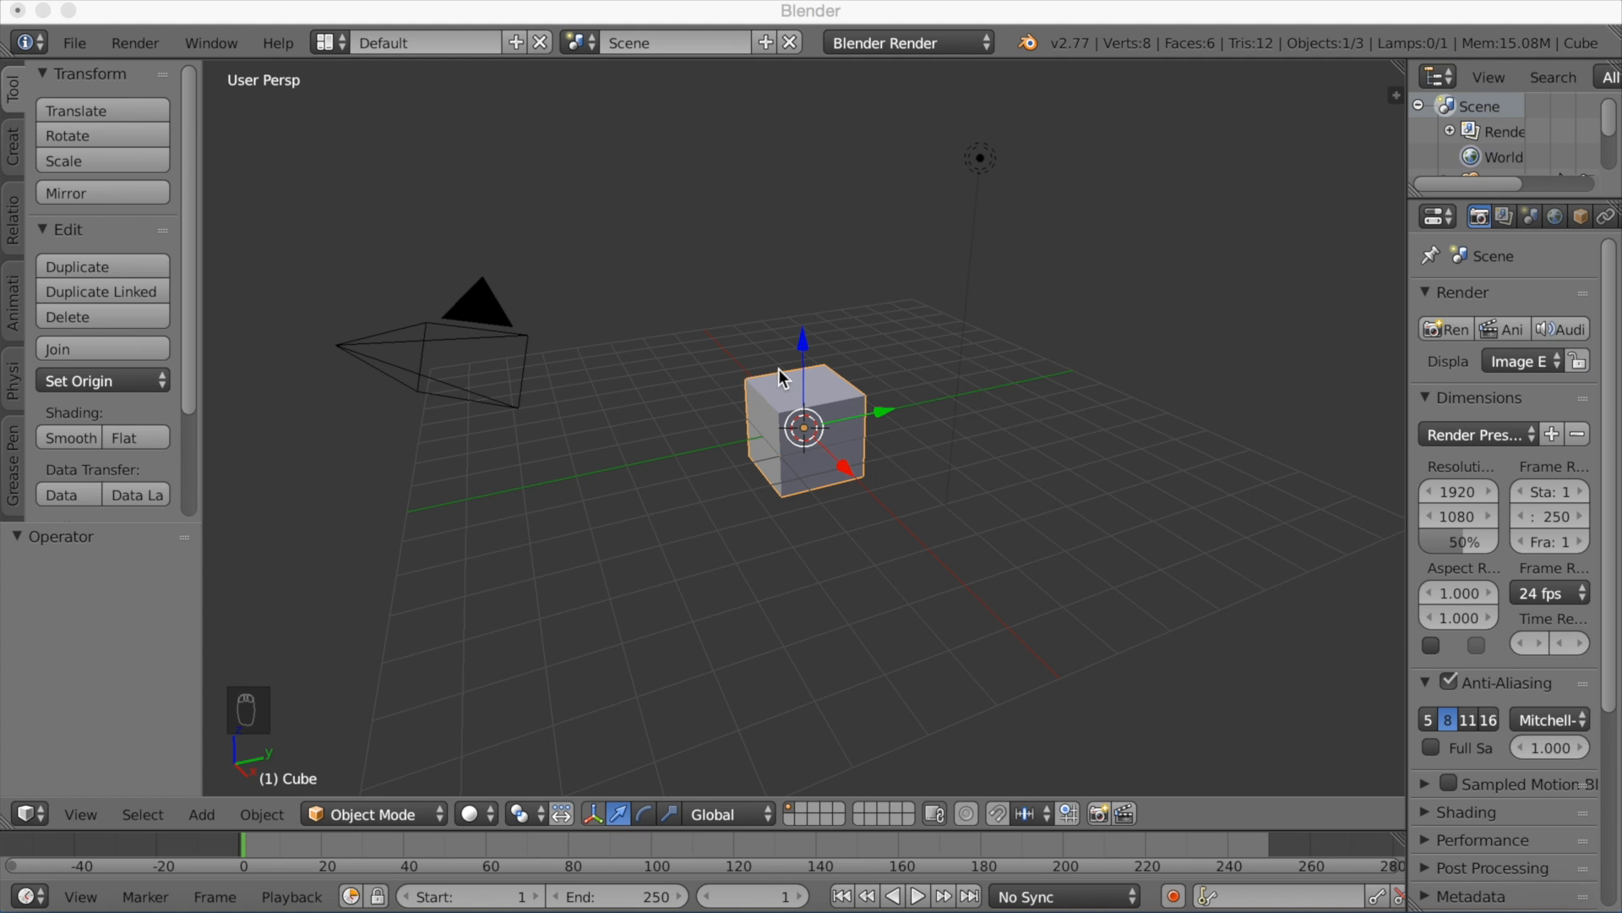
# Step: Delete the default cube and switch the render engine to Cycles Render
pyautogui.click(801, 365)
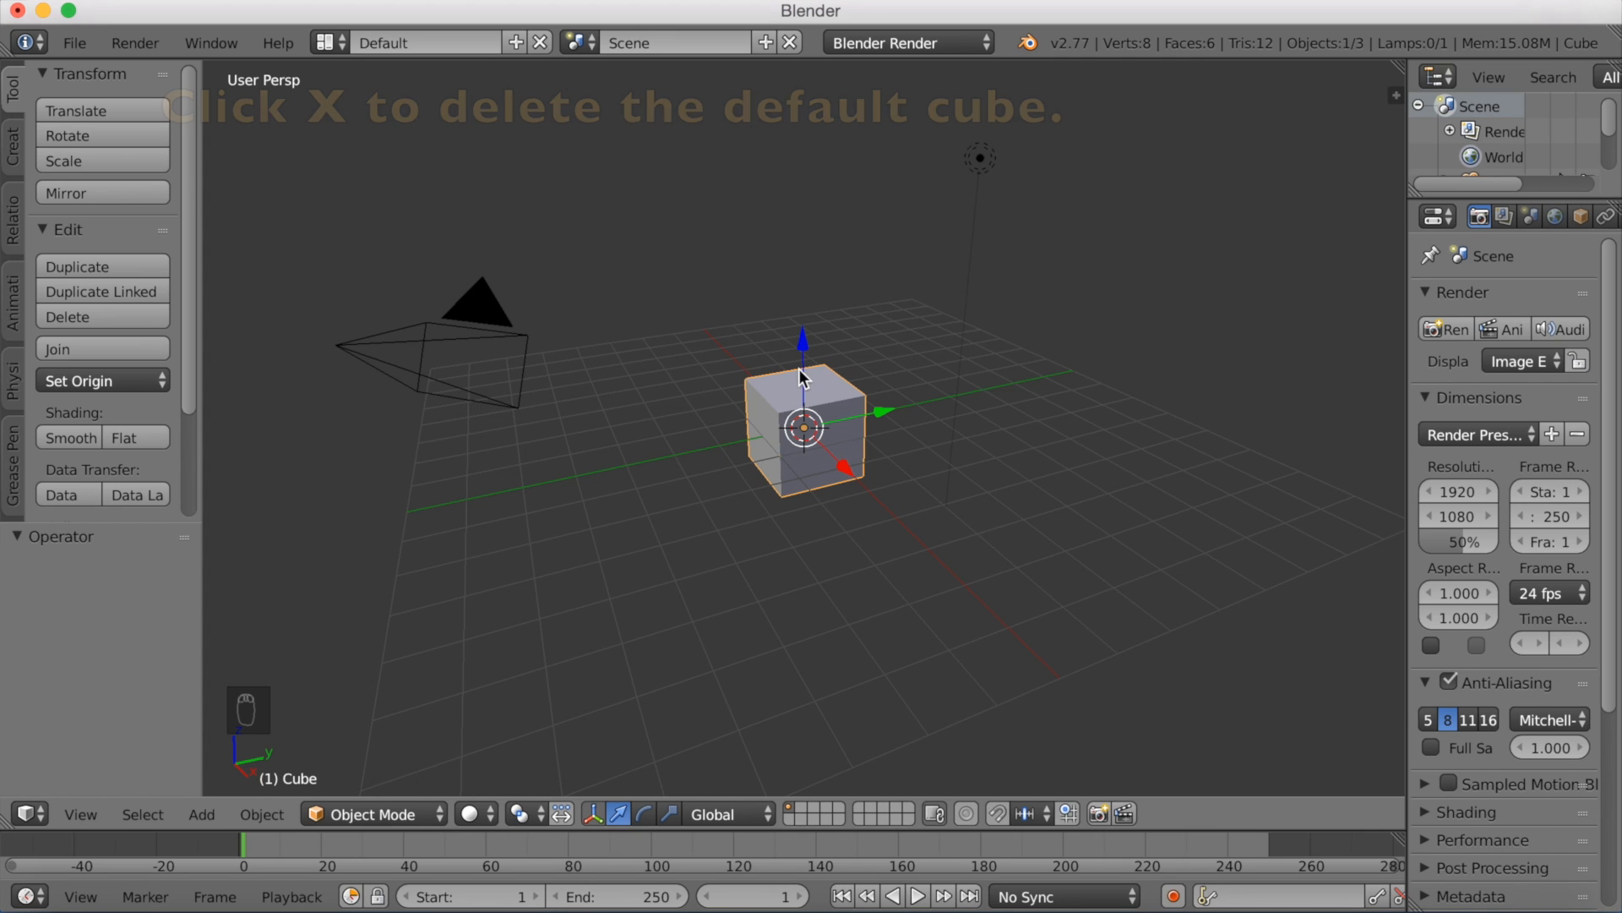
pyautogui.press('x')
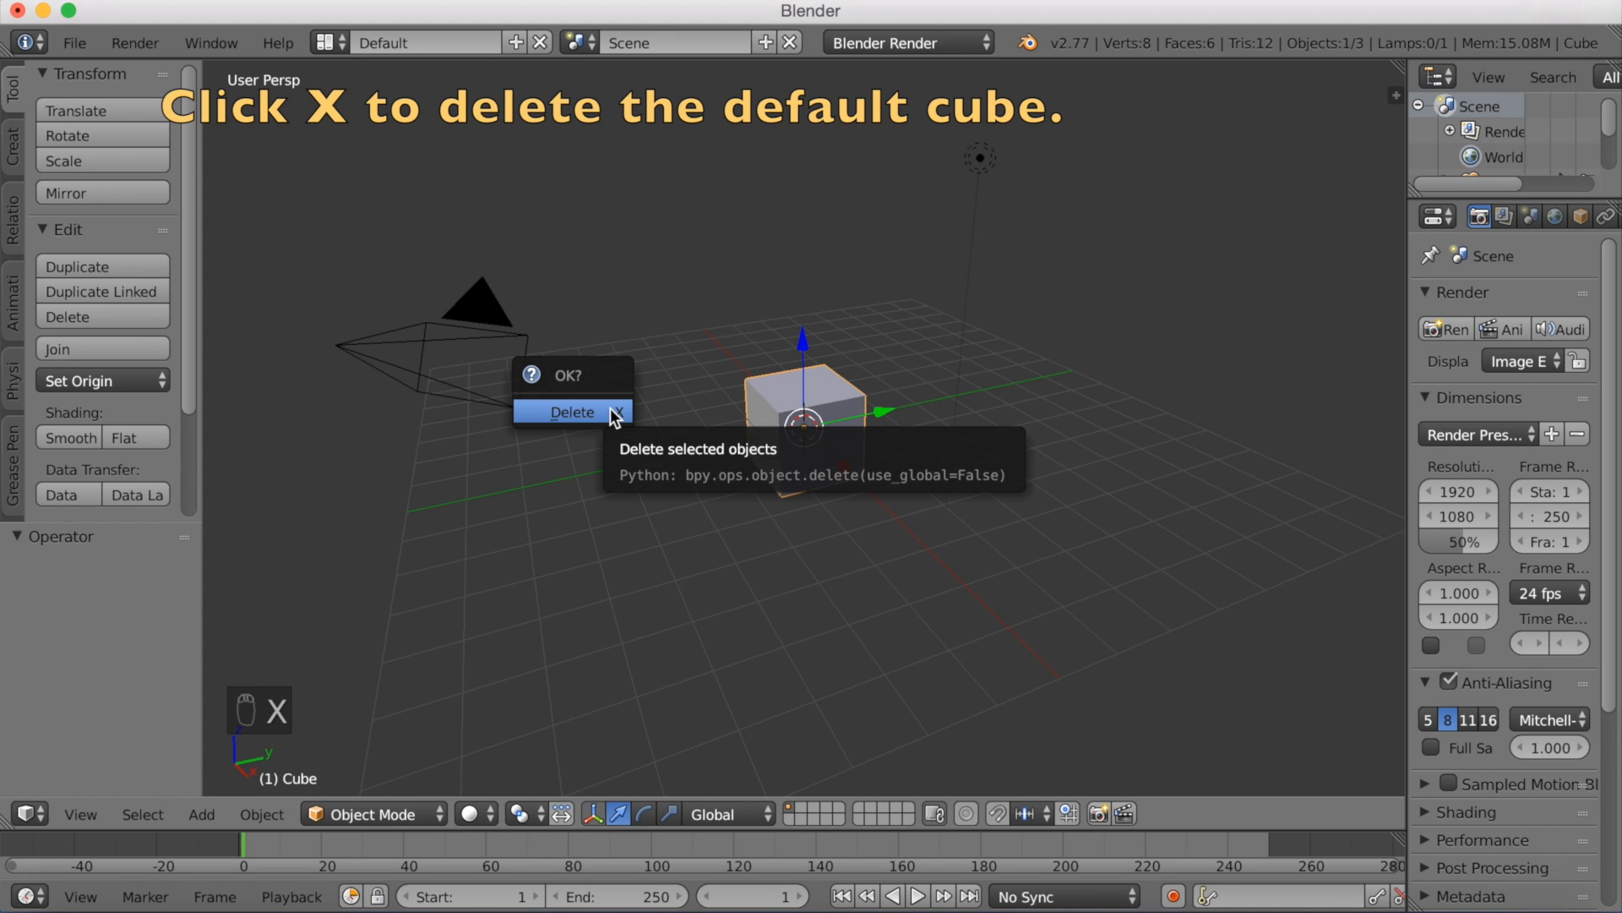
pyautogui.click(610, 409)
pyautogui.click(902, 39)
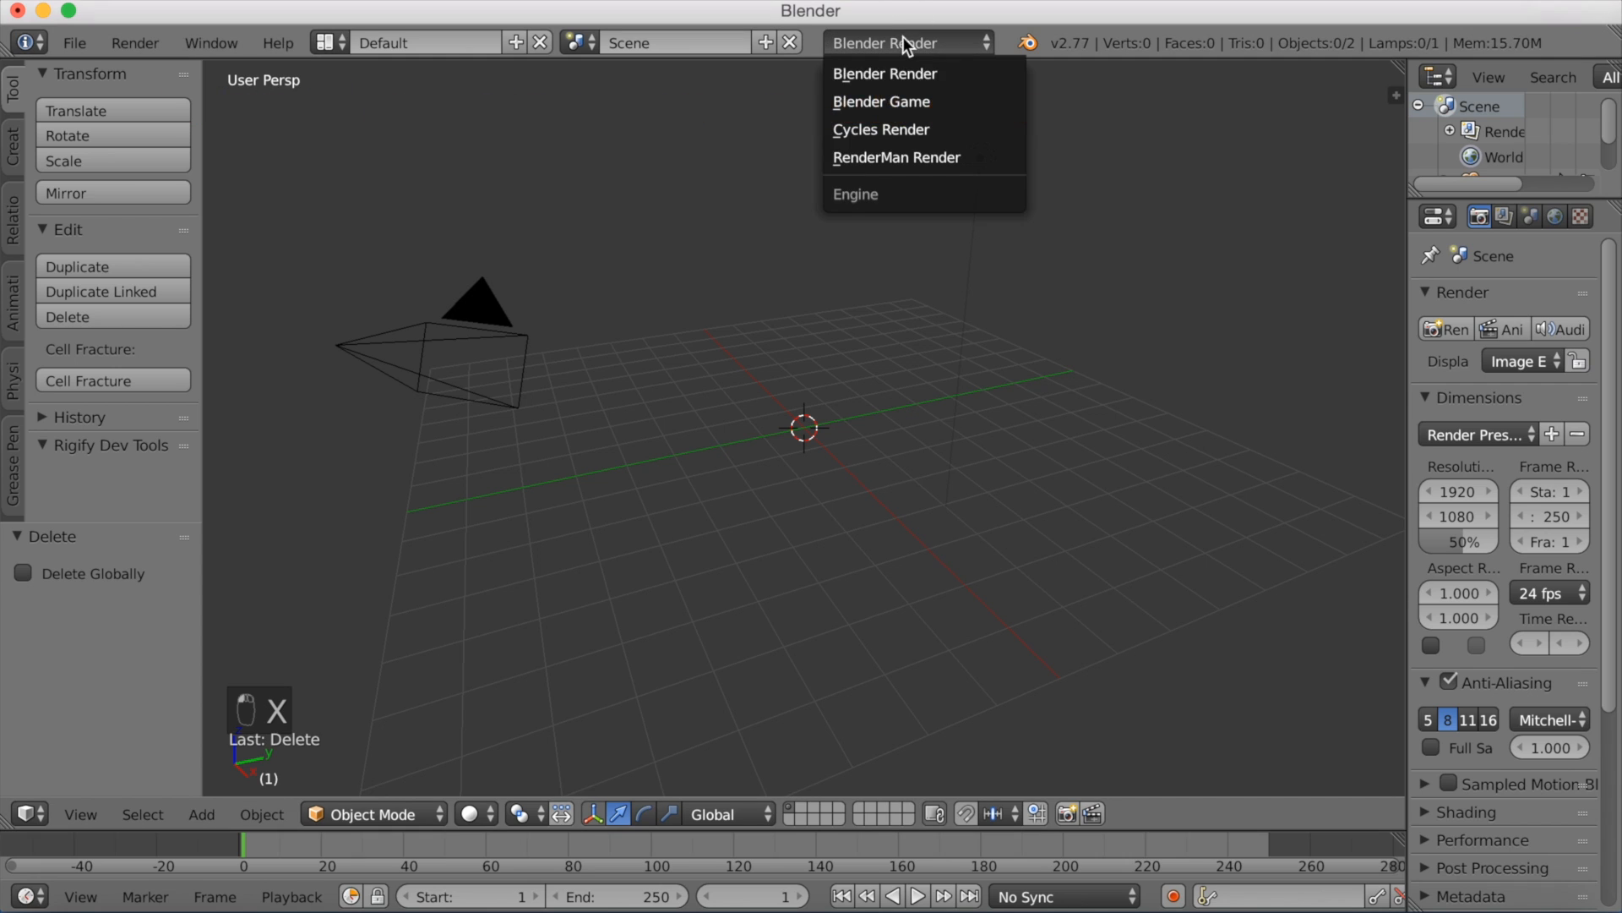
pyautogui.click(899, 130)
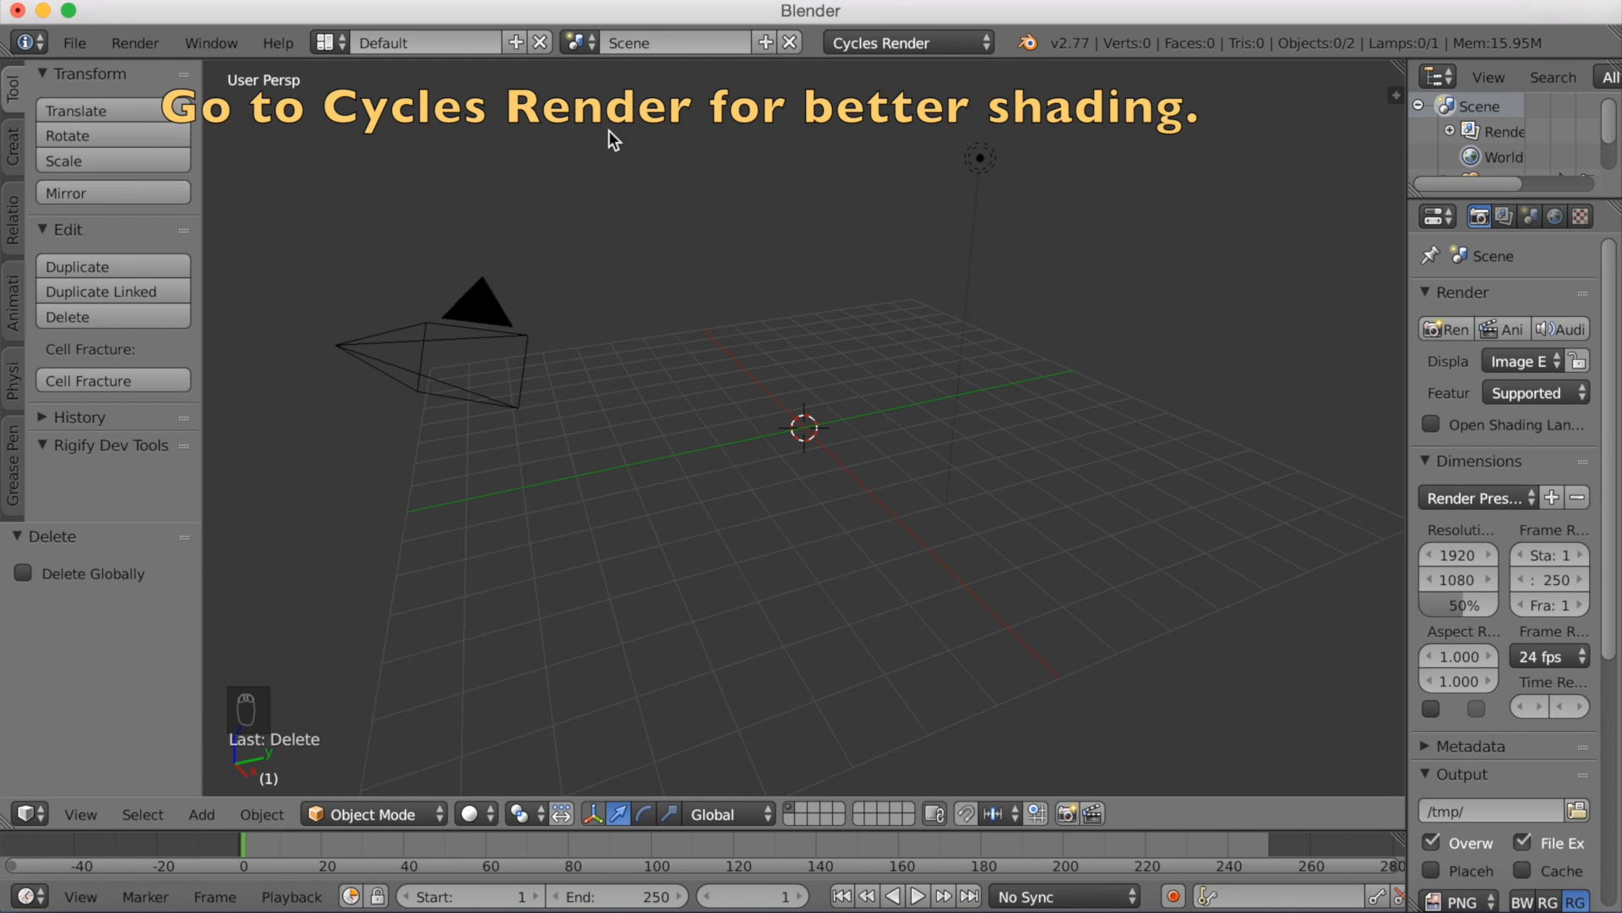
# Step: Find the ANT Landscape add-on by searching for "land", enable it and save the user settings
pyautogui.click(75, 42)
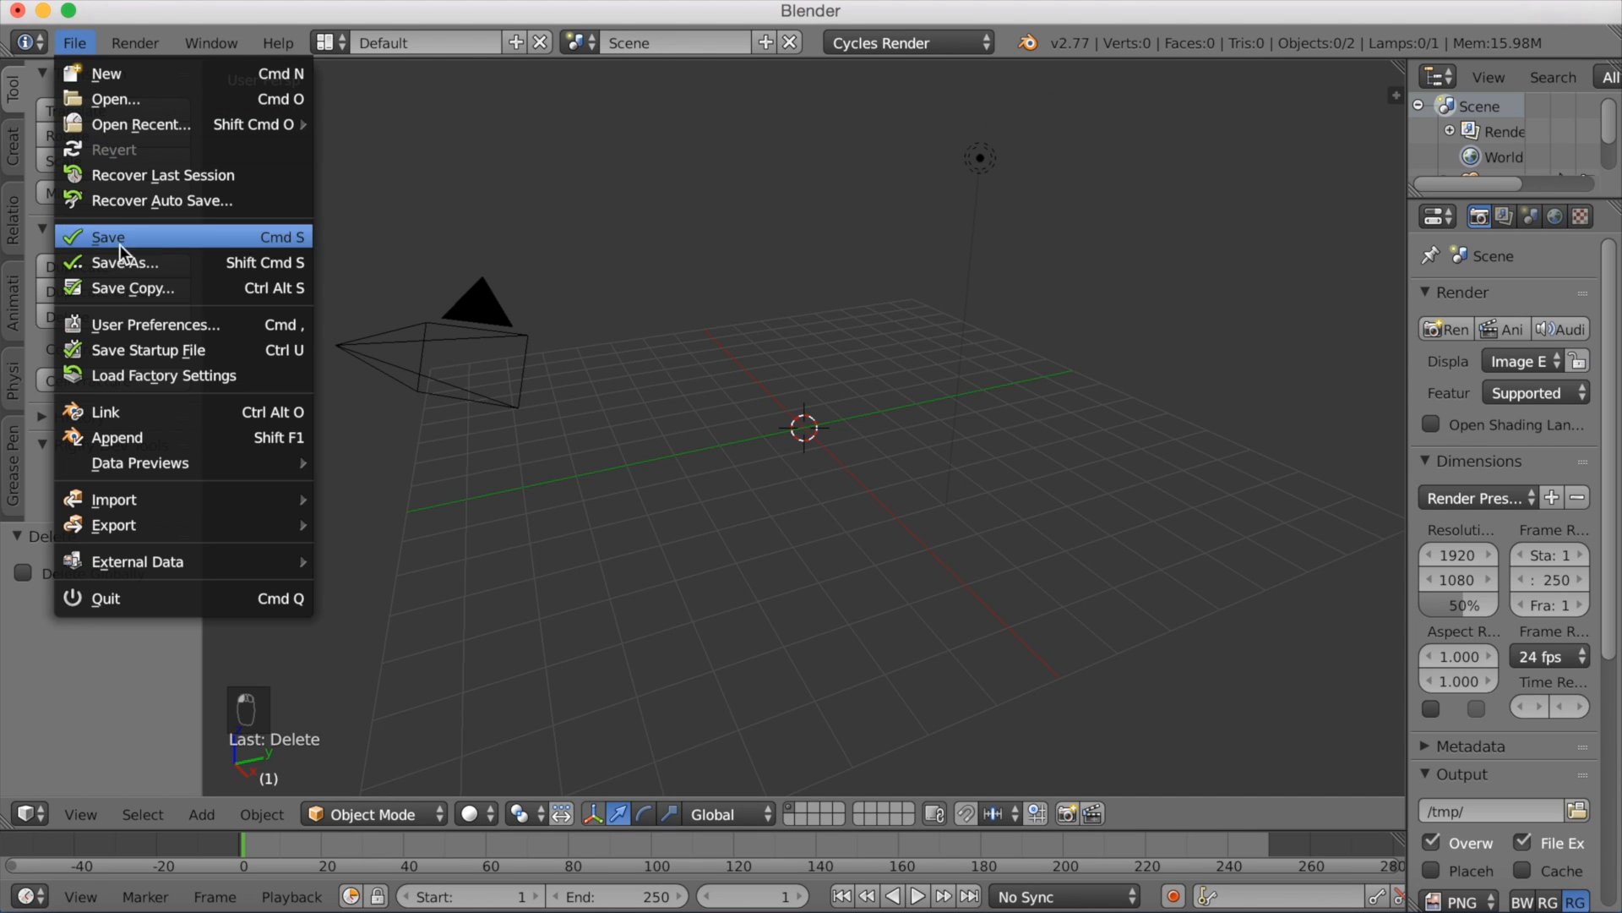
pyautogui.click(127, 323)
pyautogui.click(92, 95)
pyautogui.press('BackSpace')
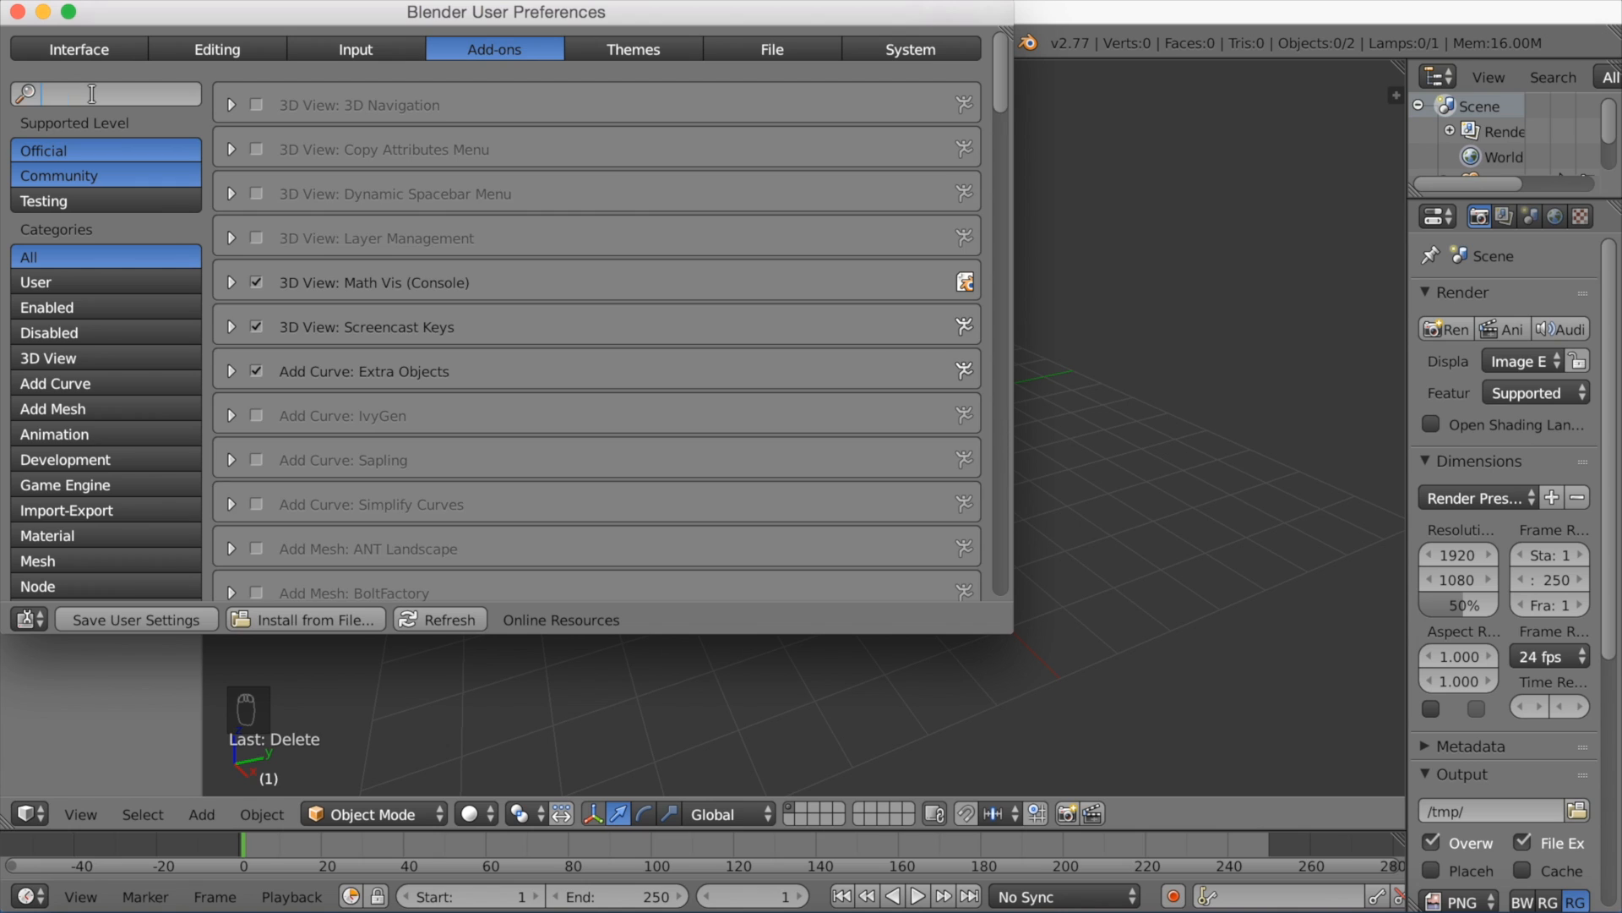
pyautogui.write('land')
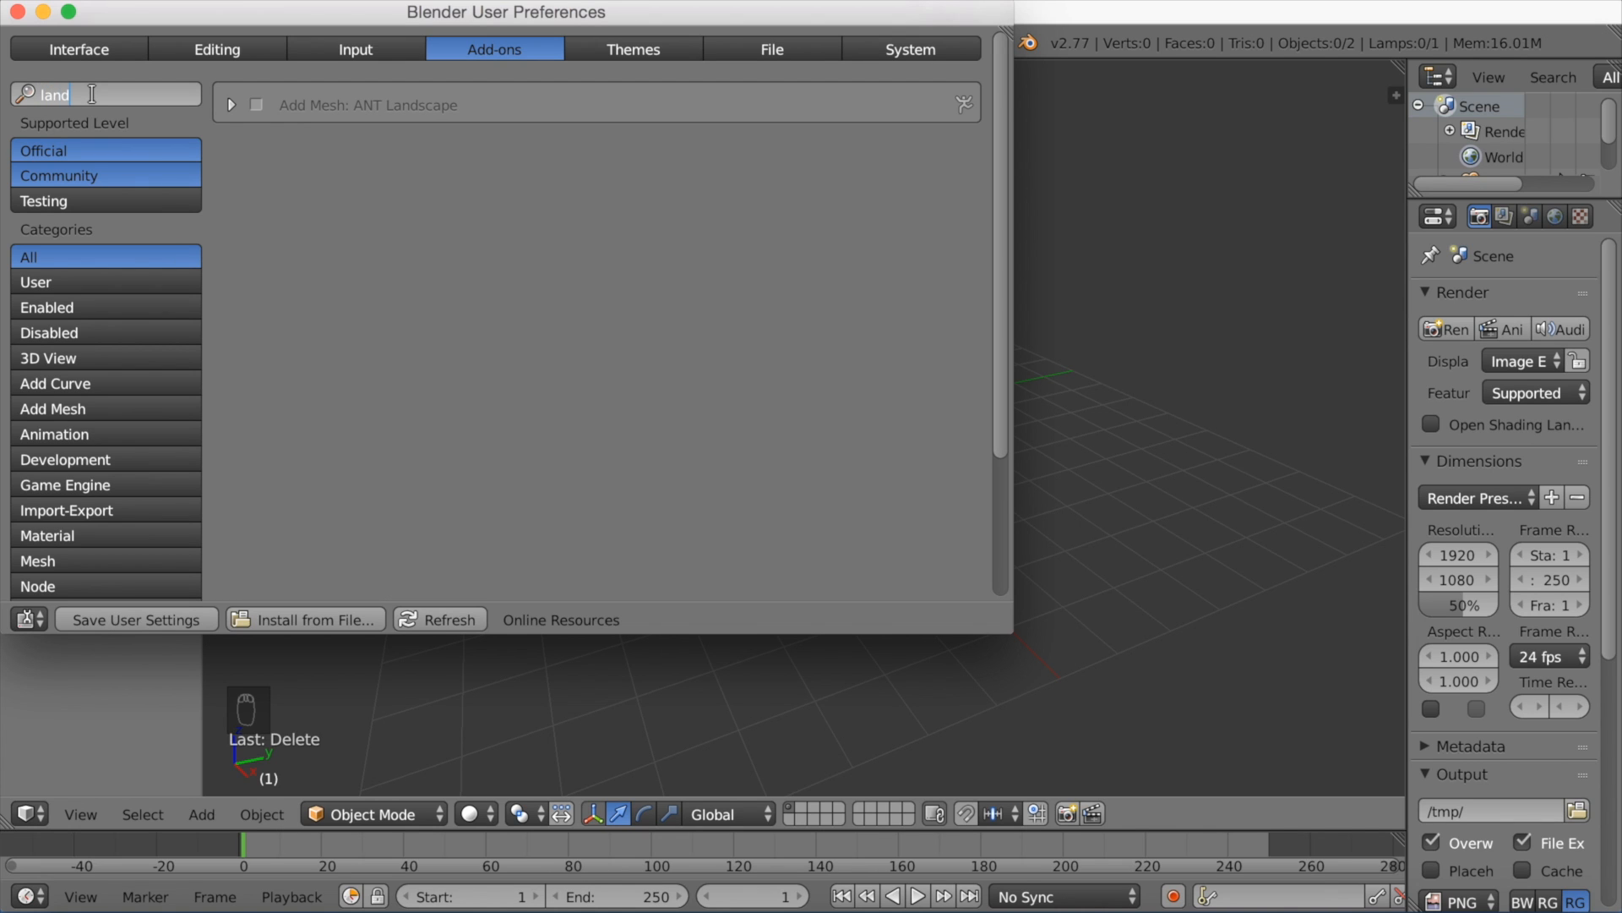
pyautogui.click(258, 105)
pyautogui.click(257, 105)
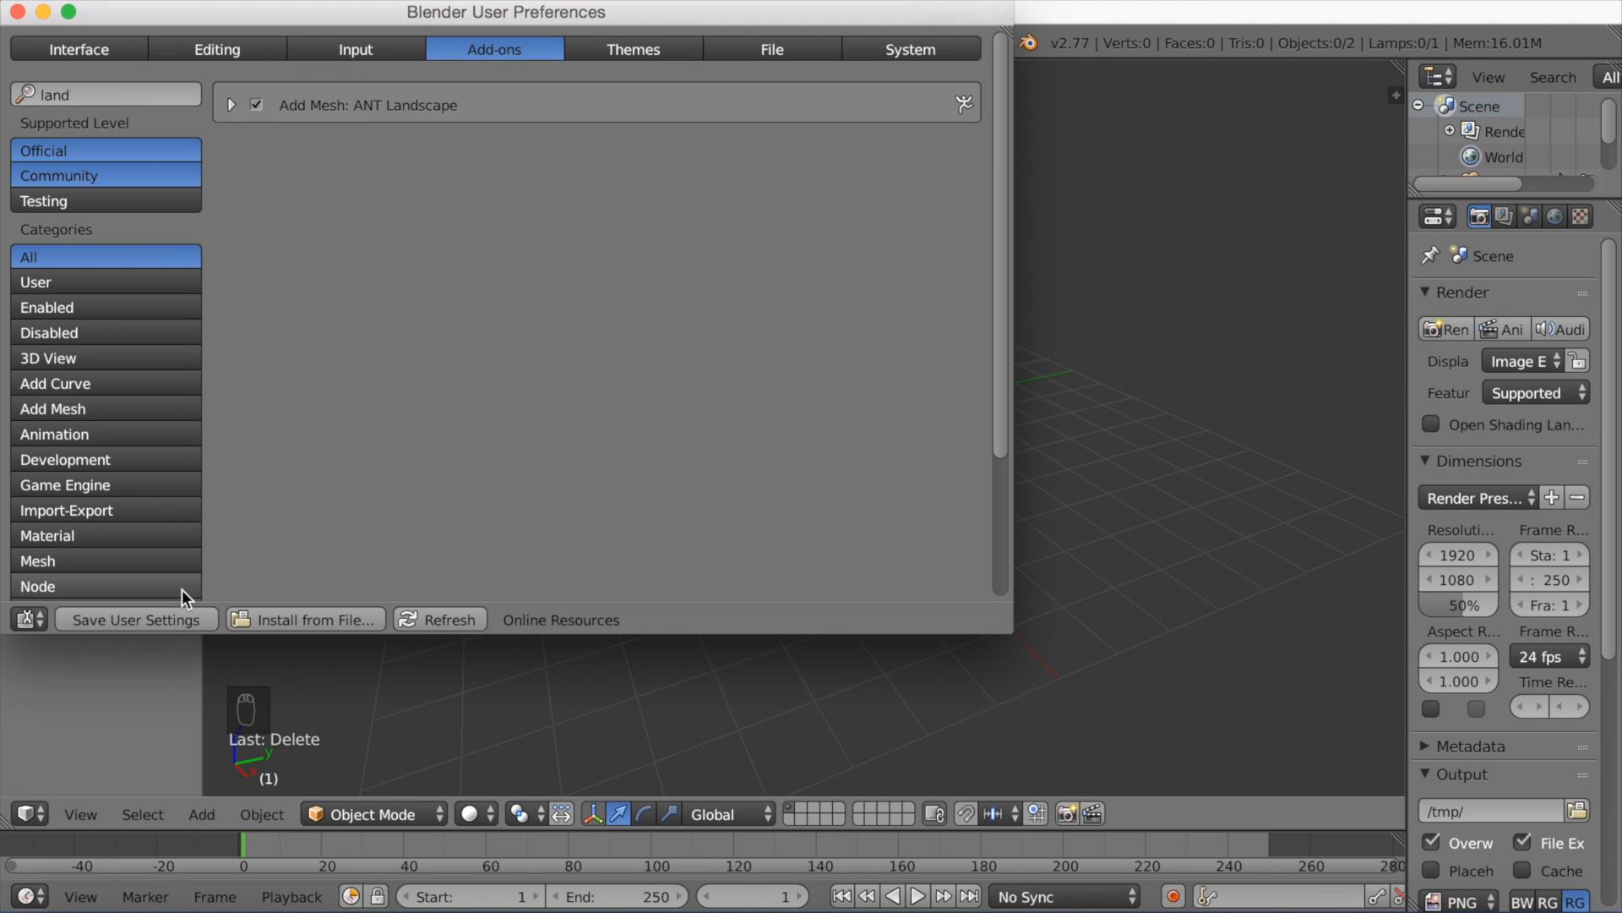
pyautogui.click(179, 621)
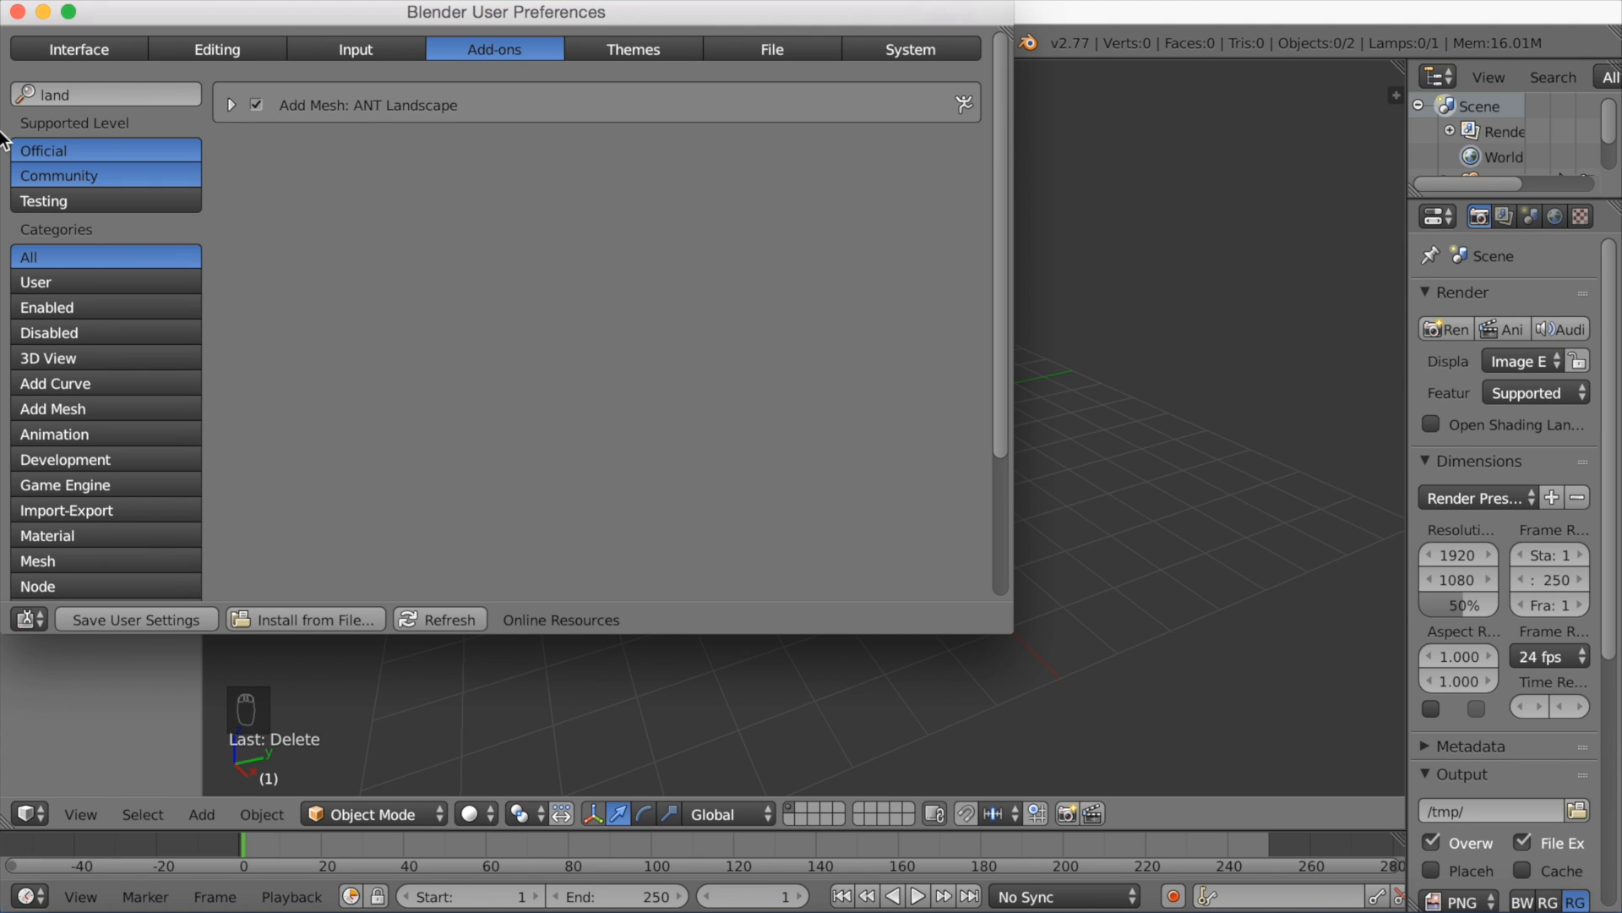
pyautogui.click(17, 11)
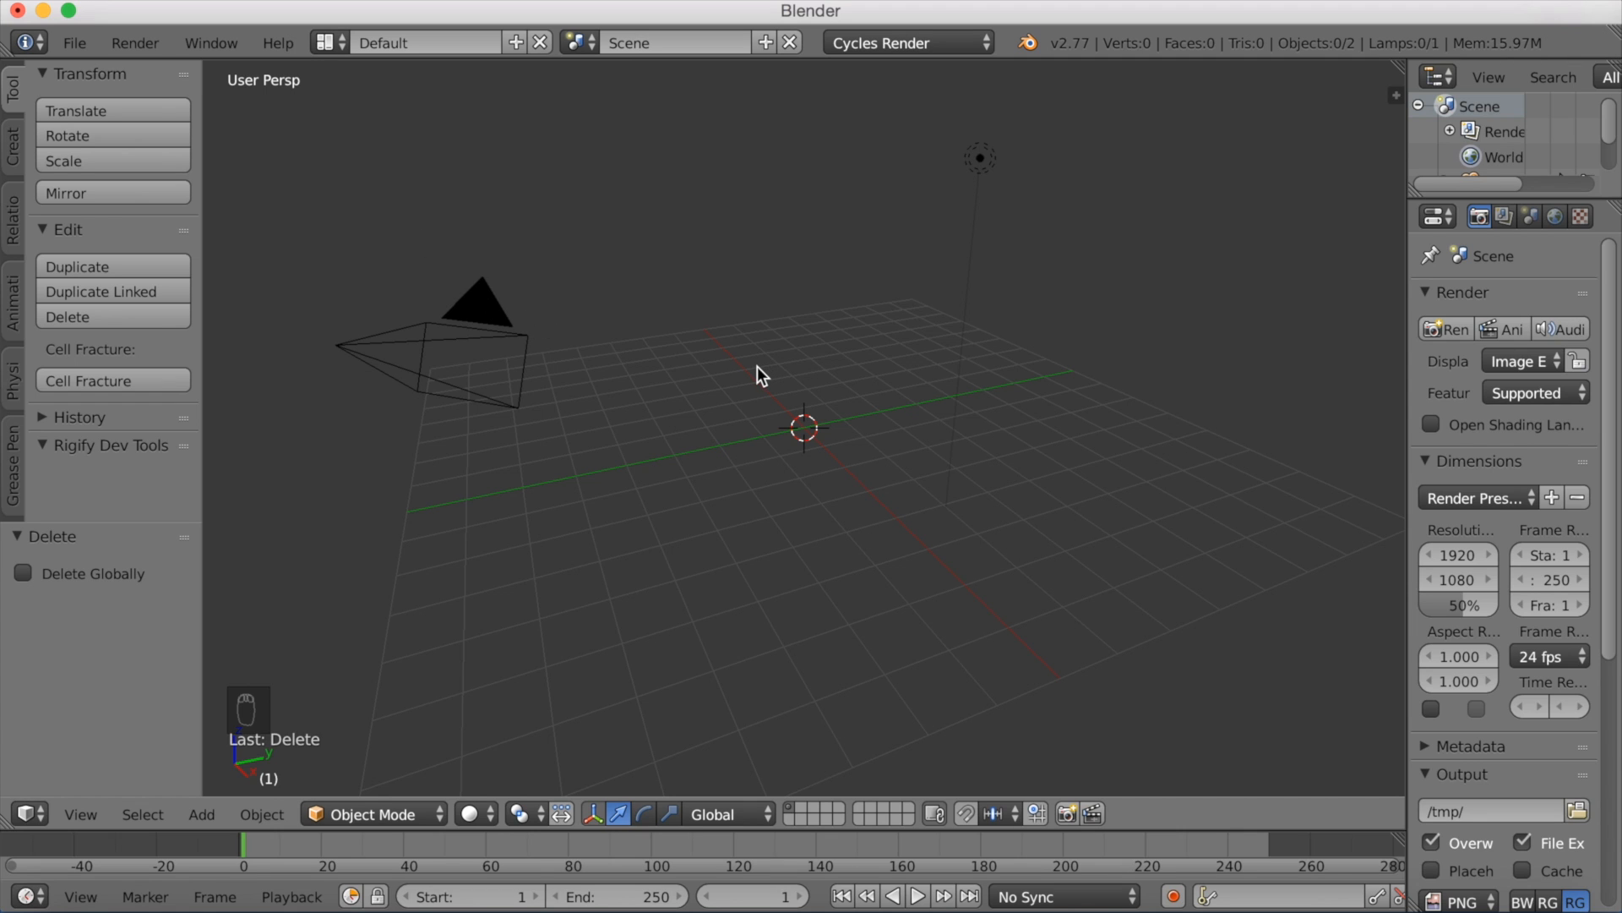
# Step: Add a Landscape mesh to the scene and enlarge the area showing its creation settings
pyautogui.hotkey('shift', 'a')
pyautogui.moveTo(757, 367)
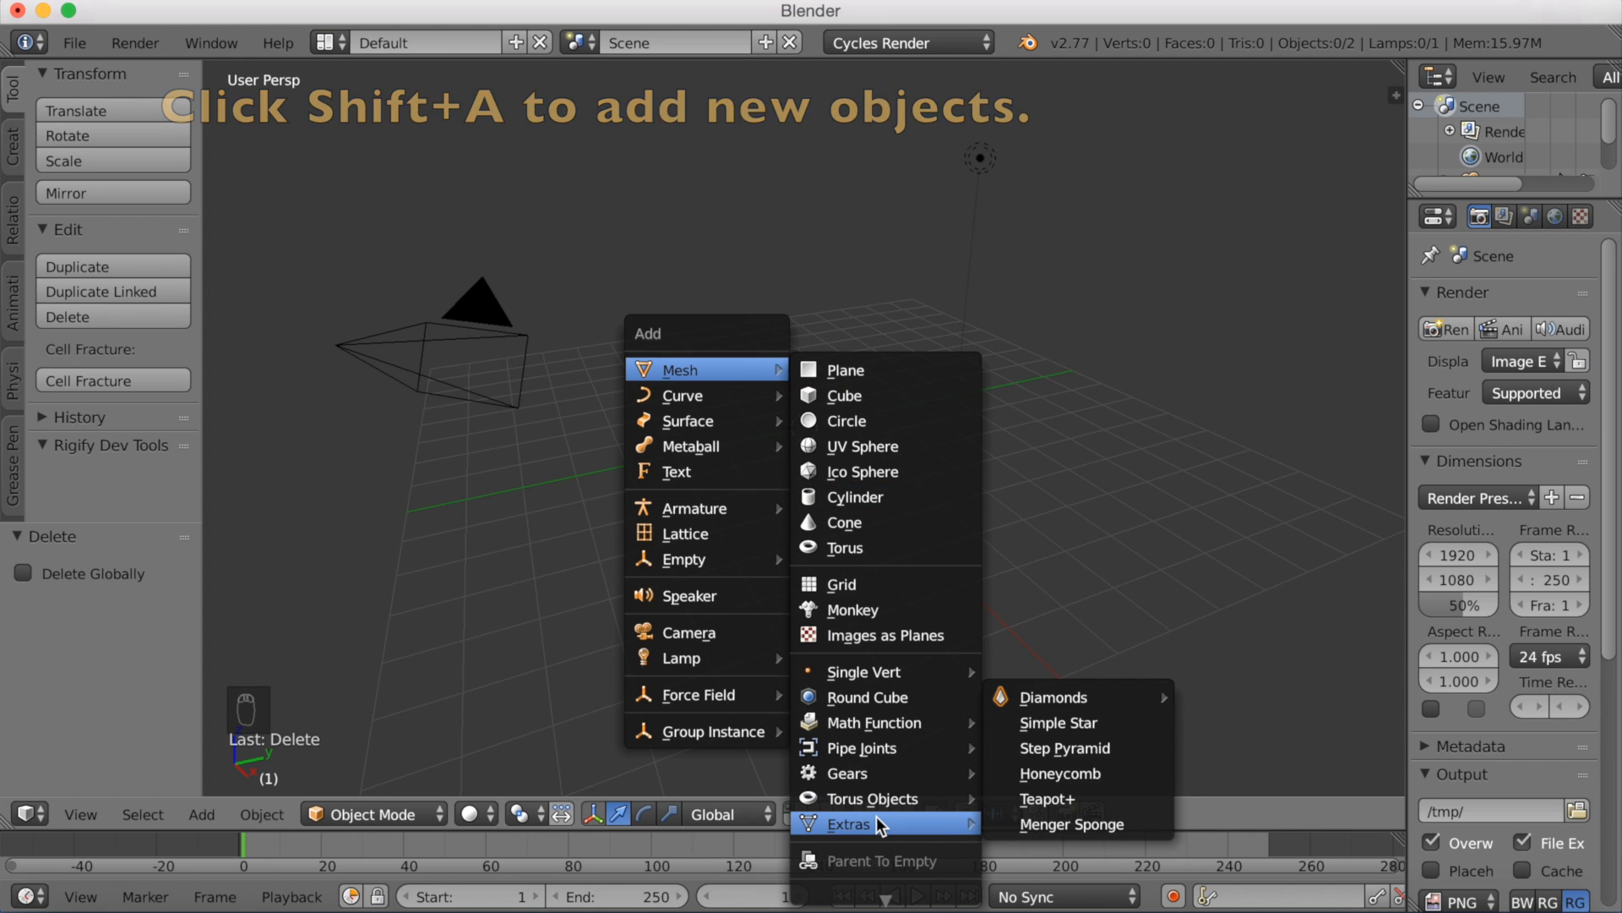
pyautogui.moveTo(703, 363)
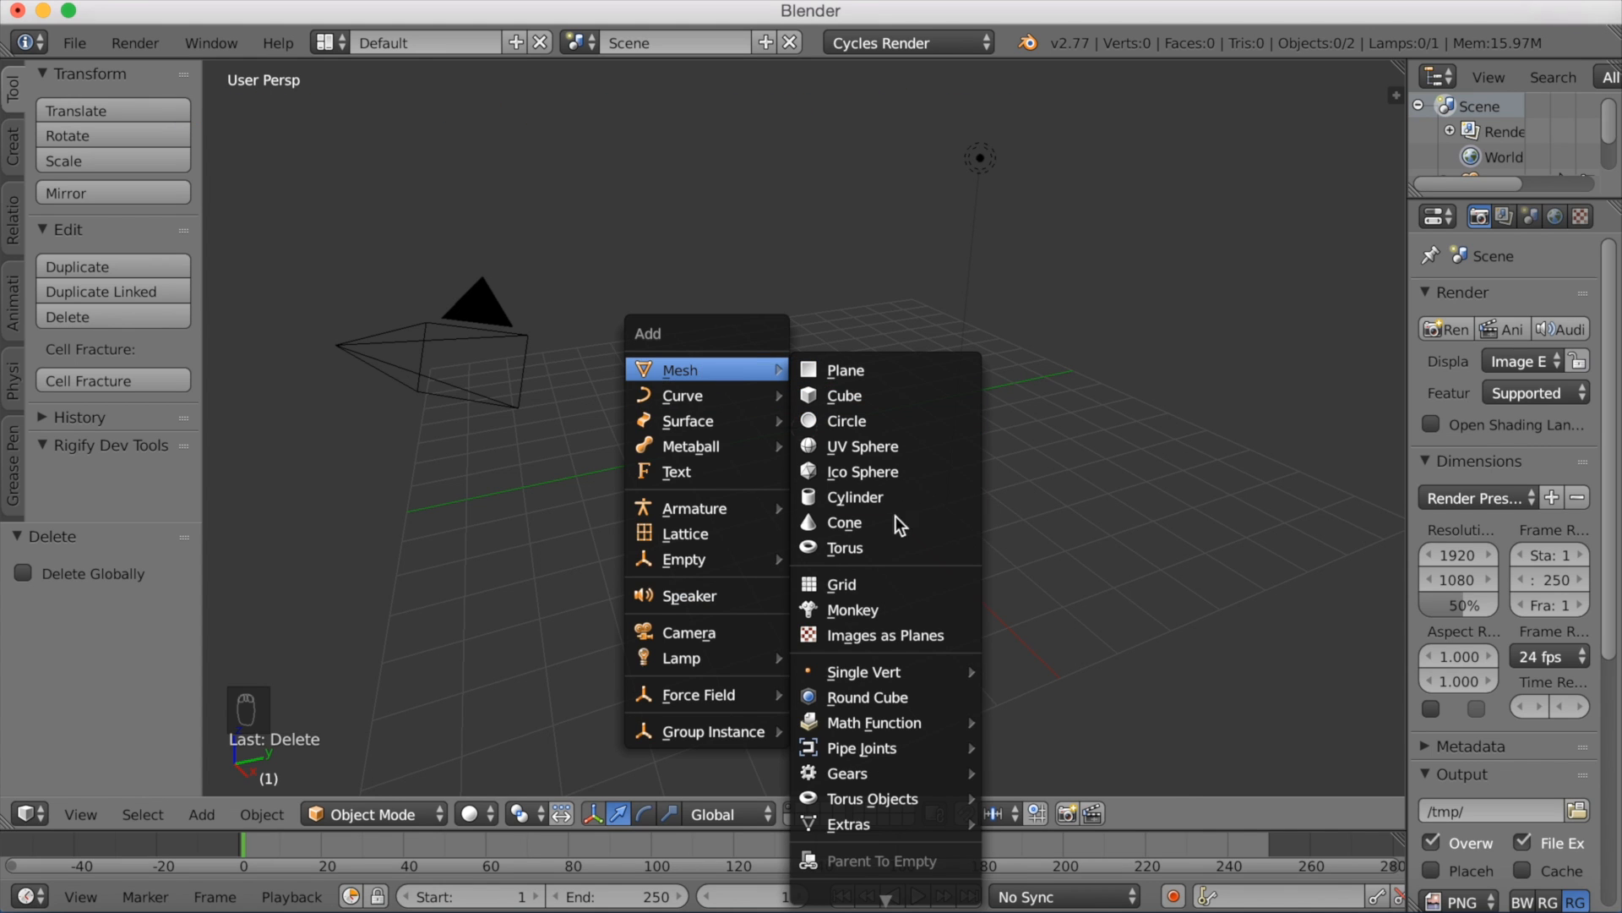
pyautogui.moveTo(879, 897)
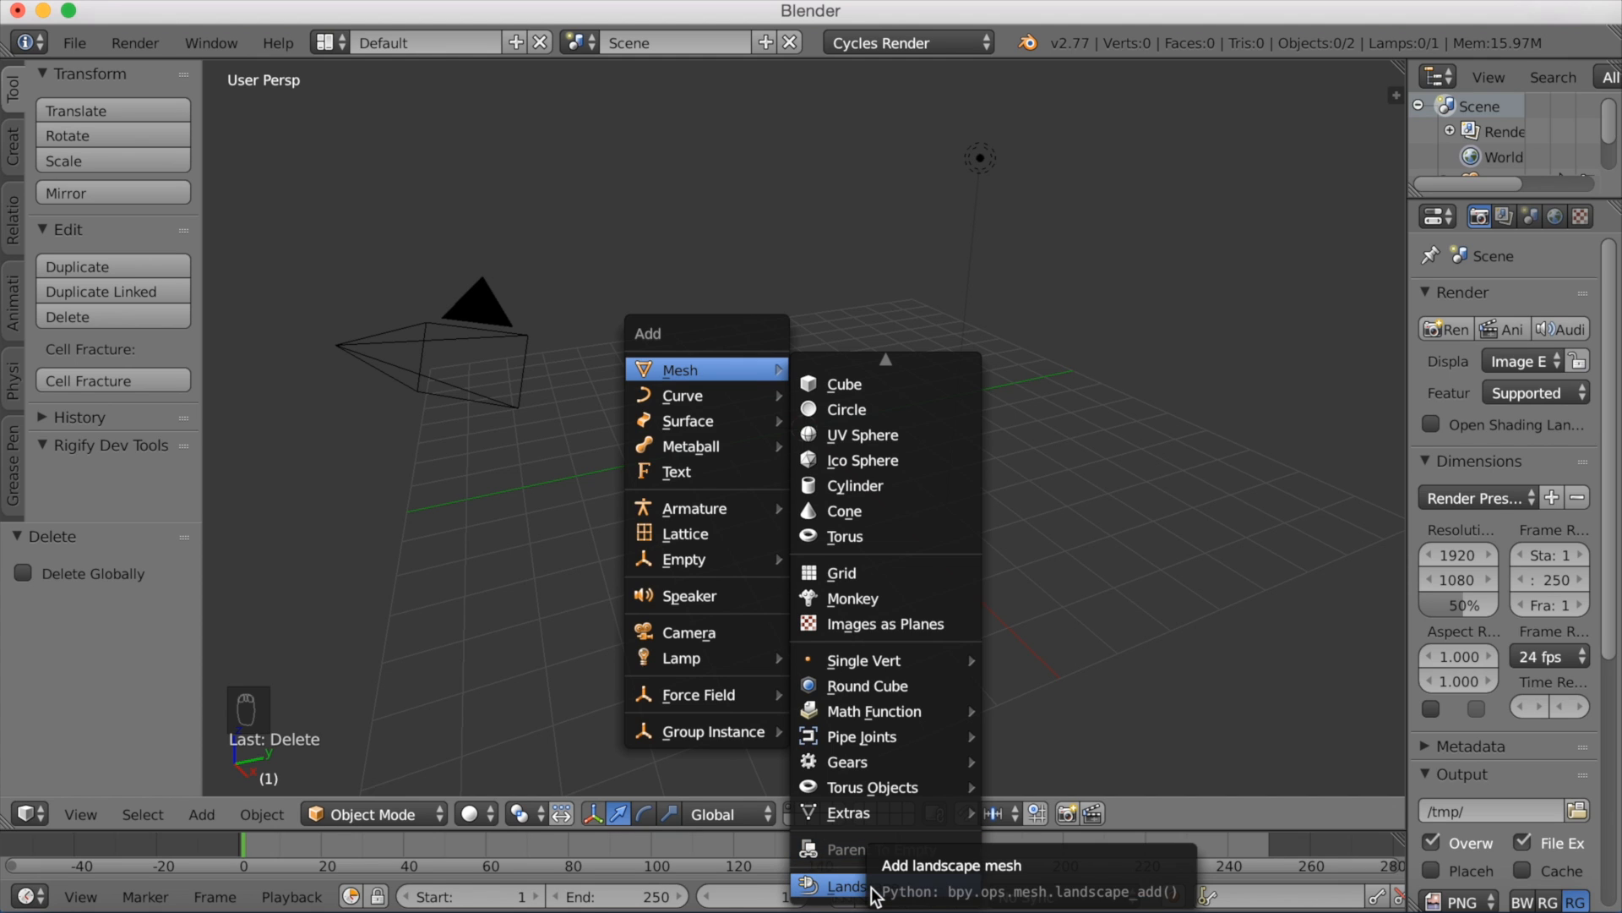
pyautogui.click(871, 887)
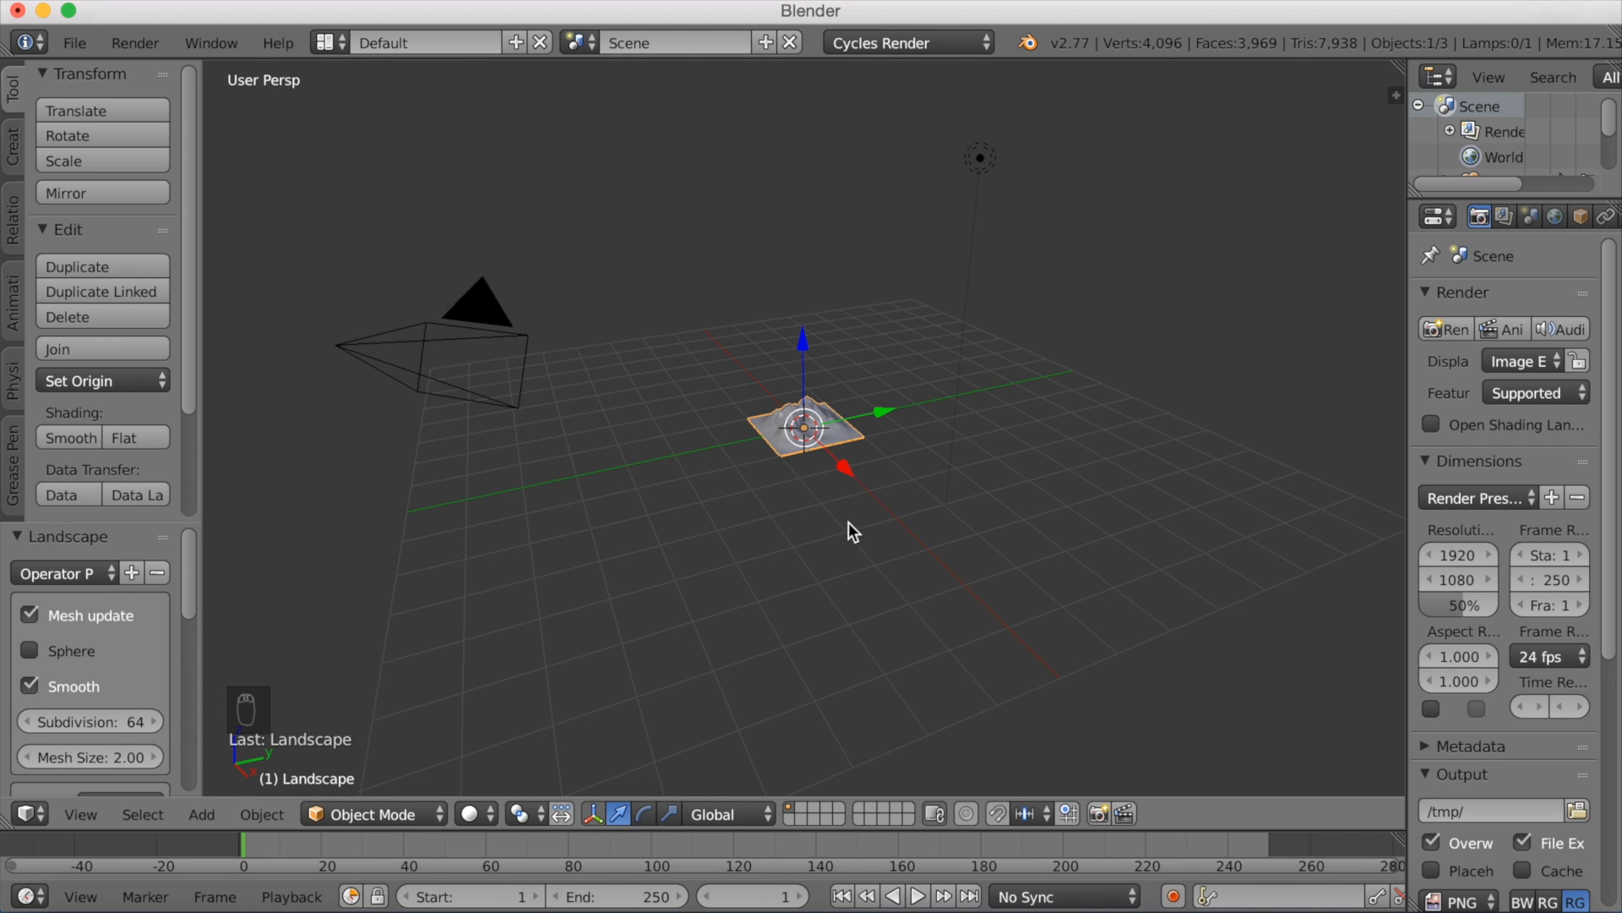
pyautogui.moveTo(108, 525); pyautogui.dragTo(163, 88)
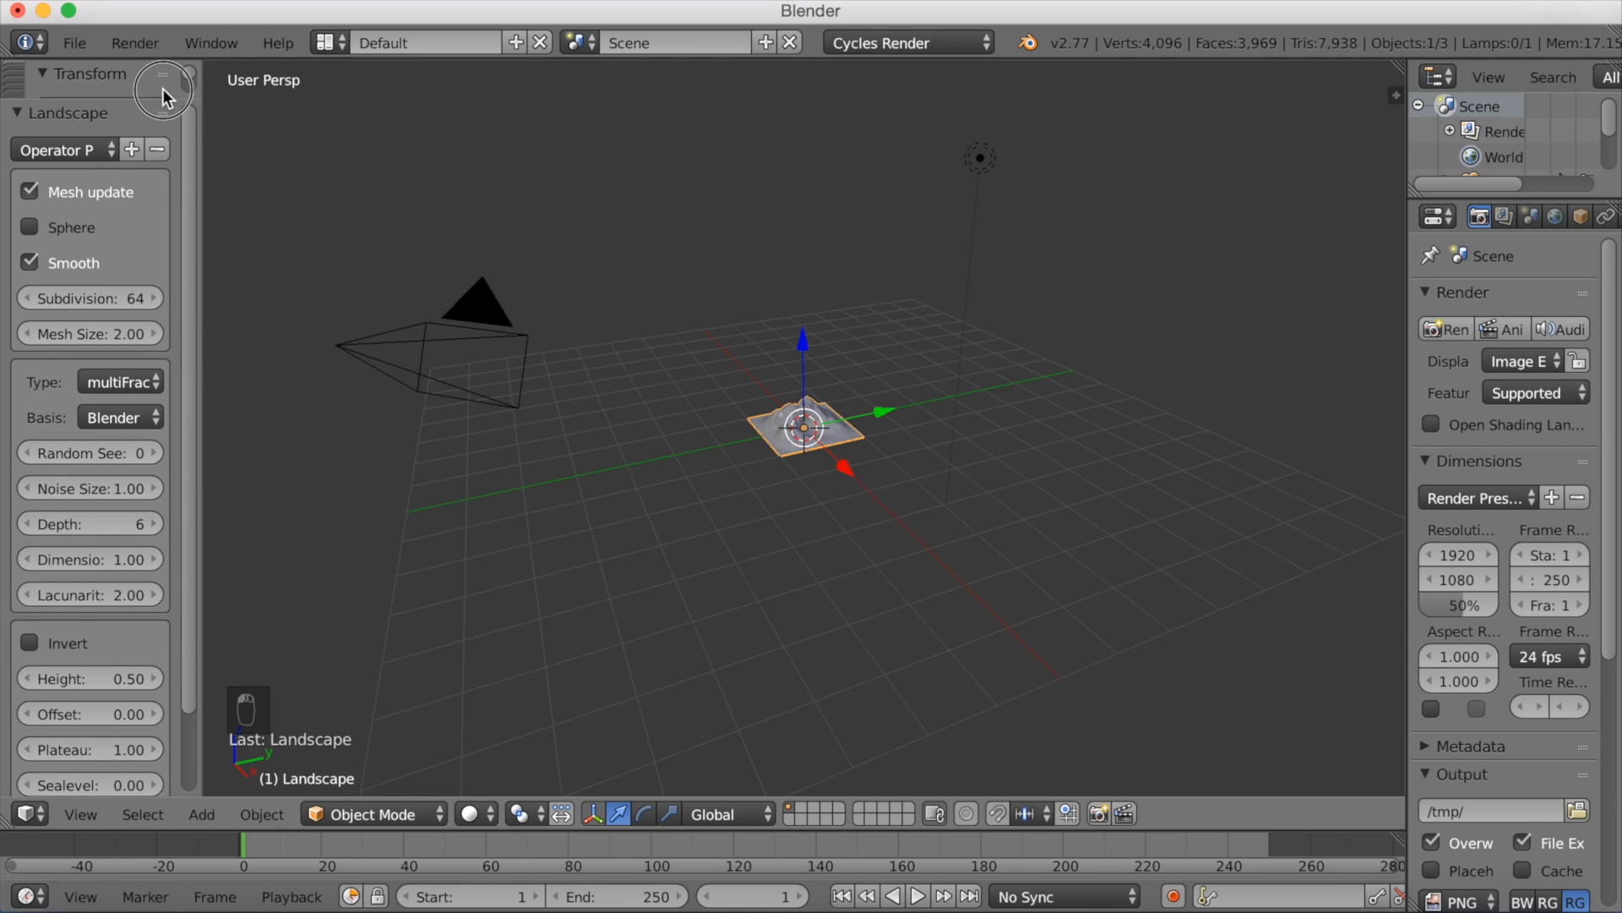
pyautogui.moveTo(203, 180); pyautogui.dragTo(367, 155)
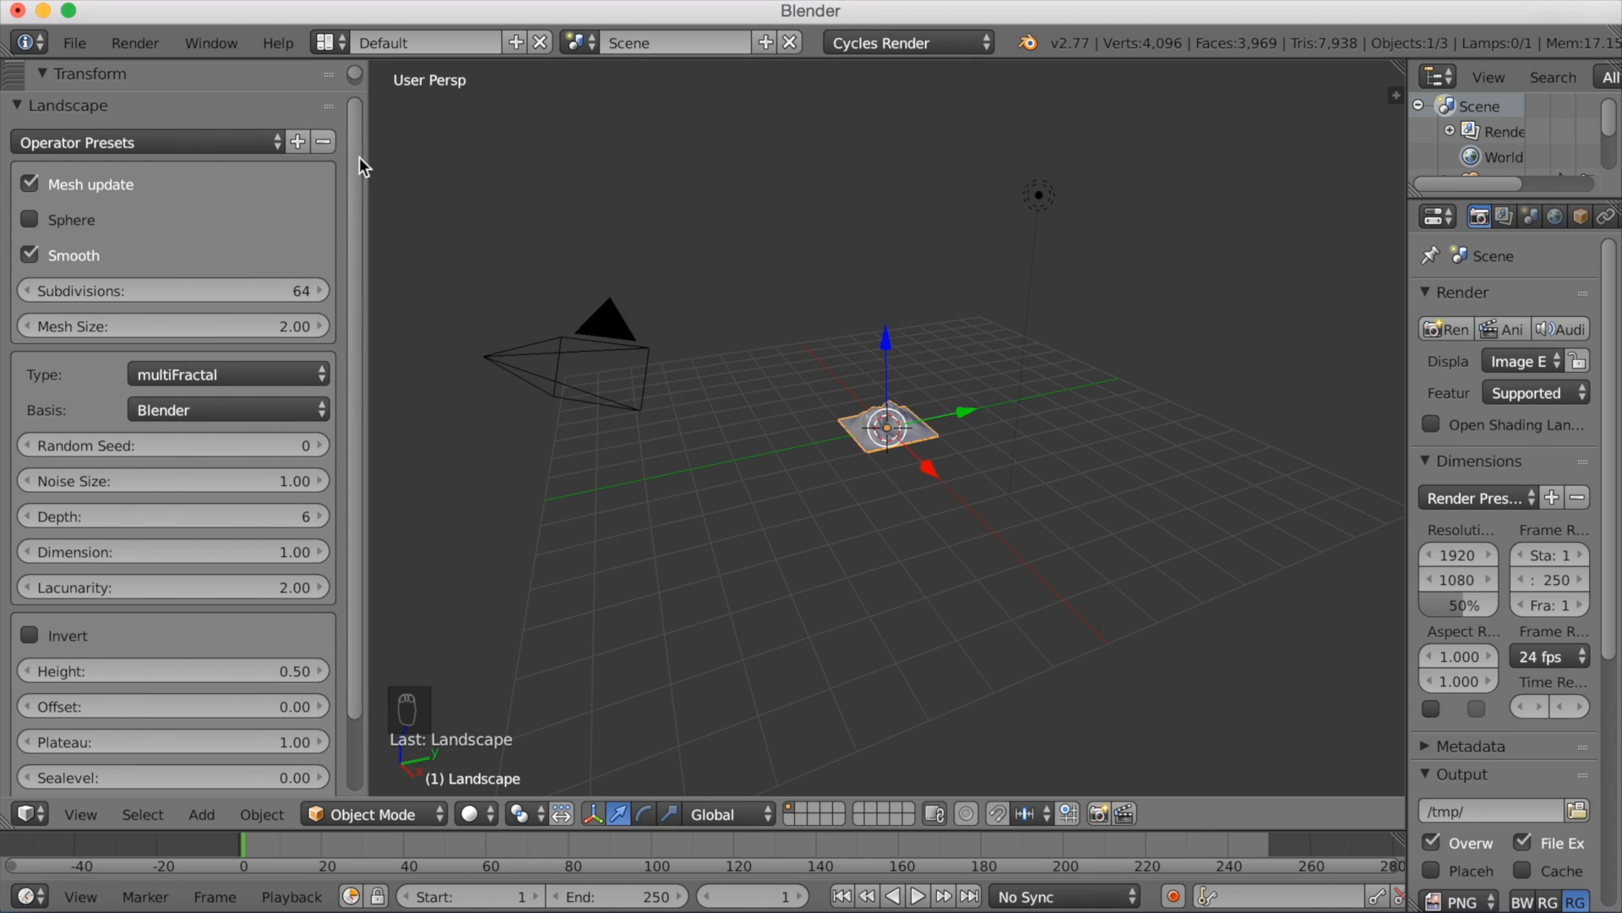
# Step: Turn off Smooth for the landscape and set its Subdivisions to 300
pyautogui.click(29, 255)
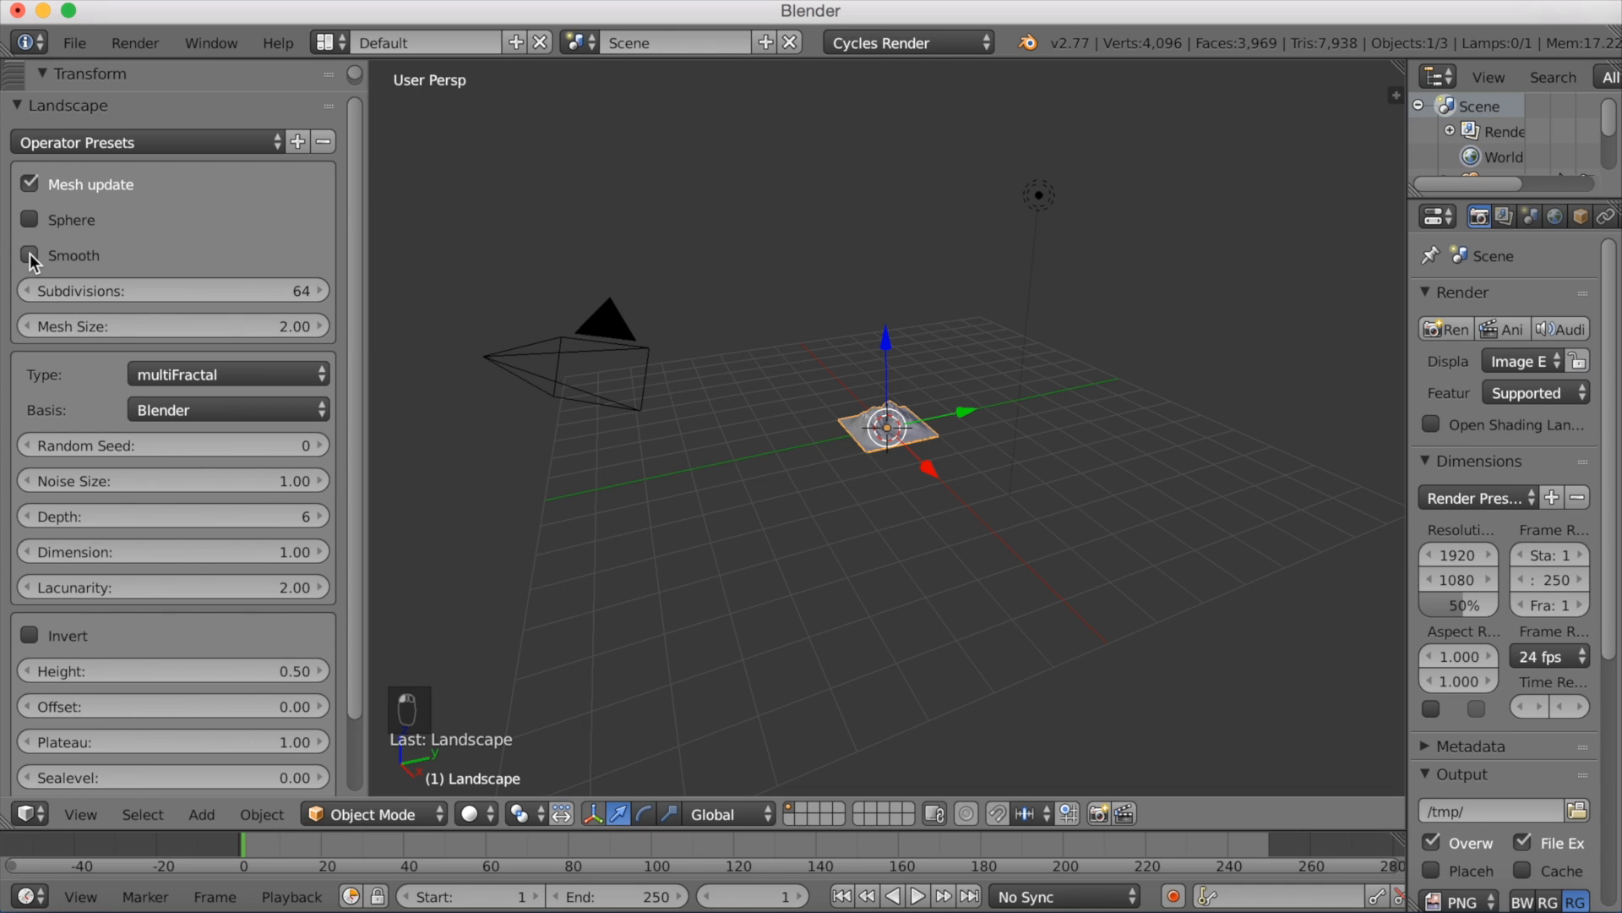
pyautogui.click(139, 288)
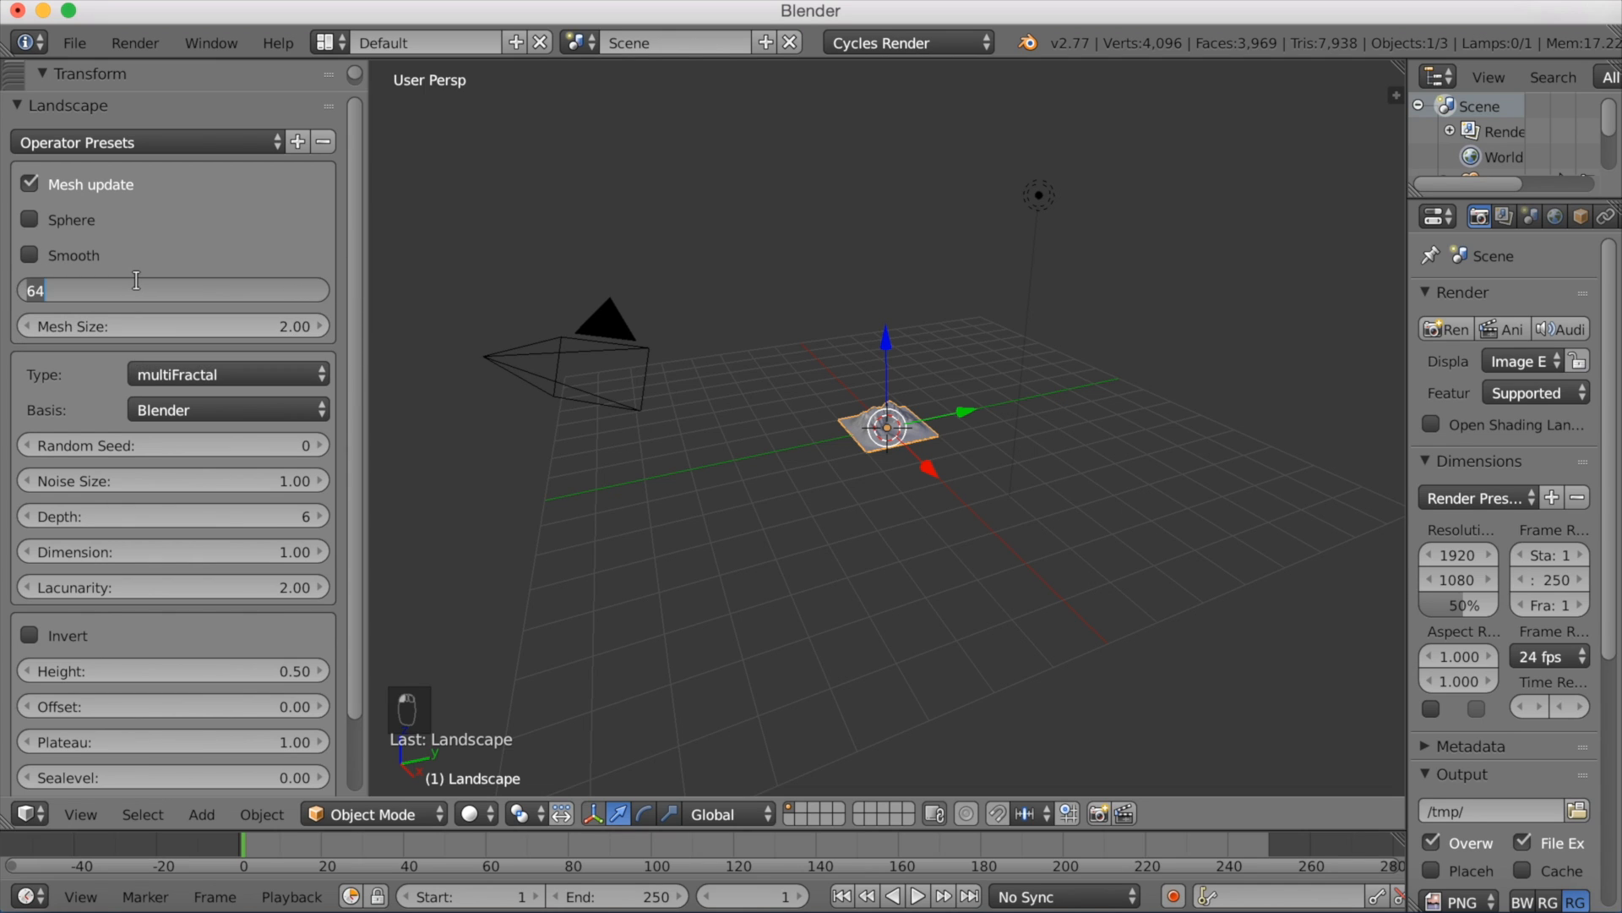
pyautogui.write('300')
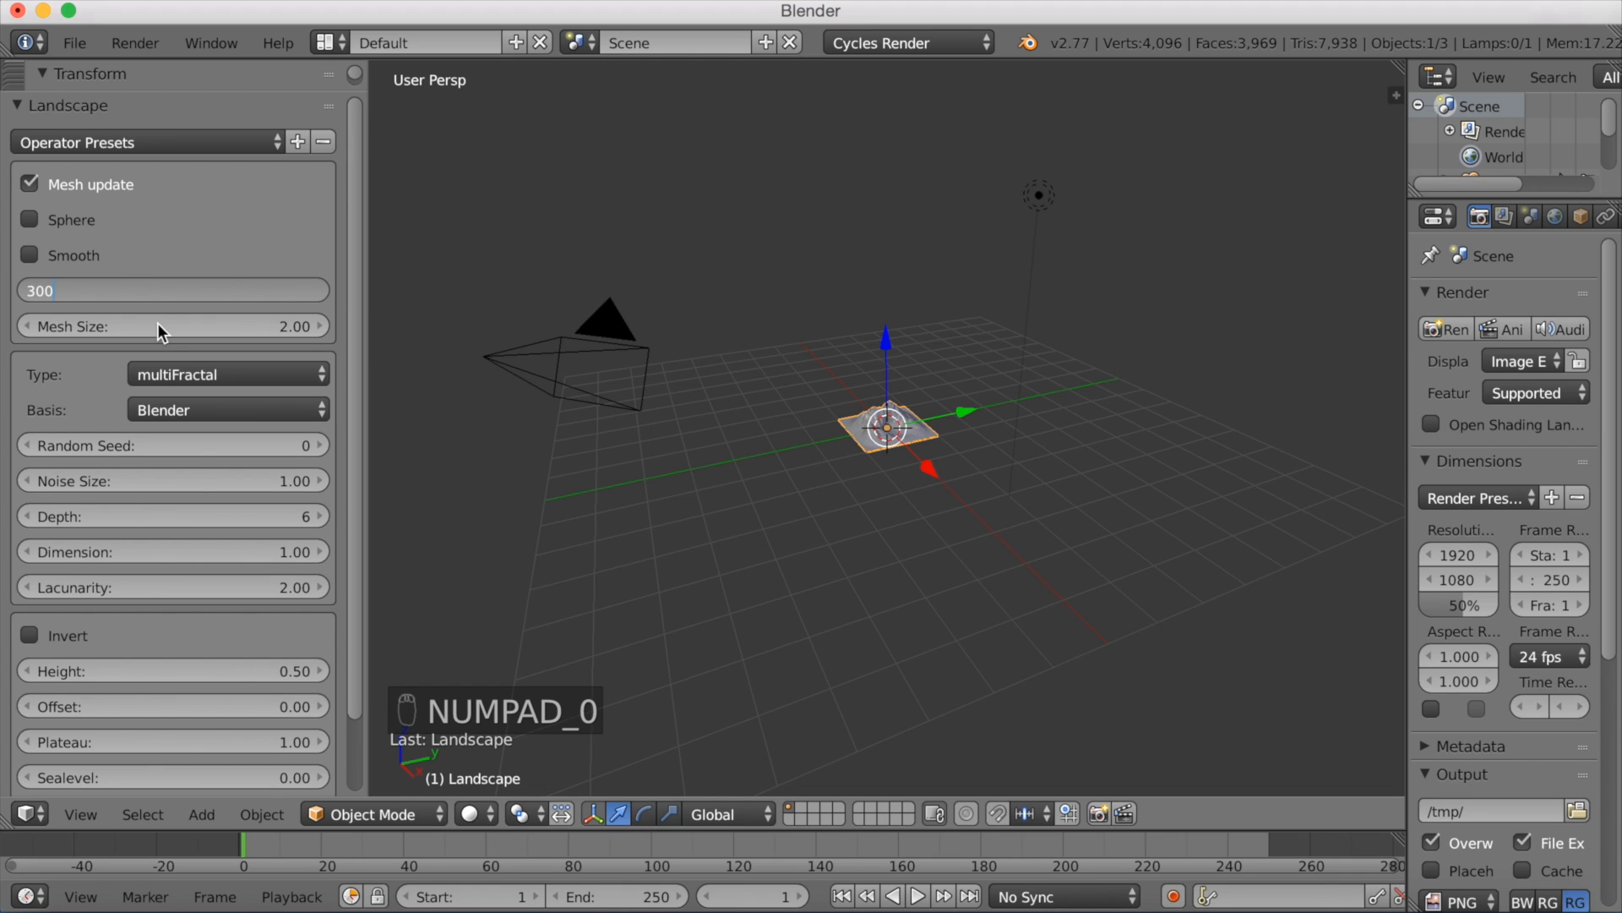
pyautogui.press('Return')
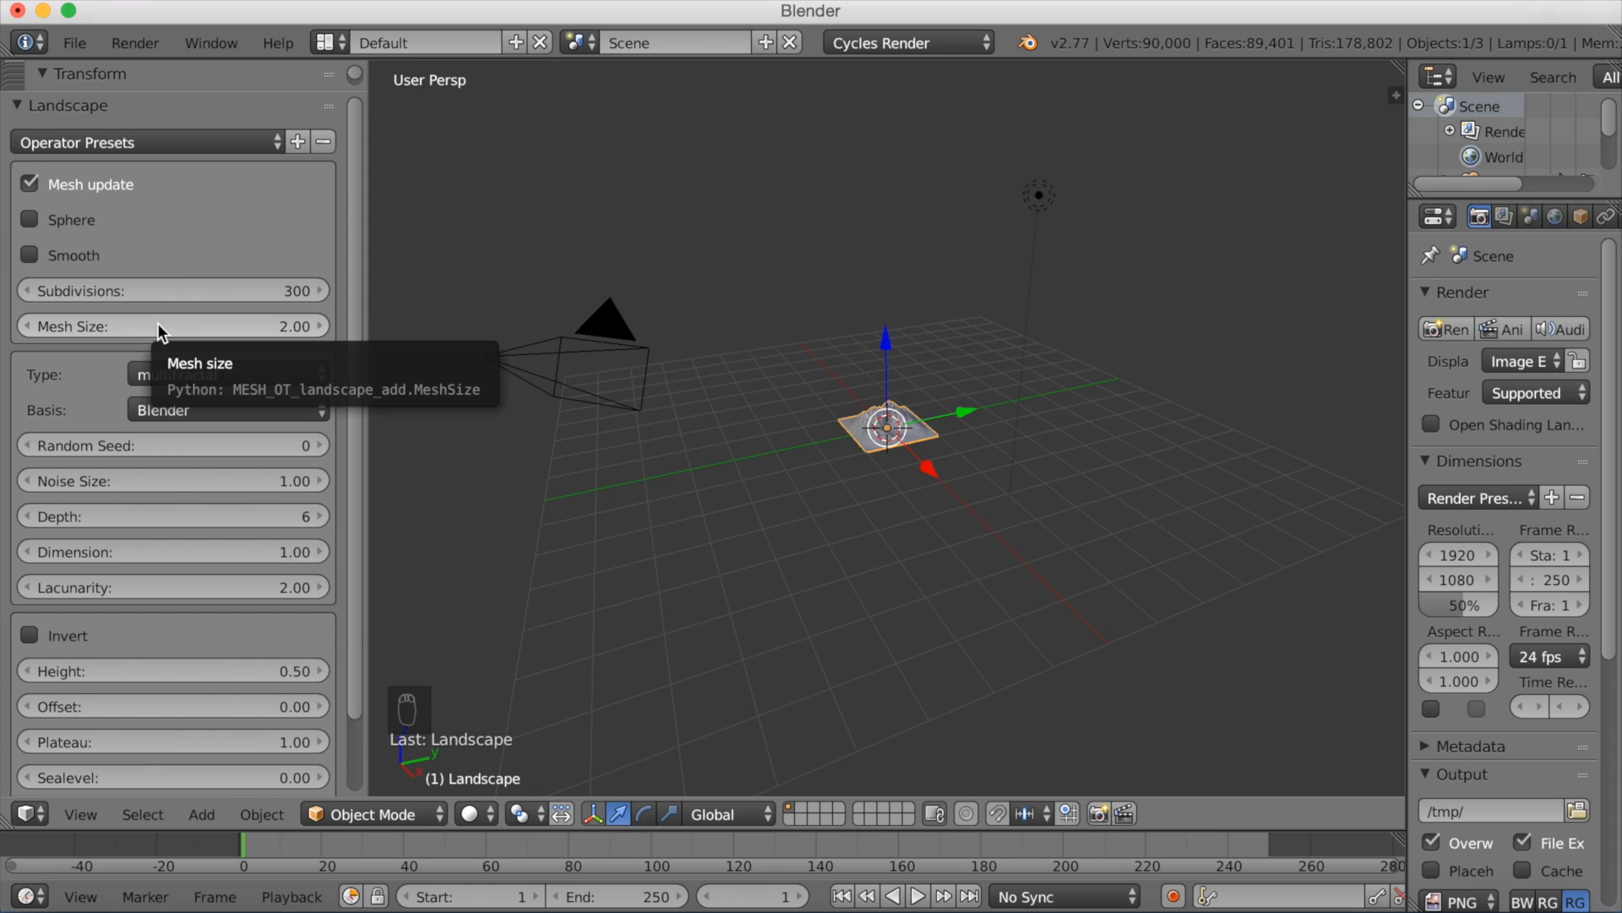
# Step: Set the landscape's Mesh Size to 20
pyautogui.click(157, 326)
pyautogui.press('BackSpace')
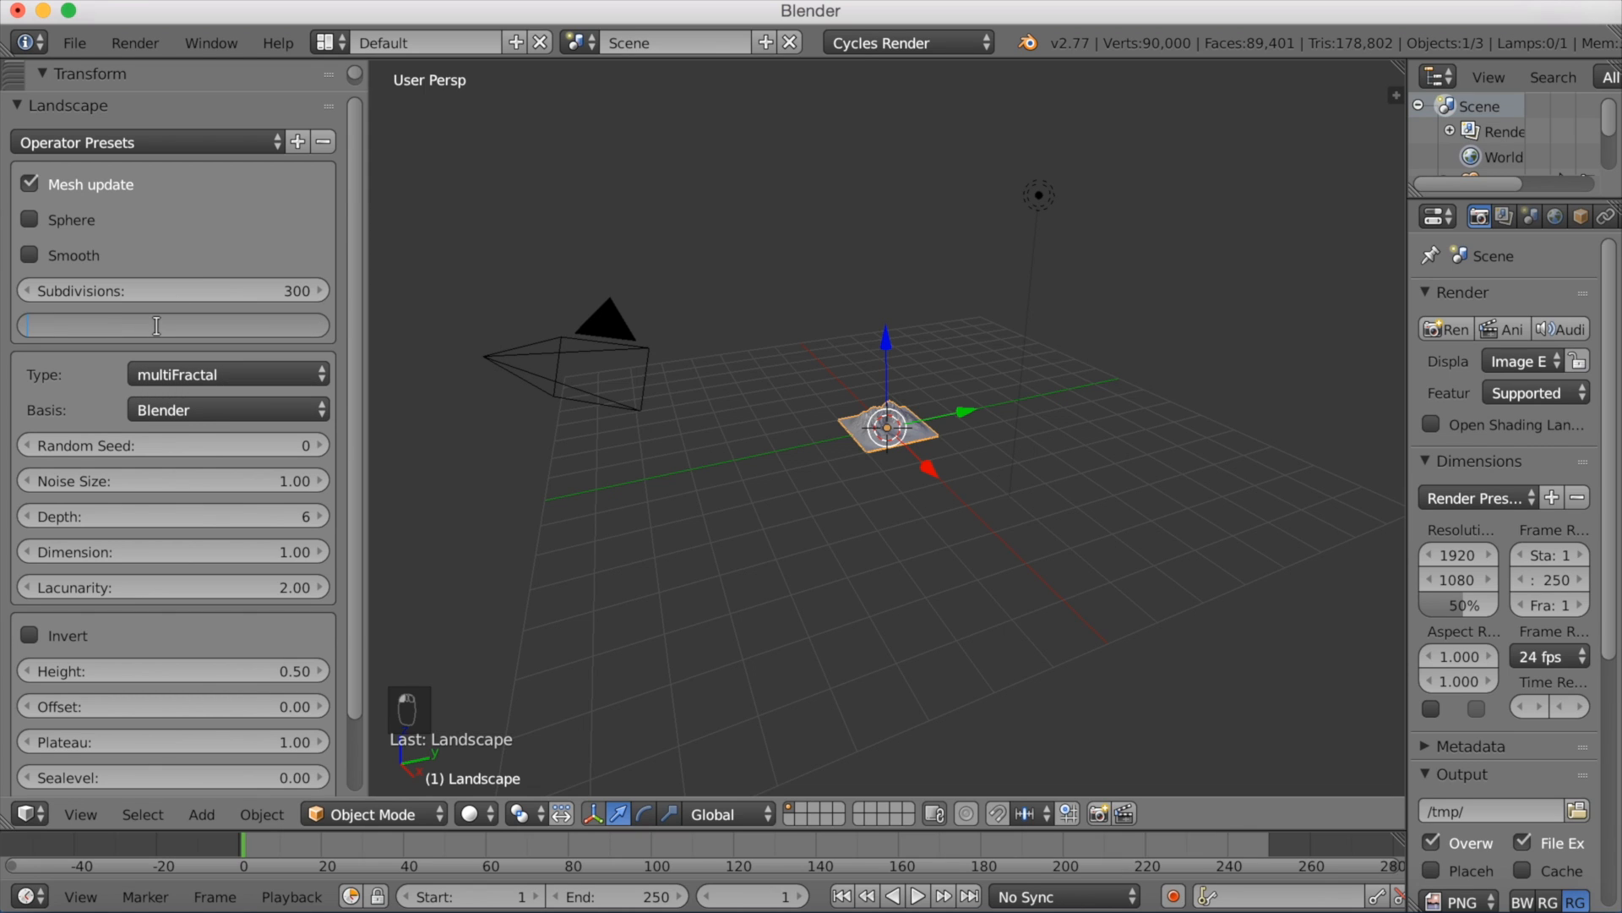
pyautogui.write('20')
pyautogui.press('Return')
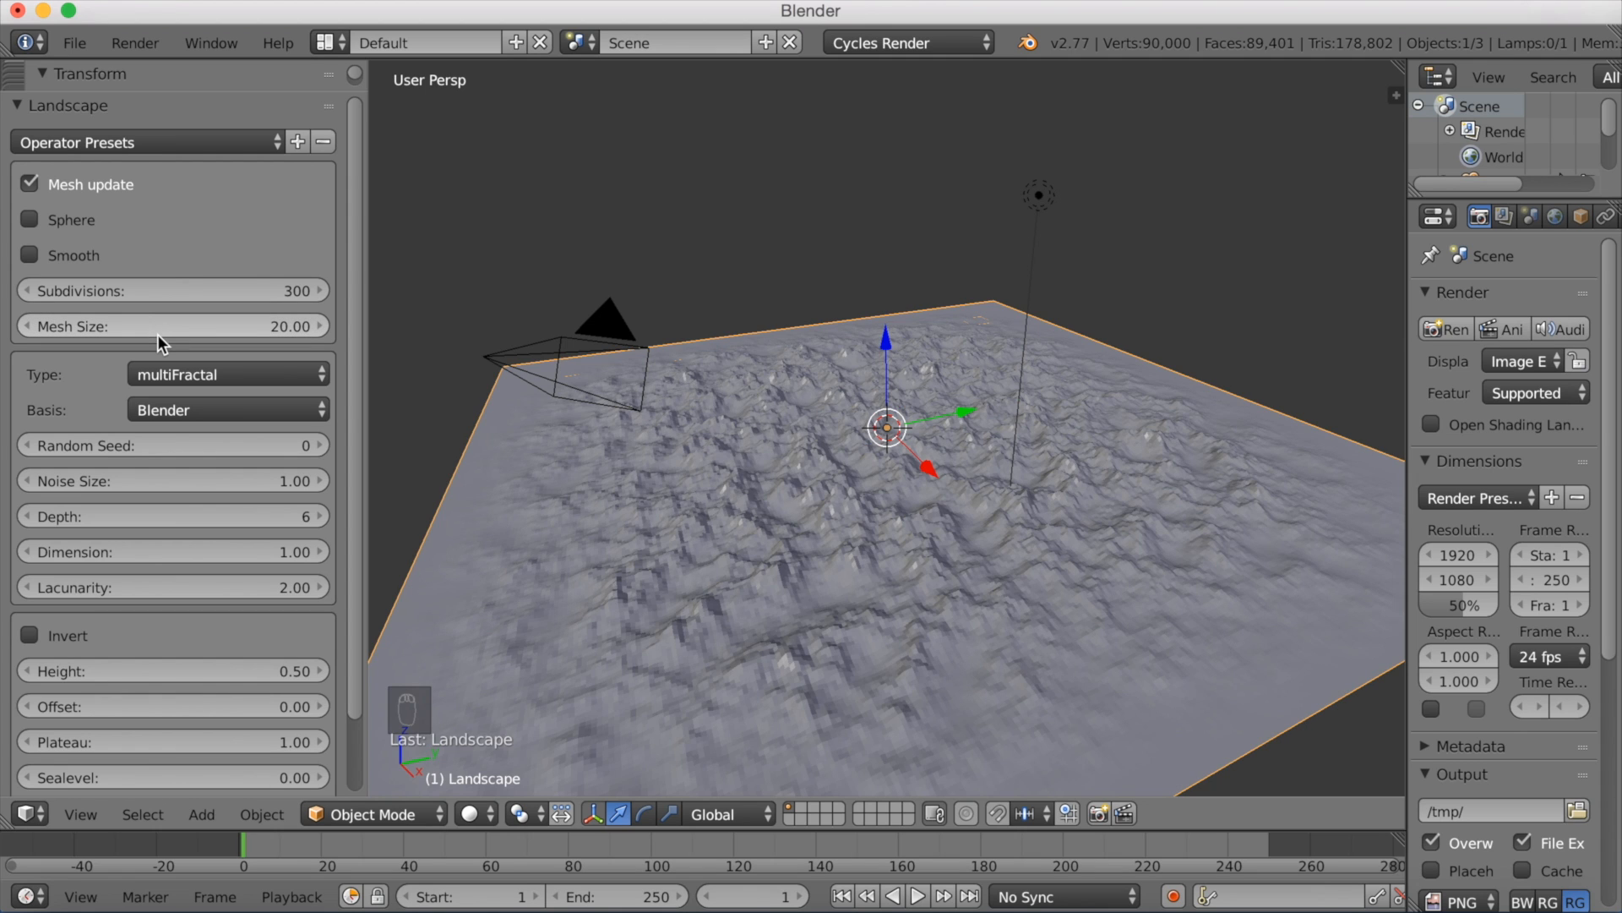
# Step: Change the landscape's noise Type to Strata_hTerrain and set Noise Size to 4
pyautogui.click(161, 373)
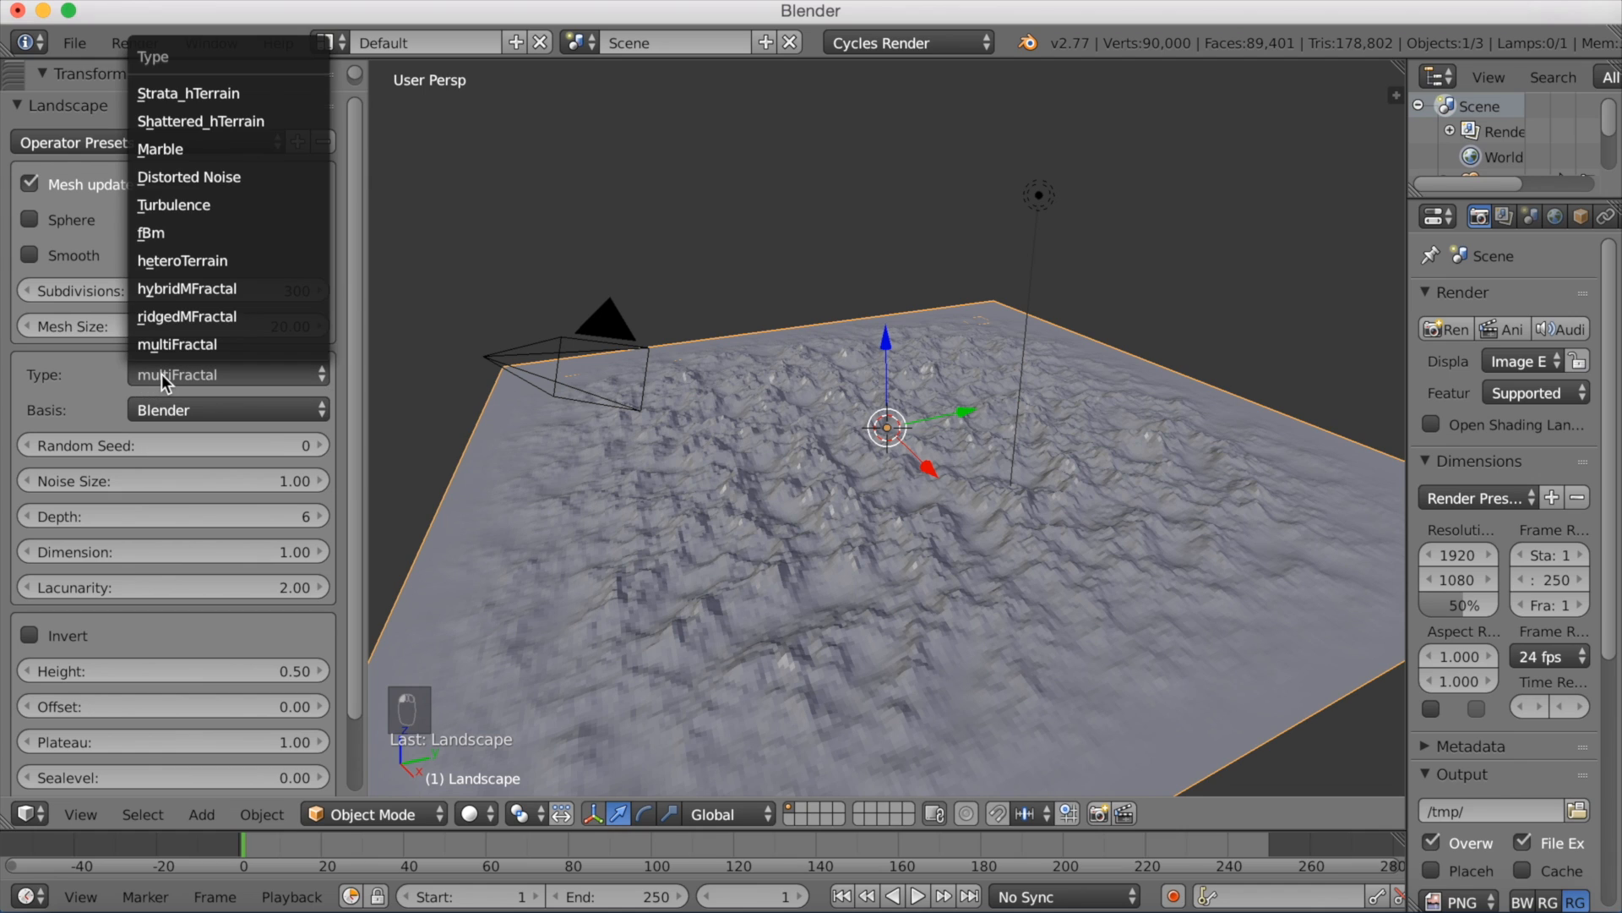
pyautogui.click(215, 91)
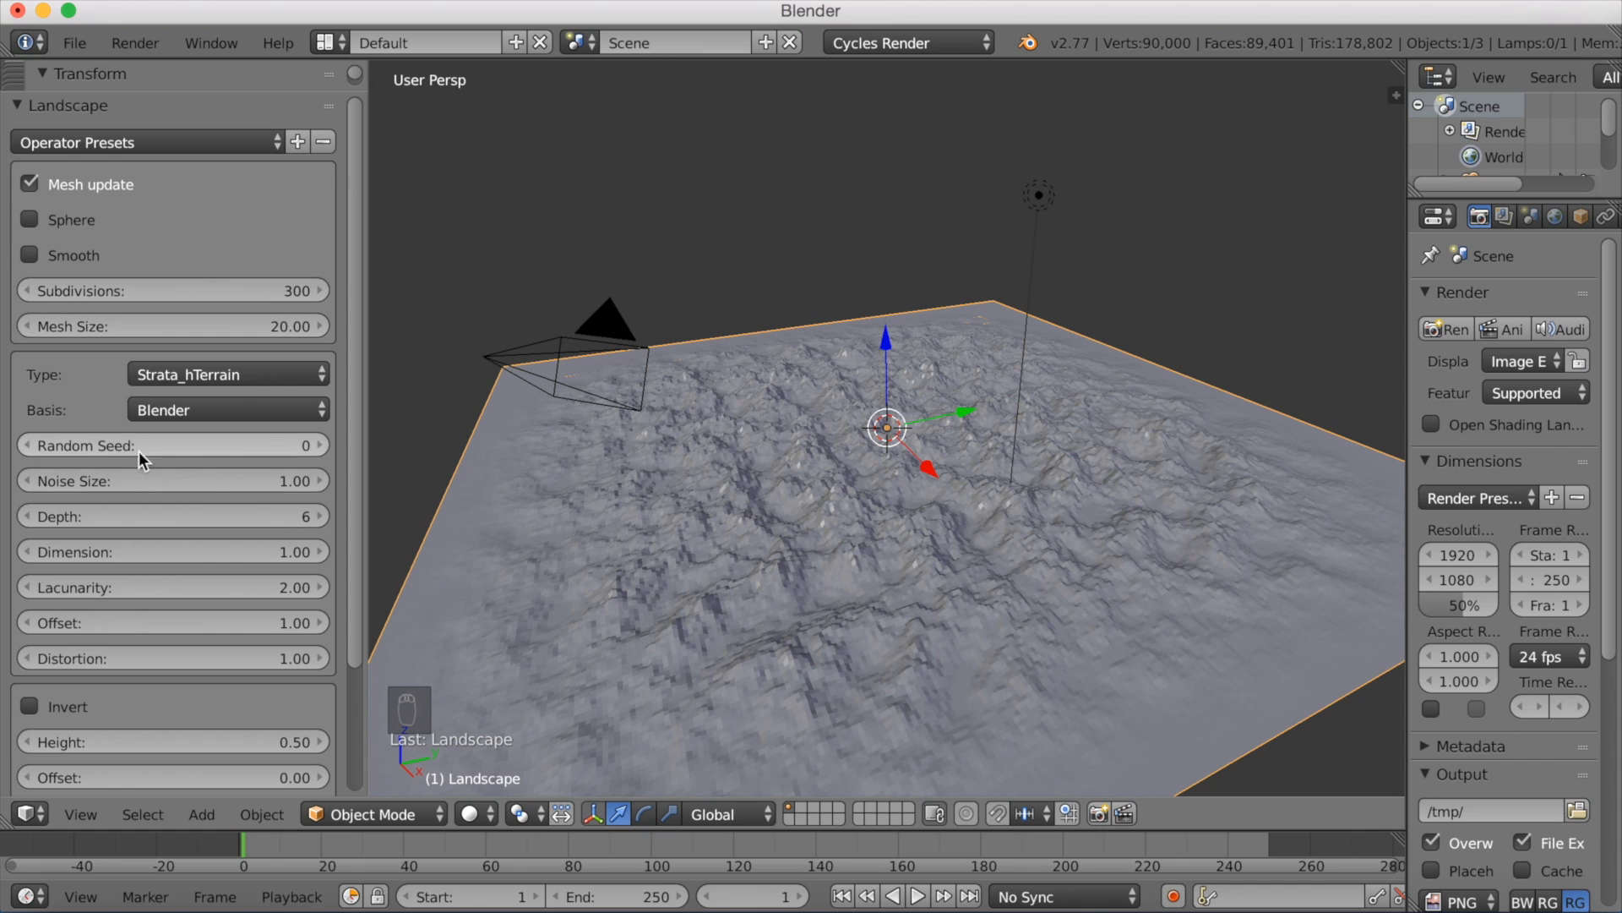
pyautogui.click(135, 485)
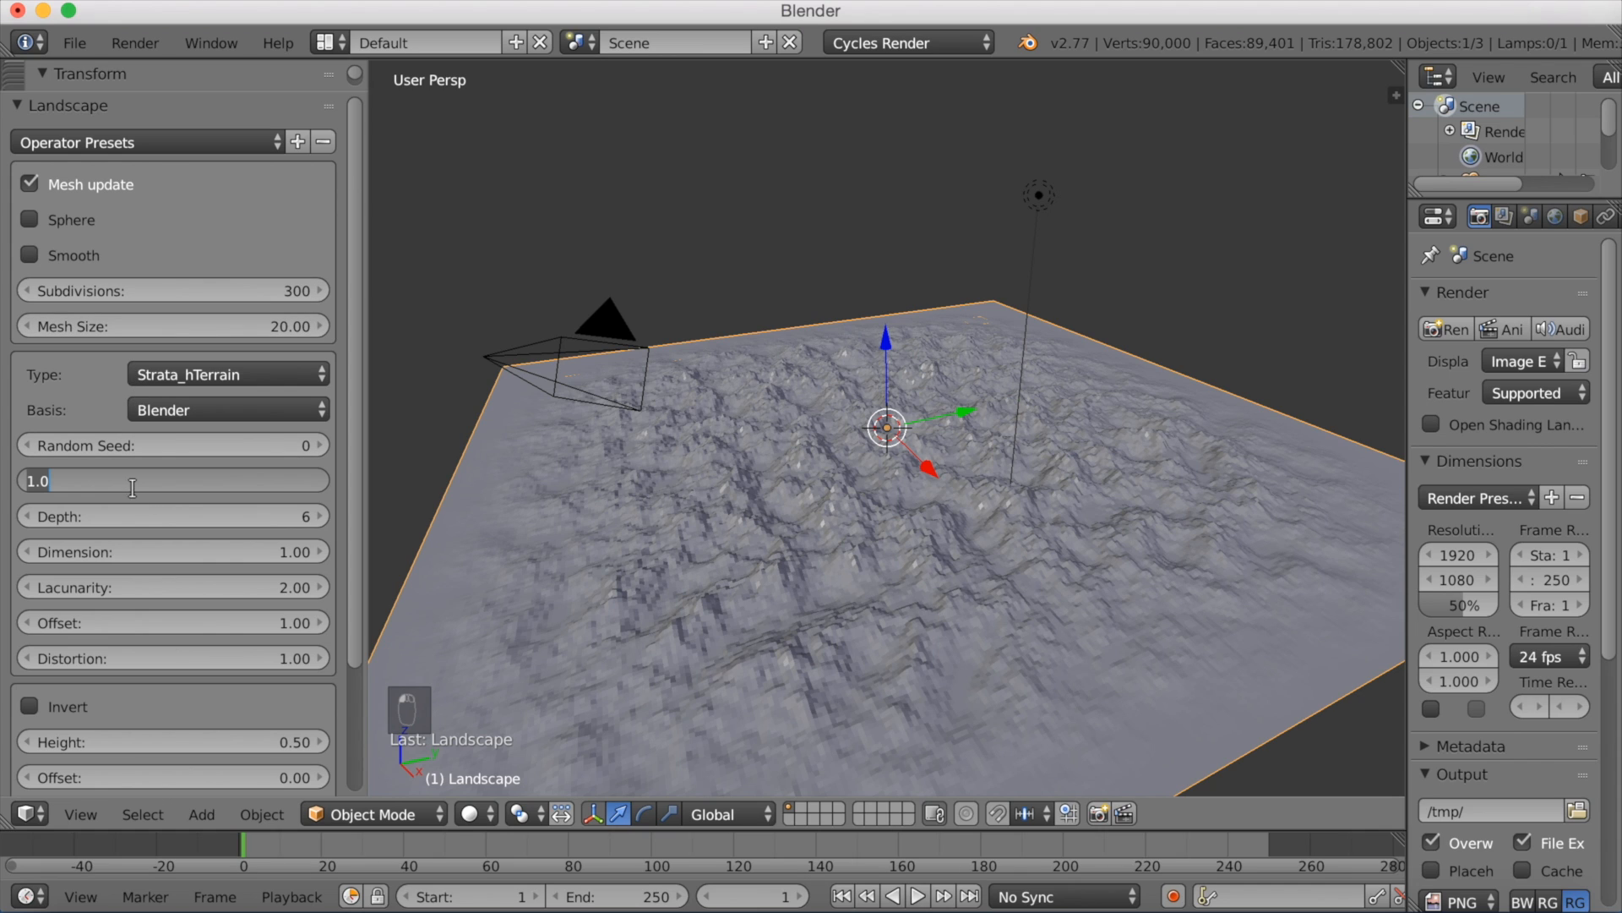
pyautogui.write('4')
pyautogui.press('Return')
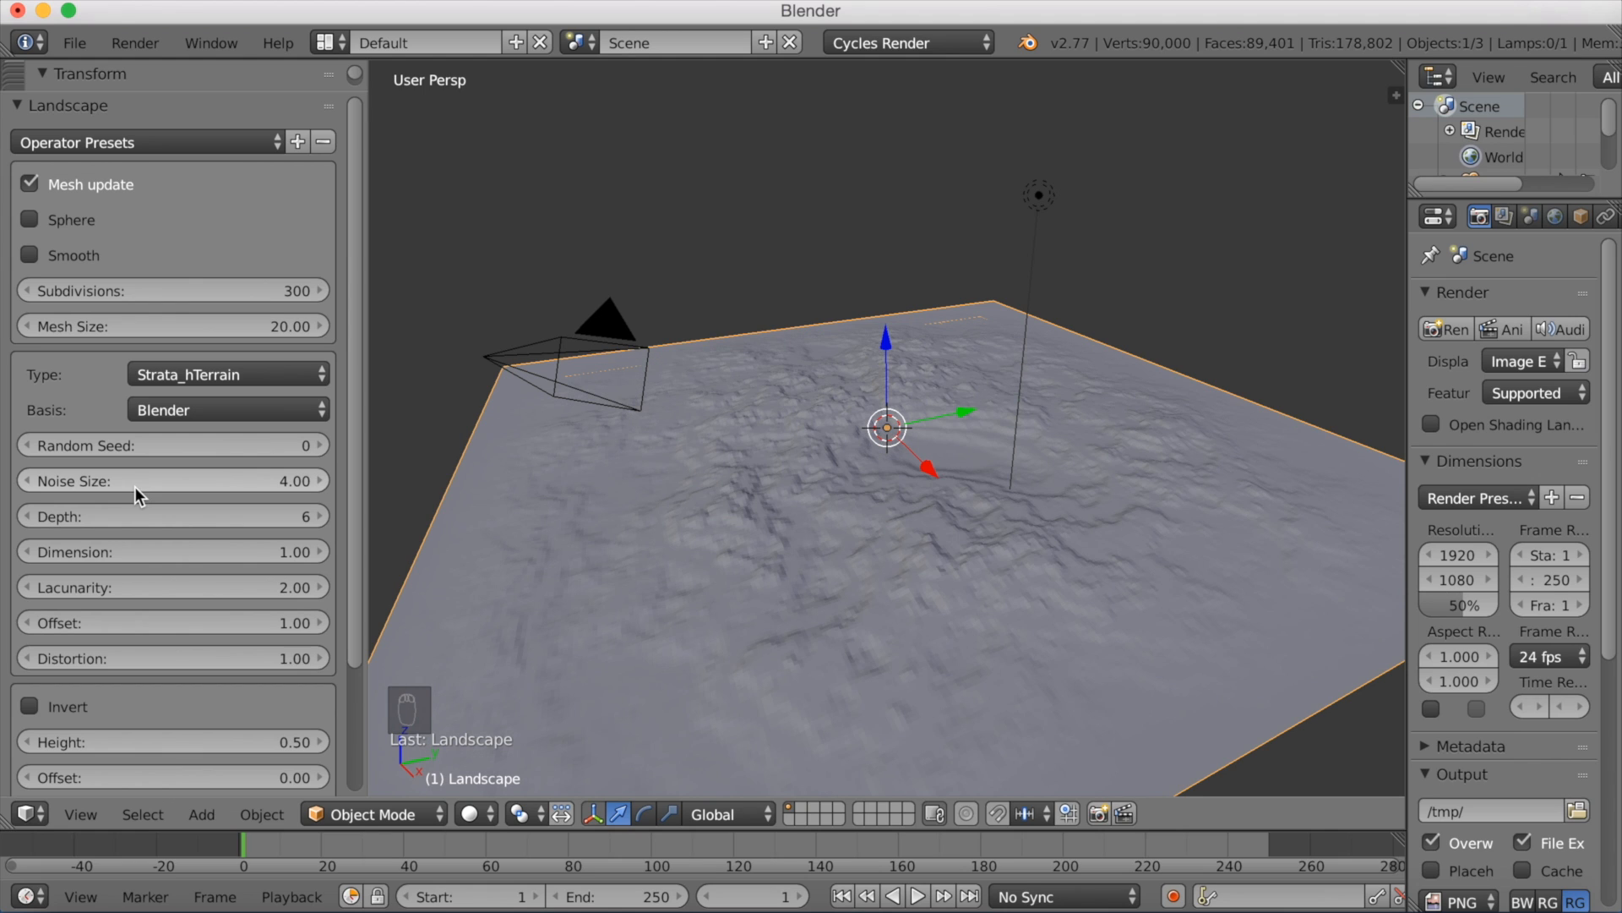
# Step: Set the landscape's Dimension to 0.8 and its Height to 4
pyautogui.click(138, 556)
pyautogui.press('BackSpace')
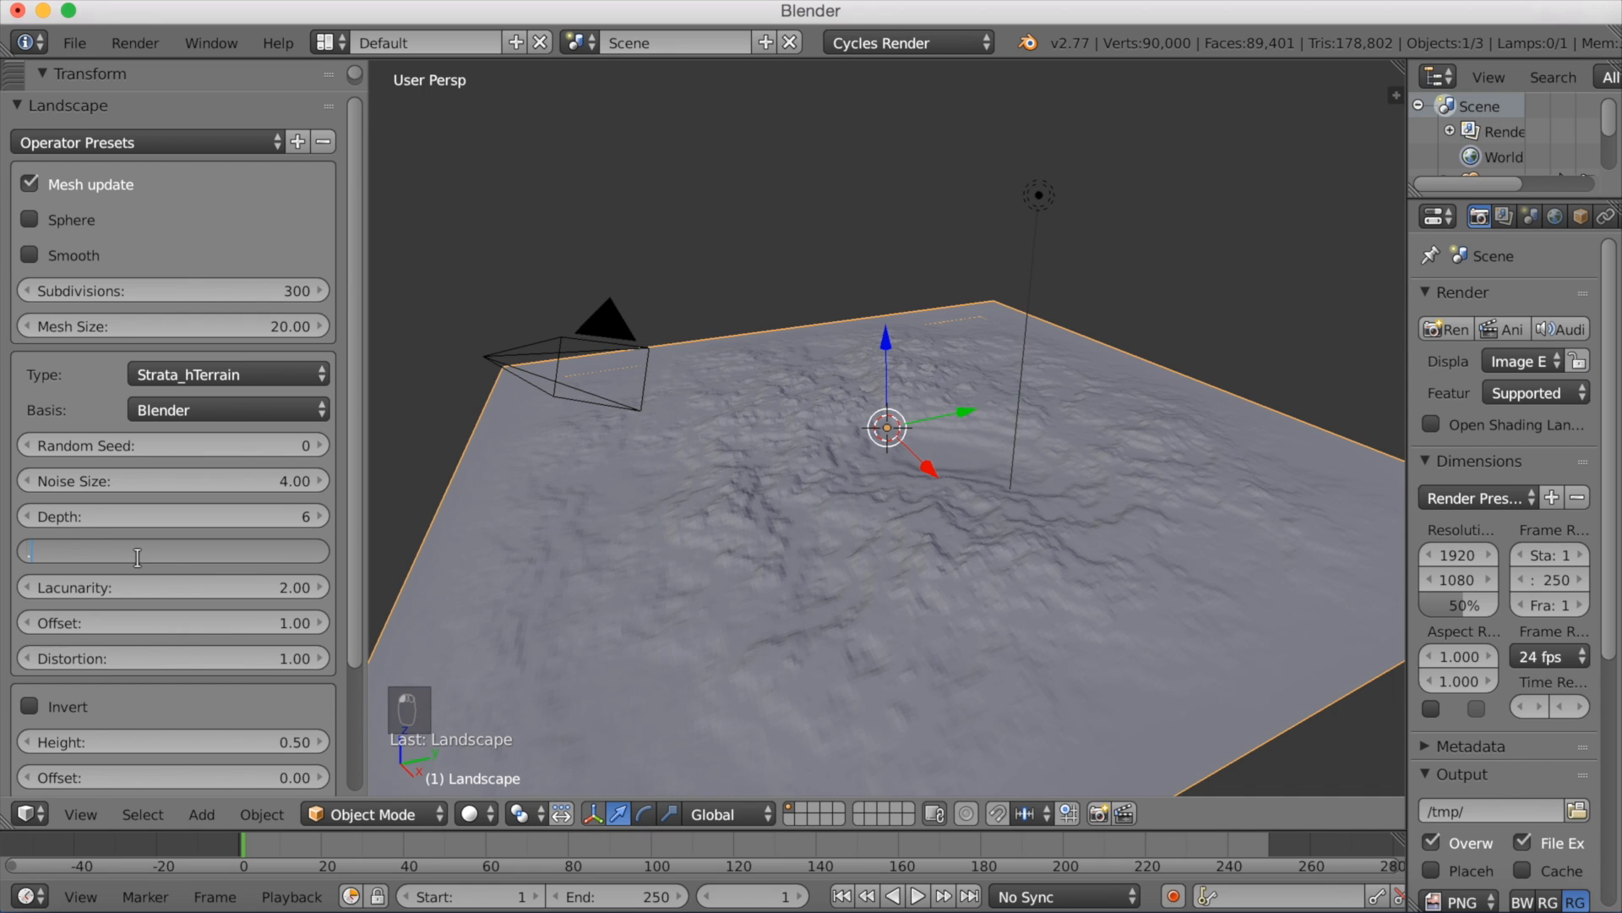
pyautogui.write('.8')
pyautogui.press('Return')
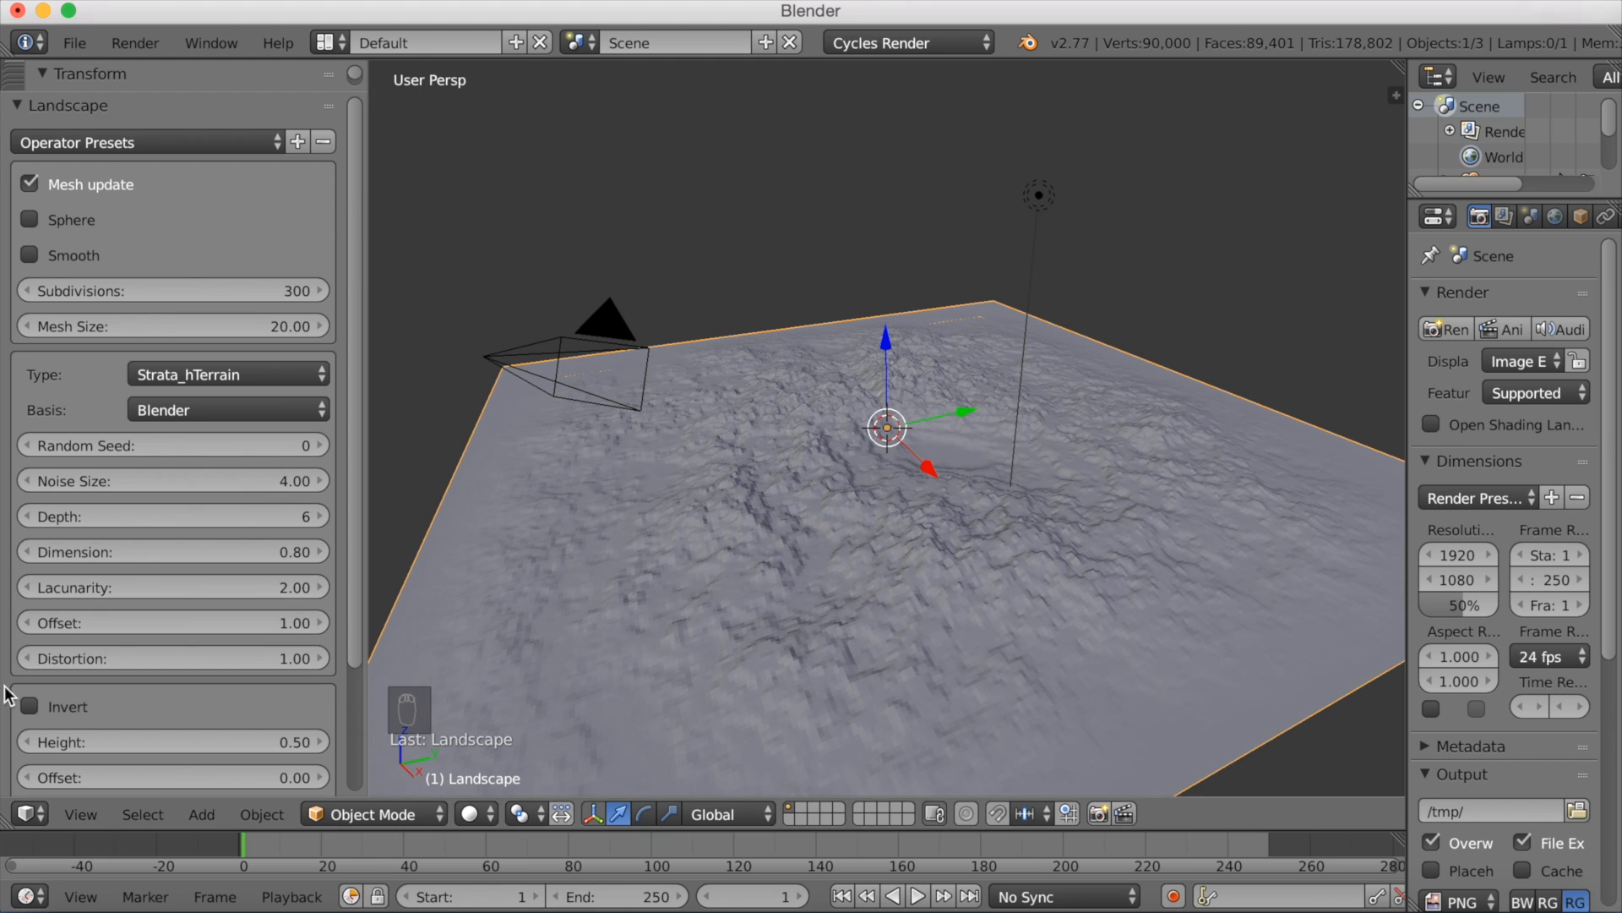
pyautogui.moveTo(354, 580); pyautogui.dragTo(362, 718)
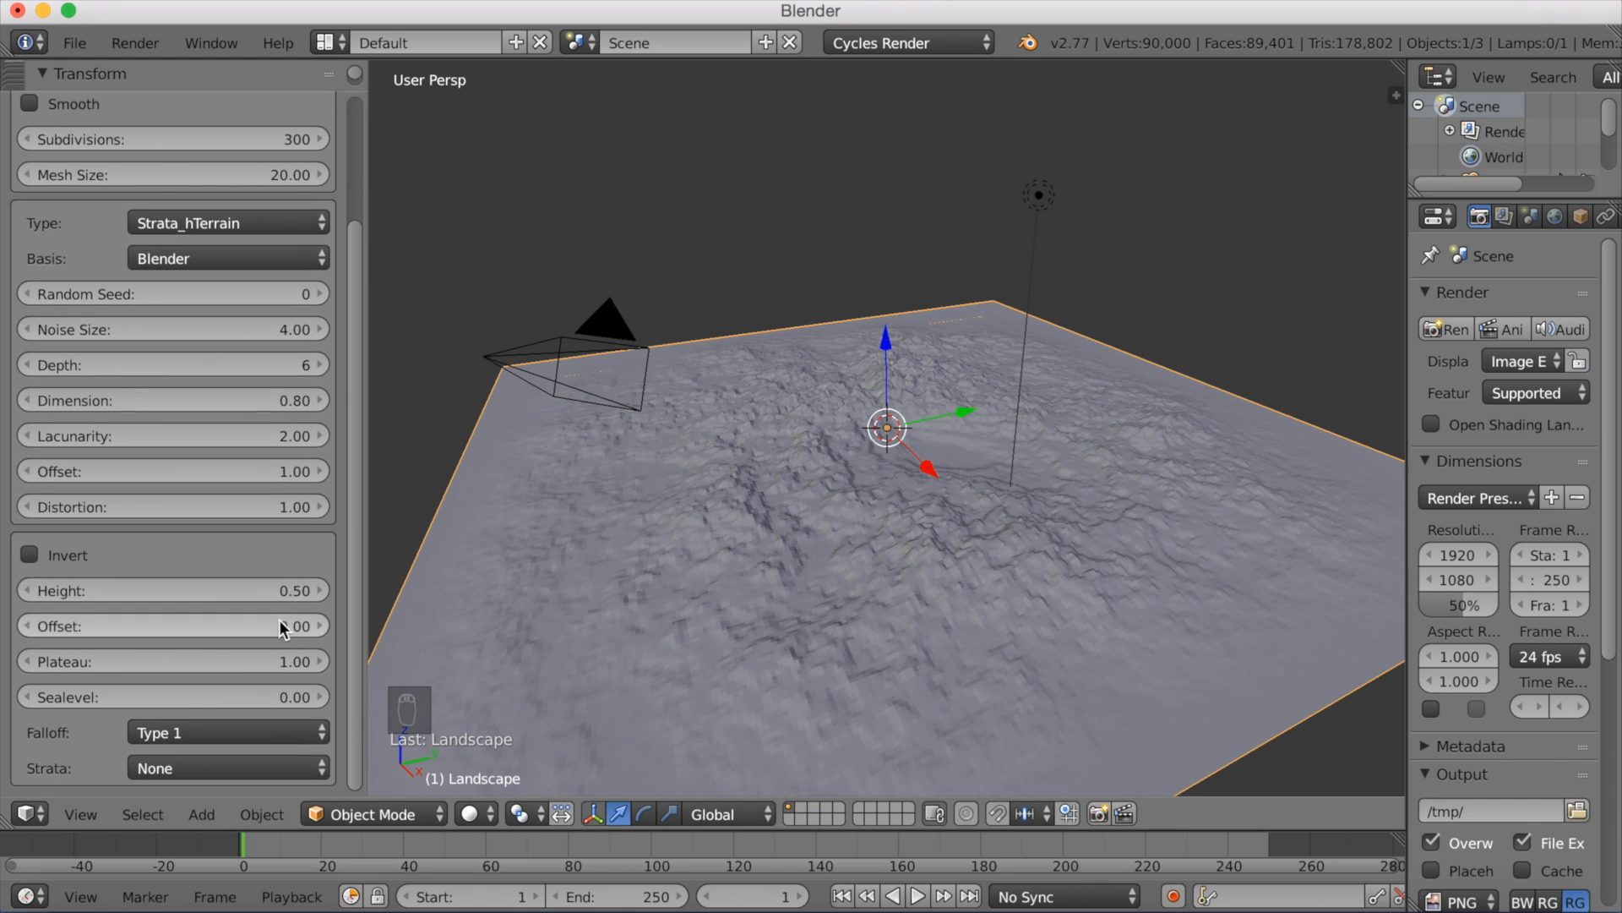
pyautogui.click(264, 591)
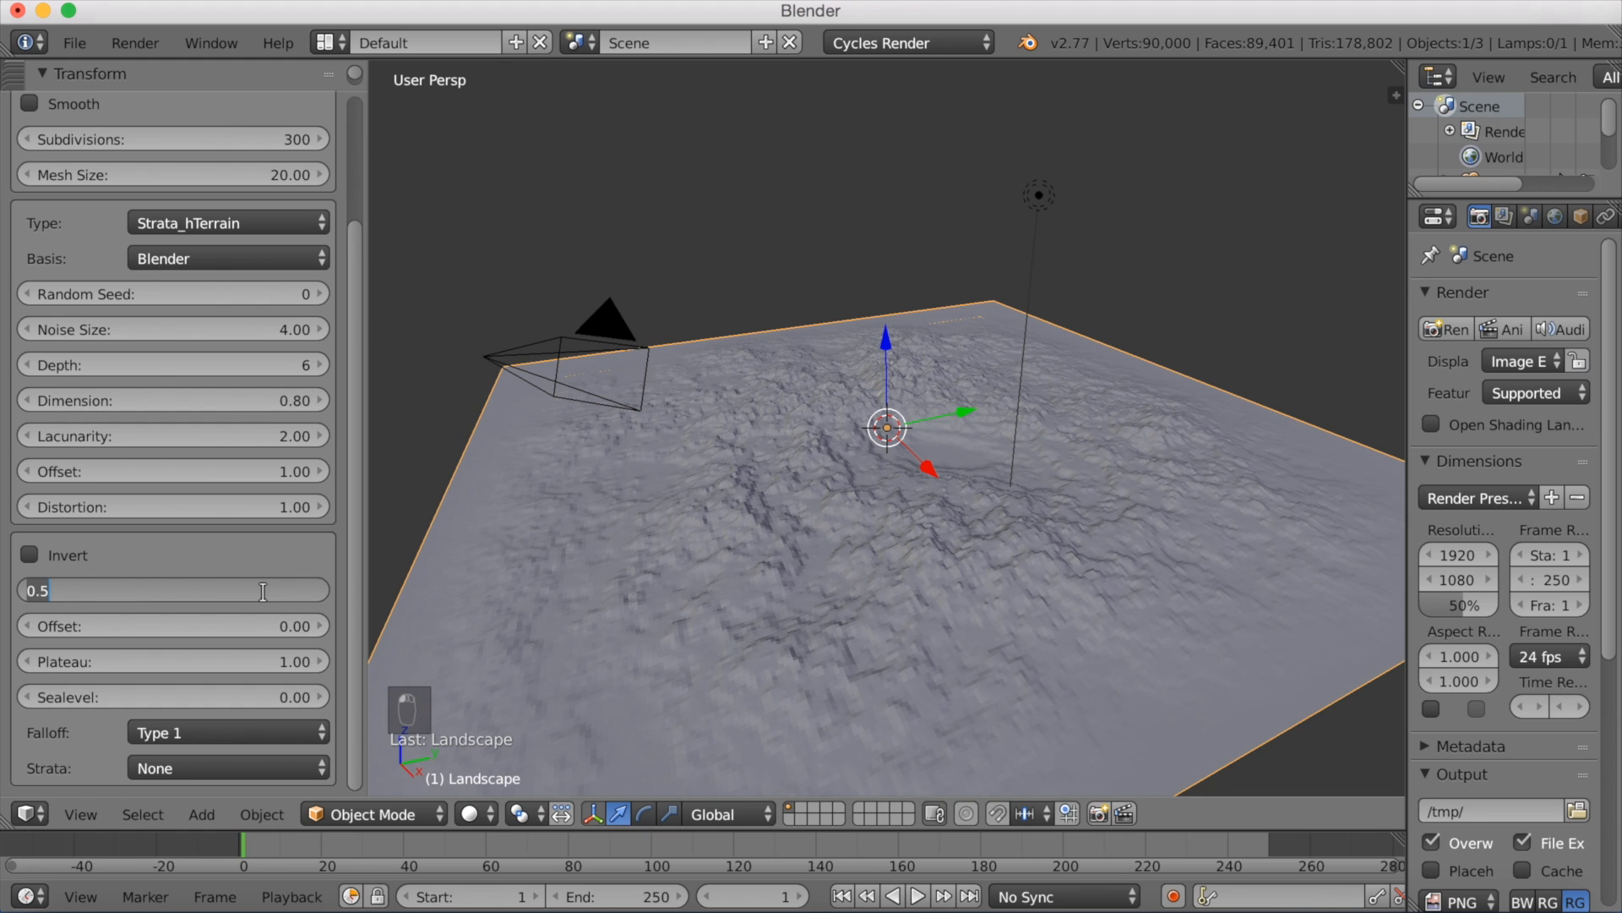
pyautogui.press('BackSpace')
pyautogui.write('4')
pyautogui.press('Return')
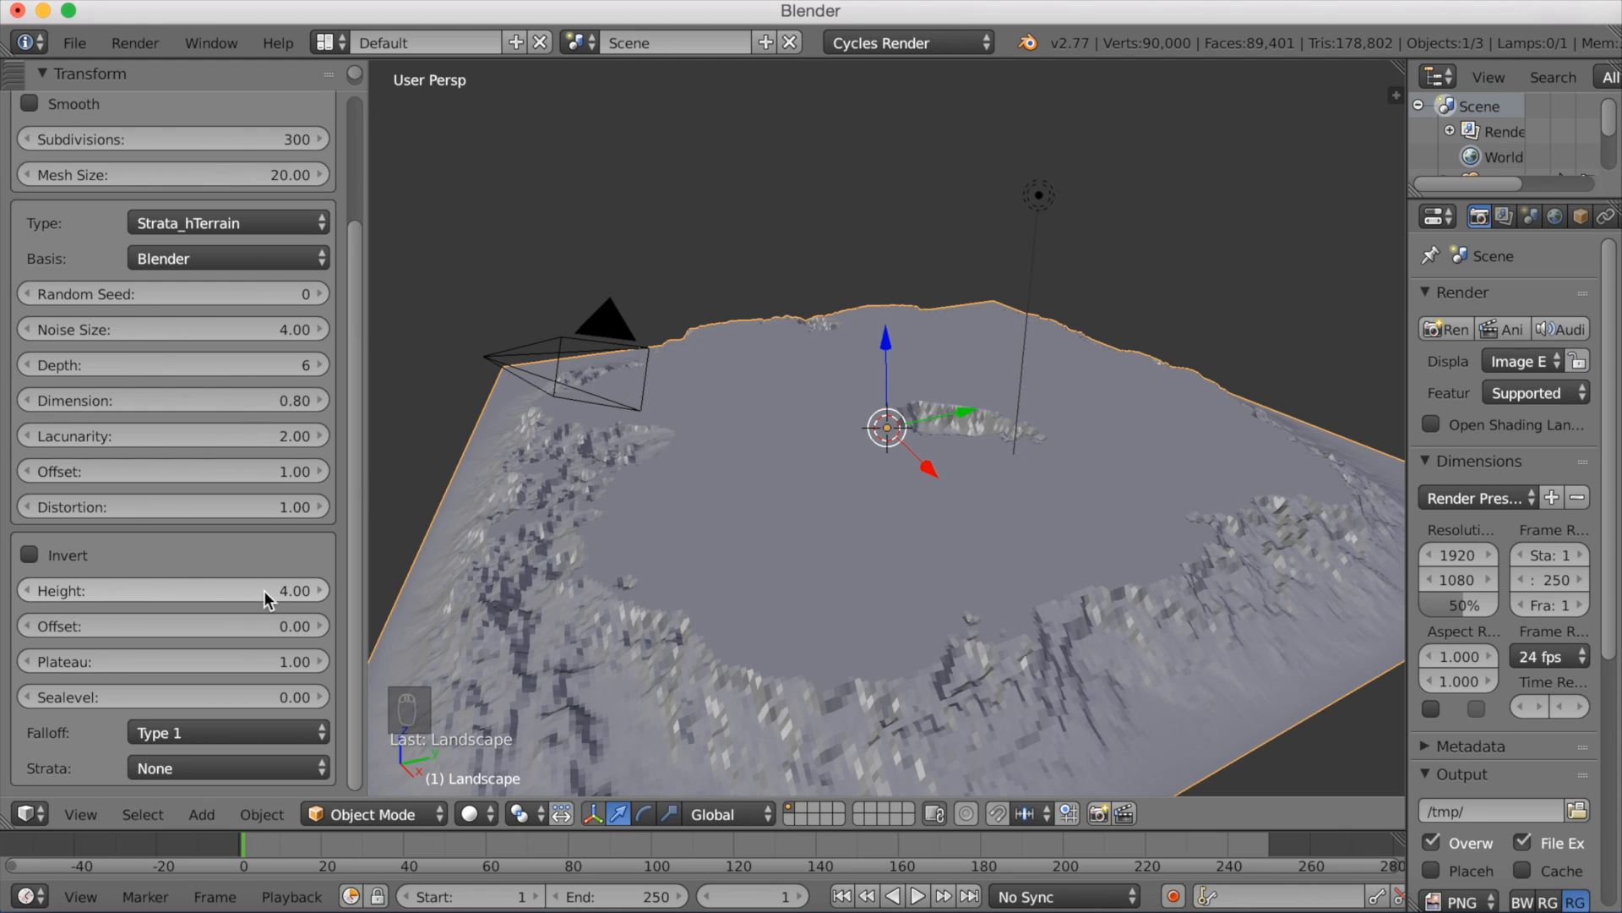
# Step: Set the landscape's Plateau to 8 and change its Falloff to Type 2
pyautogui.click(255, 661)
pyautogui.write('8')
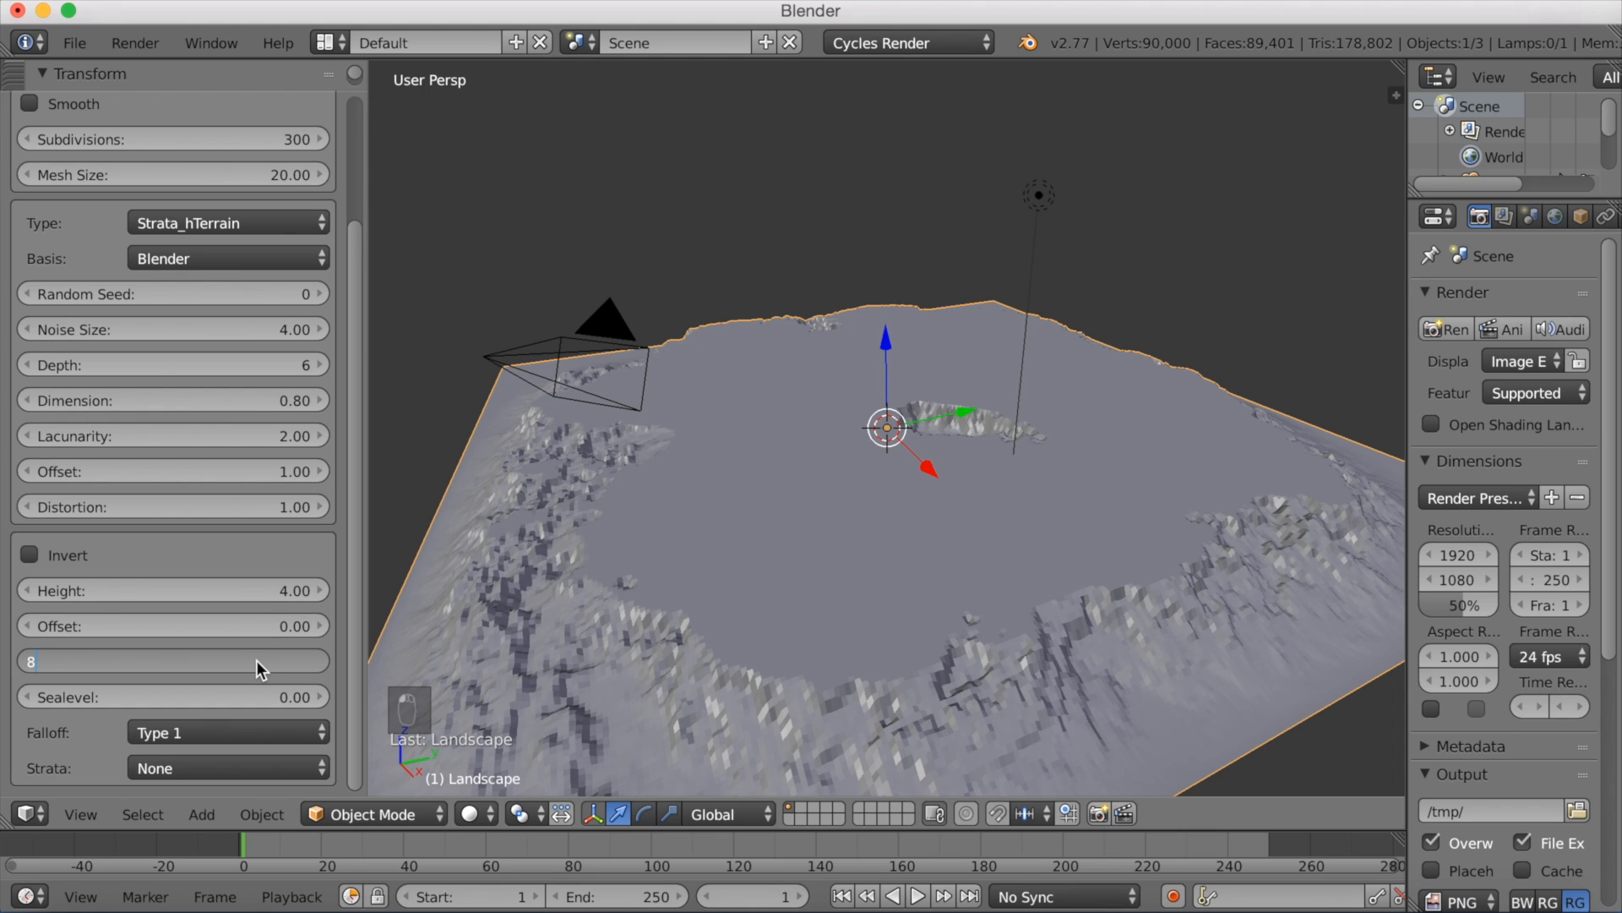
pyautogui.press('Return')
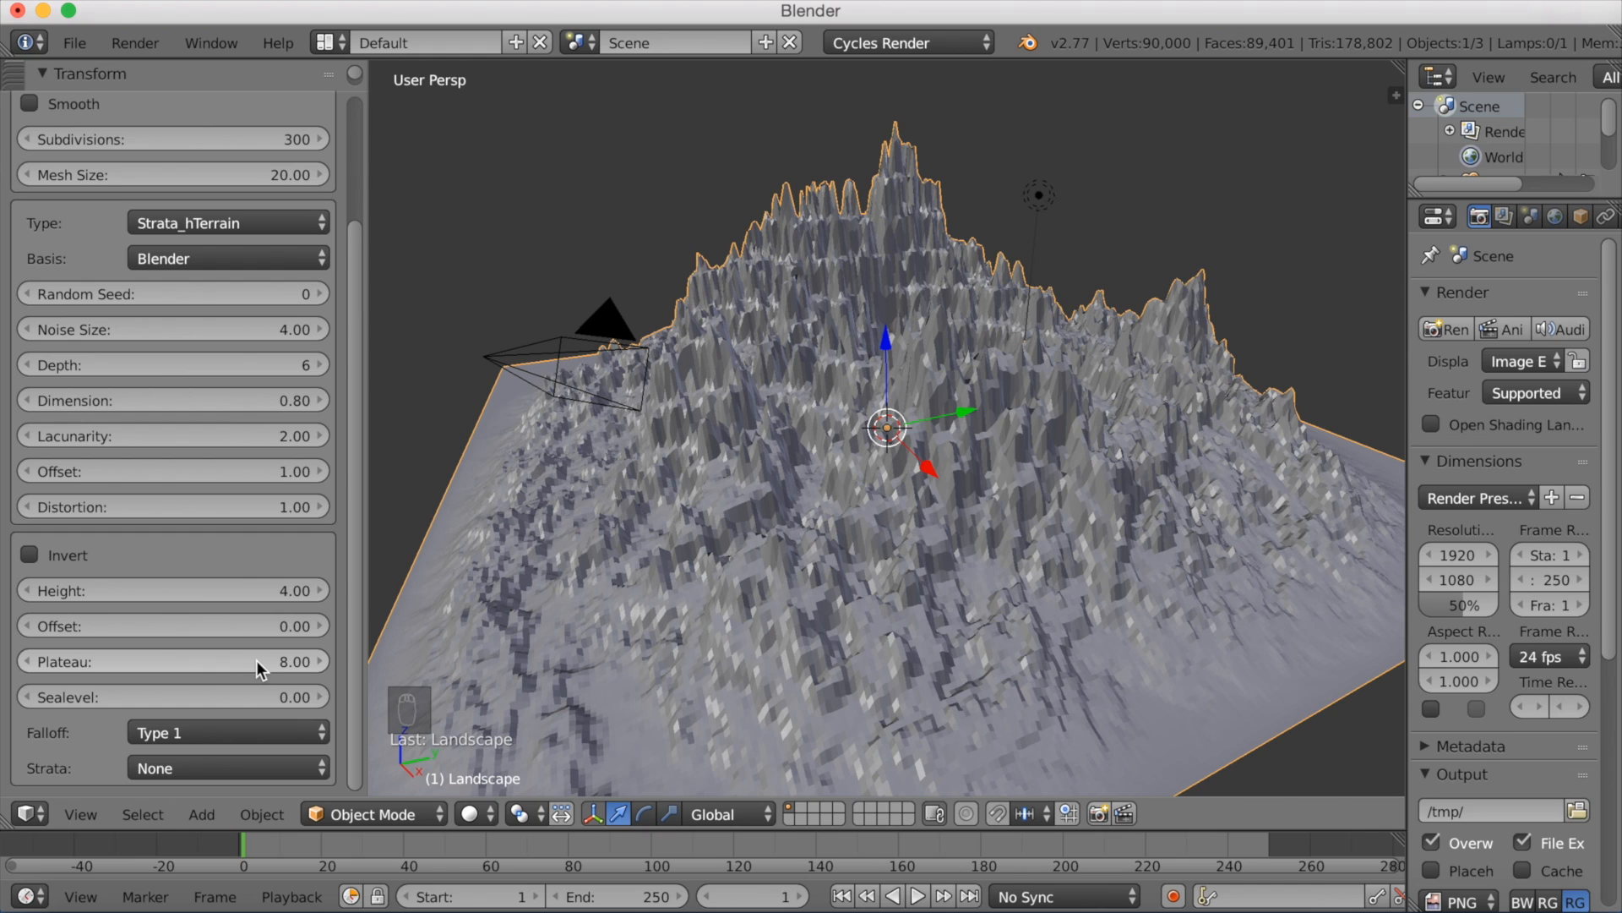
pyautogui.click(272, 732)
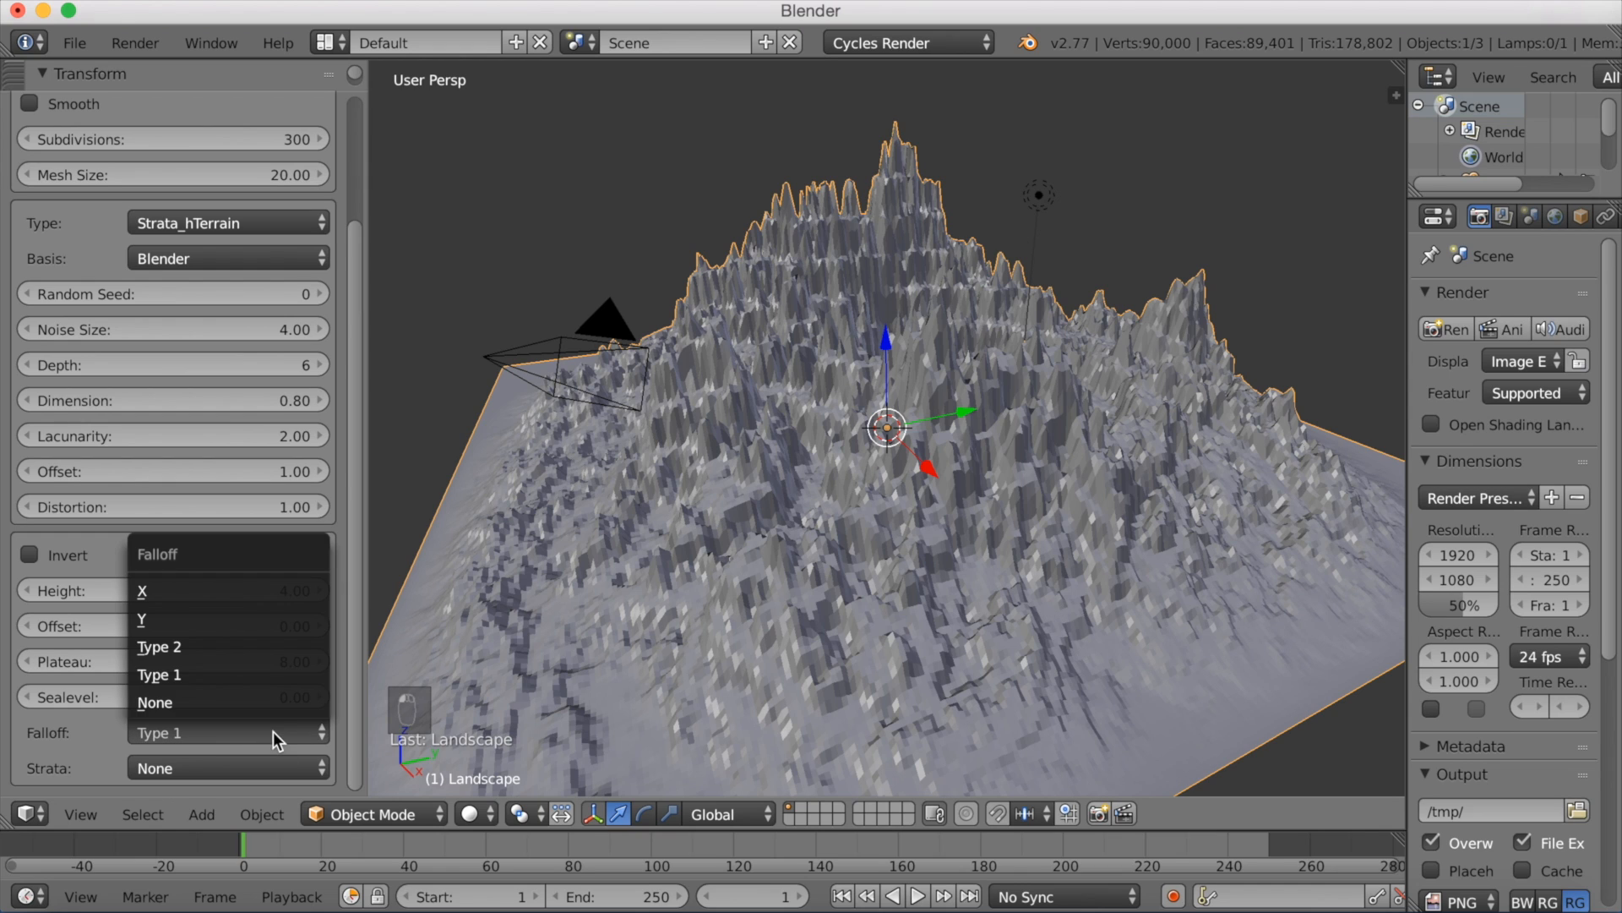
pyautogui.click(244, 648)
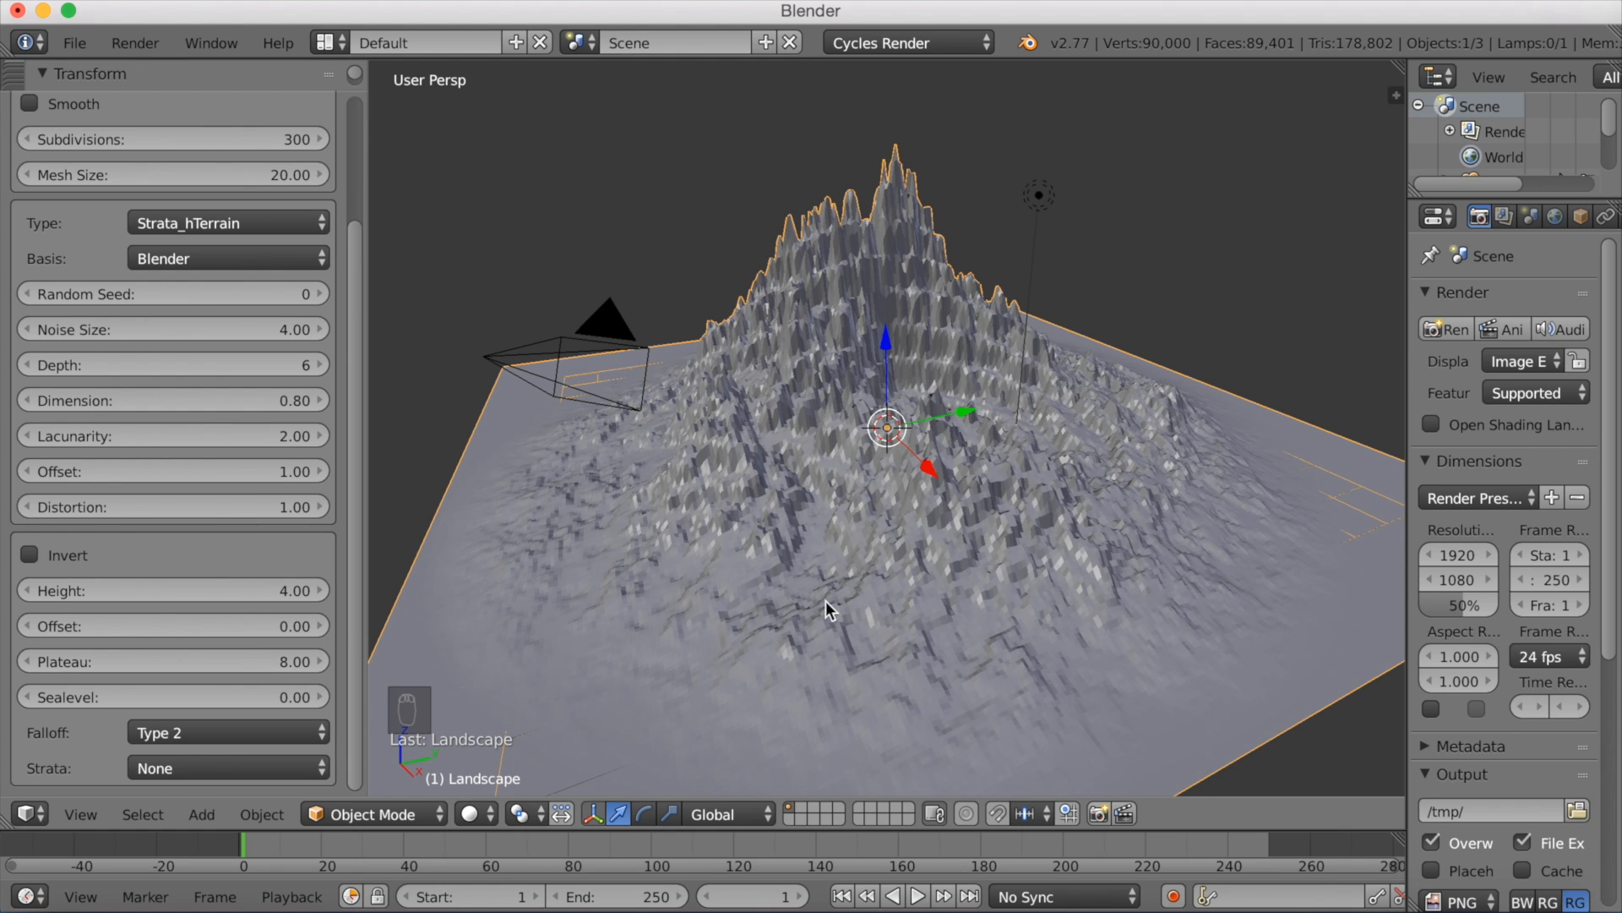
# Step: Try successive random seeds for the landscape and set its Random Seed to 3
pyautogui.moveTo(1154, 402); pyautogui.dragTo(1063, 408, button='middle')
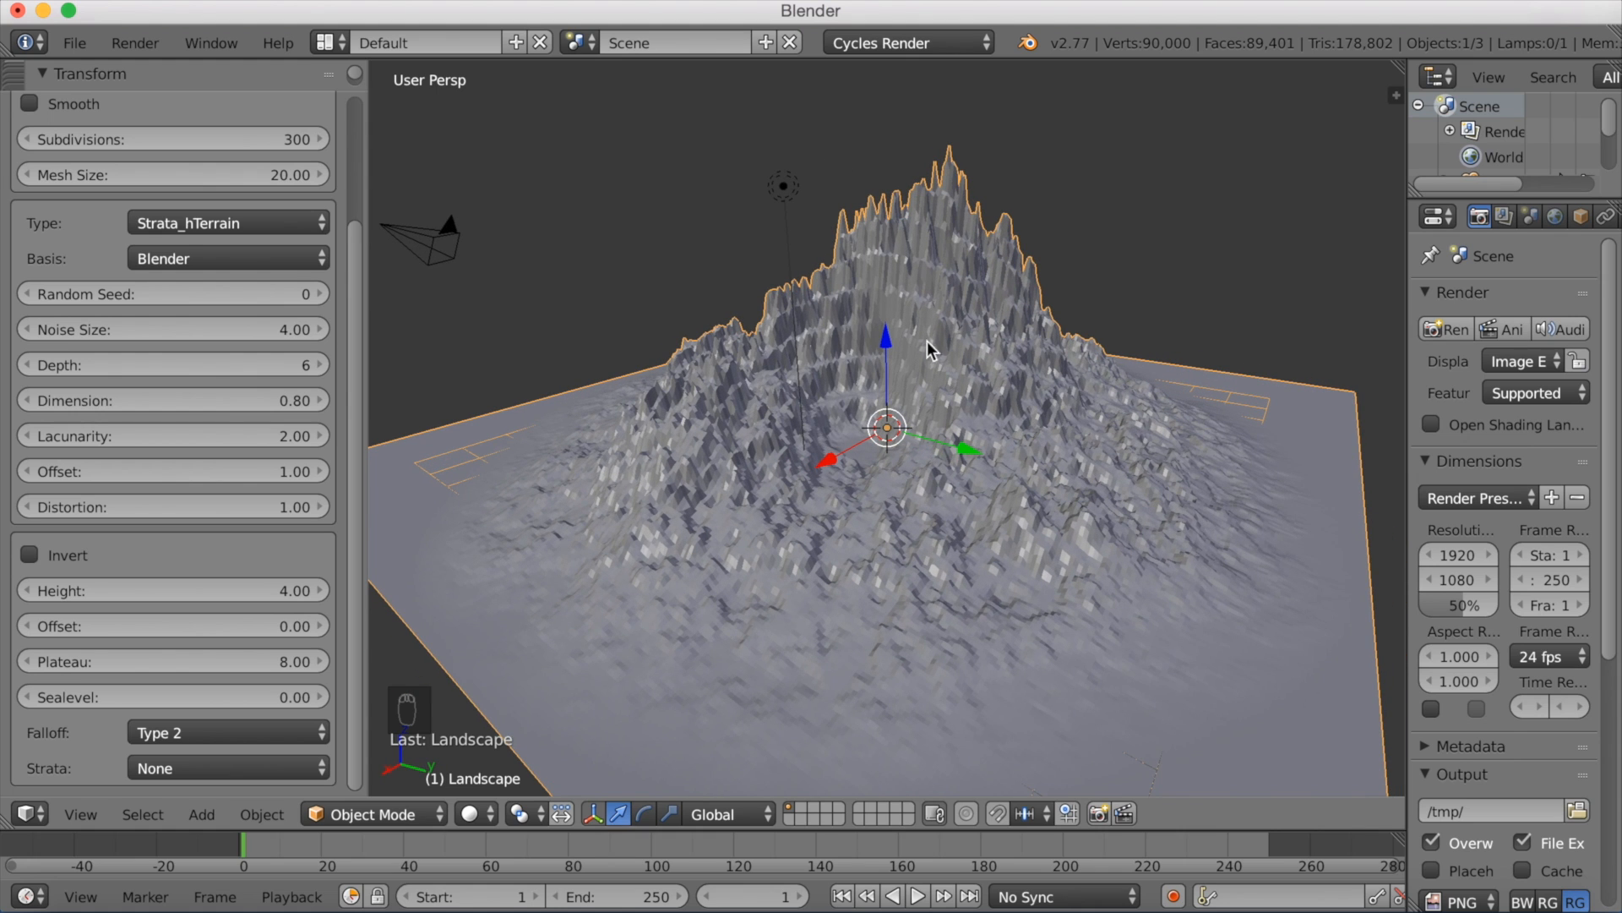
pyautogui.click(321, 295)
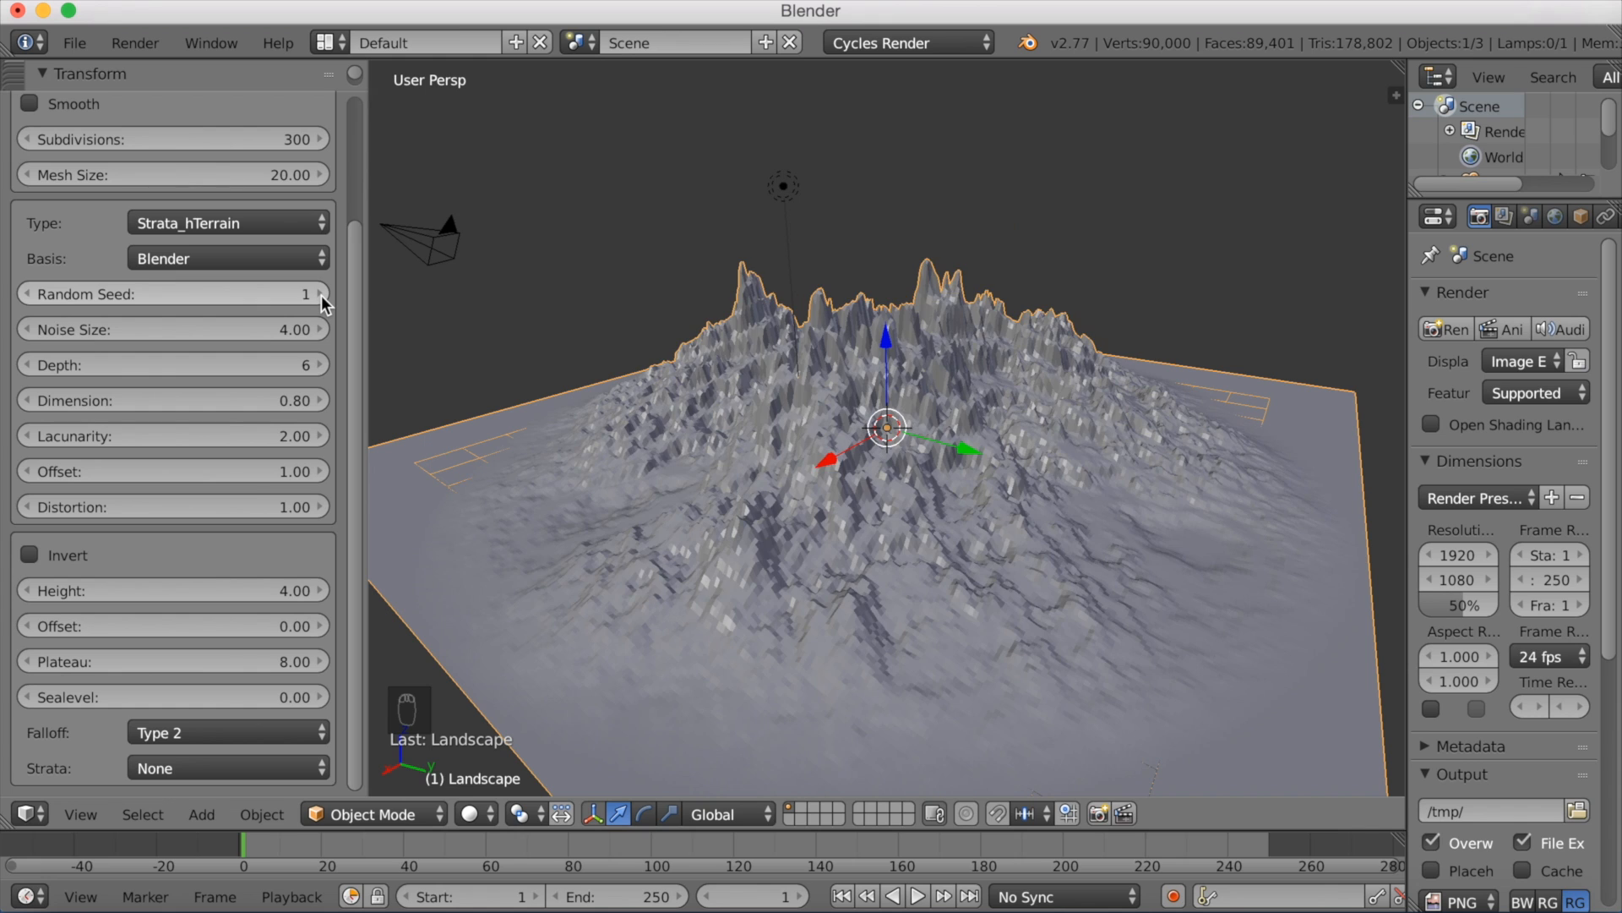
pyautogui.click(321, 296)
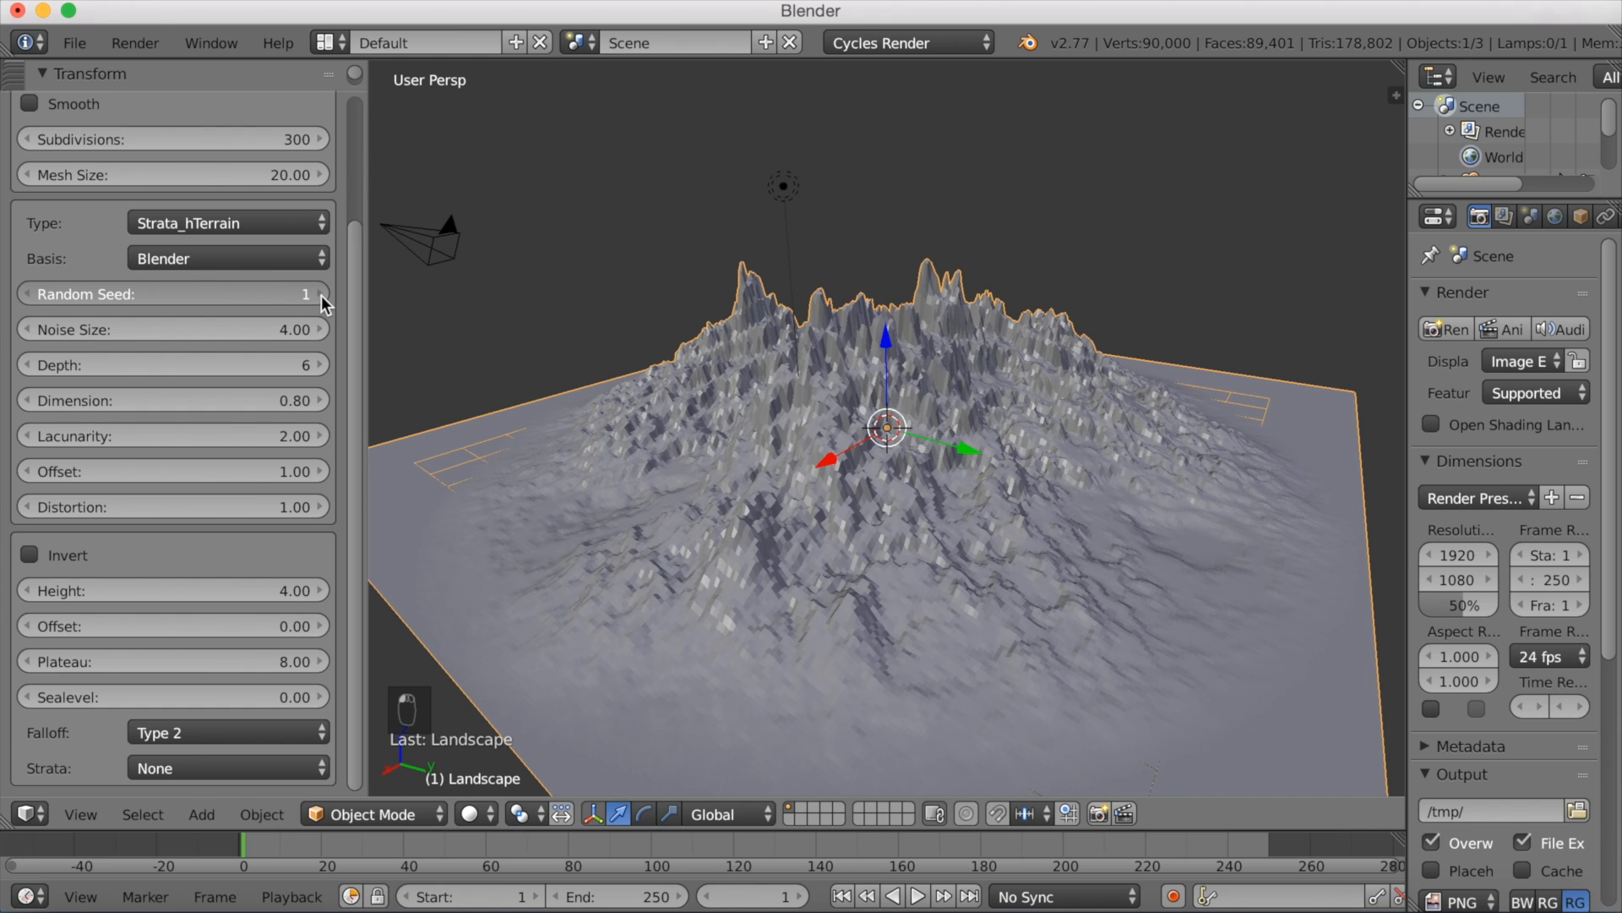
pyautogui.click(321, 296)
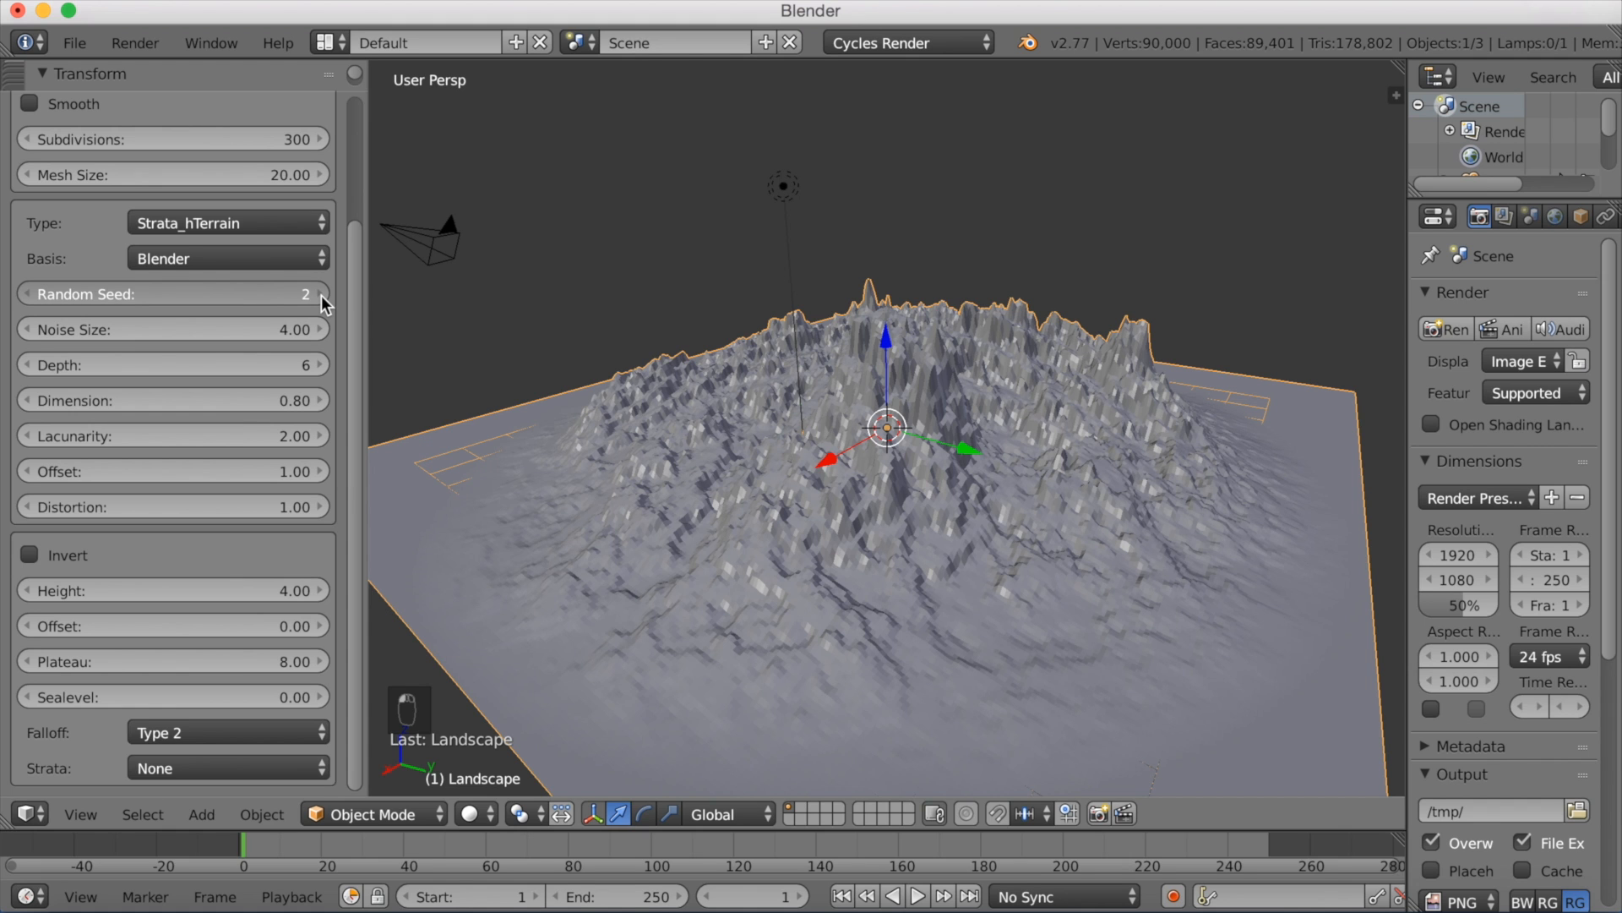
pyautogui.click(321, 296)
pyautogui.moveTo(1031, 404); pyautogui.dragTo(784, 407, button='middle')
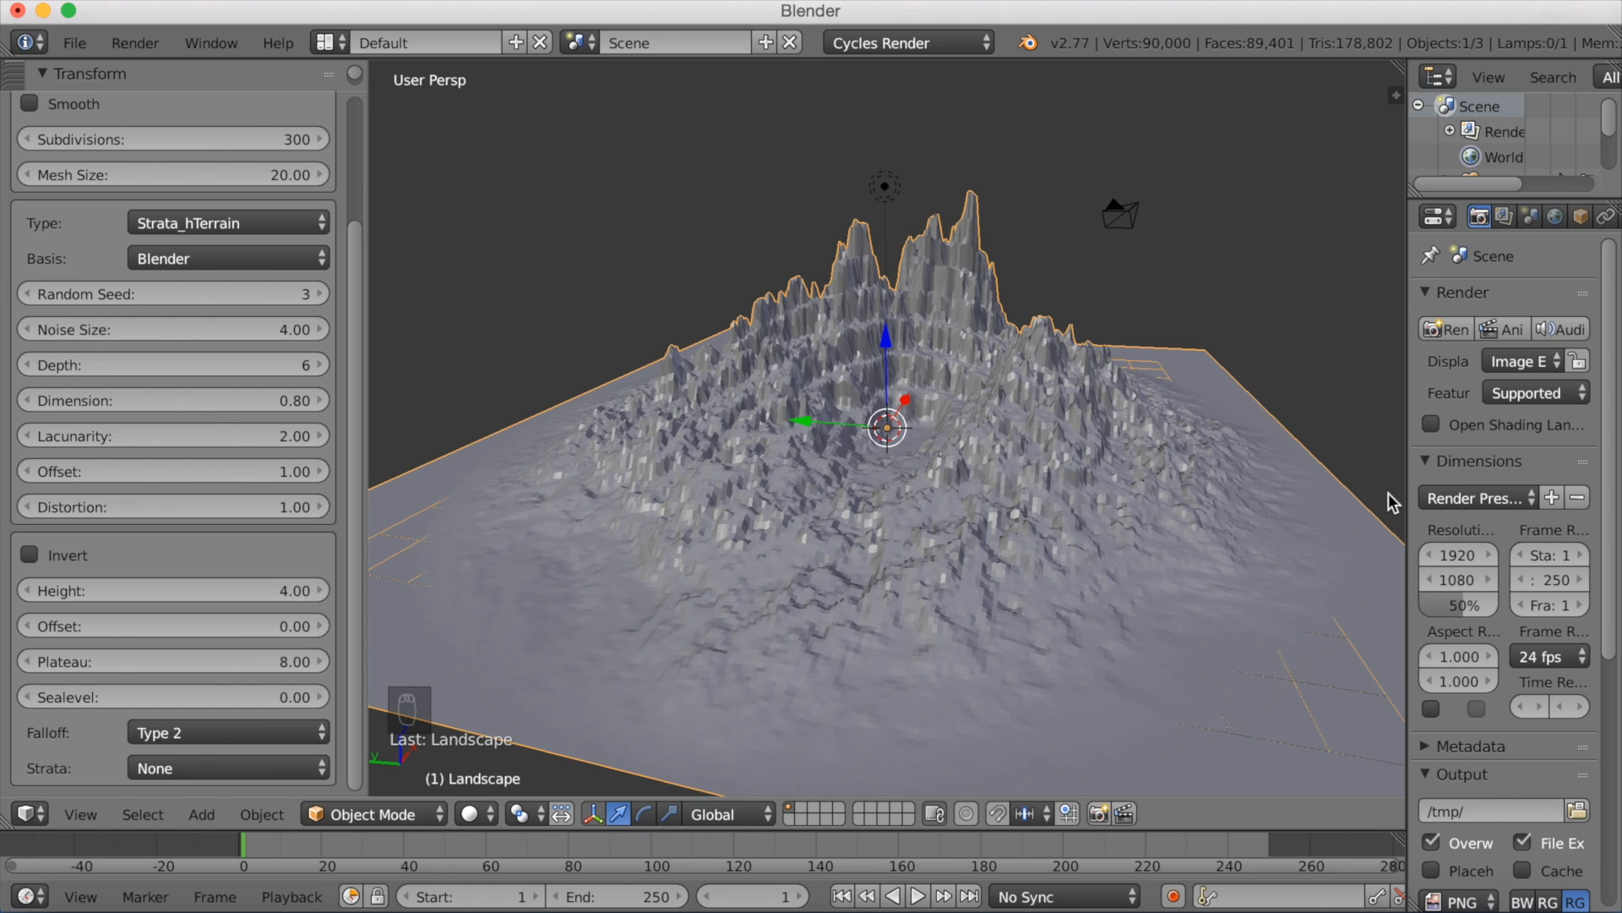
# Step: Widen the properties editor slightly and switch the viewport to the front view
pyautogui.moveTo(1407, 432); pyautogui.dragTo(1371, 438)
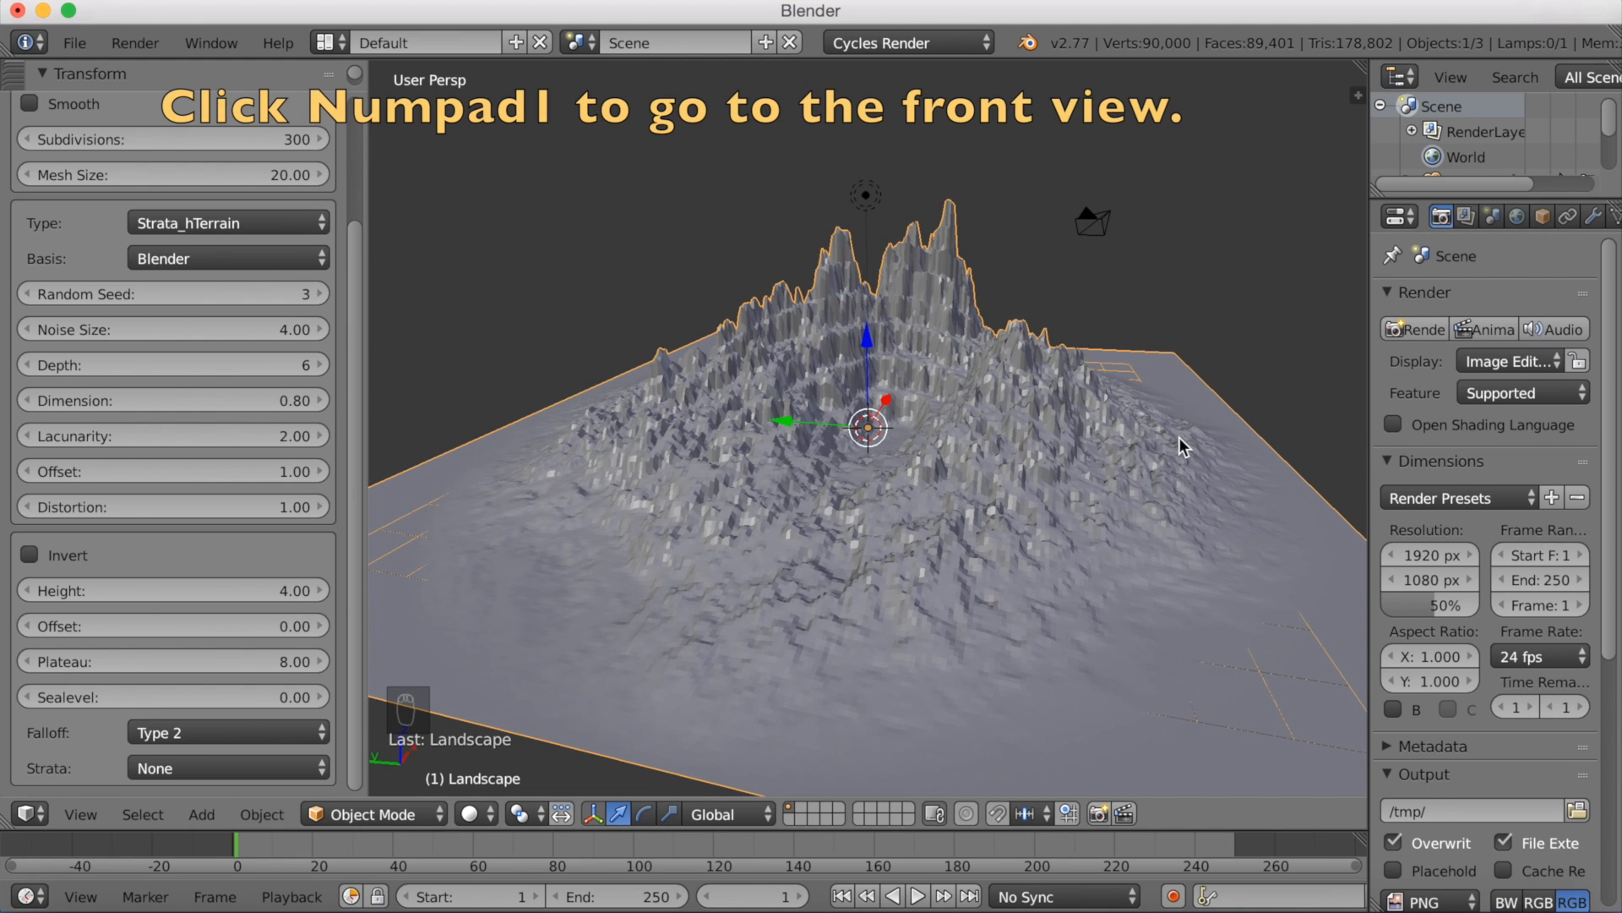
pyautogui.press('KP_1')
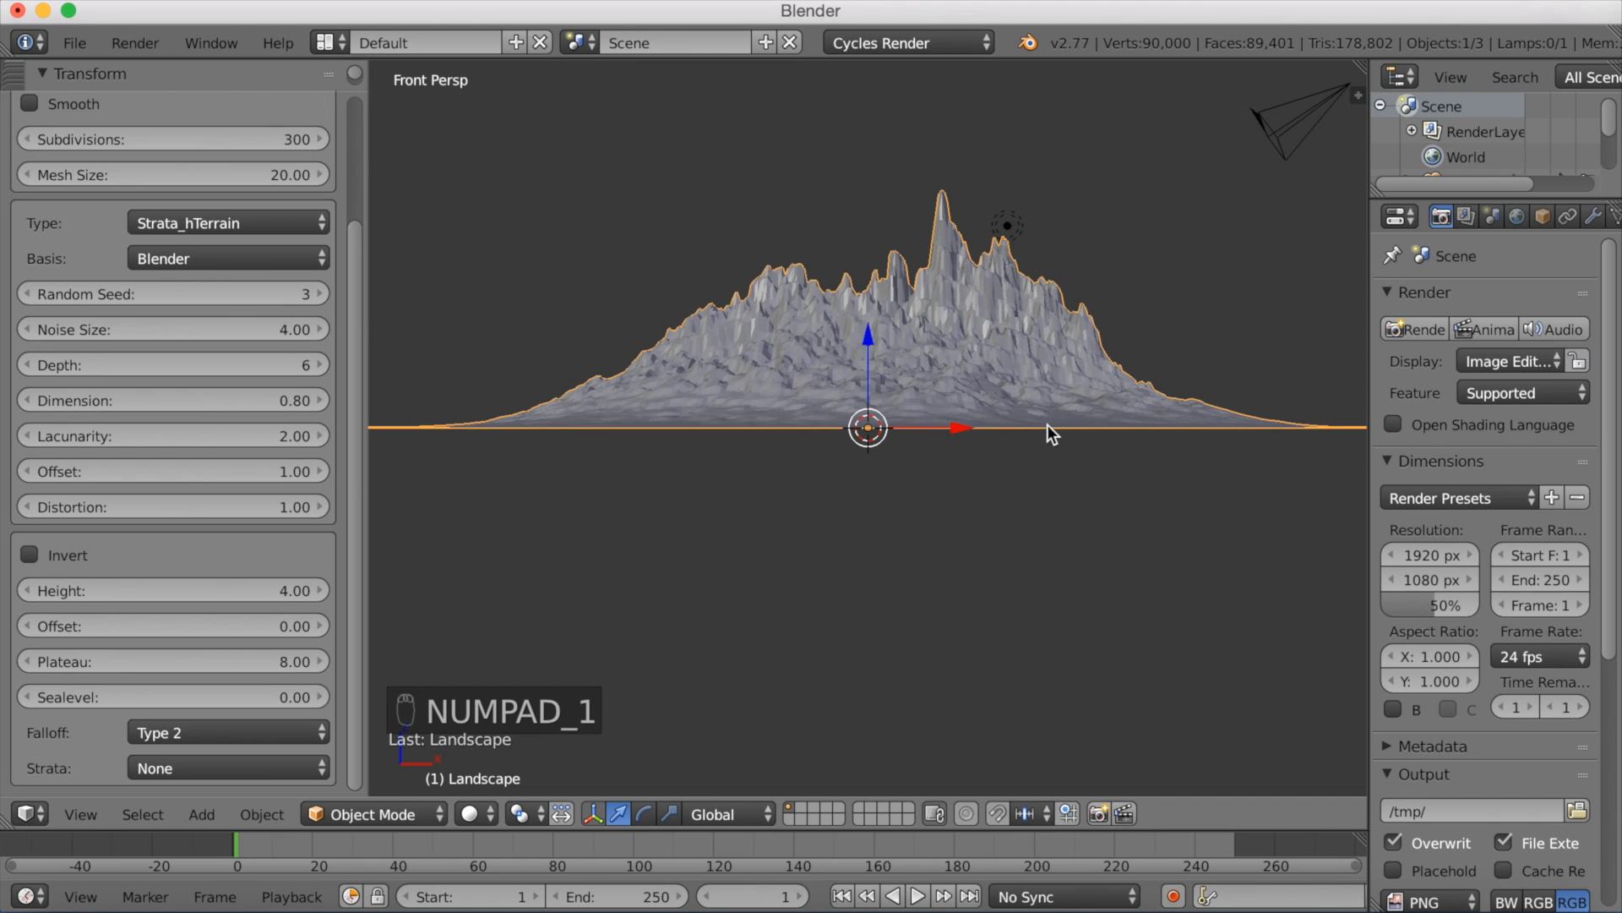
pyautogui.scroll(-3, 1047, 425)
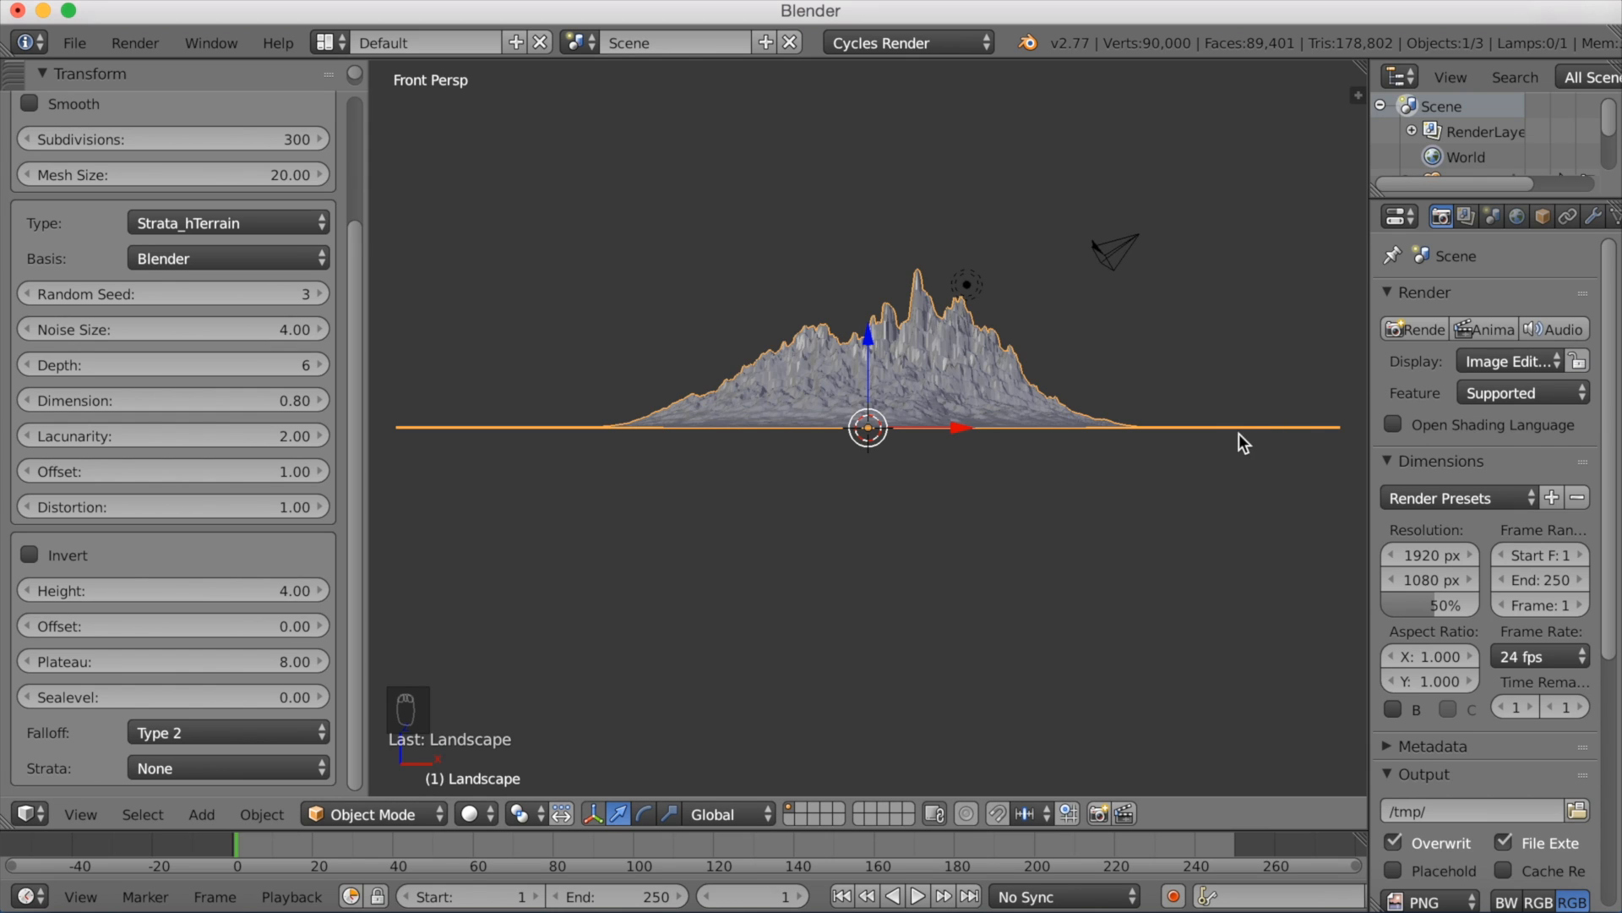
# Step: Enlarge the properties editor further and add a new material to the landscape
pyautogui.moveTo(1374, 409); pyautogui.dragTo(1097, 424)
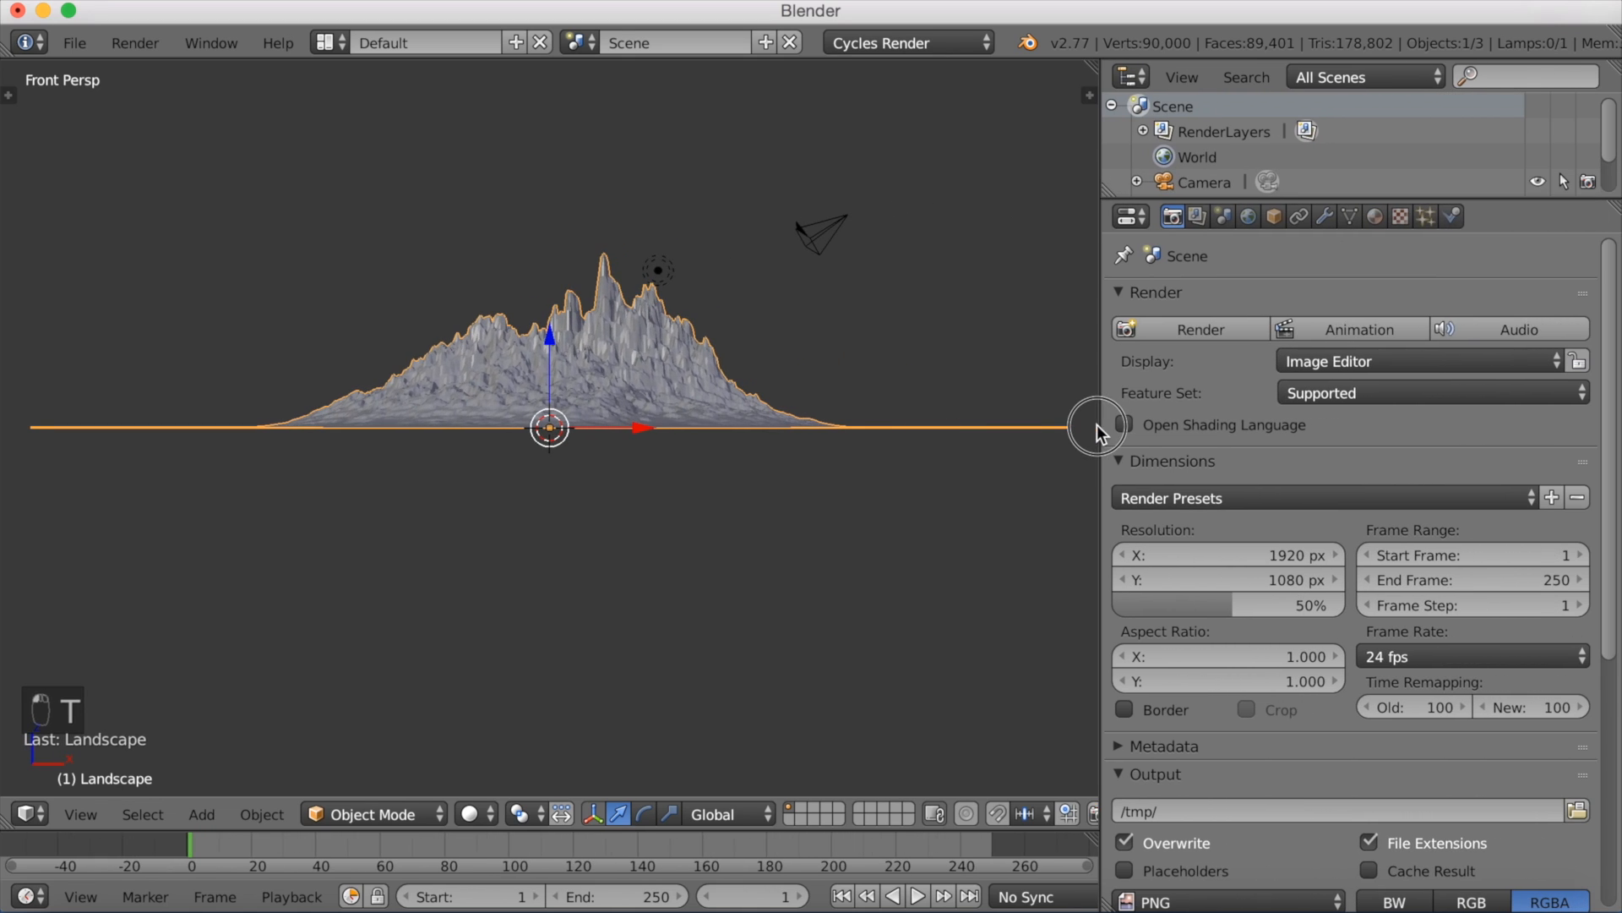
pyautogui.click(1378, 221)
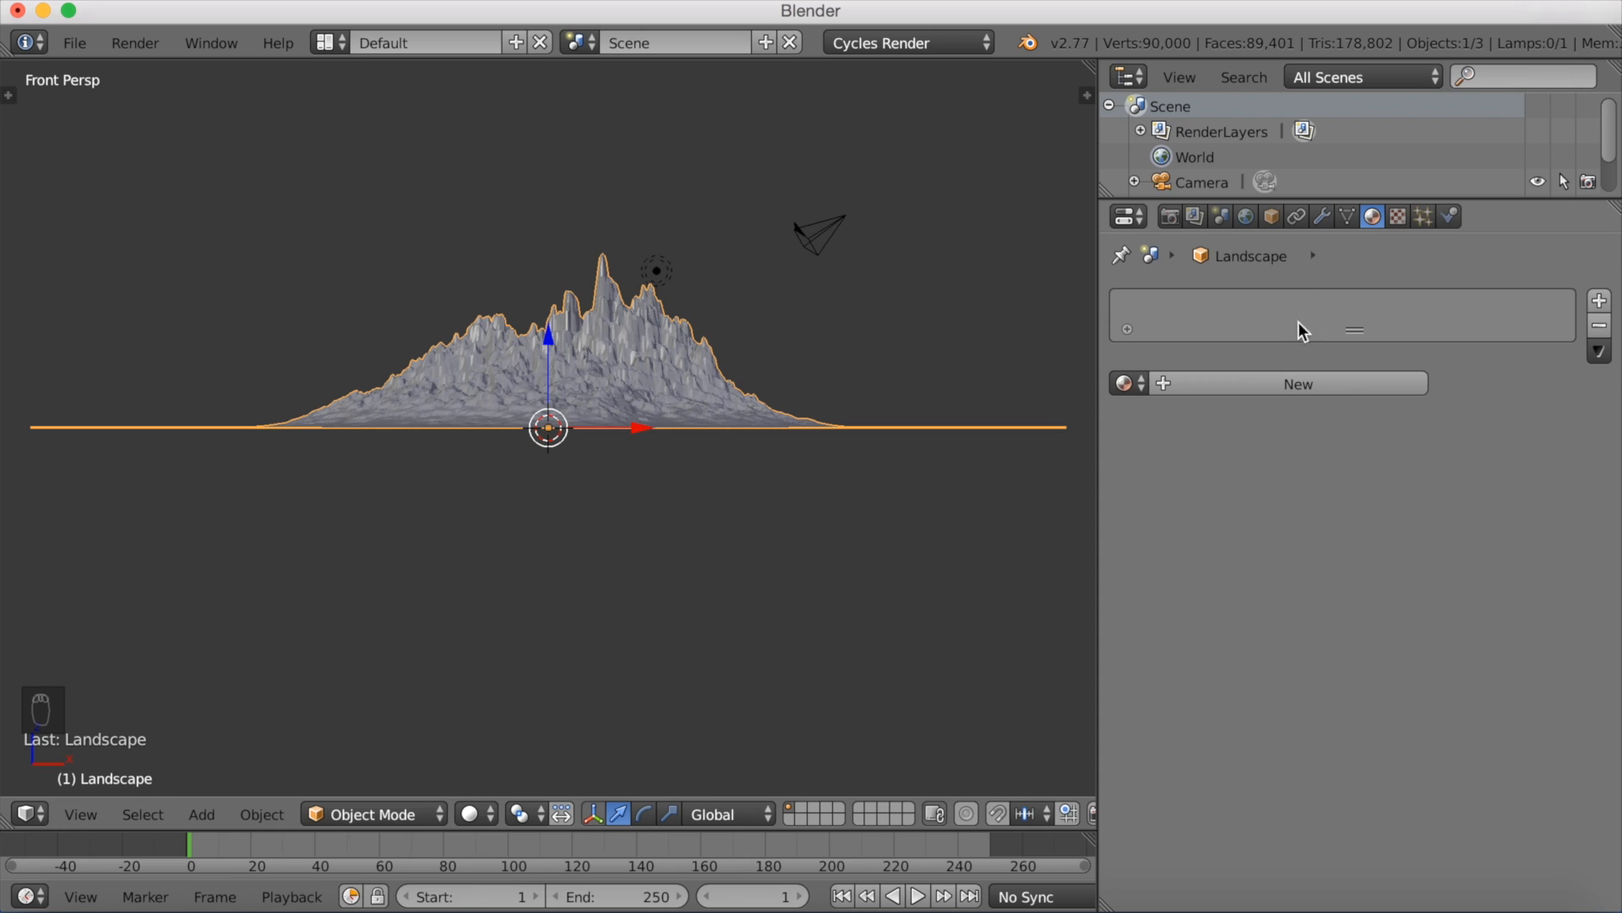
pyautogui.click(1260, 384)
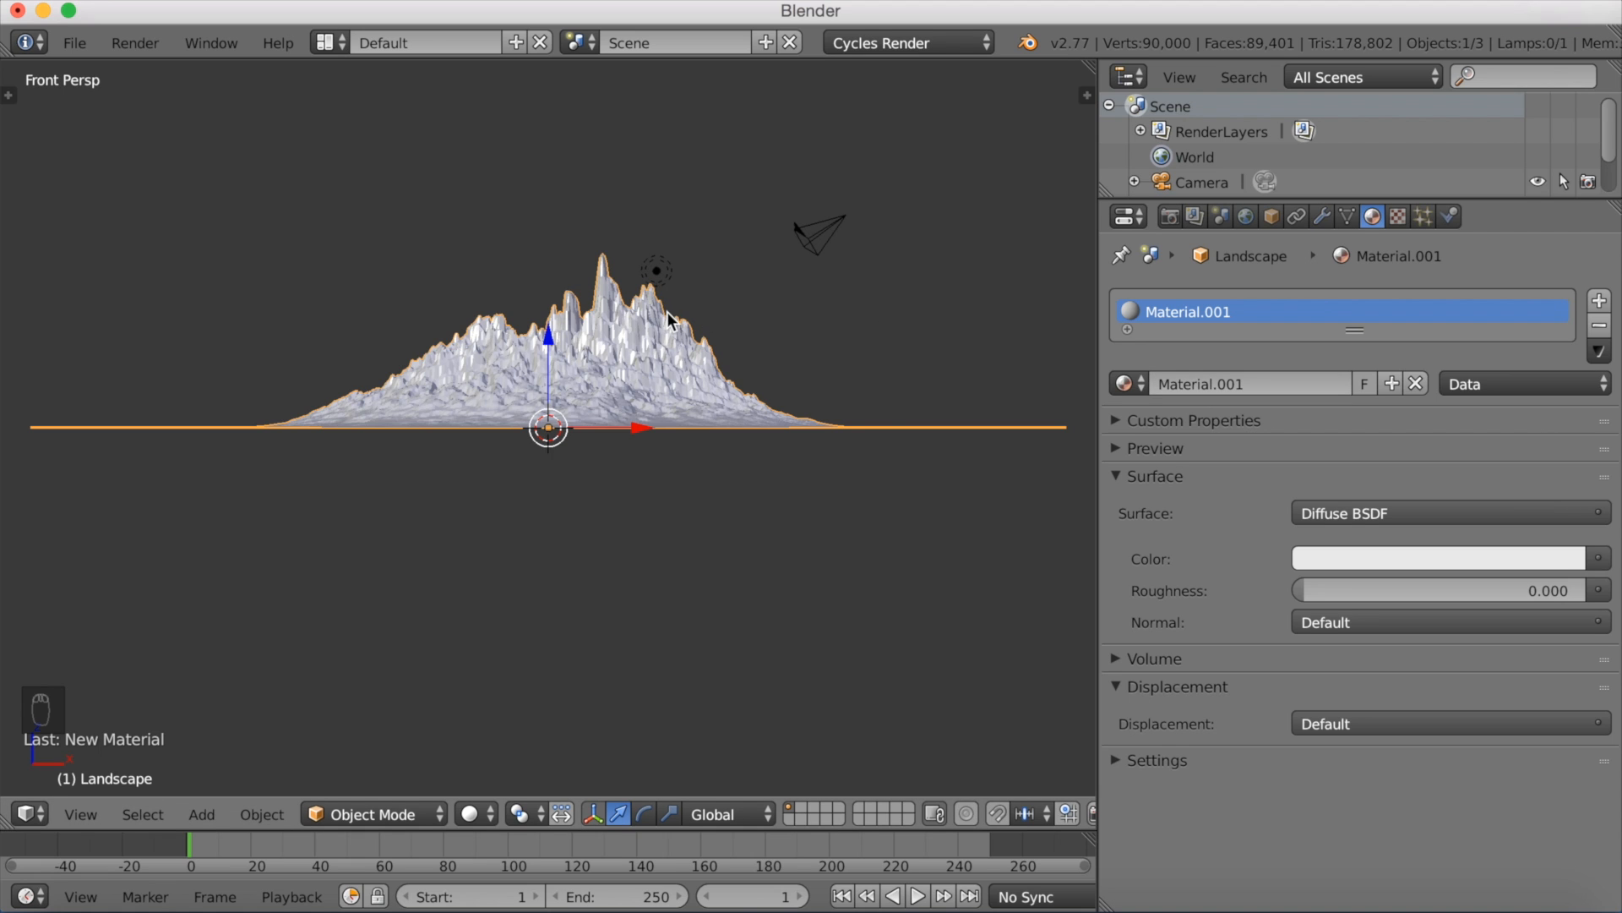
# Step: Change the existing lamp above the mountain to a Sun and set its Size to 1
pyautogui.scroll(4, 666, 318)
pyautogui.scroll(-2, 668, 319)
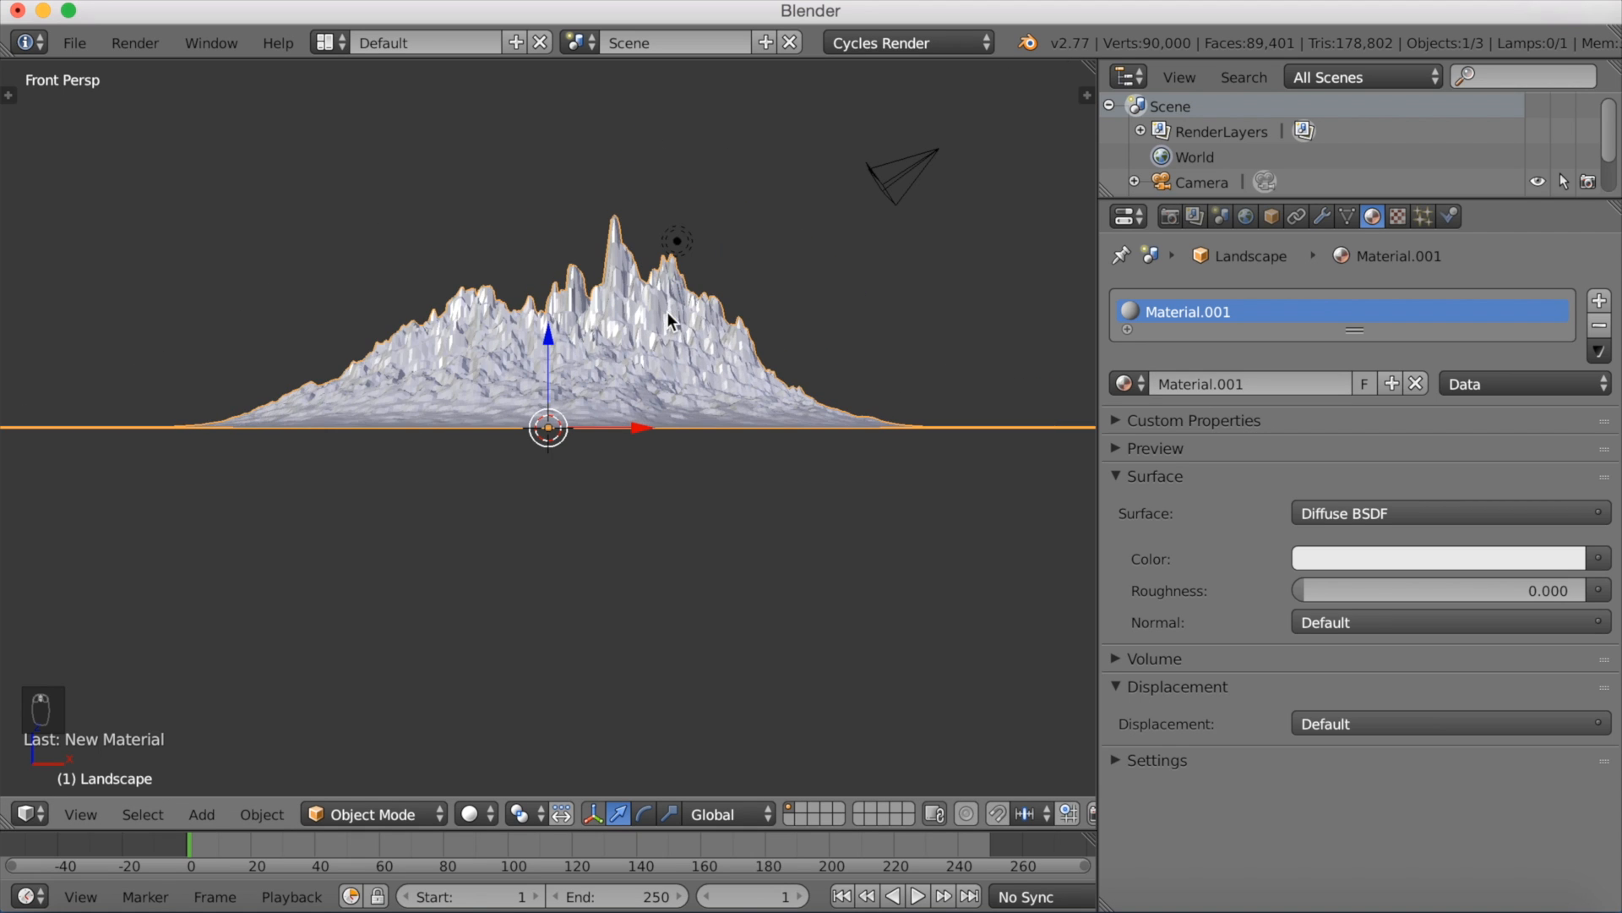
pyautogui.rightClick(680, 240)
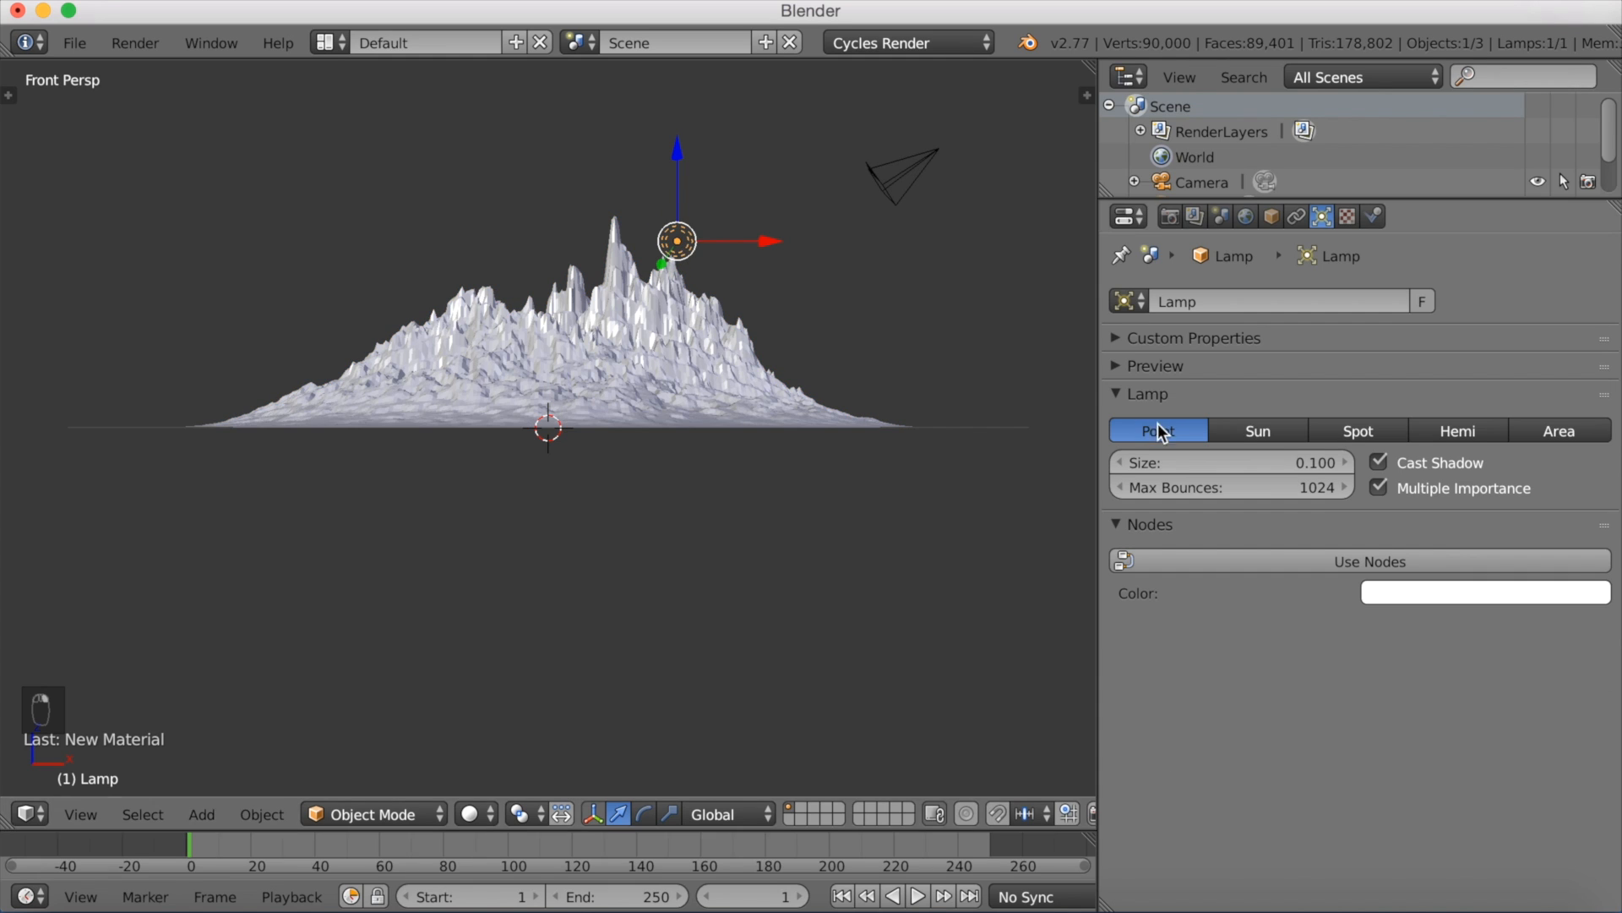
pyautogui.click(1244, 431)
pyautogui.click(1246, 462)
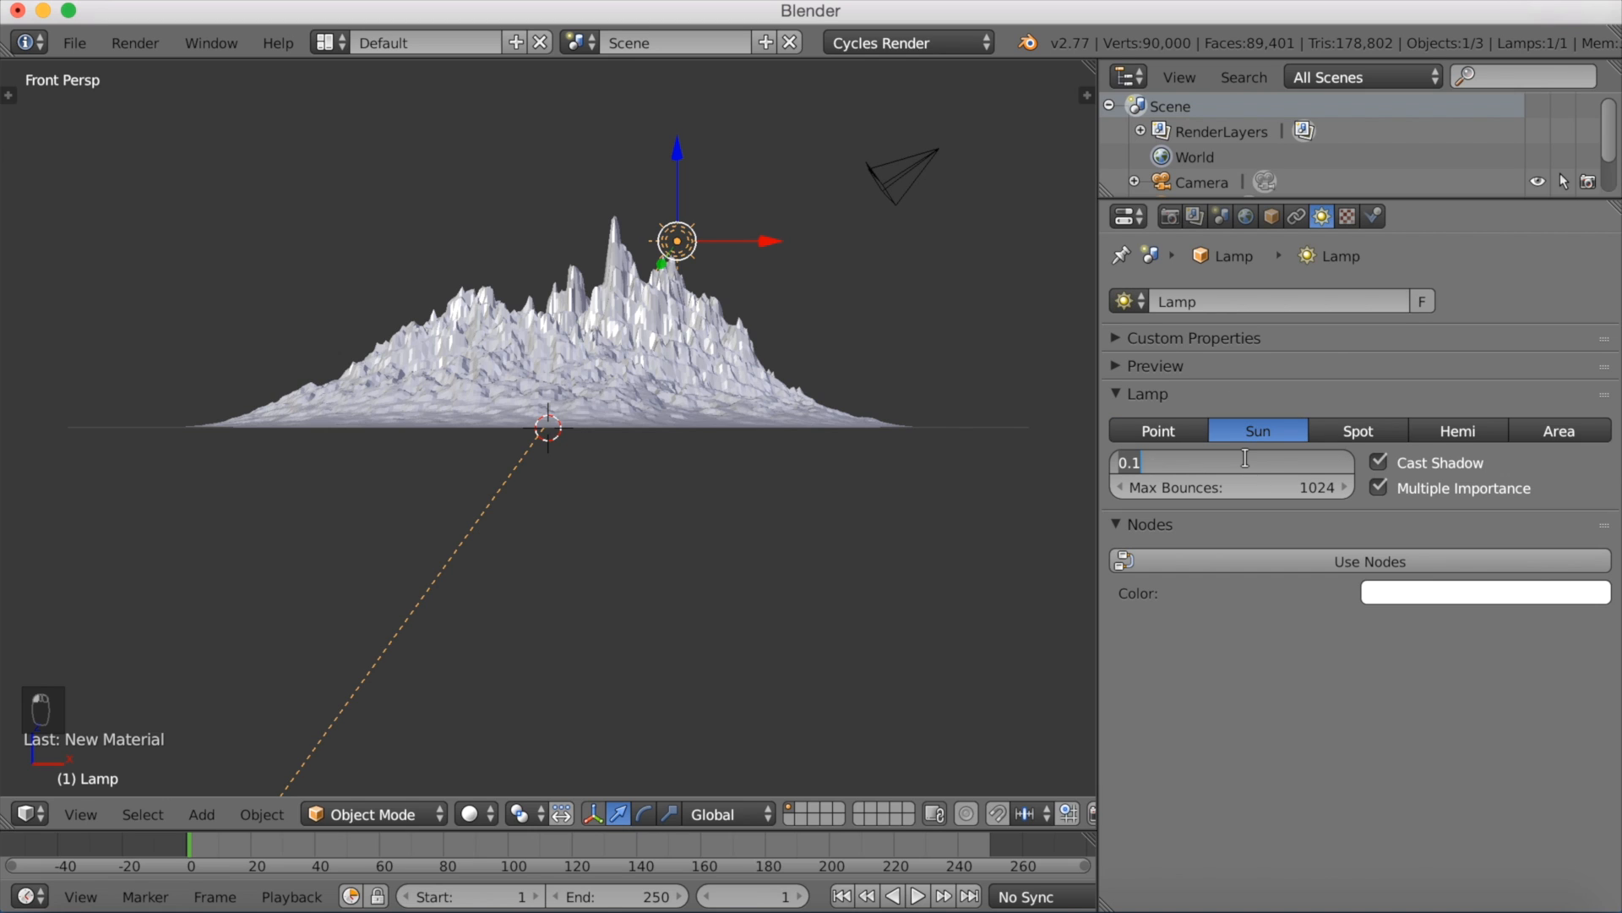
pyautogui.write('1')
pyautogui.press('Return')
# Step: Enable nodes for the sun lamp and set its emission Strength to 3
pyautogui.click(1318, 561)
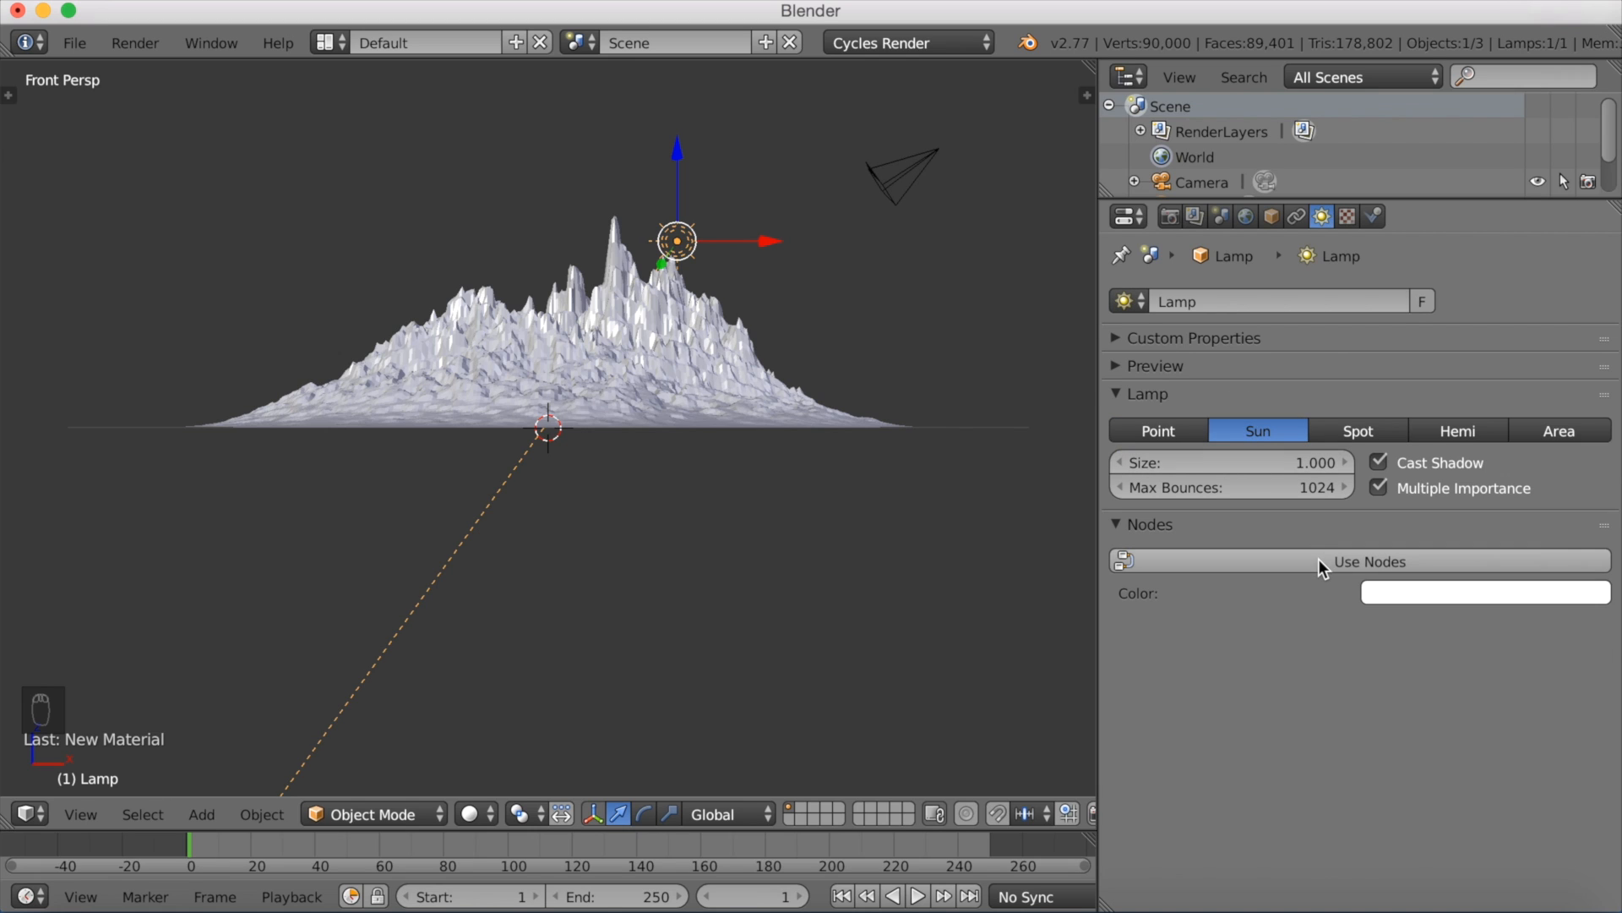
pyautogui.click(1426, 636)
pyautogui.write('3')
pyautogui.press('Return')
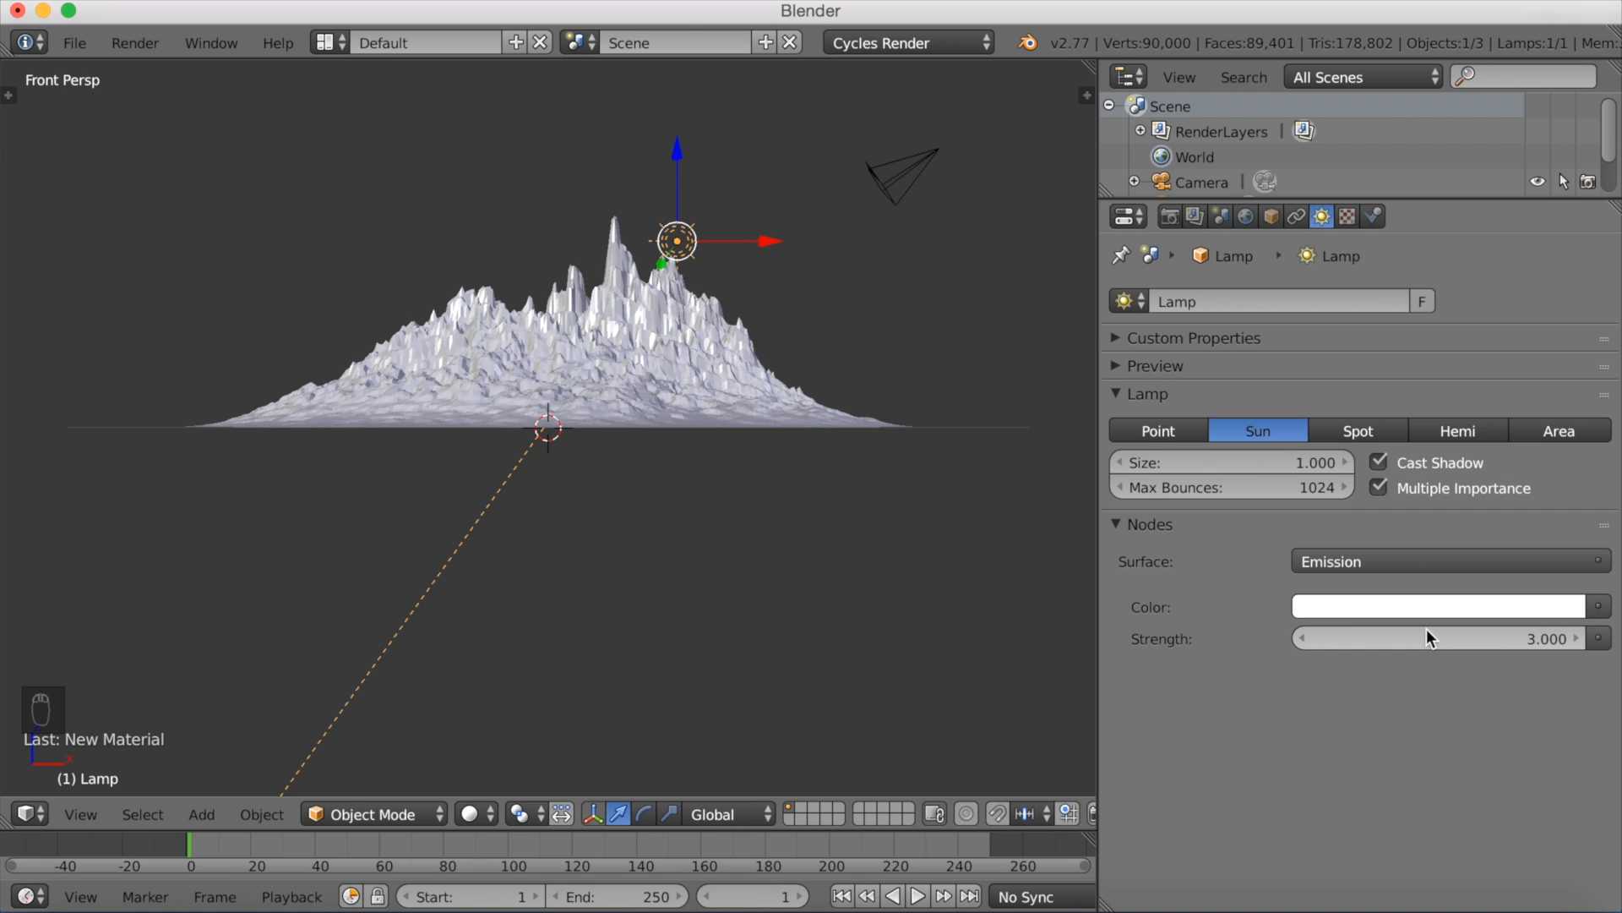
# Step: Enable nodes for the World and set its Background color to hex 92C1FF
pyautogui.click(1244, 219)
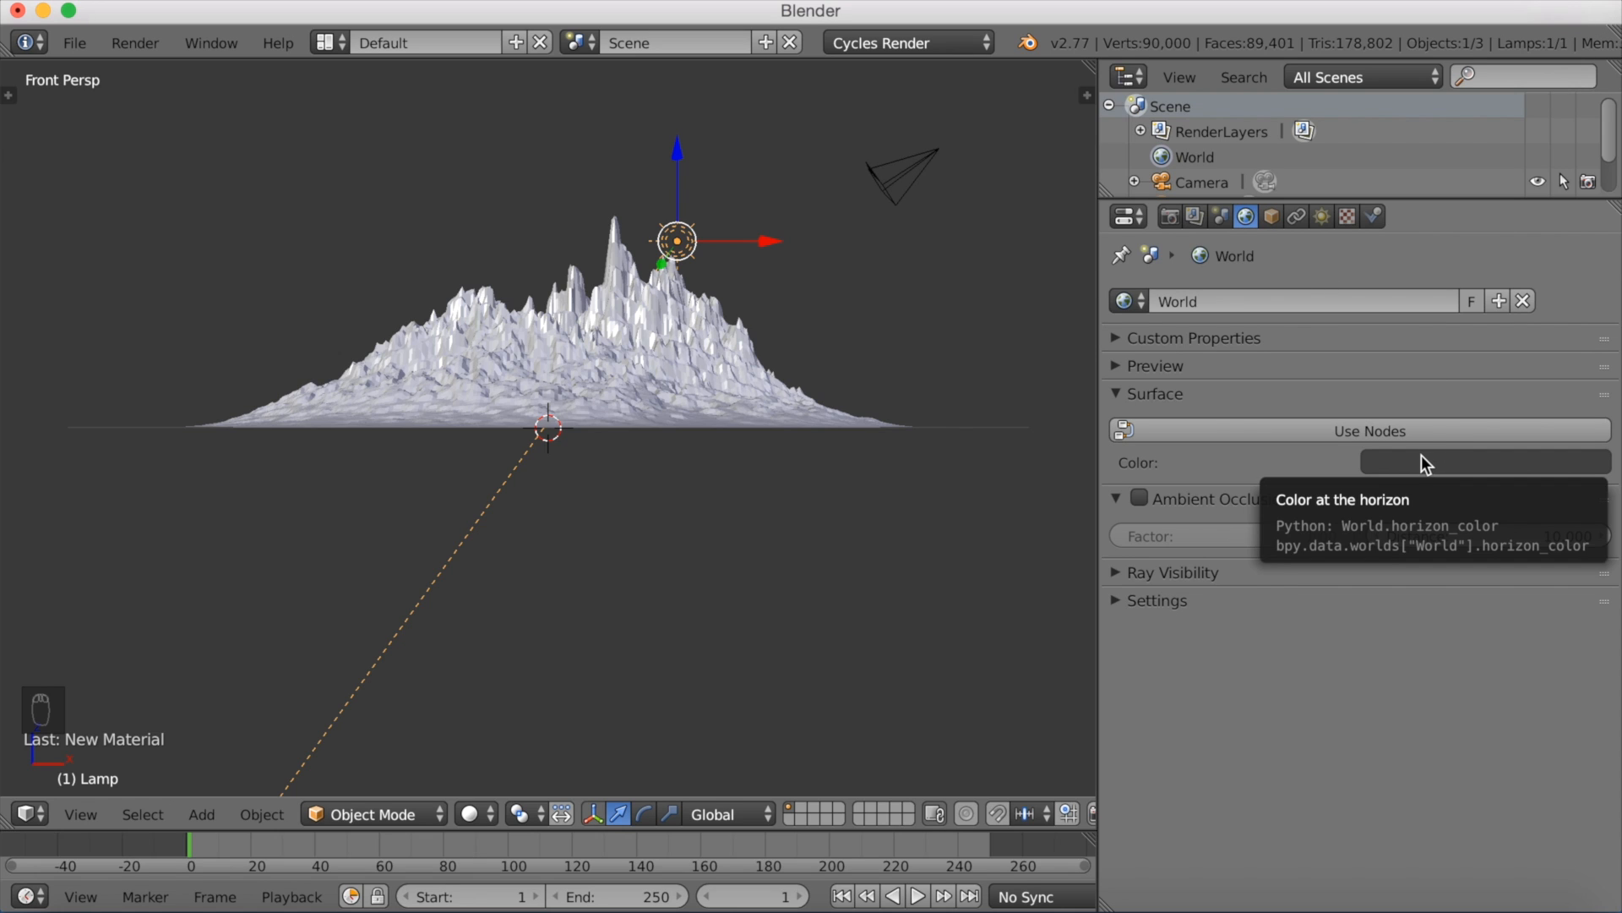
pyautogui.click(1409, 430)
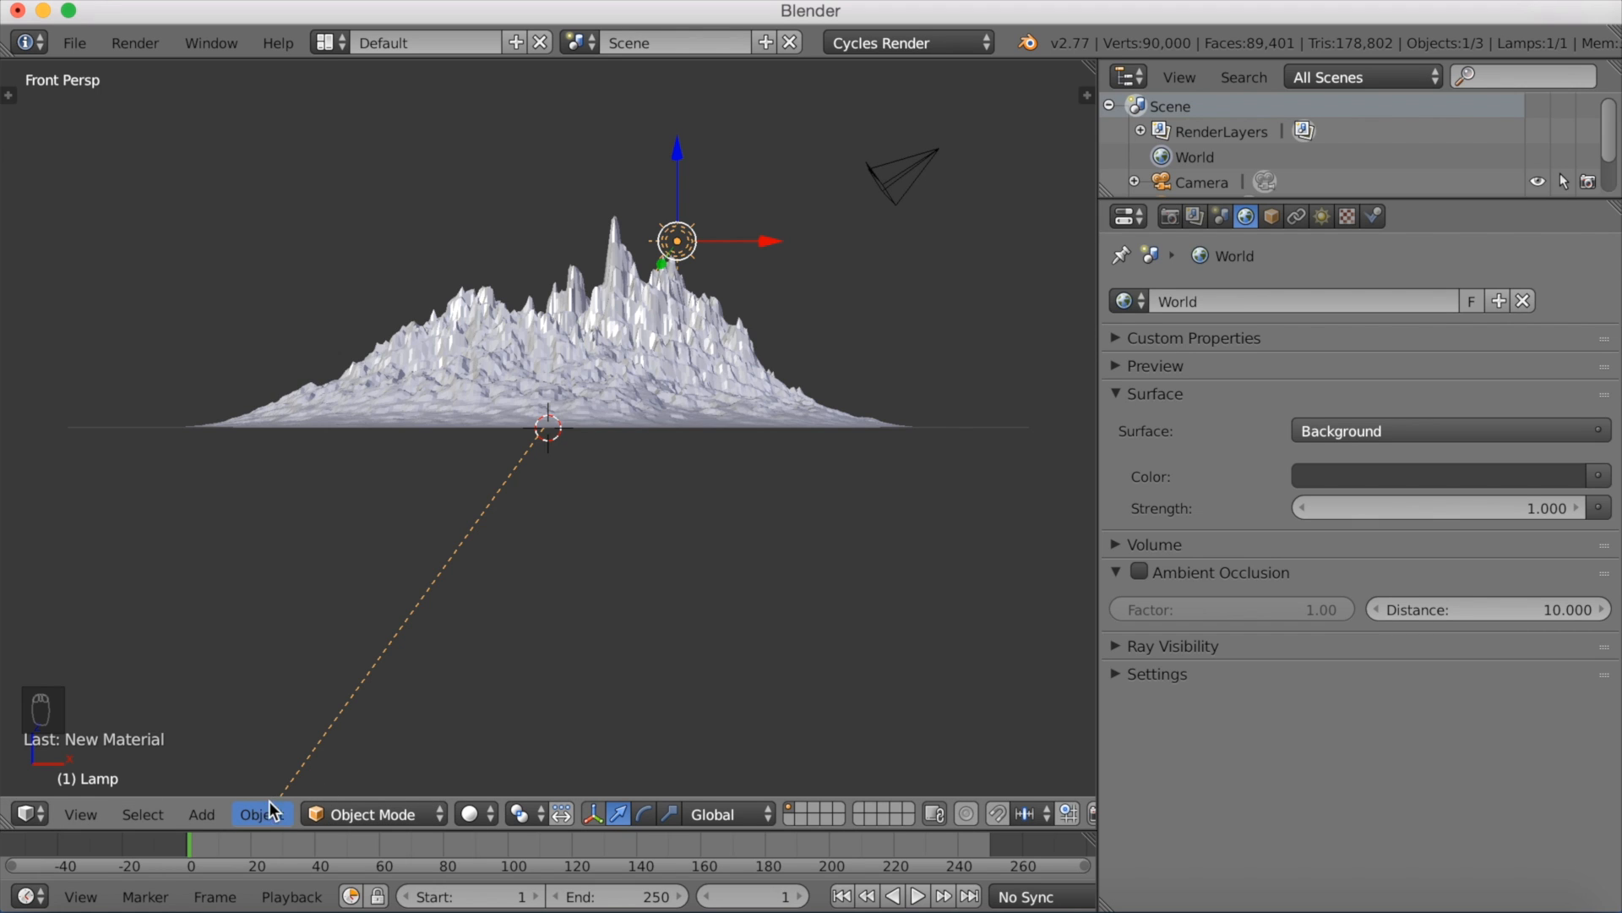
pyautogui.click(1483, 507)
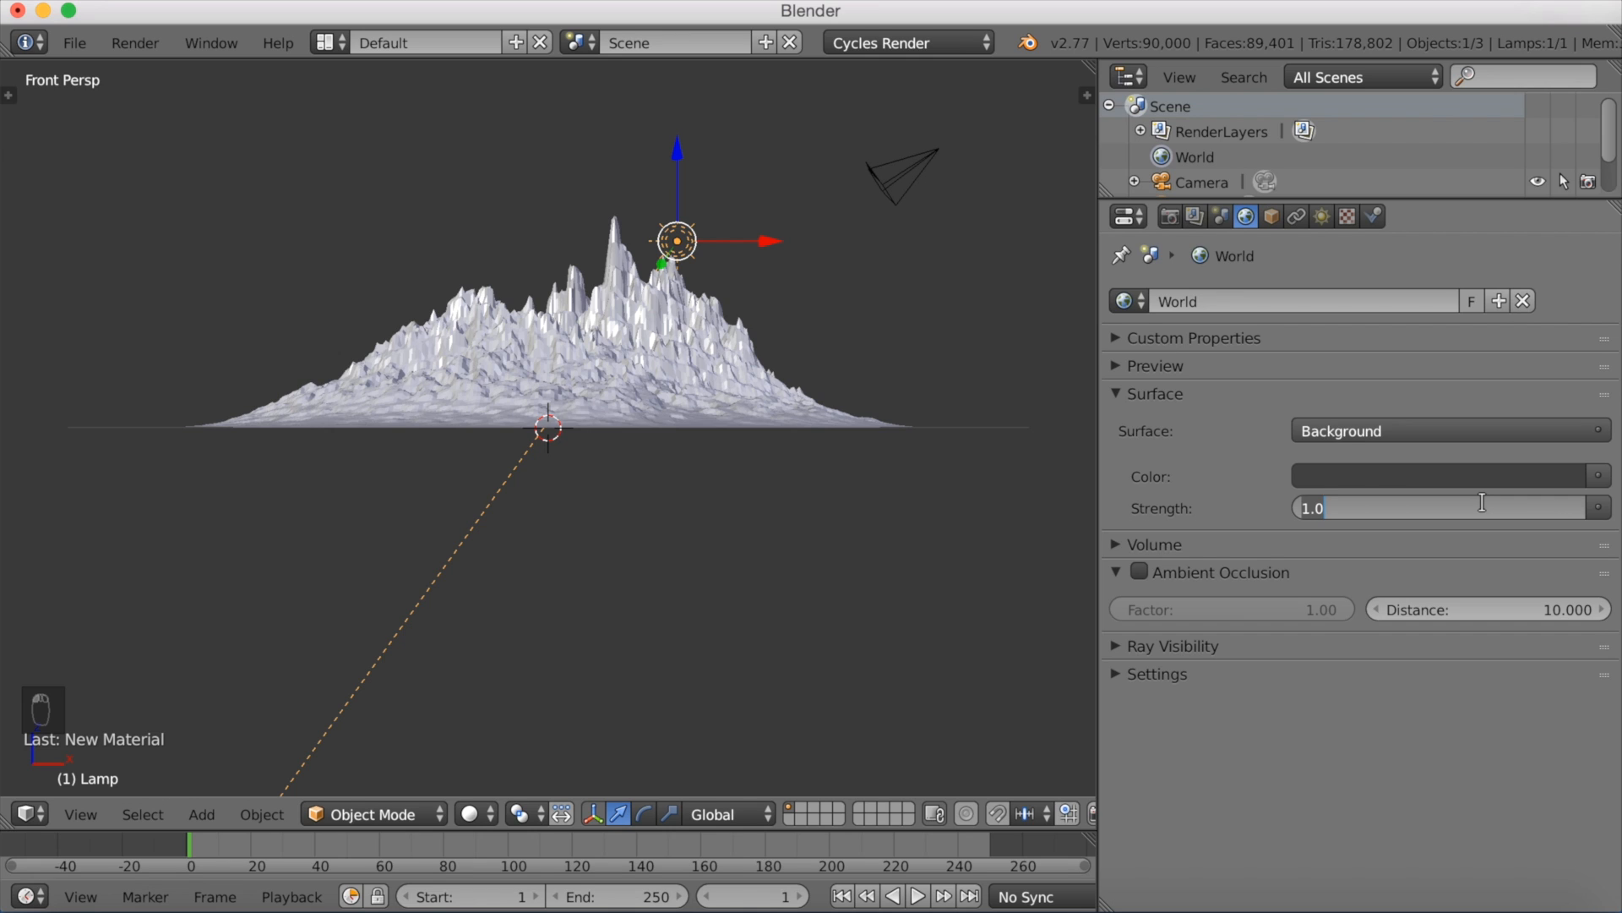
pyautogui.click(1473, 479)
pyautogui.click(1473, 479)
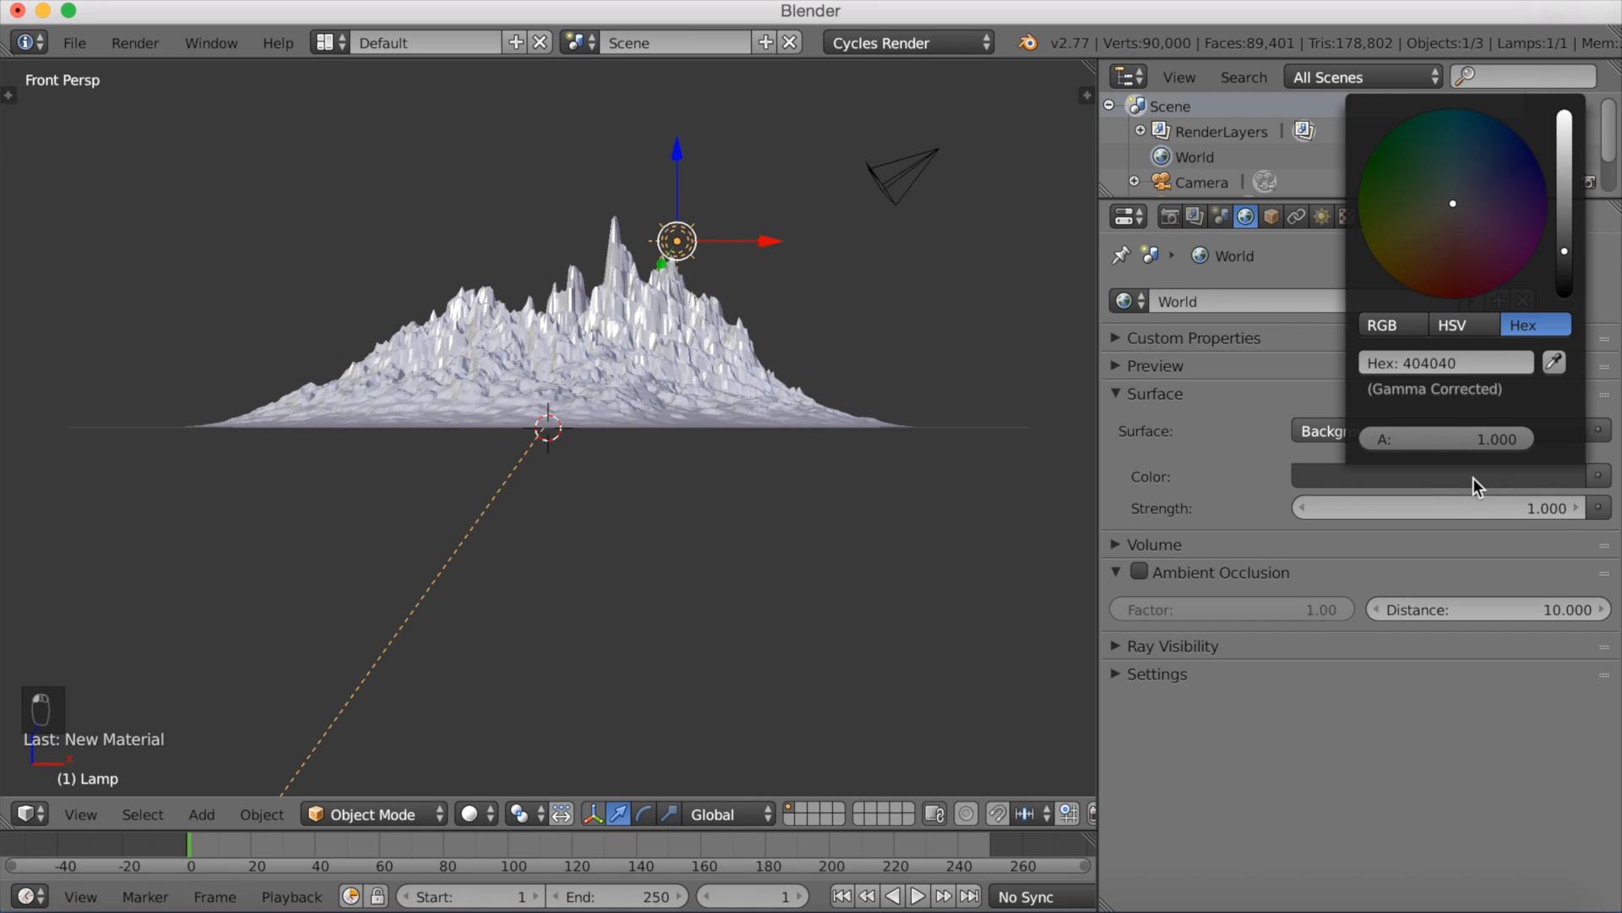
pyautogui.click(1469, 360)
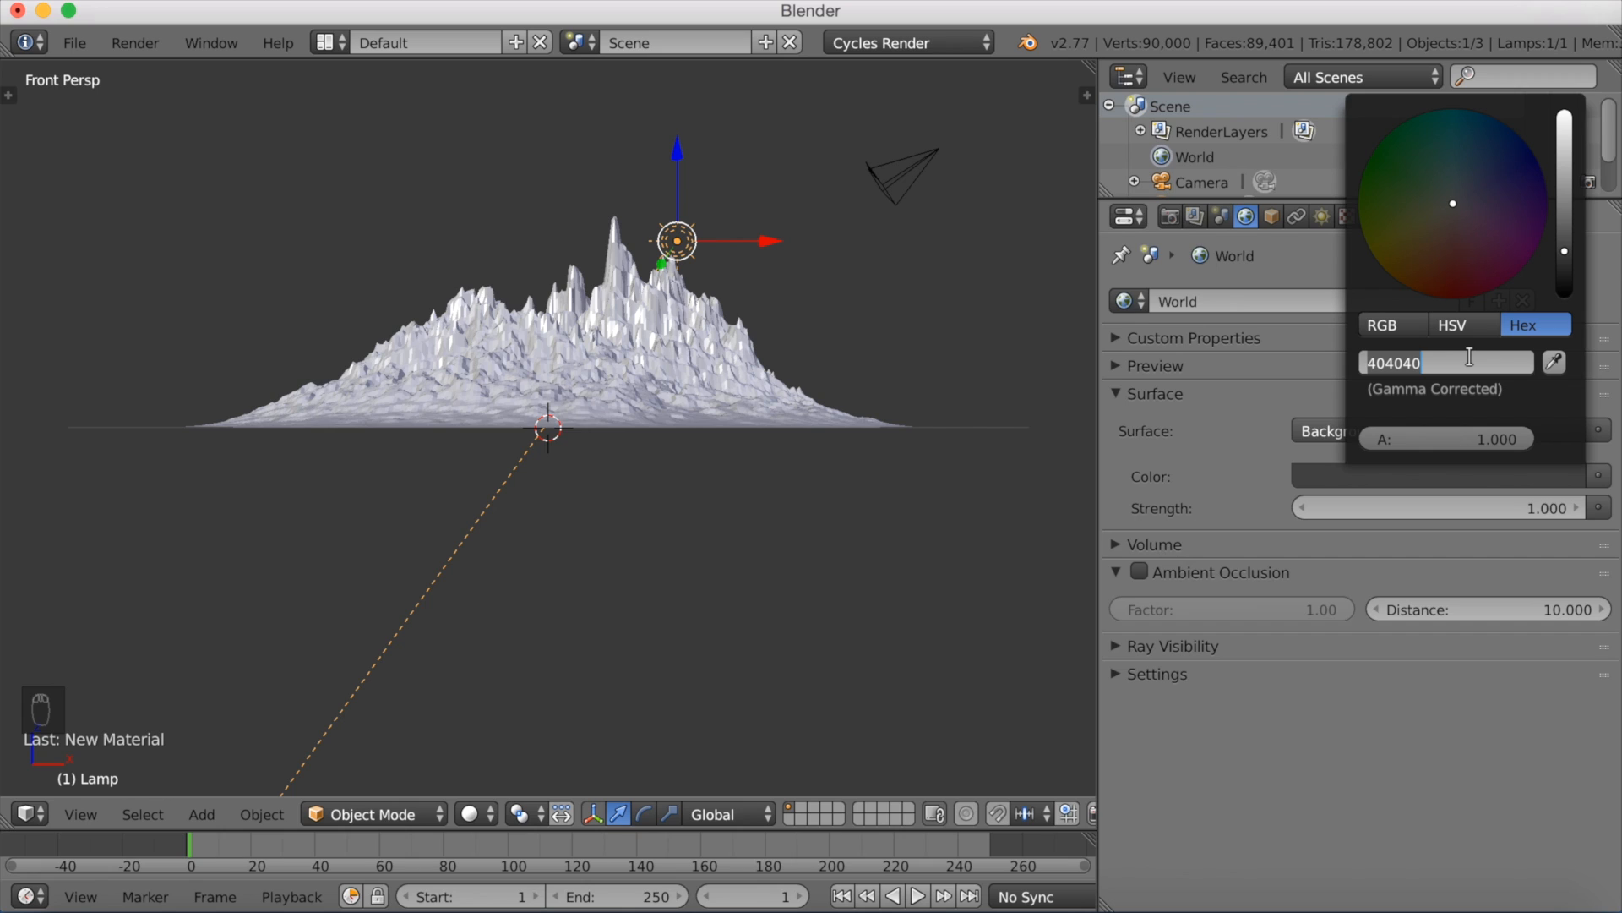
pyautogui.press('BackSpace')
pyautogui.write('92C1FF')
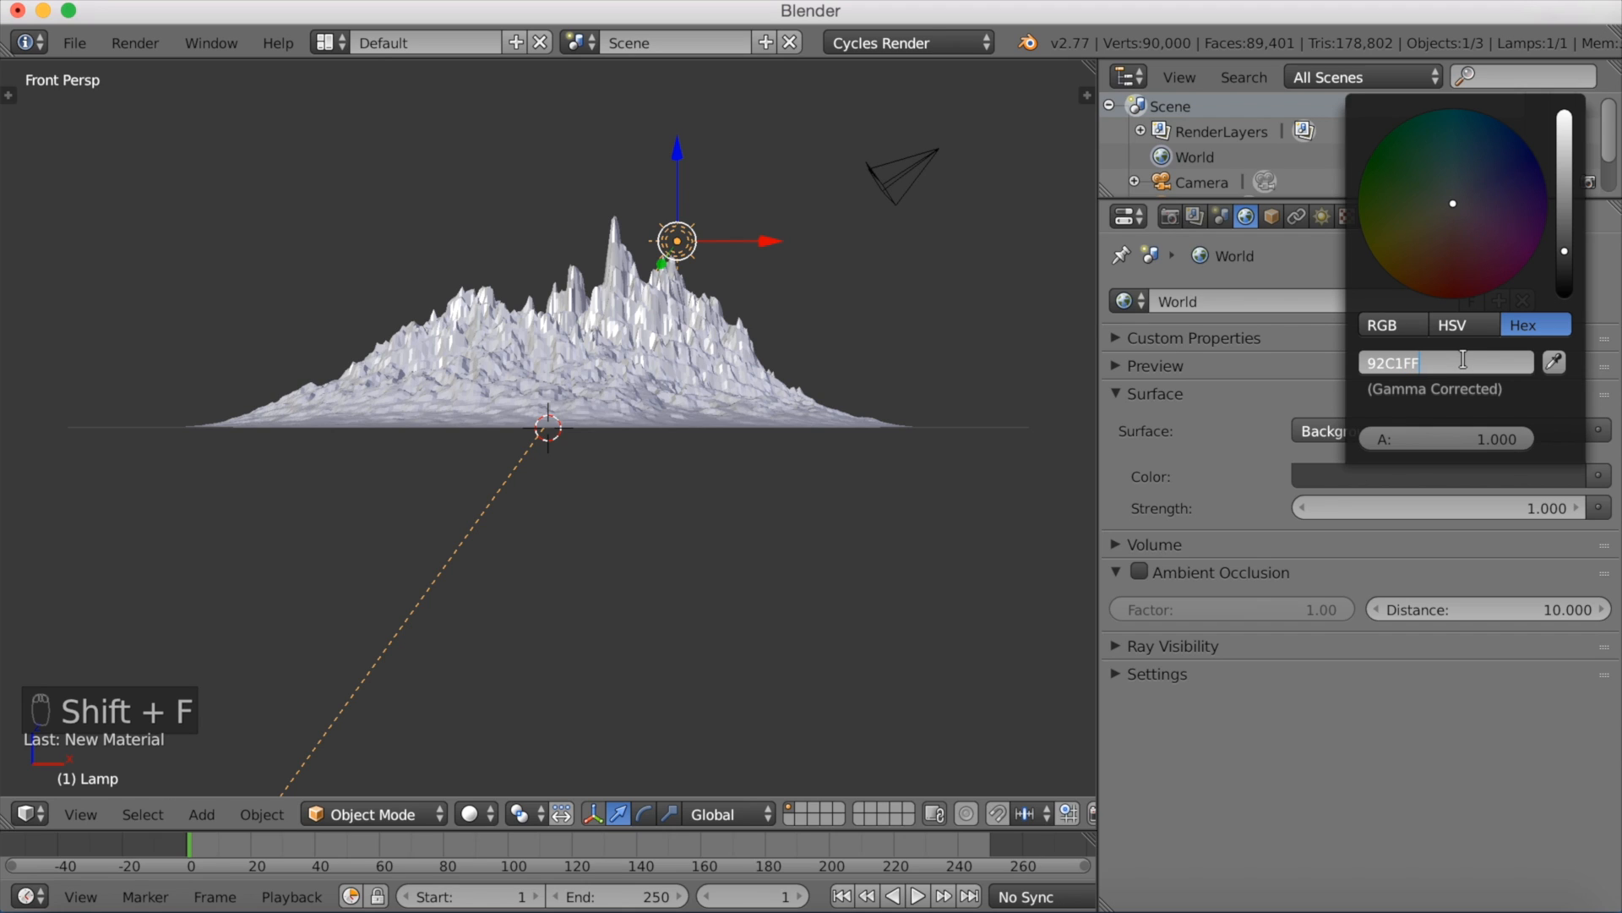
pyautogui.press('Return')
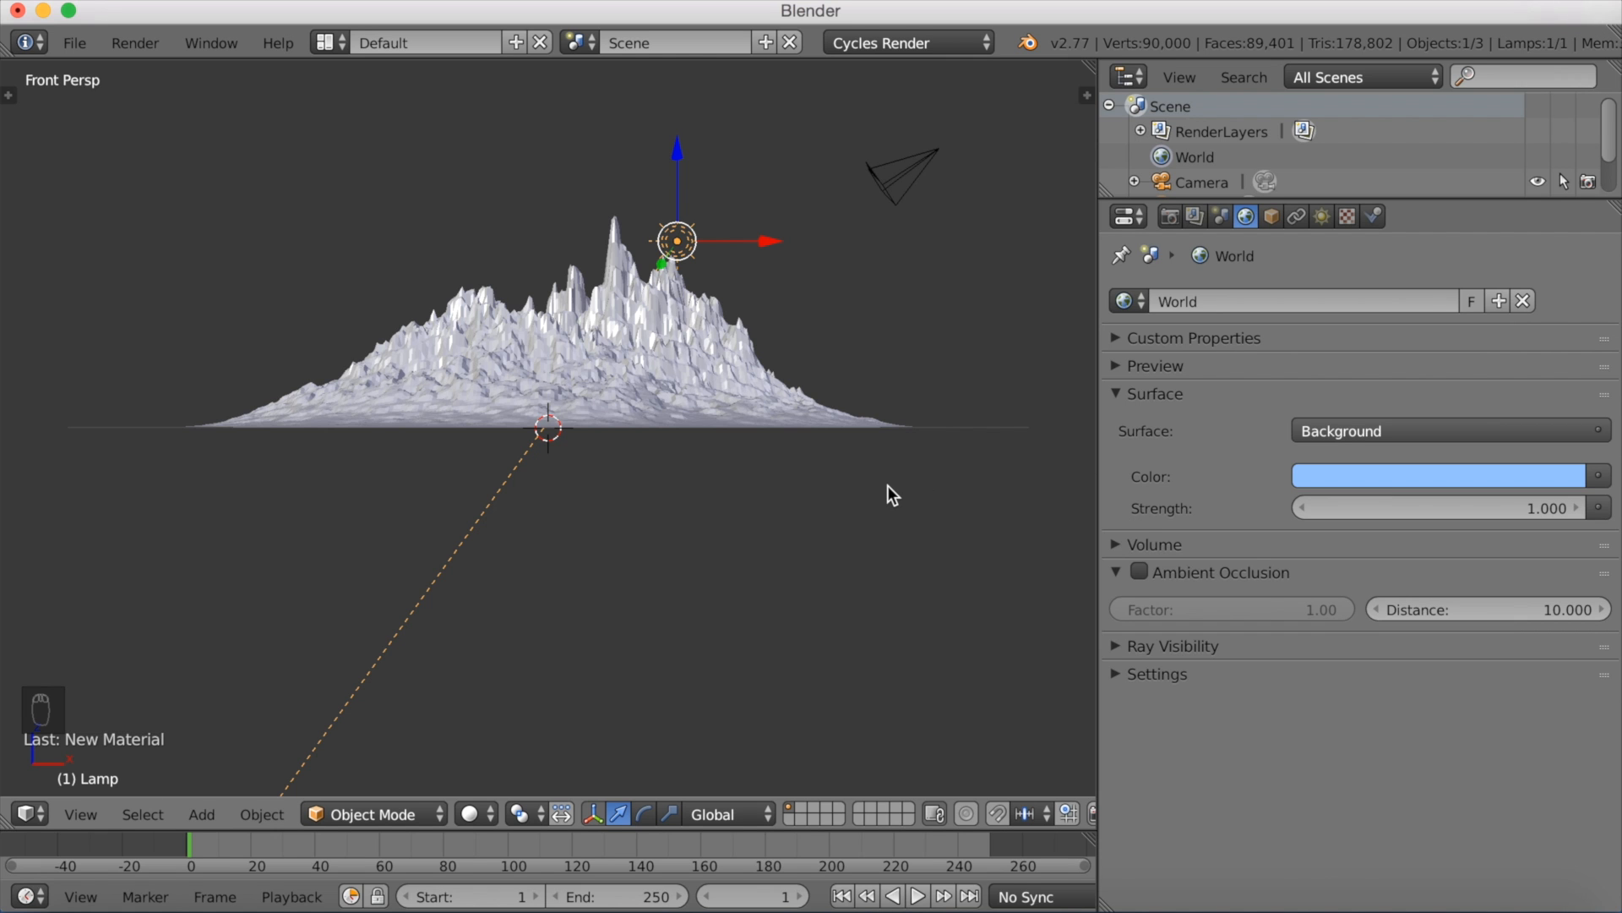
# Step: Move the sun lamp across to the opposite side of the landscape, above the mountain
pyautogui.moveTo(819, 399); pyautogui.dragTo(765, 463, button='middle')
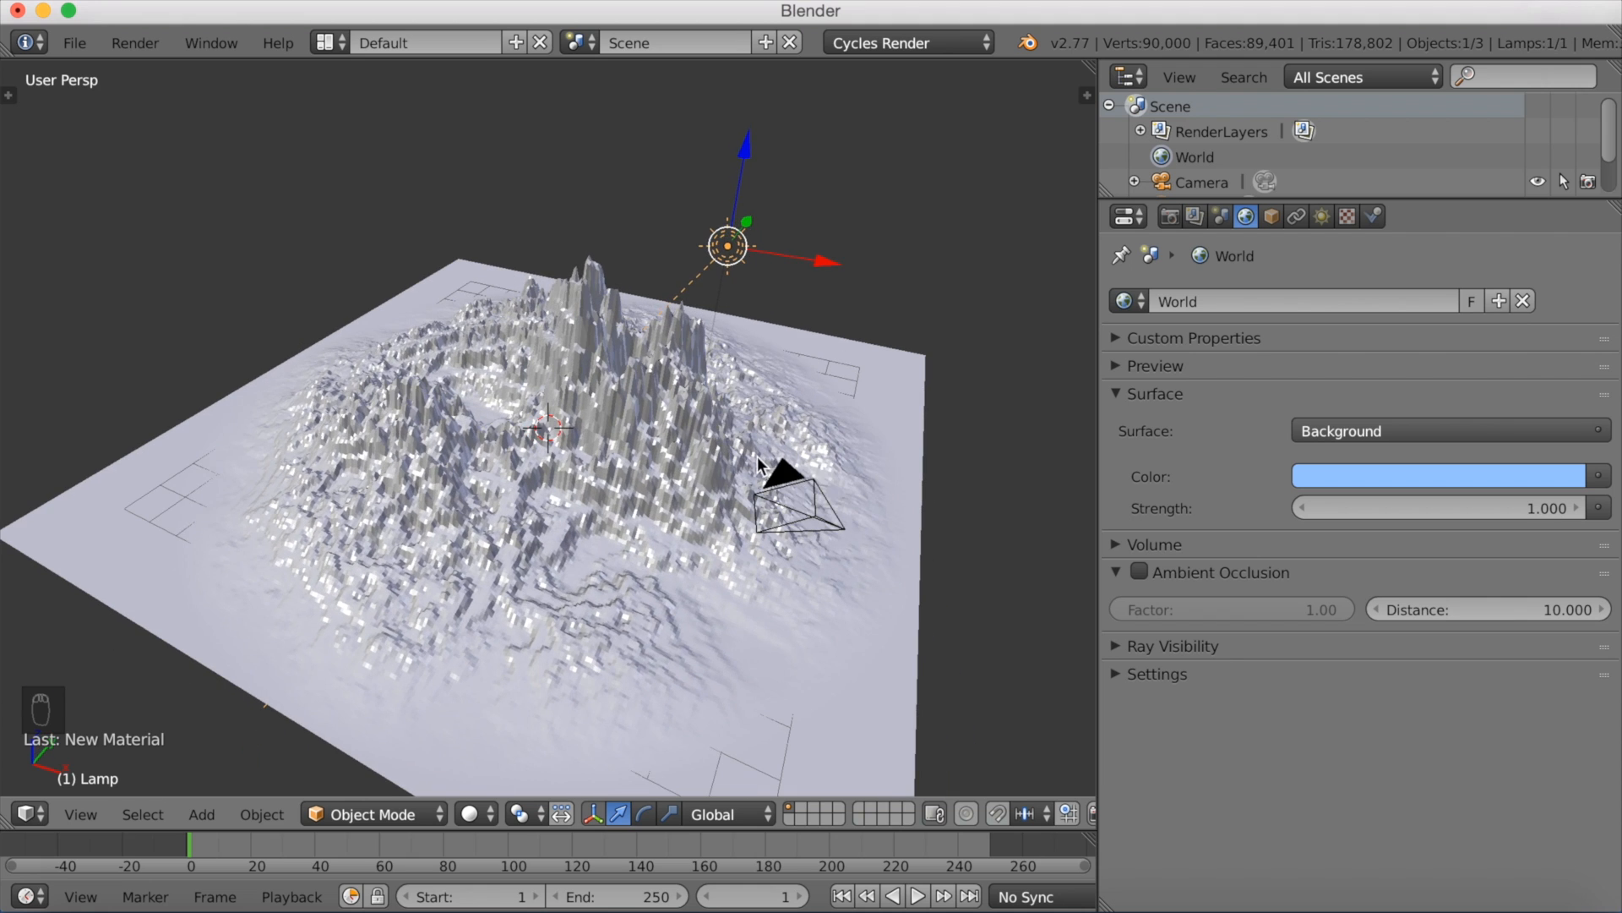
pyautogui.press('g')
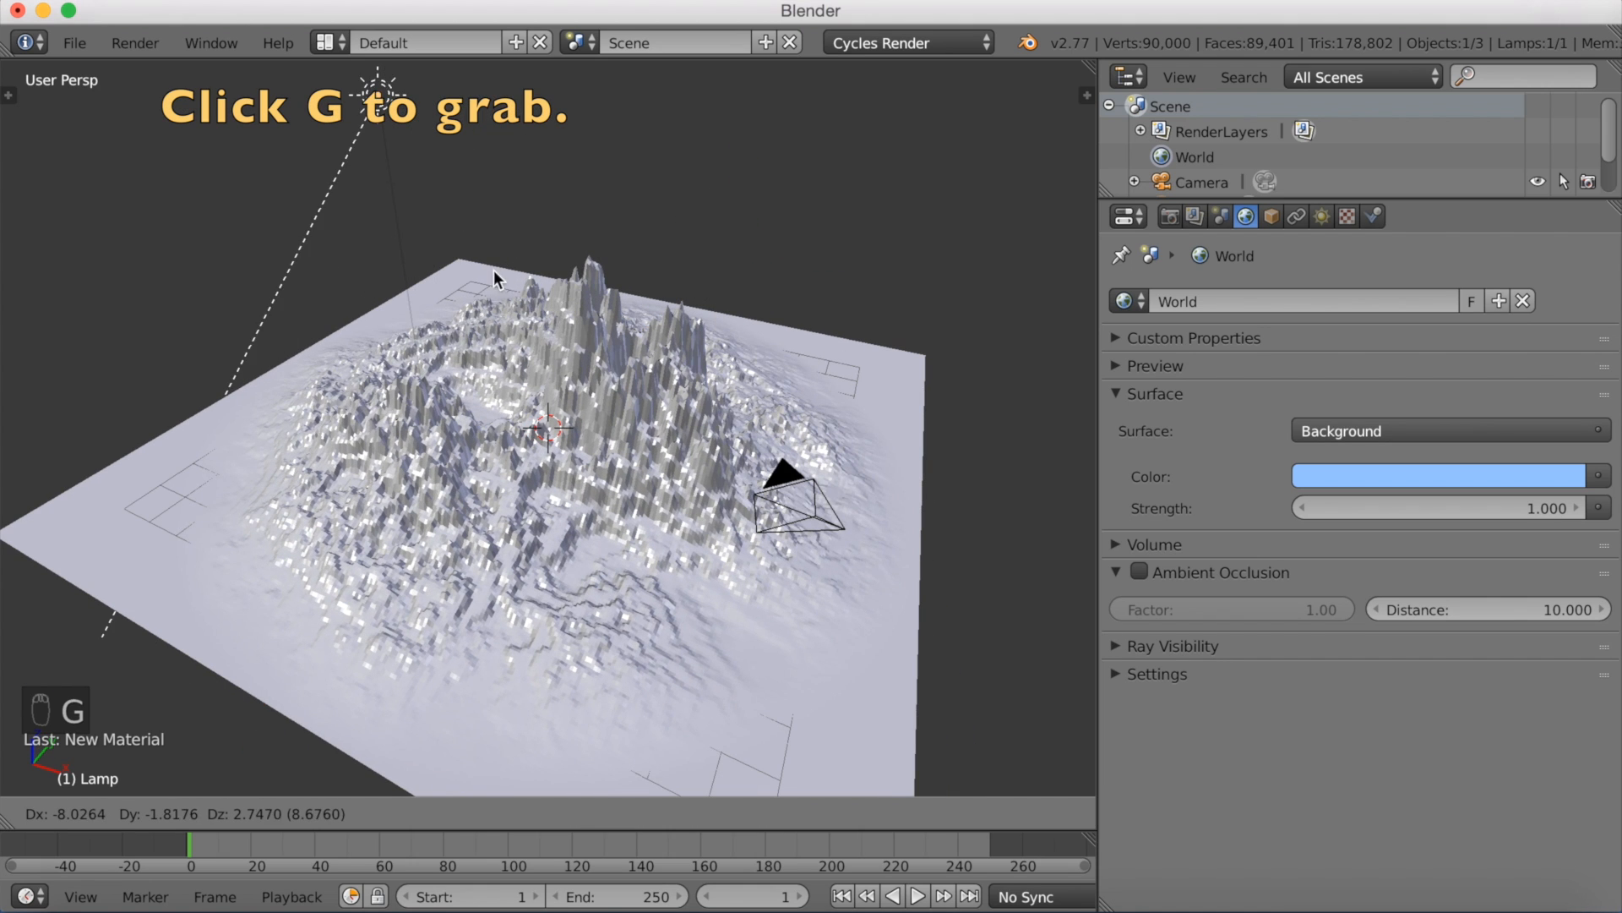
pyautogui.click(398, 252)
# Step: Rotate the sun lamp about the Z axis and tilt it so its beam points down across the mountain
pyautogui.moveTo(489, 348); pyautogui.dragTo(510, 341, button='middle')
pyautogui.press('r')
pyautogui.press('z')
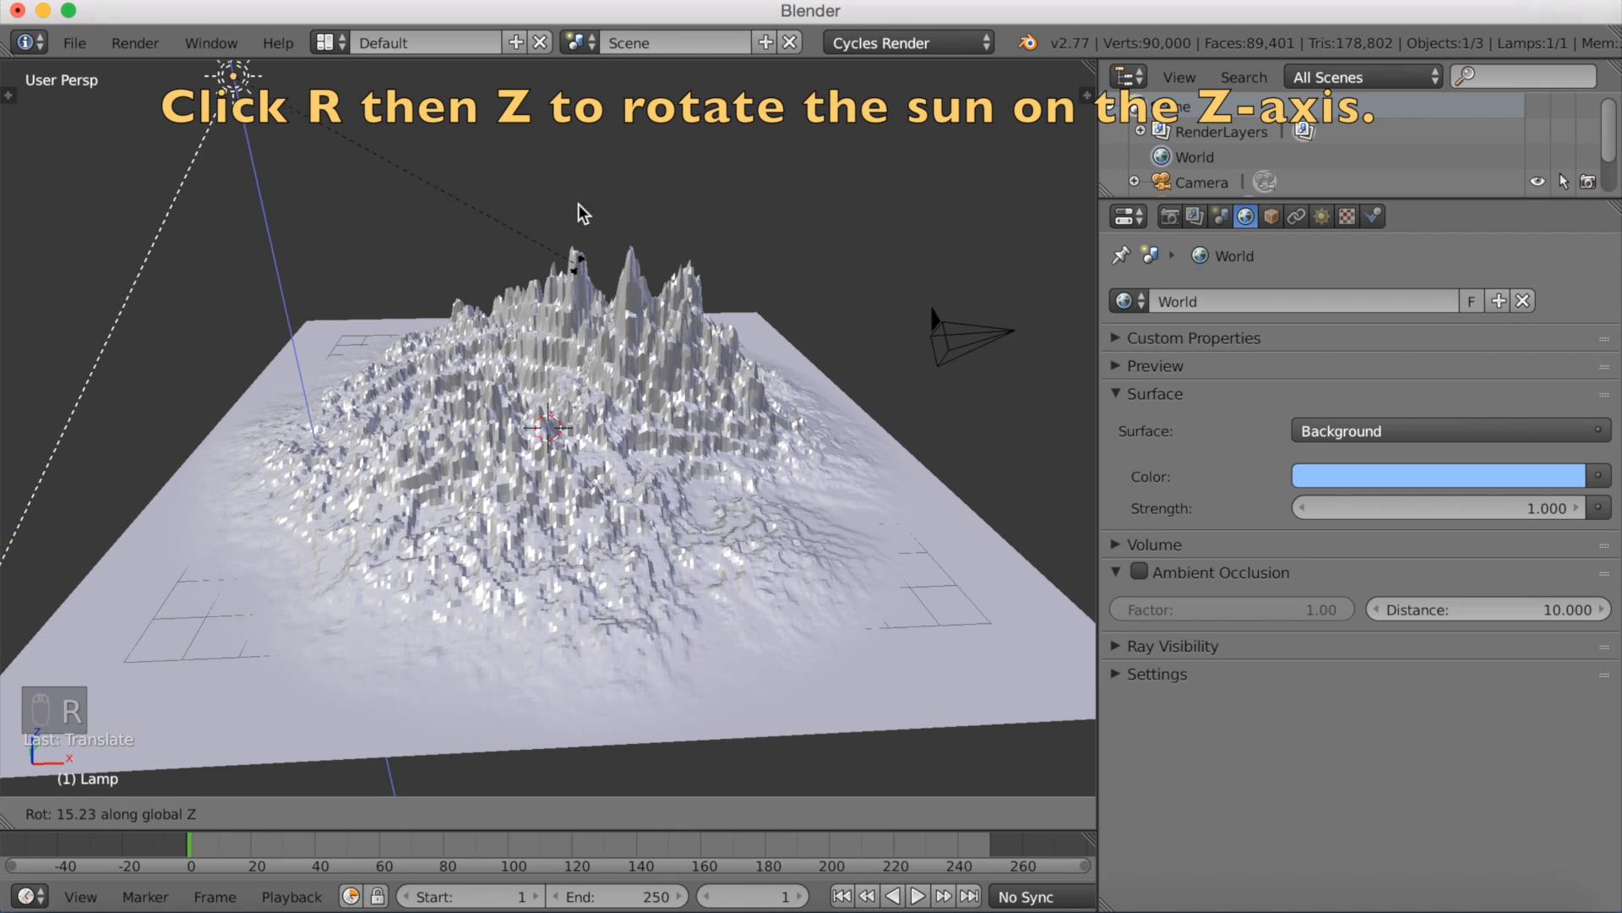
pyautogui.click(257, 771)
pyautogui.moveTo(420, 753); pyautogui.dragTo(653, 608, button='middle')
pyautogui.press('r')
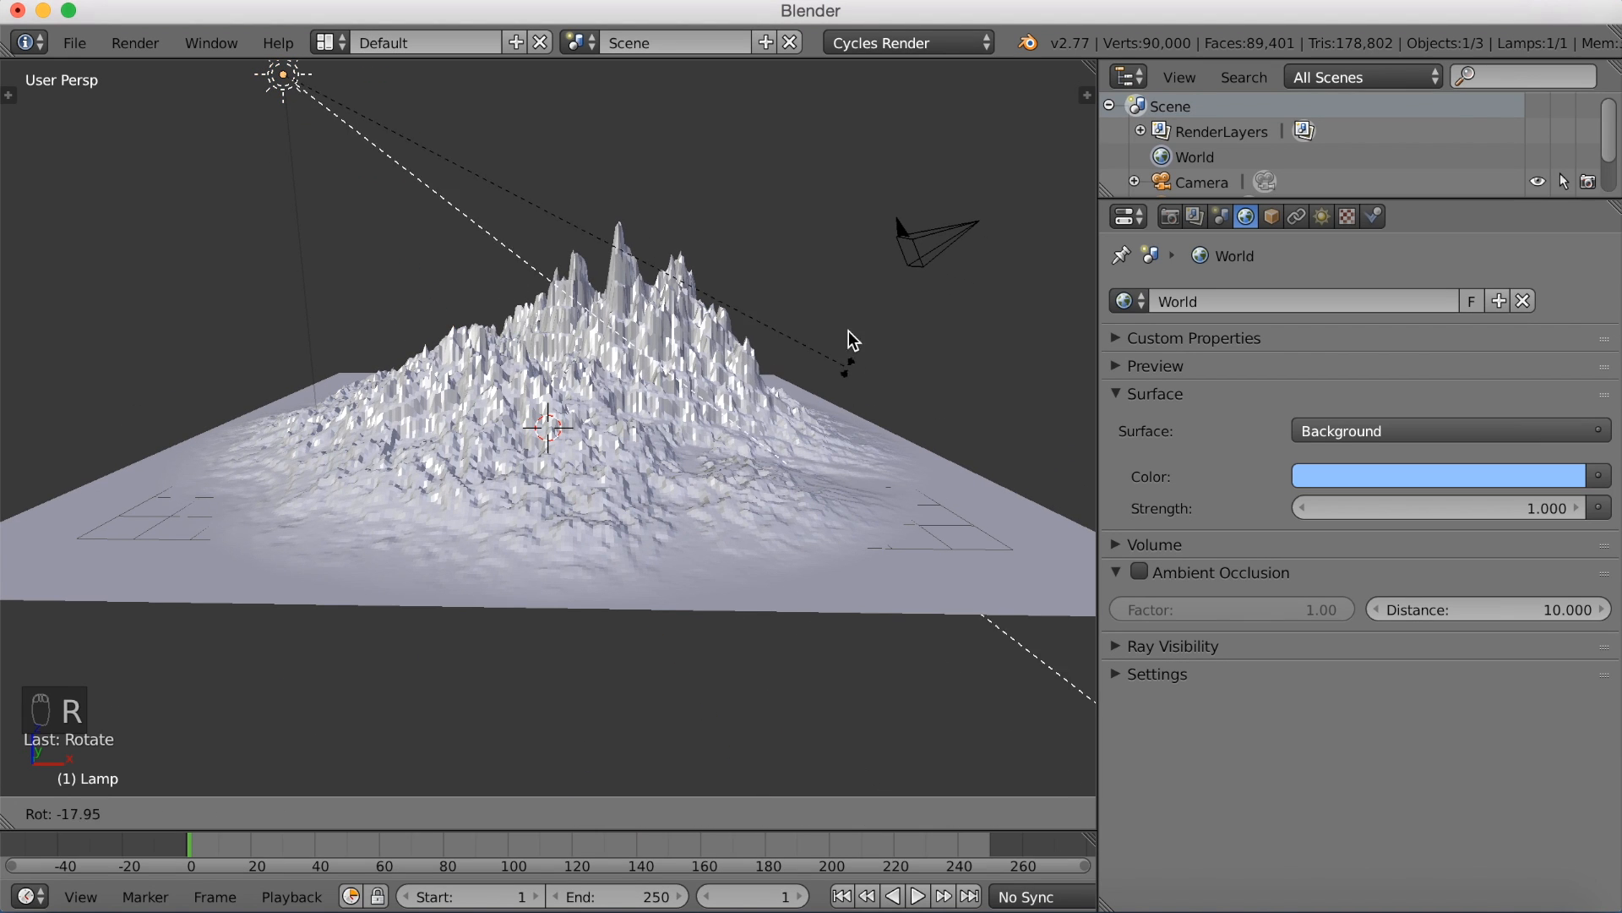
pyautogui.click(867, 209)
# Step: Move the sun lamp about 3.4 units farther up and away from the landscape
pyautogui.moveTo(758, 290); pyautogui.dragTo(899, 383, button='middle')
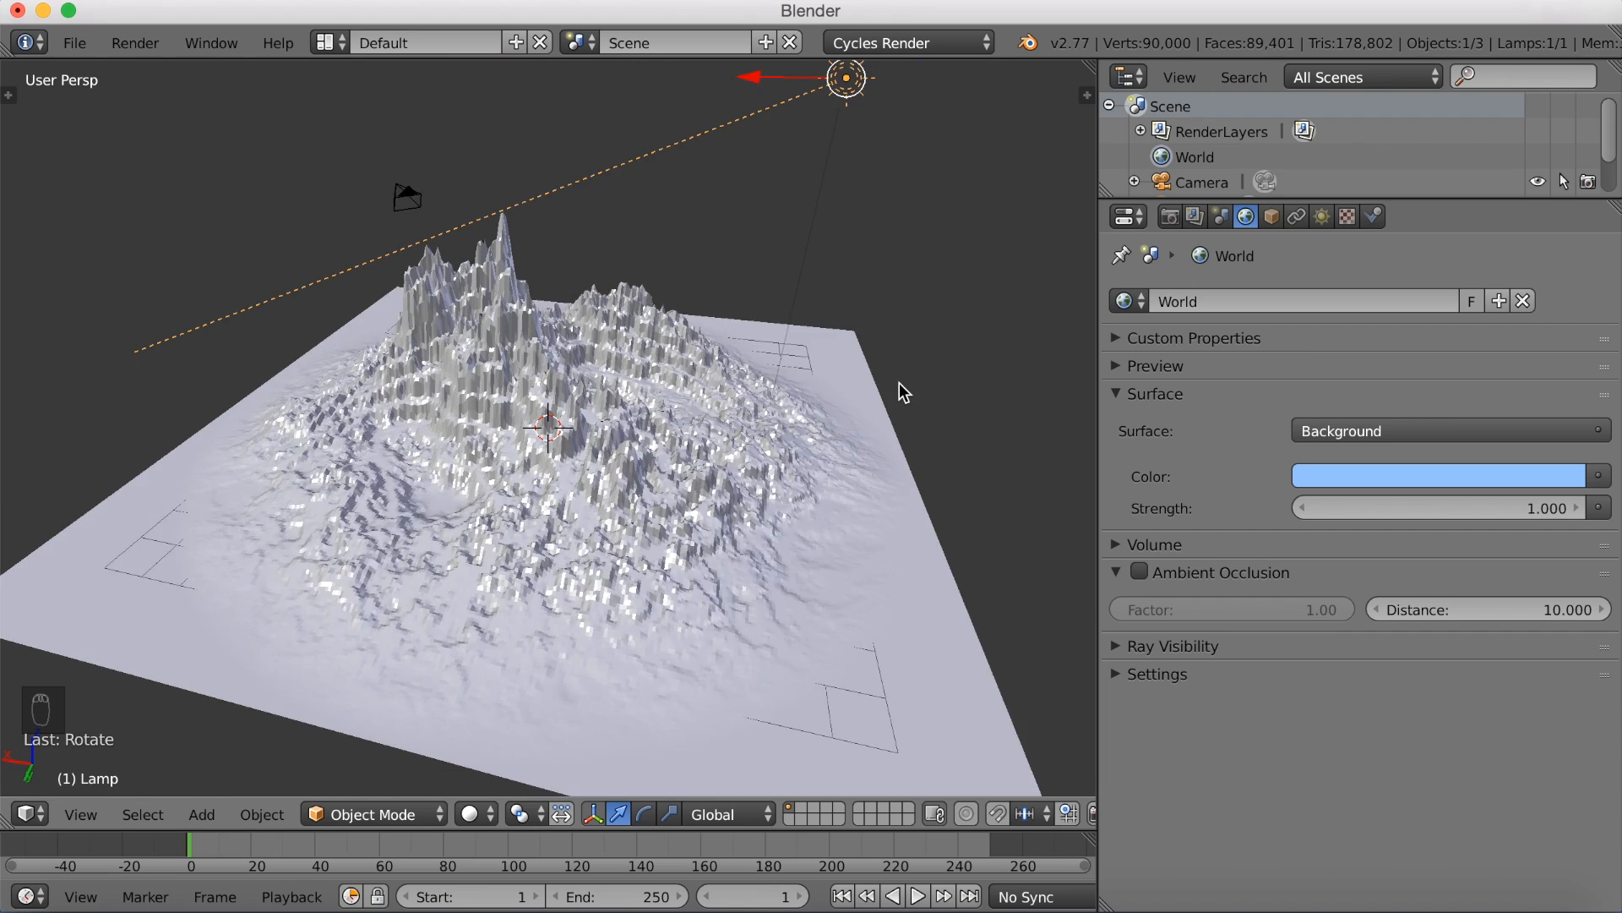
pyautogui.scroll(-4, 899, 383)
pyautogui.press('g')
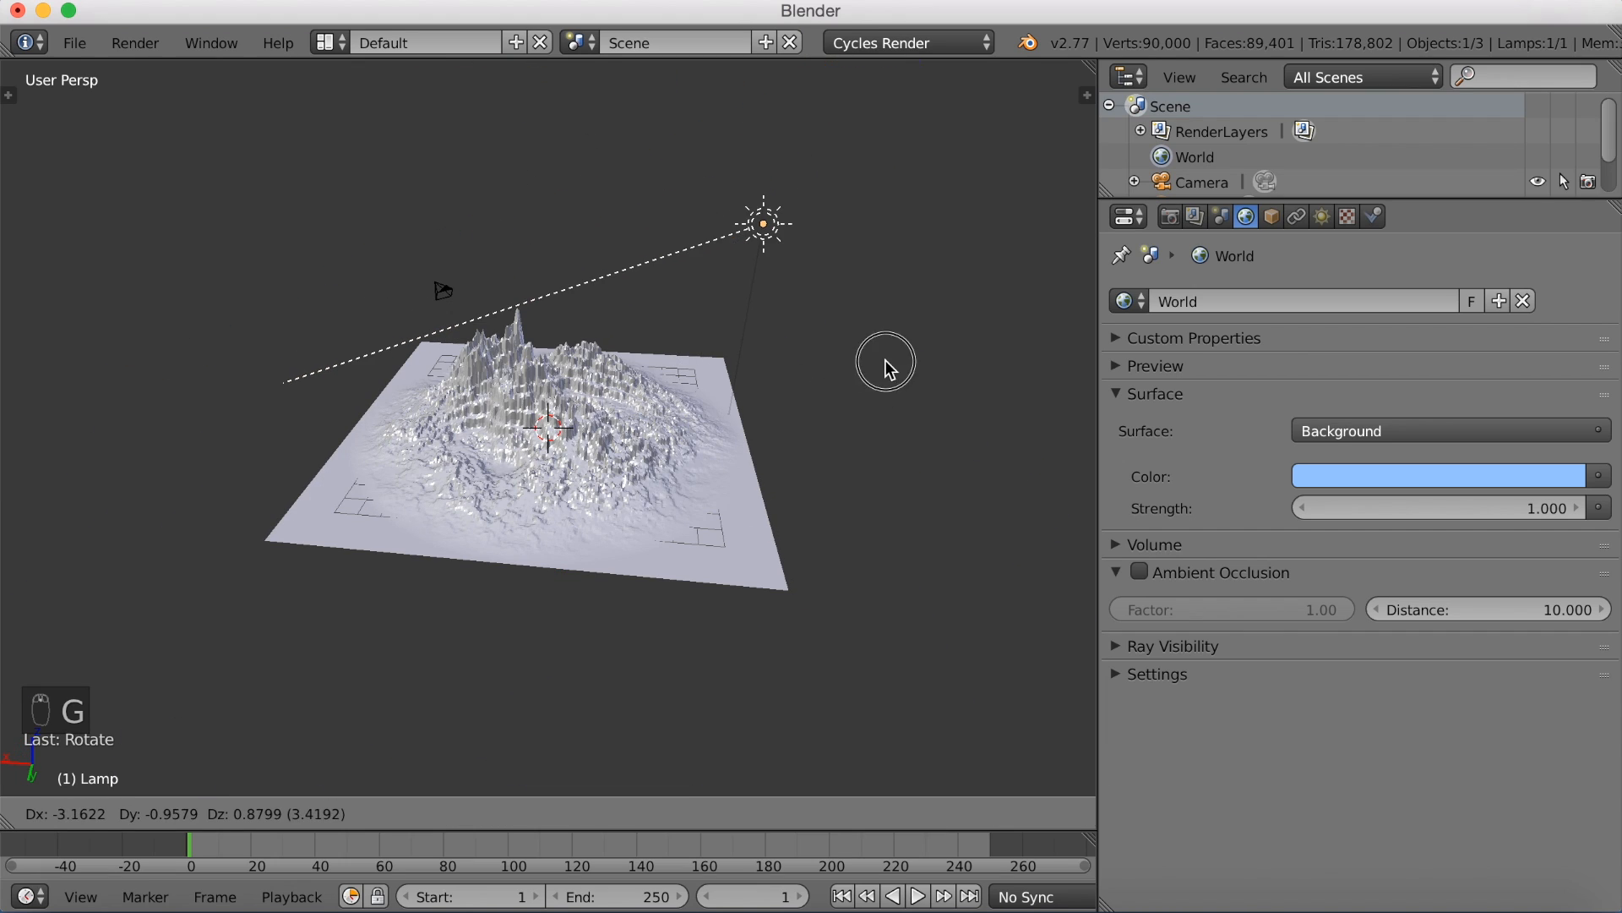
pyautogui.click(885, 358)
pyautogui.scroll(4, 742, 438)
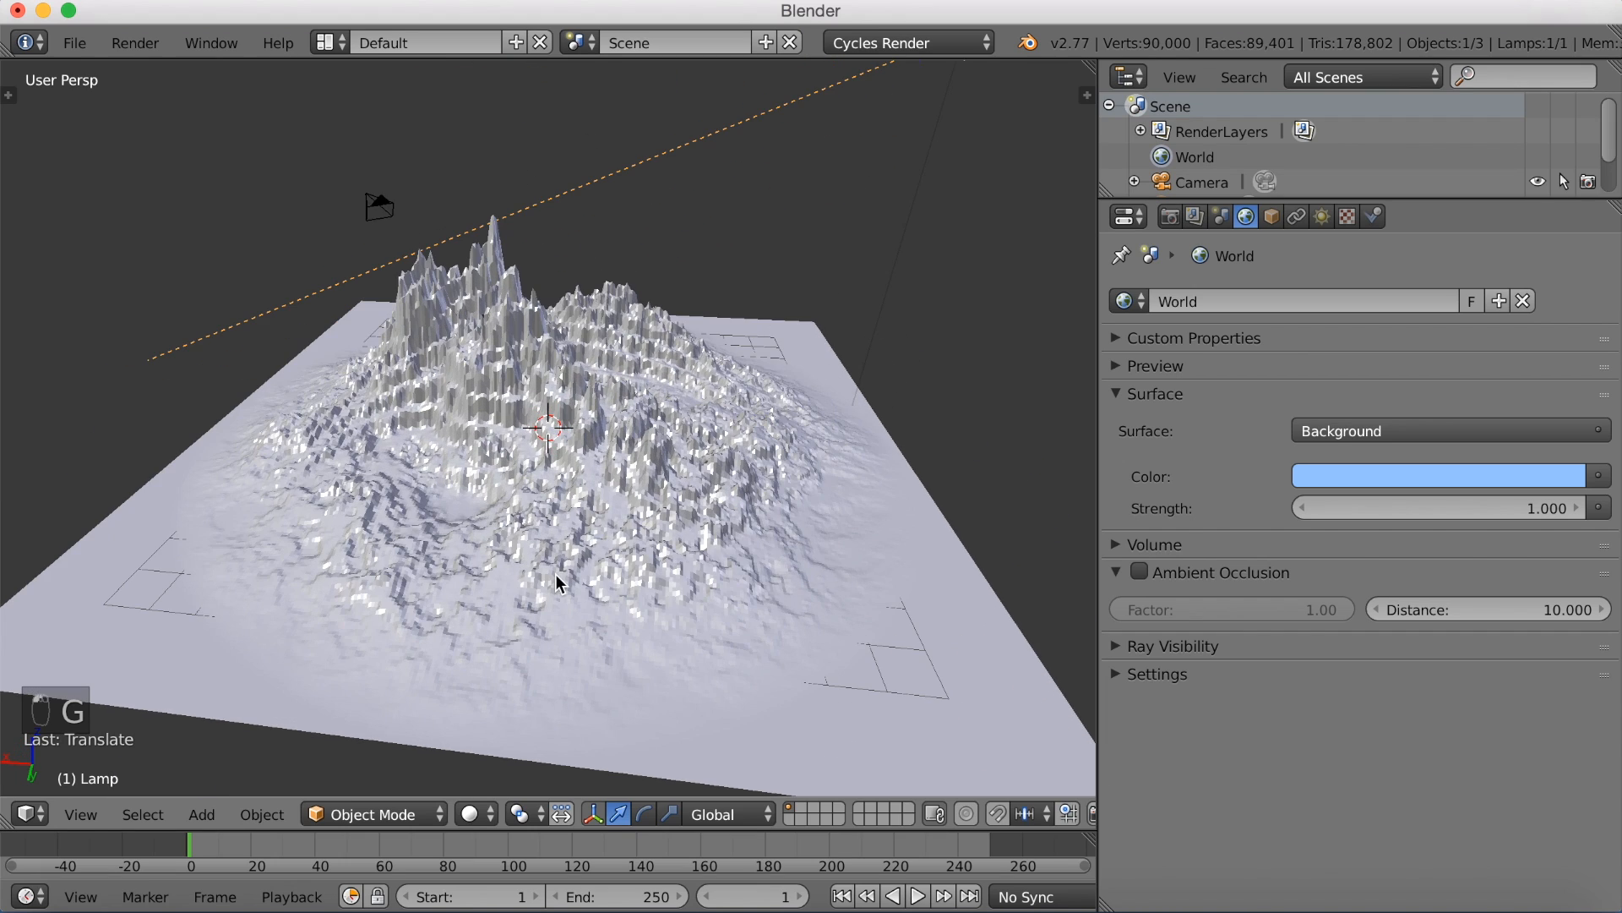
# Step: Preview the mountain's lighting in Rendered viewport shading from another angle, then return to Solid shading
pyautogui.click(471, 813)
pyautogui.click(503, 645)
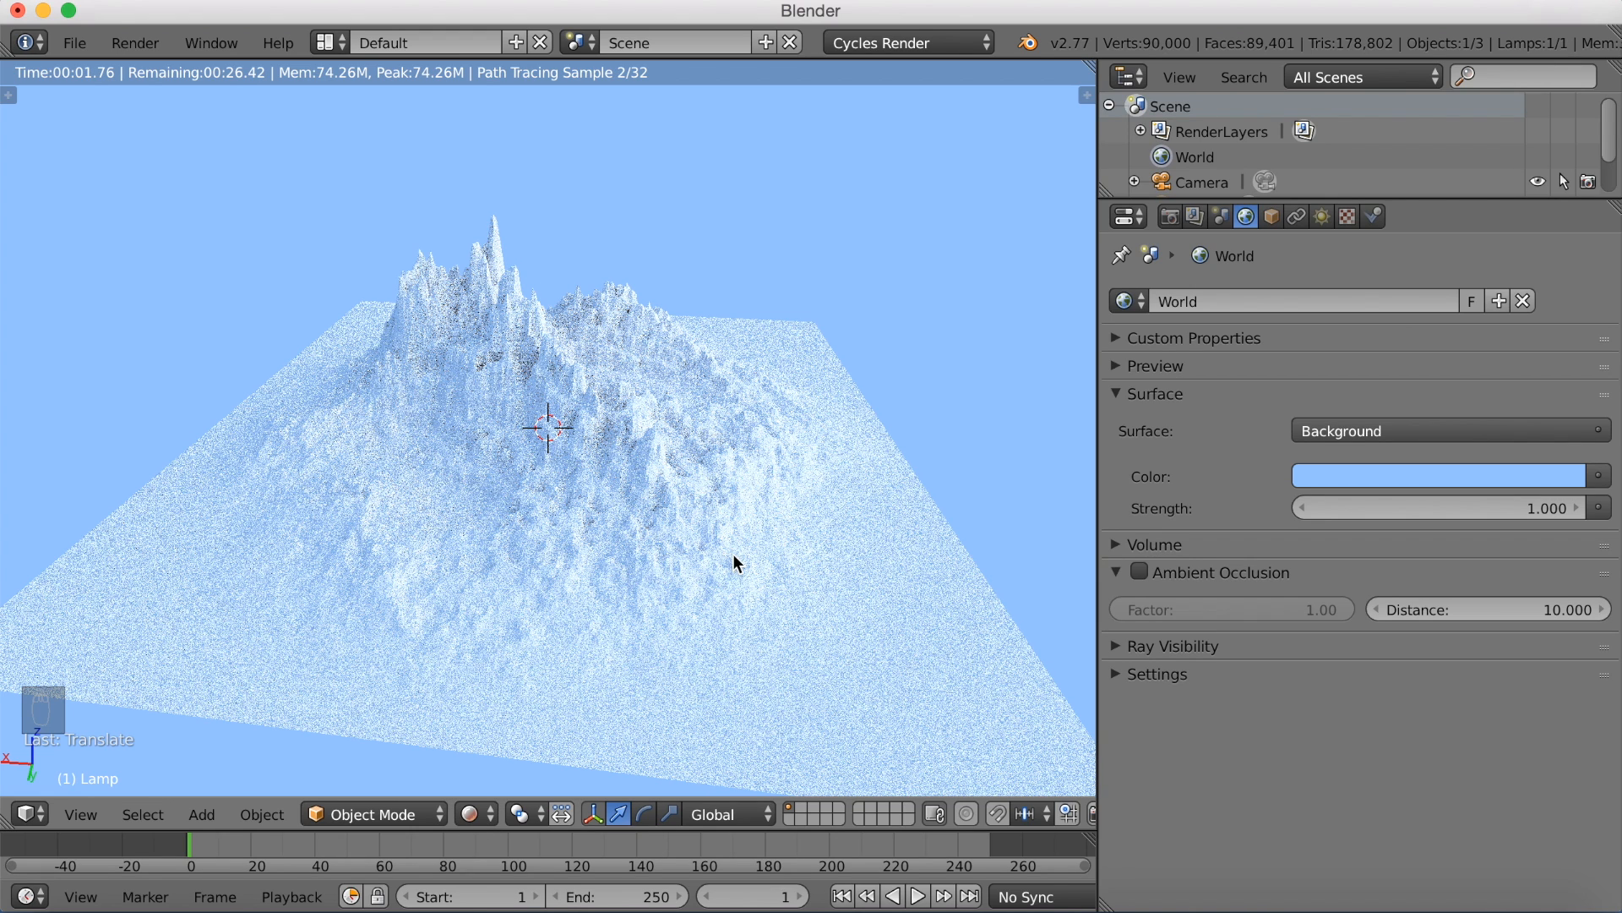
pyautogui.moveTo(733, 554); pyautogui.dragTo(656, 591, button='middle')
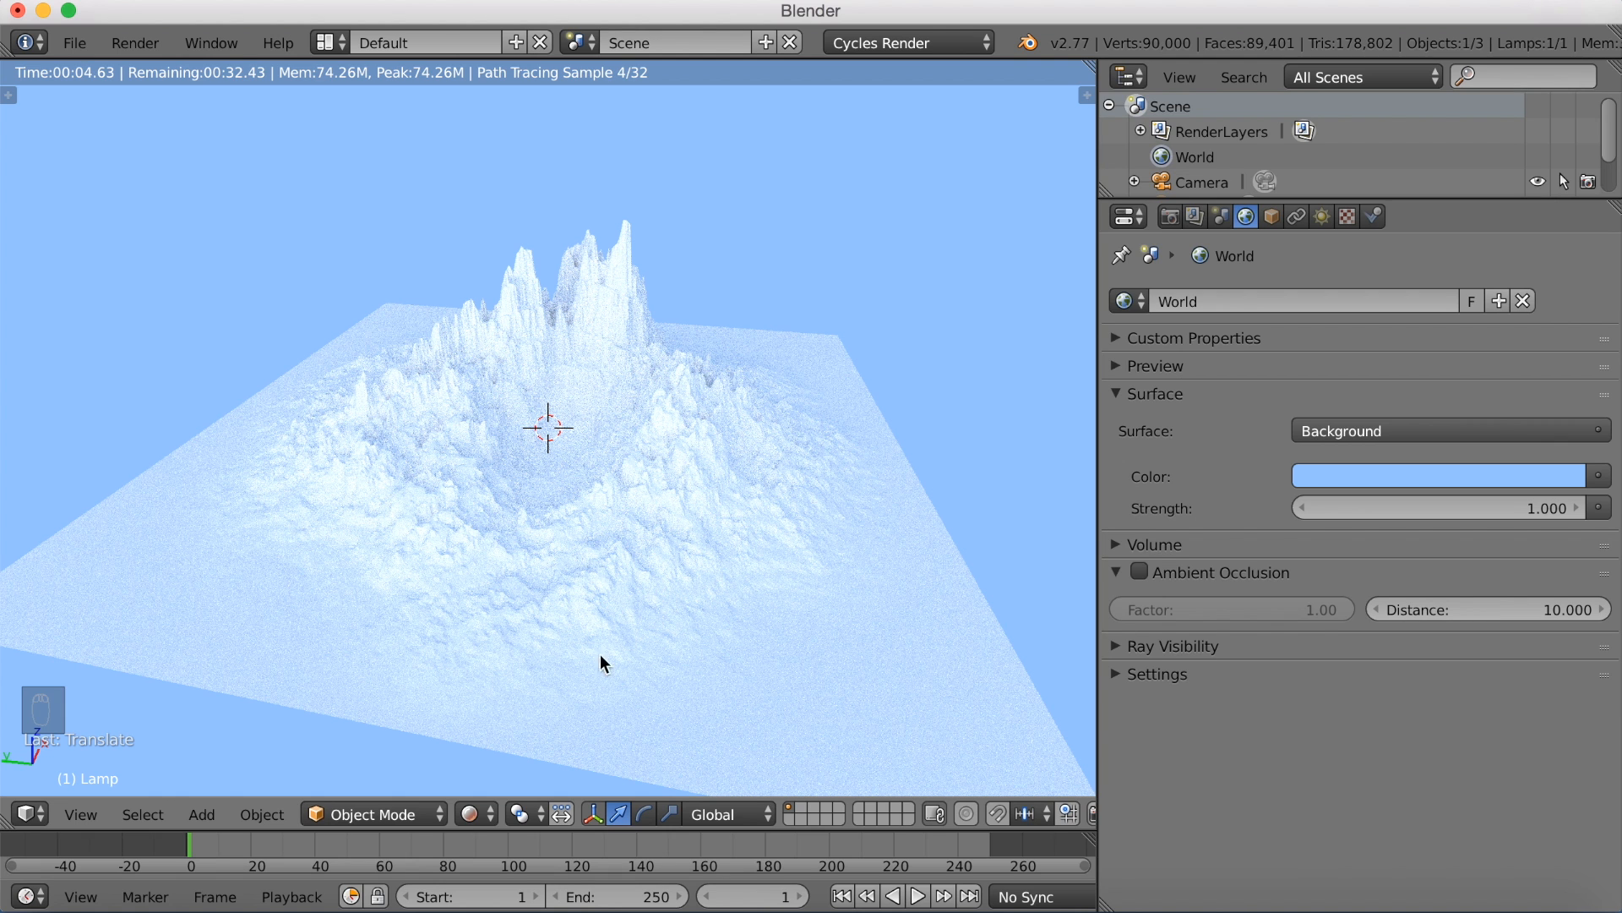
pyautogui.click(471, 814)
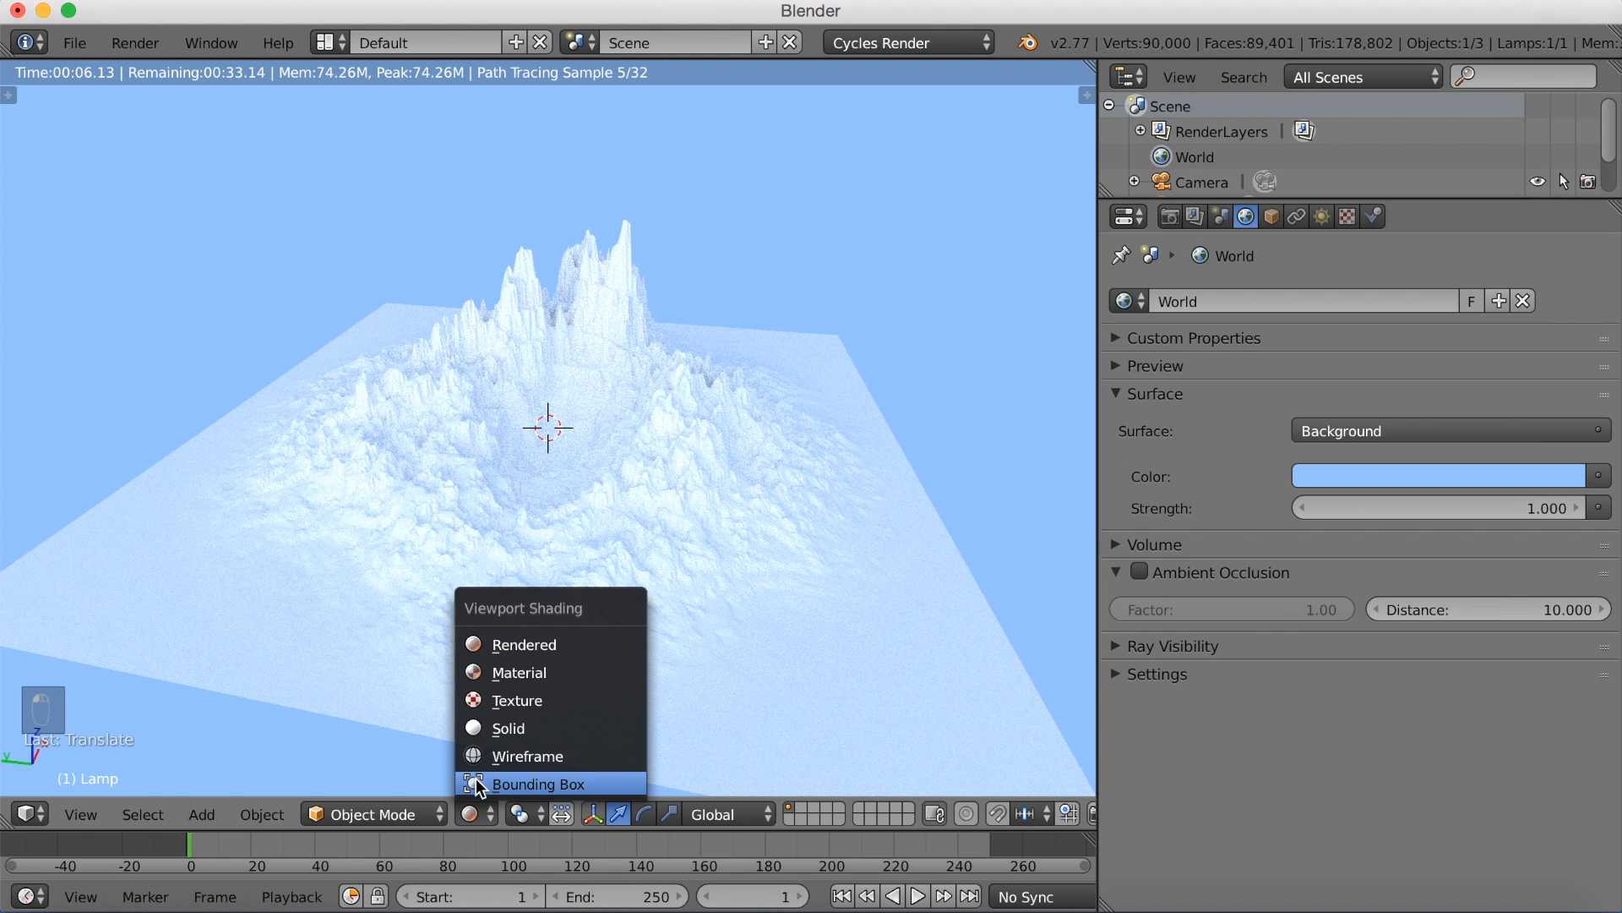
pyautogui.click(485, 729)
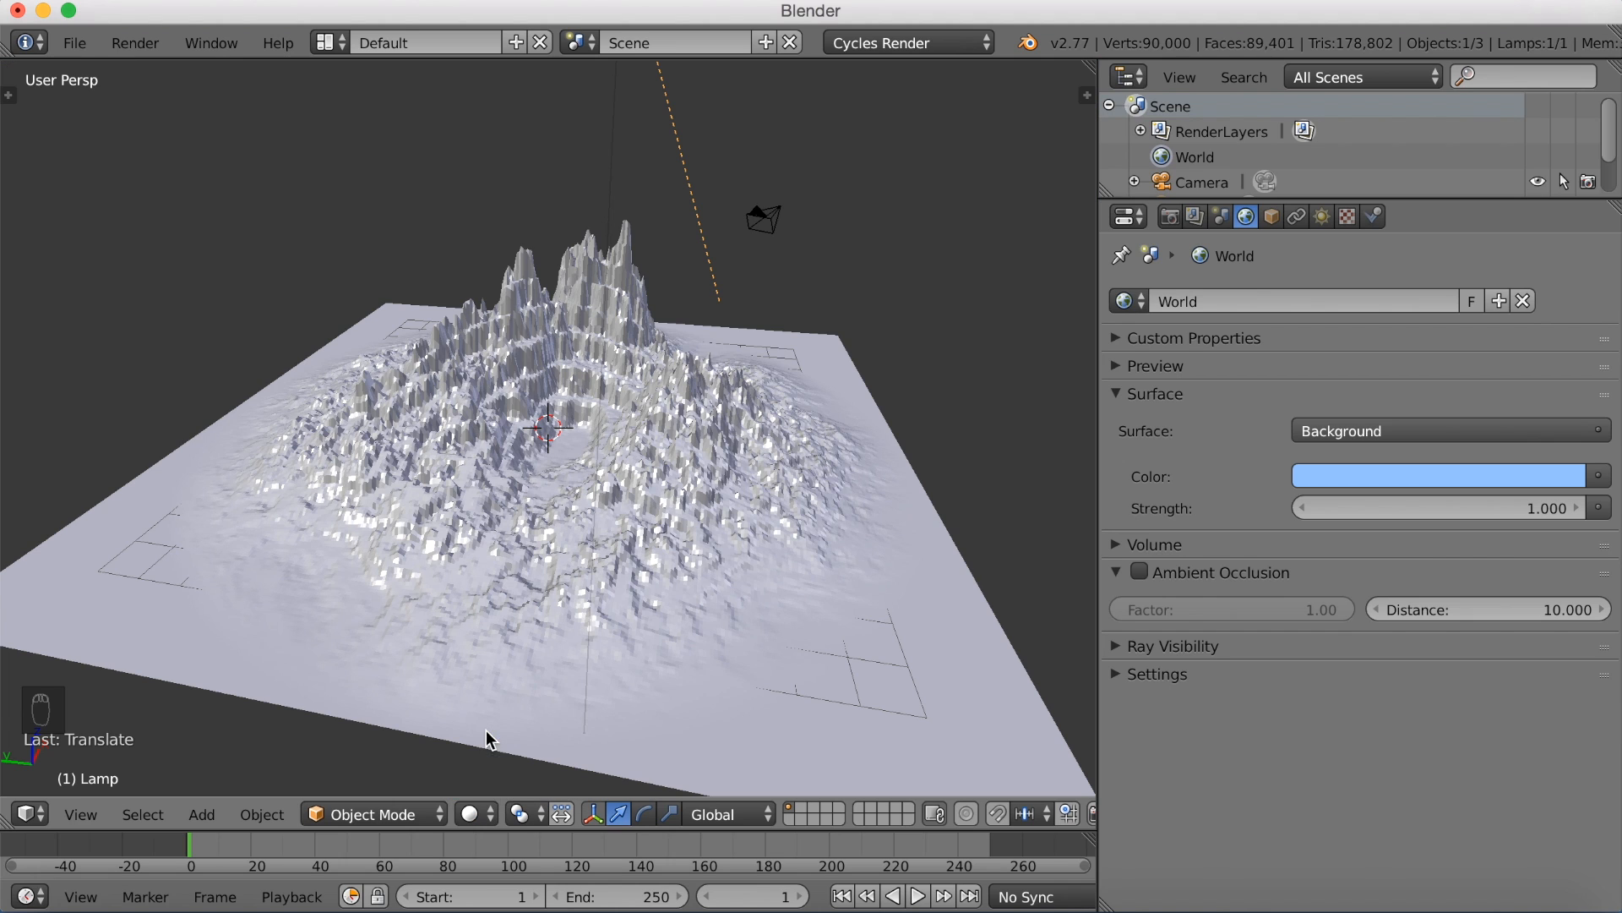
# Step: Select the landscape, show its material settings and view the mountain from the front, slightly above ground level
pyautogui.rightClick(701, 428)
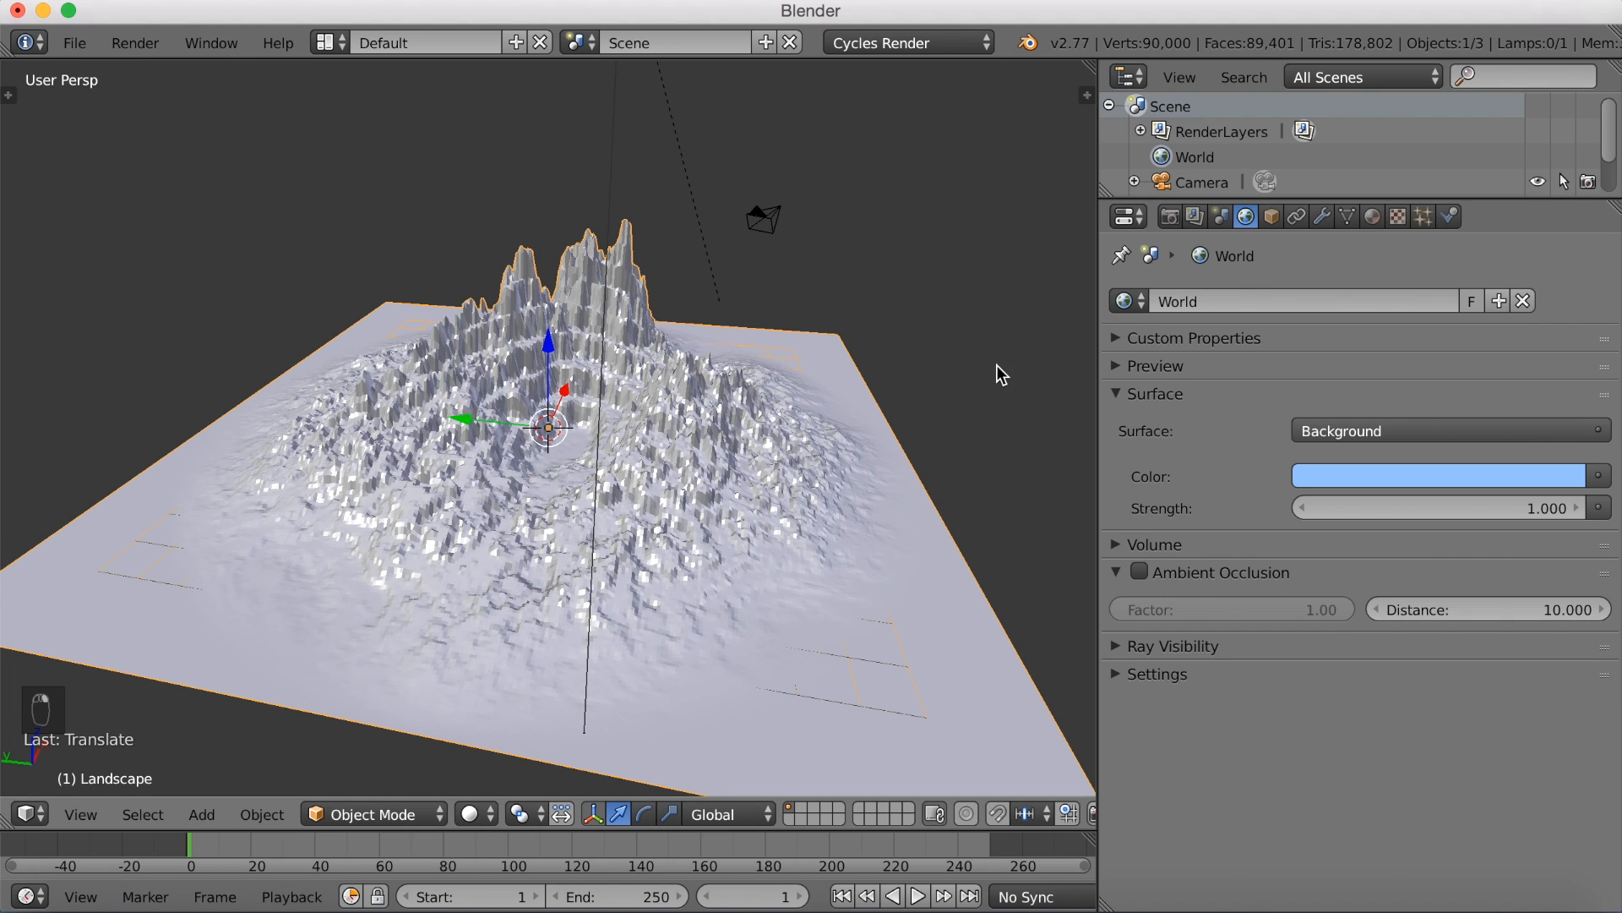
pyautogui.click(1368, 218)
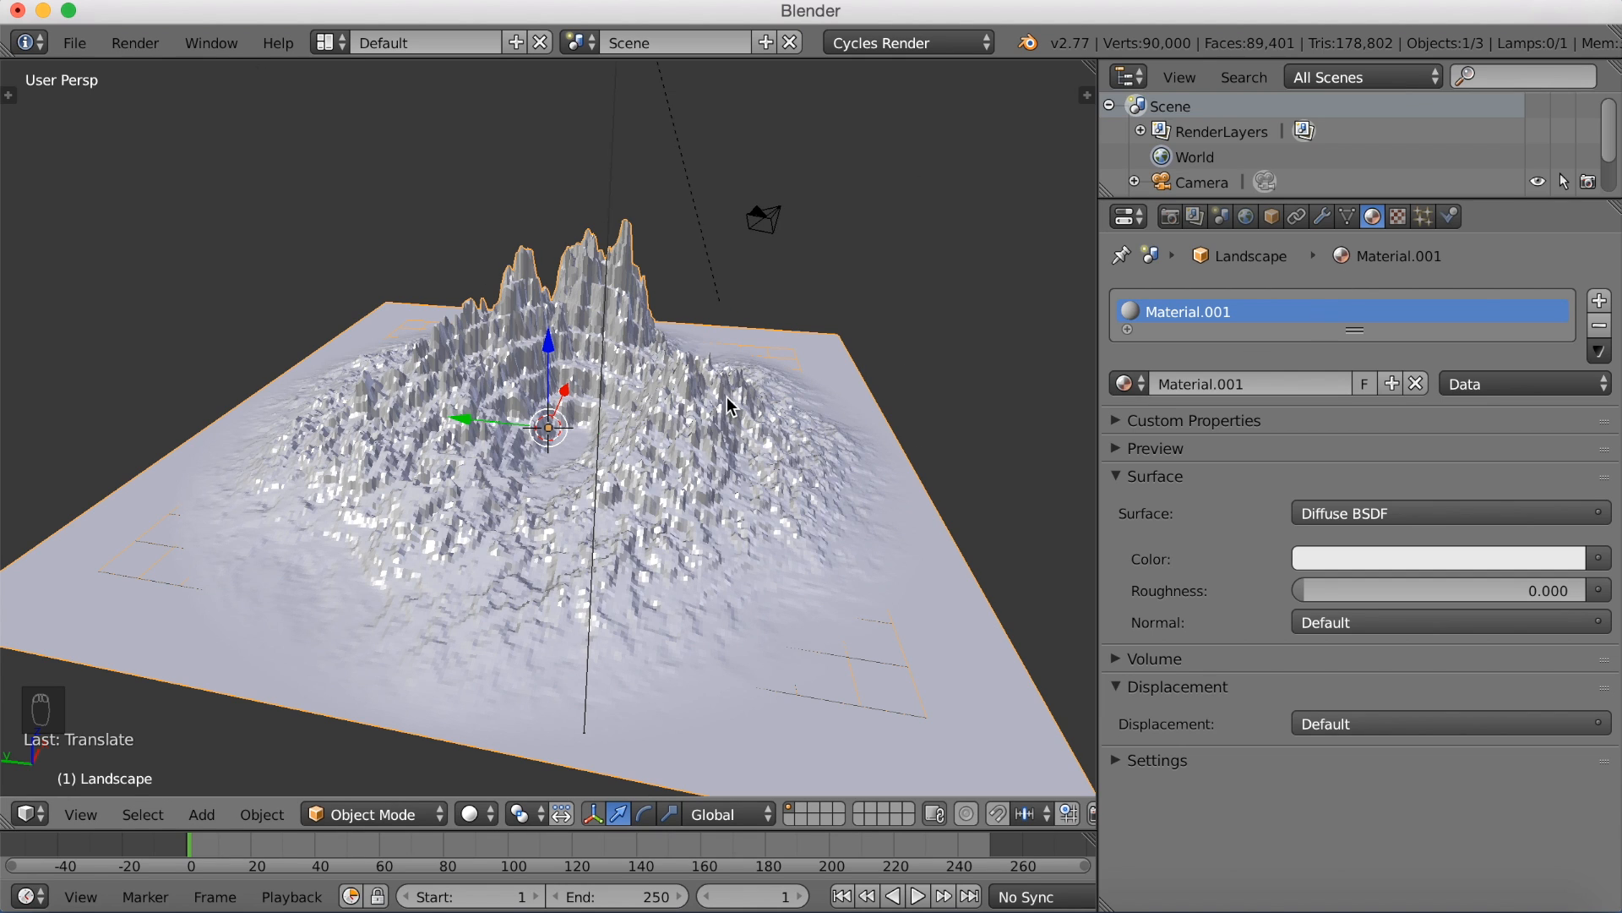
pyautogui.press('KP_1')
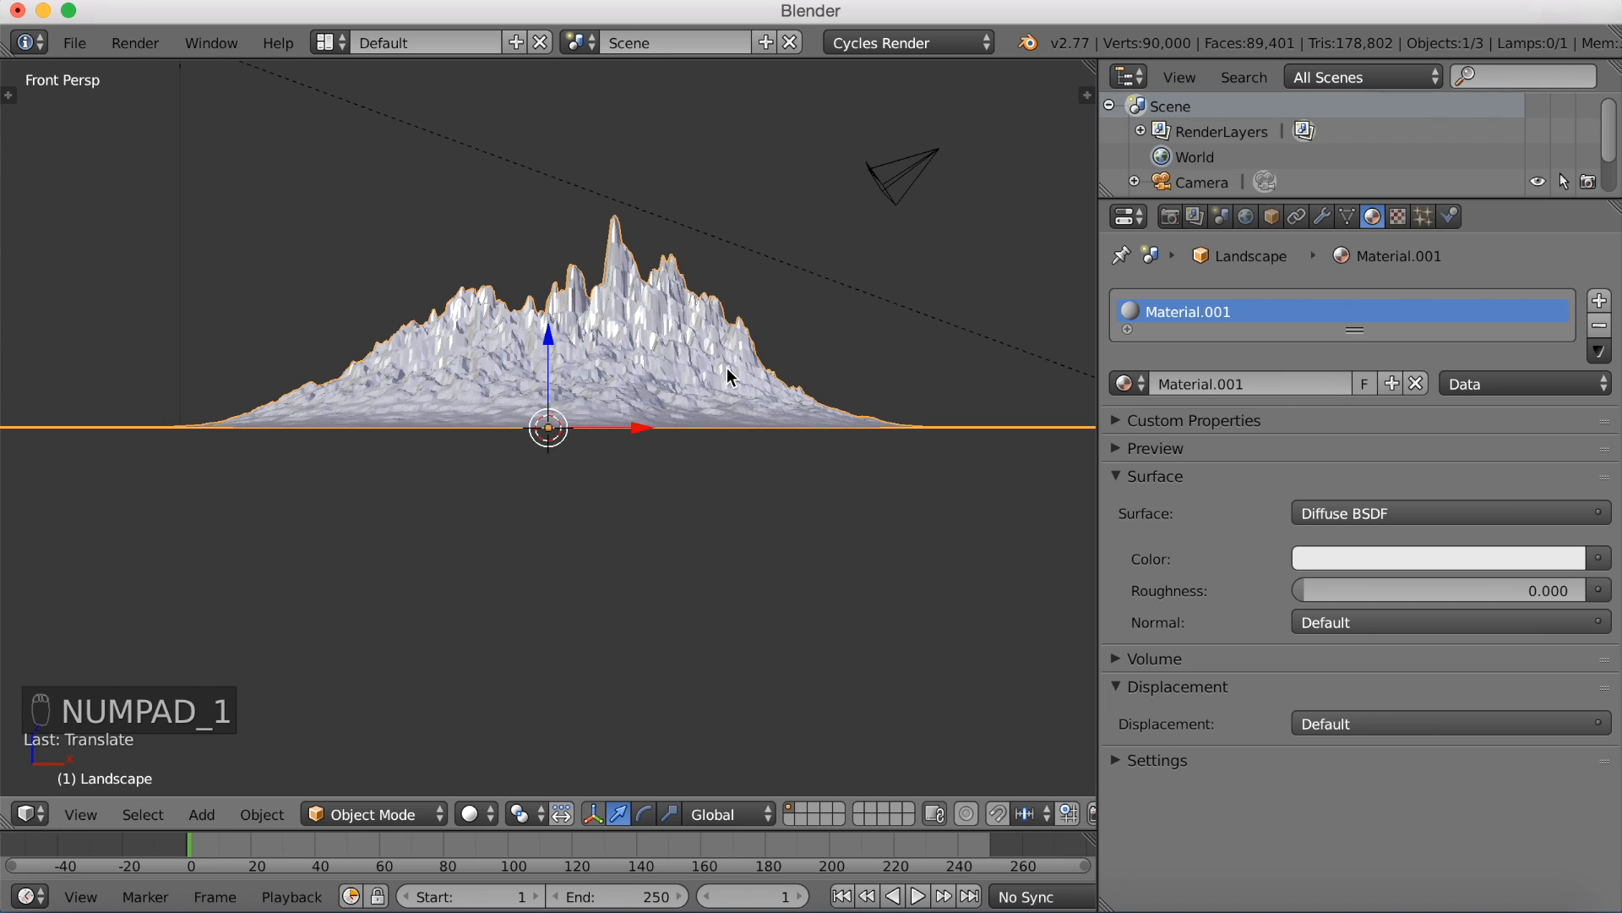
pyautogui.scroll(2, 729, 376)
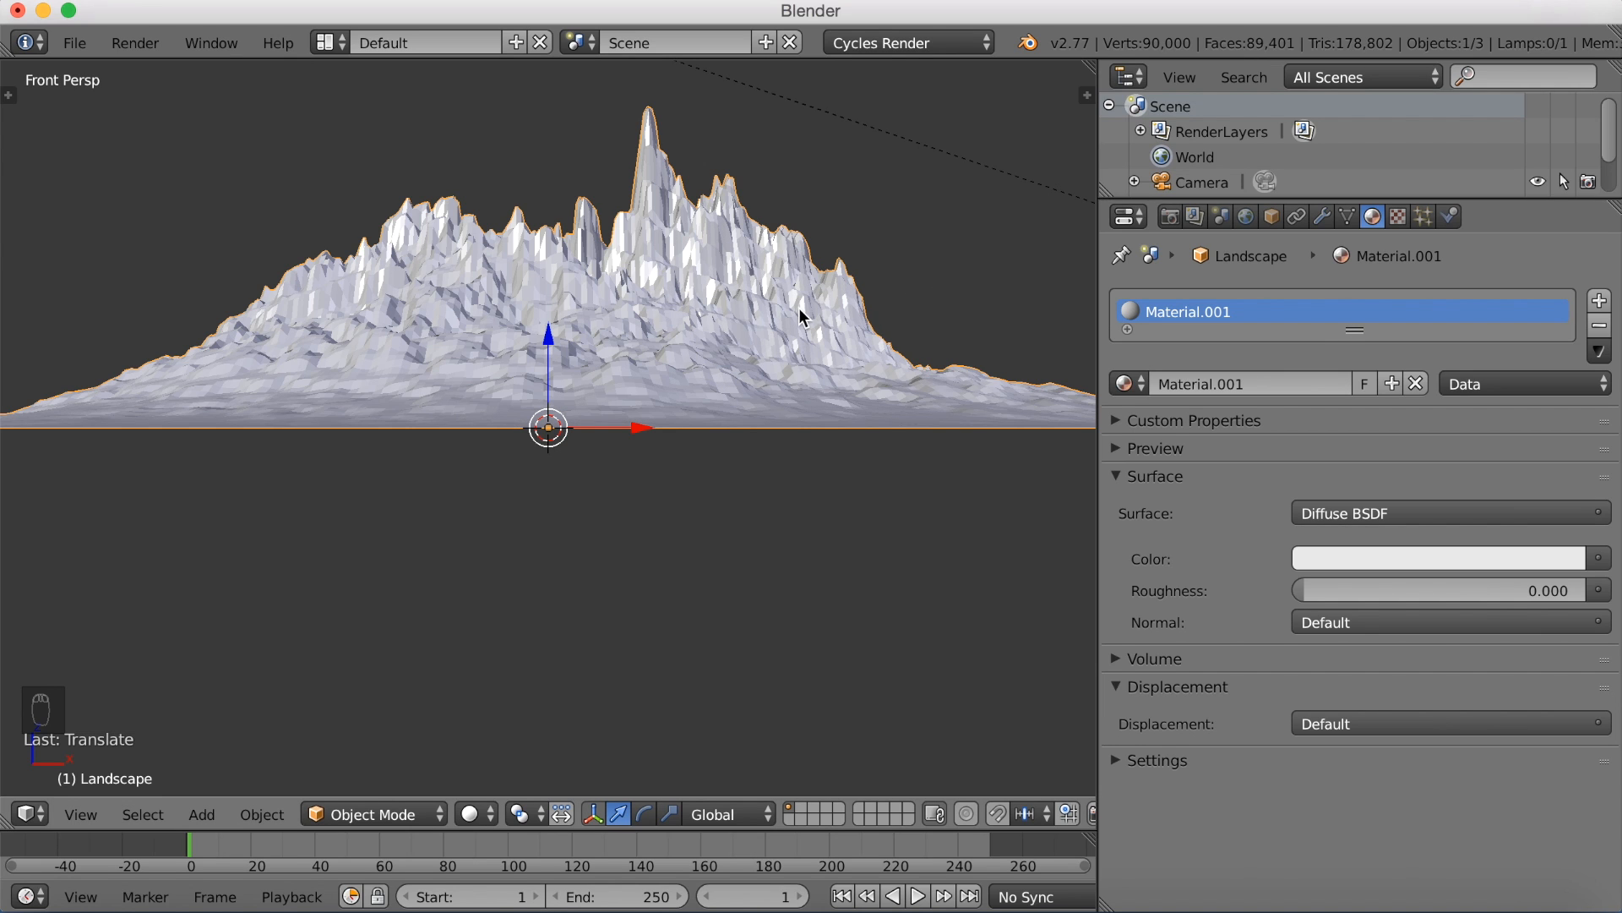
pyautogui.moveTo(778, 318)
pyautogui.mouseDown(button='middle')
pyautogui.moveTo(783, 370)
pyautogui.moveTo(772, 342)
pyautogui.mouseUp(button='middle')
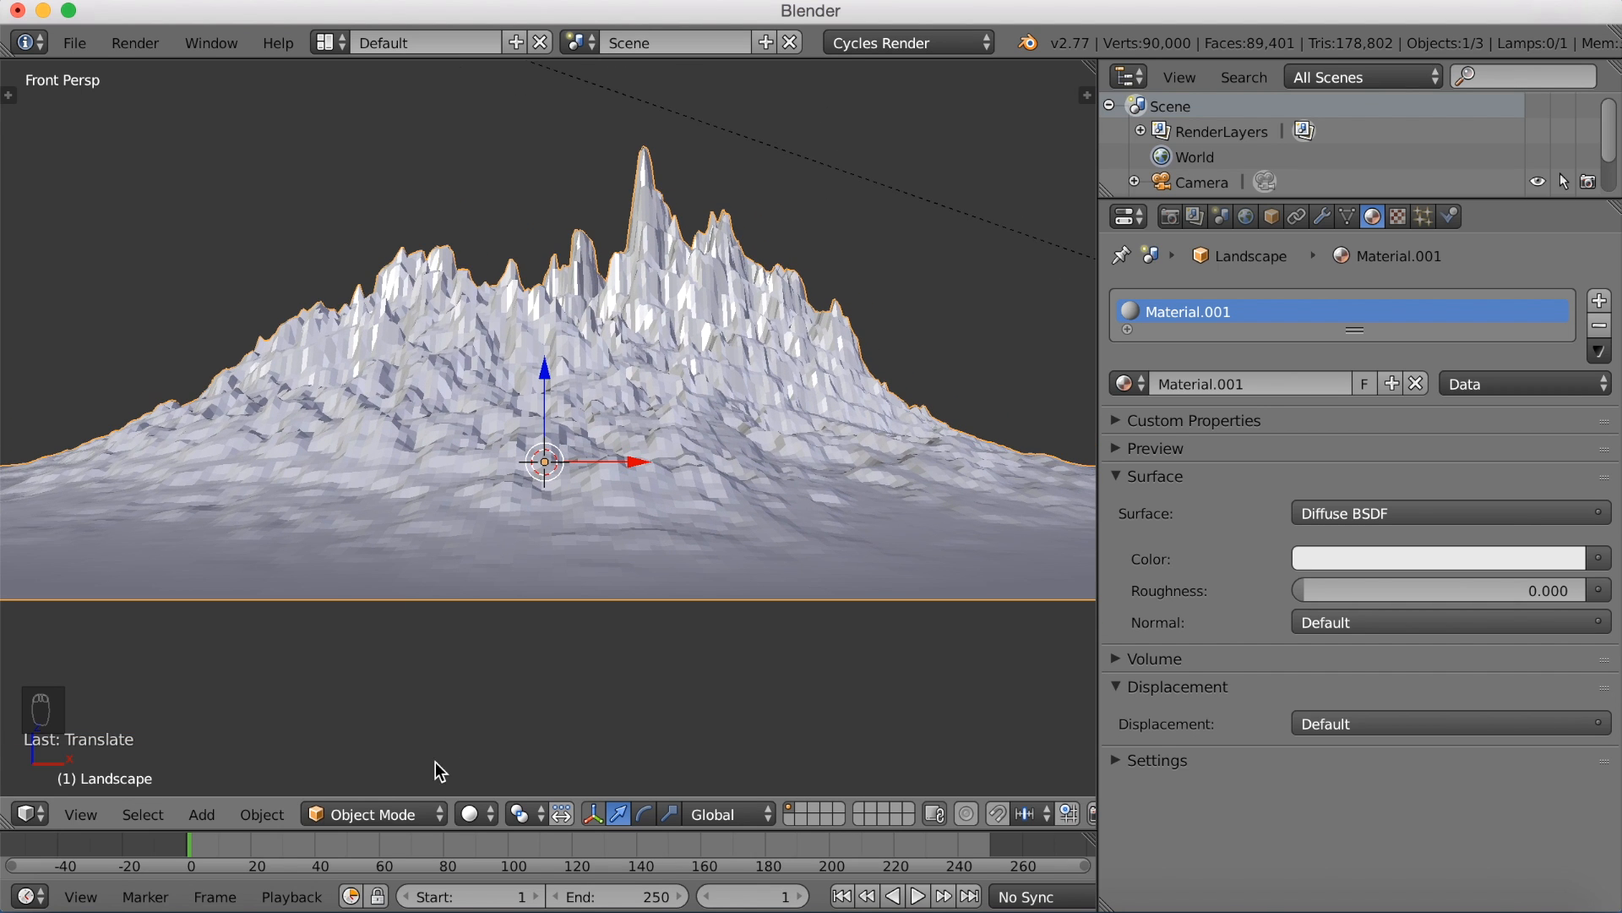
# Step: Show the landscape in wireframe, enter Edit Mode and deselect all of its geometry
pyautogui.press('z')
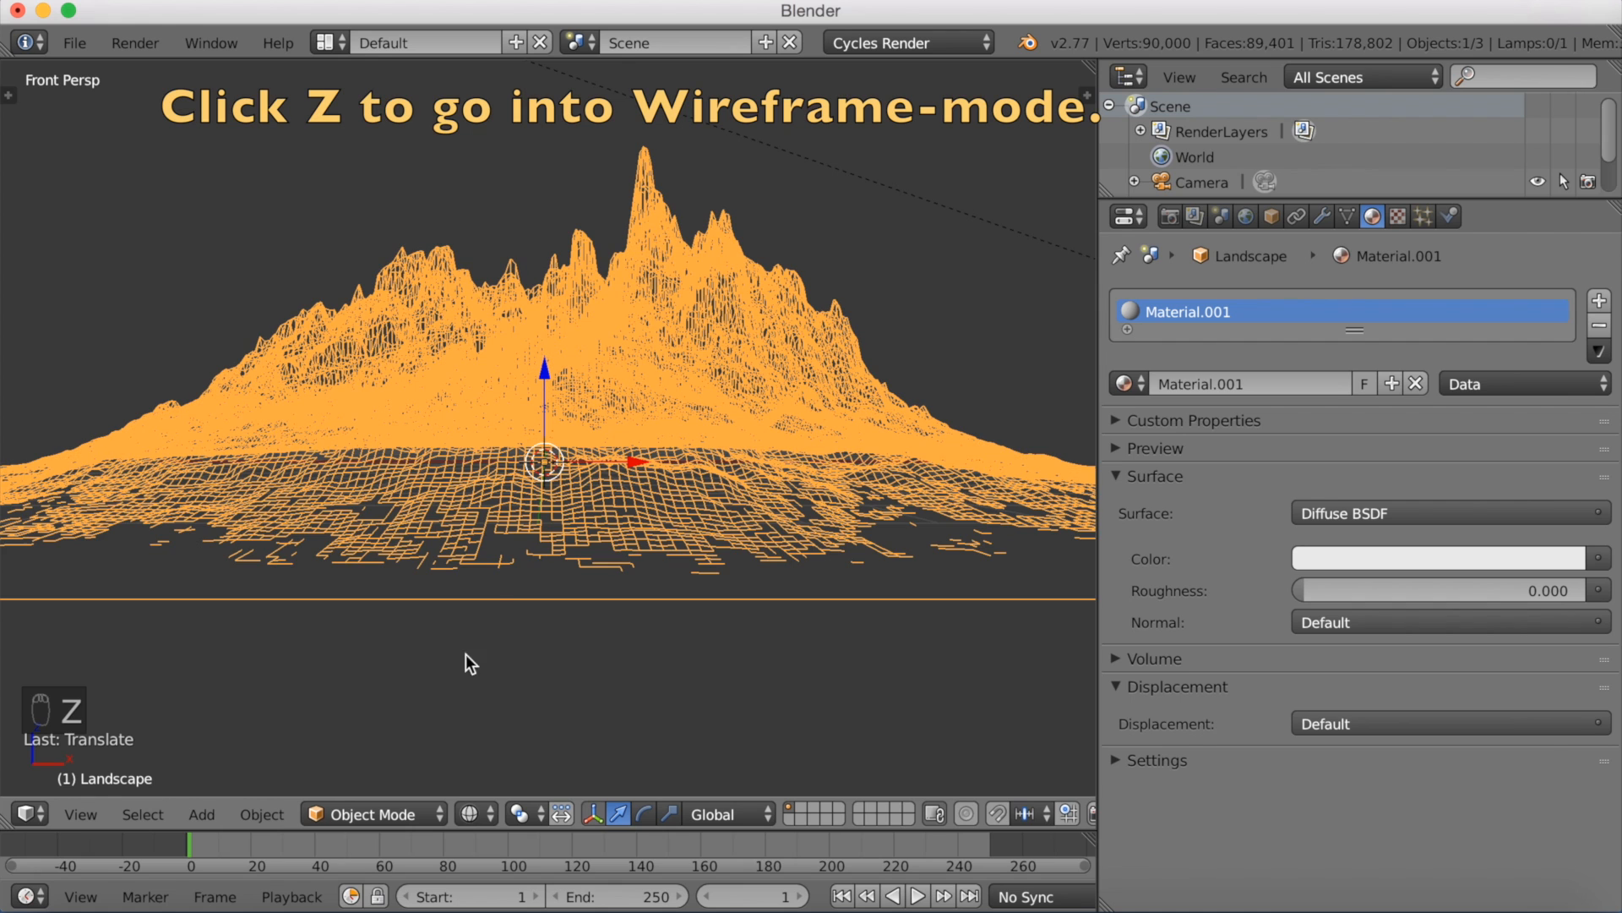
pyautogui.click(383, 814)
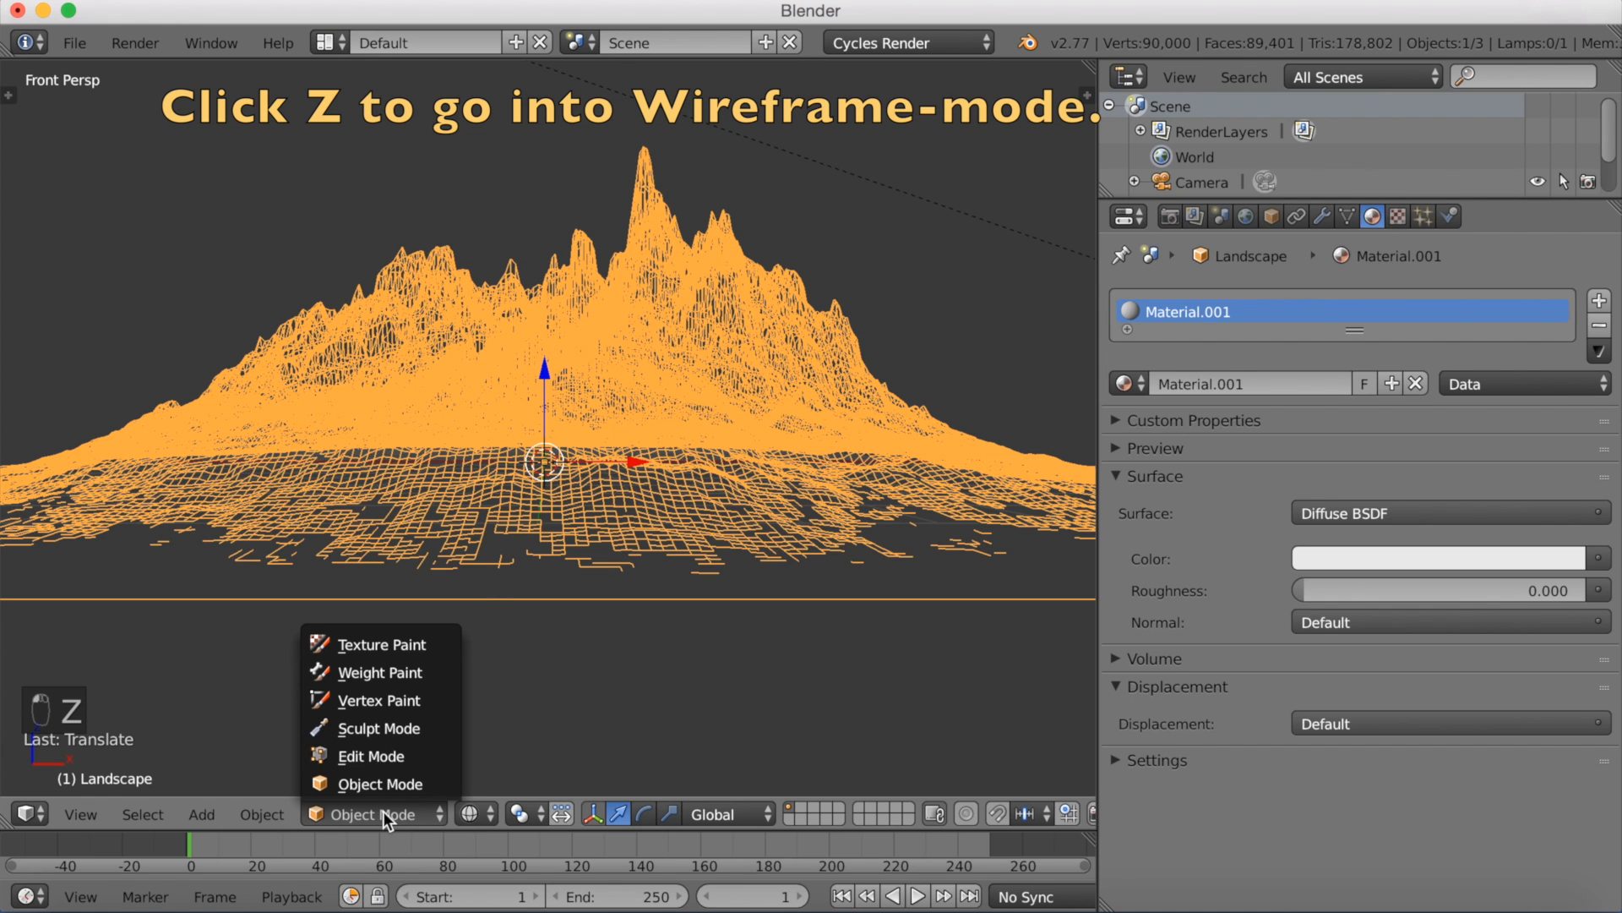
pyautogui.click(383, 754)
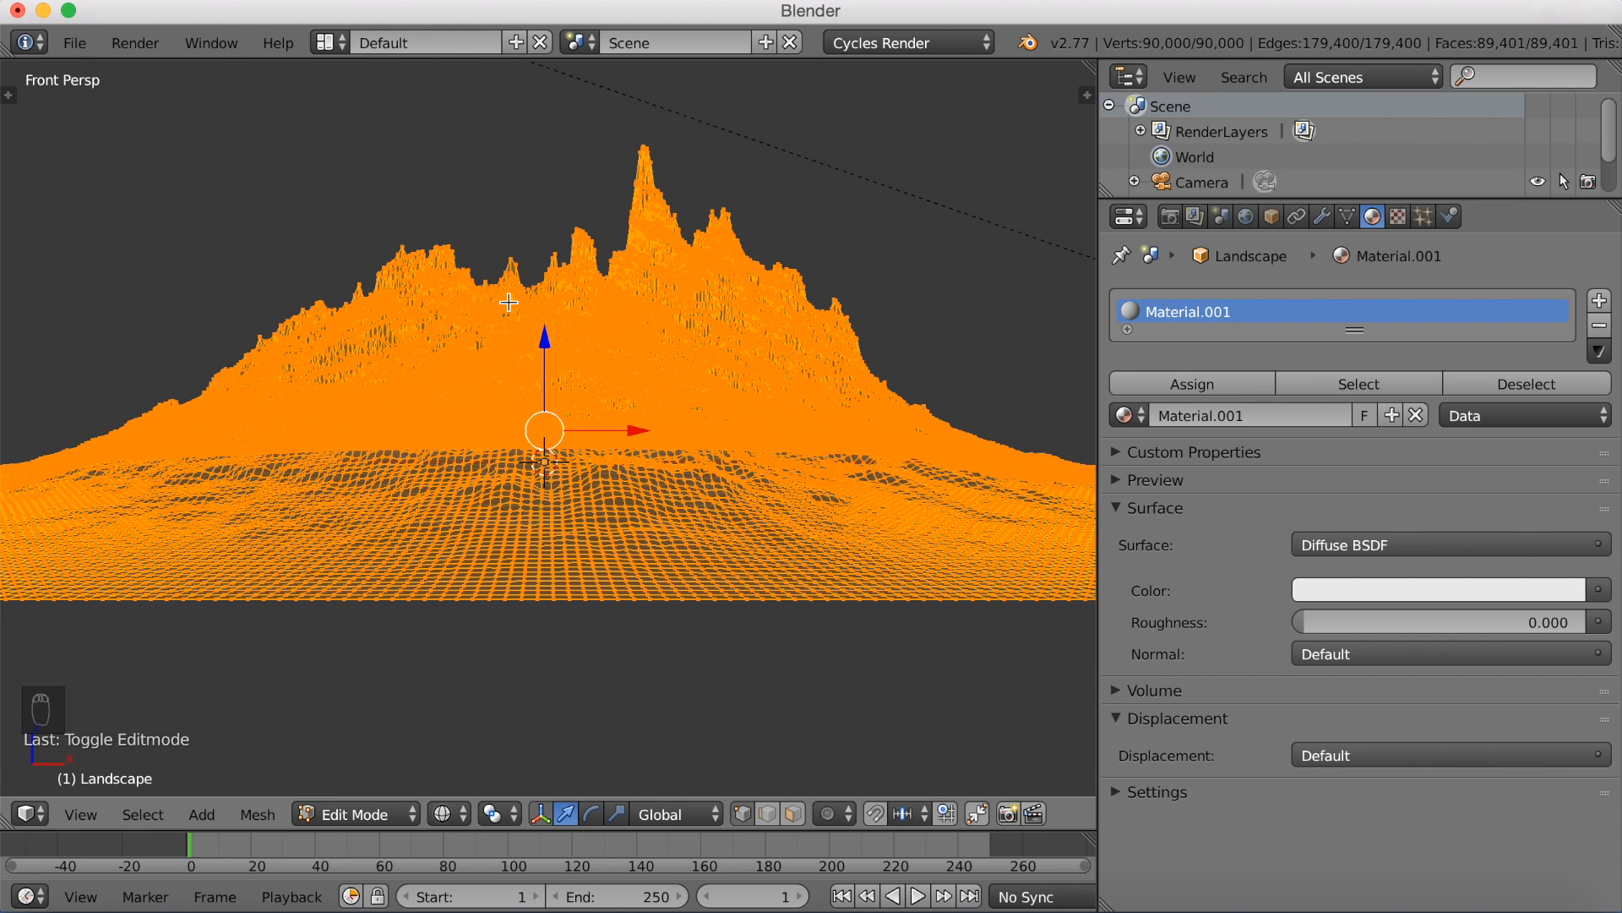
pyautogui.press('a')
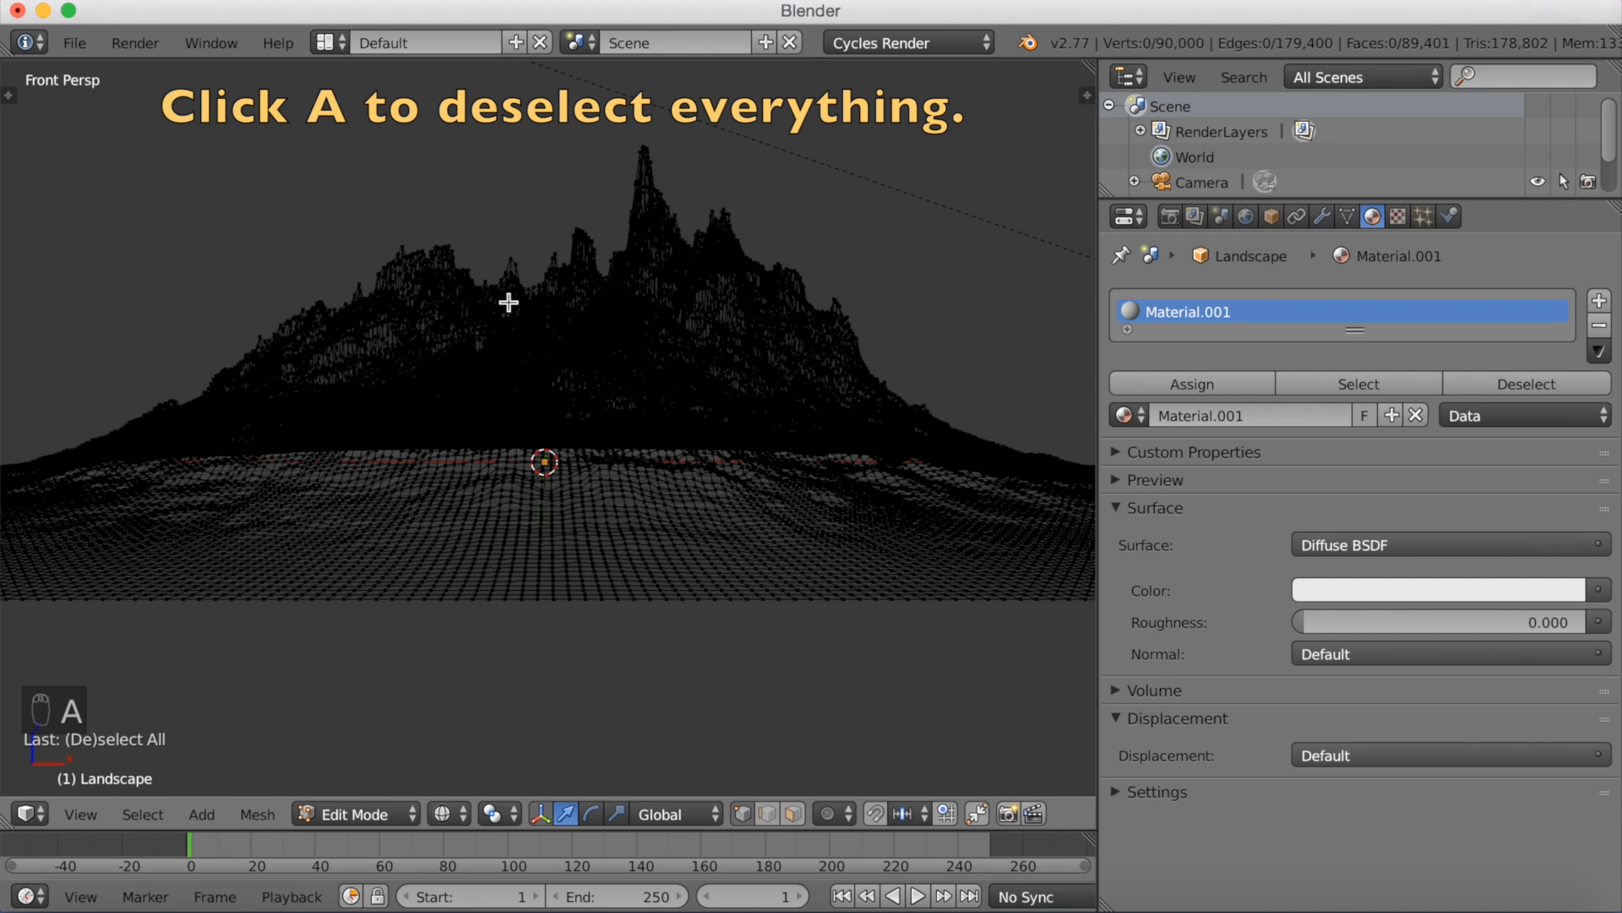
pyautogui.scroll(-2, 509, 298)
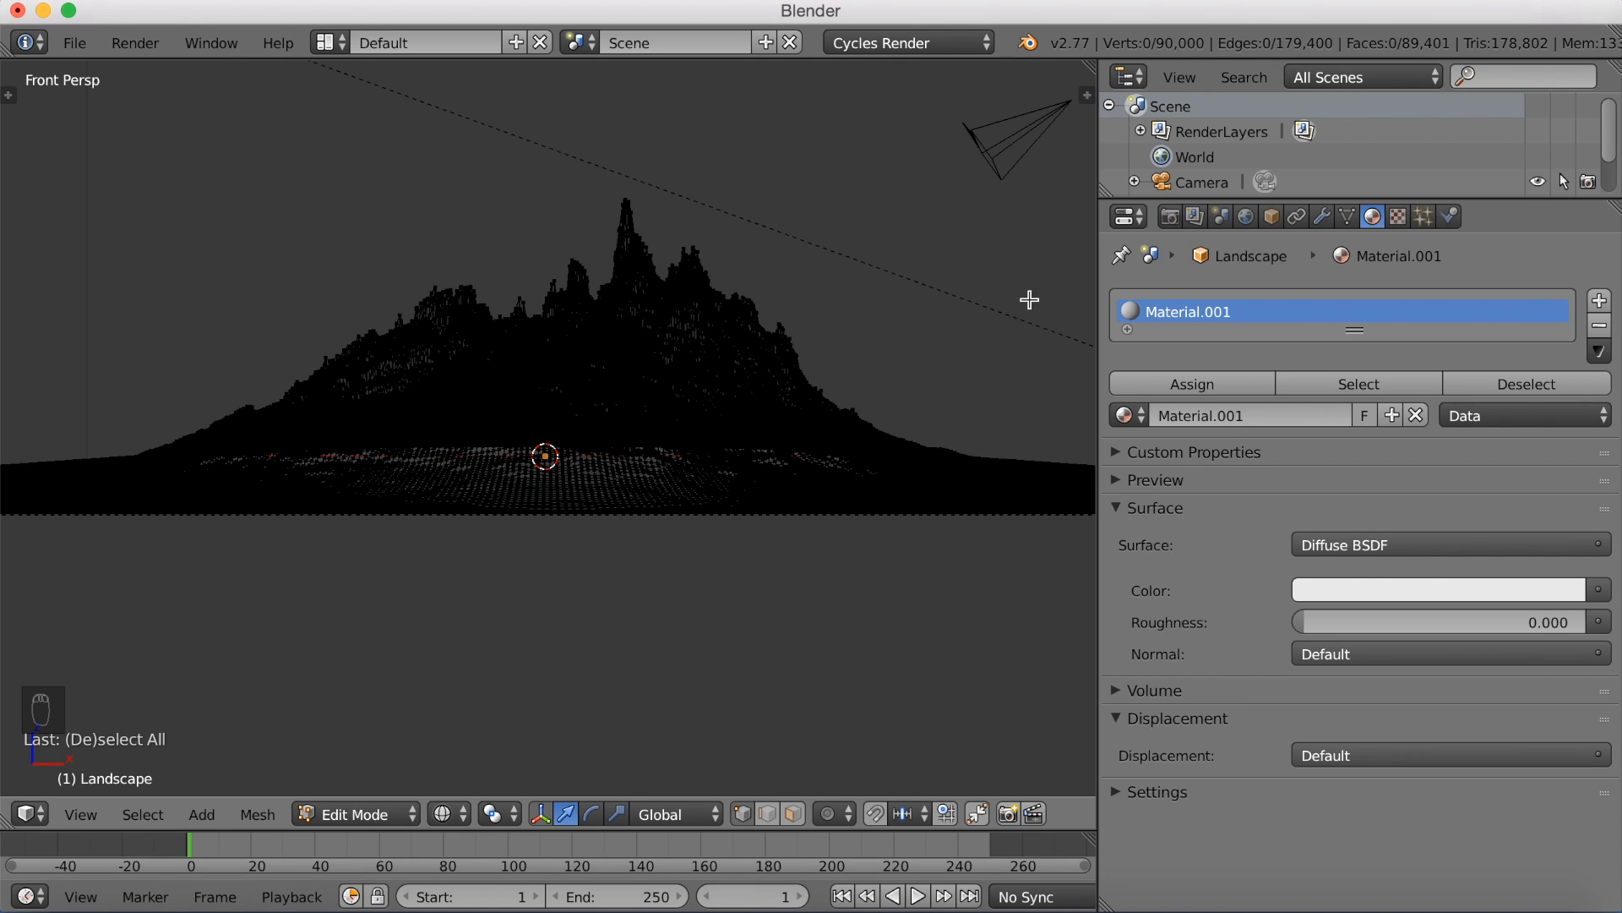
# Step: Add a second material slot to the landscape with a new grey Diffuse BSDF material, hex color 868686
pyautogui.click(1600, 302)
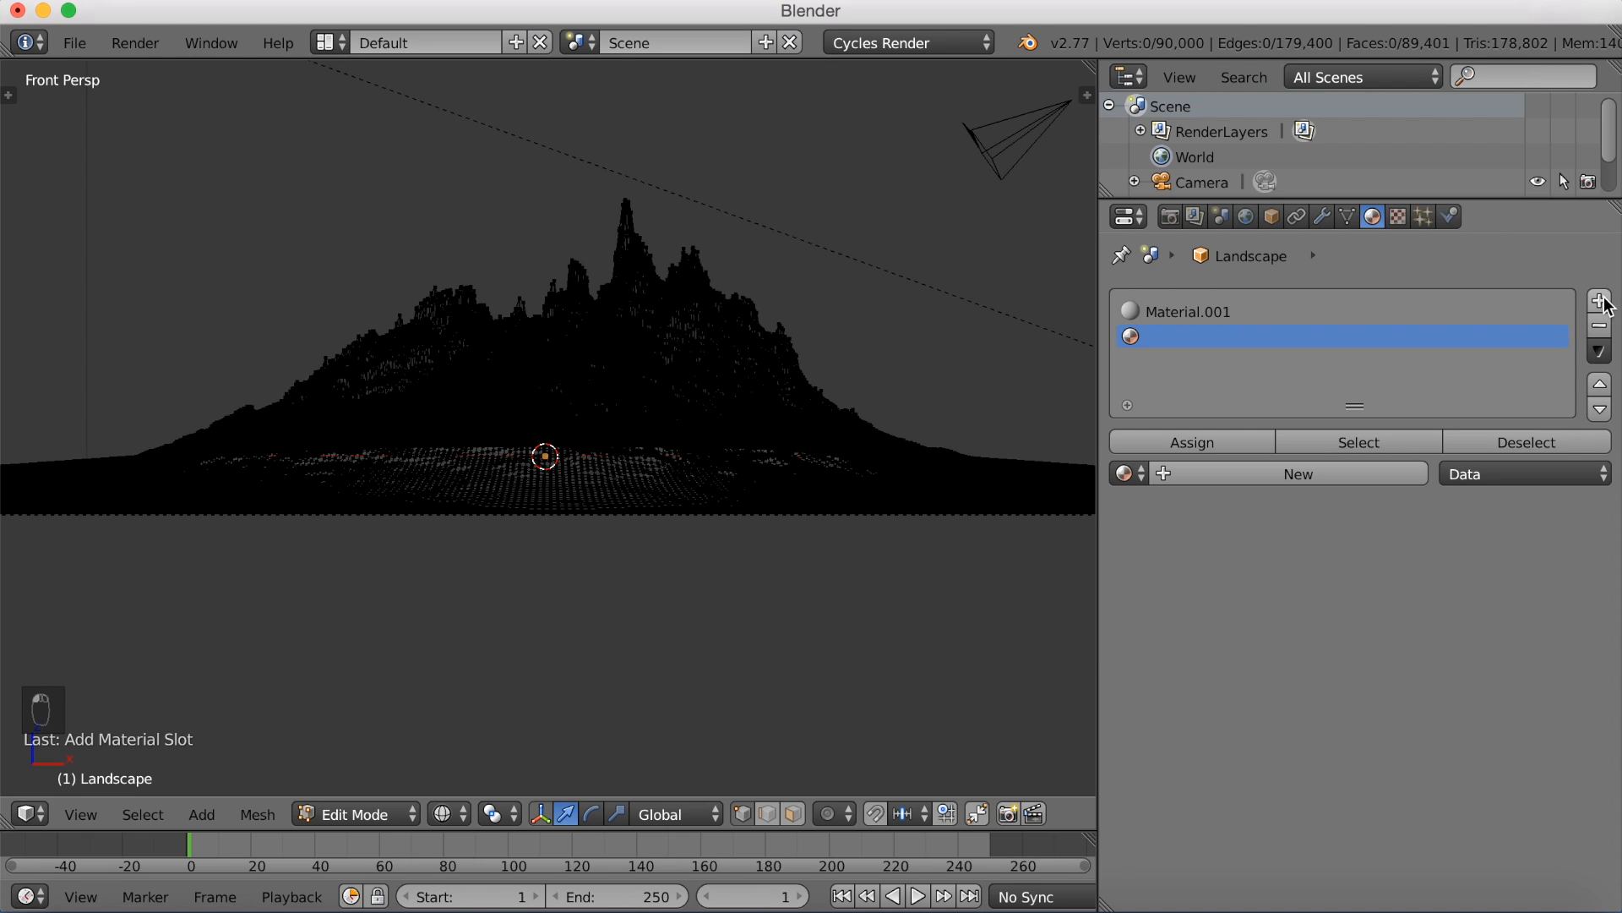
pyautogui.click(1190, 482)
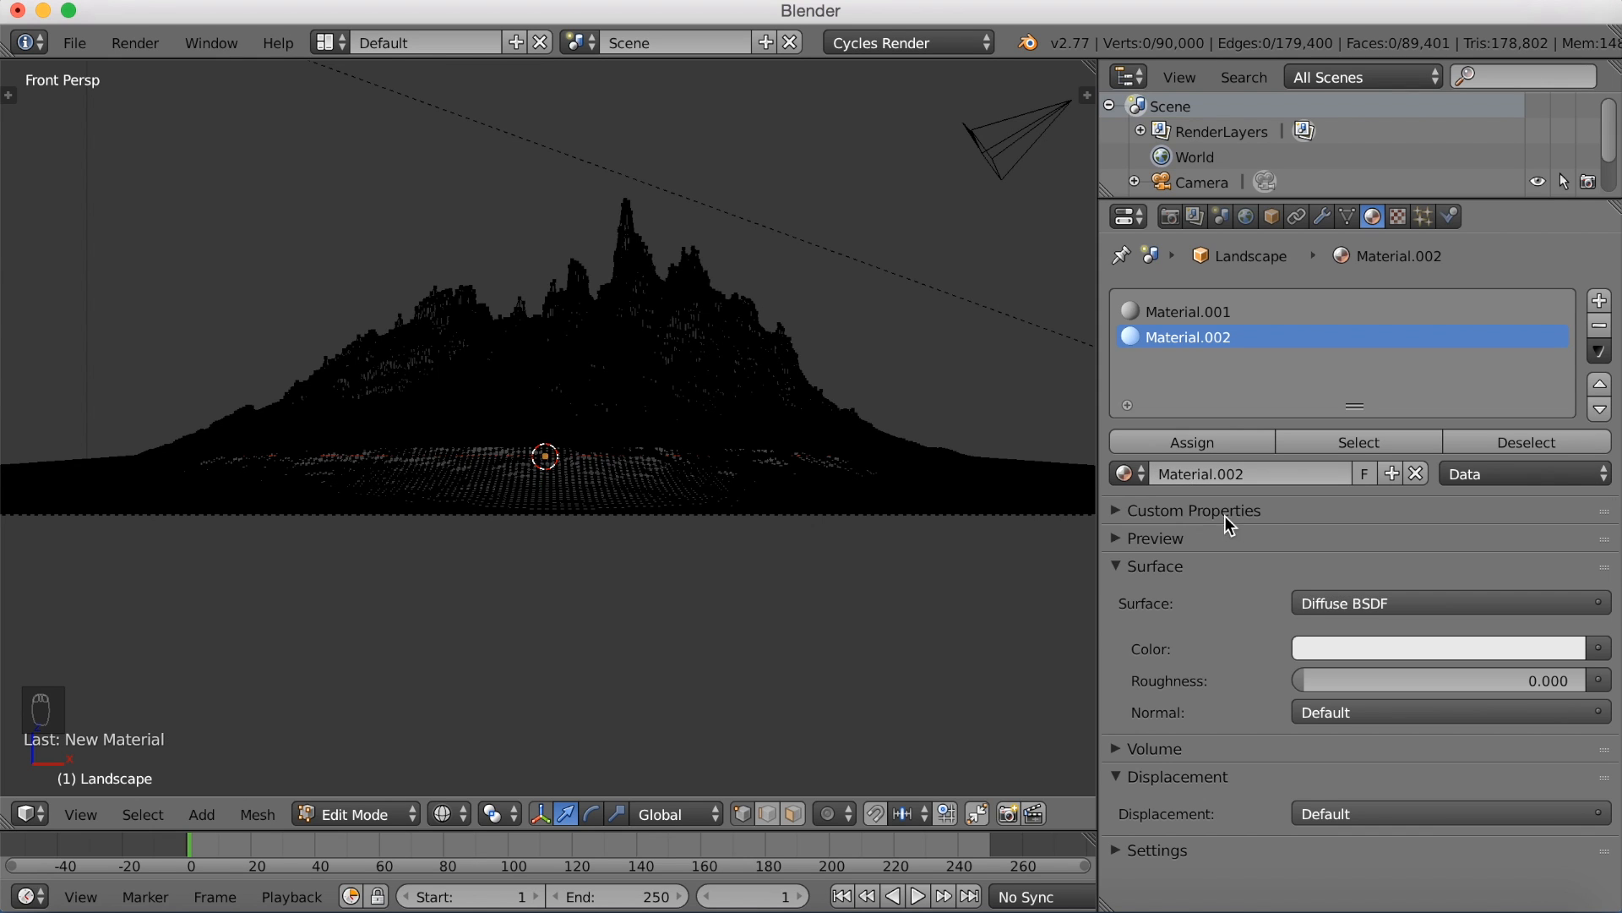
pyautogui.click(1312, 649)
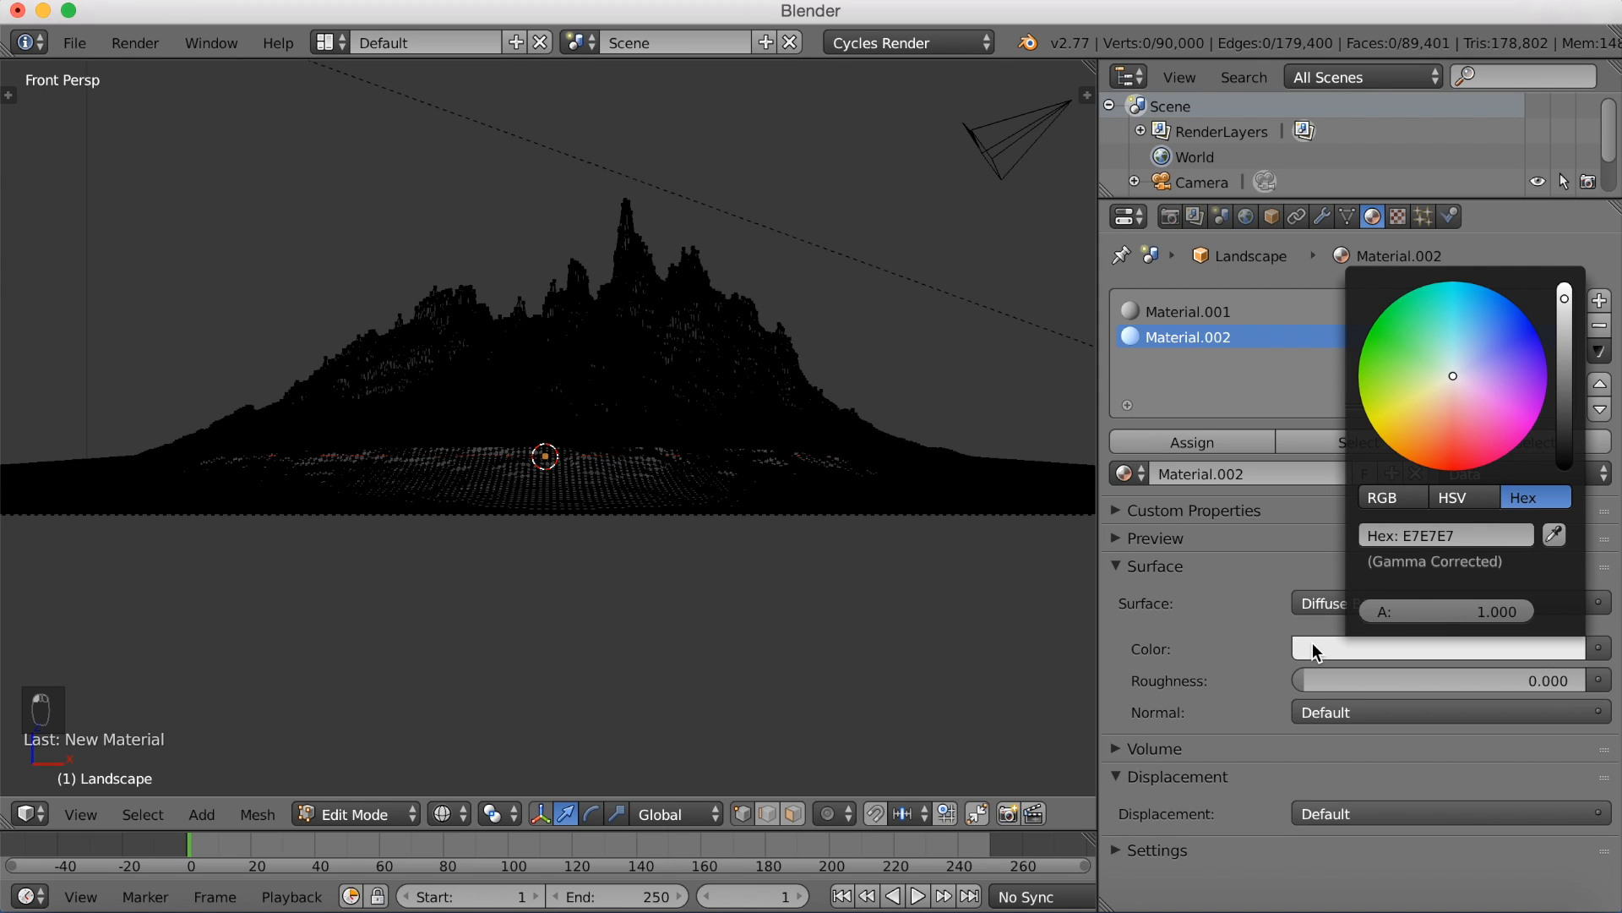
pyautogui.click(1470, 533)
pyautogui.press('BackSpace')
pyautogui.write('868')
pyautogui.write('68')
pyautogui.write('6')
pyautogui.press('Return')
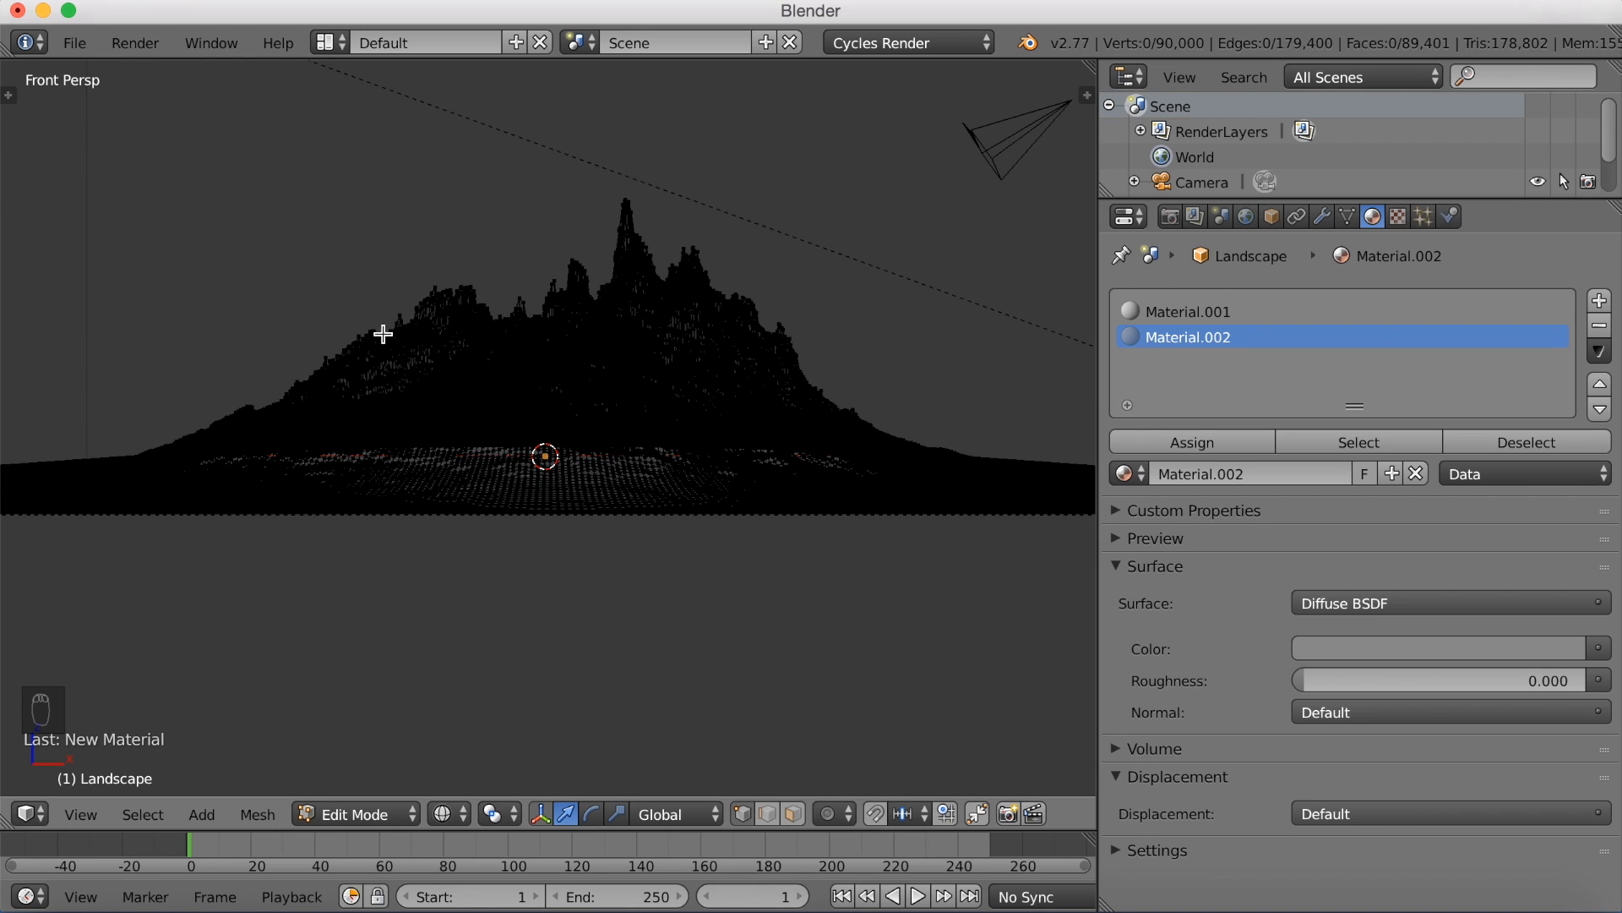
# Step: In face select mode, border-select the mountain's middle band between its foot and the highest peaks, and assign the grey material to it
pyautogui.click(795, 814)
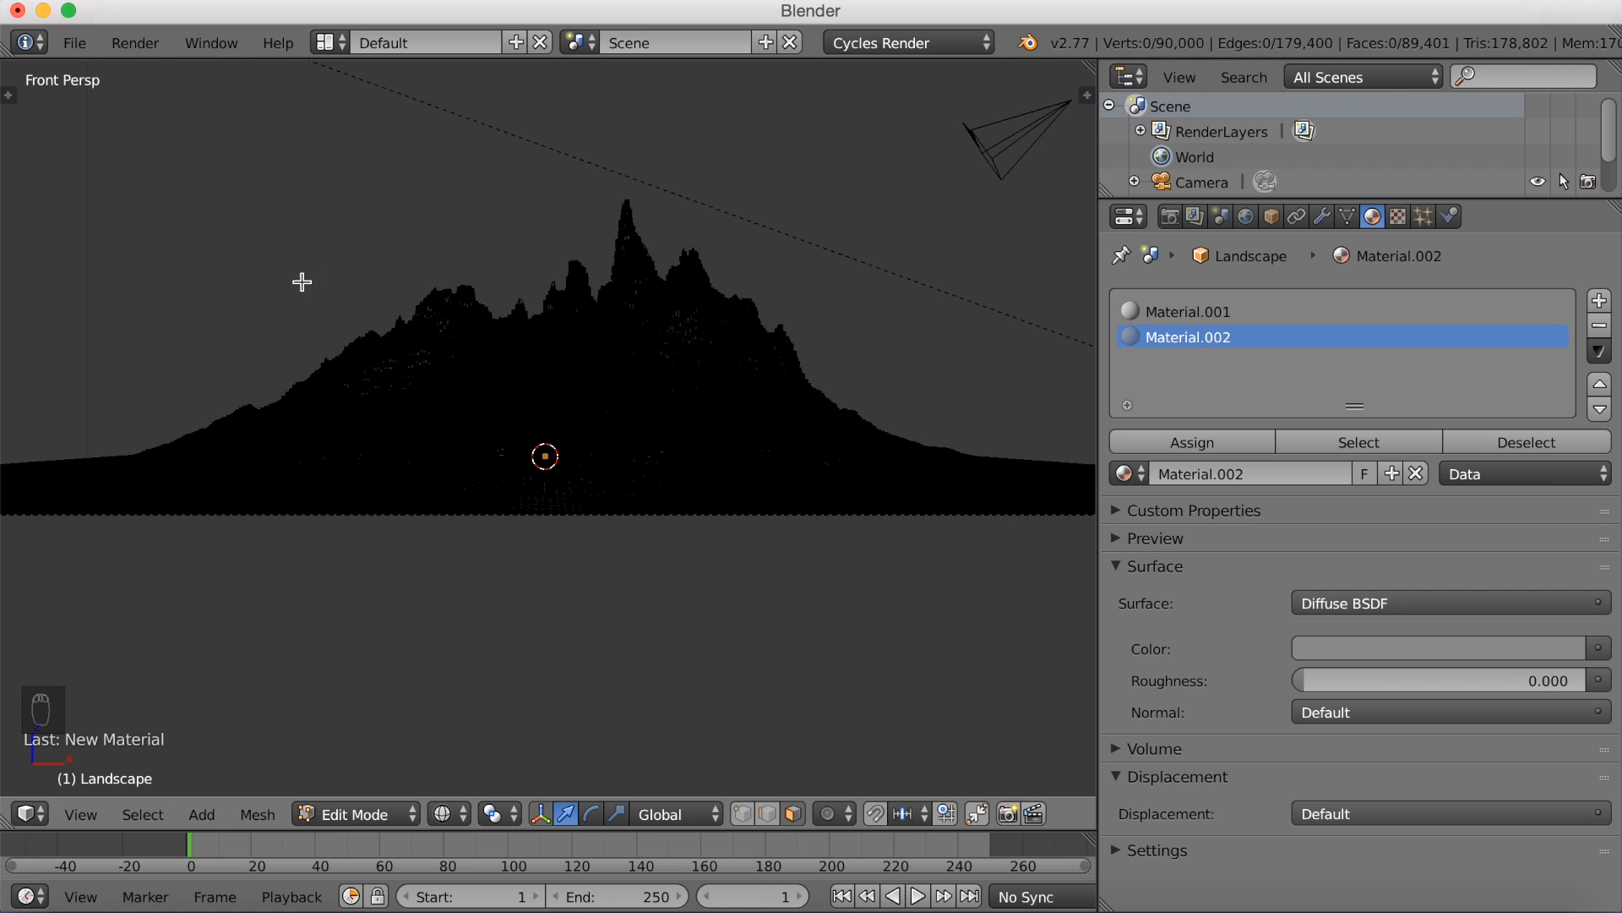
pyautogui.press('b')
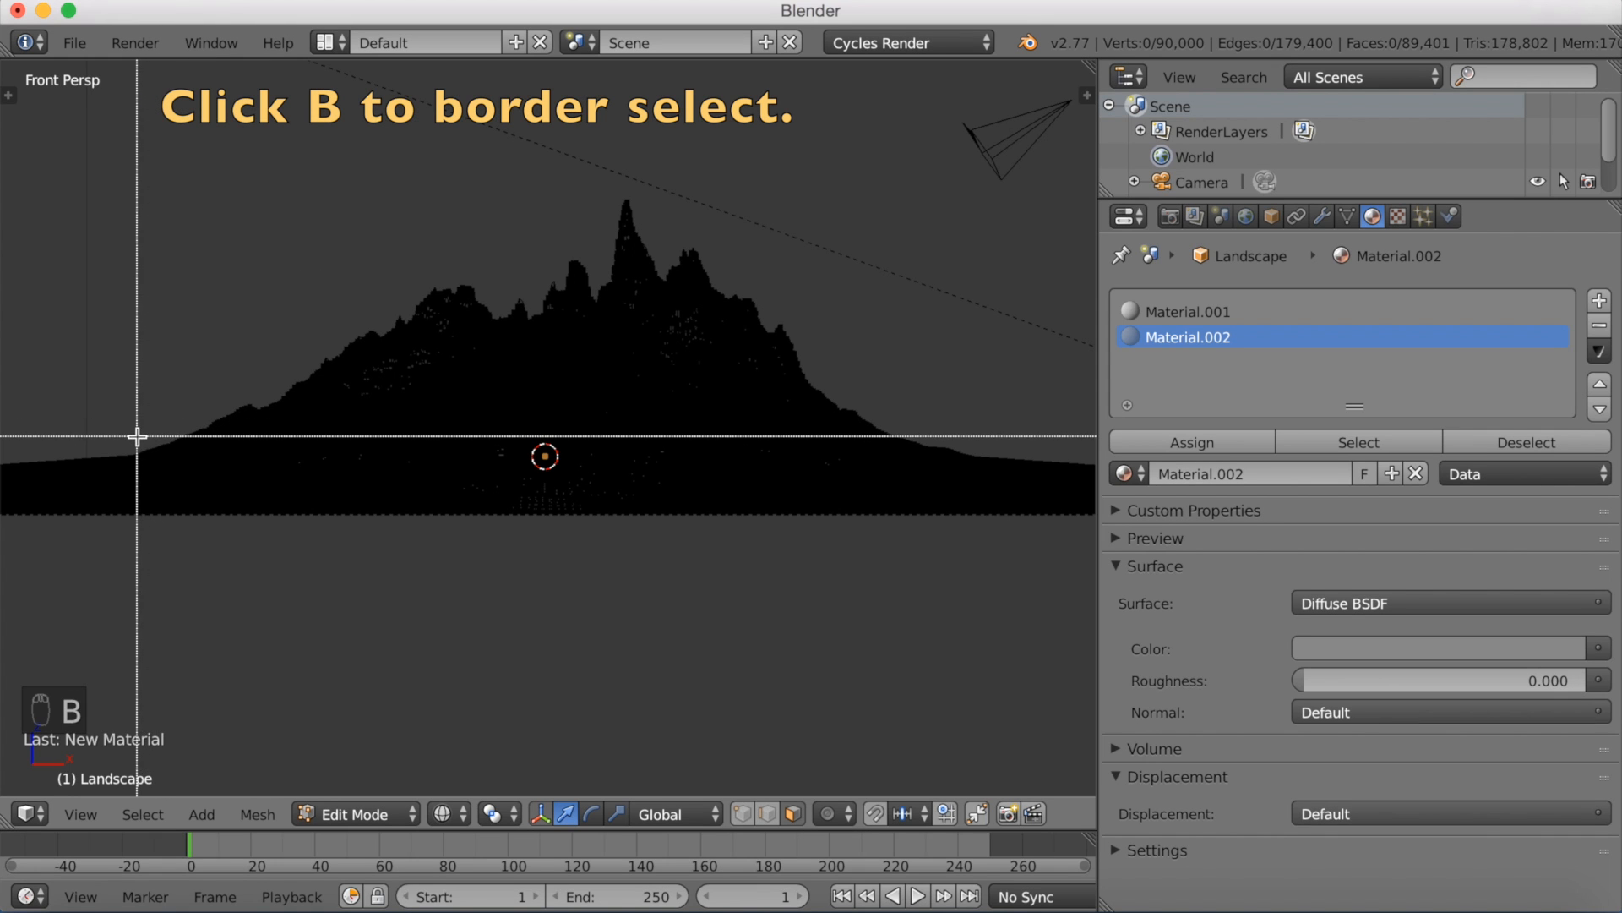
pyautogui.moveTo(125, 438); pyautogui.dragTo(235, 365)
pyautogui.moveTo(374, 348); pyautogui.dragTo(1046, 280)
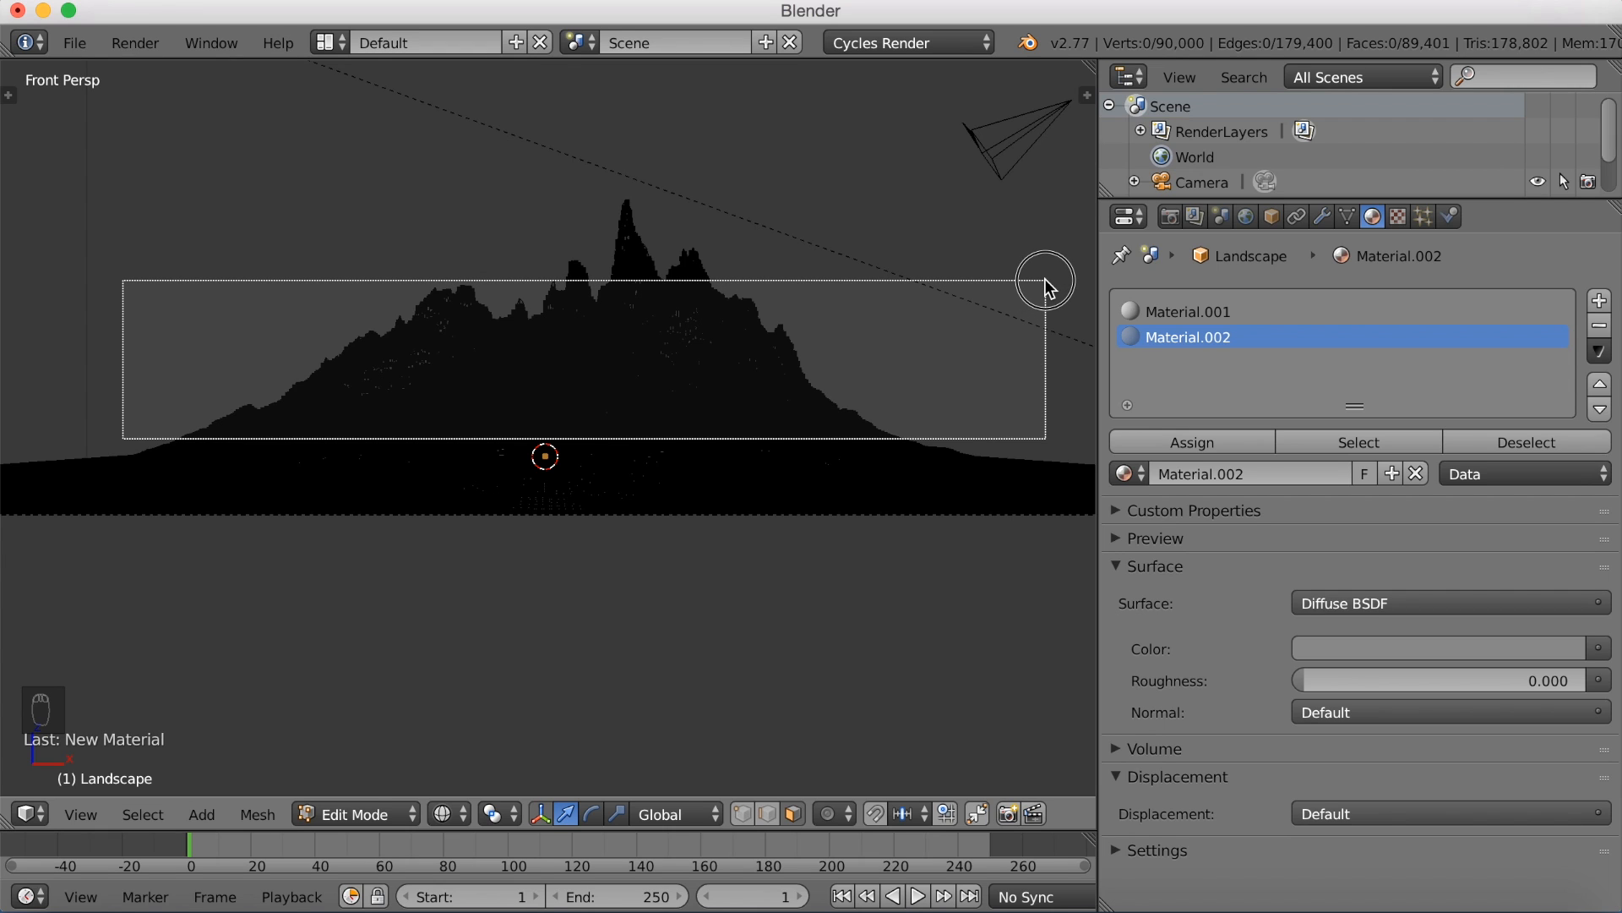
pyautogui.moveTo(1045, 279); pyautogui.dragTo(1046, 281)
pyautogui.moveTo(942, 402); pyautogui.dragTo(794, 409, button='middle')
pyautogui.click(1242, 454)
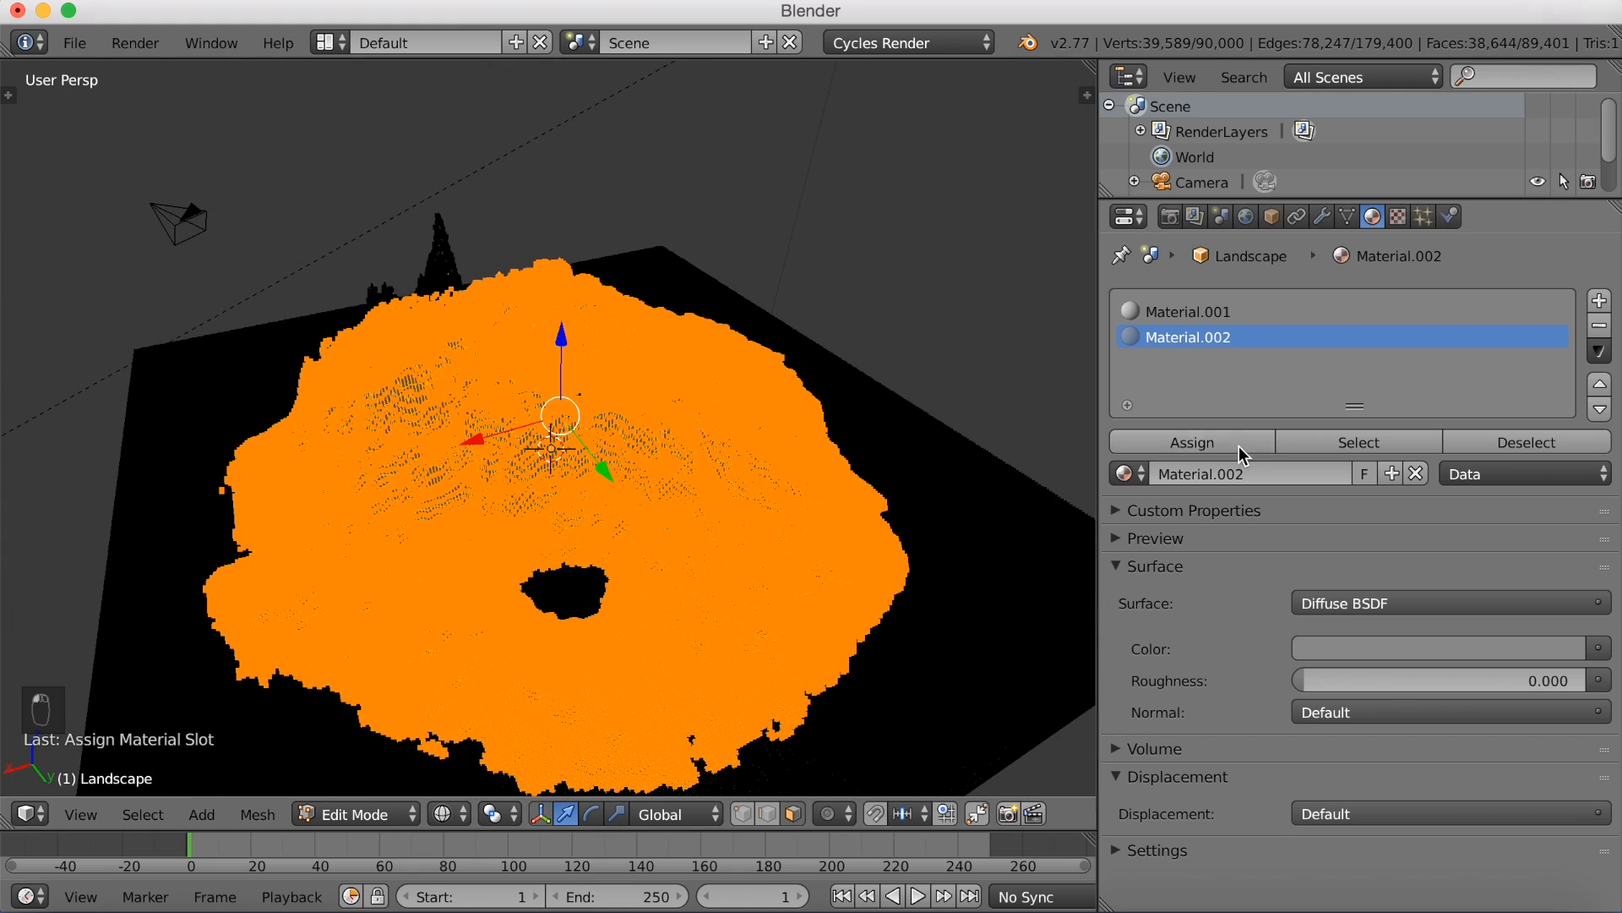
# Step: Preview the grey mountain band in Rendered viewport shading from several angles, then switch to Solid shading
pyautogui.click(428, 811)
pyautogui.click(503, 641)
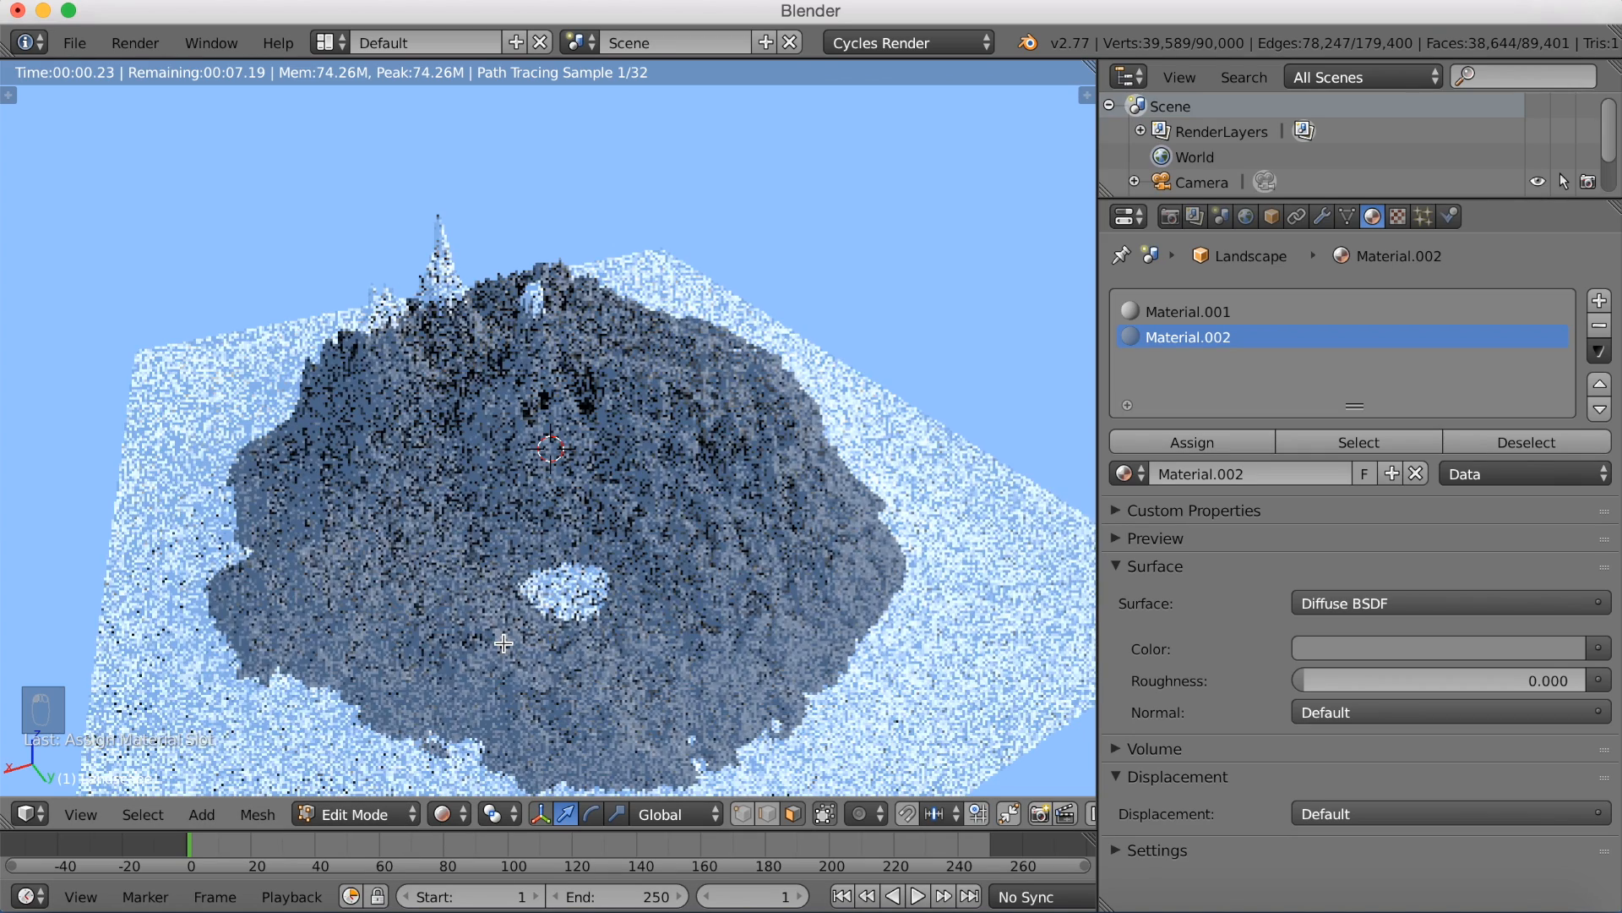
pyautogui.moveTo(477, 600); pyautogui.dragTo(553, 575, button='middle')
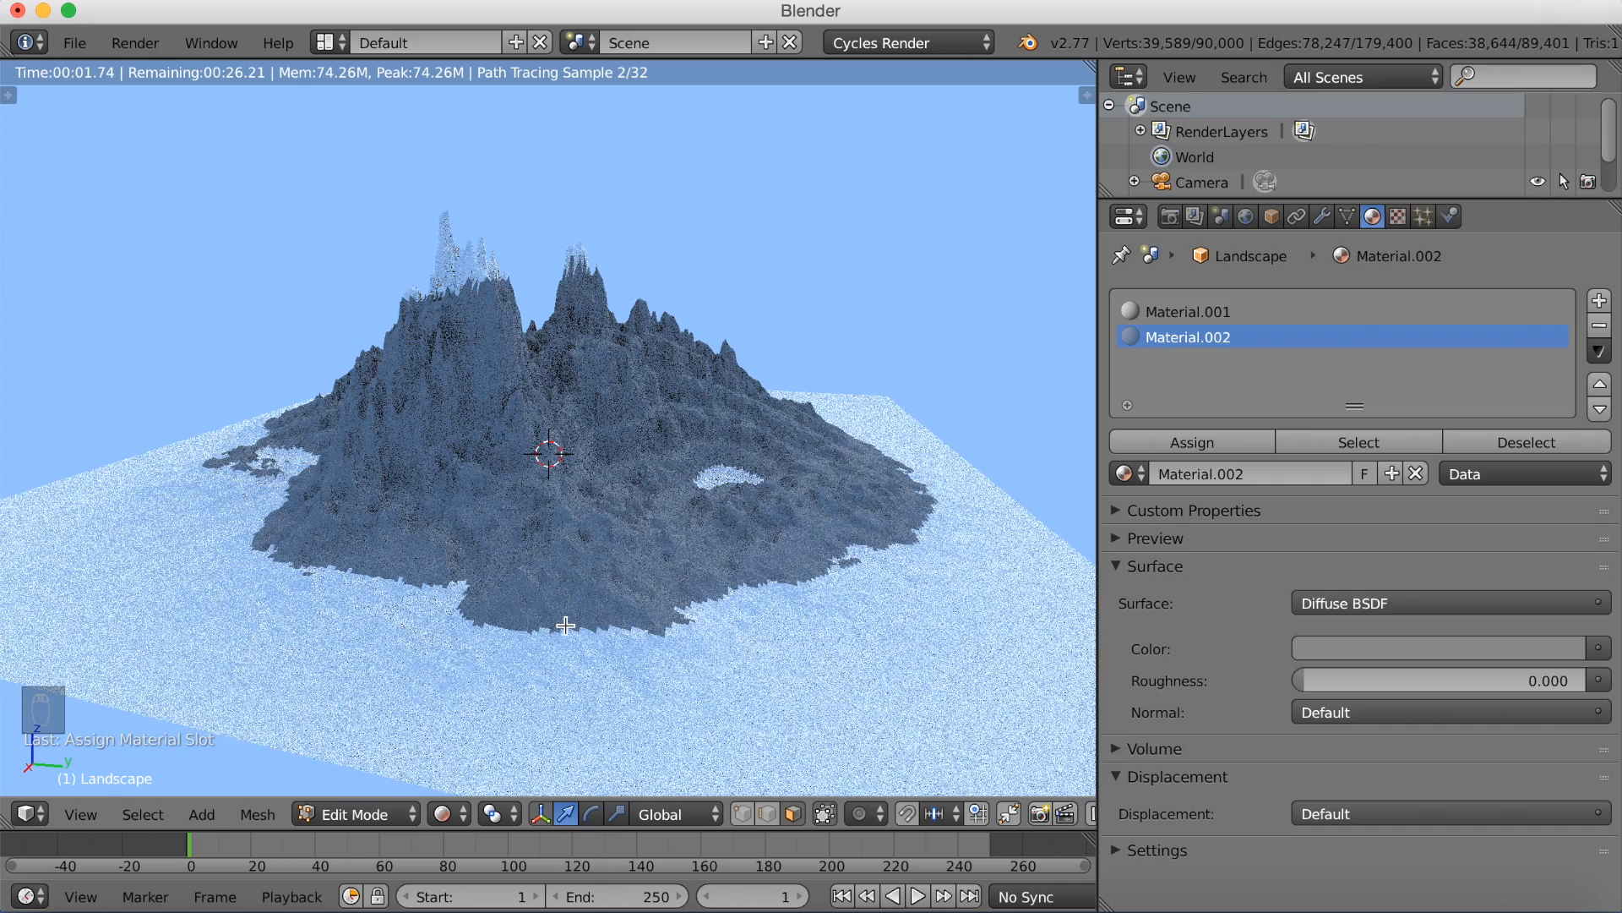
pyautogui.moveTo(598, 598)
pyautogui.mouseDown(button='middle')
pyautogui.moveTo(676, 590)
pyautogui.moveTo(598, 587)
pyautogui.mouseUp(button='middle')
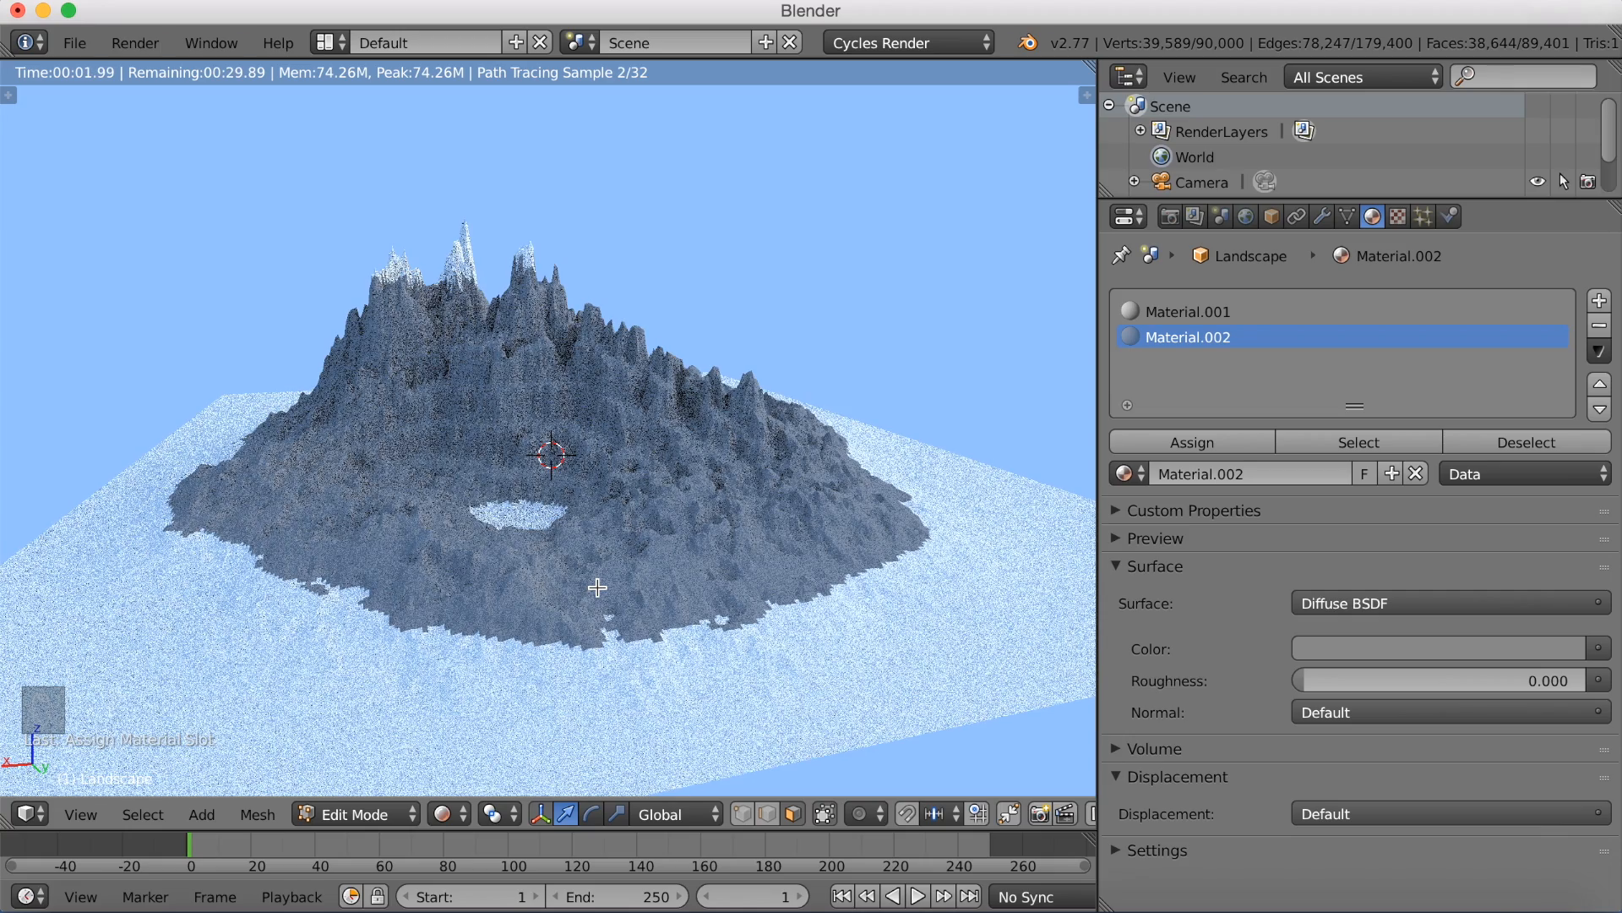
pyautogui.moveTo(597, 587); pyautogui.dragTo(337, 782, button='middle')
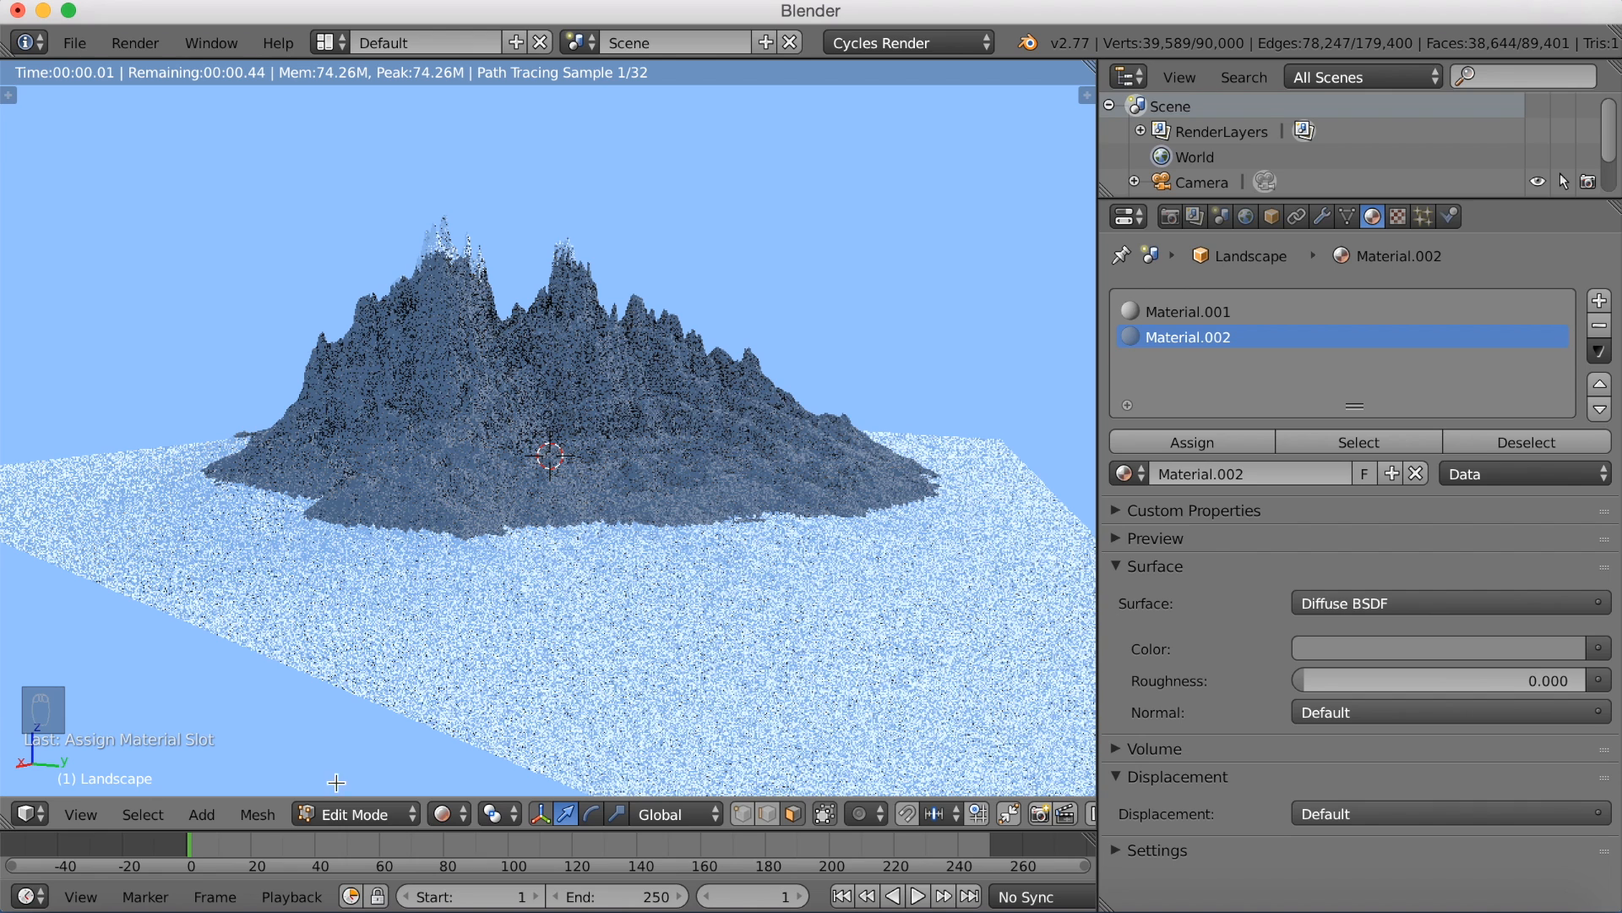
pyautogui.click(461, 816)
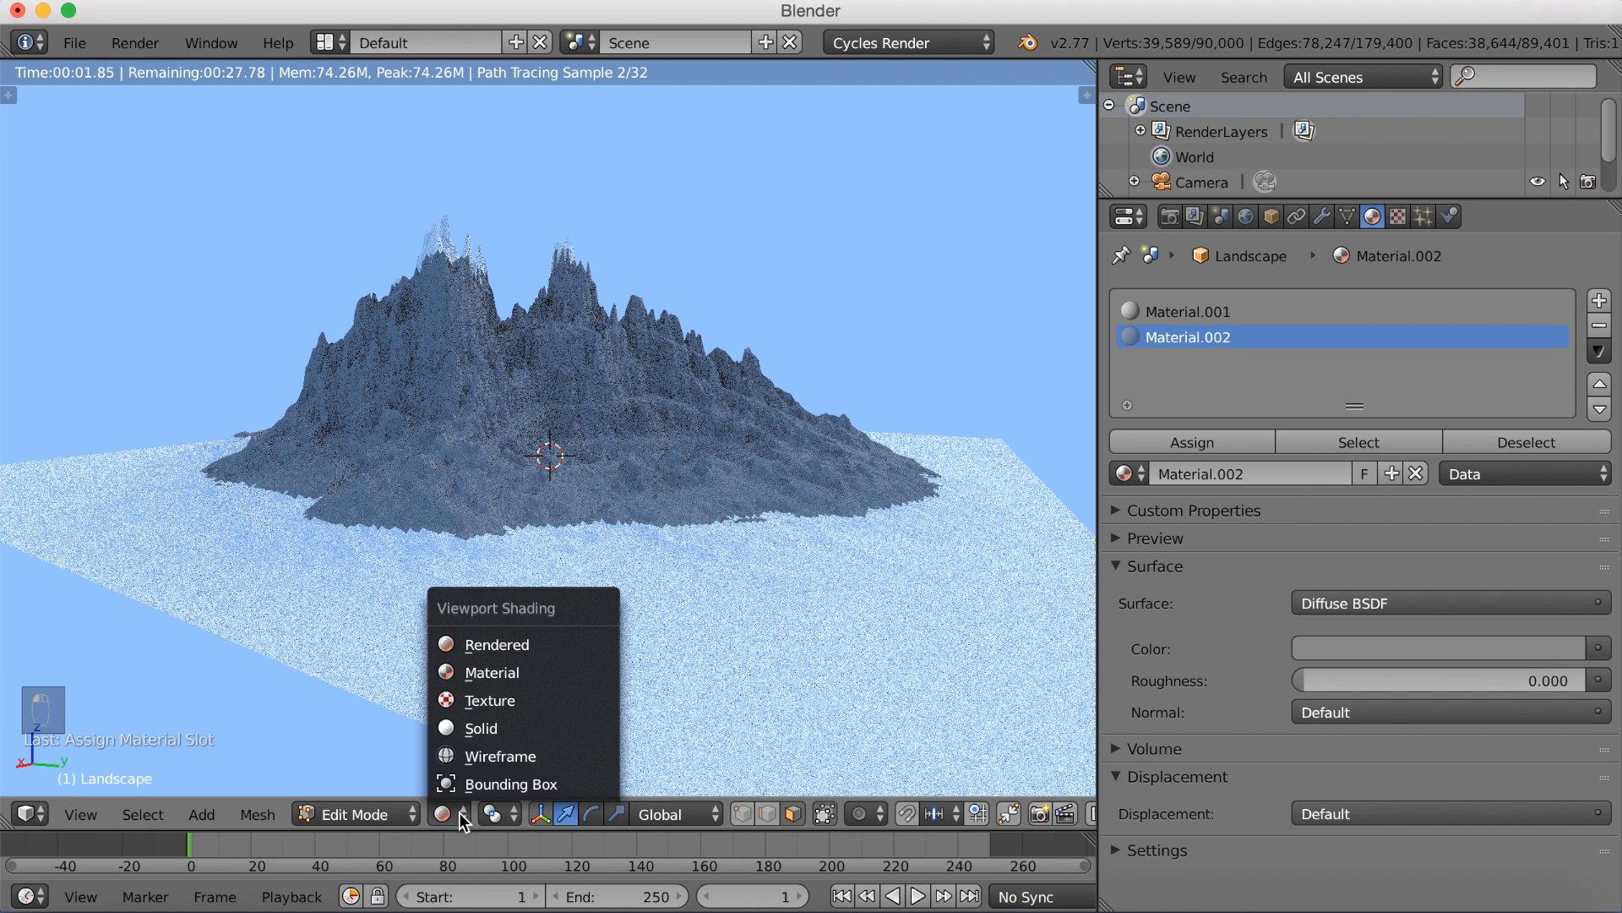
pyautogui.click(481, 728)
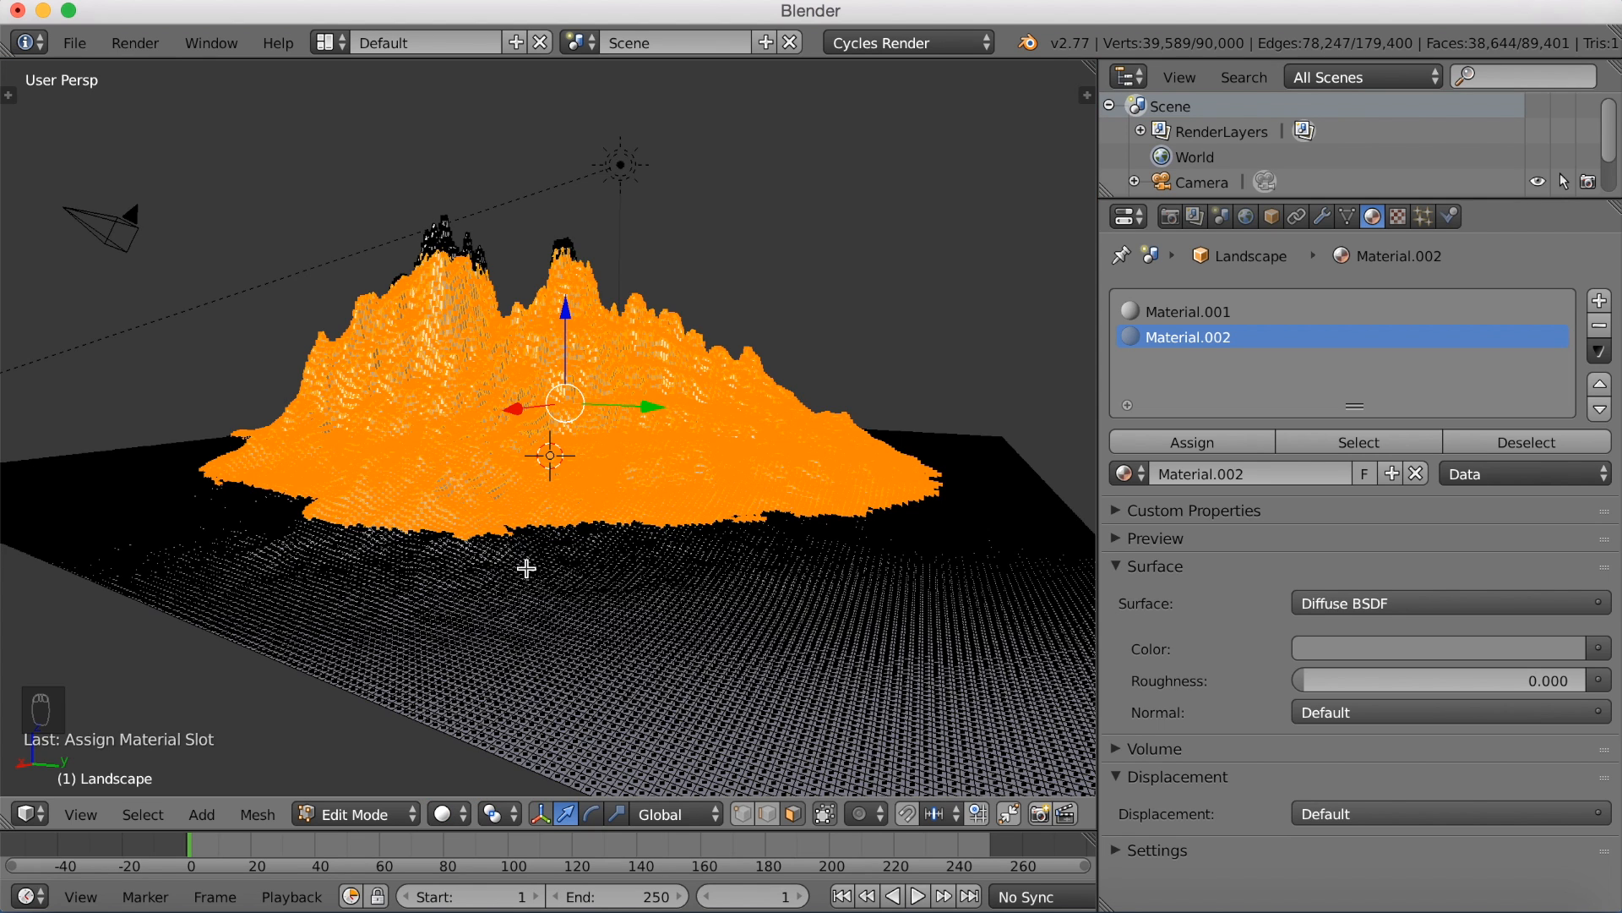
# Step: Return to front view and add a third material slot with a new green material, hex color 368F11
pyautogui.press('KP_1')
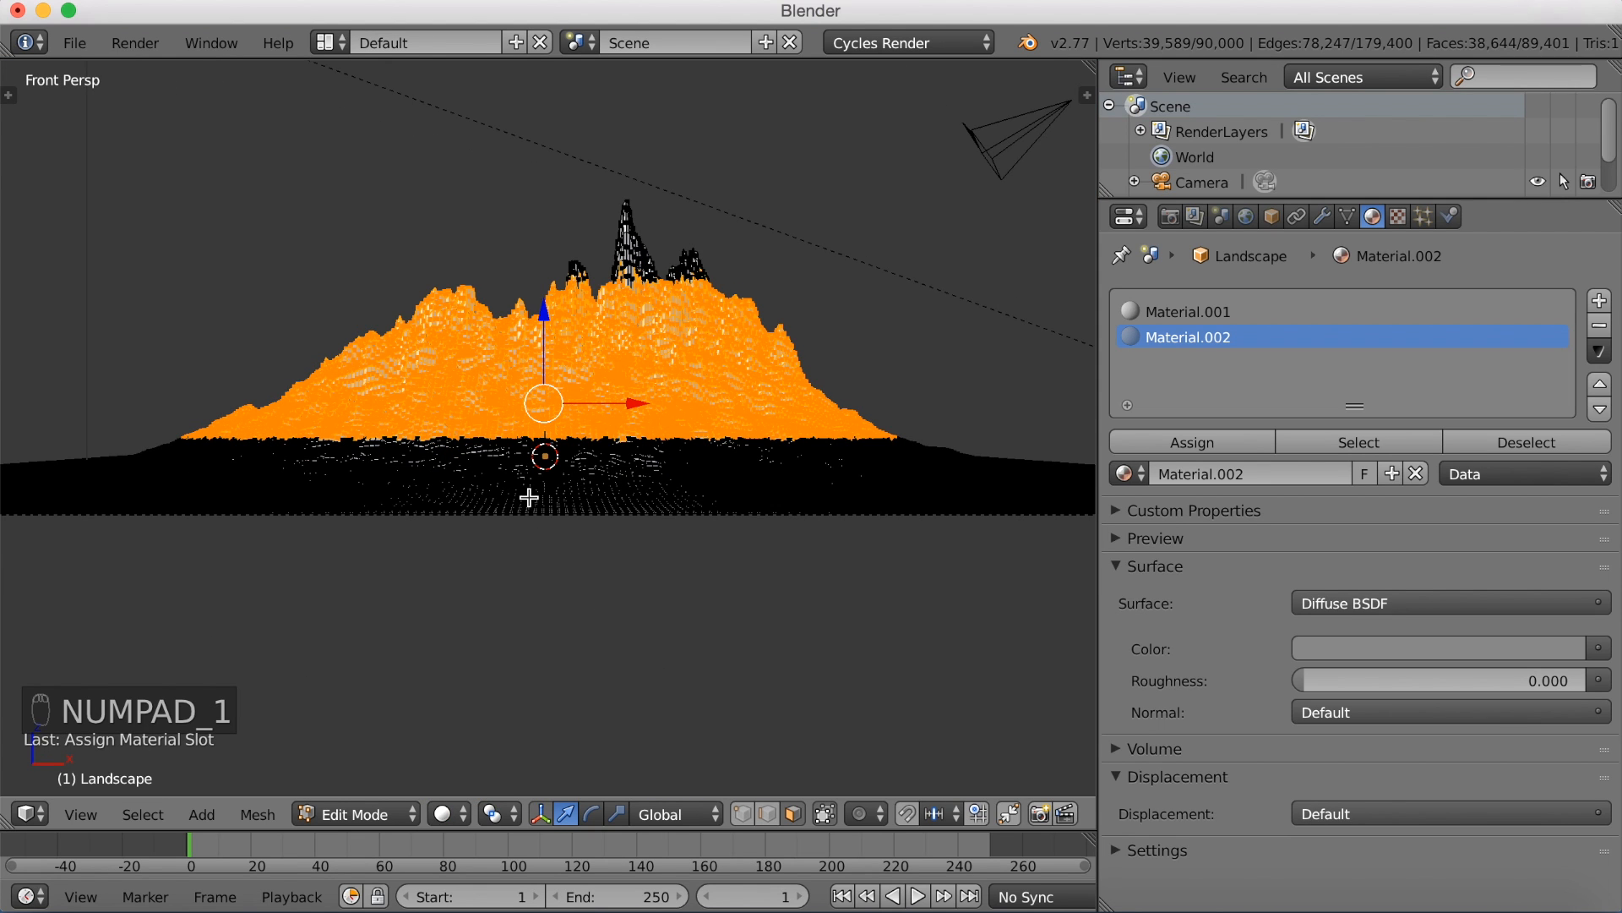
pyautogui.scroll(-1, 498, 494)
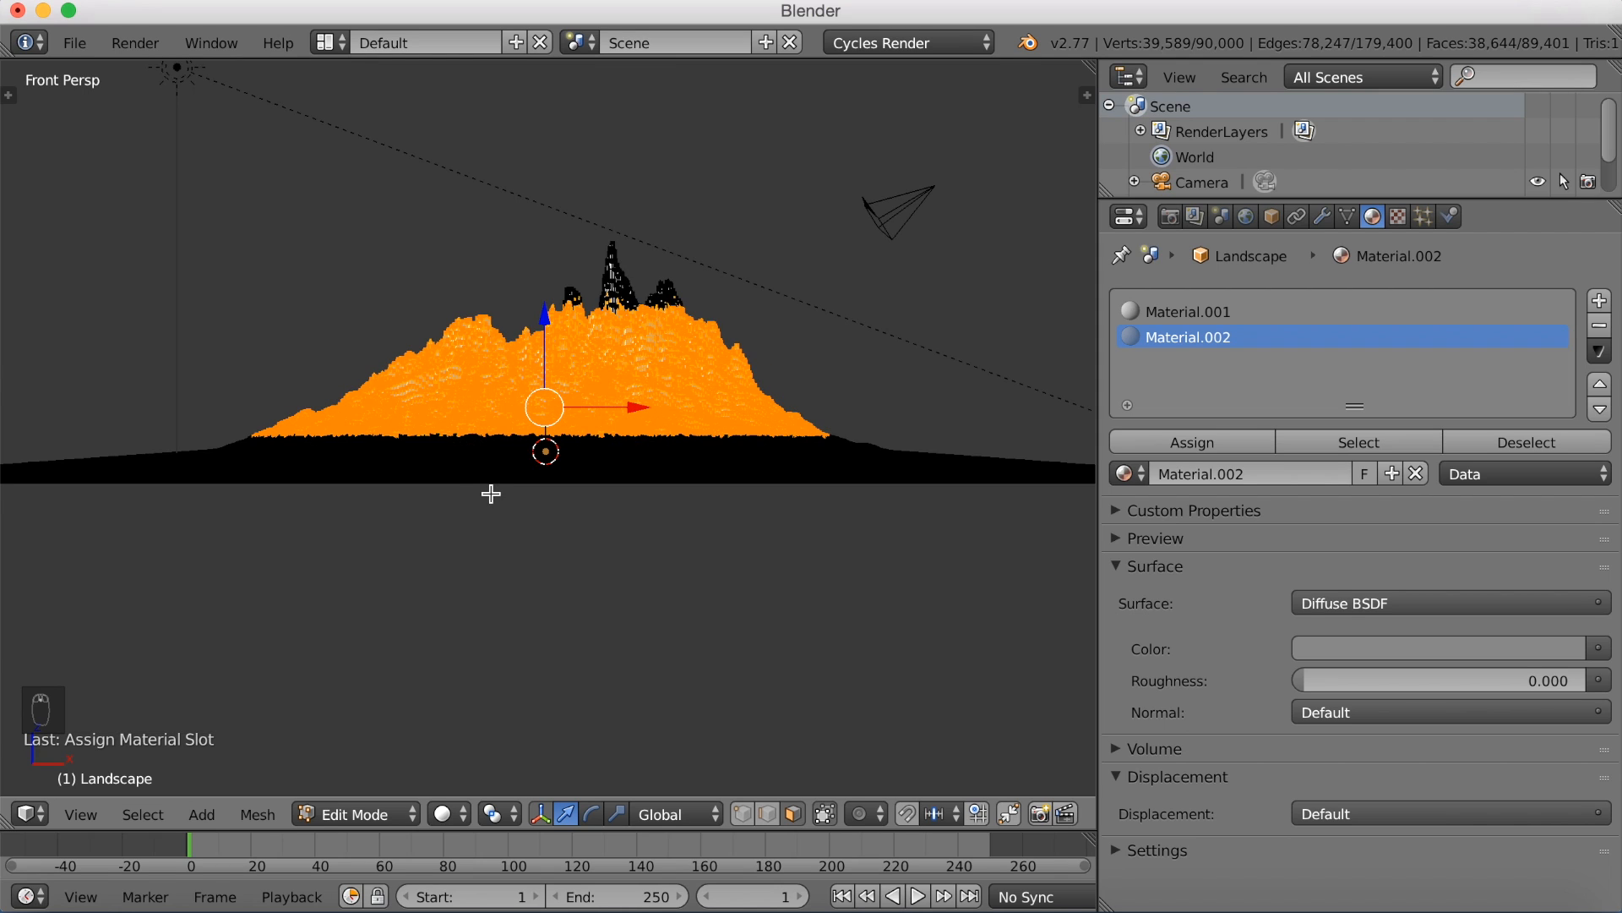
pyautogui.click(1600, 301)
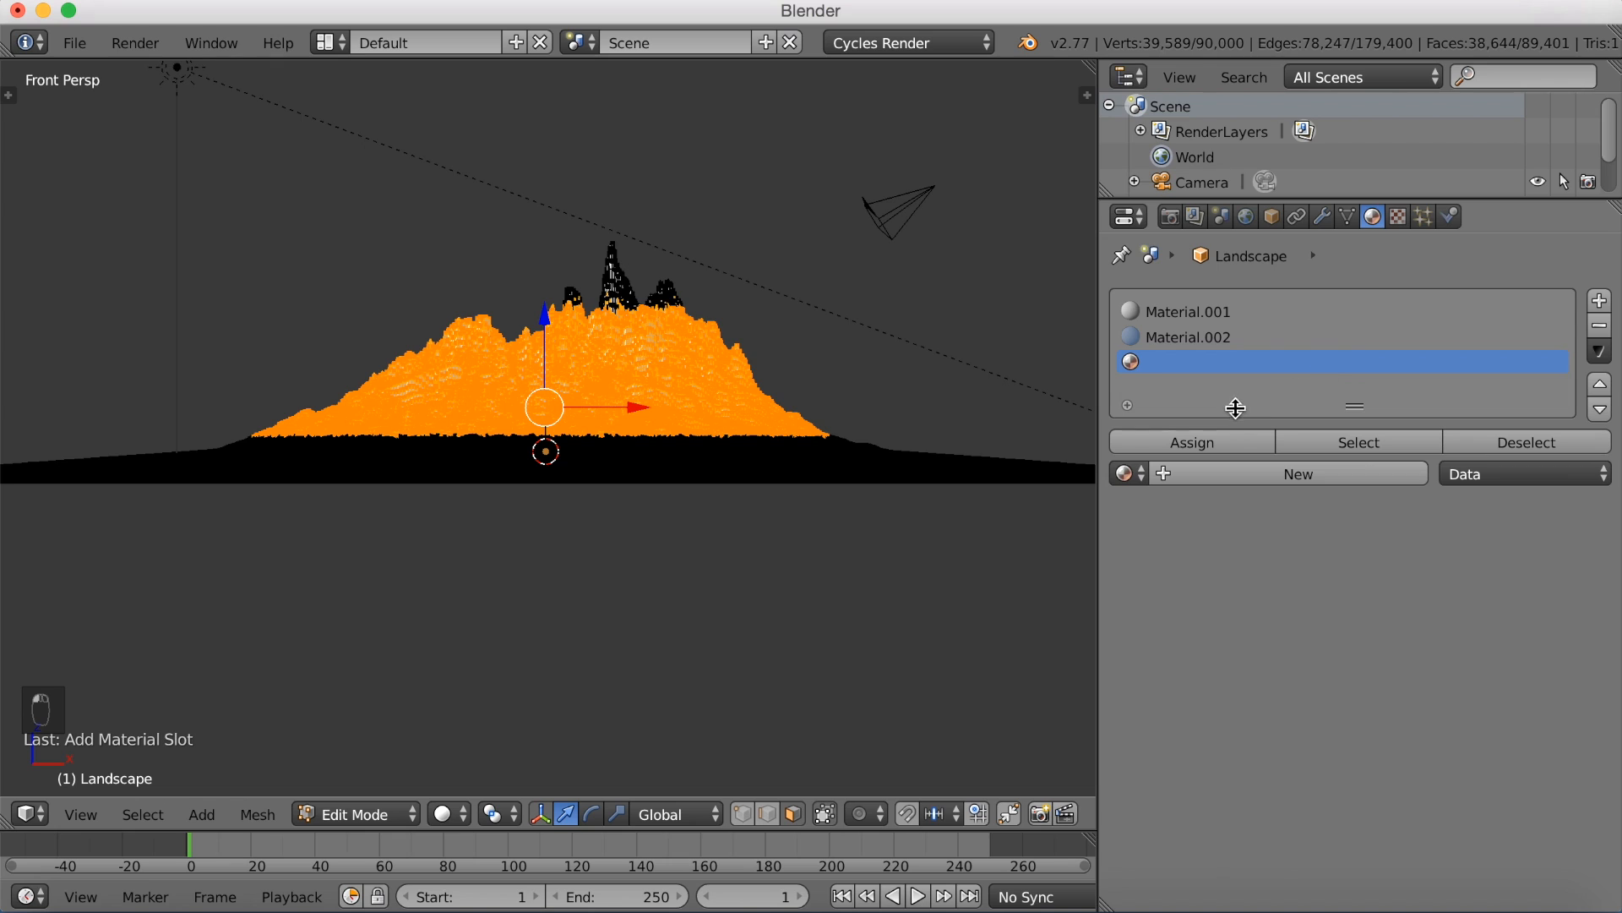
pyautogui.click(1209, 473)
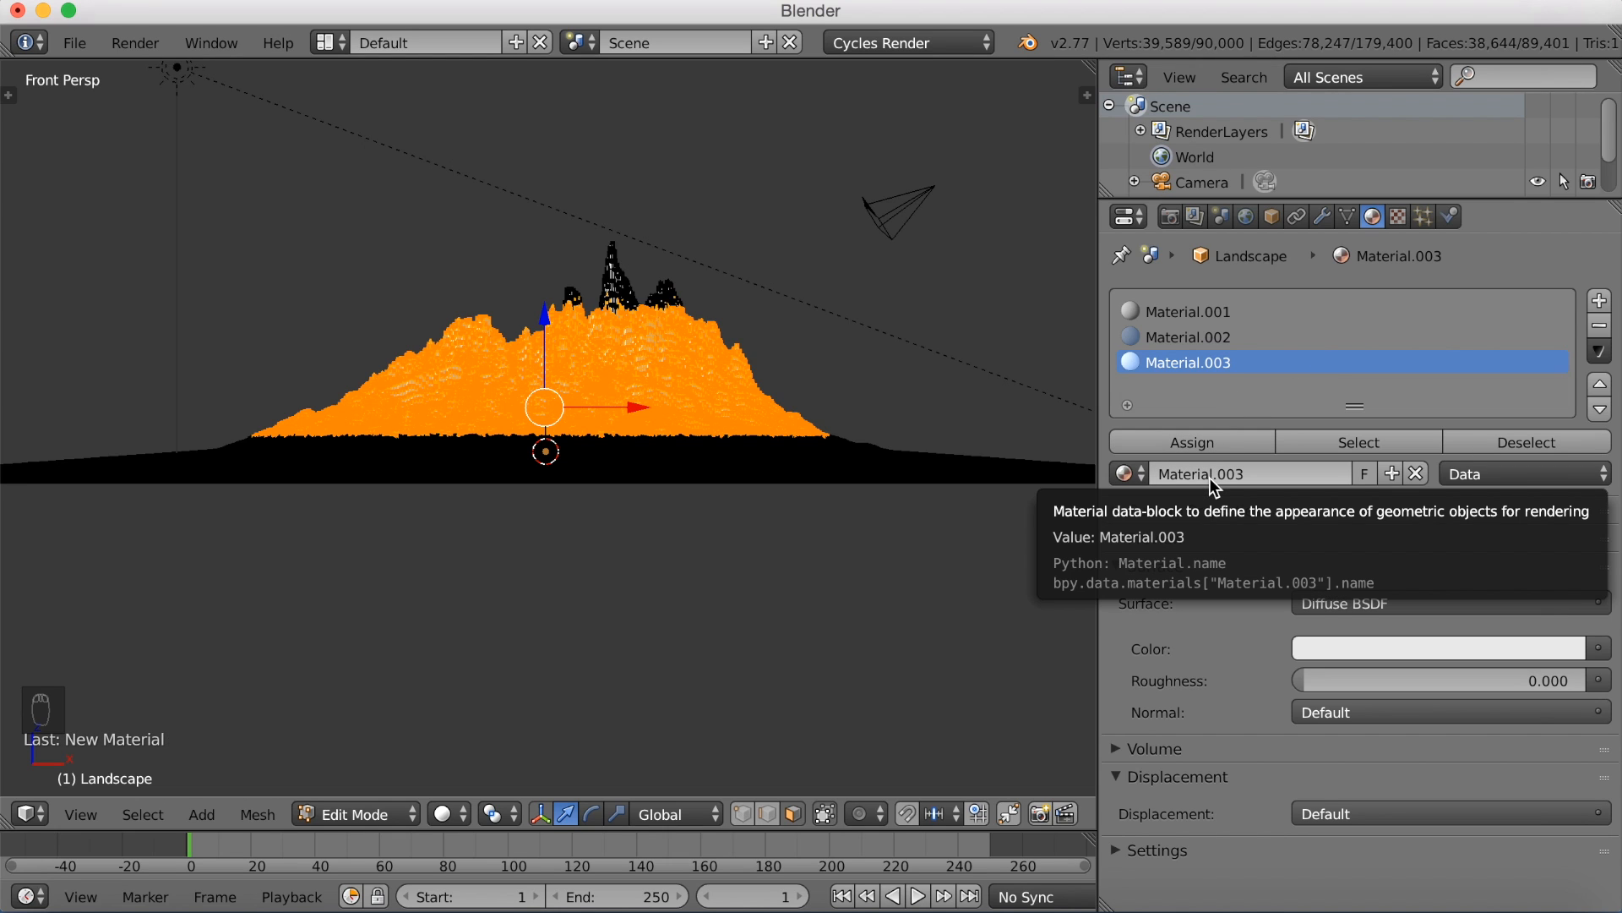
pyautogui.click(1358, 647)
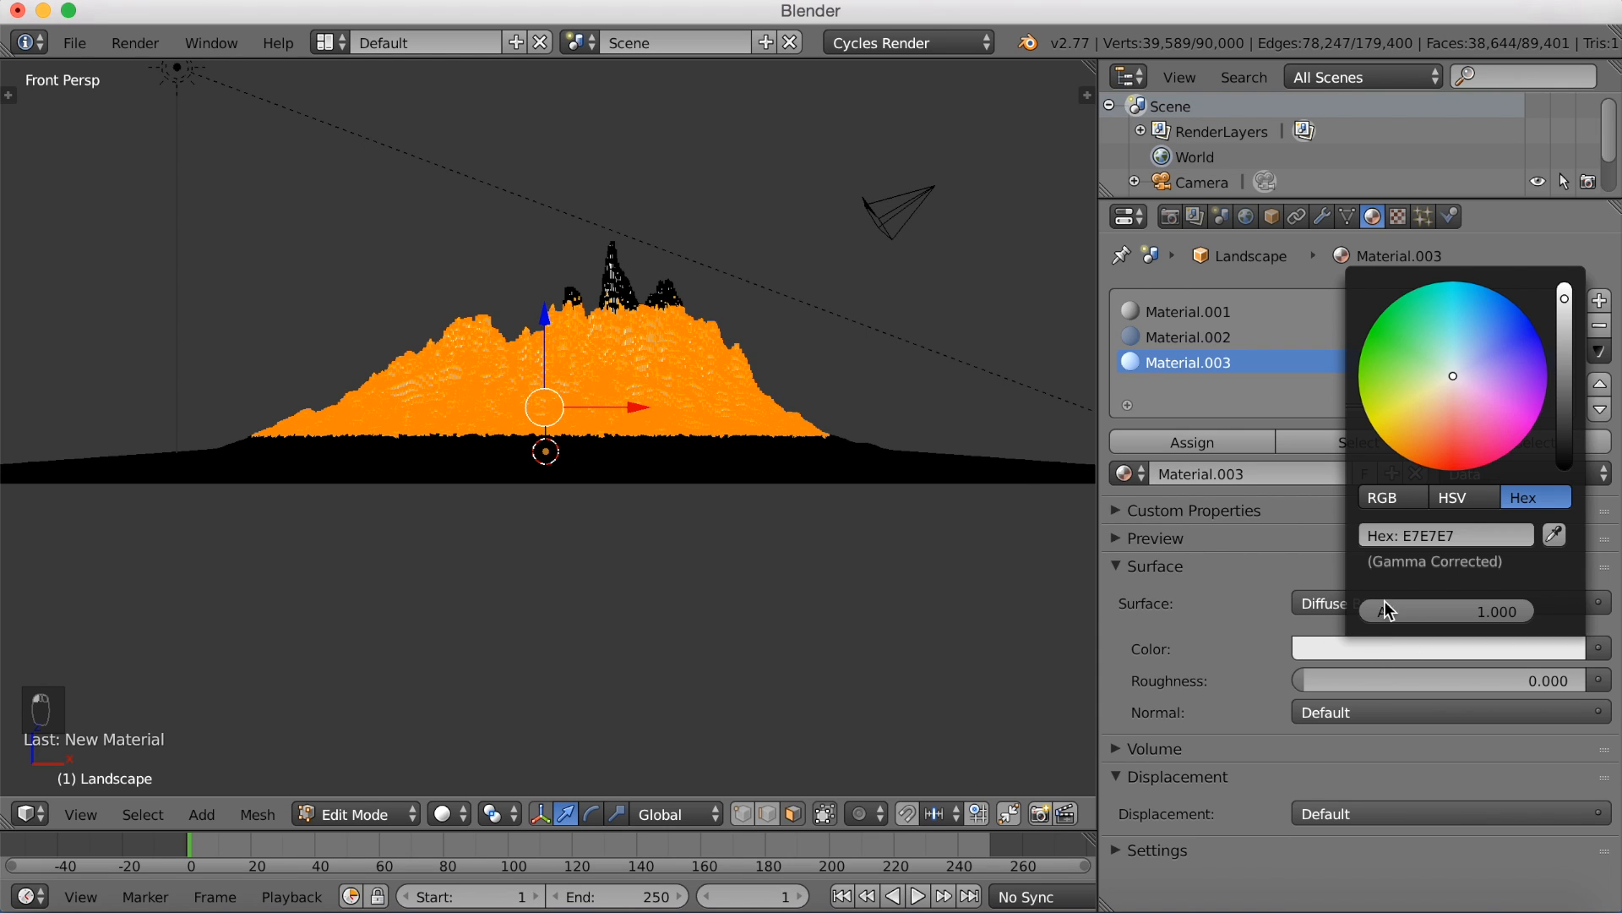
pyautogui.click(1445, 535)
pyautogui.press('BackSpace')
pyautogui.write('11')
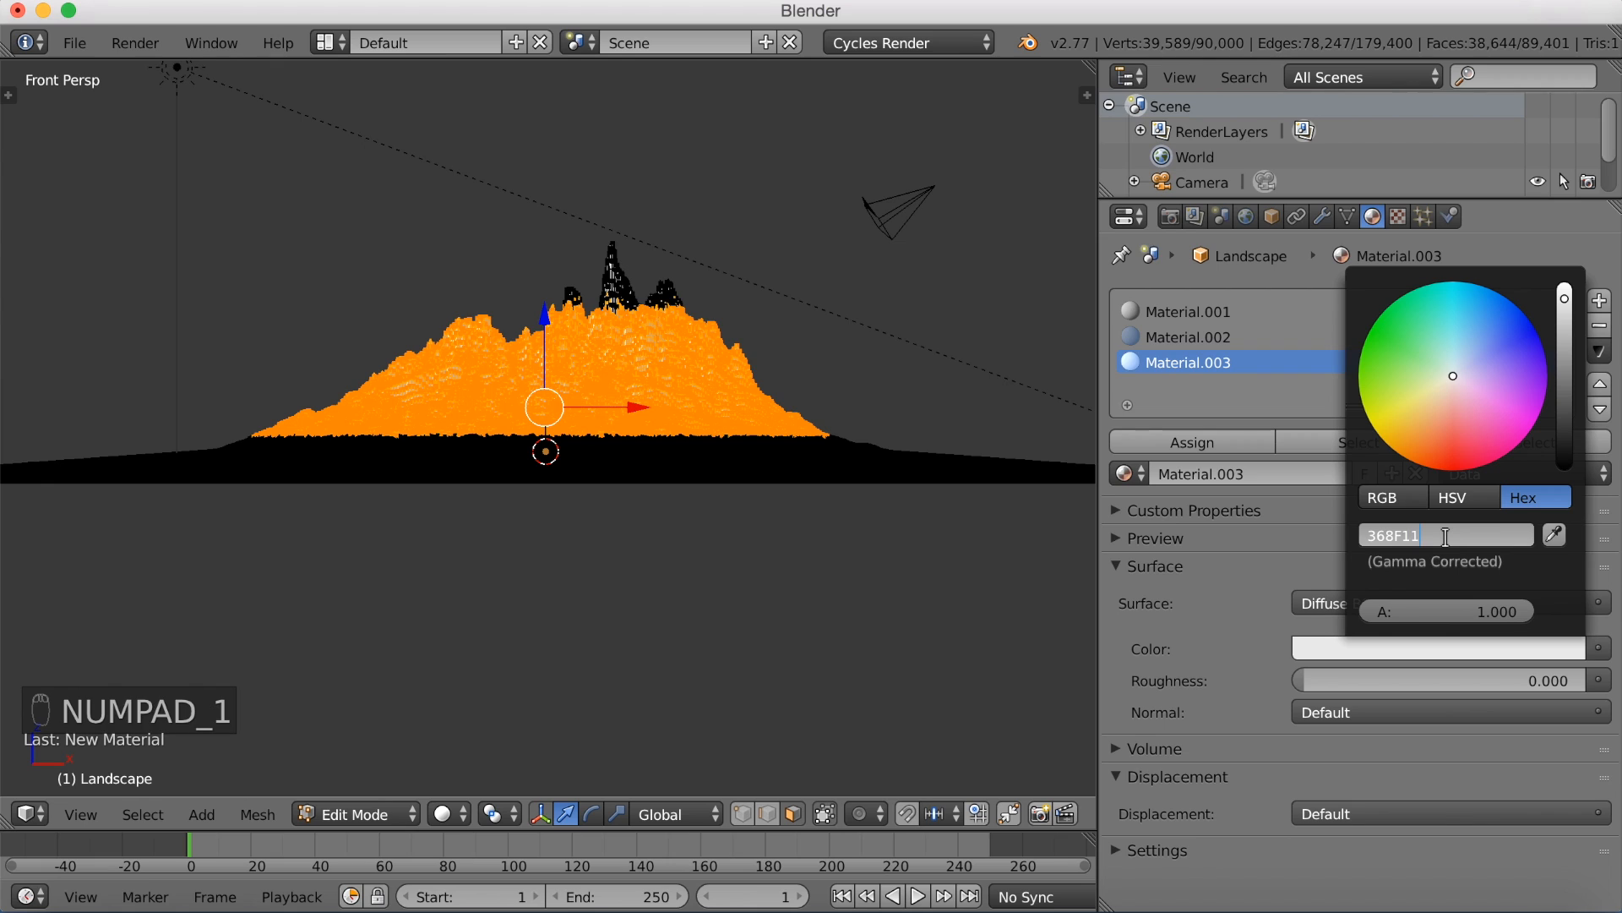
pyautogui.press('Return')
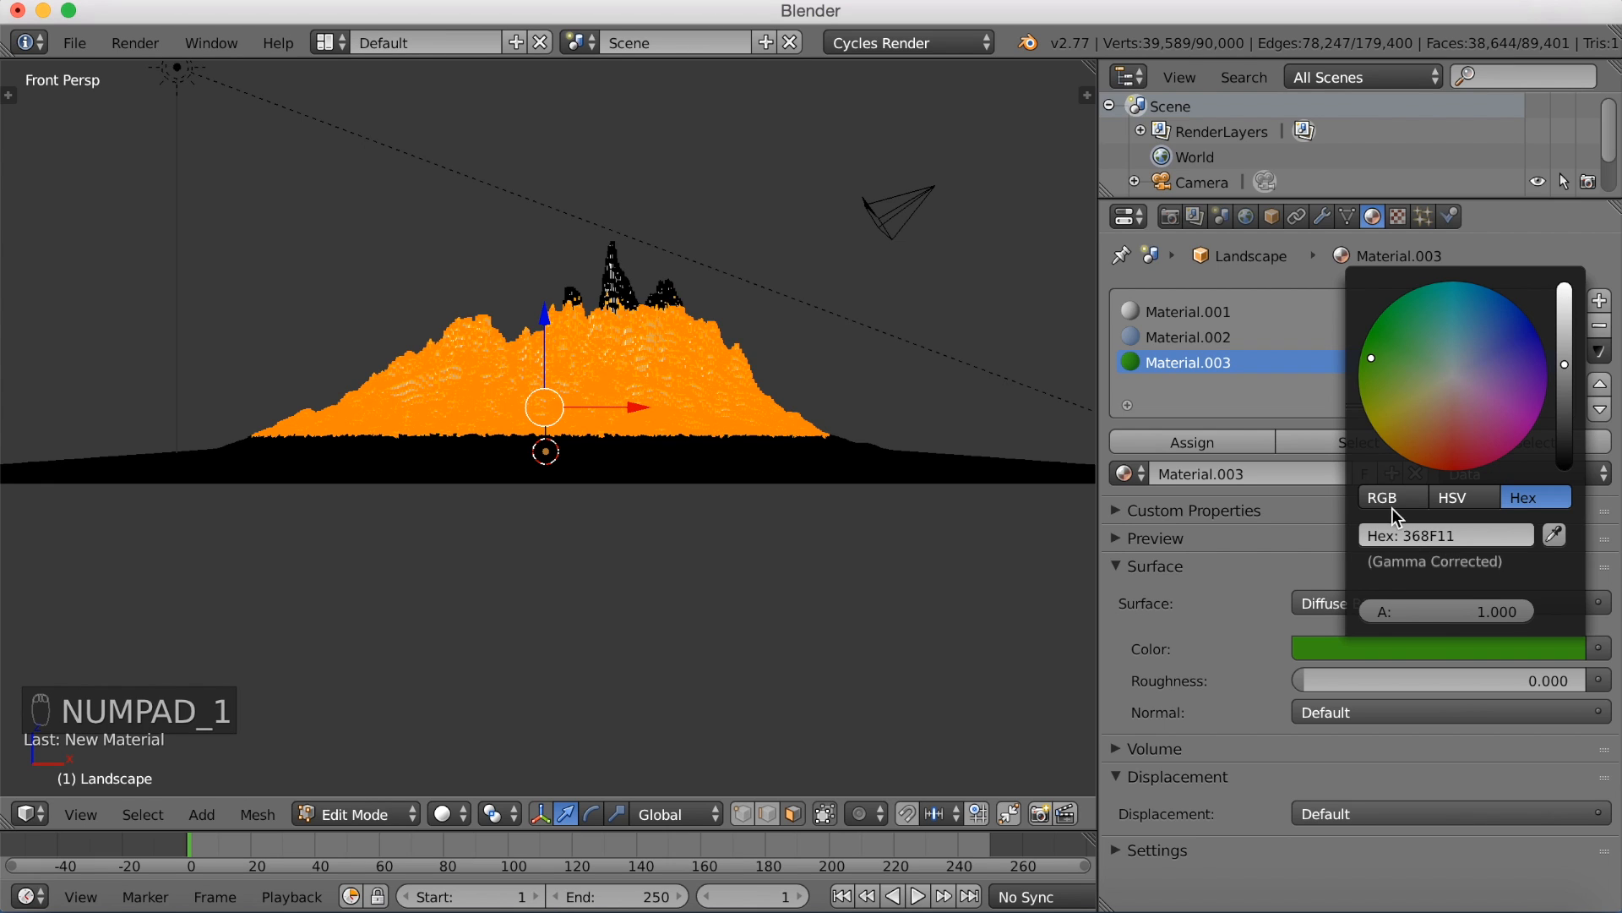
pyautogui.scroll(-1, 323, 416)
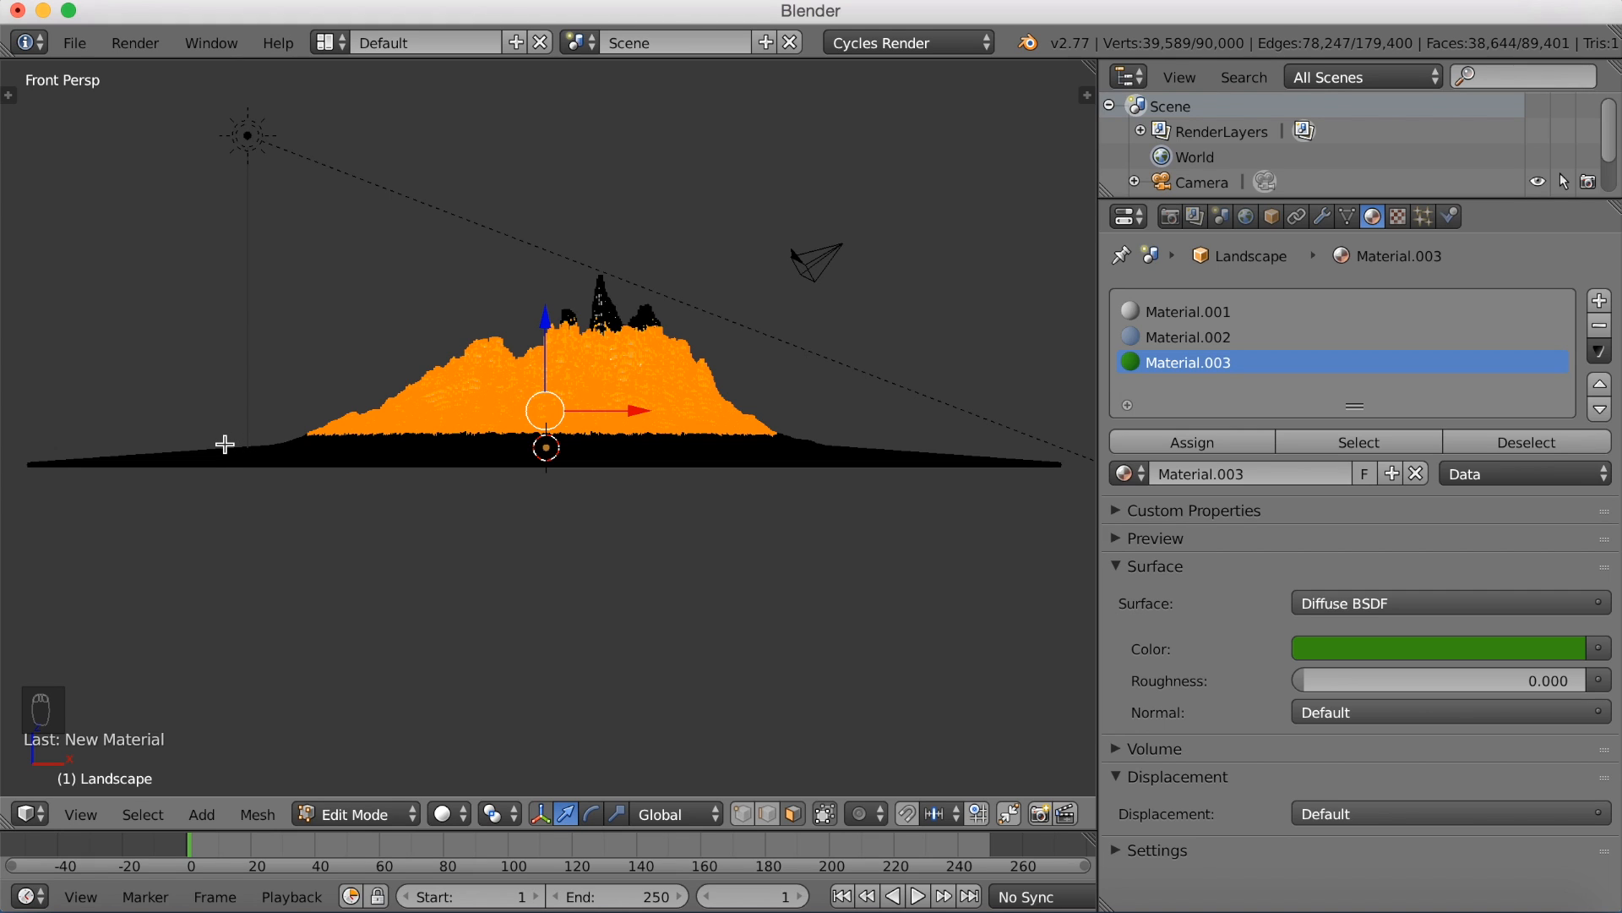
pyautogui.press('a')
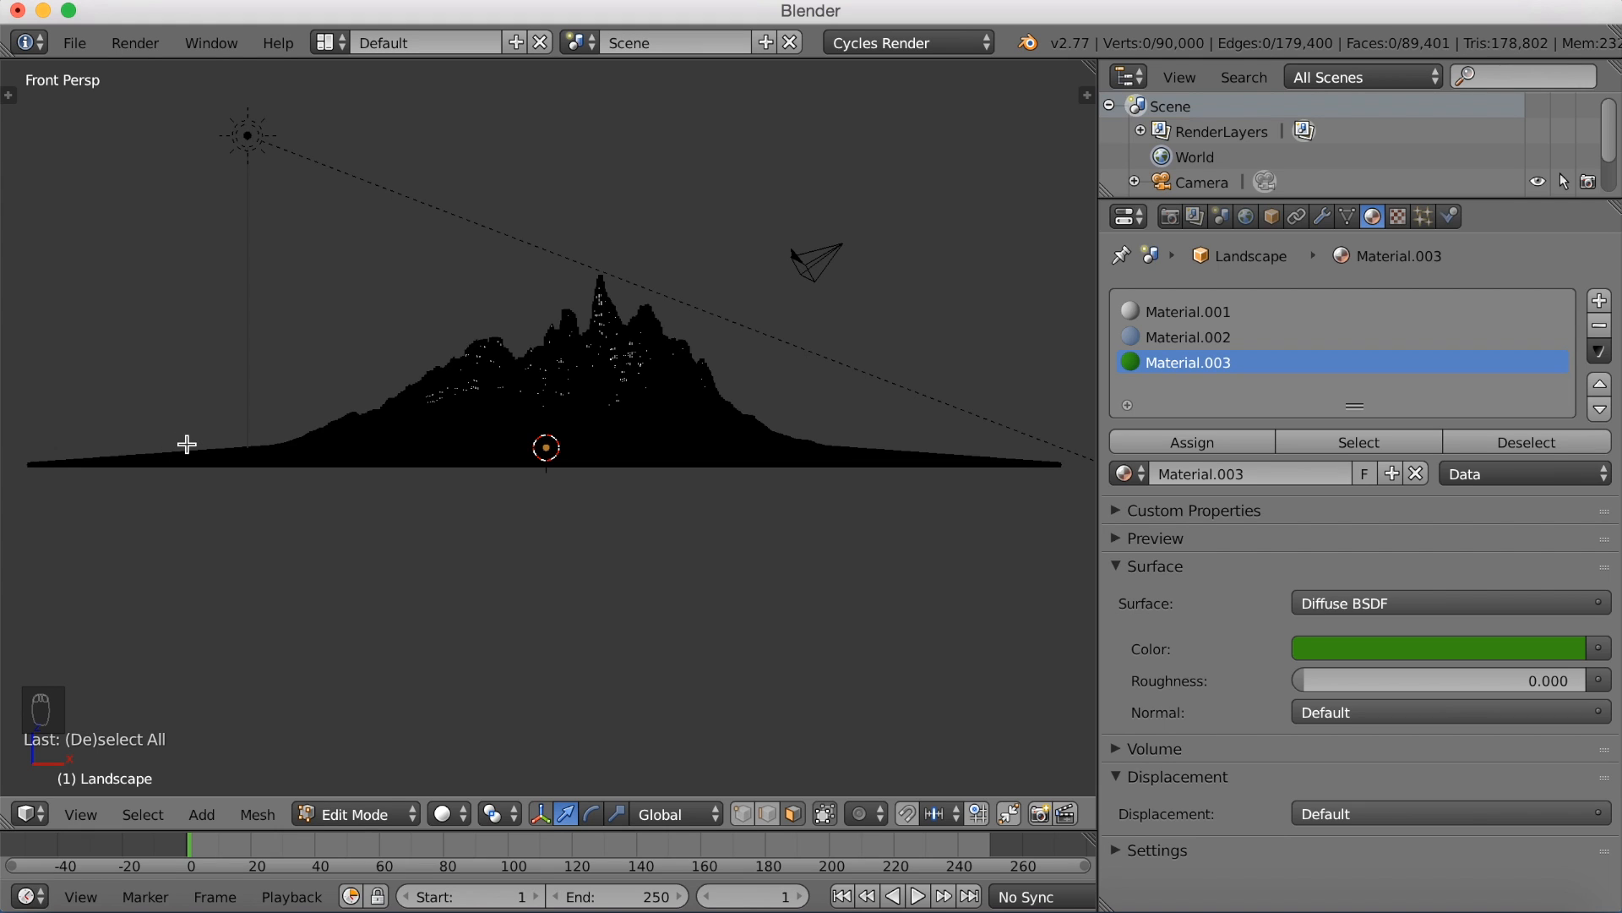
pyautogui.press('b')
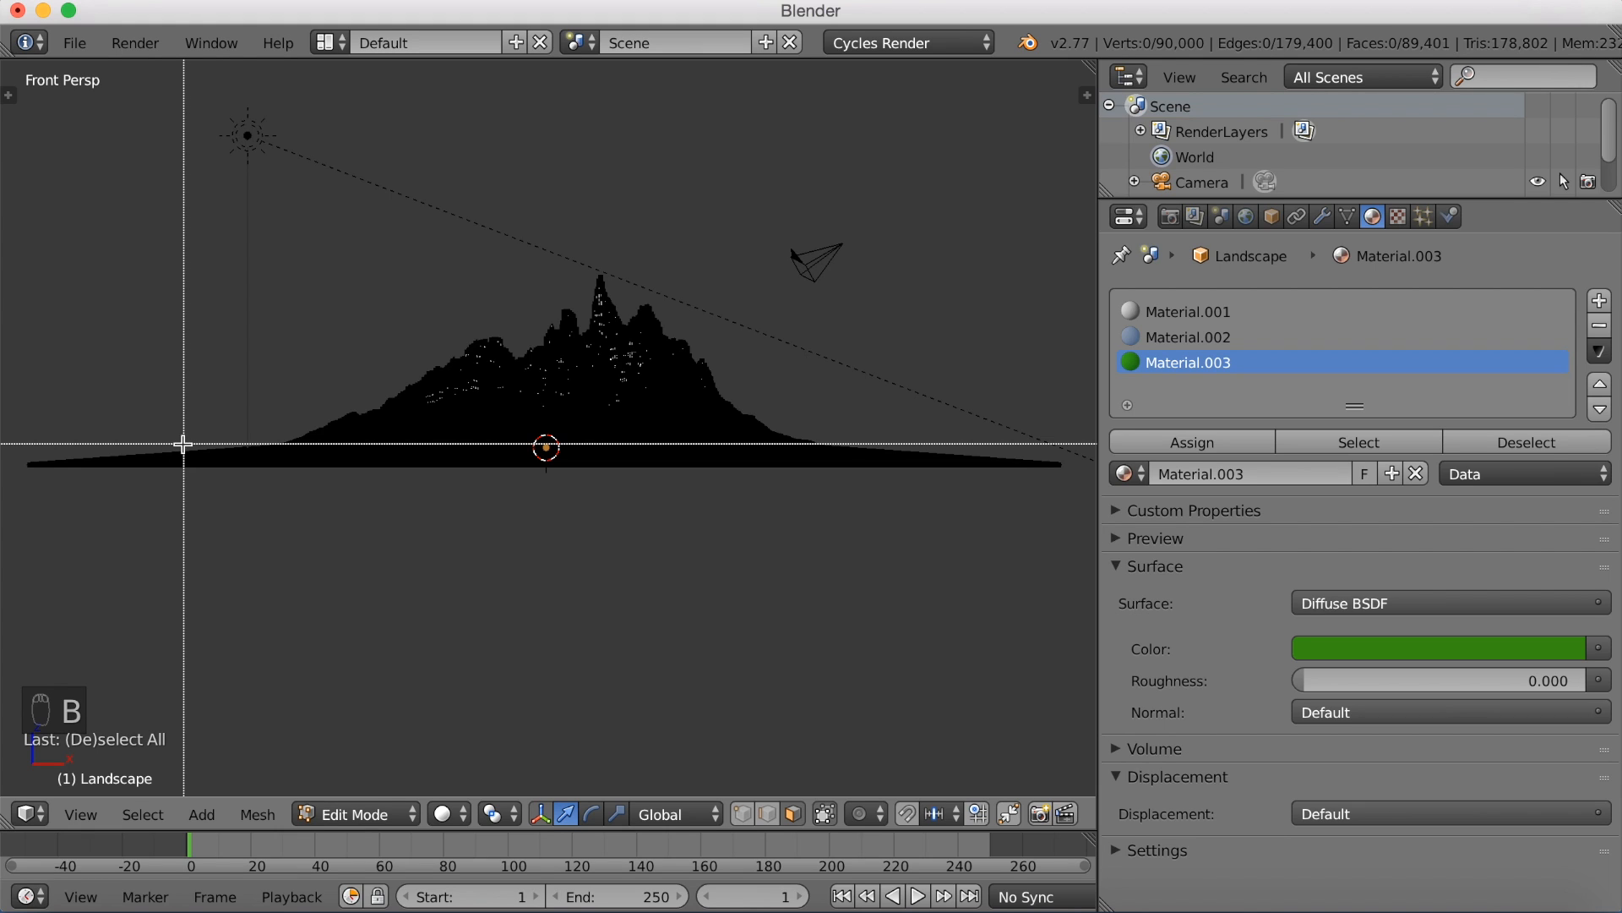
pyautogui.moveTo(177, 448); pyautogui.dragTo(1040, 420)
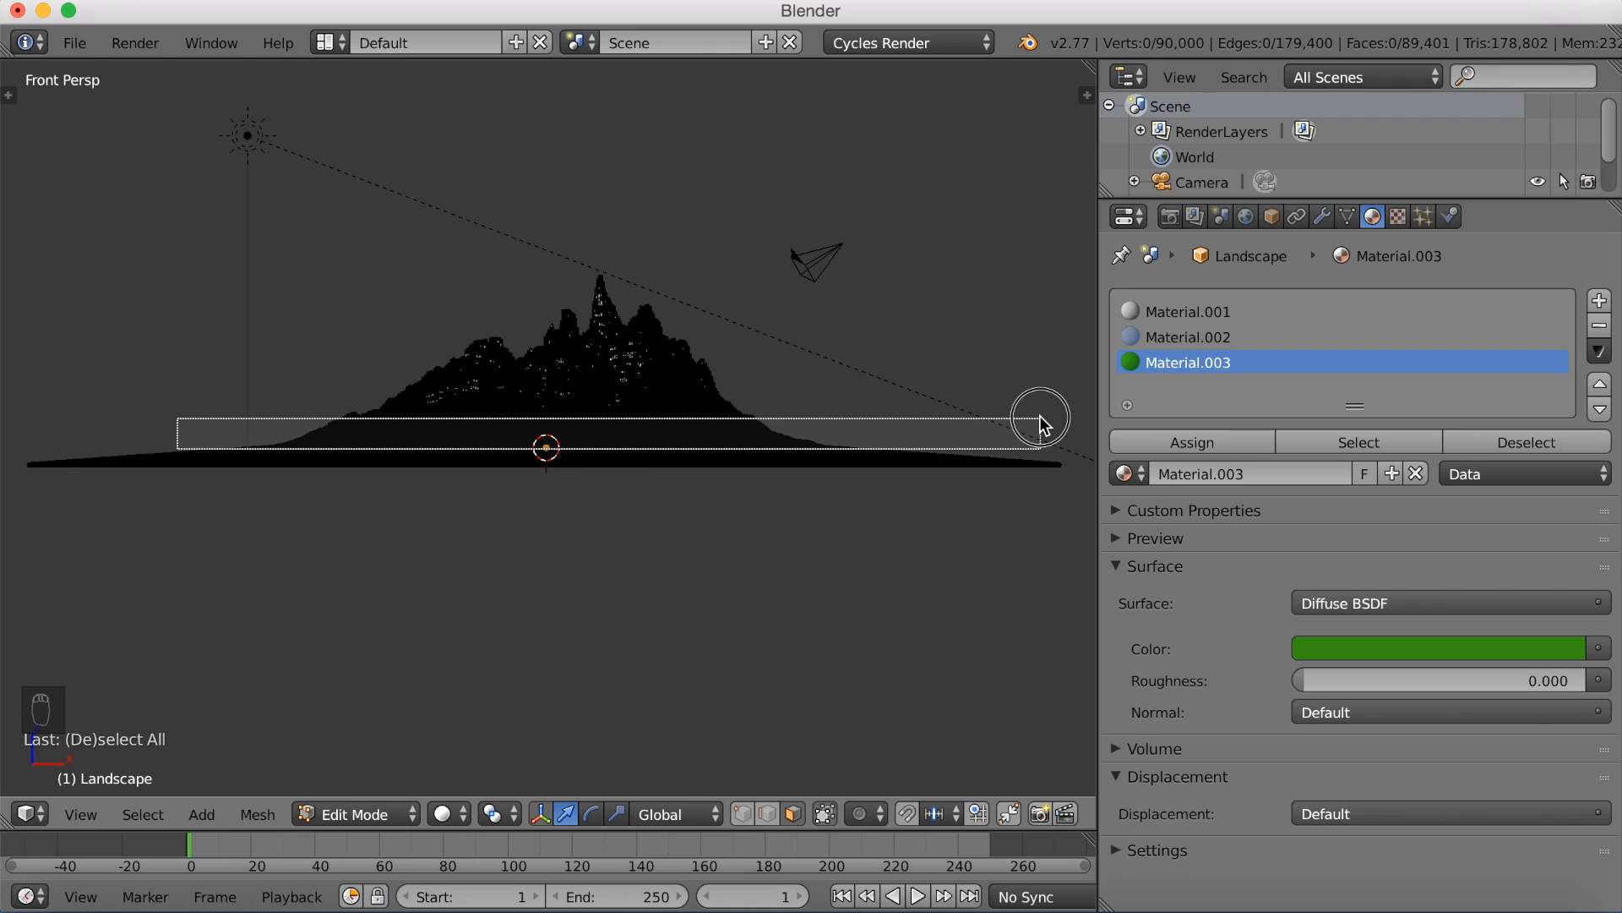
pyautogui.moveTo(1040, 420); pyautogui.dragTo(1038, 419)
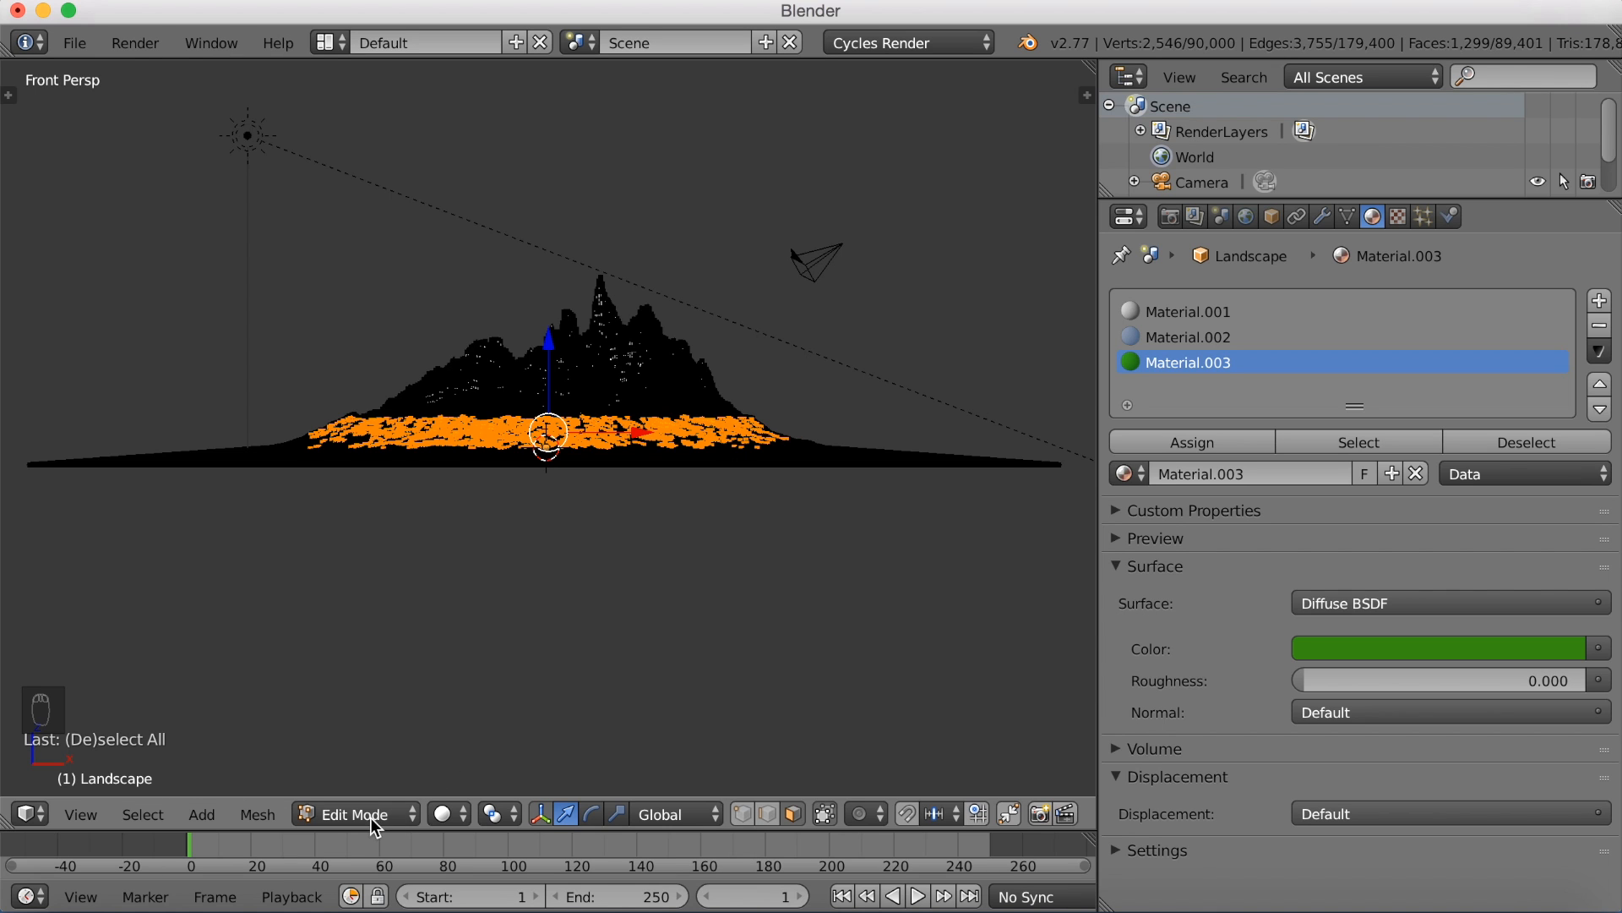
# Step: Switch to Wireframe shading and border-select the mountain's foot through the mesh in front view, checking the selection from an angle
pyautogui.press('z')
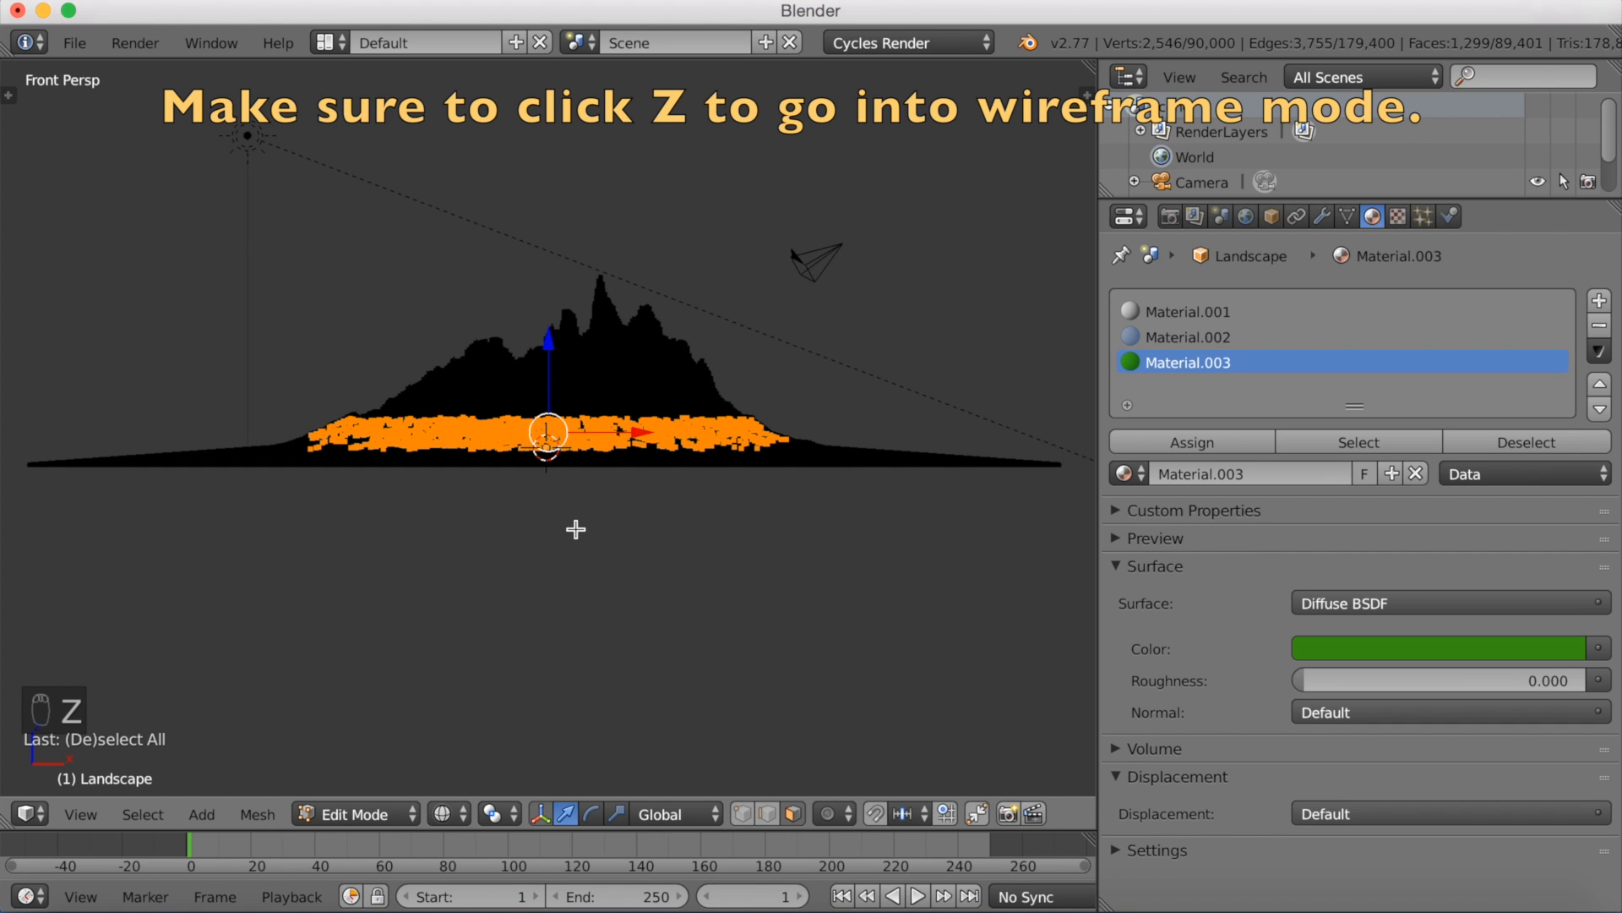
pyautogui.moveTo(676, 512); pyautogui.dragTo(589, 556, button='middle')
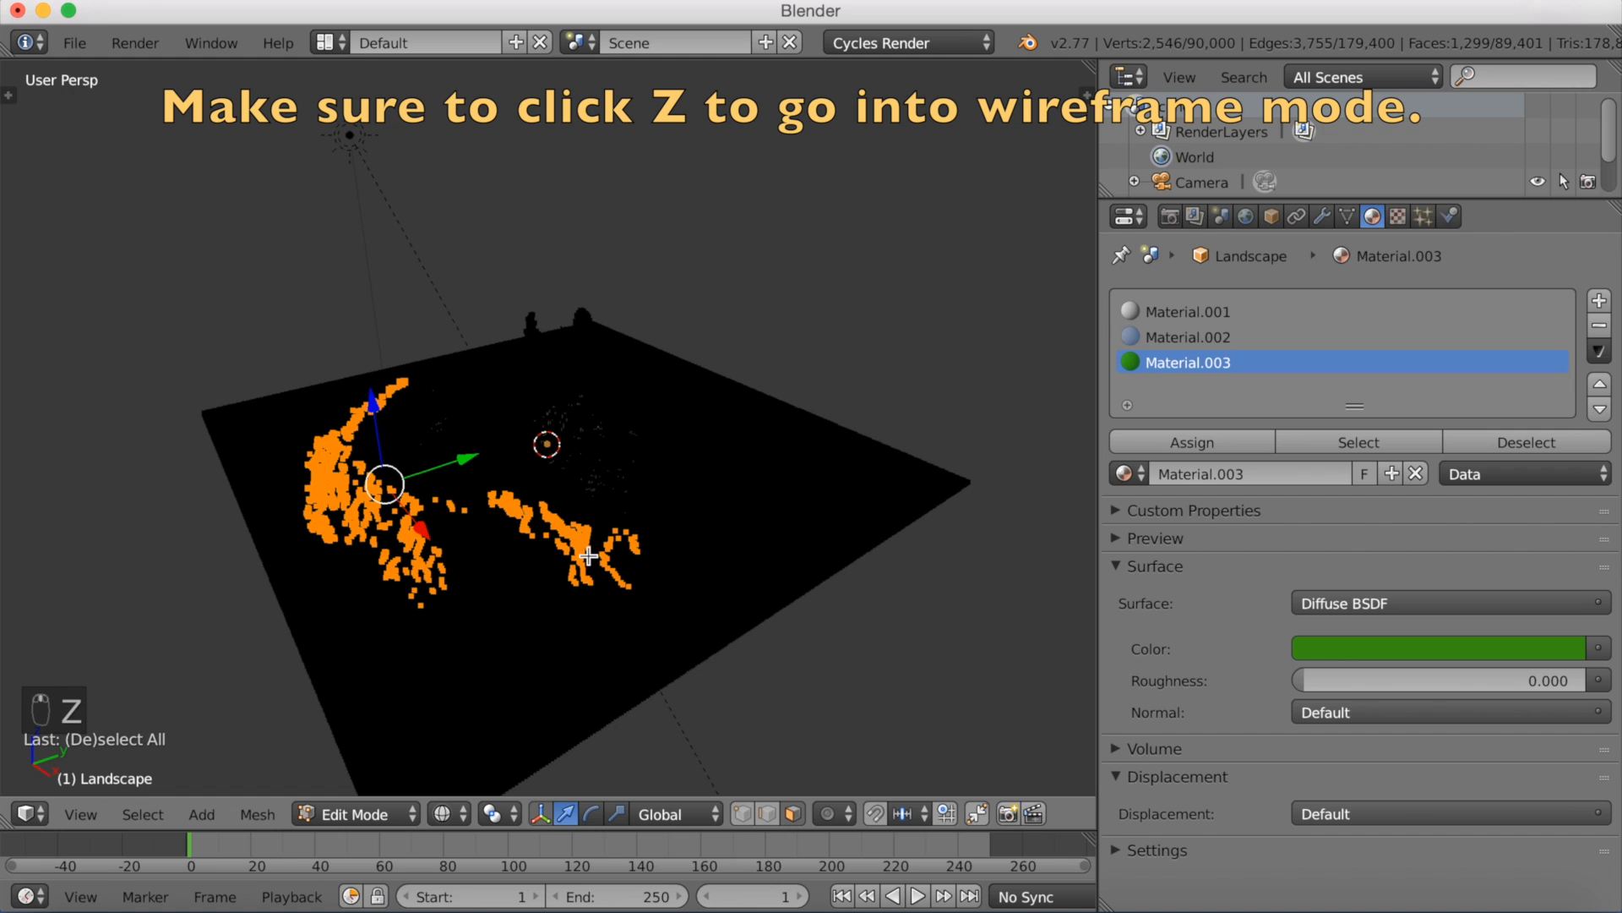
pyautogui.press('KP_1')
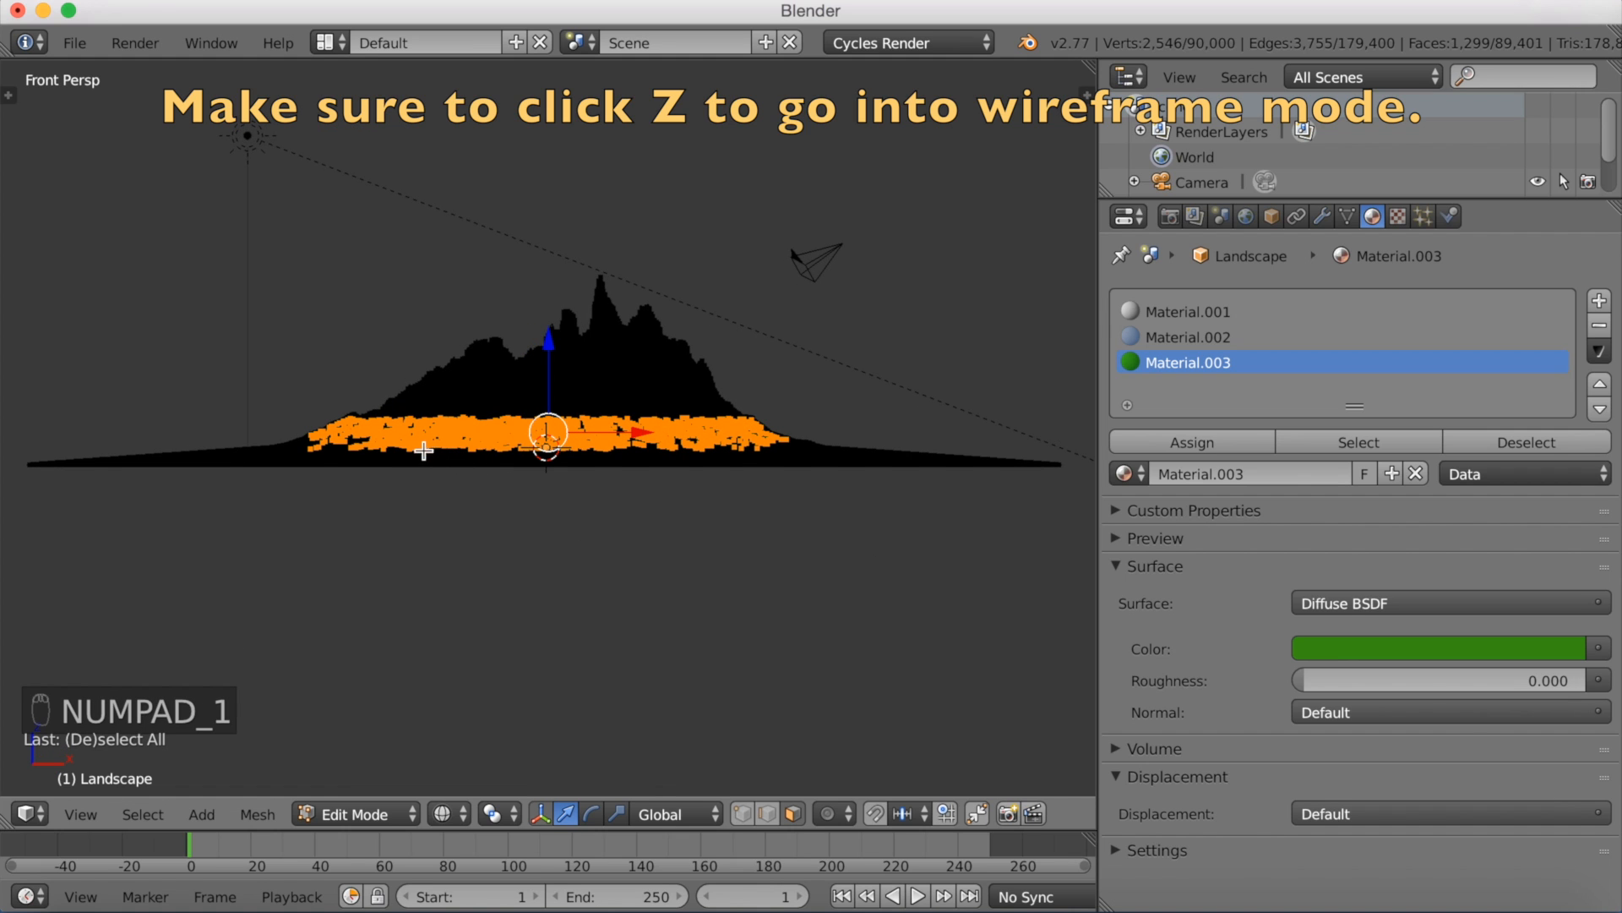
pyautogui.press('b')
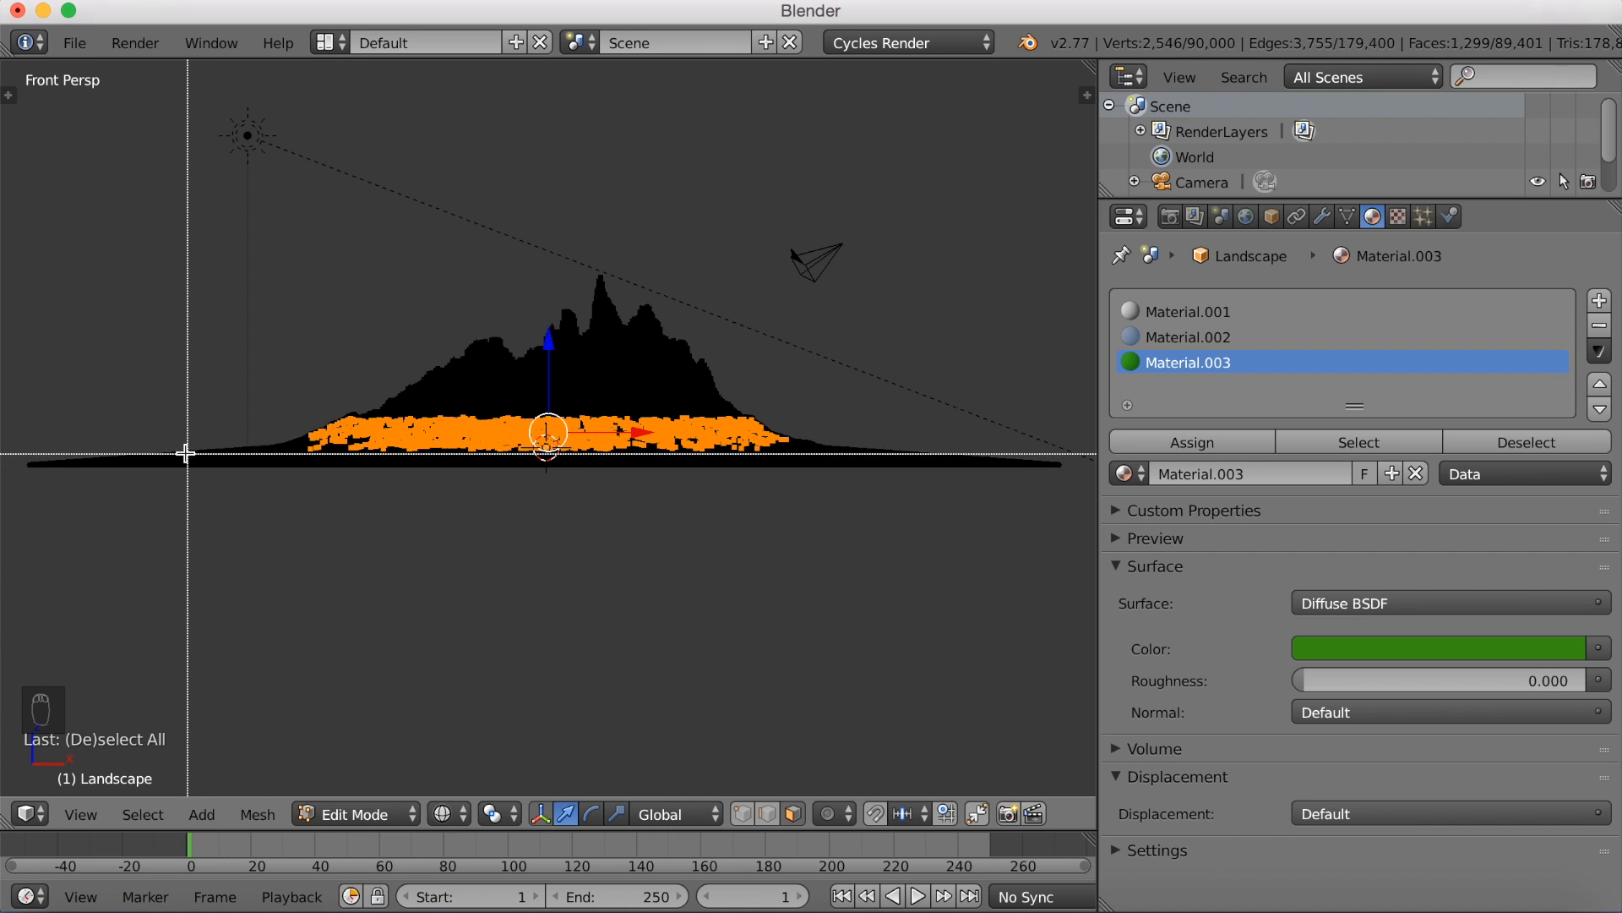
pyautogui.moveTo(155, 454); pyautogui.dragTo(922, 415)
pyautogui.moveTo(896, 476); pyautogui.dragTo(720, 525, button='middle')
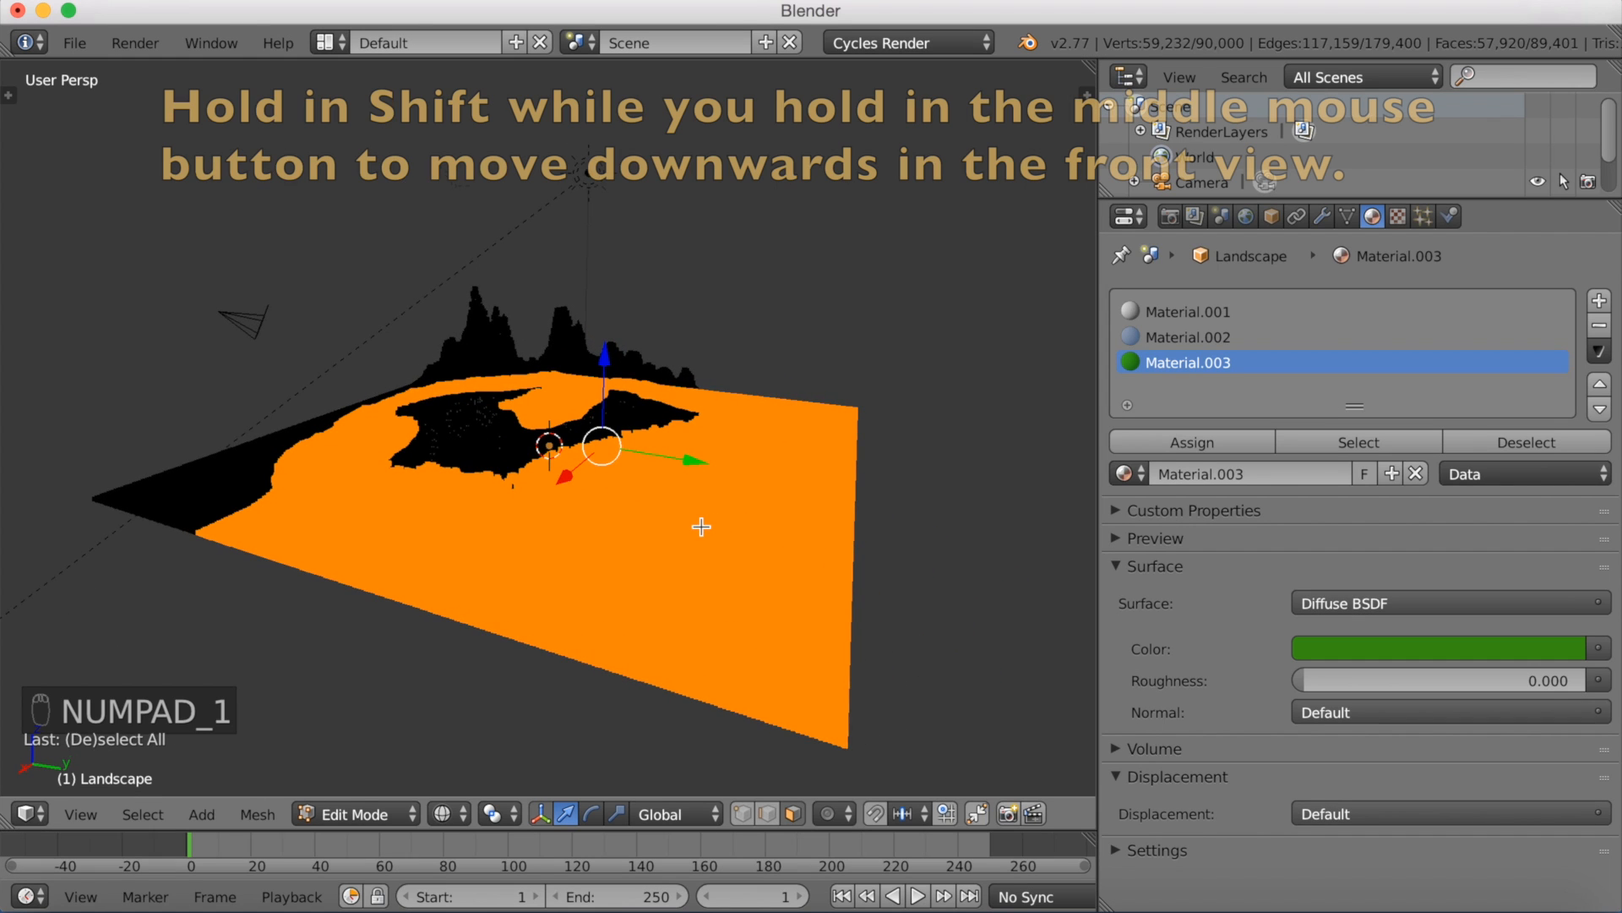
# Step: Clear the selection, border-select only the lower slope band just above the flat ground in front view, and assign the green material to it
pyautogui.press('KP_1')
pyautogui.press('a')
pyautogui.press('a')
pyautogui.keyDown('shift'); pyautogui.moveTo(698, 529); pyautogui.dragTo(706, 505, button='middle'); pyautogui.keyUp('shift')
pyautogui.press('b')
pyautogui.moveTo(232, 407); pyautogui.dragTo(975, 380)
pyautogui.moveTo(925, 400); pyautogui.dragTo(707, 416, button='middle')
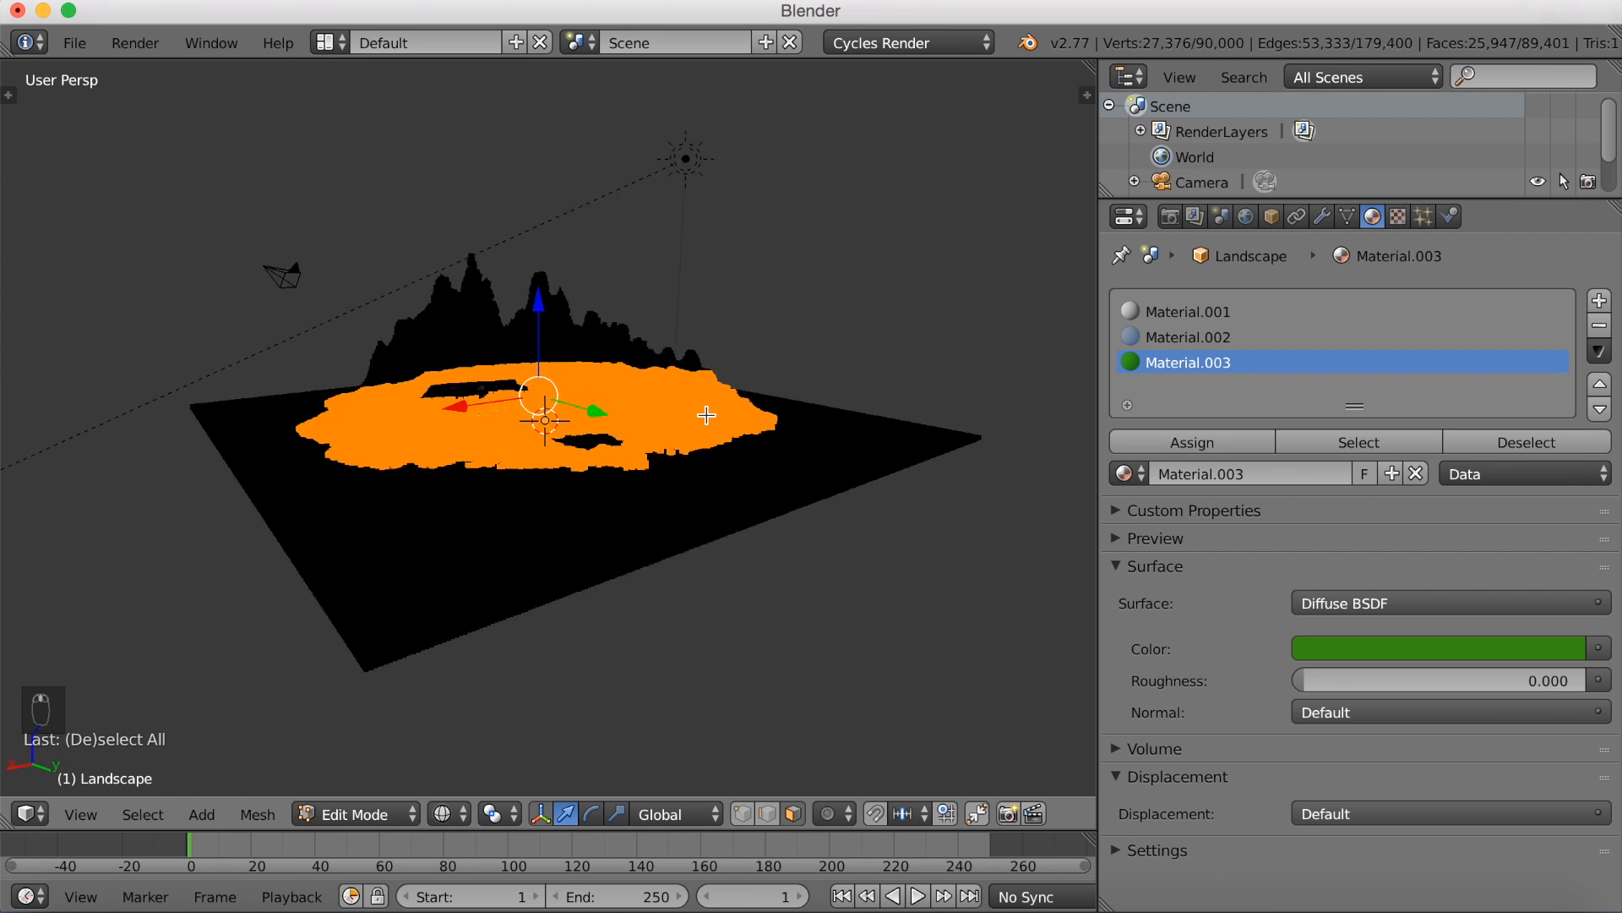
pyautogui.click(1212, 442)
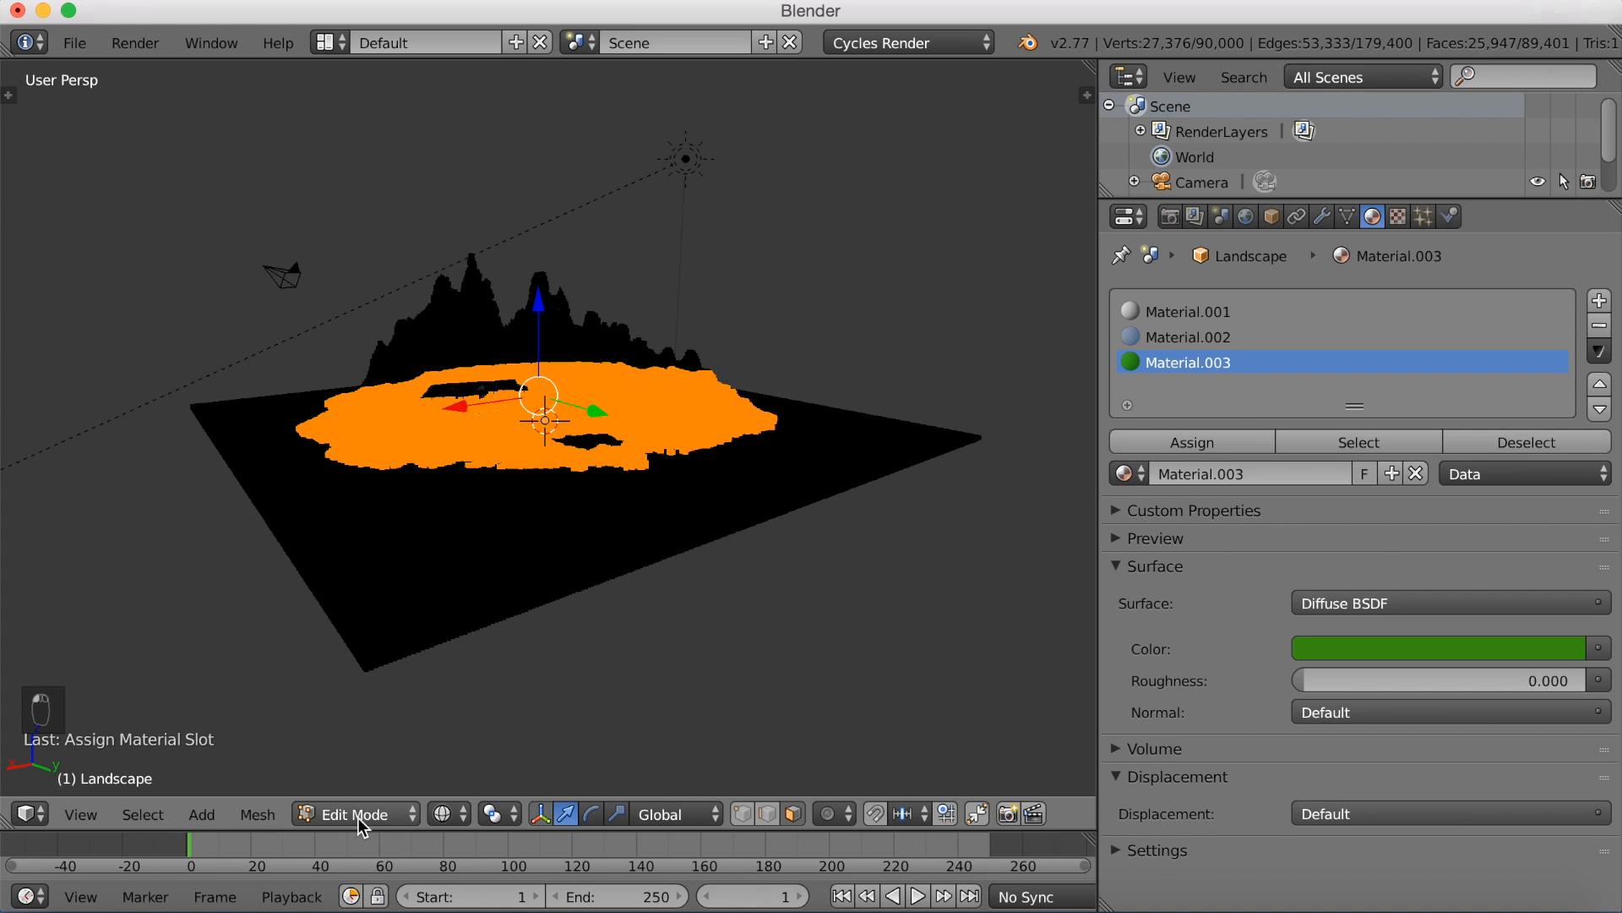
# Step: Preview the green lower band in Rendered viewport shading, examining the mountain from other angles and close up
pyautogui.click(444, 814)
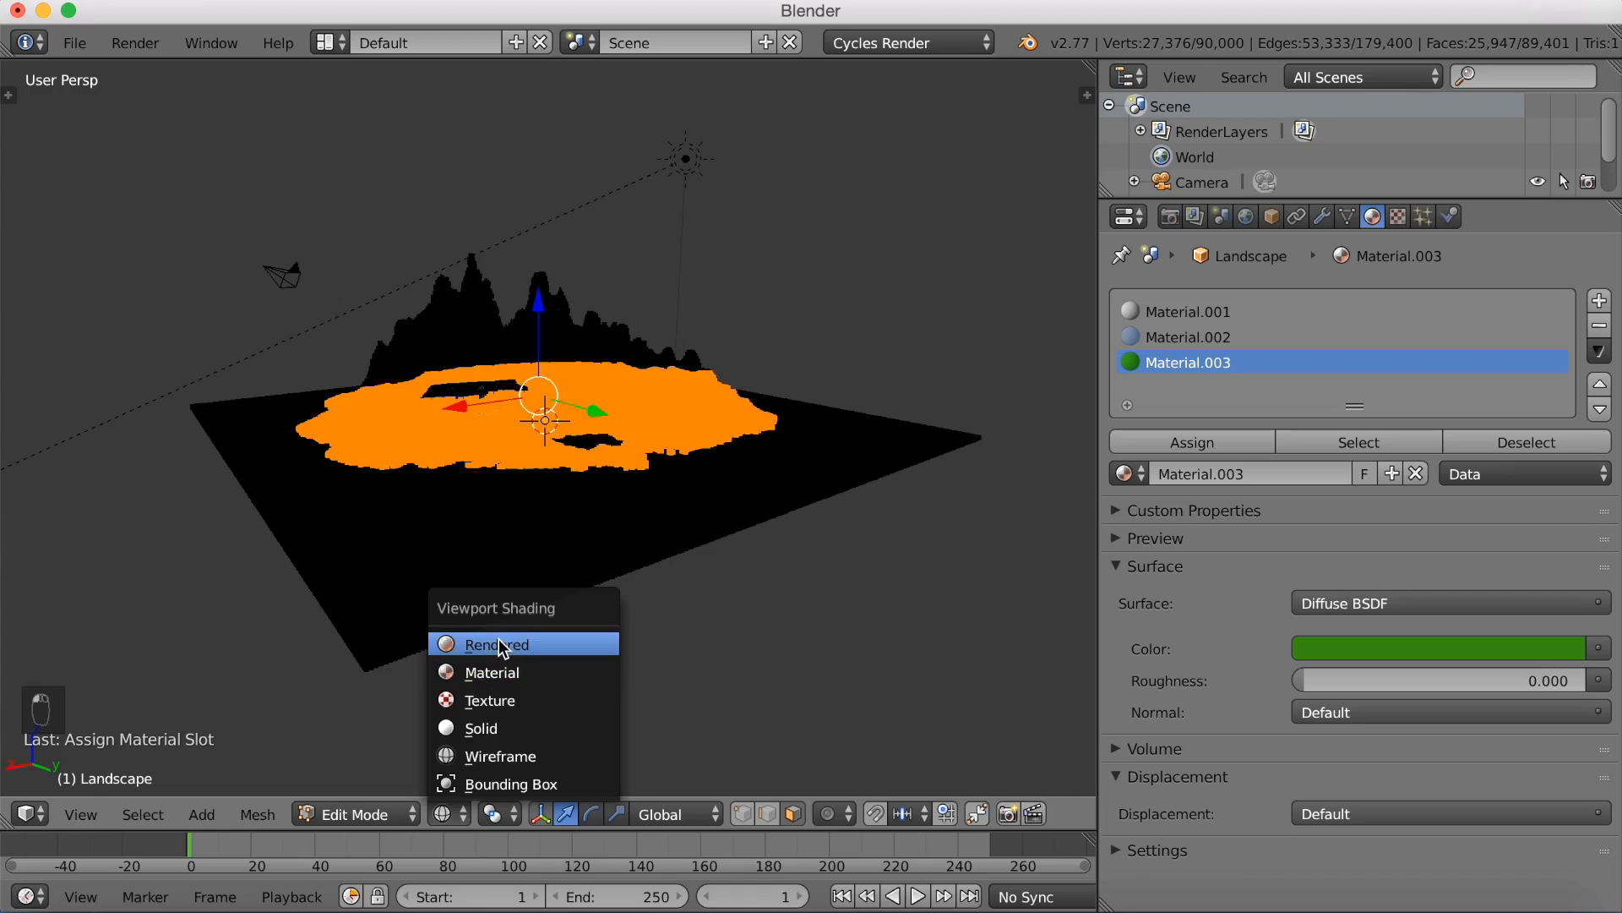
pyautogui.click(499, 639)
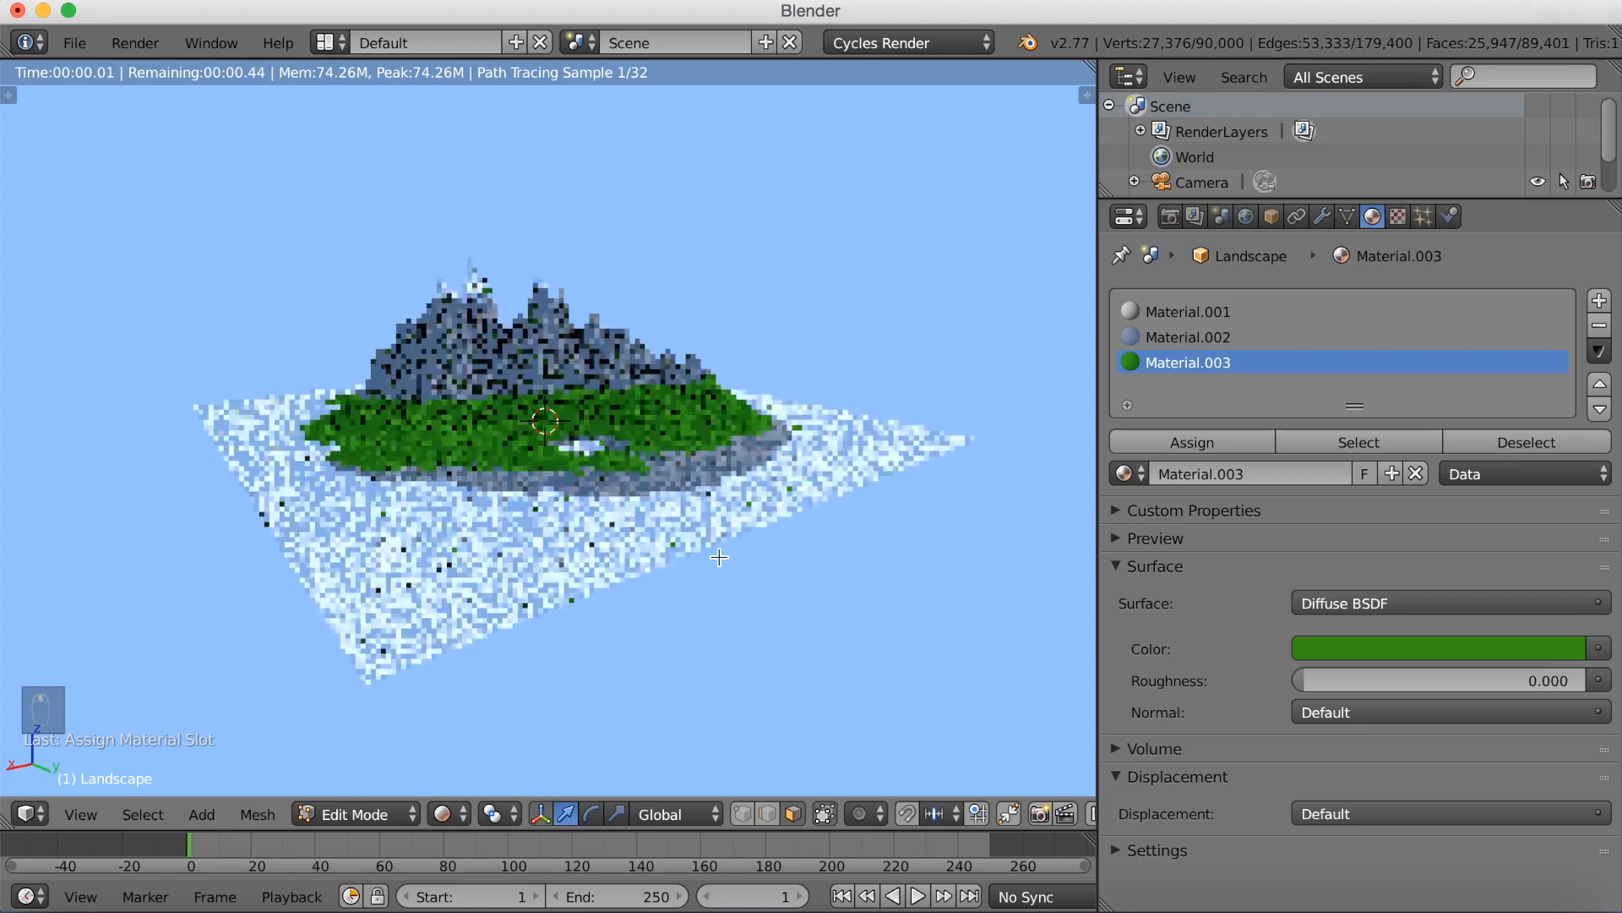
pyautogui.moveTo(704, 580); pyautogui.dragTo(514, 555, button='middle')
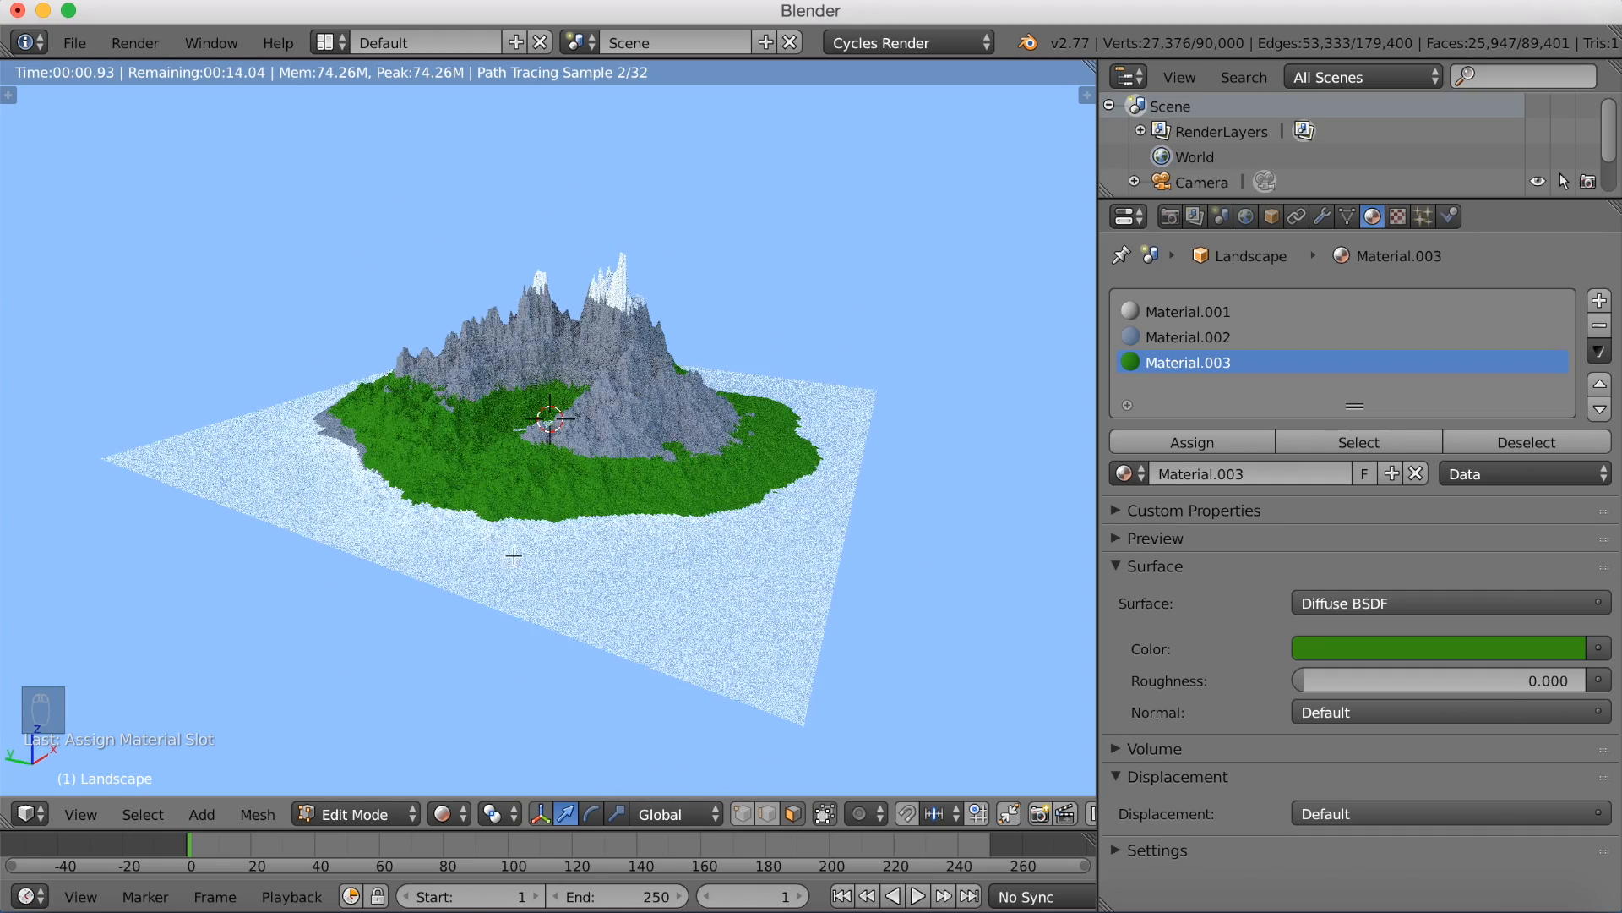
pyautogui.scroll(5, 455, 532)
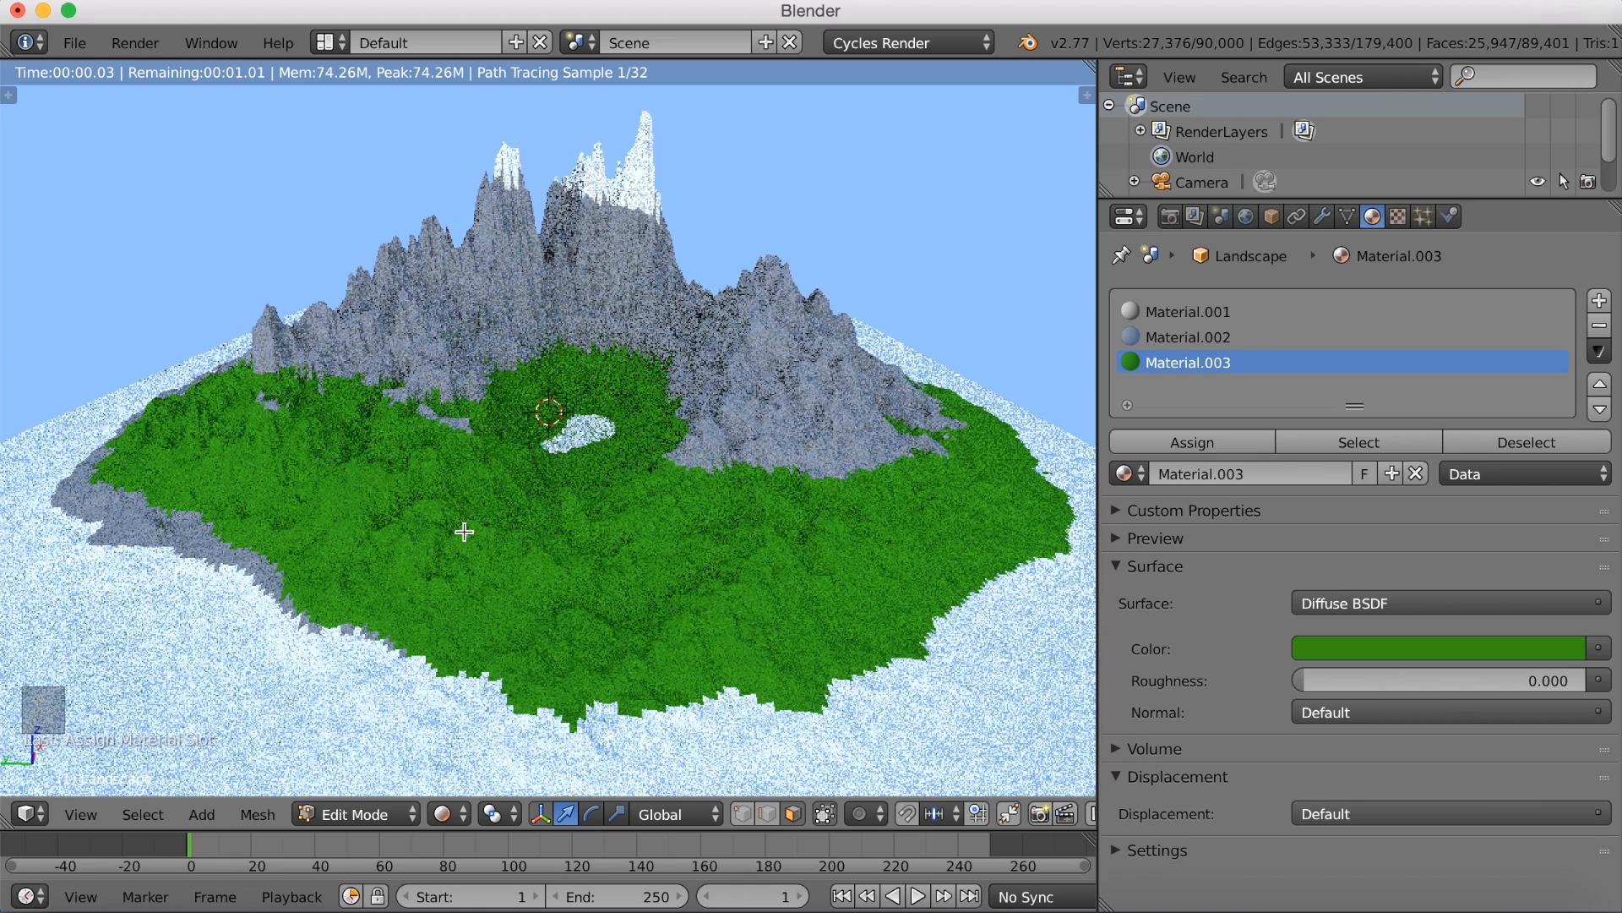
pyautogui.moveTo(570, 477); pyautogui.dragTo(577, 494, button='middle')
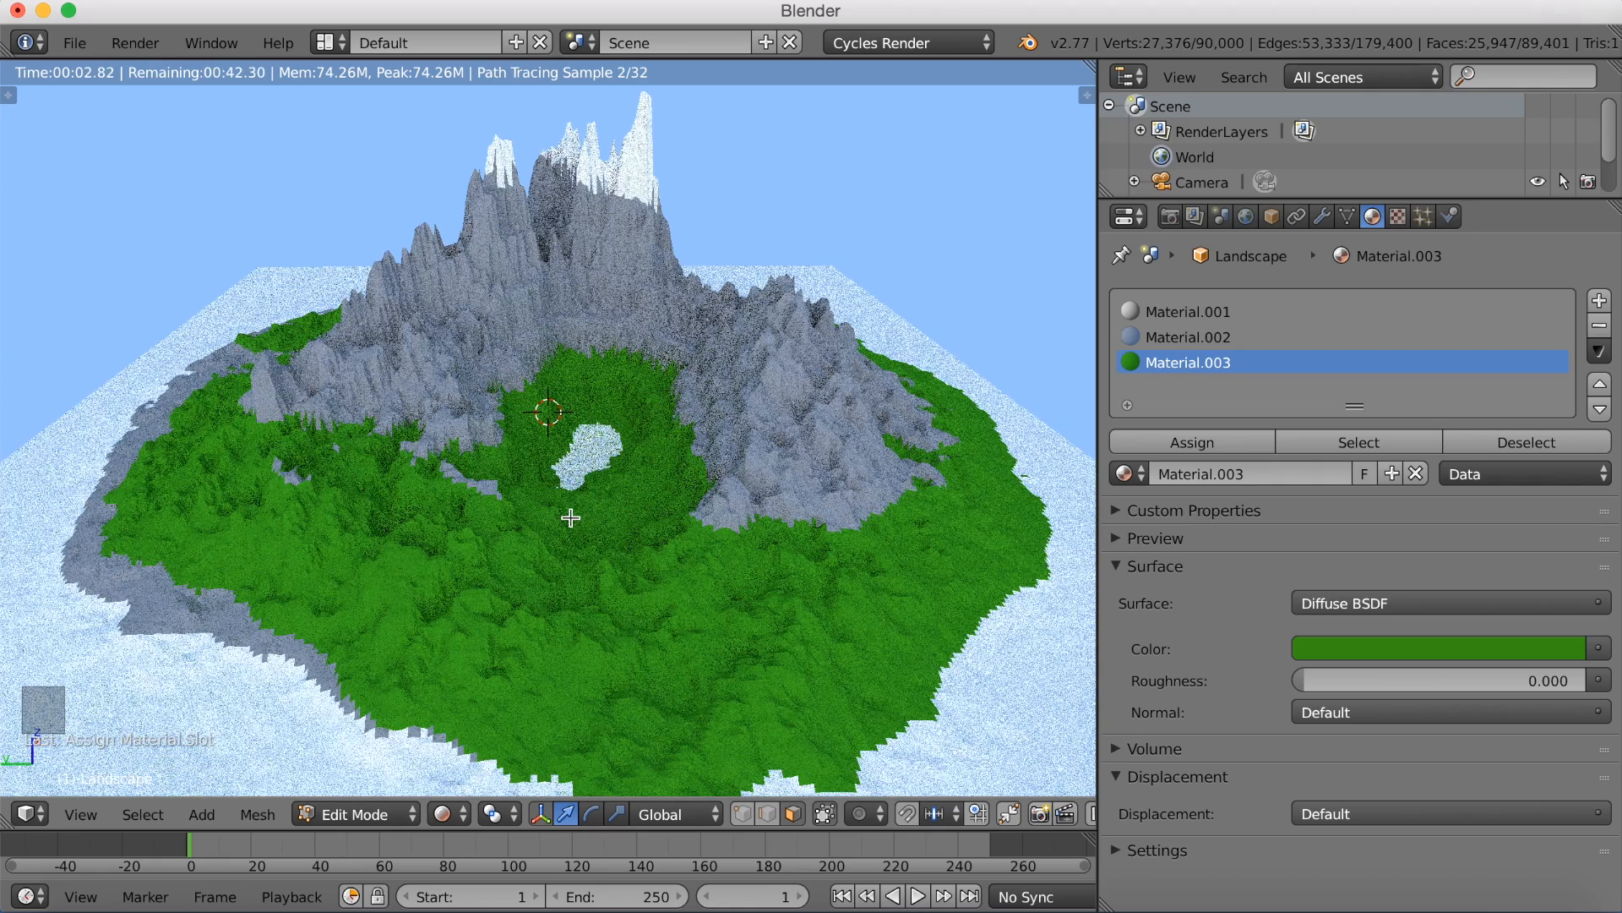
# Step: Leave Rendered shading, add the unselected patch in the central valley floor with a border selection, and assign the green material to it
pyautogui.hotkey('shift', 'z')
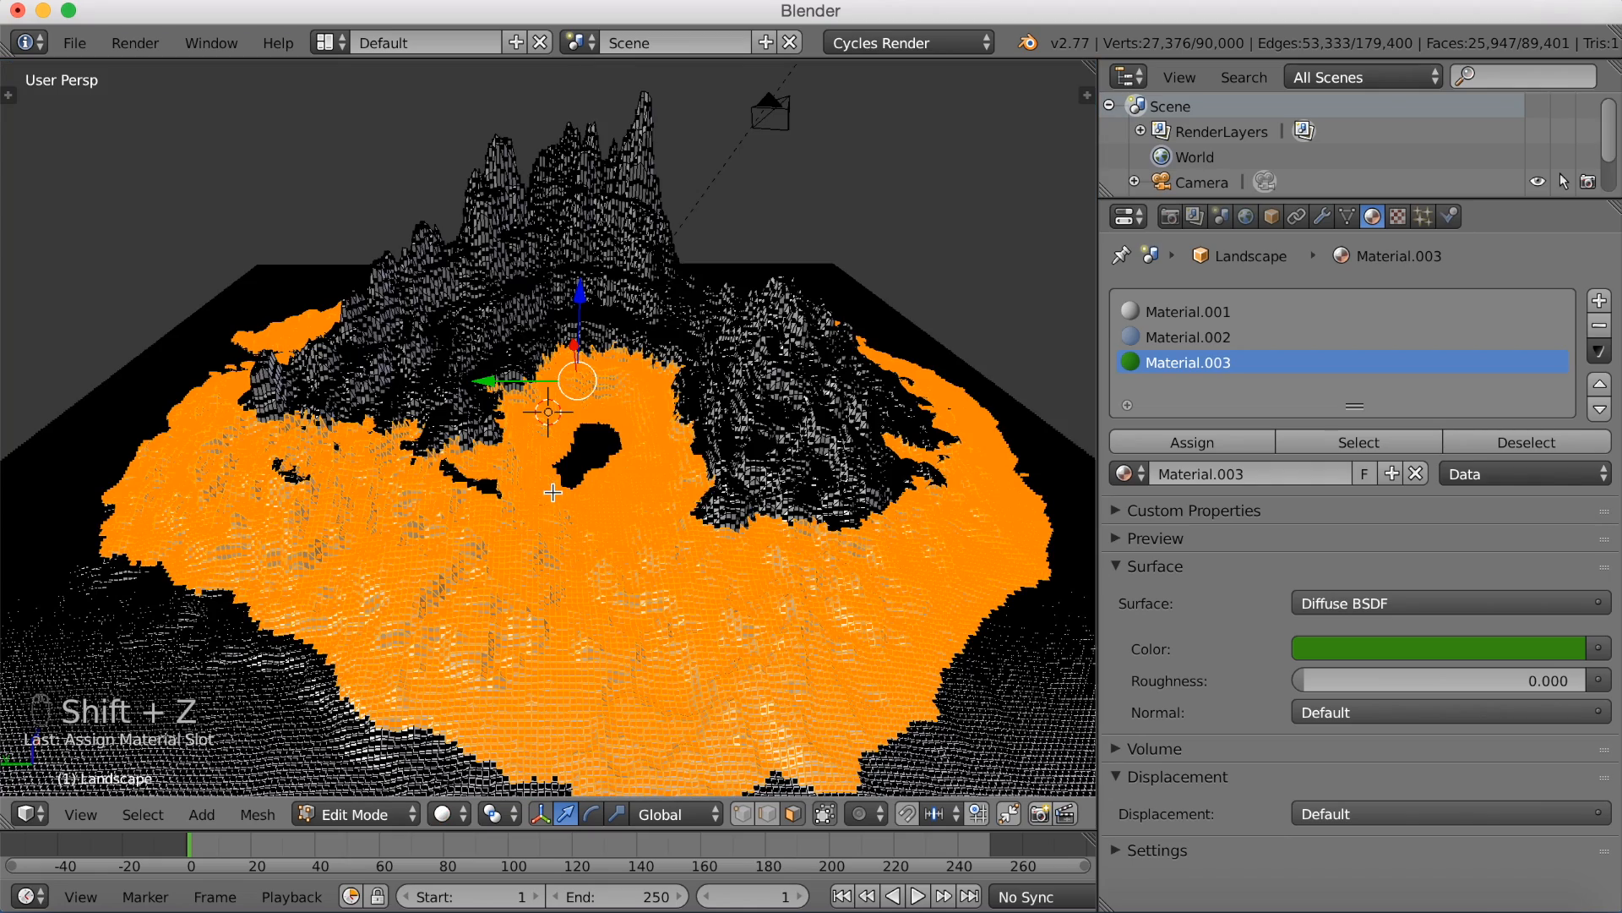
pyautogui.moveTo(570, 494); pyautogui.dragTo(583, 505, button='middle')
pyautogui.press('b')
pyautogui.moveTo(567, 525); pyautogui.dragTo(656, 411)
pyautogui.click(1161, 446)
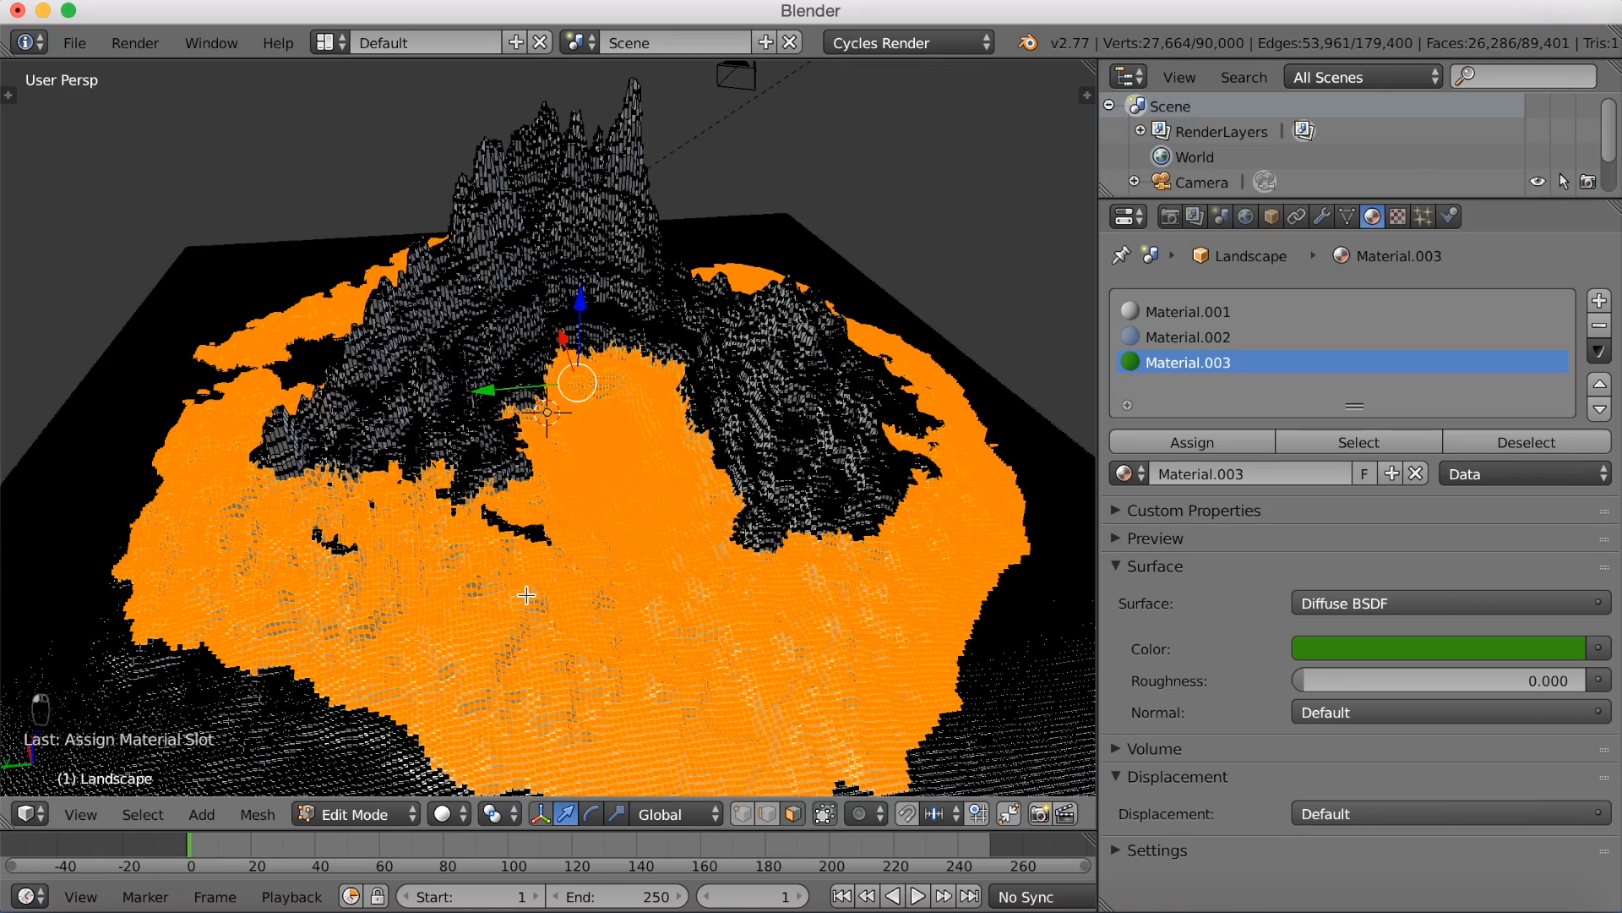
# Step: Circle-select the leftover patches on the lower slopes to add them to the green band's selection
pyautogui.moveTo(525, 597); pyautogui.dragTo(717, 606, button='middle')
pyautogui.press('c')
pyautogui.moveTo(710, 582)
pyautogui.mouseDown()
pyautogui.moveTo(722, 574)
pyautogui.moveTo(692, 597)
pyautogui.moveTo(670, 663)
pyautogui.moveTo(576, 699)
pyautogui.moveTo(605, 640)
pyautogui.moveTo(321, 573)
pyautogui.moveTo(320, 414)
pyautogui.moveTo(318, 524)
pyautogui.moveTo(282, 532)
pyautogui.moveTo(257, 460)
pyautogui.moveTo(272, 448)
pyautogui.moveTo(243, 531)
pyautogui.moveTo(193, 571)
pyautogui.moveTo(340, 764)
pyautogui.mouseUp()
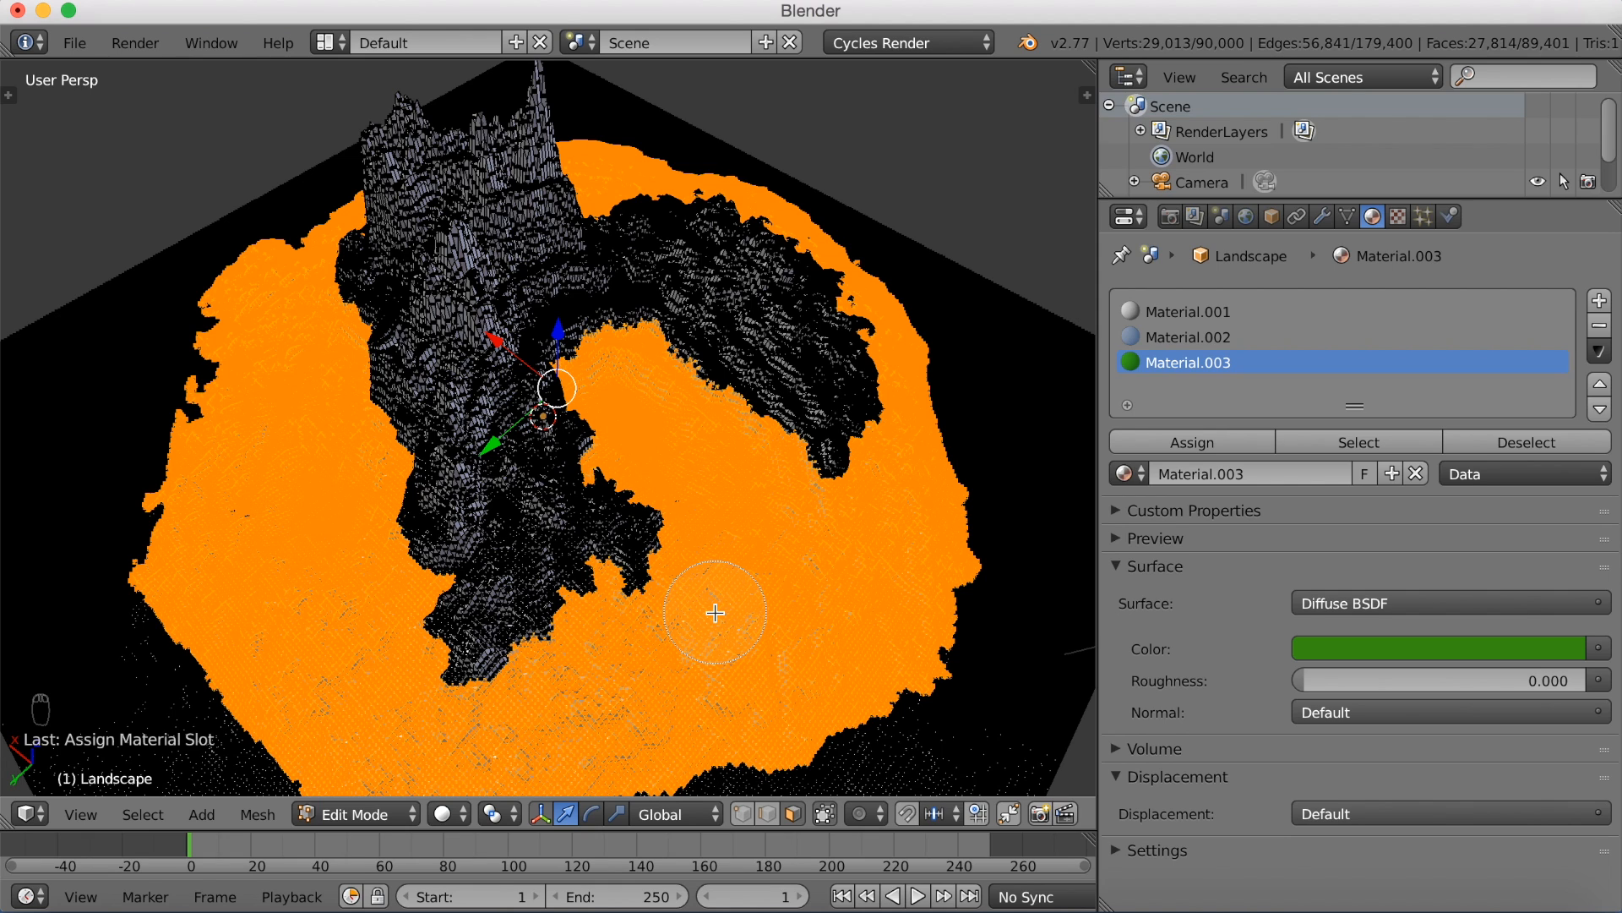
pyautogui.rightClick(1005, 453)
# Step: Circle-select the remaining small gaps along the opposite foot of the mountain and in the valley, and preview the terrain in Rendered shading
pyautogui.moveTo(789, 439); pyautogui.dragTo(784, 543, button='middle')
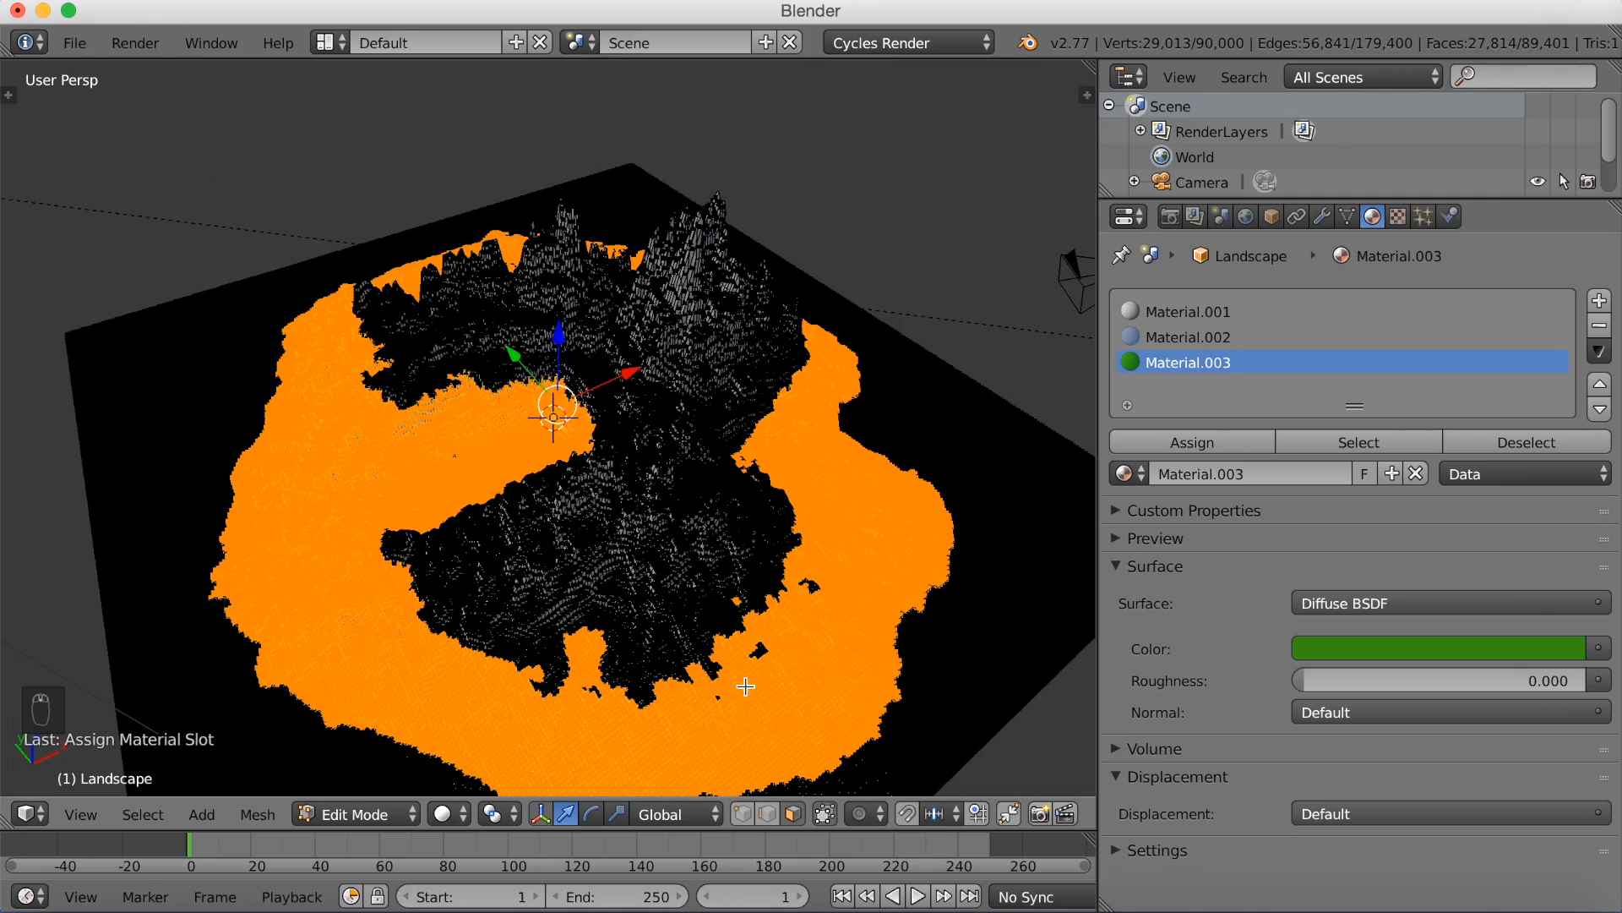
pyautogui.press('c')
pyautogui.click(782, 680)
pyautogui.moveTo(833, 591); pyautogui.dragTo(879, 604)
pyautogui.rightClick(886, 612)
pyautogui.moveTo(886, 612)
pyautogui.mouseDown()
pyautogui.moveTo(888, 573)
pyautogui.moveTo(870, 569)
pyautogui.moveTo(756, 674)
pyautogui.moveTo(558, 719)
pyautogui.moveTo(466, 716)
pyautogui.mouseUp()
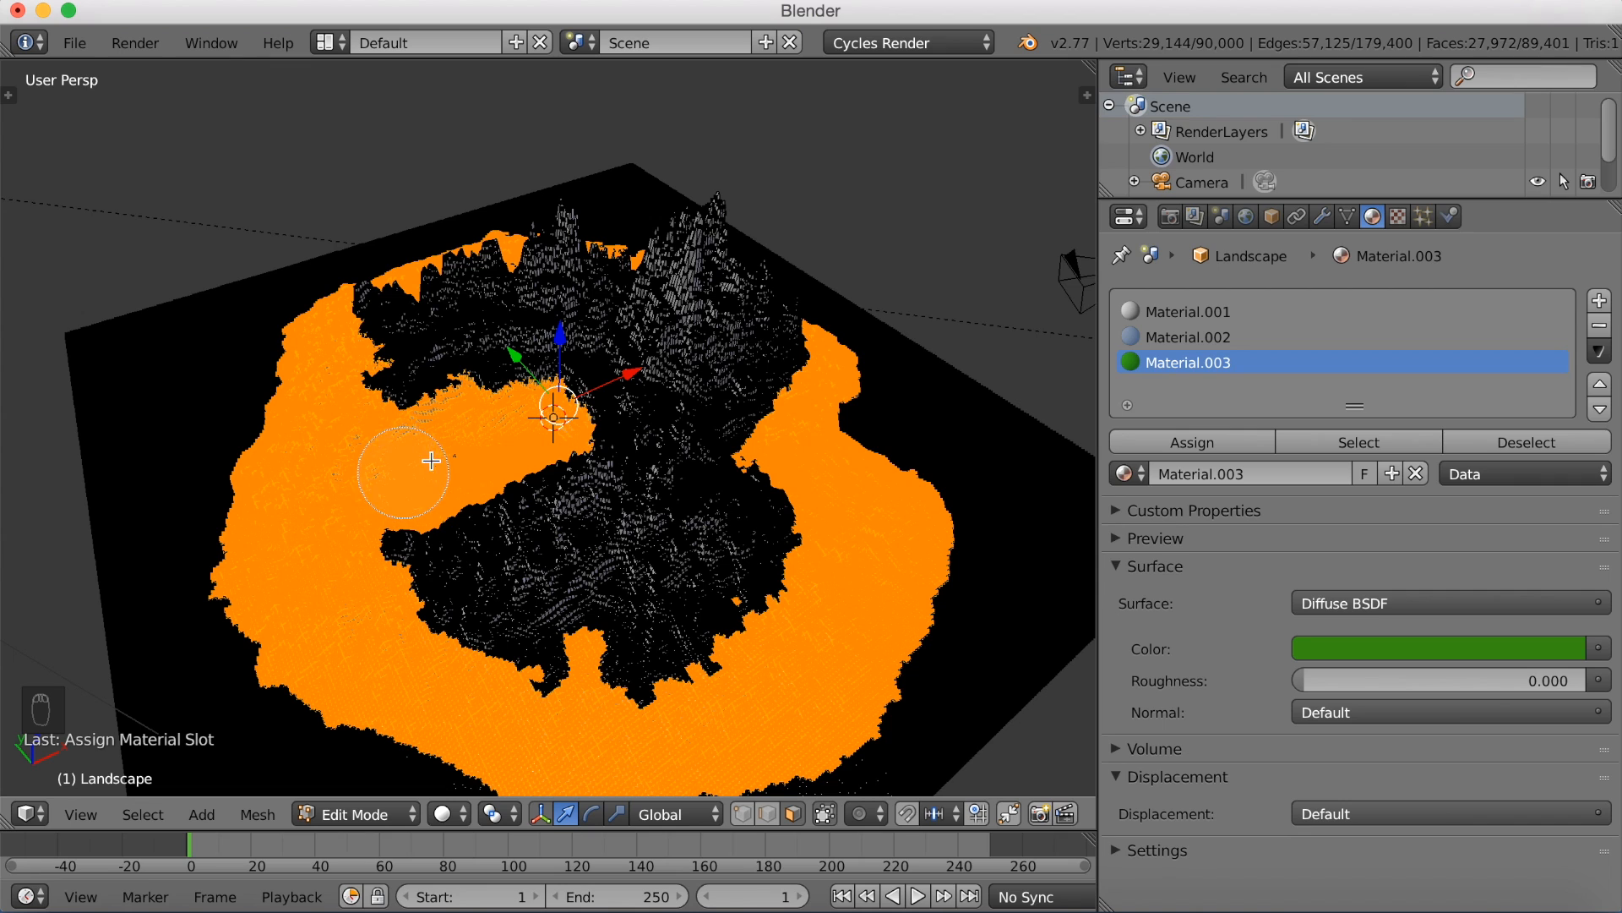
pyautogui.moveTo(455, 463); pyautogui.dragTo(319, 514)
pyautogui.rightClick(319, 515)
pyautogui.moveTo(554, 617); pyautogui.dragTo(607, 584, button='middle')
pyautogui.hotkey('shift', 'z')
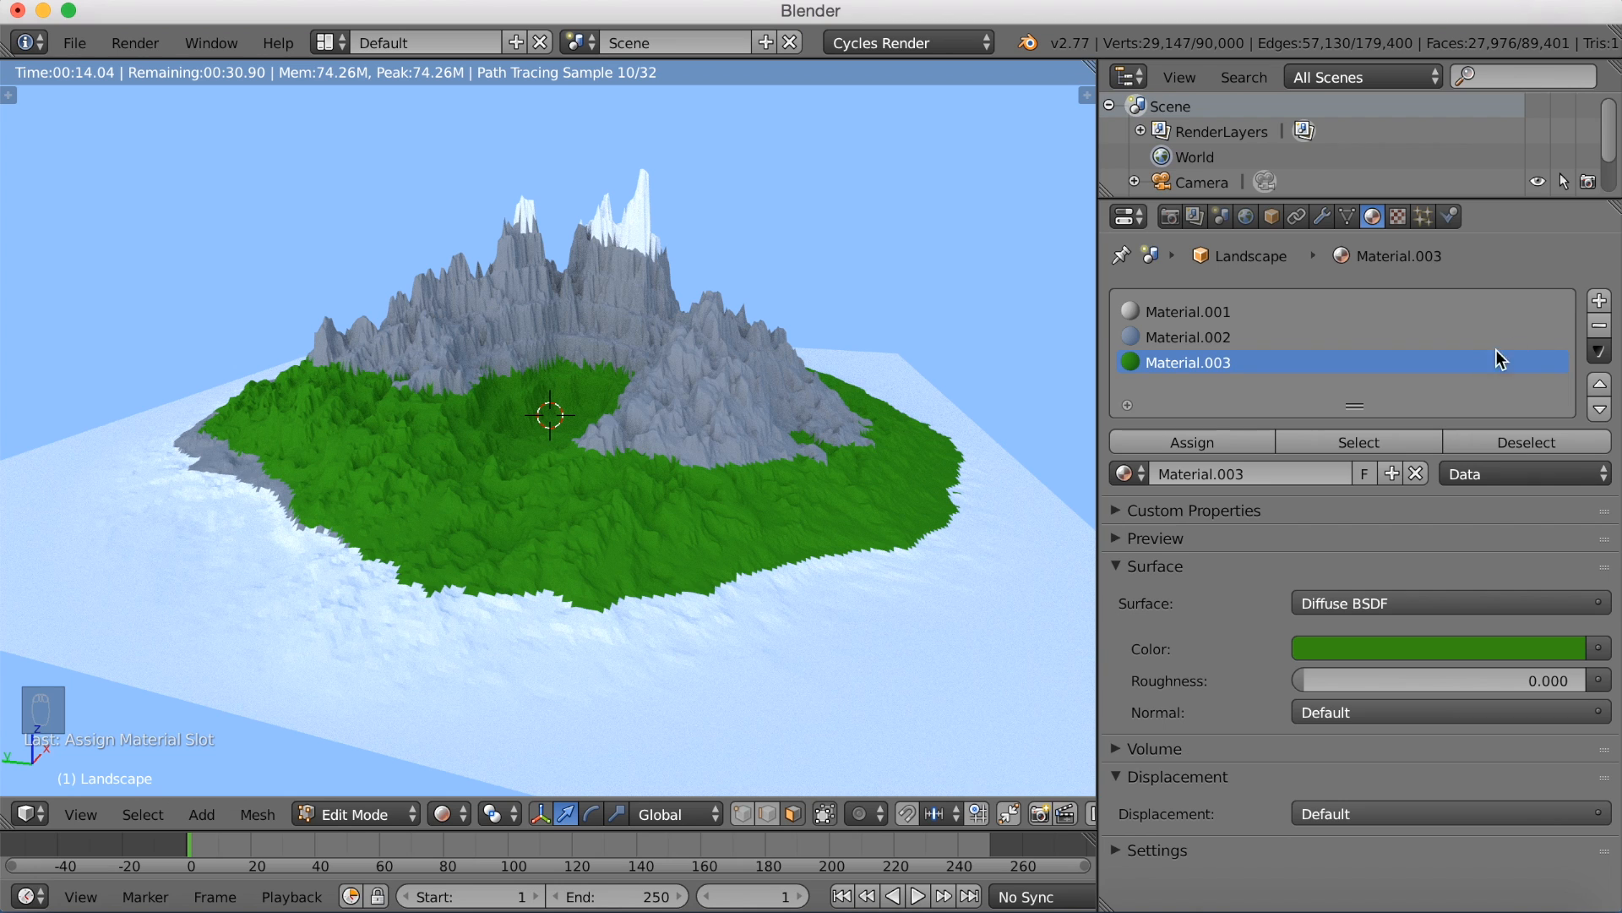
# Step: Add a fourth material slot to the landscape with a new sandy Diffuse BSDF material, hex color AD9172
pyautogui.click(1598, 303)
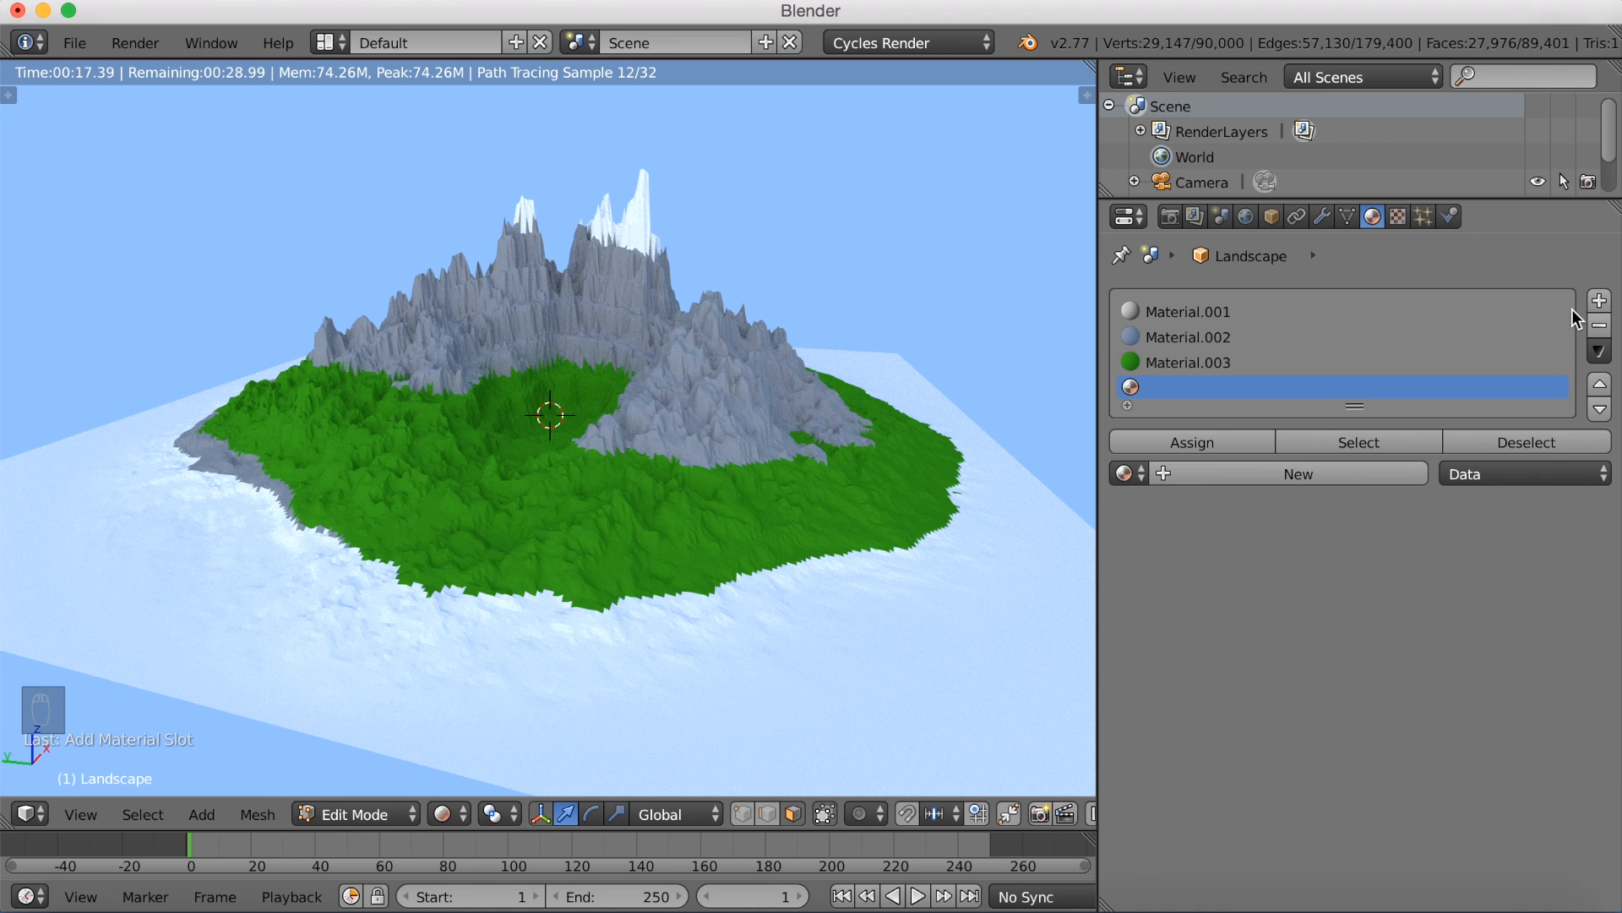
pyautogui.click(1350, 476)
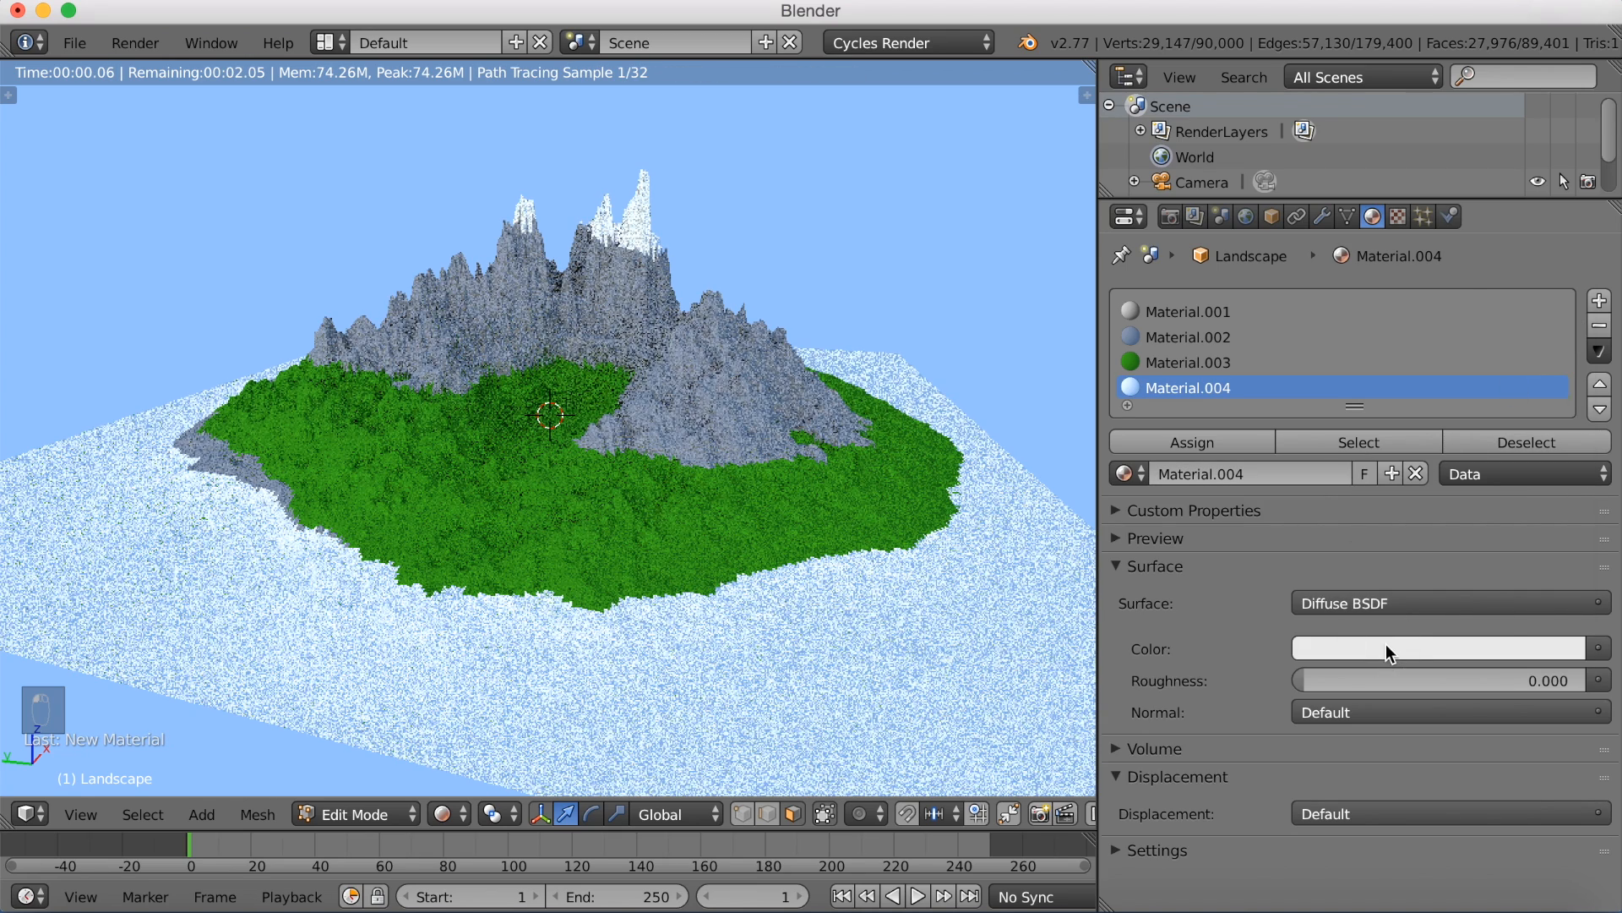
pyautogui.click(1389, 649)
pyautogui.click(1452, 535)
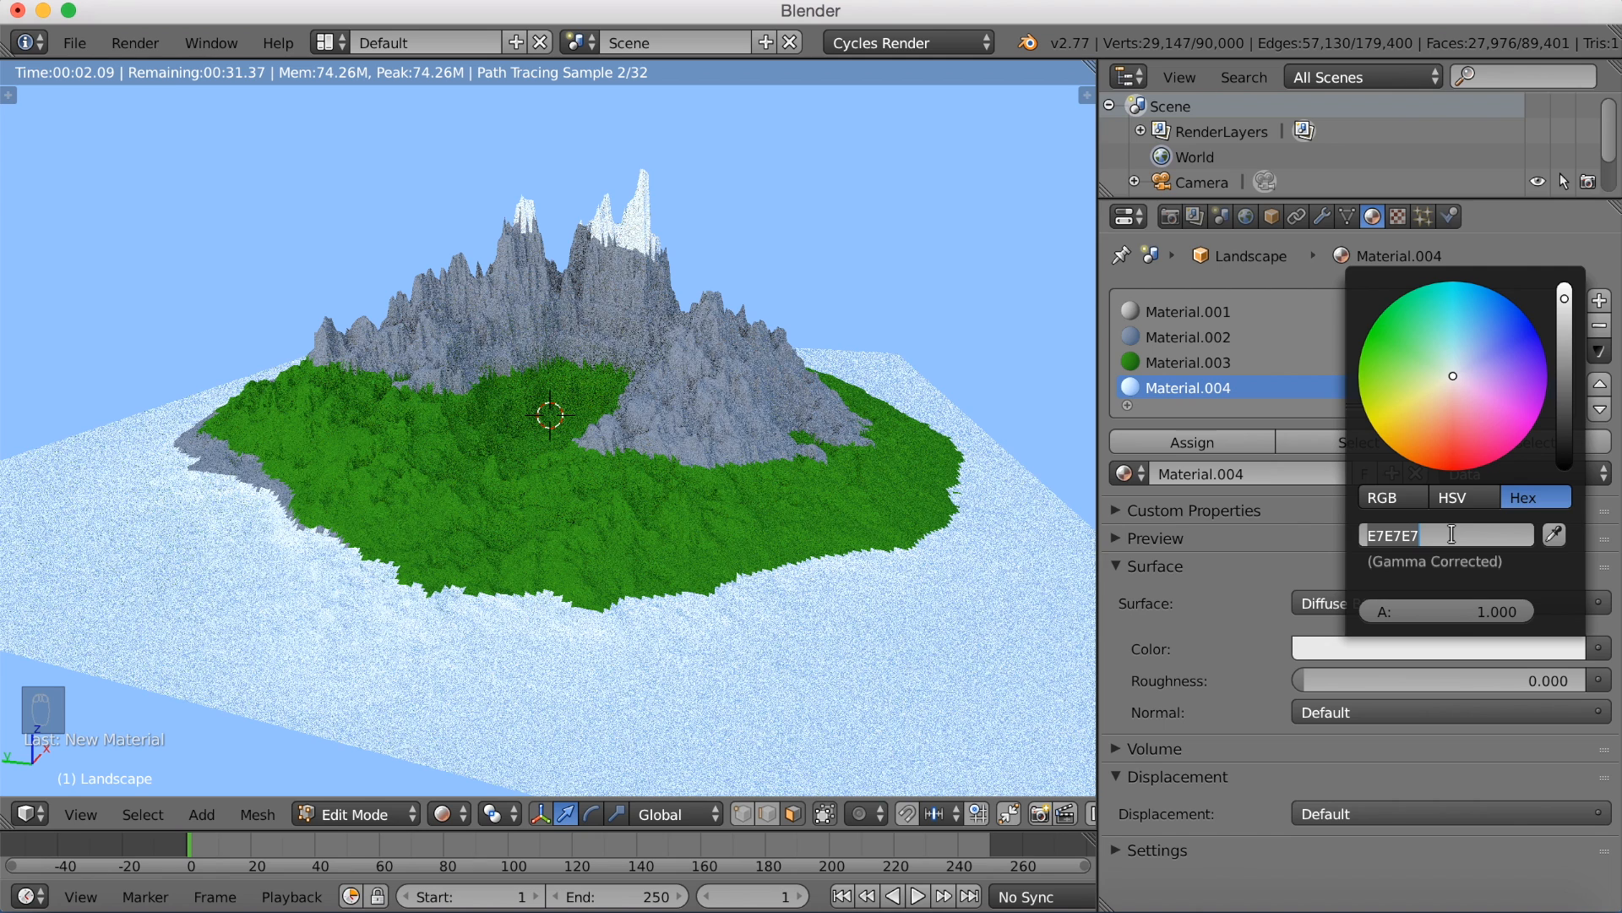
pyautogui.press('BackSpace')
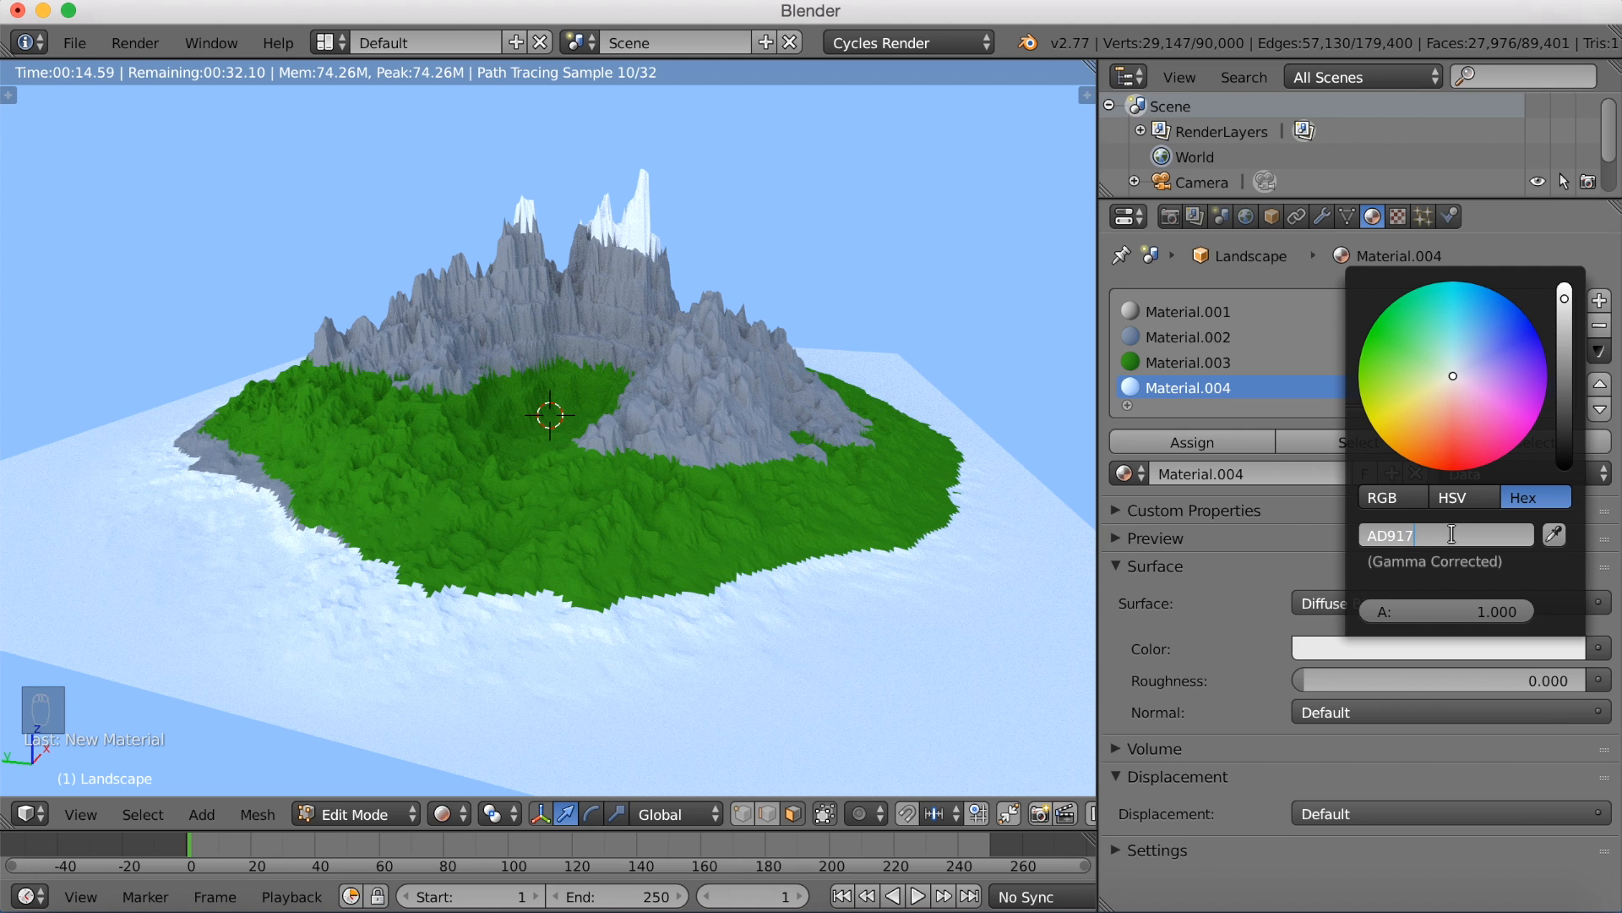
pyautogui.write('2')
pyautogui.press('Return')
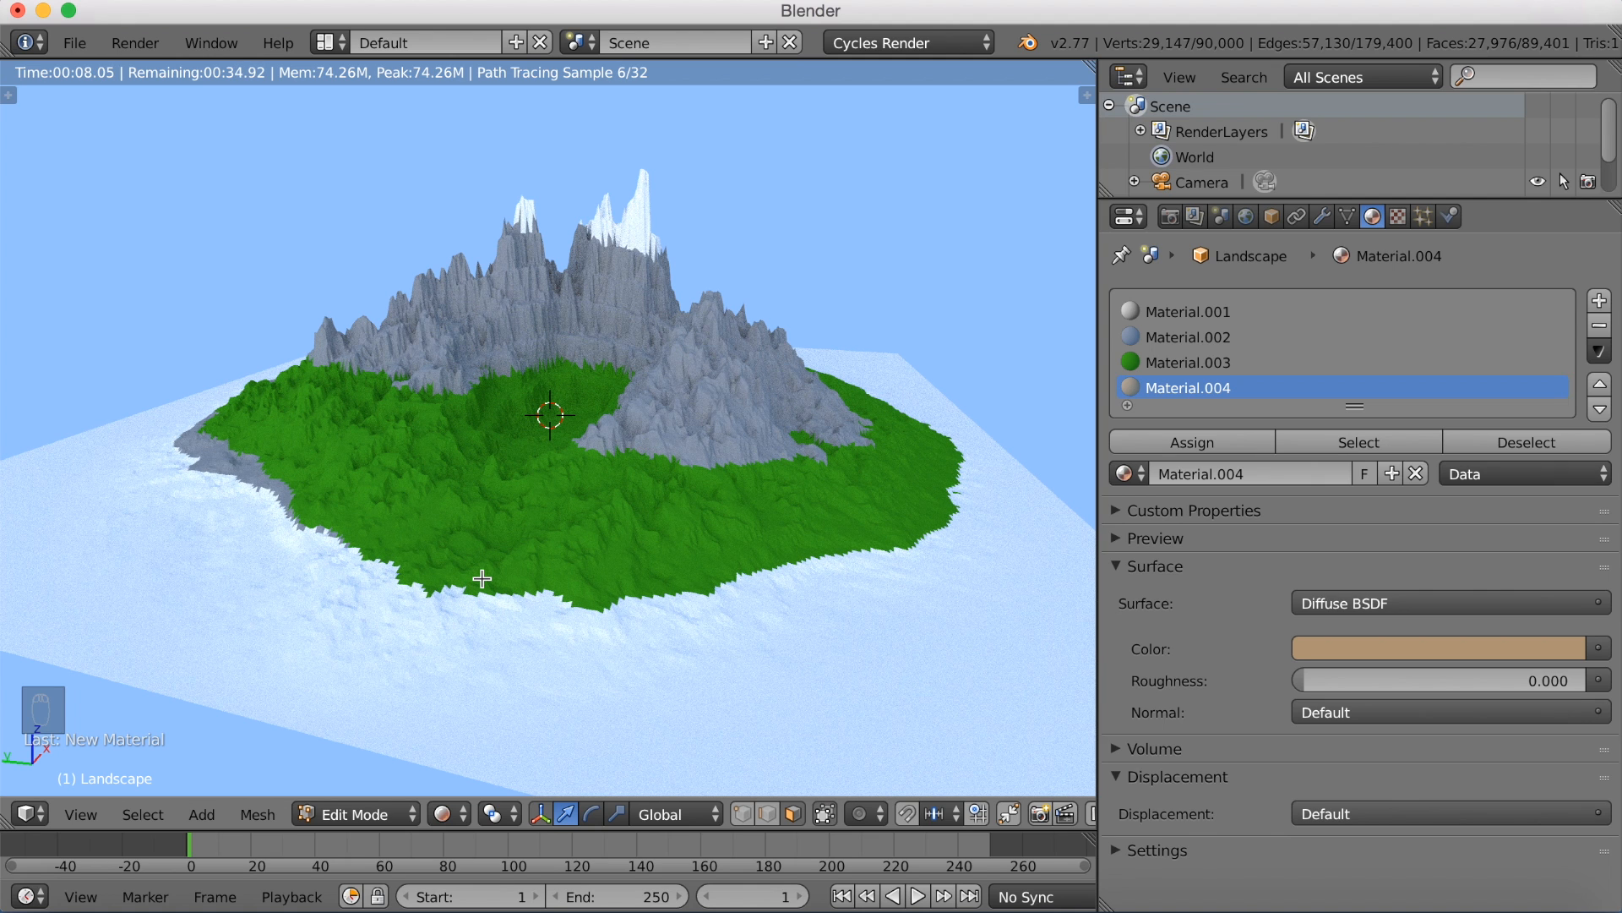
# Step: Return to Solid shading in front view, clear the selection, and border-select the flat ground below the green band
pyautogui.hotkey('shift', 'z')
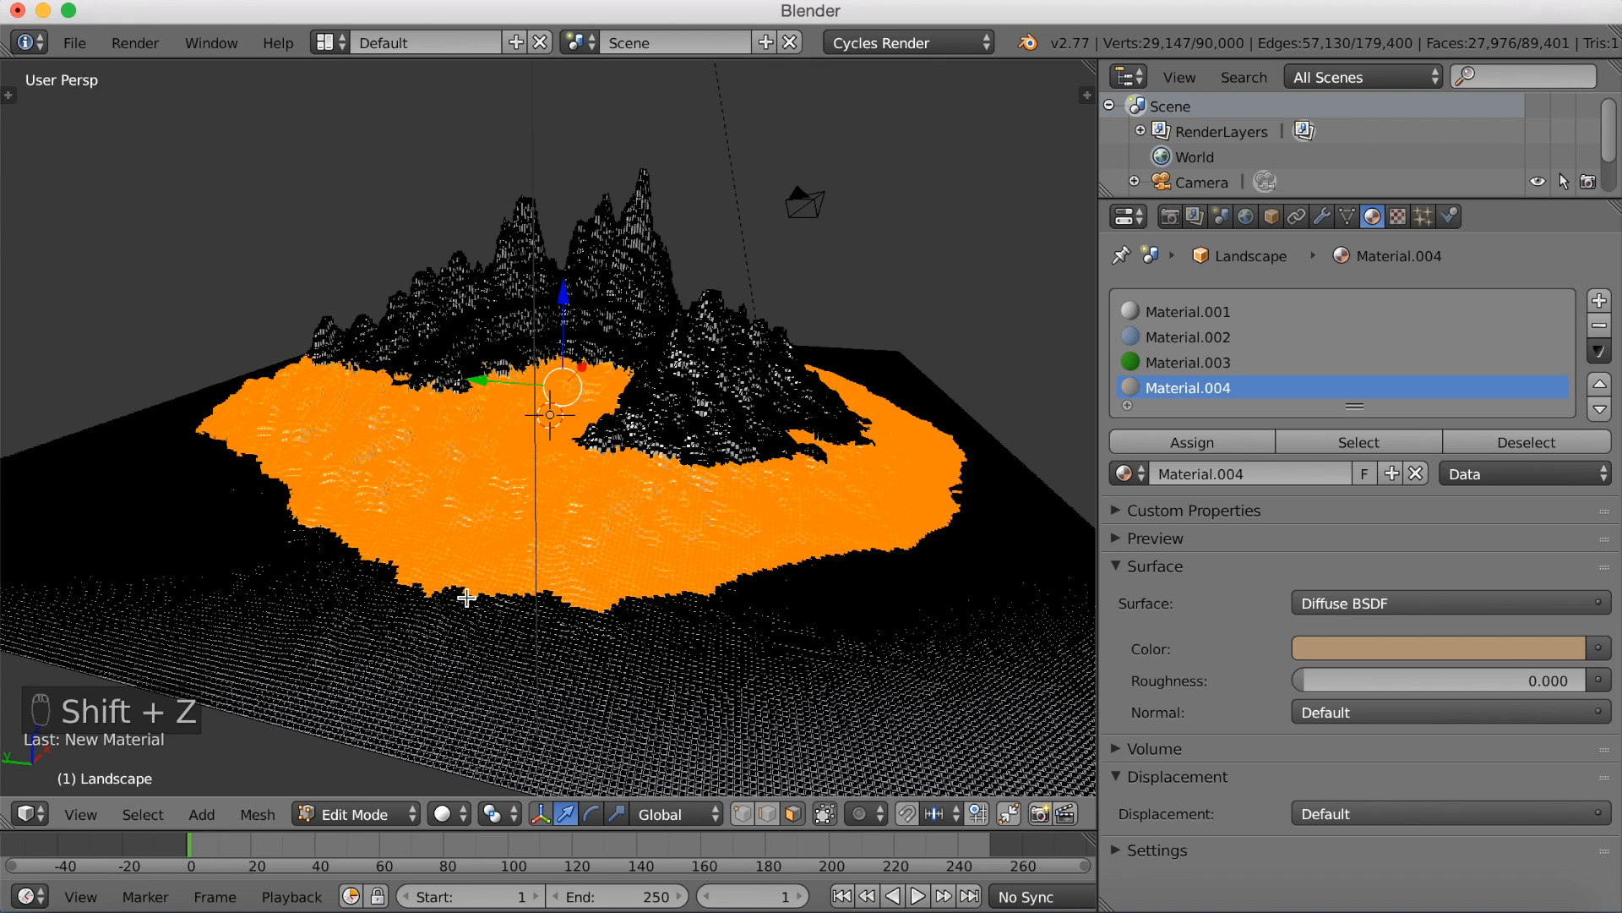
pyautogui.press('KP_1')
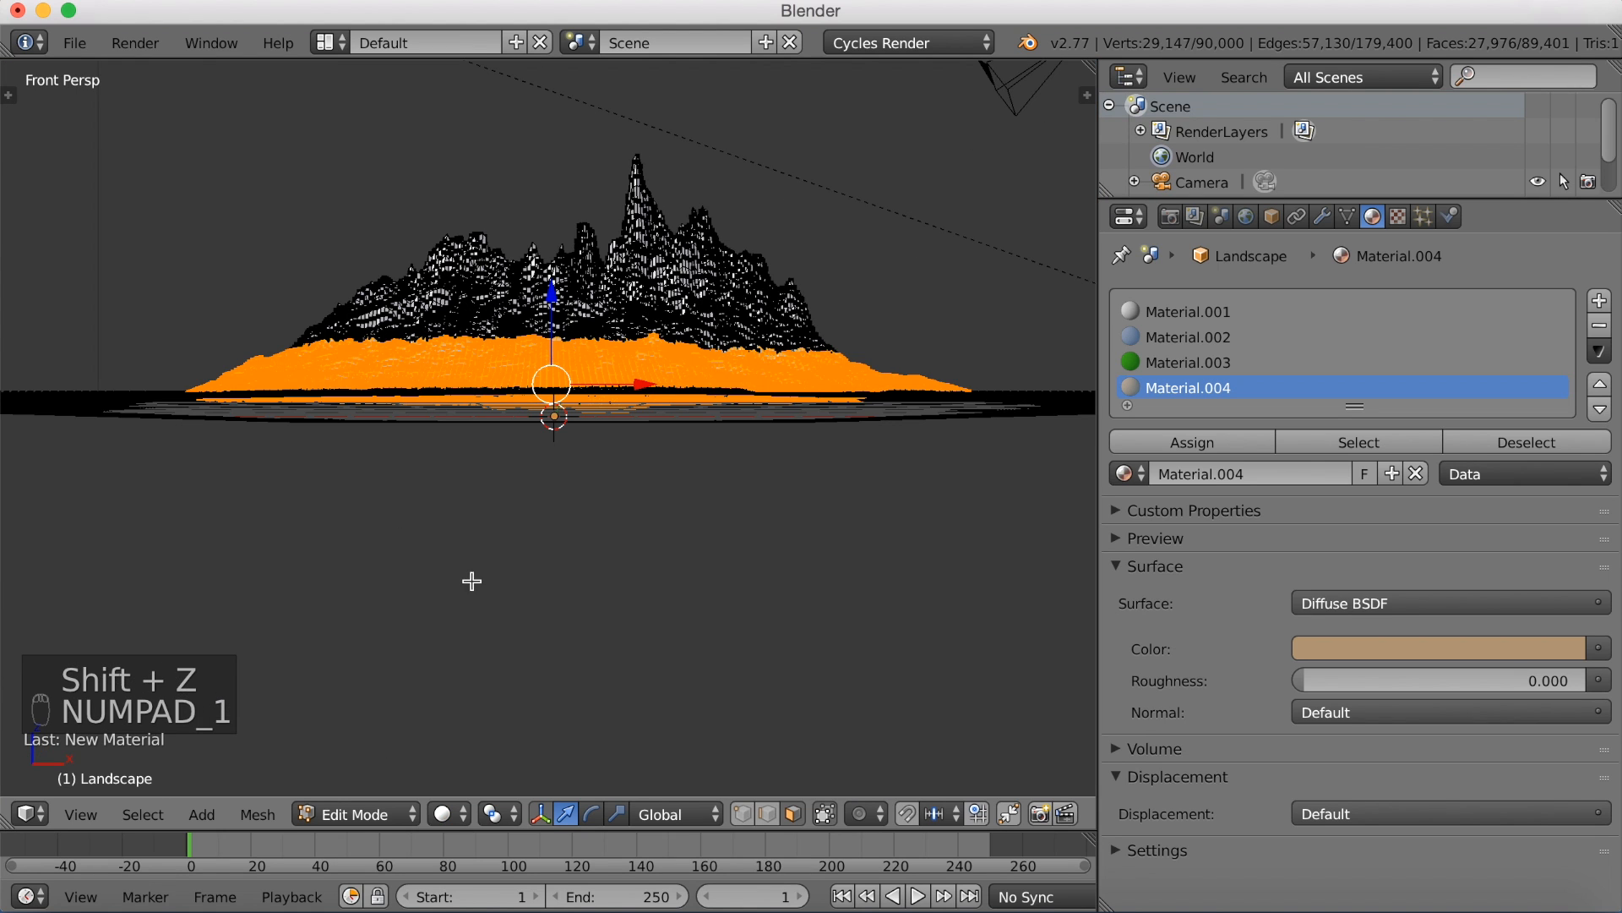
pyautogui.scroll(-1, 514, 562)
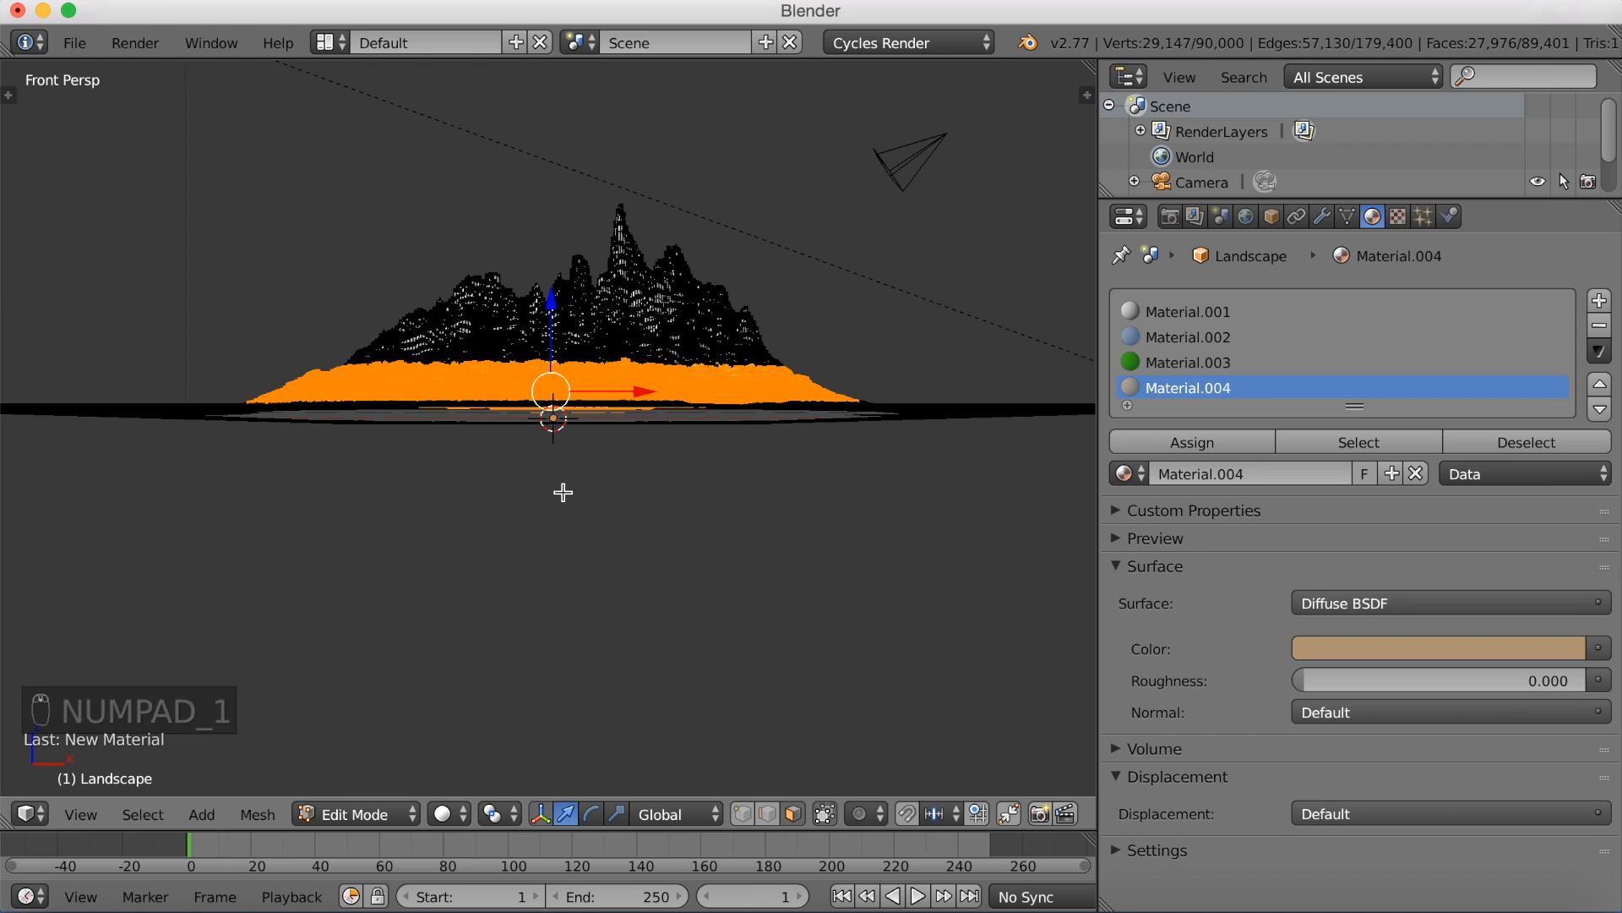
pyautogui.scroll(-2, 559, 495)
pyautogui.keyDown('shift'); pyautogui.moveTo(559, 500); pyautogui.dragTo(557, 503, button='middle'); pyautogui.keyUp('shift')
pyautogui.scroll(-1, 557, 503)
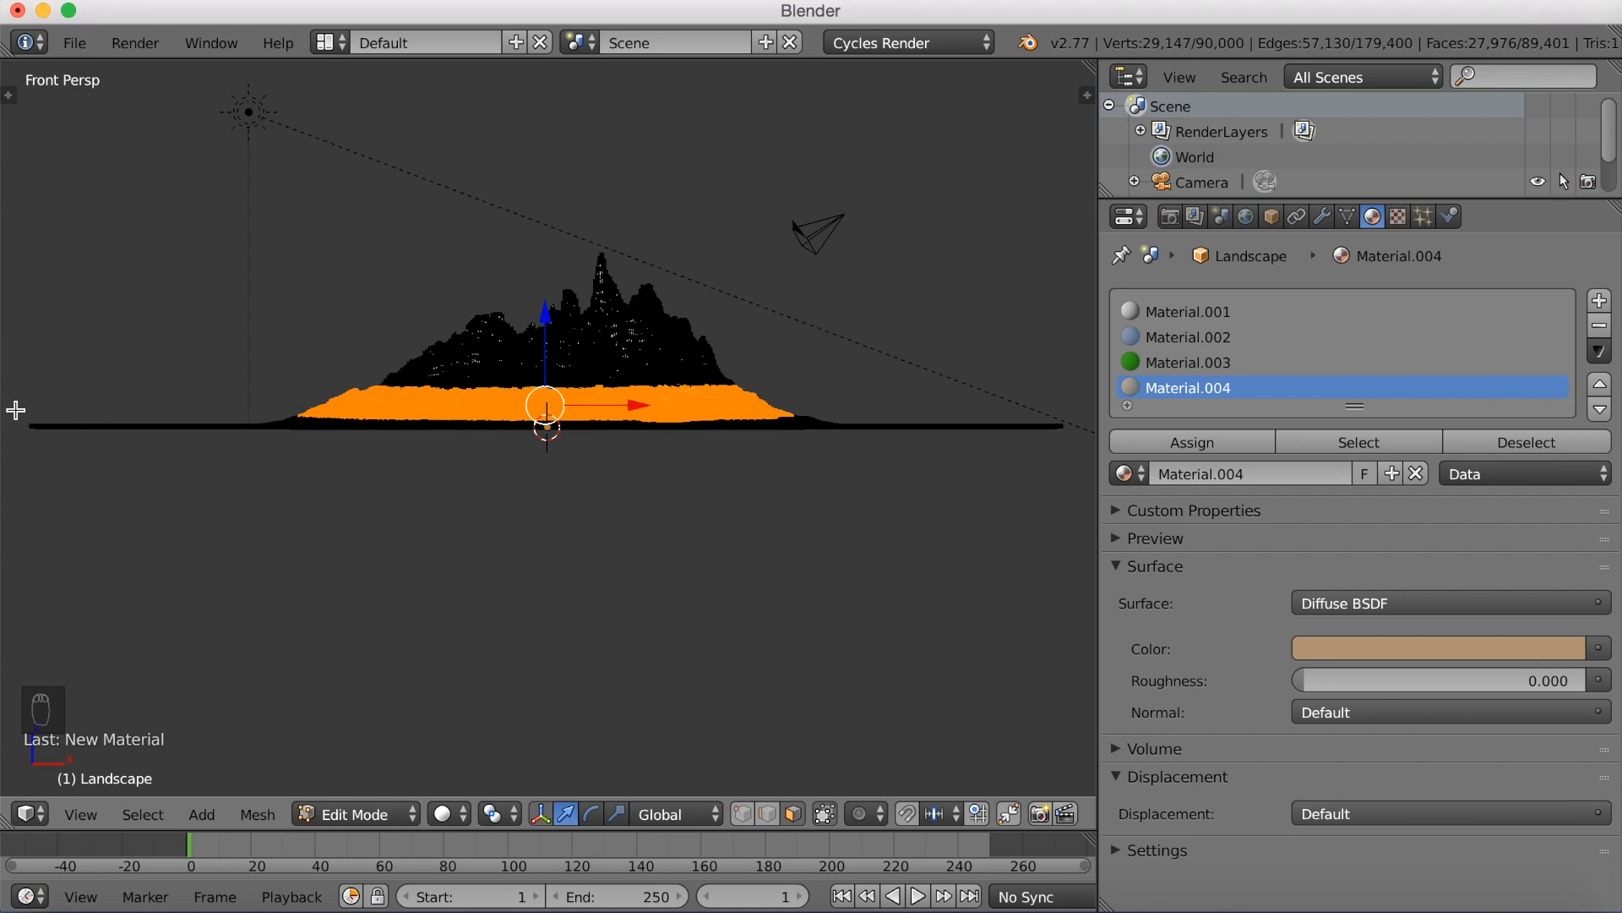
pyautogui.press('a')
pyautogui.press('b')
pyautogui.moveTo(16, 411); pyautogui.dragTo(1158, 622)
# Step: Switch to Wireframe shading and border-select the whole base through the mesh, including all the flat ground around the mountain
pyautogui.press('z')
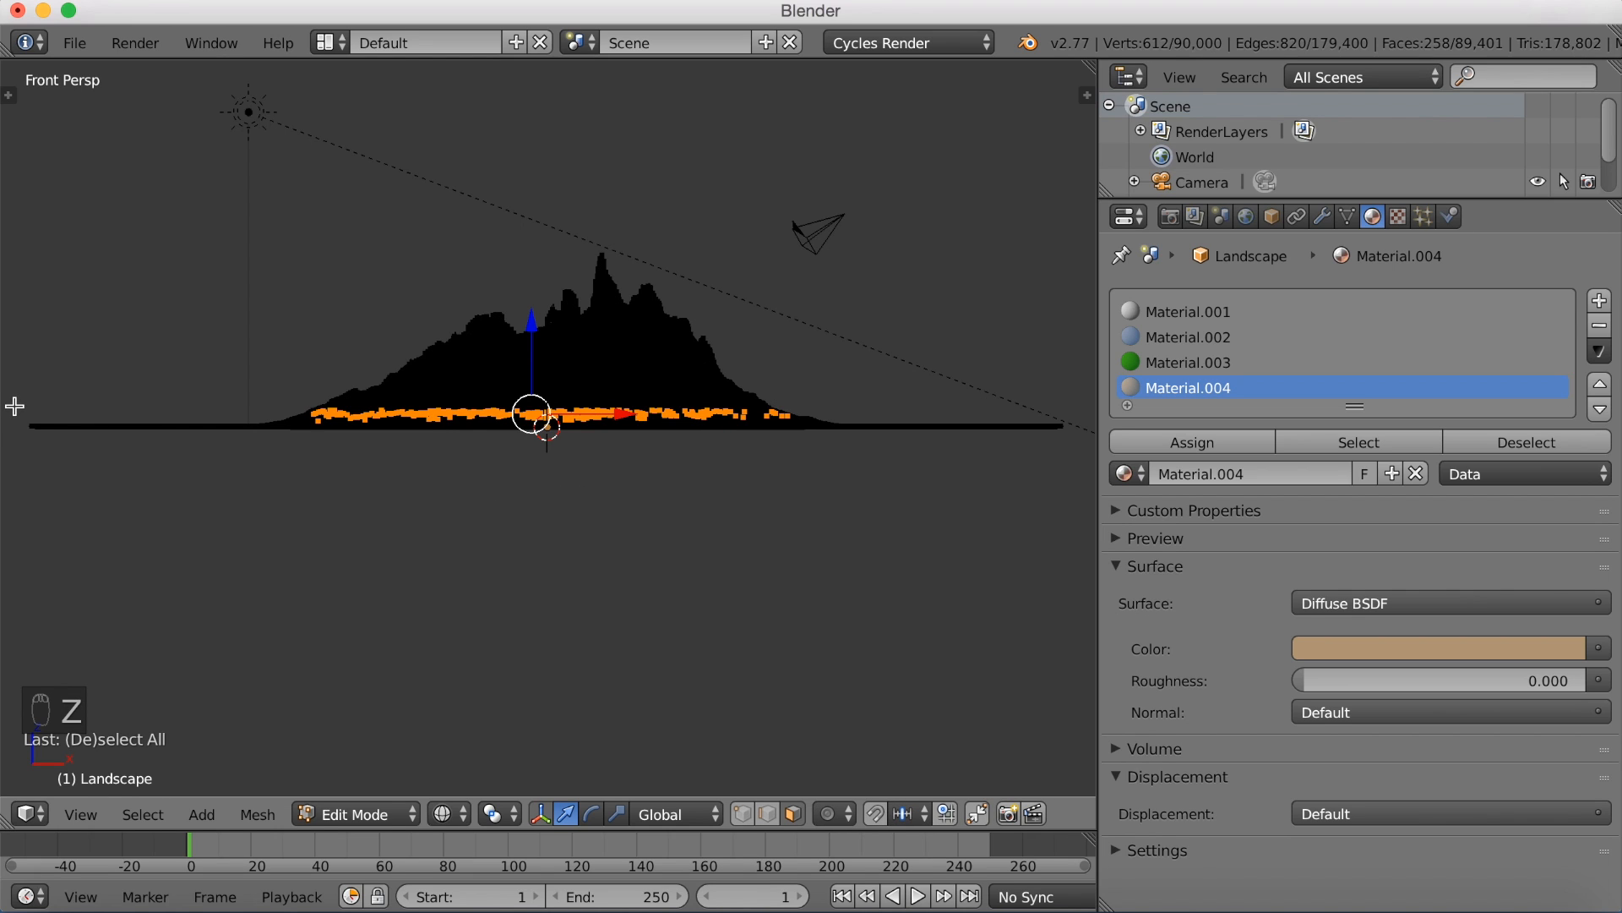
pyautogui.press('b')
pyautogui.moveTo(10, 411); pyautogui.dragTo(1048, 659)
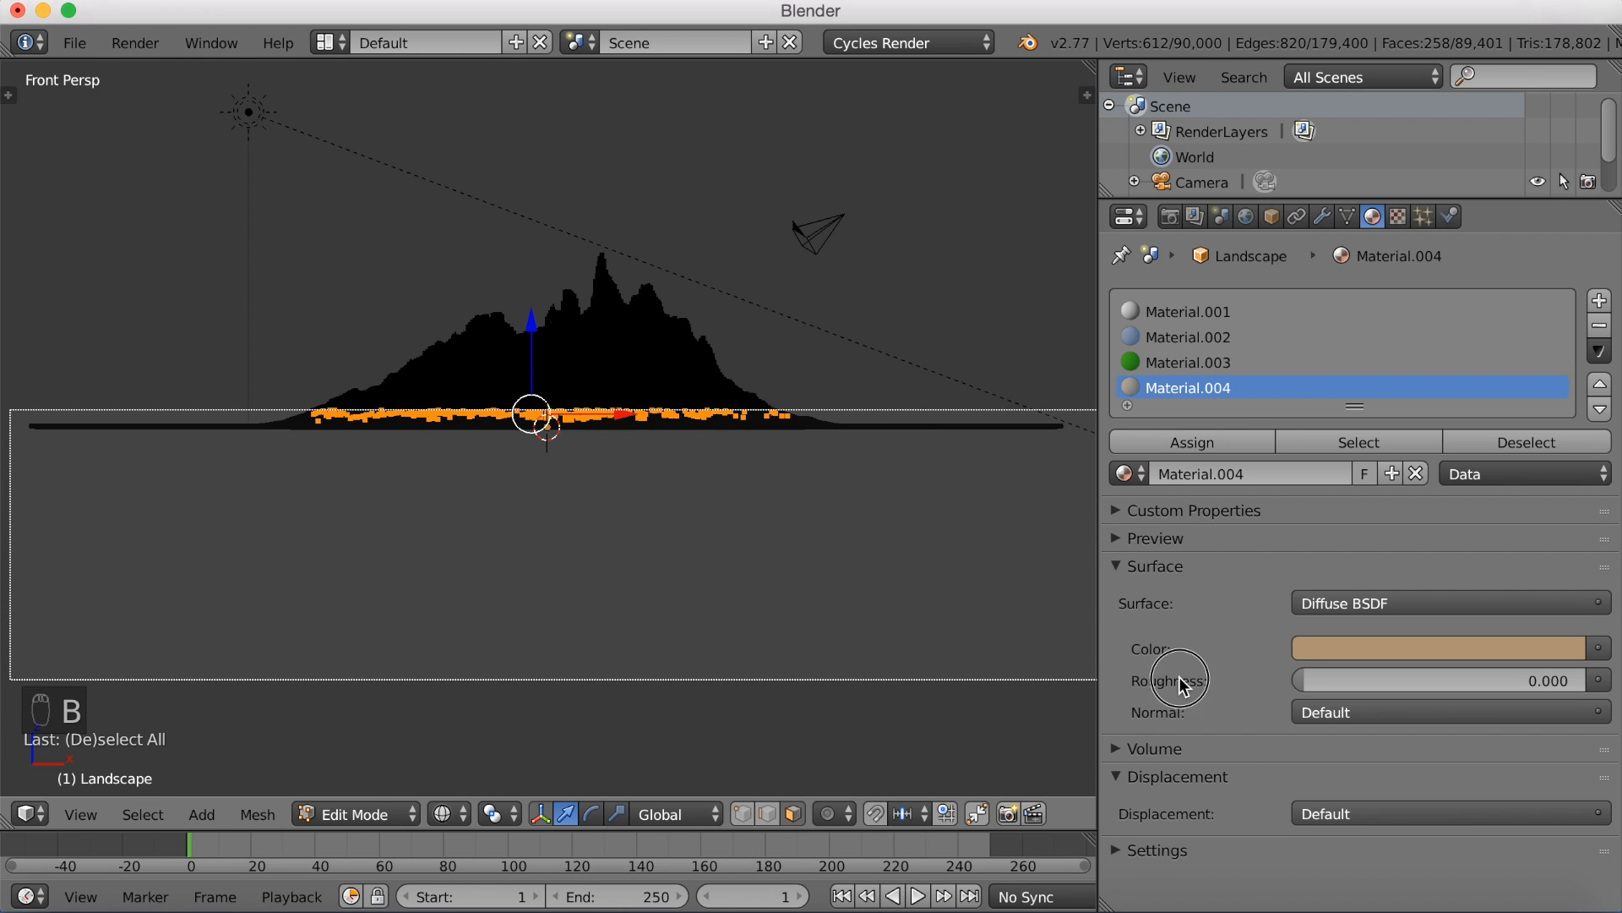
pyautogui.moveTo(858, 550); pyautogui.dragTo(693, 590, button='middle')
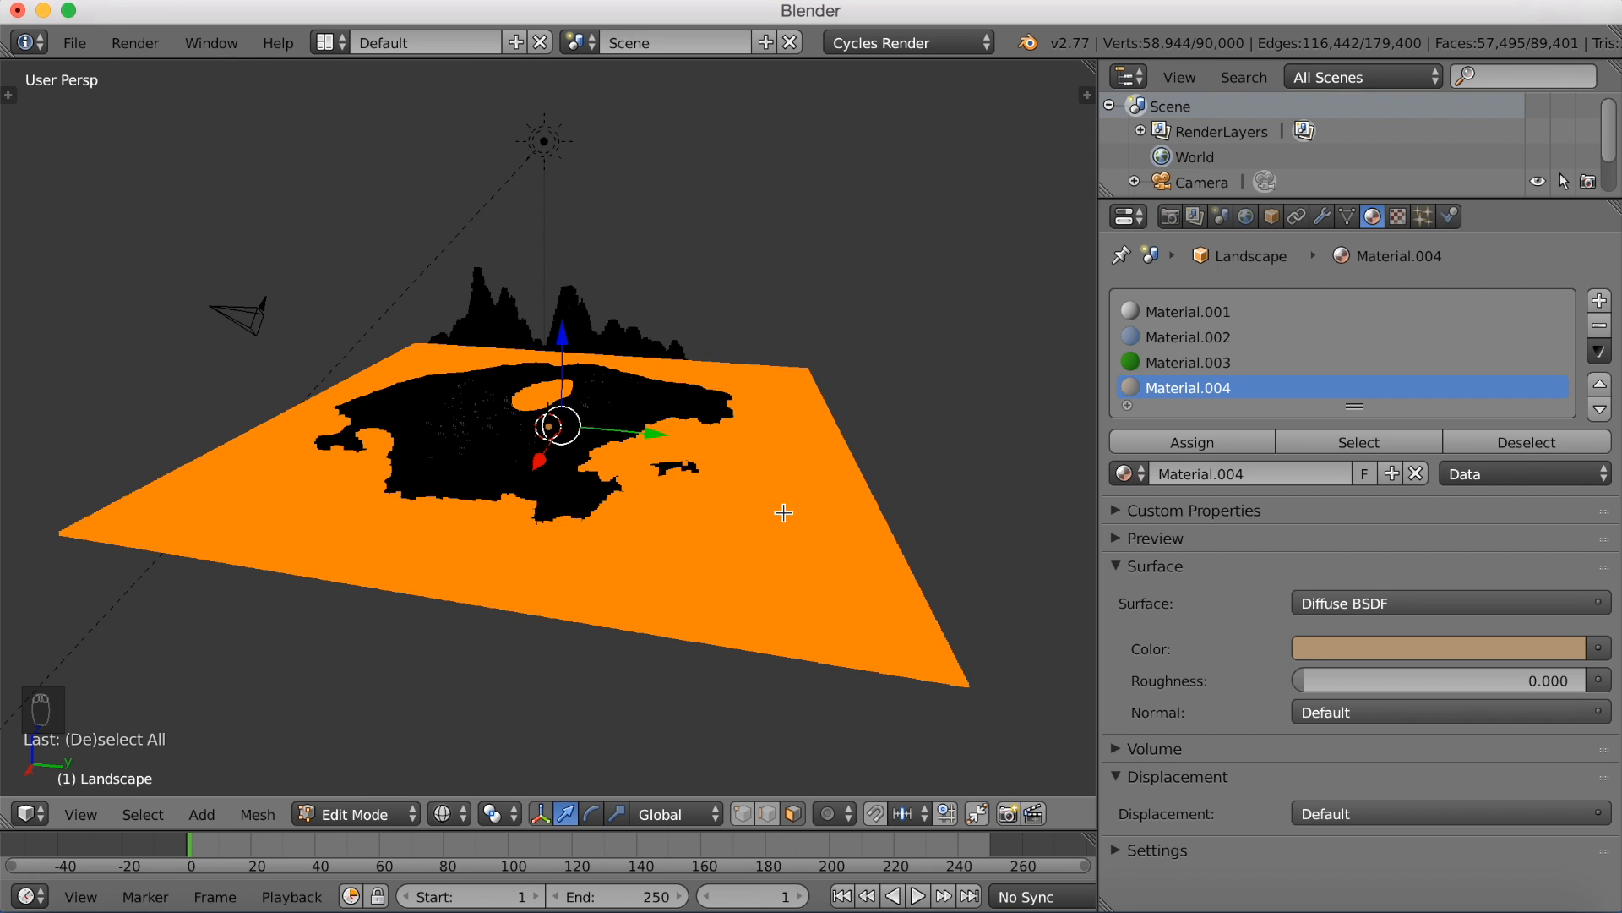
# Step: Use Circle Select to deselect the stray valley patch and the gap along the mountain's foot from the ground selection
pyautogui.moveTo(703, 509); pyautogui.dragTo(879, 553, button='middle')
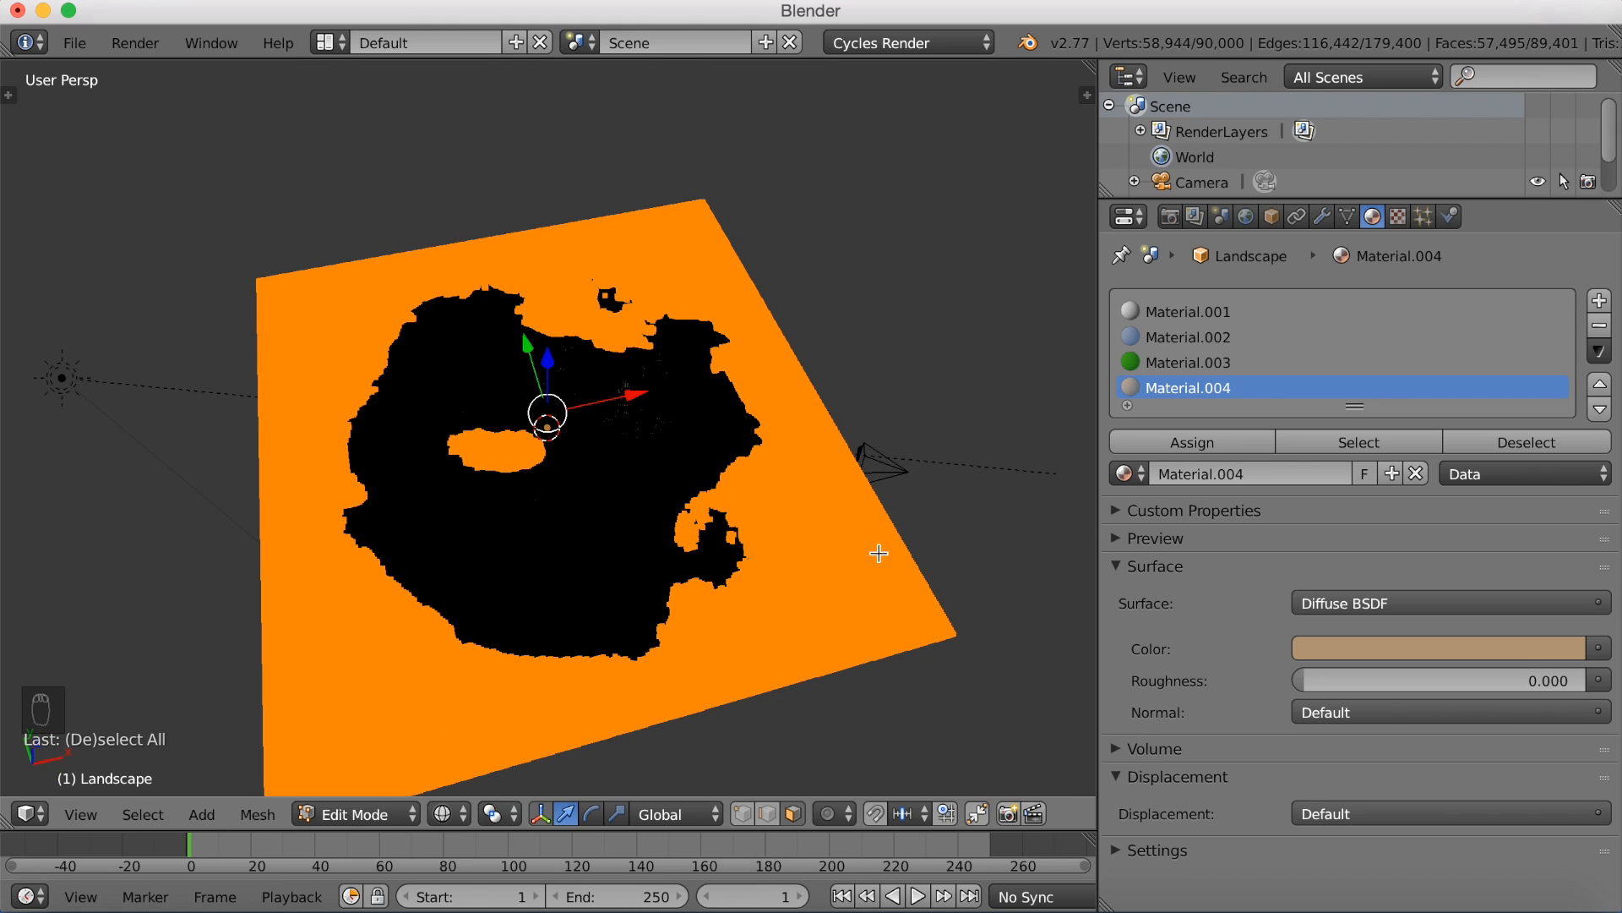
pyautogui.press('c')
pyautogui.moveTo(545, 434)
pyautogui.mouseDown(button='middle')
pyautogui.moveTo(512, 459)
pyautogui.moveTo(482, 449)
pyautogui.mouseUp(button='middle')
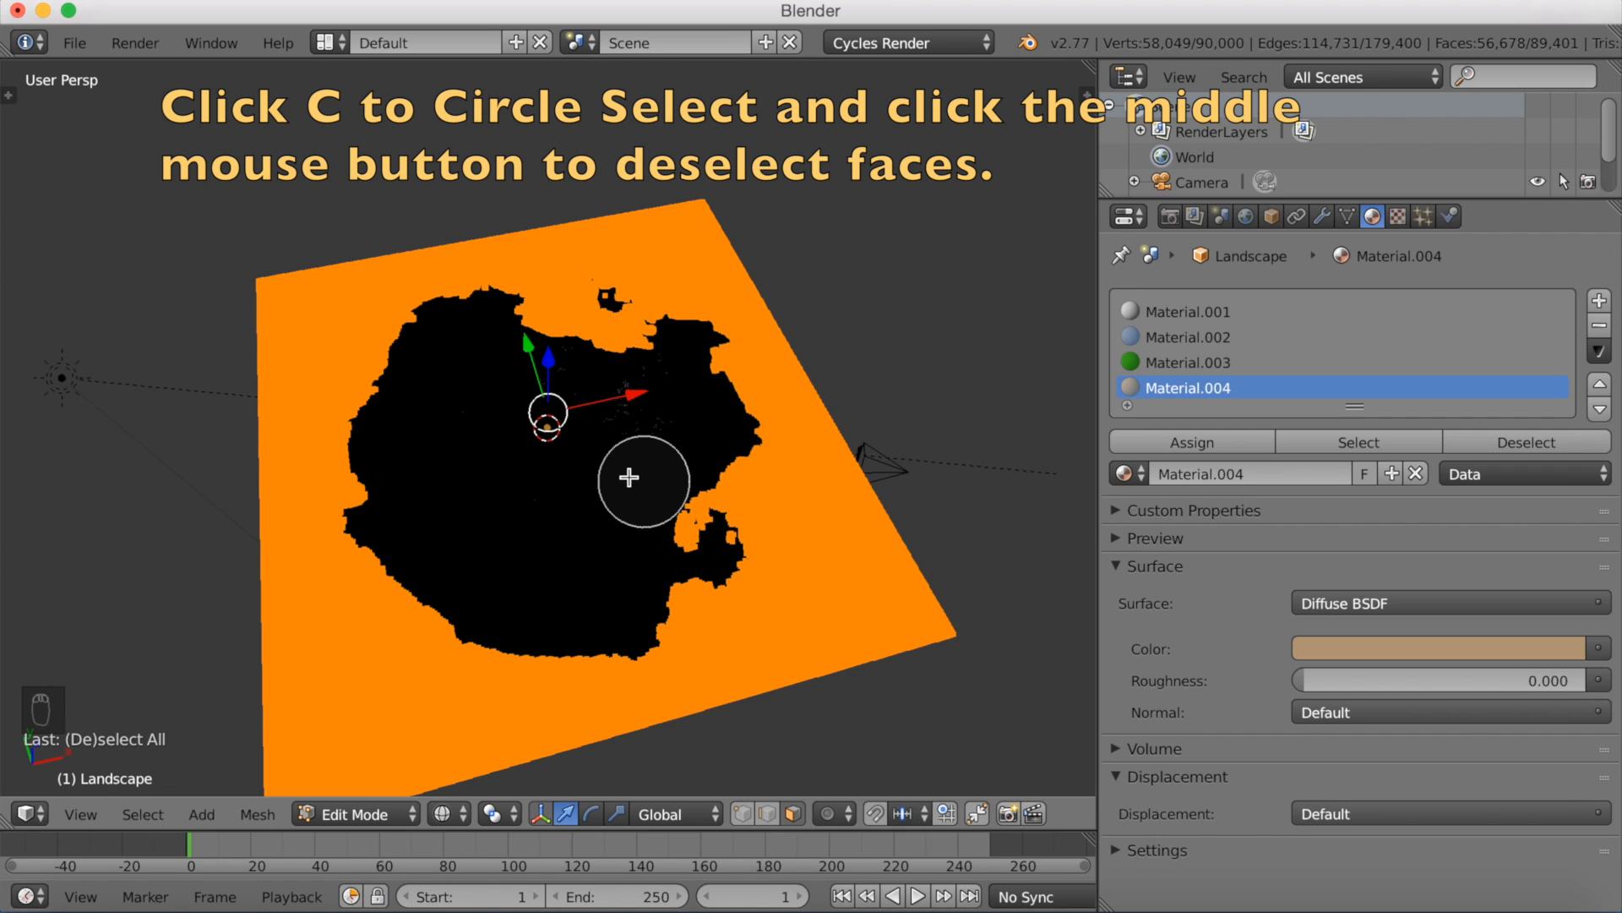
pyautogui.moveTo(659, 504); pyautogui.dragTo(674, 515, button='middle')
pyautogui.rightClick(596, 467)
pyautogui.moveTo(601, 464)
pyautogui.mouseDown(button='middle')
pyautogui.moveTo(507, 493)
pyautogui.moveTo(439, 469)
pyautogui.moveTo(384, 481)
pyautogui.mouseUp(button='middle')
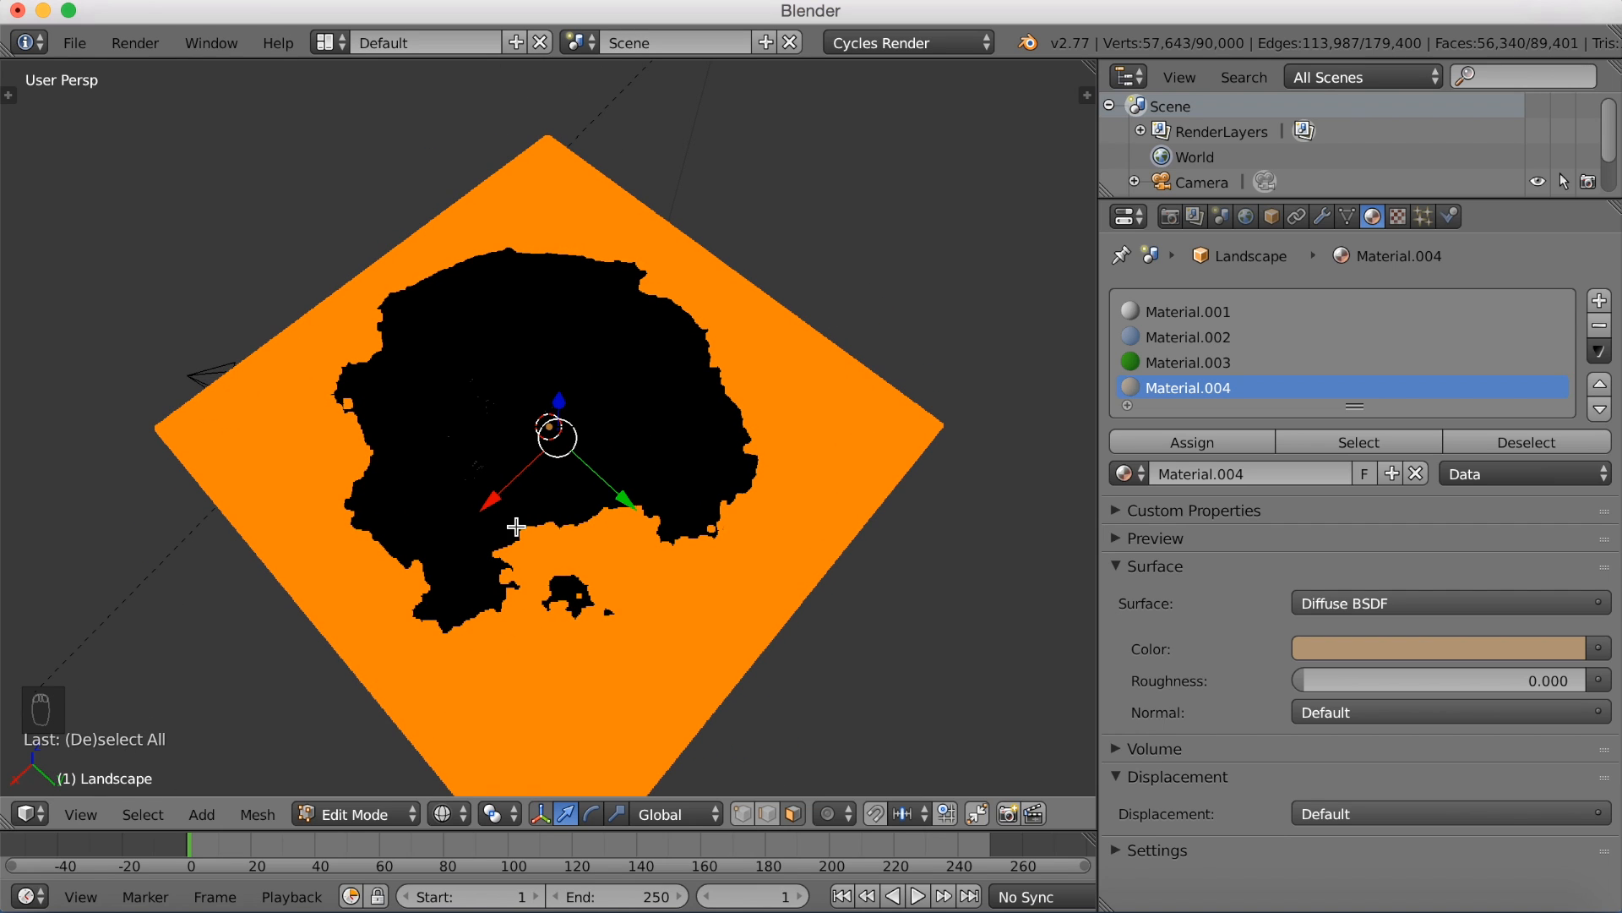
# Step: Circle-select the small unselected island beside the mountain and deselect the ground in the adjacent bay to even out the edge
pyautogui.press('c')
pyautogui.moveTo(579, 597); pyautogui.dragTo(580, 588)
pyautogui.moveTo(482, 535)
pyautogui.mouseDown(button='middle')
pyautogui.moveTo(623, 493)
pyautogui.moveTo(445, 561)
pyautogui.mouseUp(button='middle')
pyautogui.rightClick(432, 471)
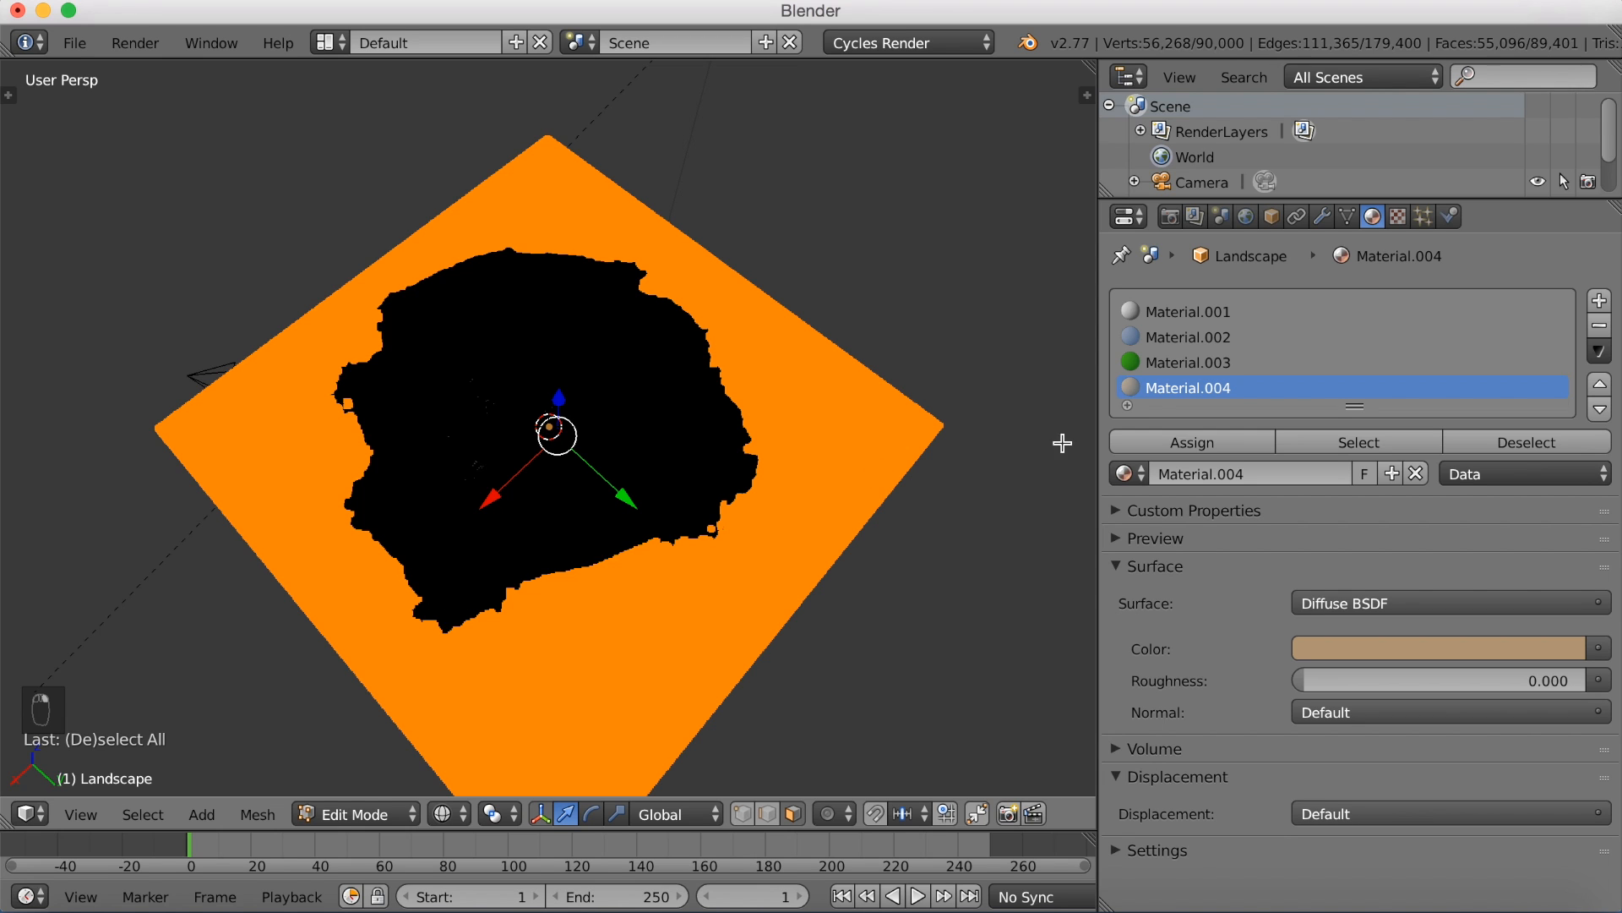
# Step: Assign the sandy Material.004 to the selected ground and inspect the terrain from several sides in Rendered shading
pyautogui.click(1158, 441)
pyautogui.moveTo(688, 561); pyautogui.dragTo(733, 517, button='middle')
pyautogui.hotkey('shift', 'z')
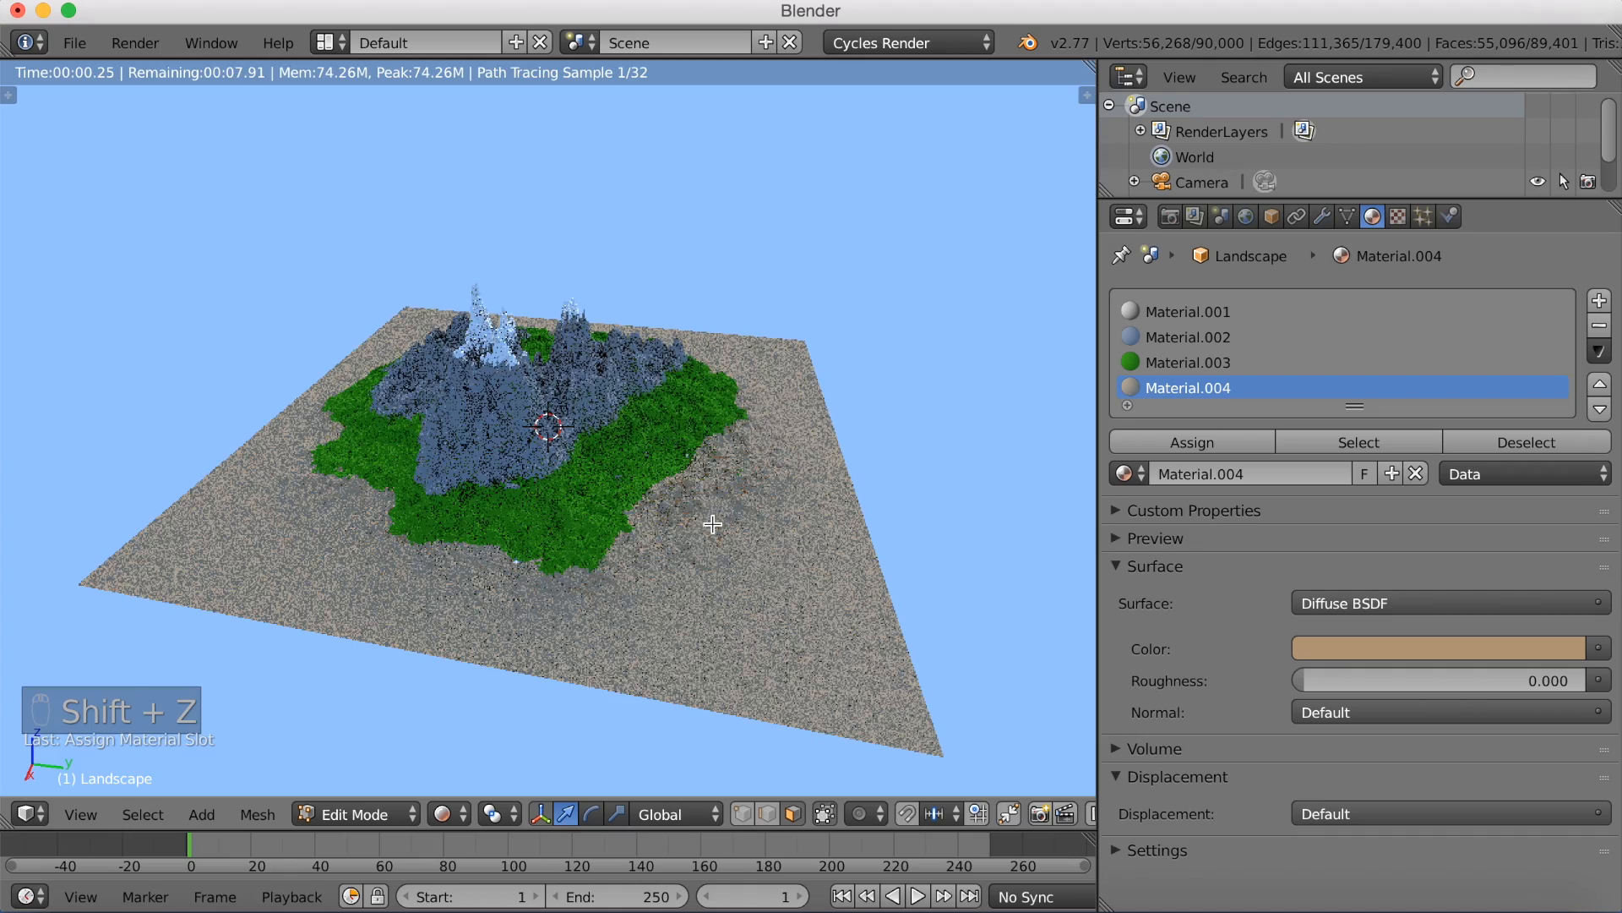
pyautogui.moveTo(692, 550); pyautogui.dragTo(518, 550, button='middle')
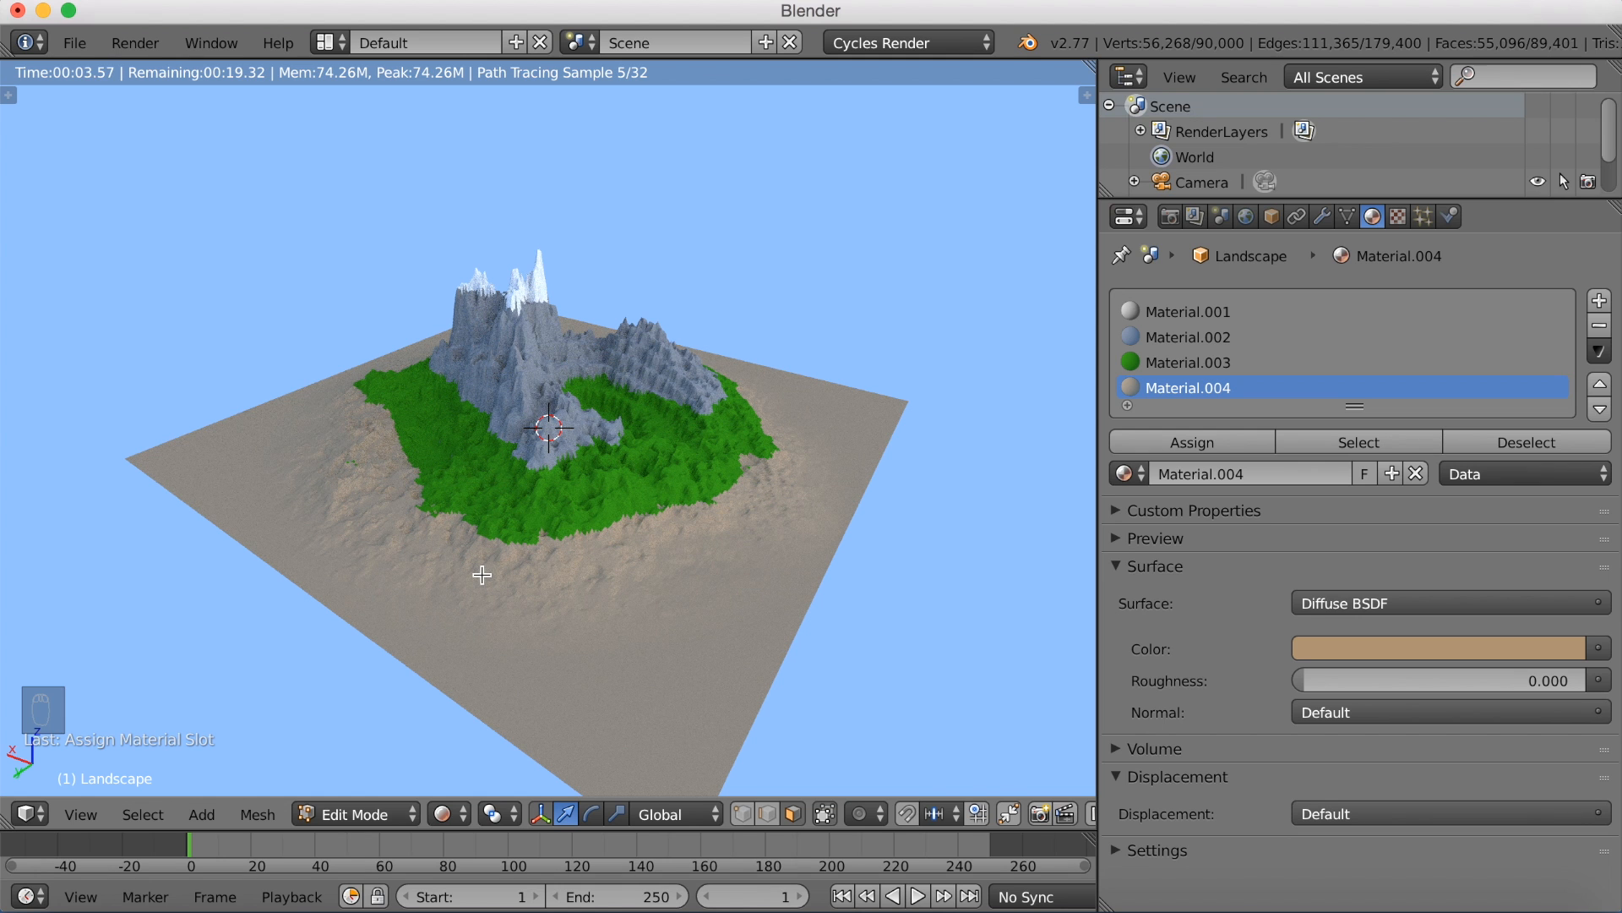
pyautogui.moveTo(517, 568); pyautogui.dragTo(537, 542, button='middle')
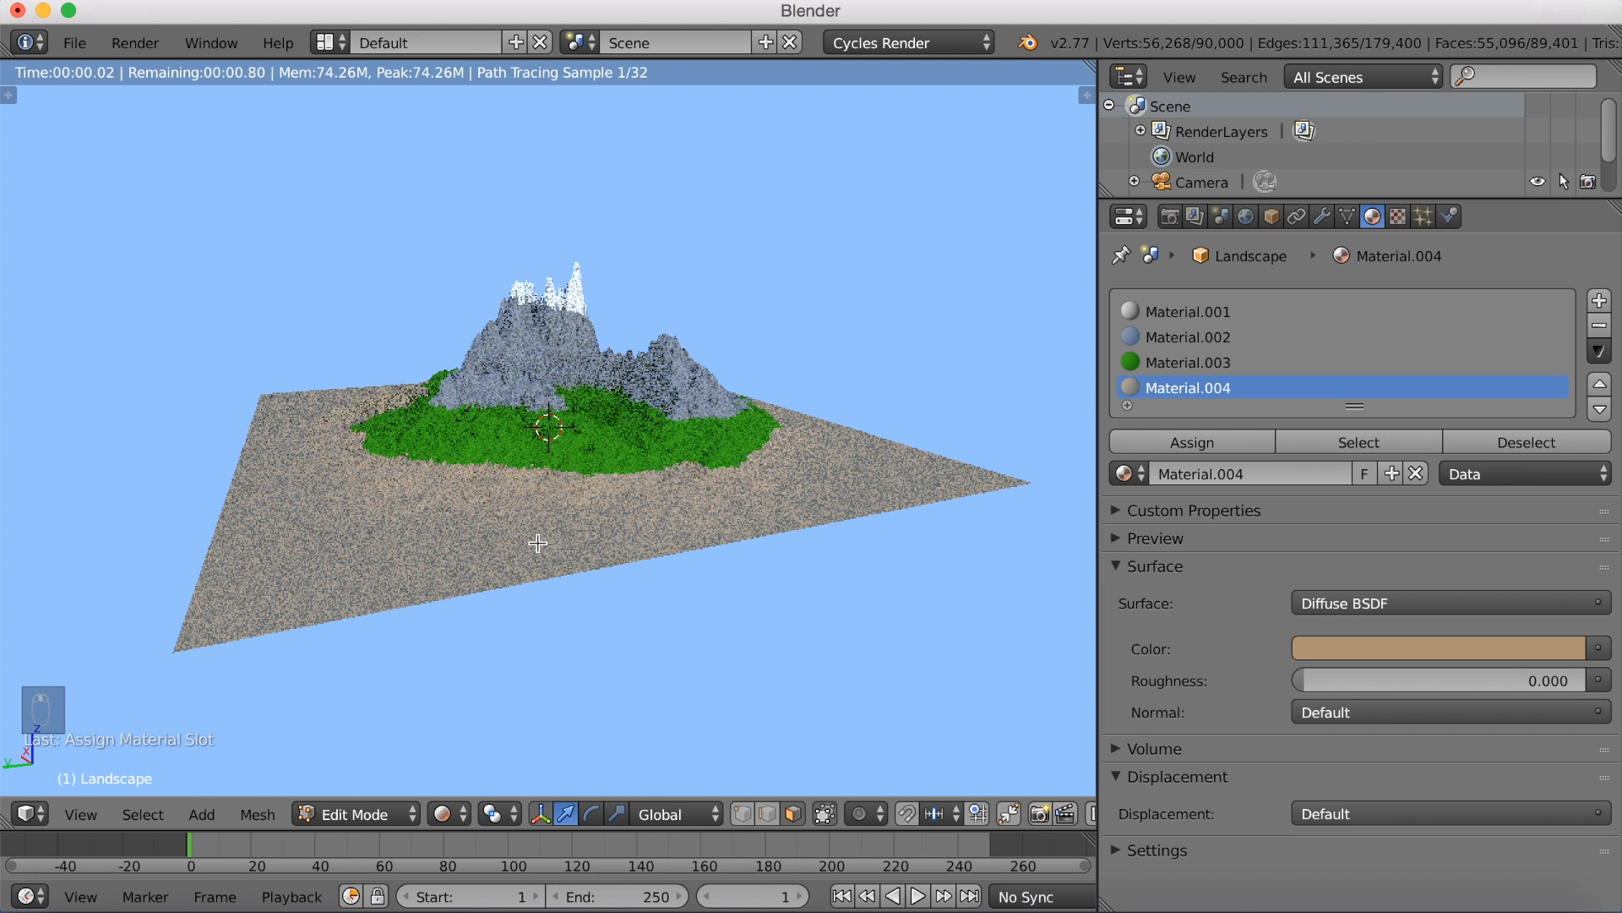
pyautogui.moveTo(537, 543); pyautogui.dragTo(703, 564, button='middle')
pyautogui.moveTo(430, 550); pyautogui.dragTo(553, 592, button='middle')
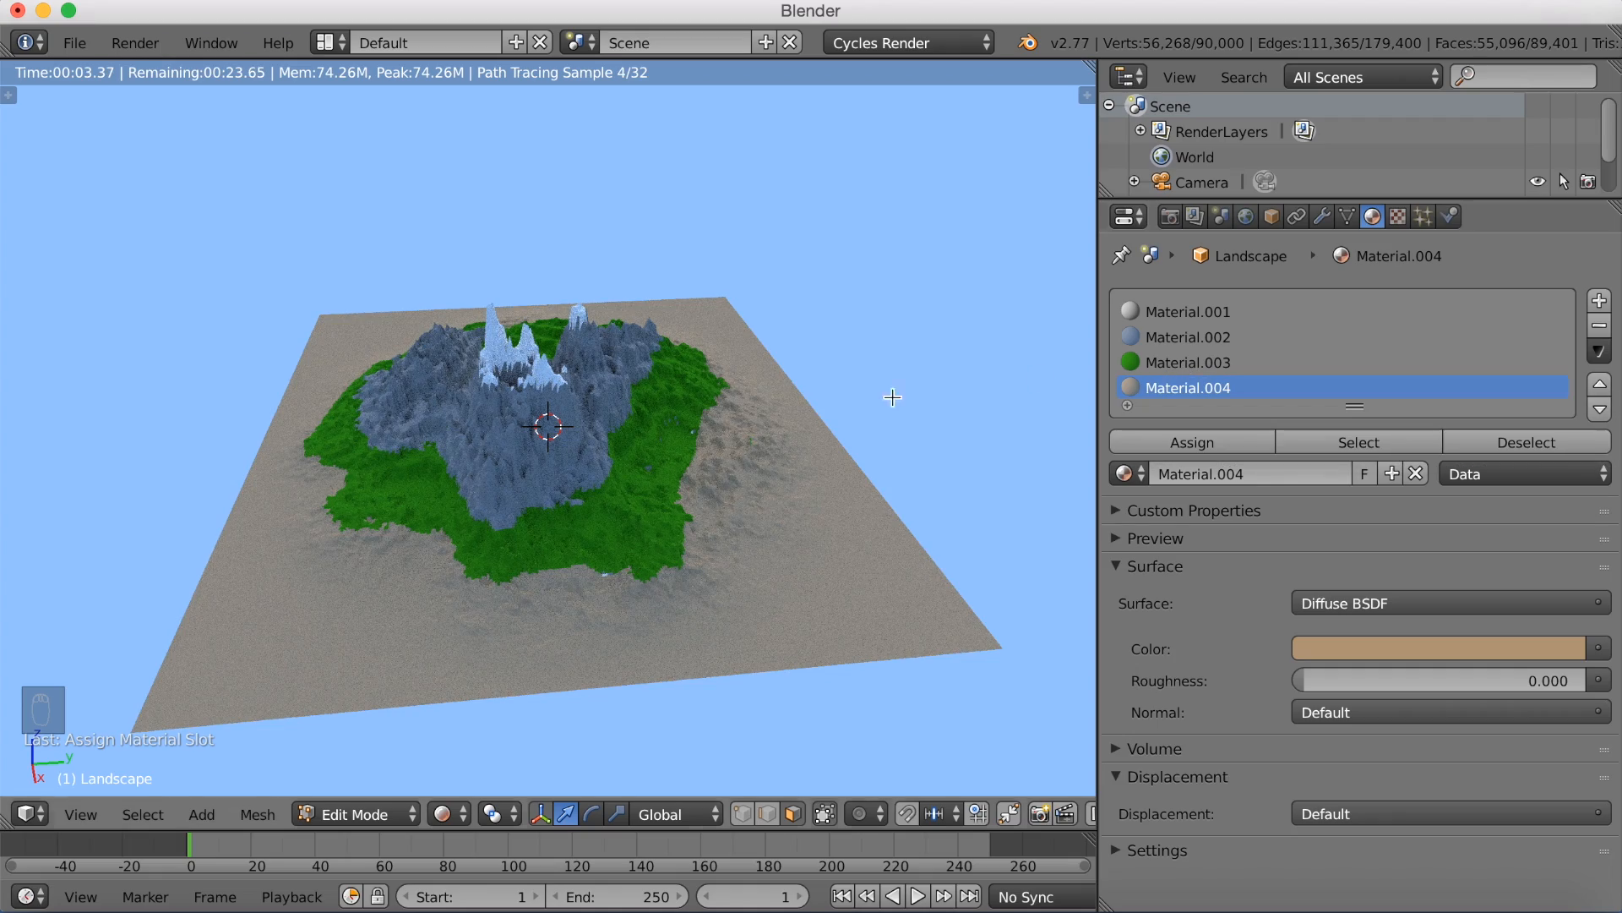
# Step: Clear the selection, circle-select a strip along the mountain's front foot, assign the green Material.003 to it, and preview in Rendered shading
pyautogui.scroll(4, 724, 499)
pyautogui.moveTo(672, 569)
pyautogui.mouseDown(button='middle')
pyautogui.moveTo(663, 460)
pyautogui.moveTo(651, 580)
pyautogui.mouseUp(button='middle')
pyautogui.hotkey('shift', 'z')
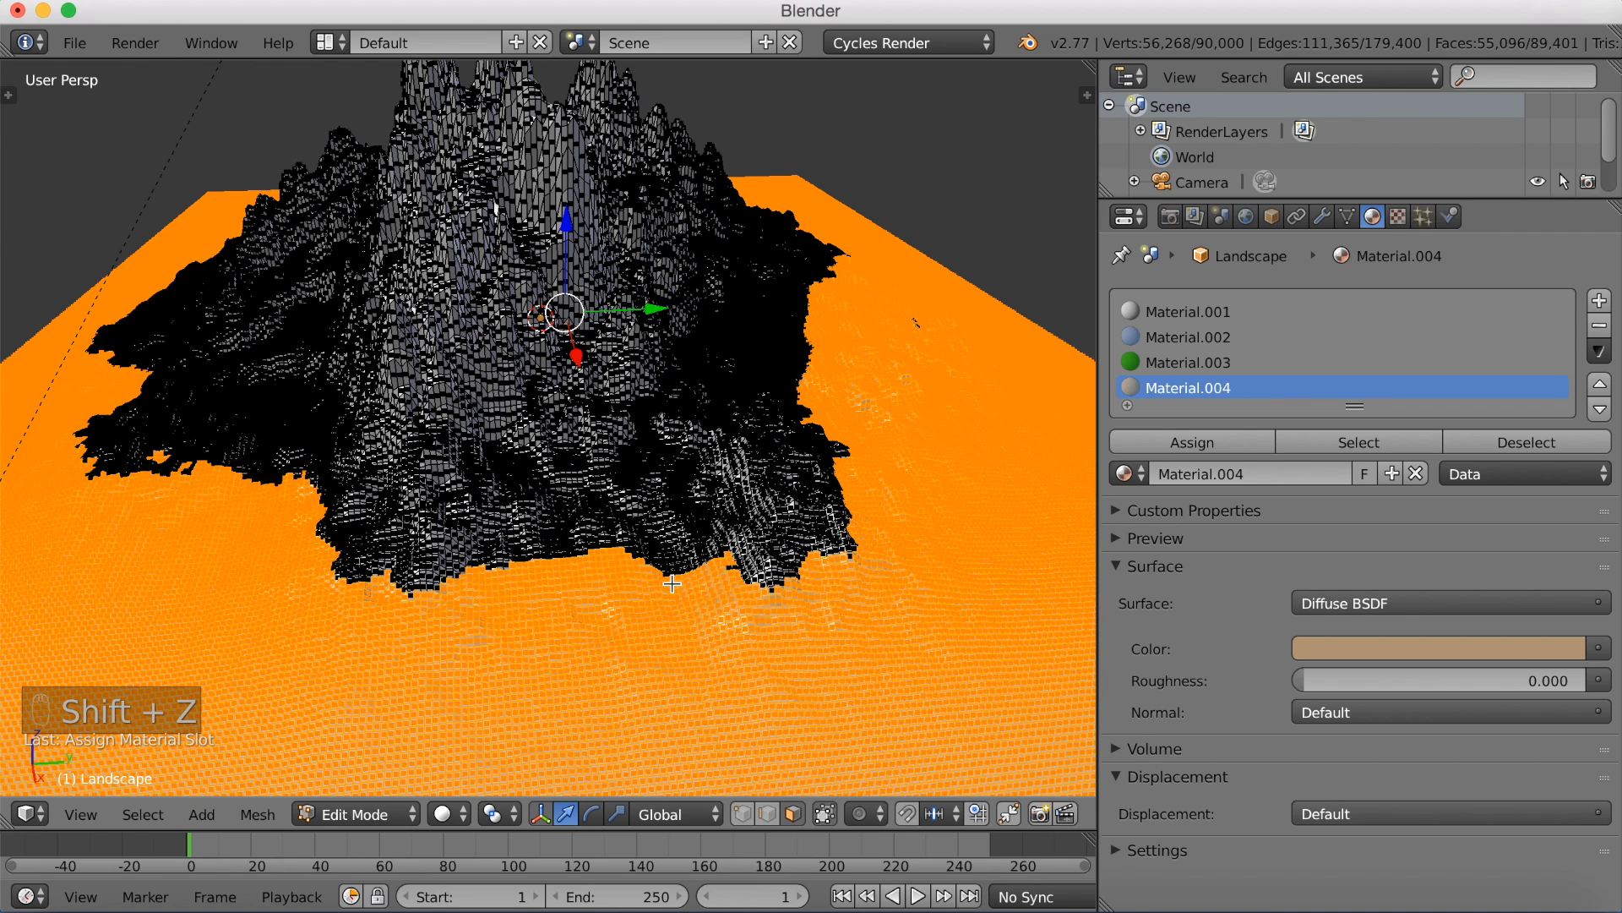
pyautogui.click(1167, 364)
pyautogui.press('a')
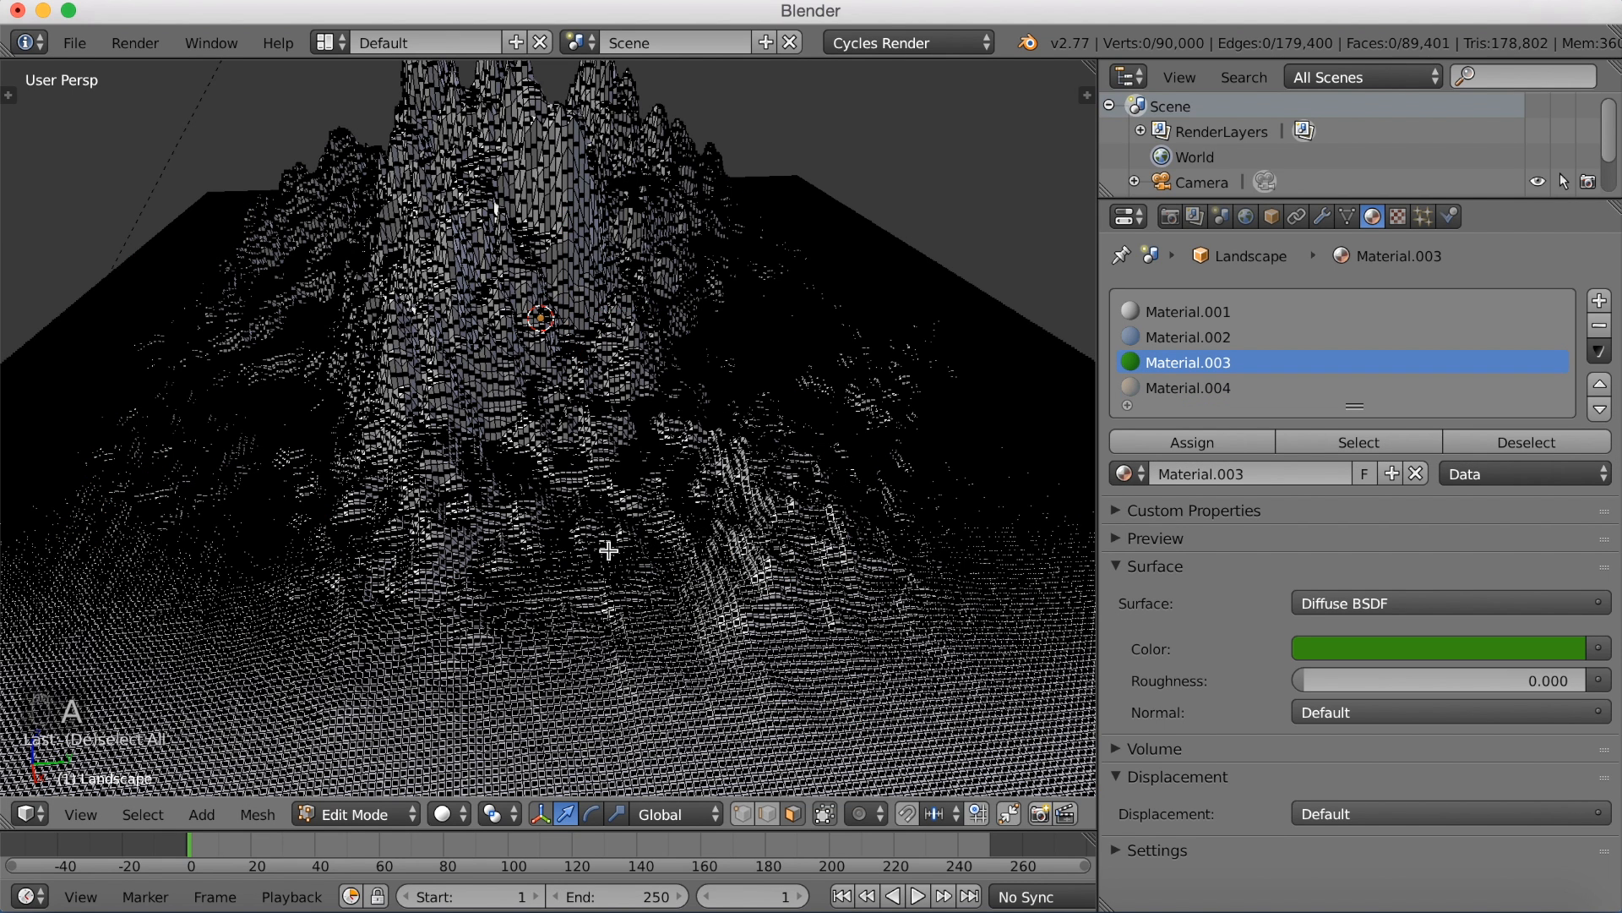
pyautogui.hotkey('shift', 'z')
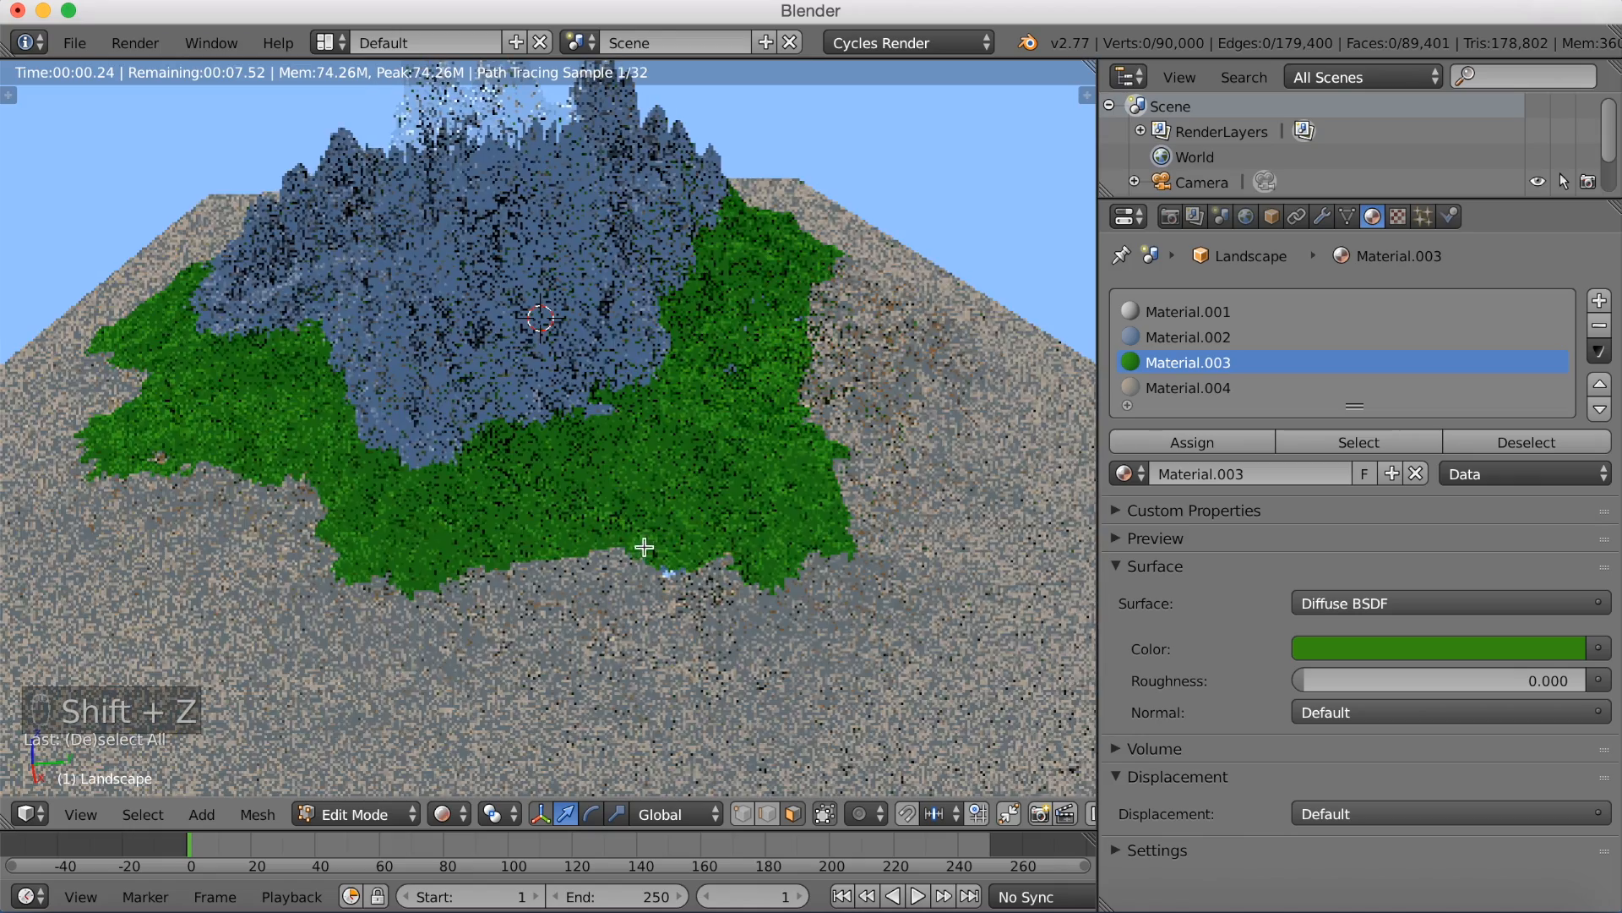
pyautogui.hotkey('shift', 'z')
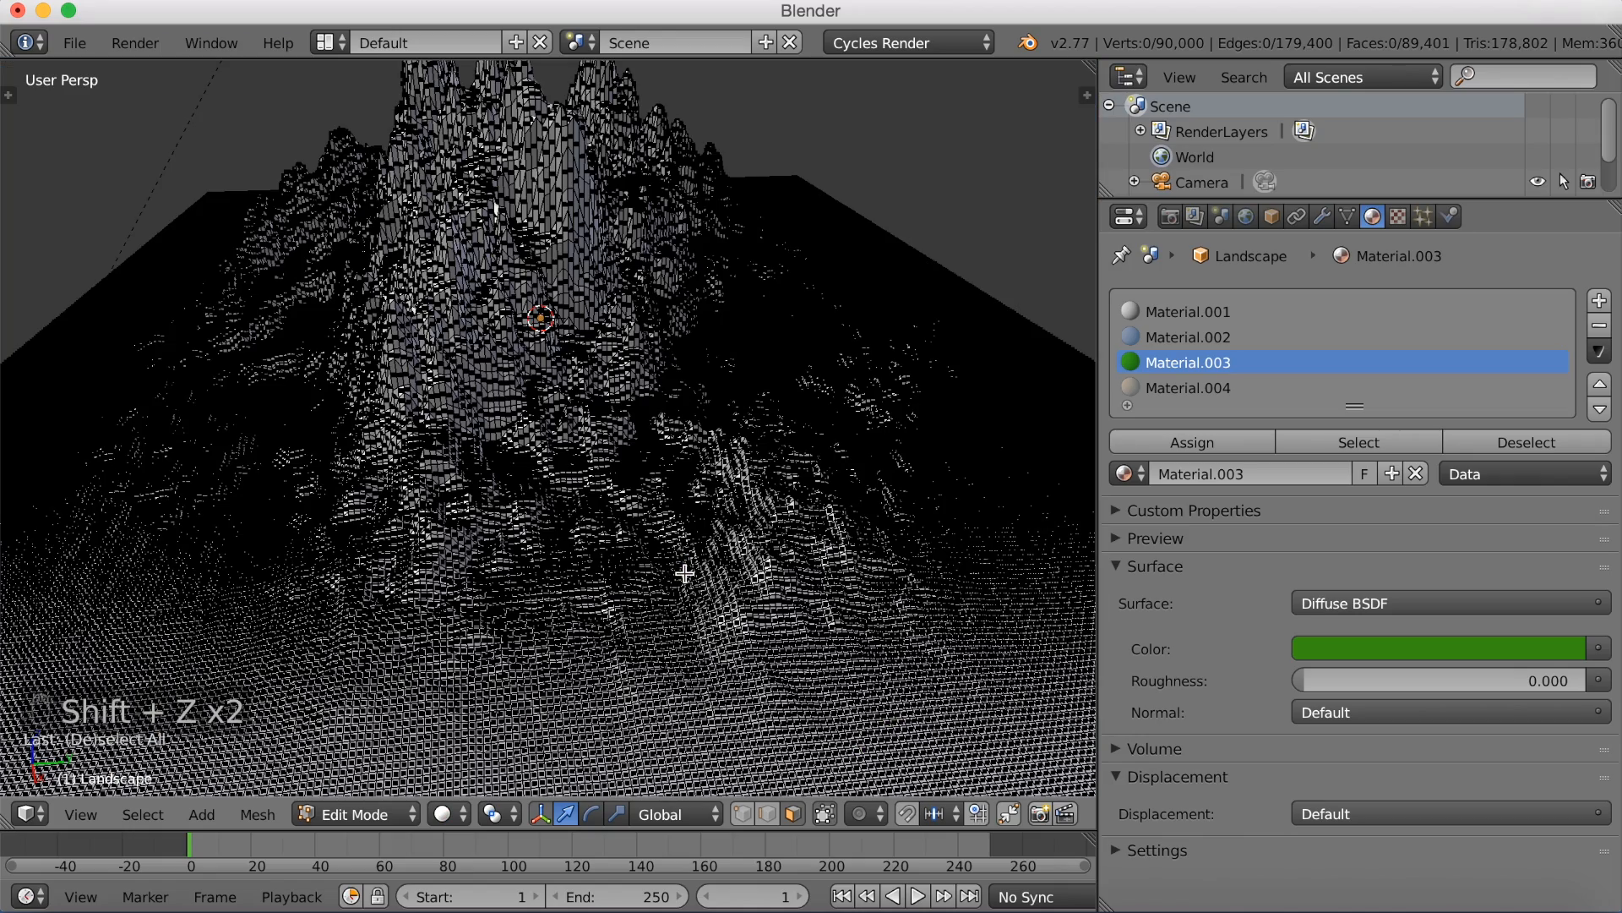
pyautogui.press('c')
pyautogui.moveTo(728, 572)
pyautogui.mouseDown()
pyautogui.moveTo(520, 587)
pyautogui.moveTo(463, 570)
pyautogui.mouseUp()
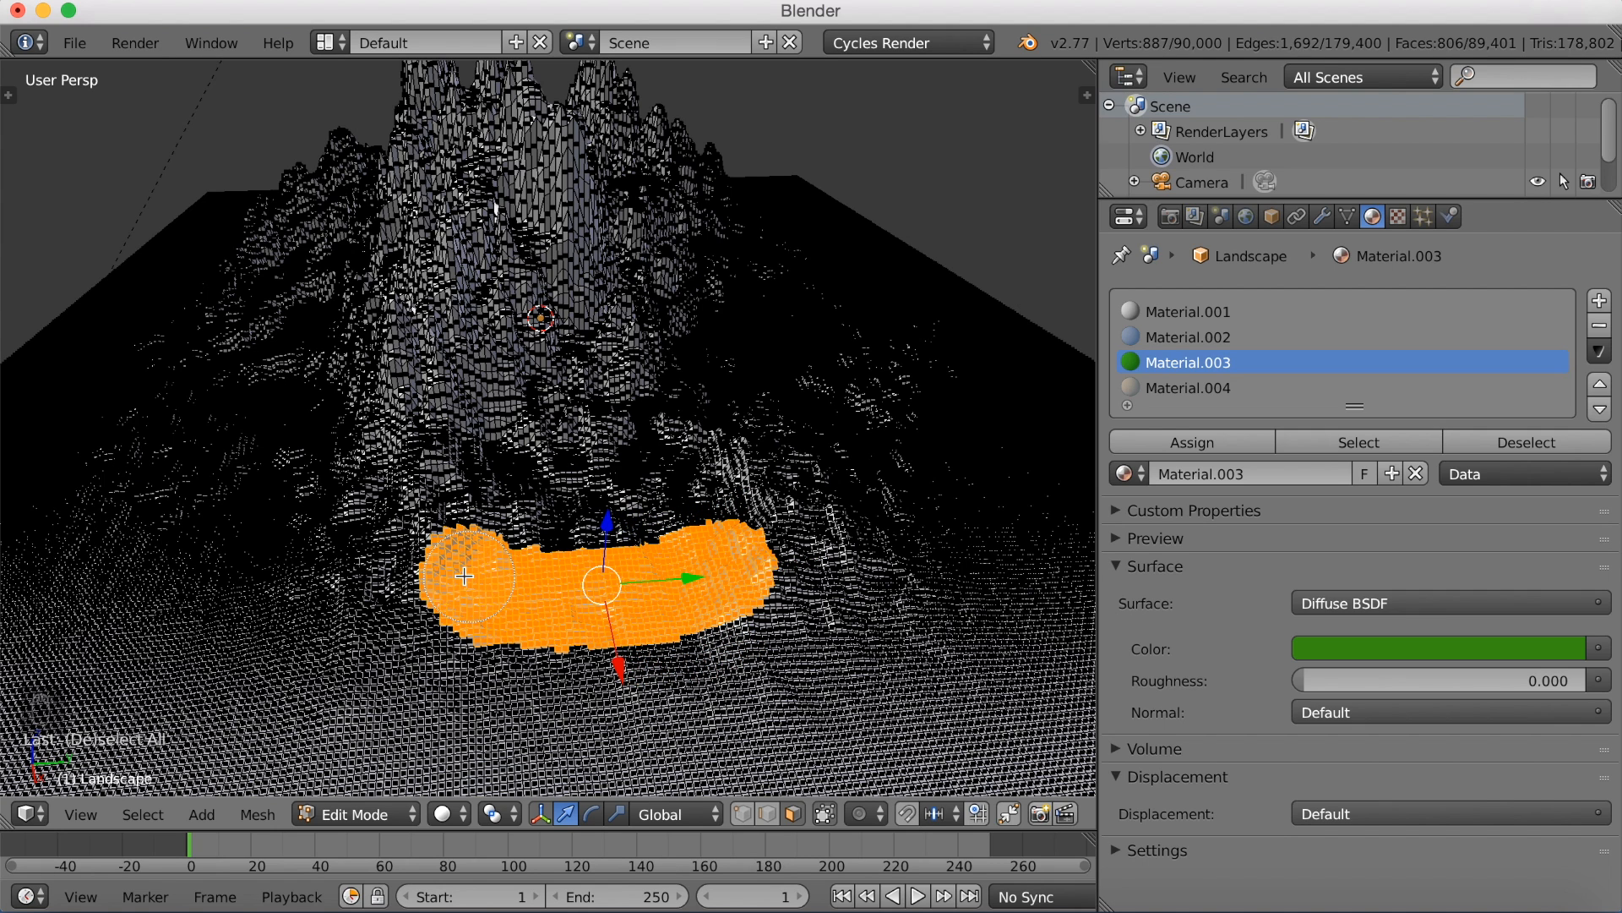
pyautogui.click(1192, 442)
pyautogui.hotkey('shift', 'z')
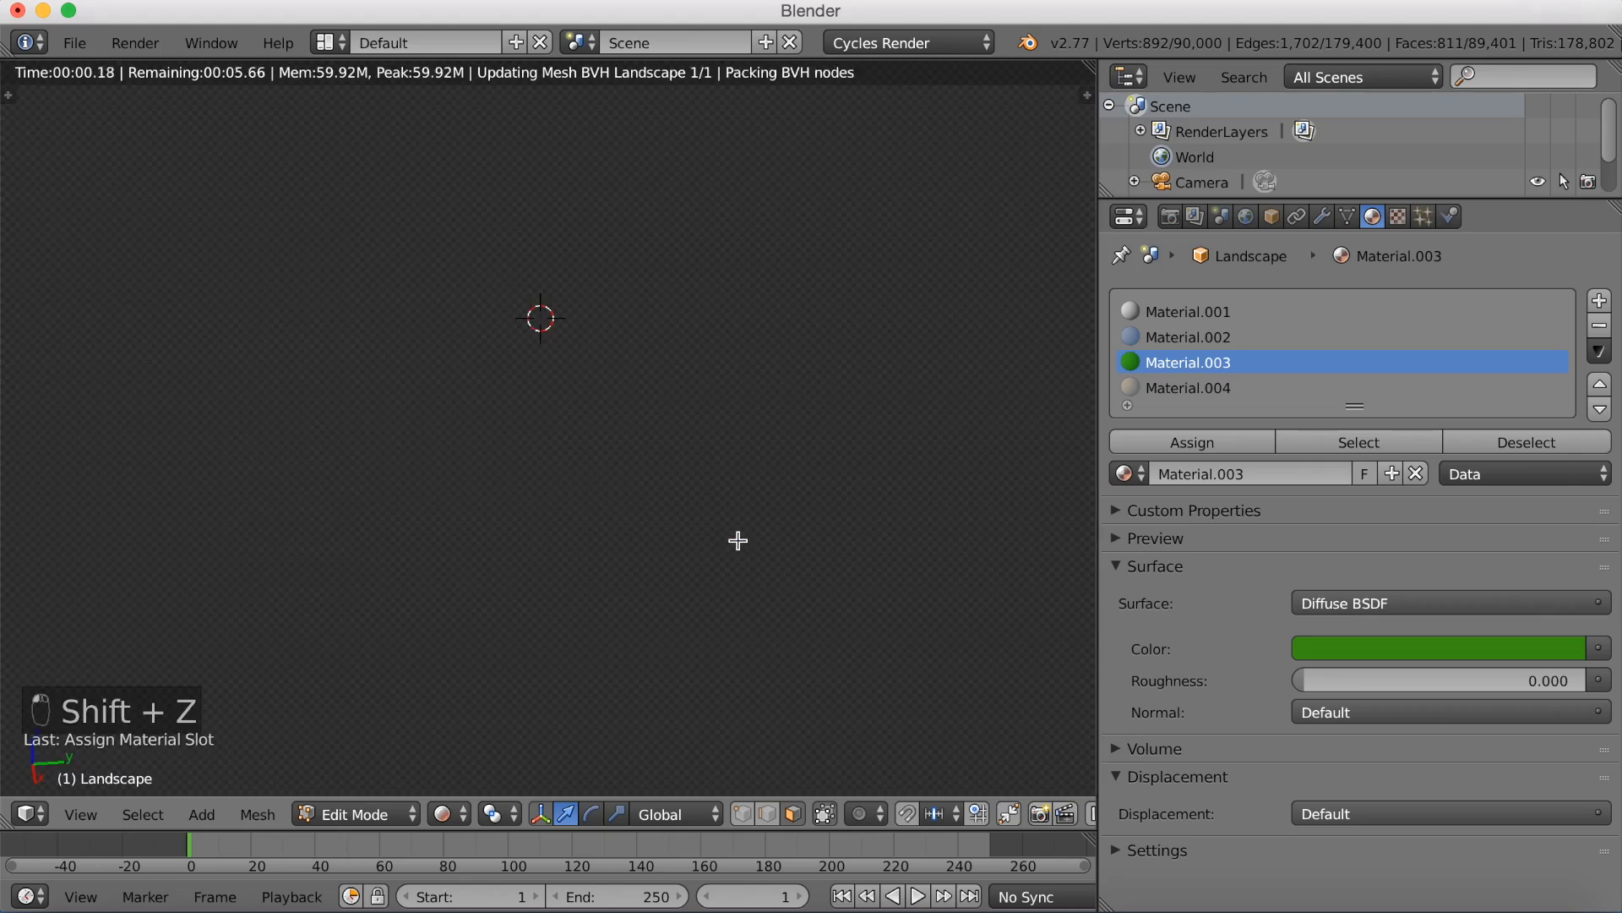
# Step: Border-select the stray green patch on the sand, assign the sandy Material.004 to it, and preview in Rendered shading
pyautogui.moveTo(867, 489); pyautogui.dragTo(738, 490, button='middle')
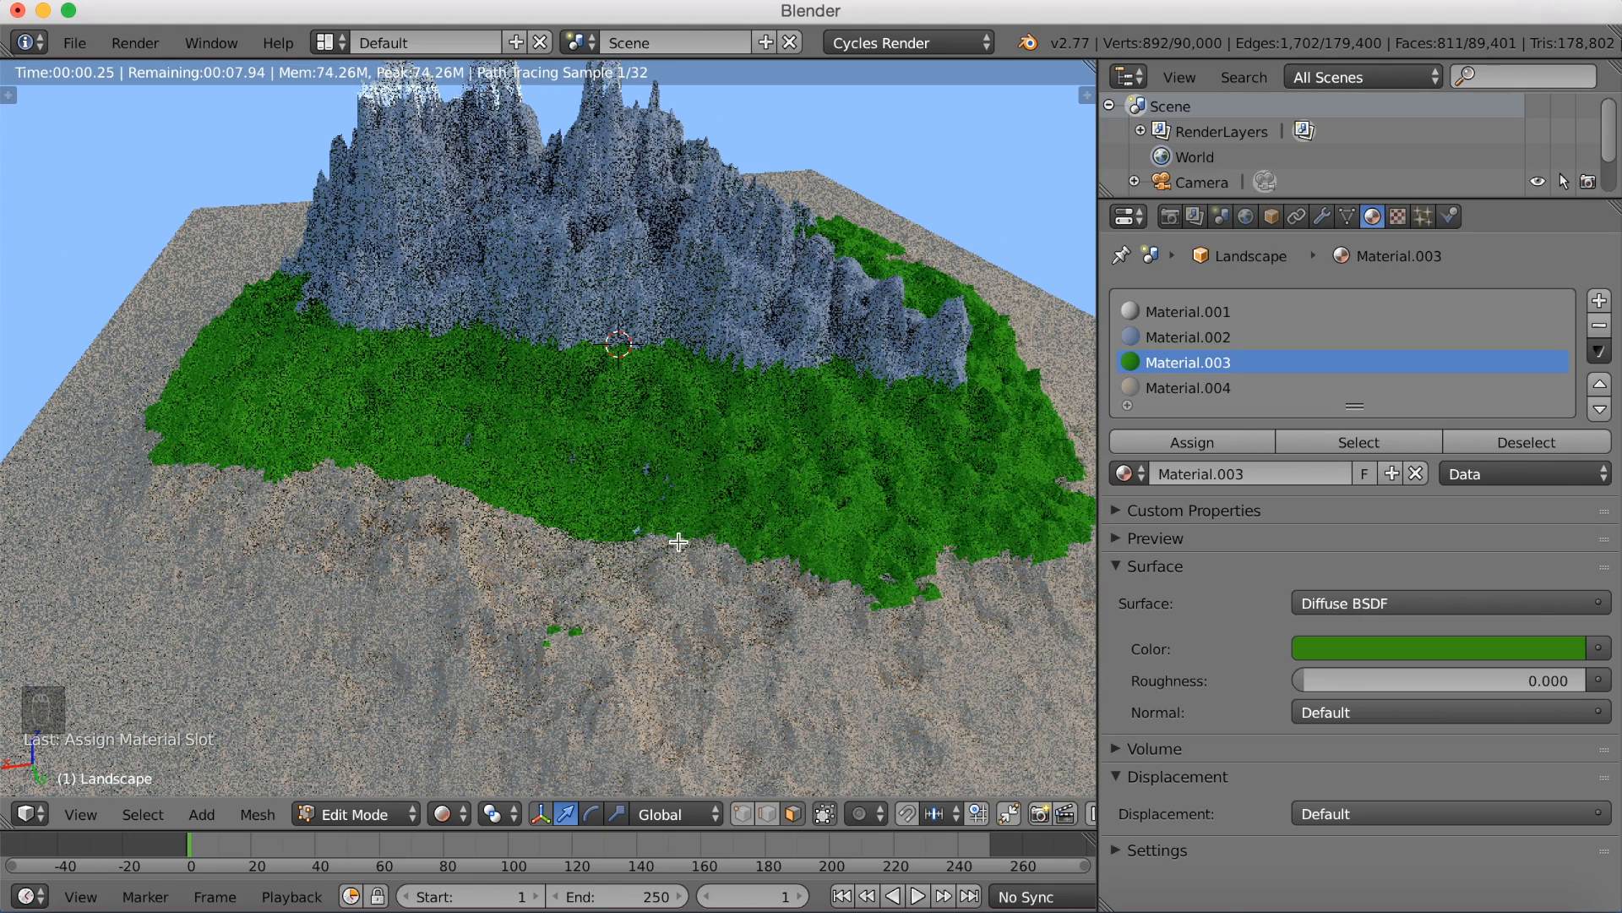
pyautogui.click(1167, 387)
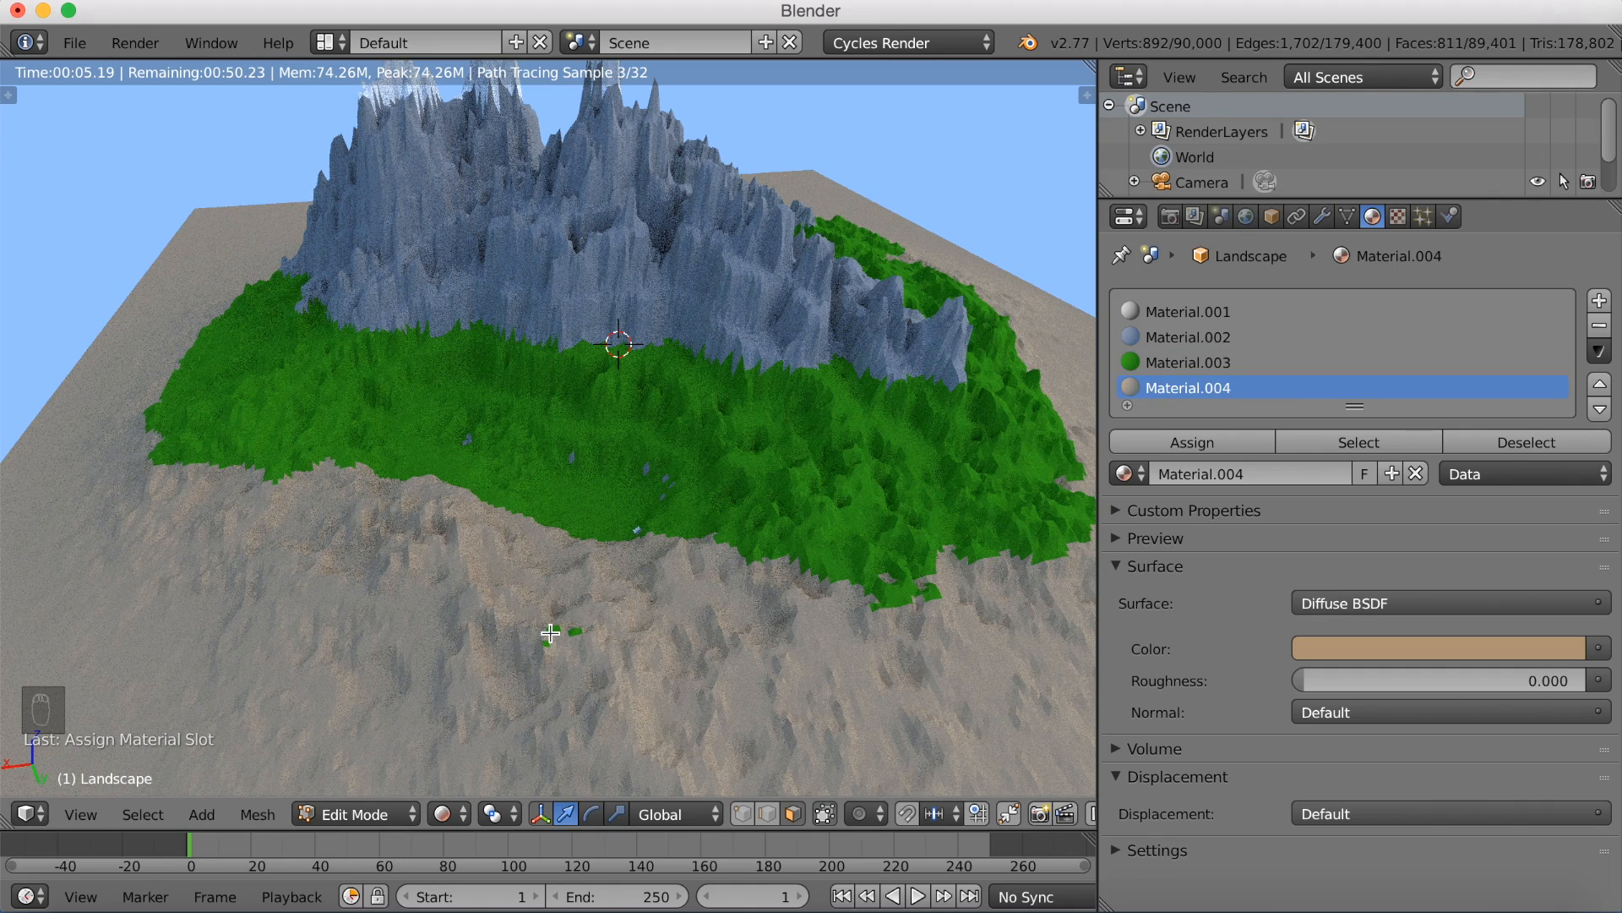
pyautogui.hotkey('shift', 'z')
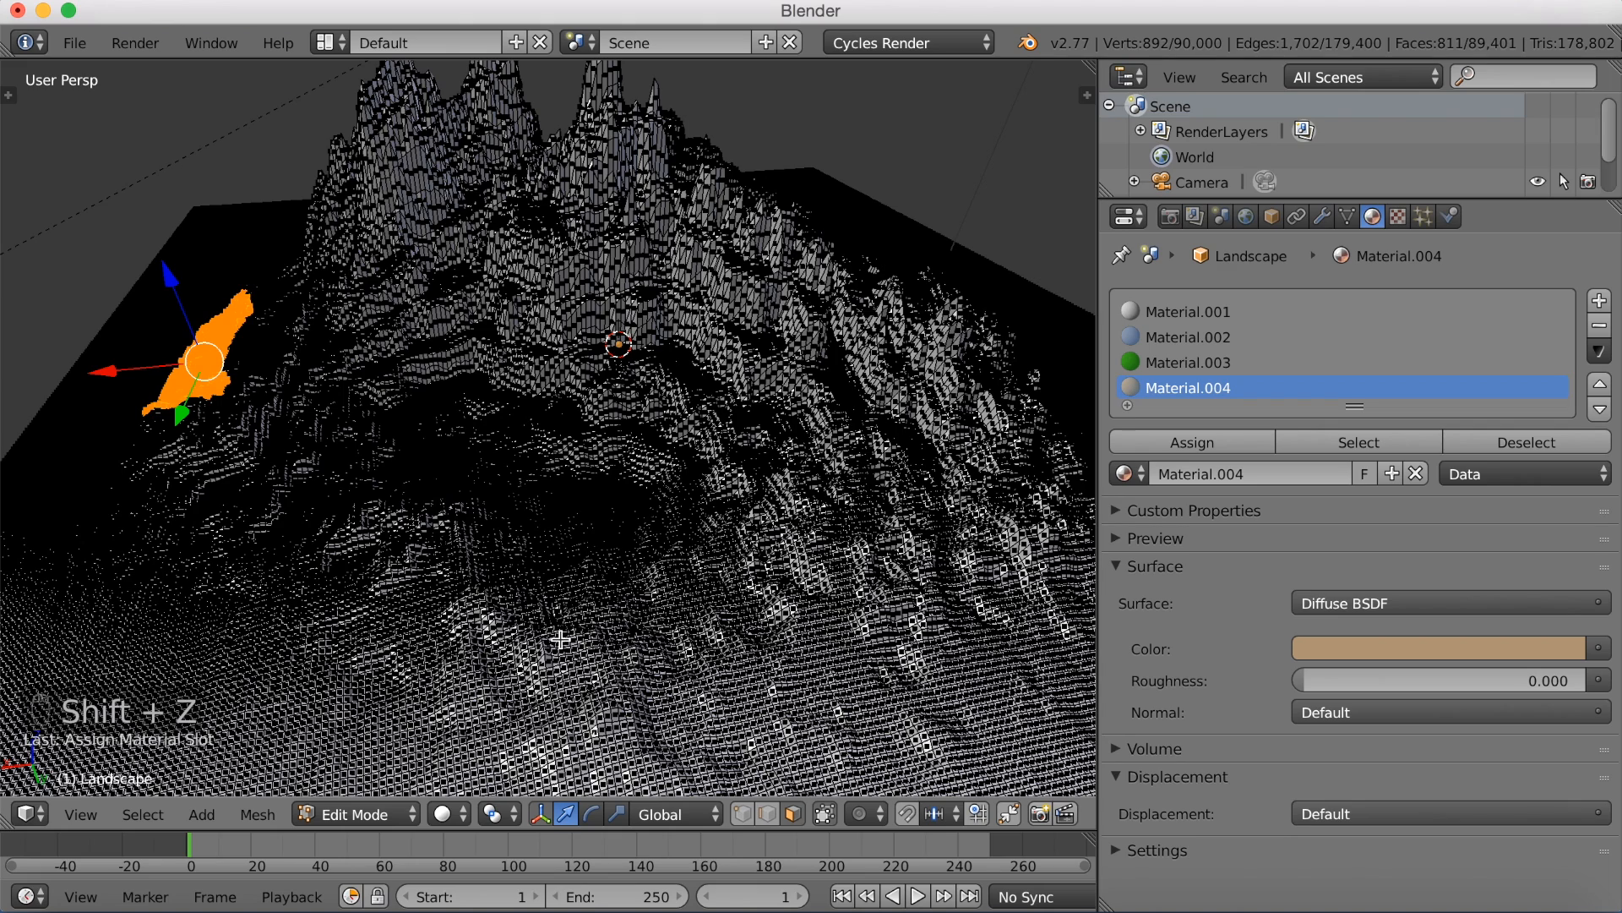
pyautogui.press('a')
pyautogui.press('b')
pyautogui.moveTo(496, 676); pyautogui.dragTo(618, 599)
pyautogui.click(1215, 442)
pyautogui.hotkey('shift', 'z')
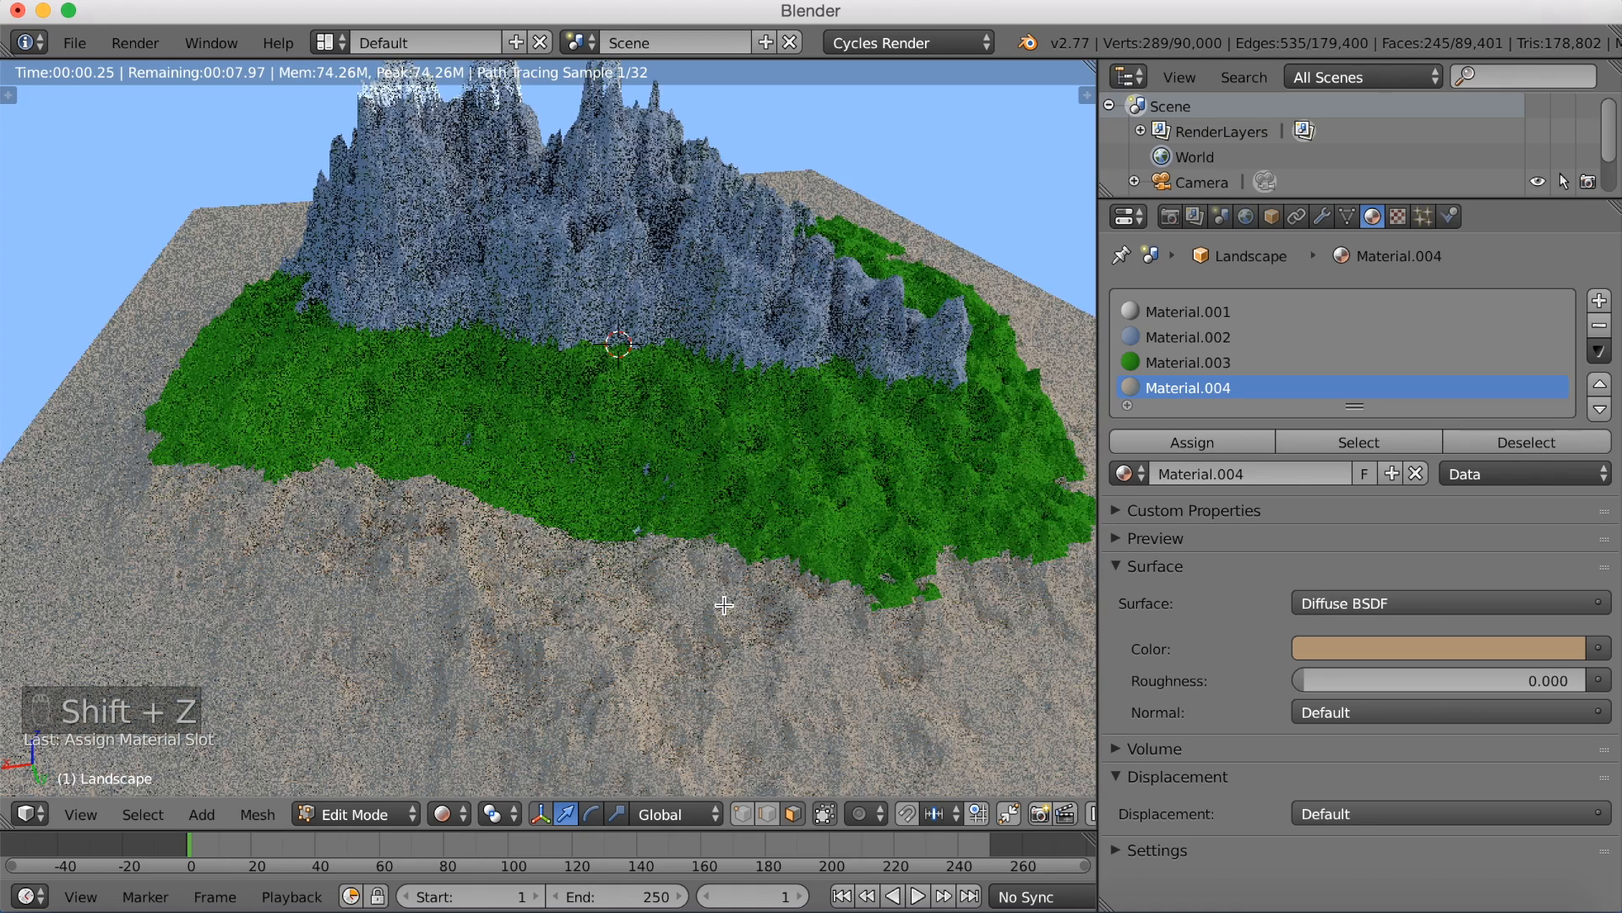
# Step: Border-select the area with stray rock-colored faces near the grass edge, assign the green Material.003, and preview in Rendered shading
pyautogui.scroll(6, 725, 598)
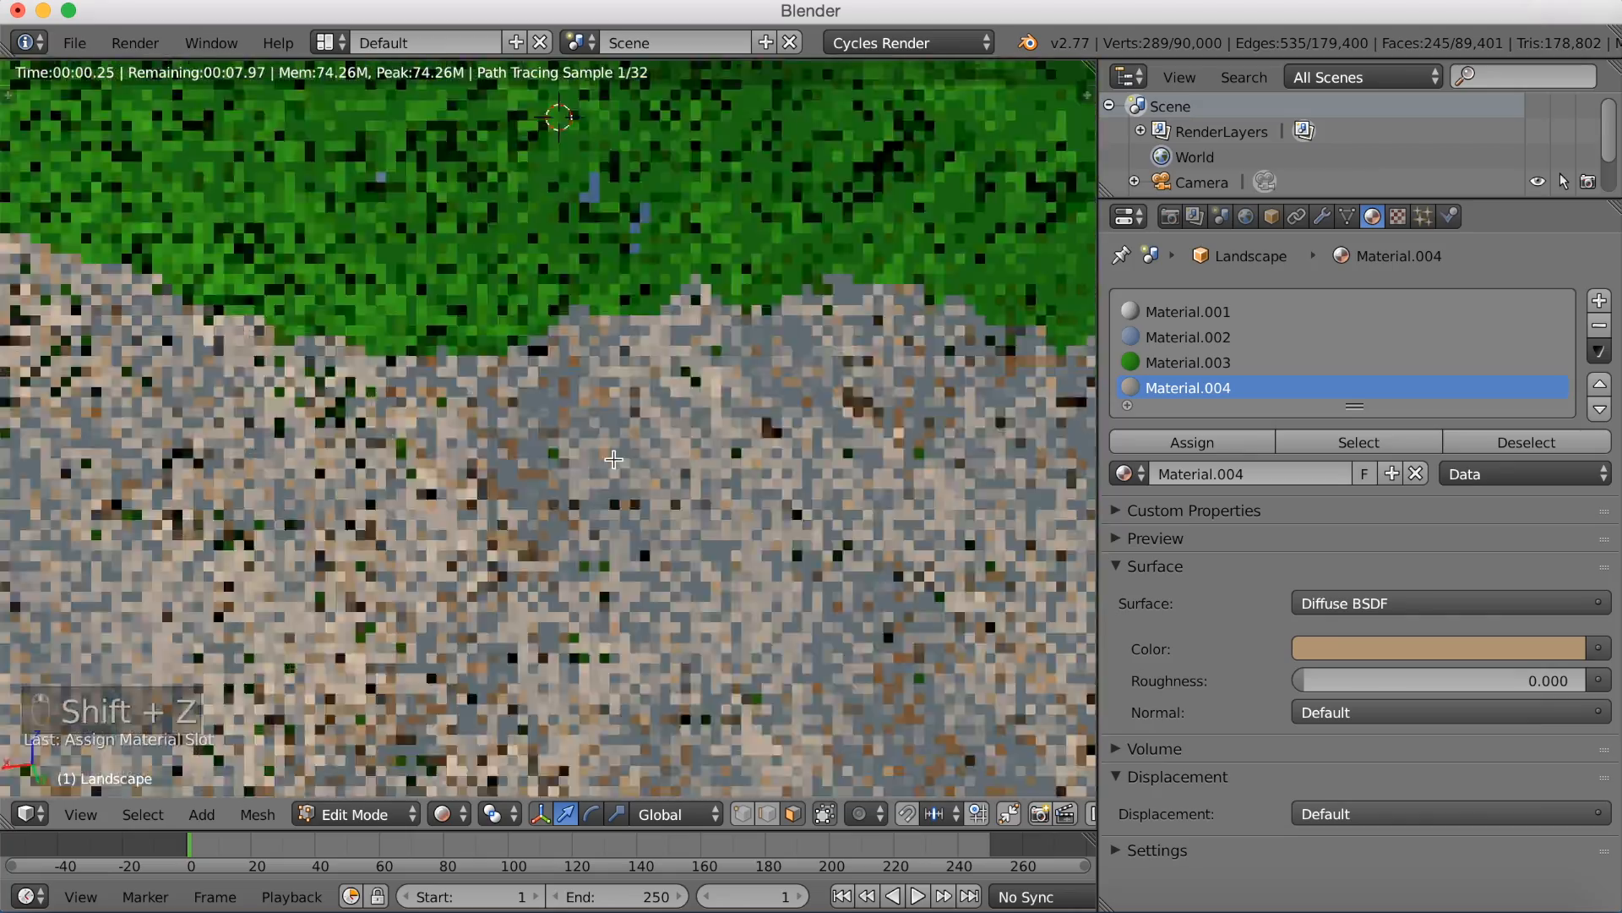
pyautogui.scroll(10, 649, 463)
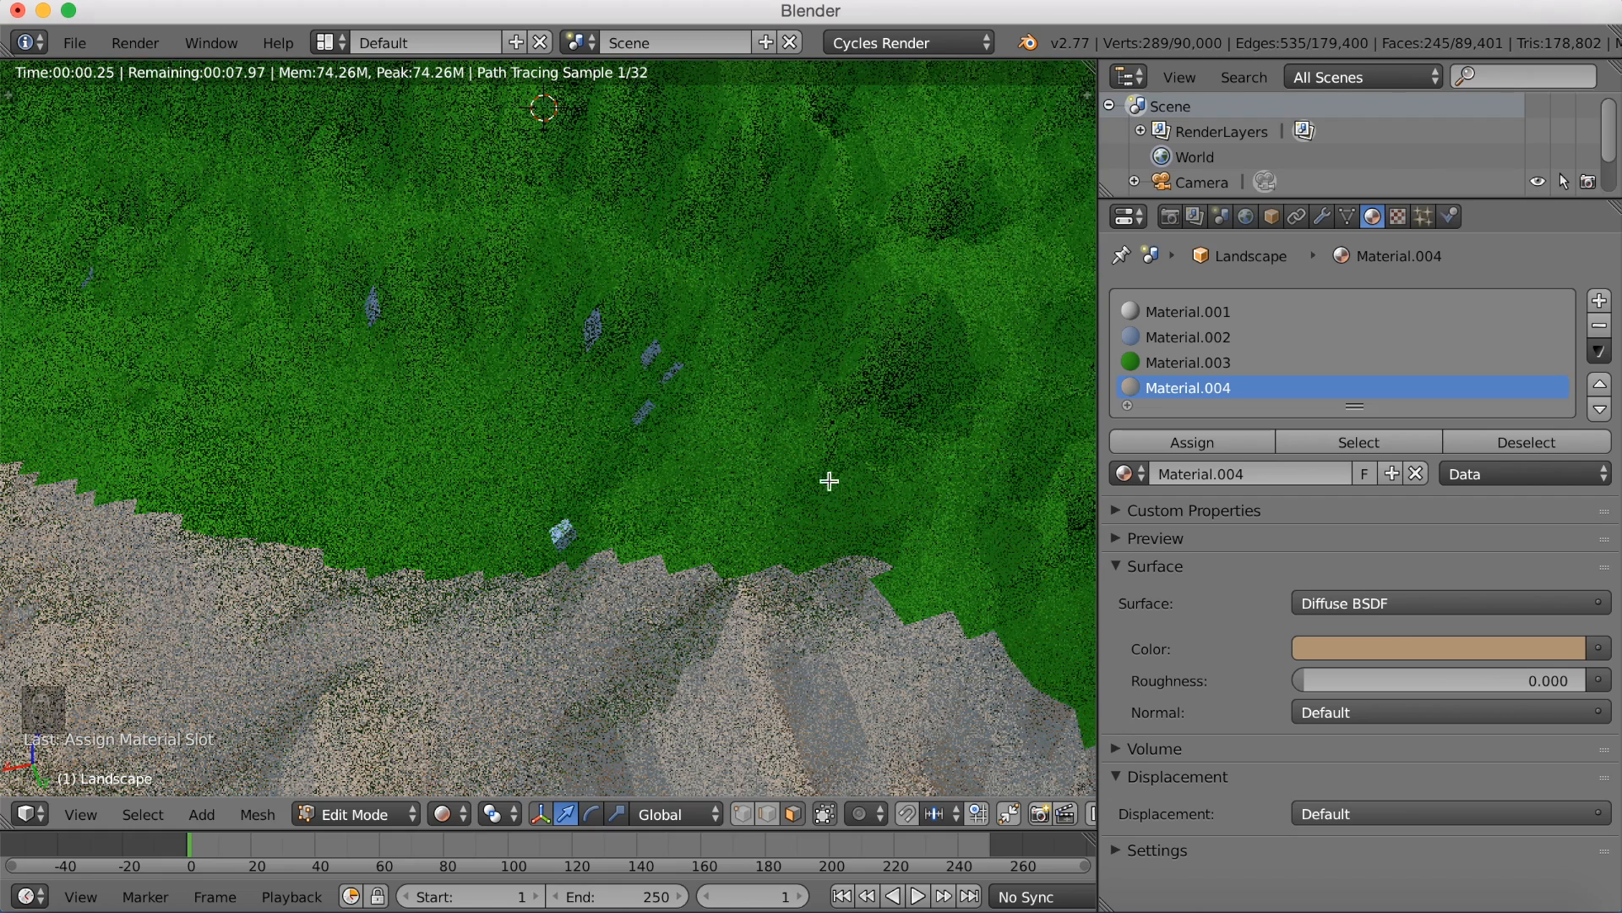
pyautogui.click(1178, 362)
pyautogui.hotkey('shift', 'z')
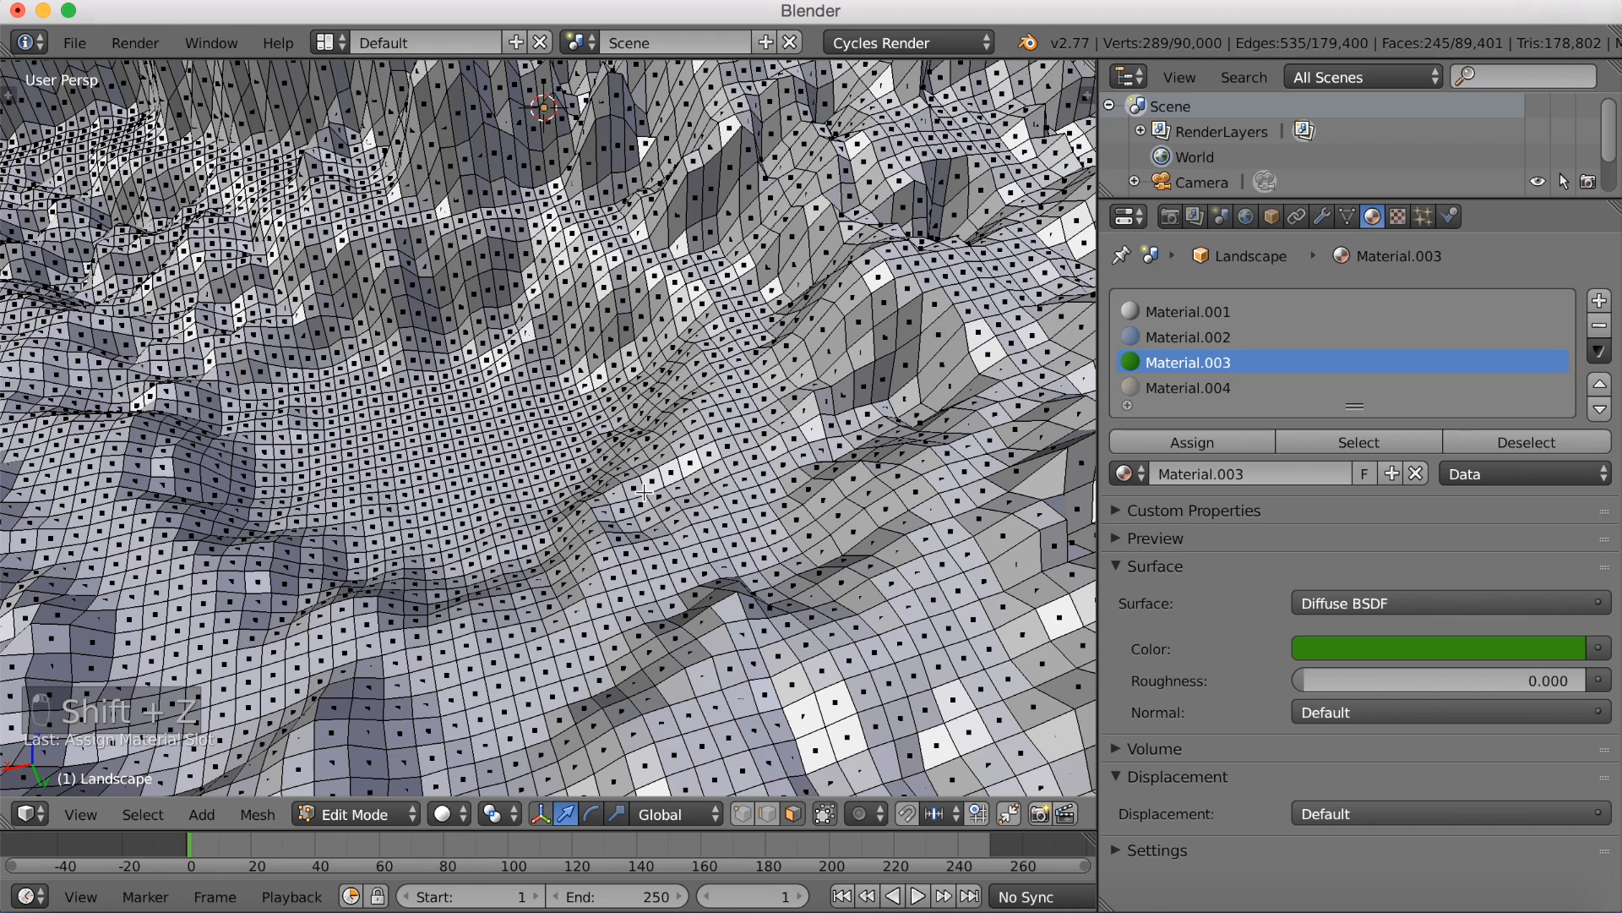
pyautogui.press('a')
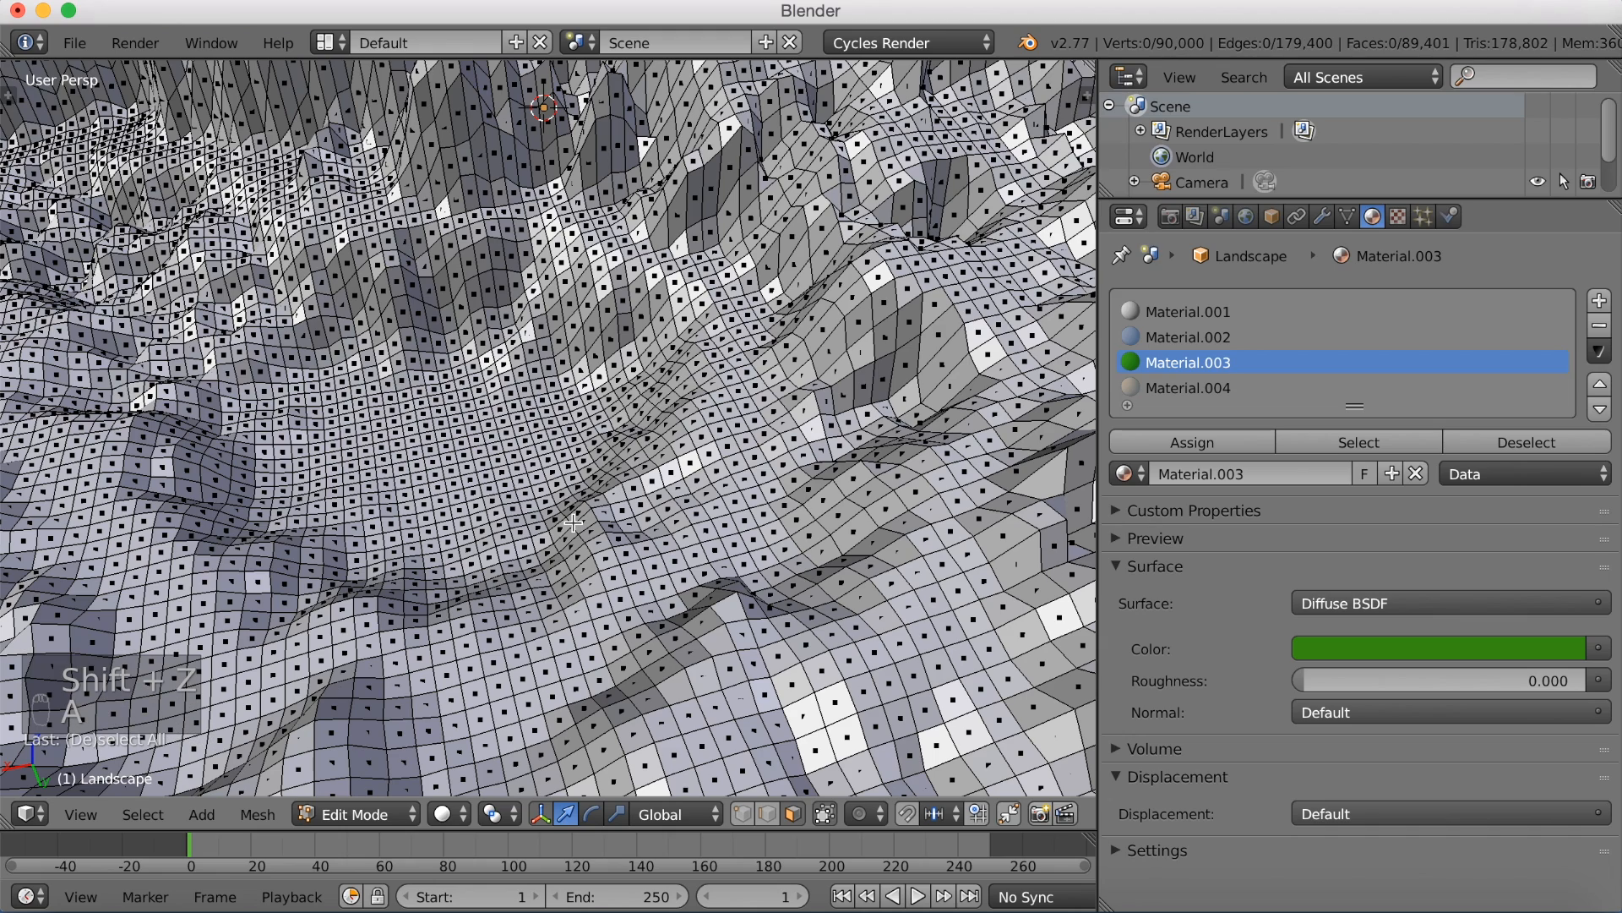
pyautogui.press('b')
pyautogui.moveTo(412, 537); pyautogui.dragTo(773, 355)
pyautogui.click(1176, 435)
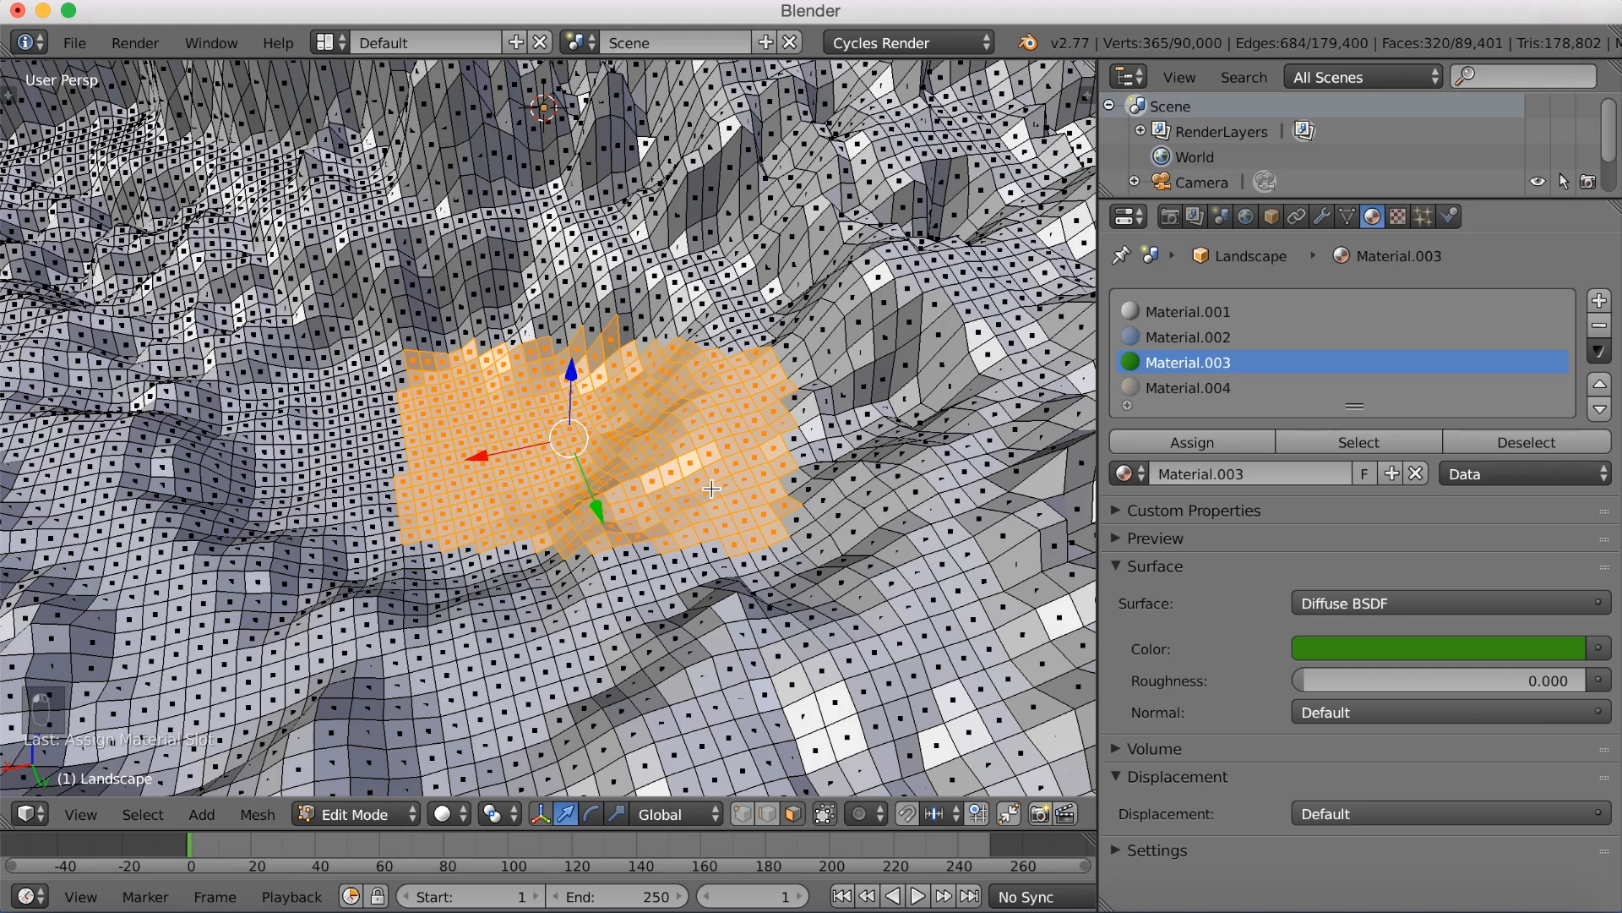
pyautogui.hotkey('shift', 'z')
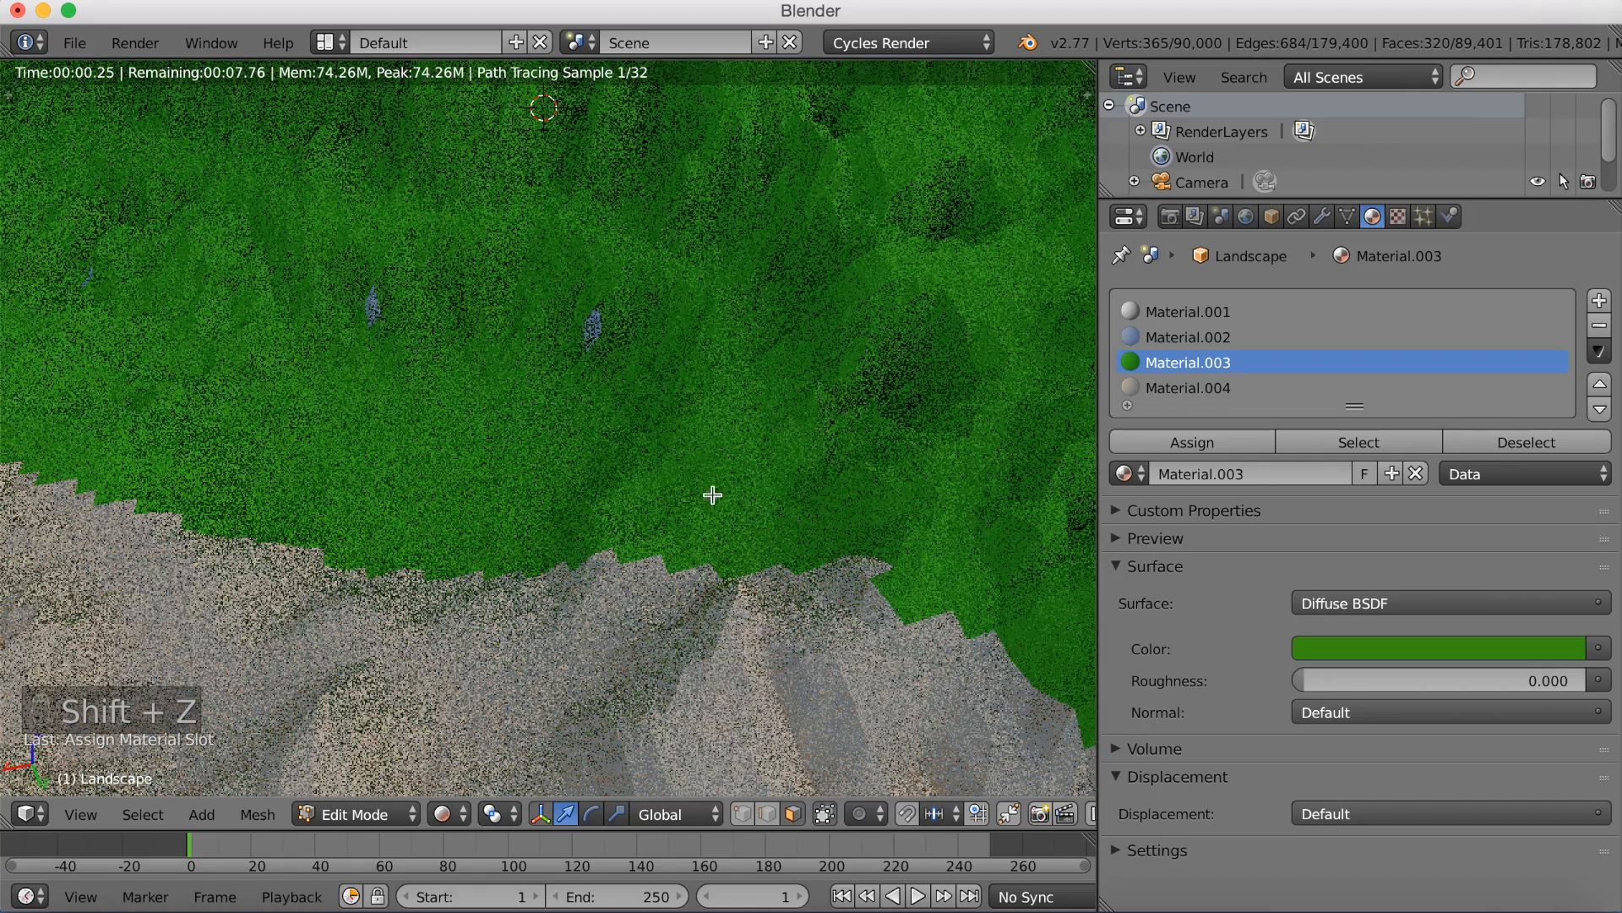
# Step: Check the whole terrain in Rendered shading, return to Solid shading, and leave Edit Mode
pyautogui.hotkey('shift', 'z')
pyautogui.scroll(-5, 743, 471)
pyautogui.moveTo(751, 471)
pyautogui.mouseDown(button='middle')
pyautogui.moveTo(669, 471)
pyautogui.moveTo(737, 470)
pyautogui.moveTo(703, 463)
pyautogui.mouseUp(button='middle')
pyautogui.hotkey('shift', 'z')
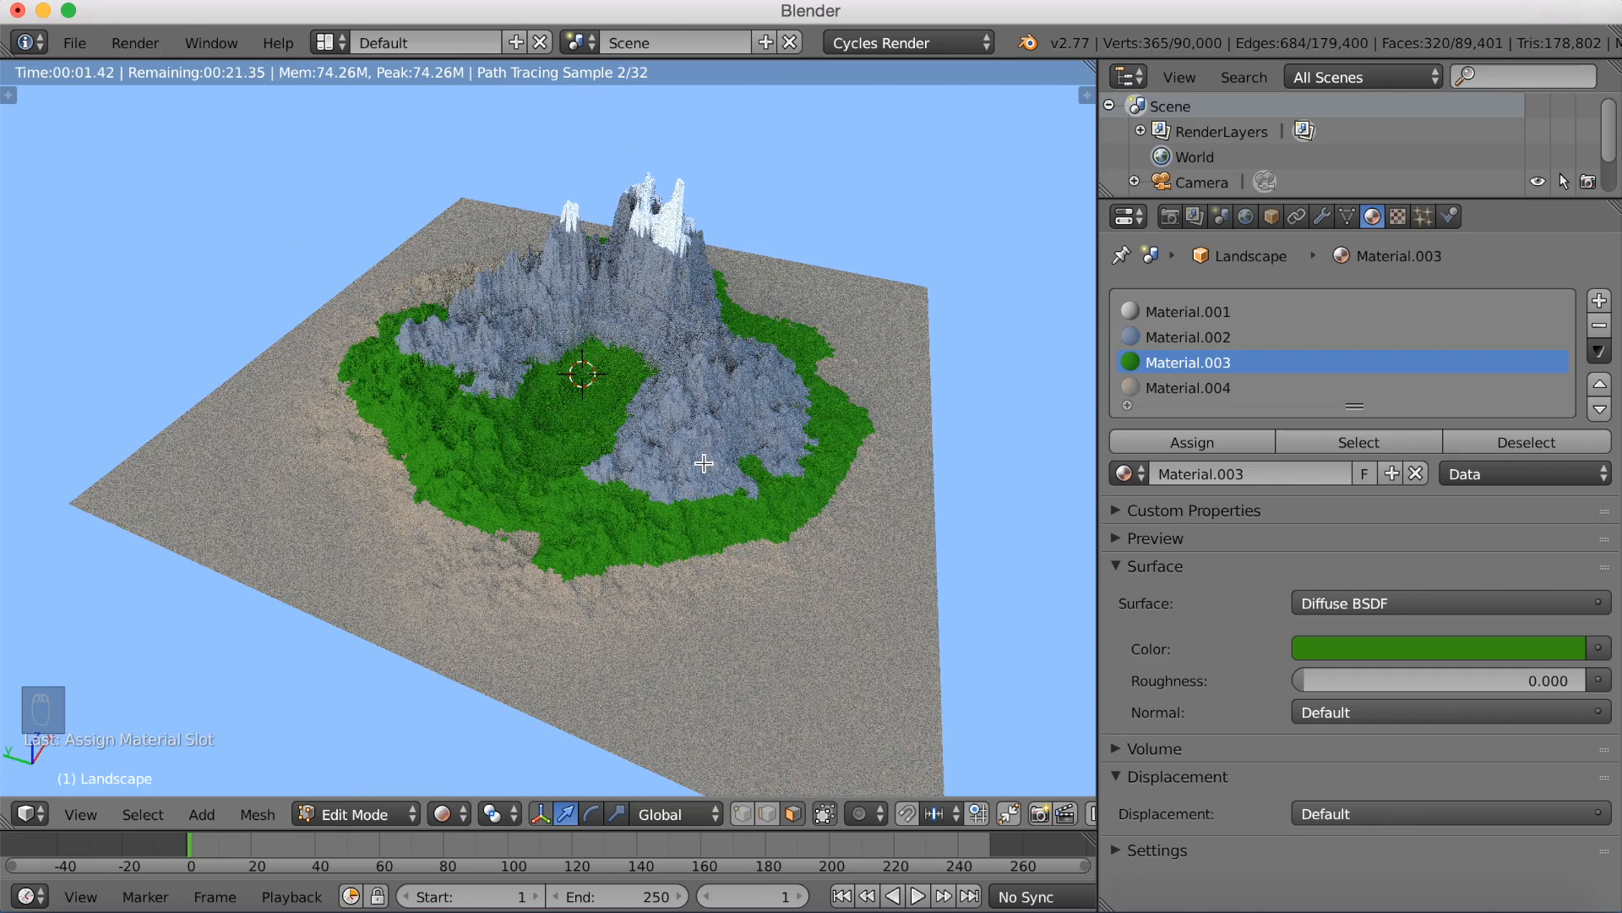
pyautogui.moveTo(703, 463); pyautogui.dragTo(701, 464, button='middle')
pyautogui.hotkey('shift', 'z')
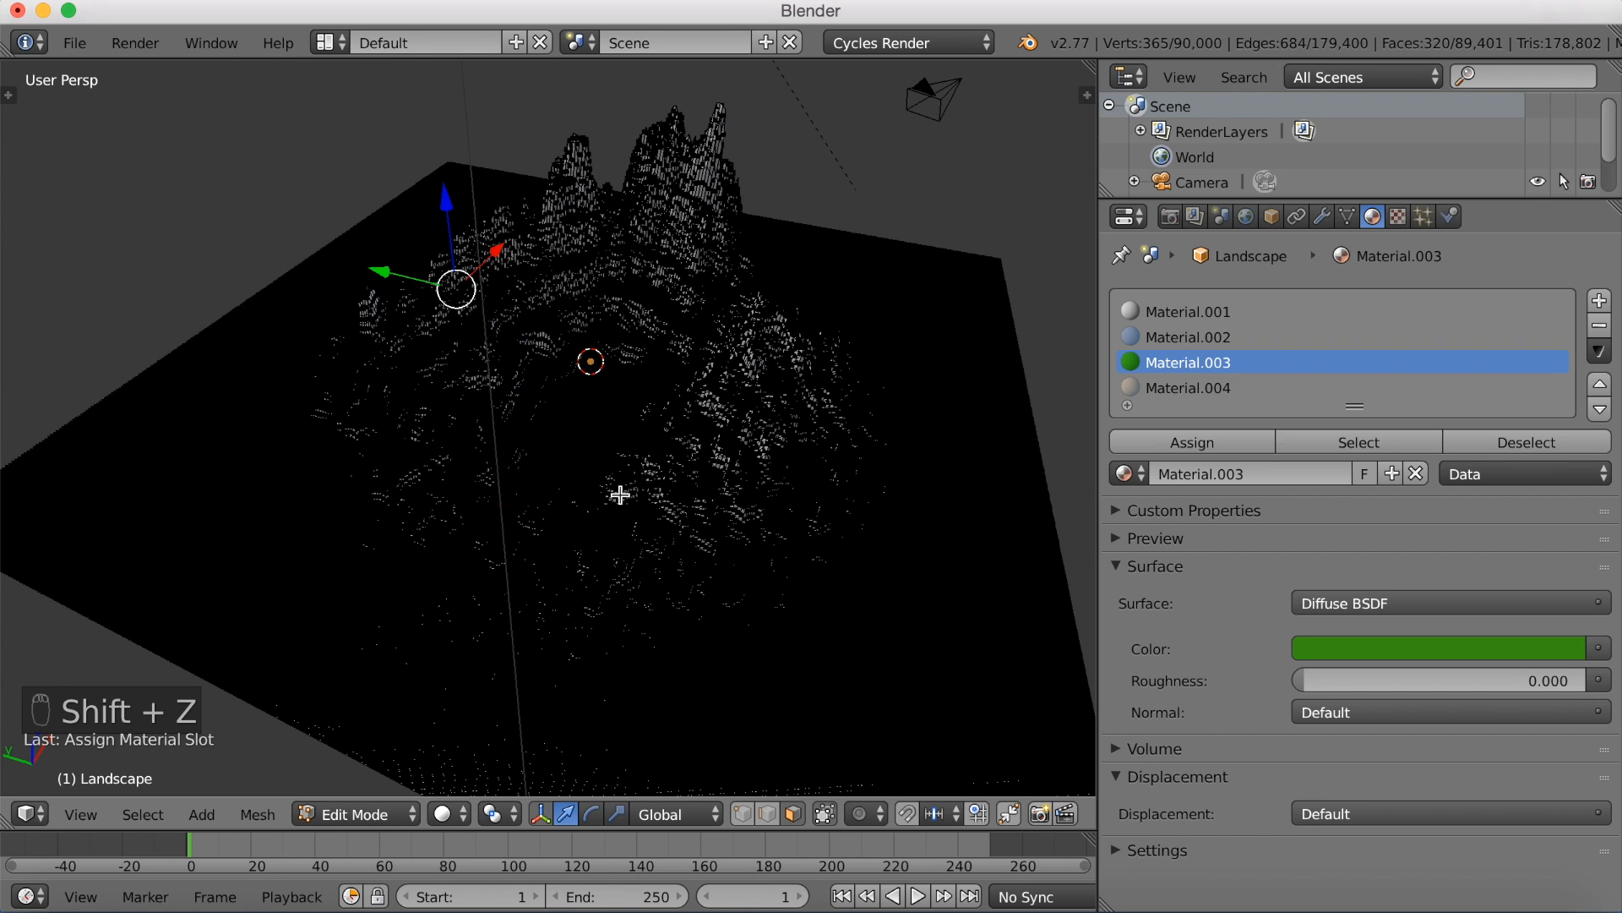
pyautogui.press('Tab')
pyautogui.moveTo(620, 495); pyautogui.dragTo(662, 474, button='middle')
pyautogui.scroll(-4, 662, 467)
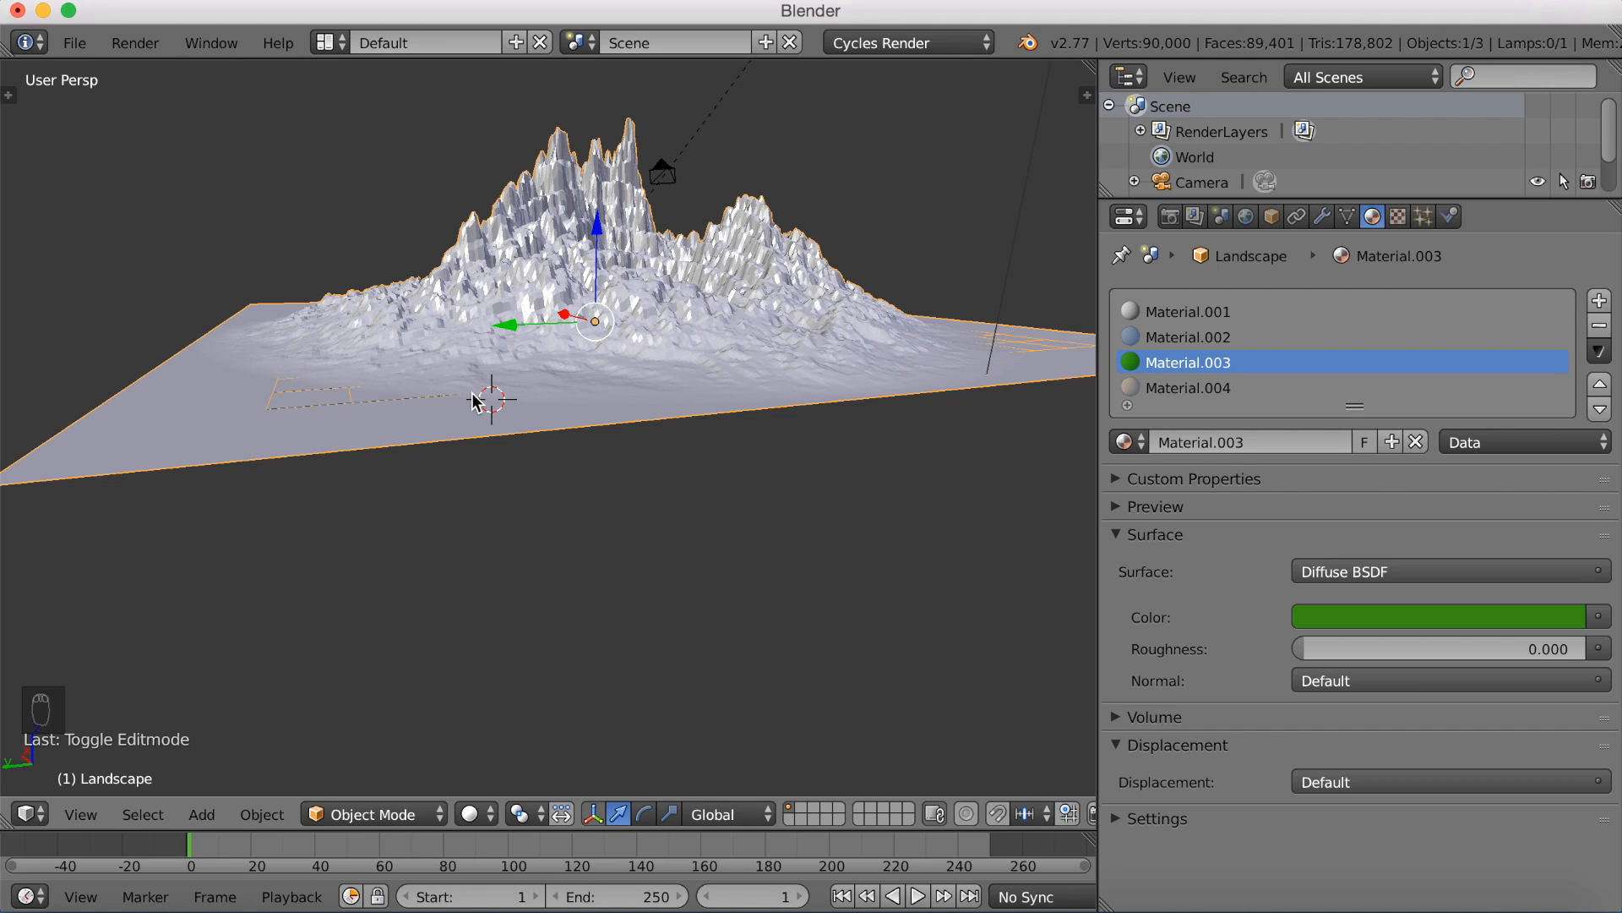
# Step: Add a mesh plane at the 3D cursor and scale it by 100 so it surrounds the mountain
pyautogui.hotkey('shift', 'a')
pyautogui.moveTo(473, 397)
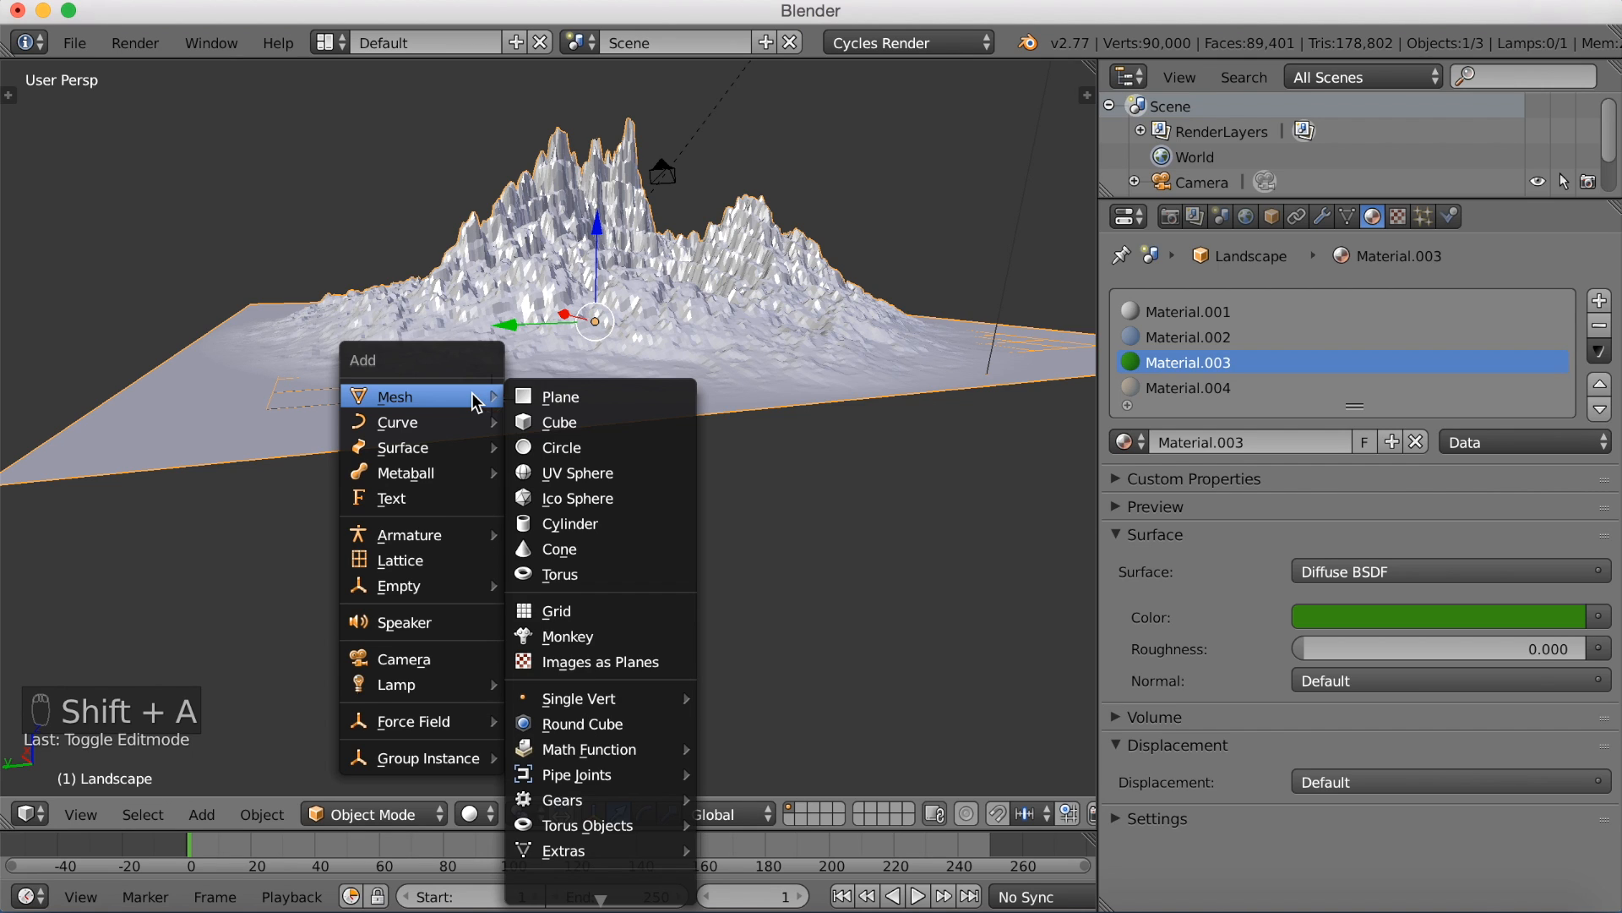
pyautogui.click(549, 396)
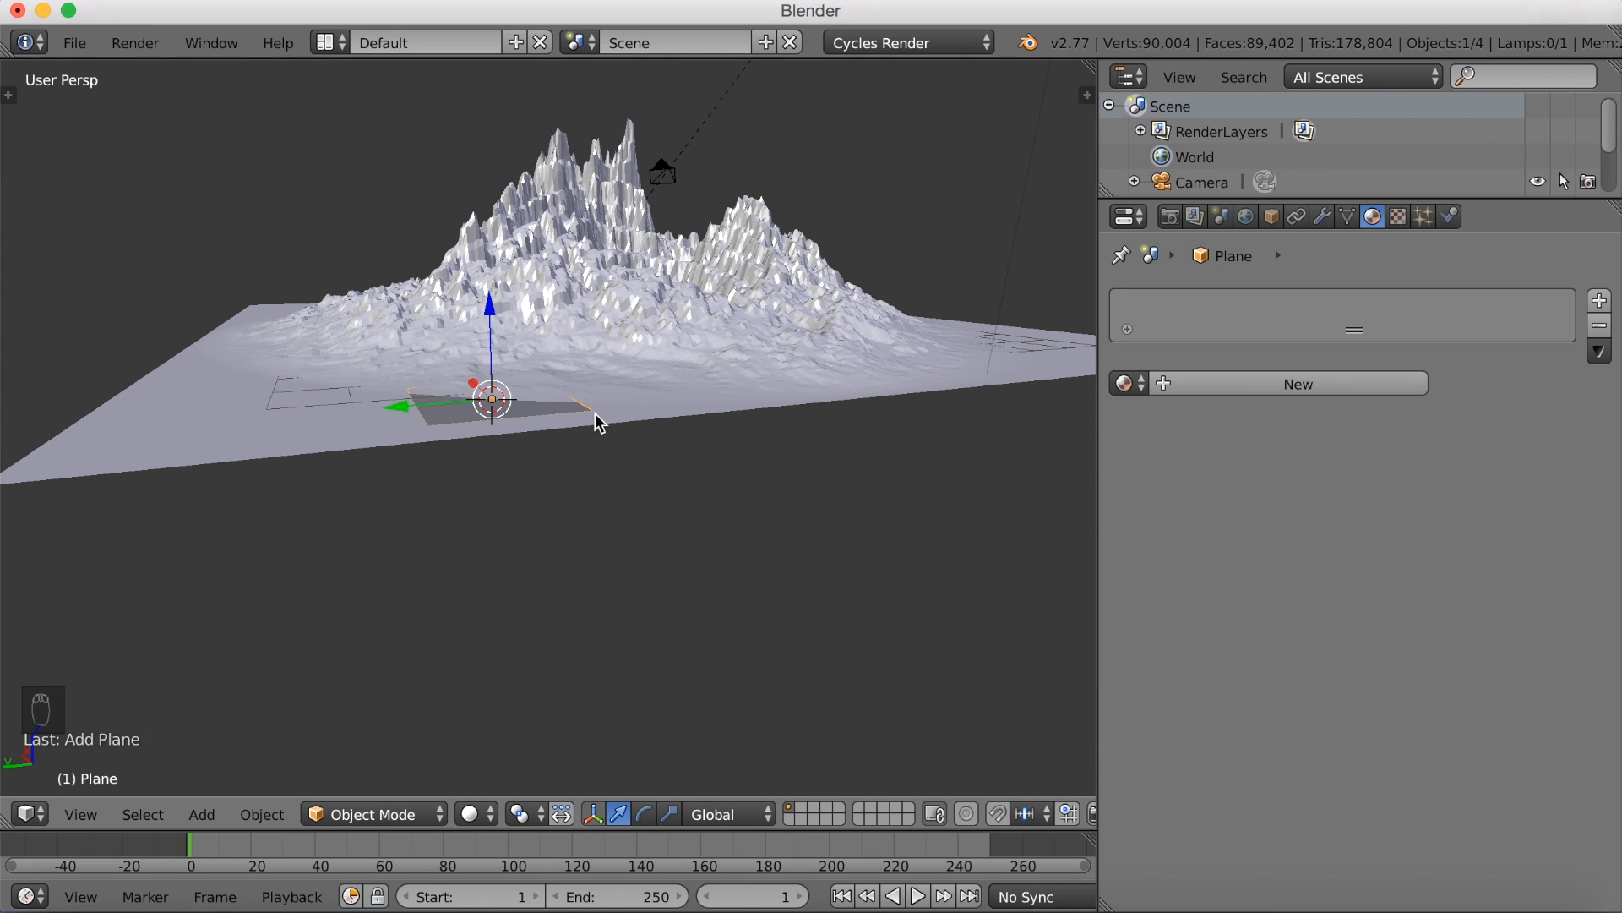
pyautogui.press('s')
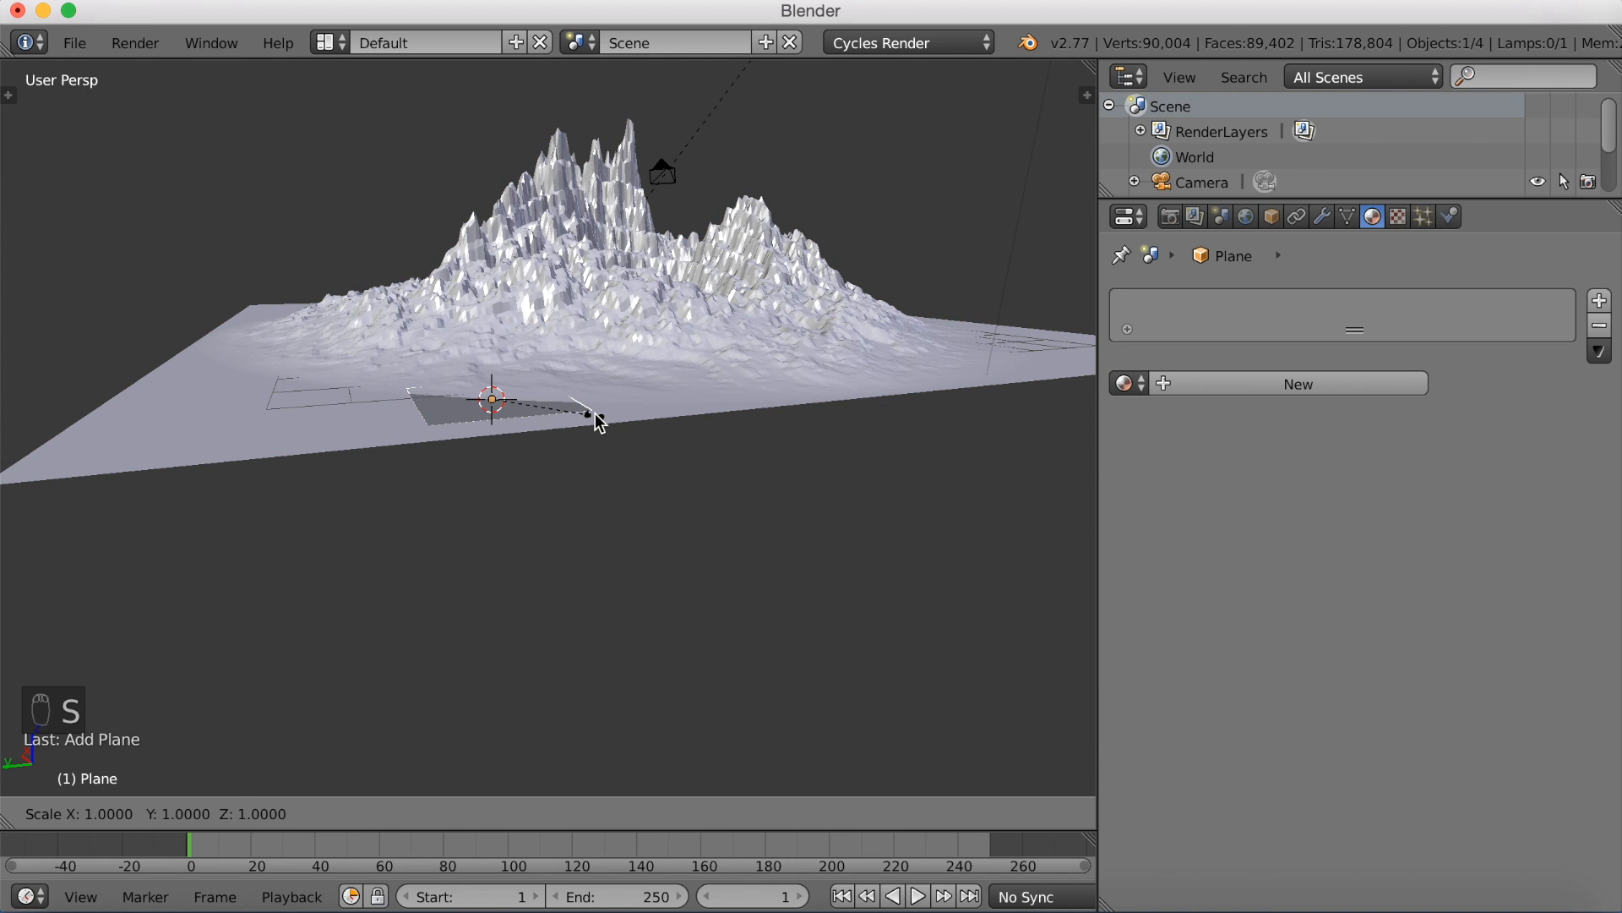
pyautogui.write('100')
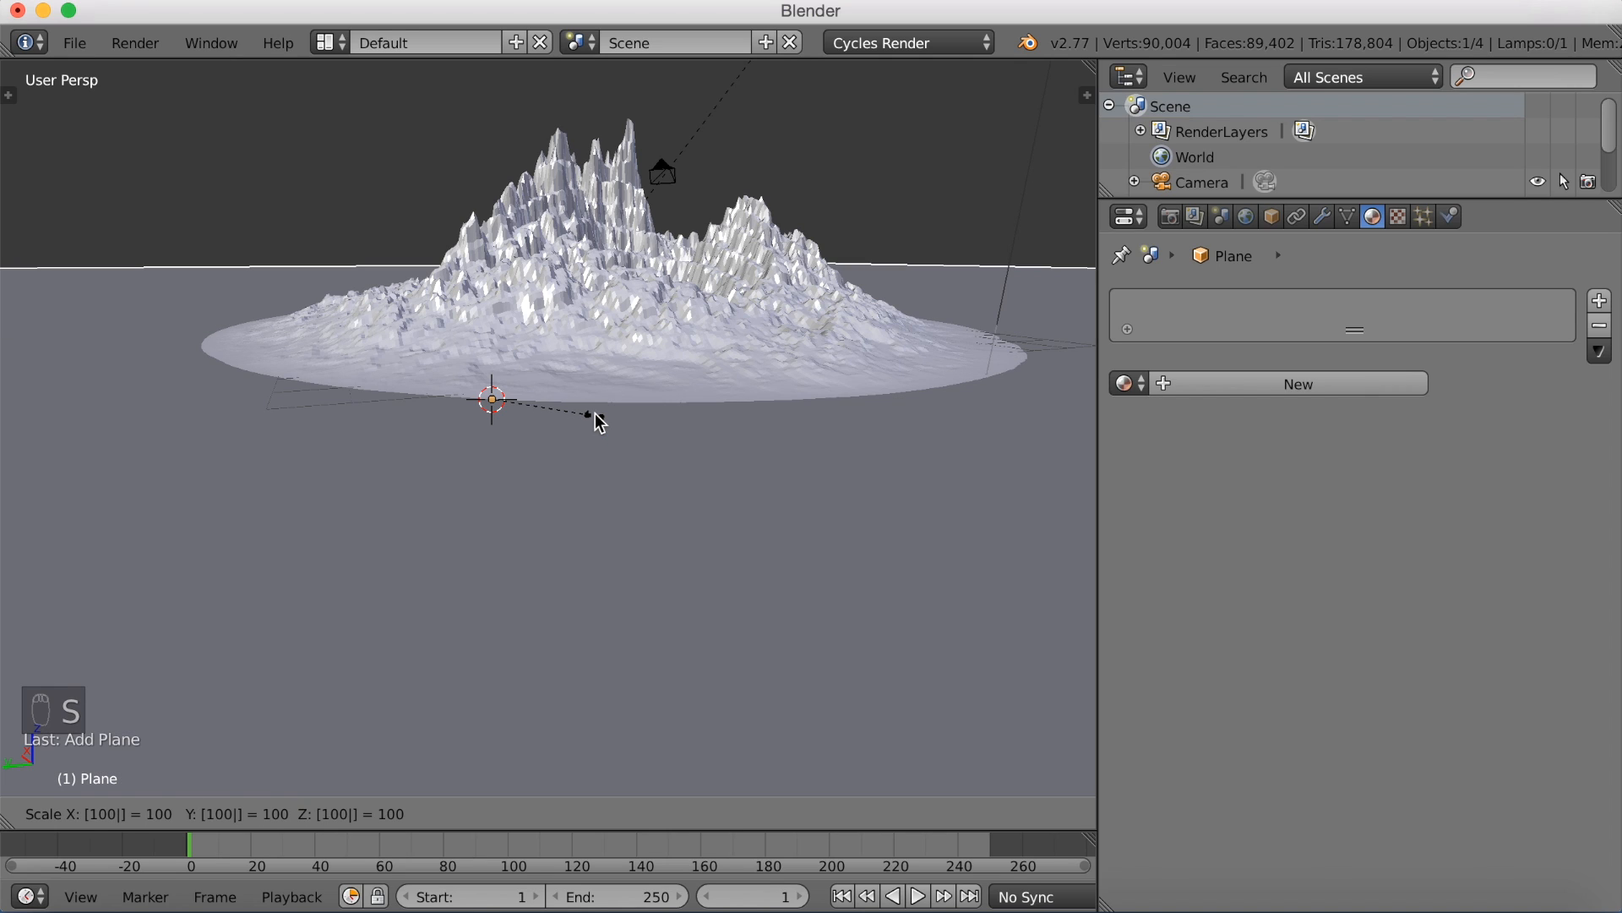
pyautogui.press('Return')
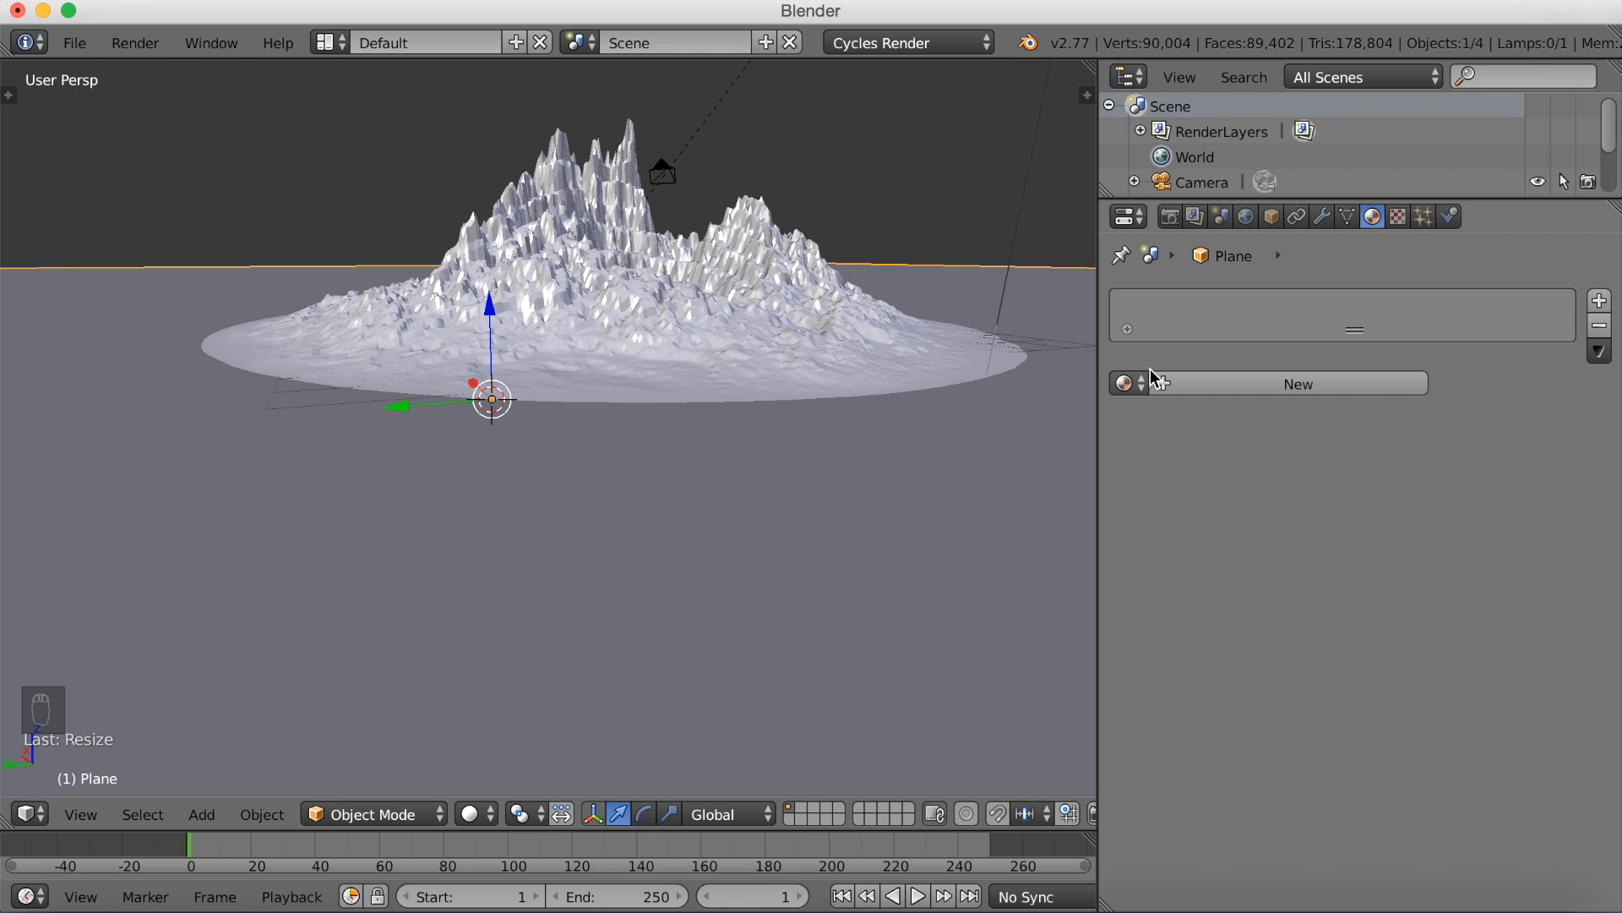
# Step: Give the plane a new Diffuse BSDF material and set its color to blue
pyautogui.click(1195, 381)
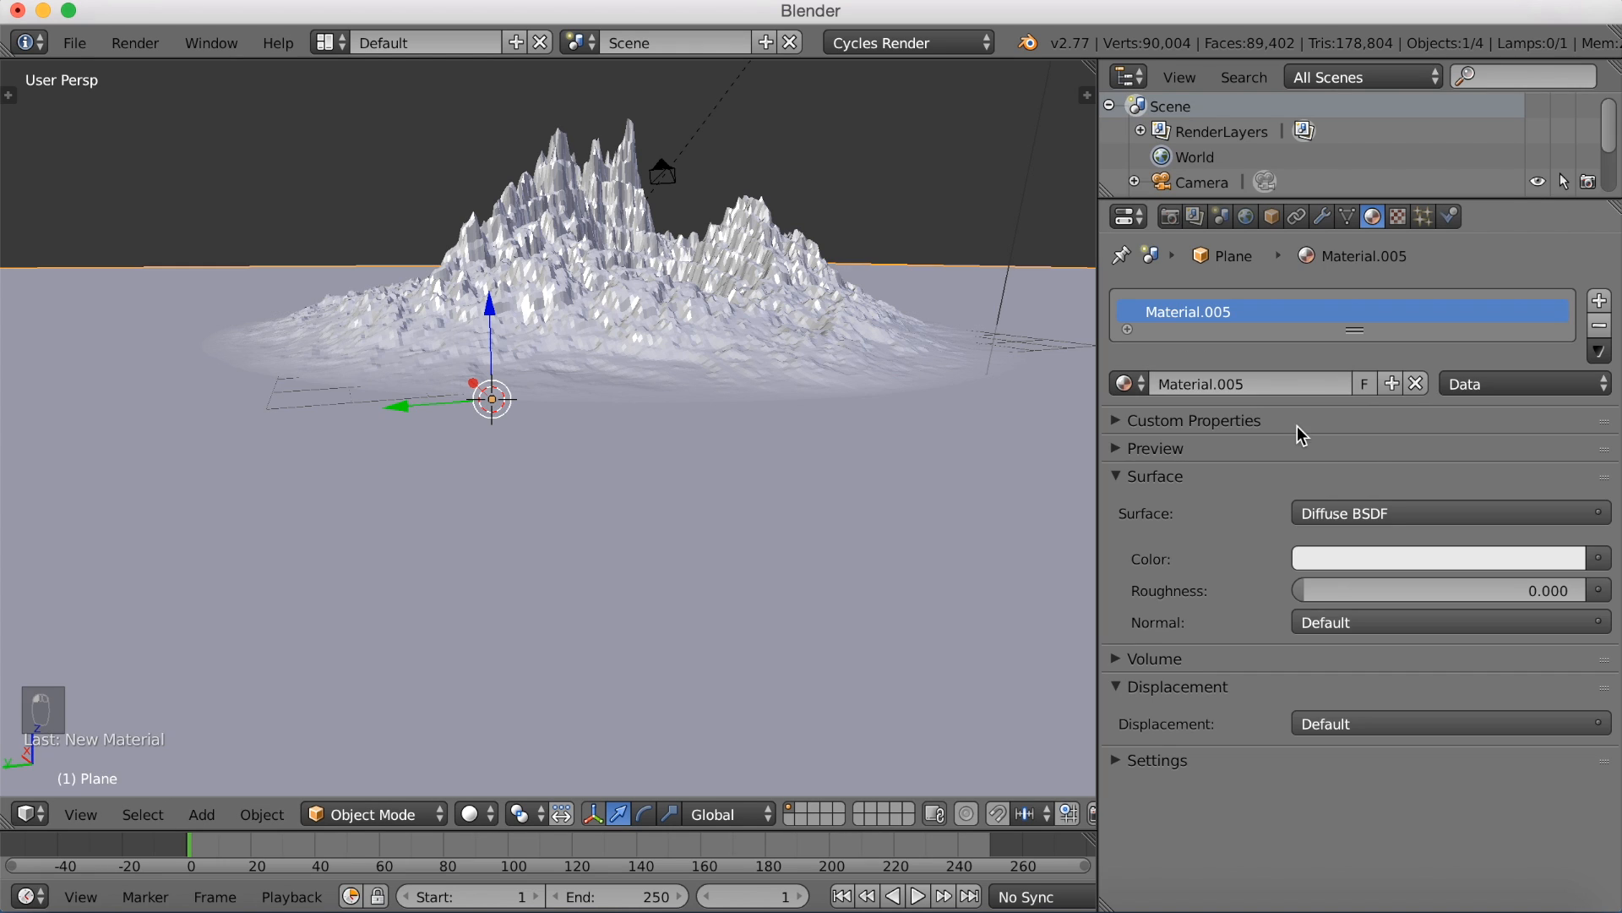
pyautogui.click(1347, 560)
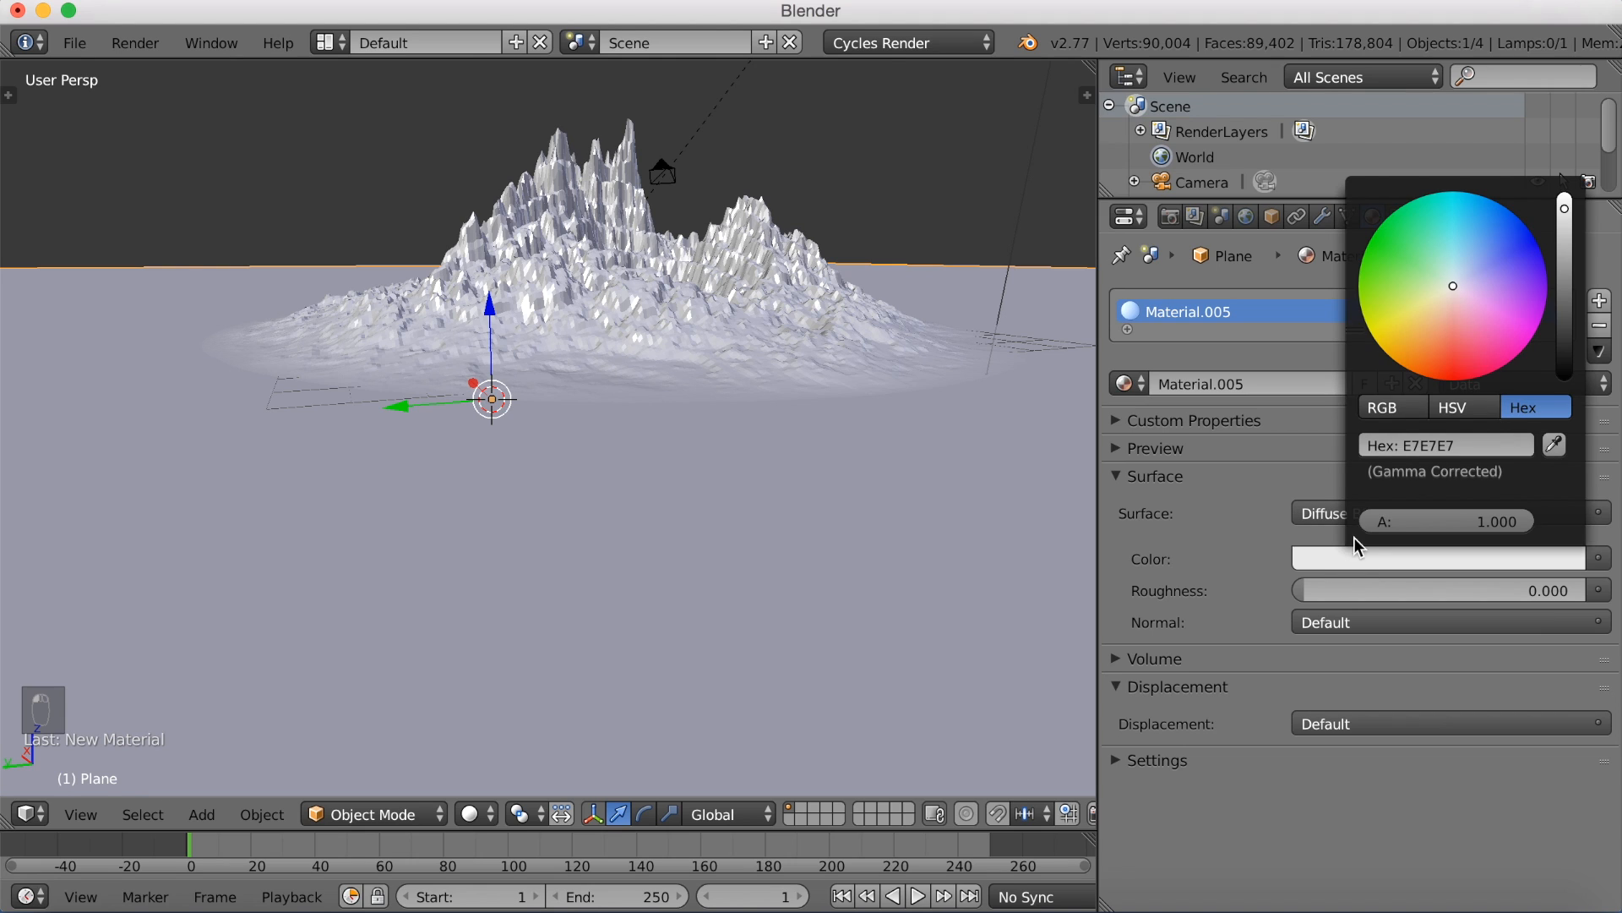
pyautogui.click(1397, 409)
pyautogui.click(1523, 418)
pyautogui.click(1461, 440)
pyautogui.press('Return')
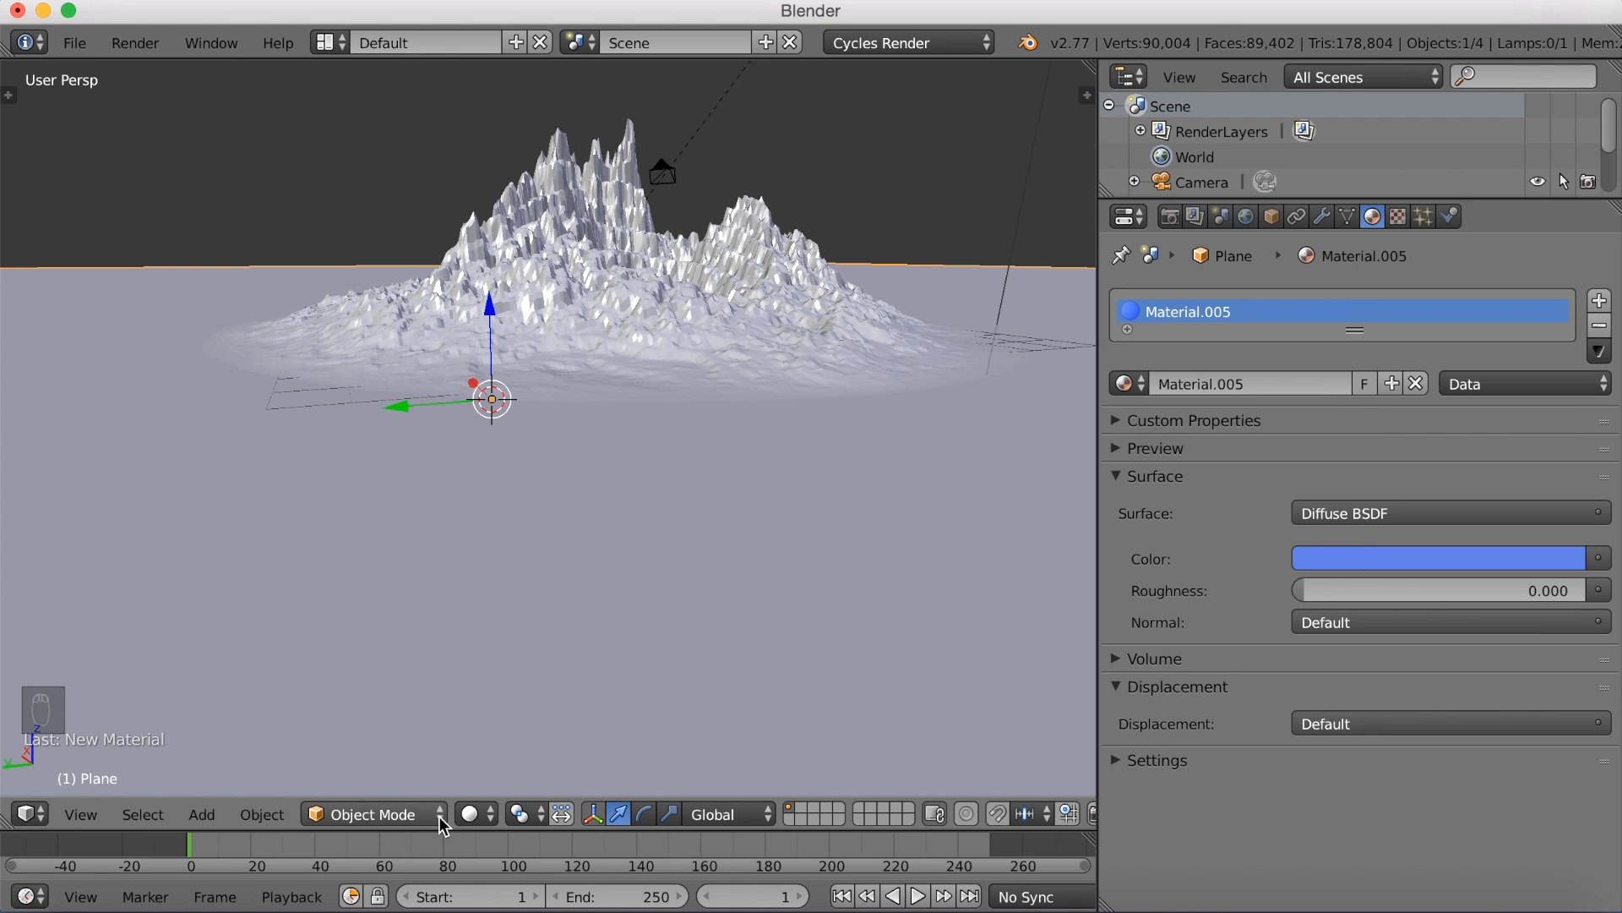
# Step: Switch to Rendered shading and raise the water plane about 0.23 along the global Z axis to cover the island's outer rim
pyautogui.click(471, 813)
pyautogui.click(507, 646)
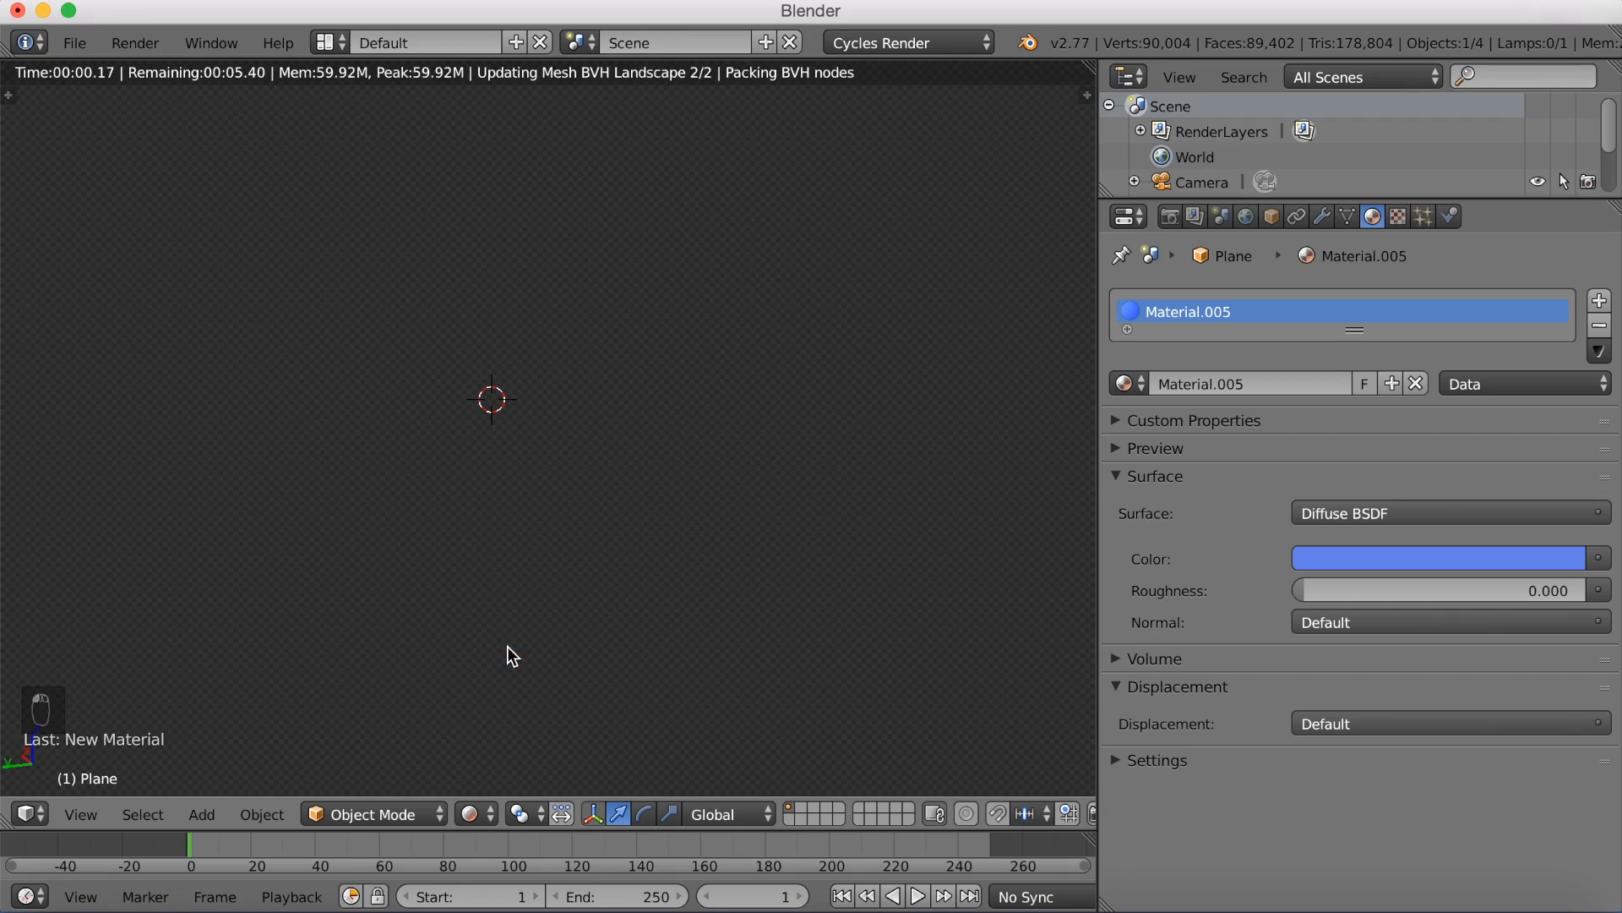
pyautogui.moveTo(711, 427); pyautogui.dragTo(502, 444, button='middle')
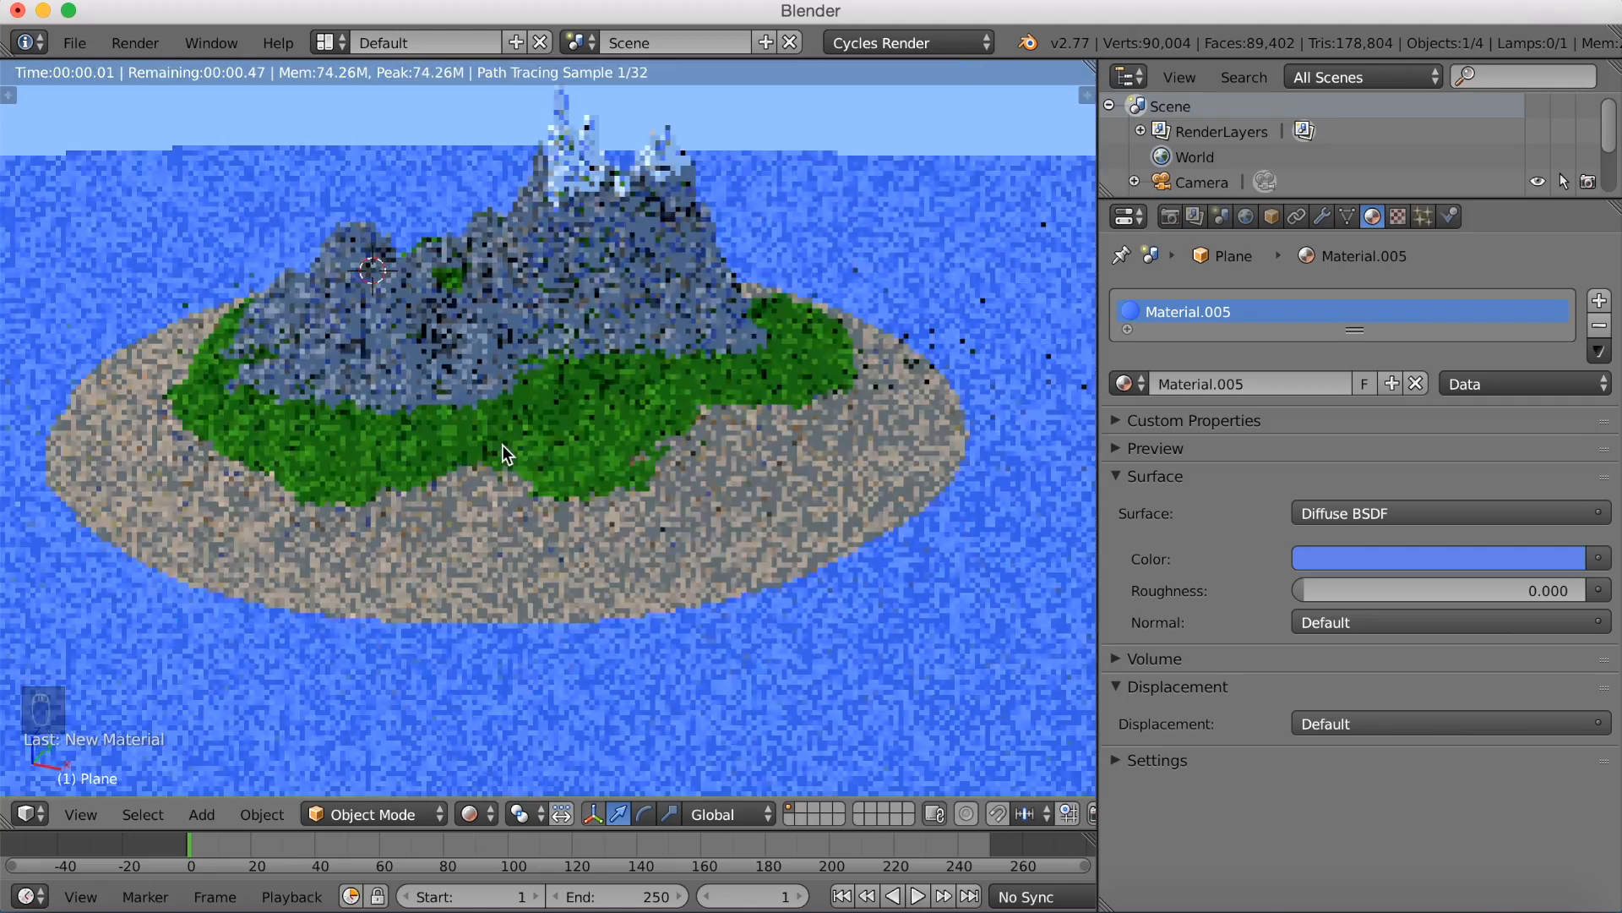
pyautogui.press('g')
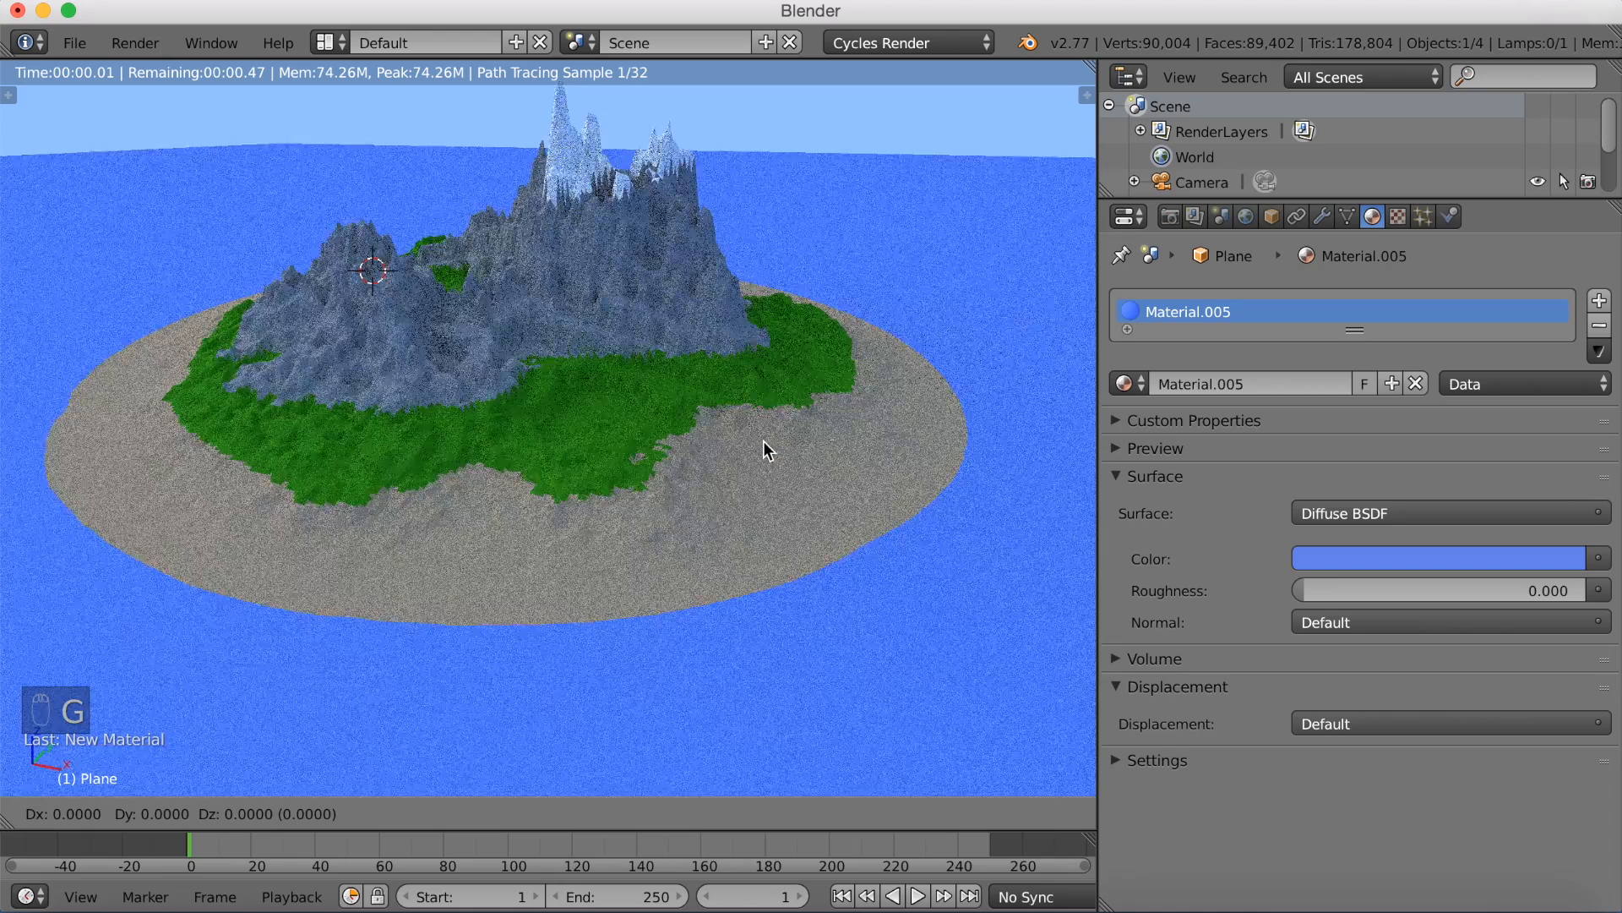
pyautogui.press('z')
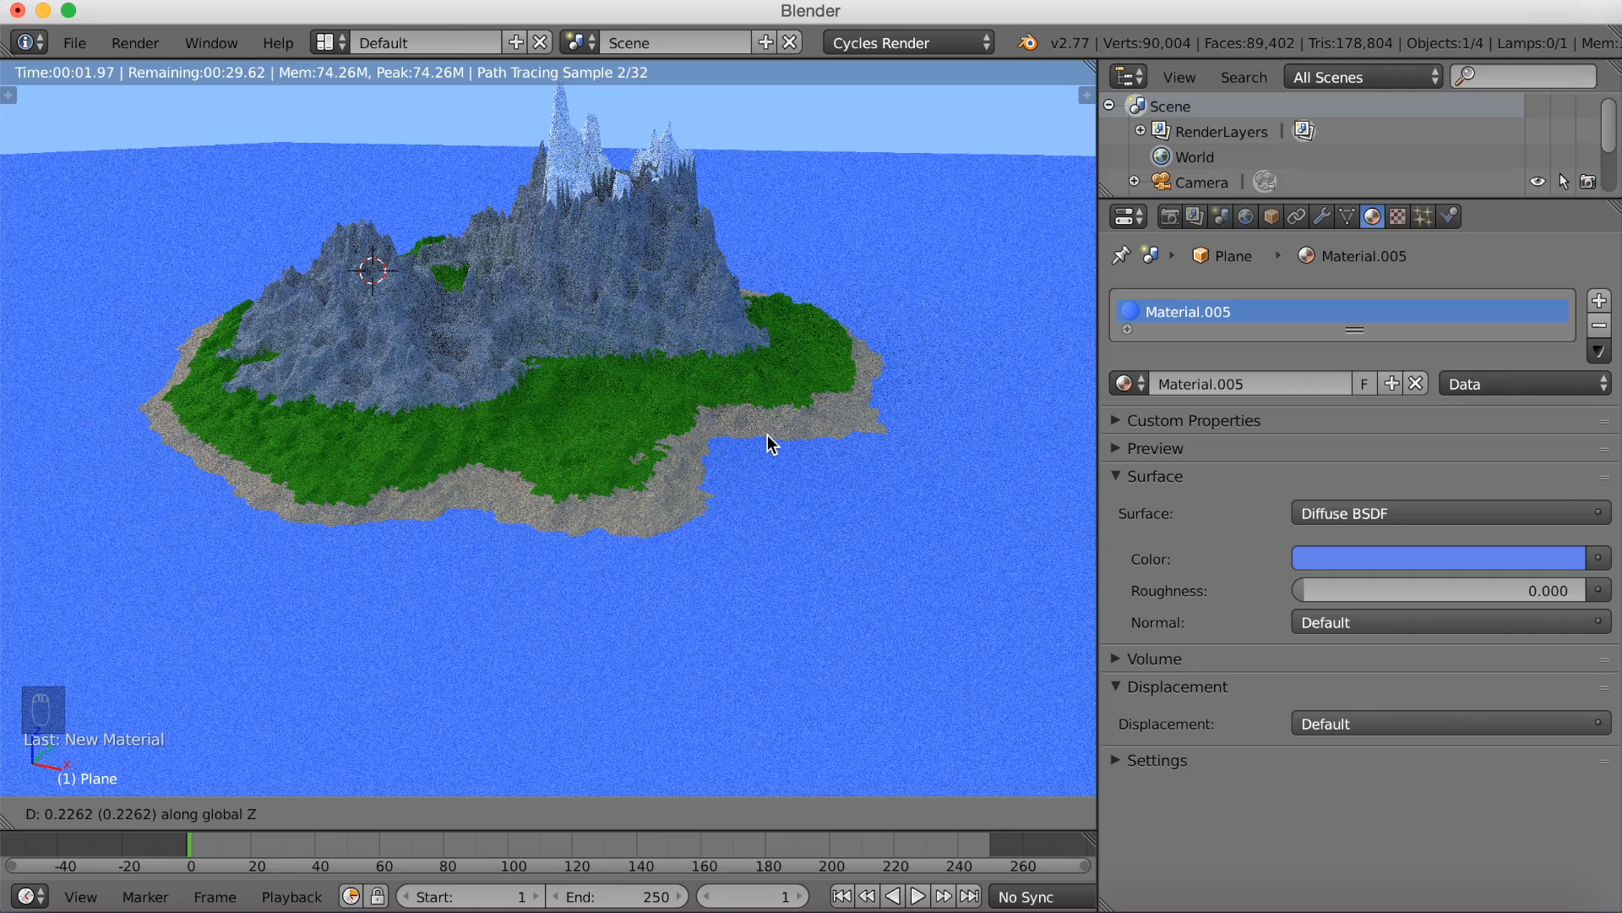
pyautogui.click(770, 441)
pyautogui.moveTo(768, 434); pyautogui.dragTo(703, 418, button='middle')
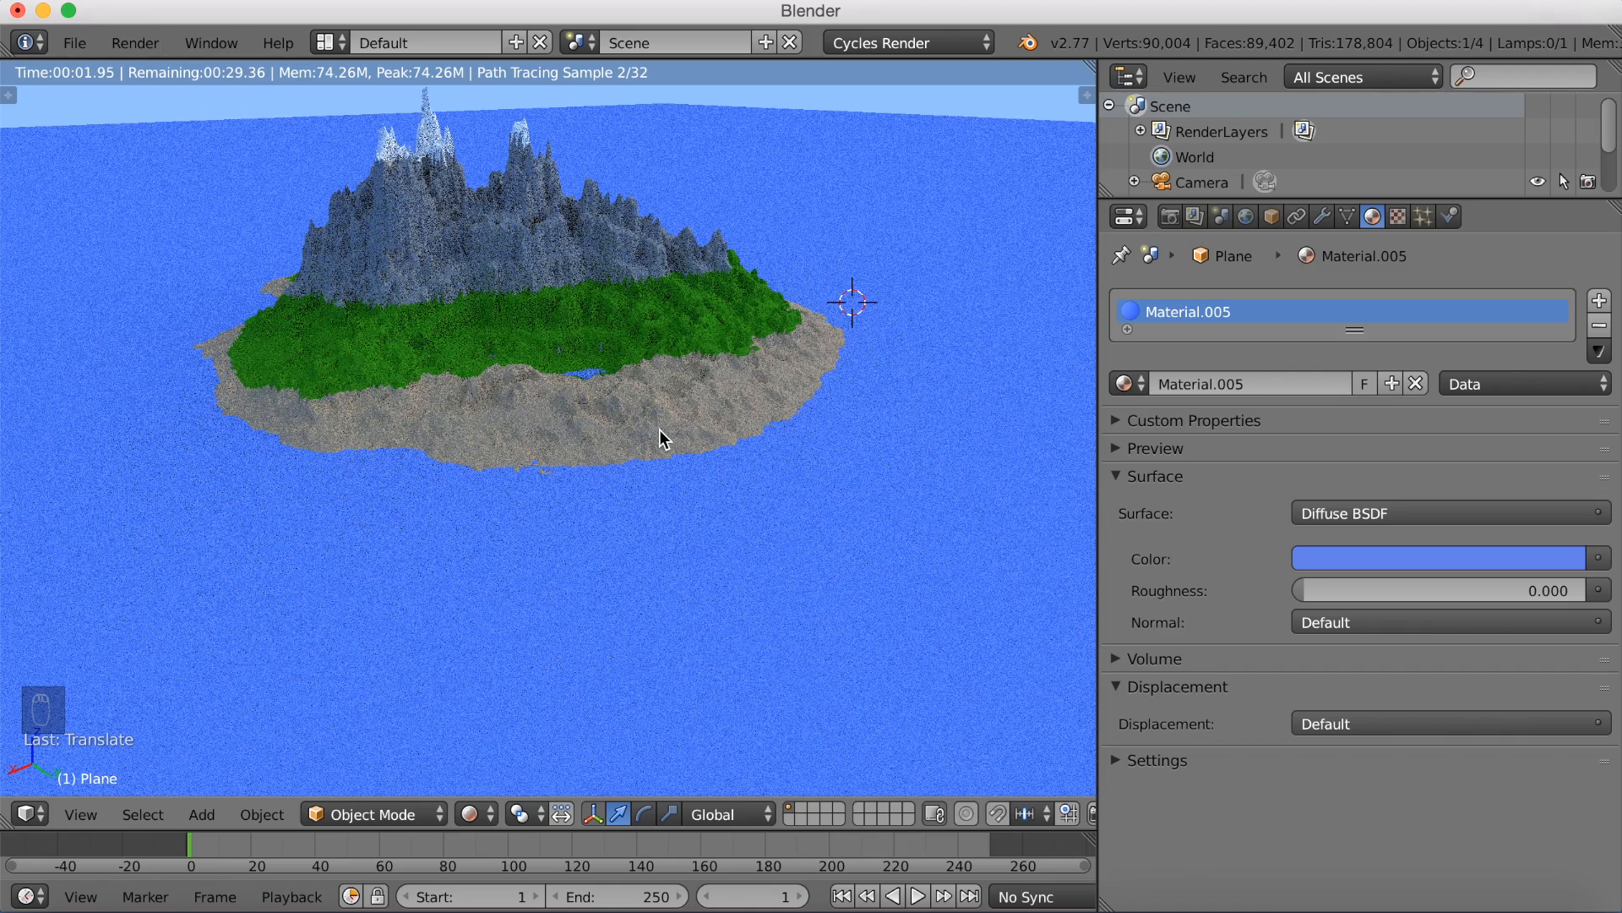
pyautogui.moveTo(659, 430); pyautogui.dragTo(522, 519, button='middle')
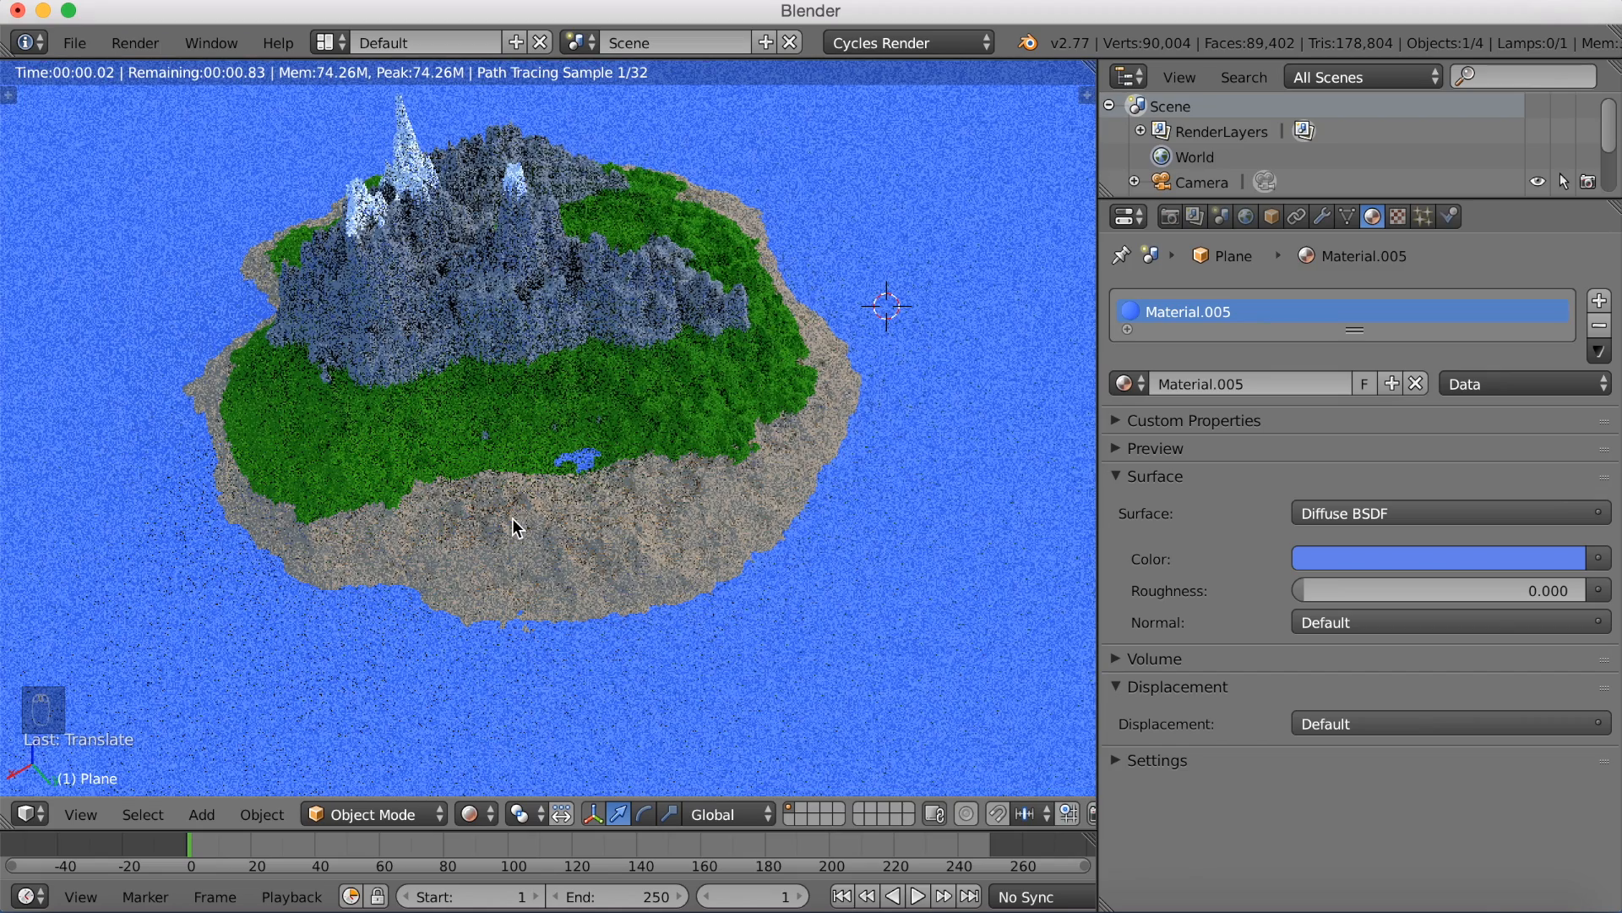
# Step: Return to Solid shading, select the landscape, enter Edit Mode and clear the existing face selection
pyautogui.hotkey('shift', 'z')
pyautogui.rightClick(529, 503)
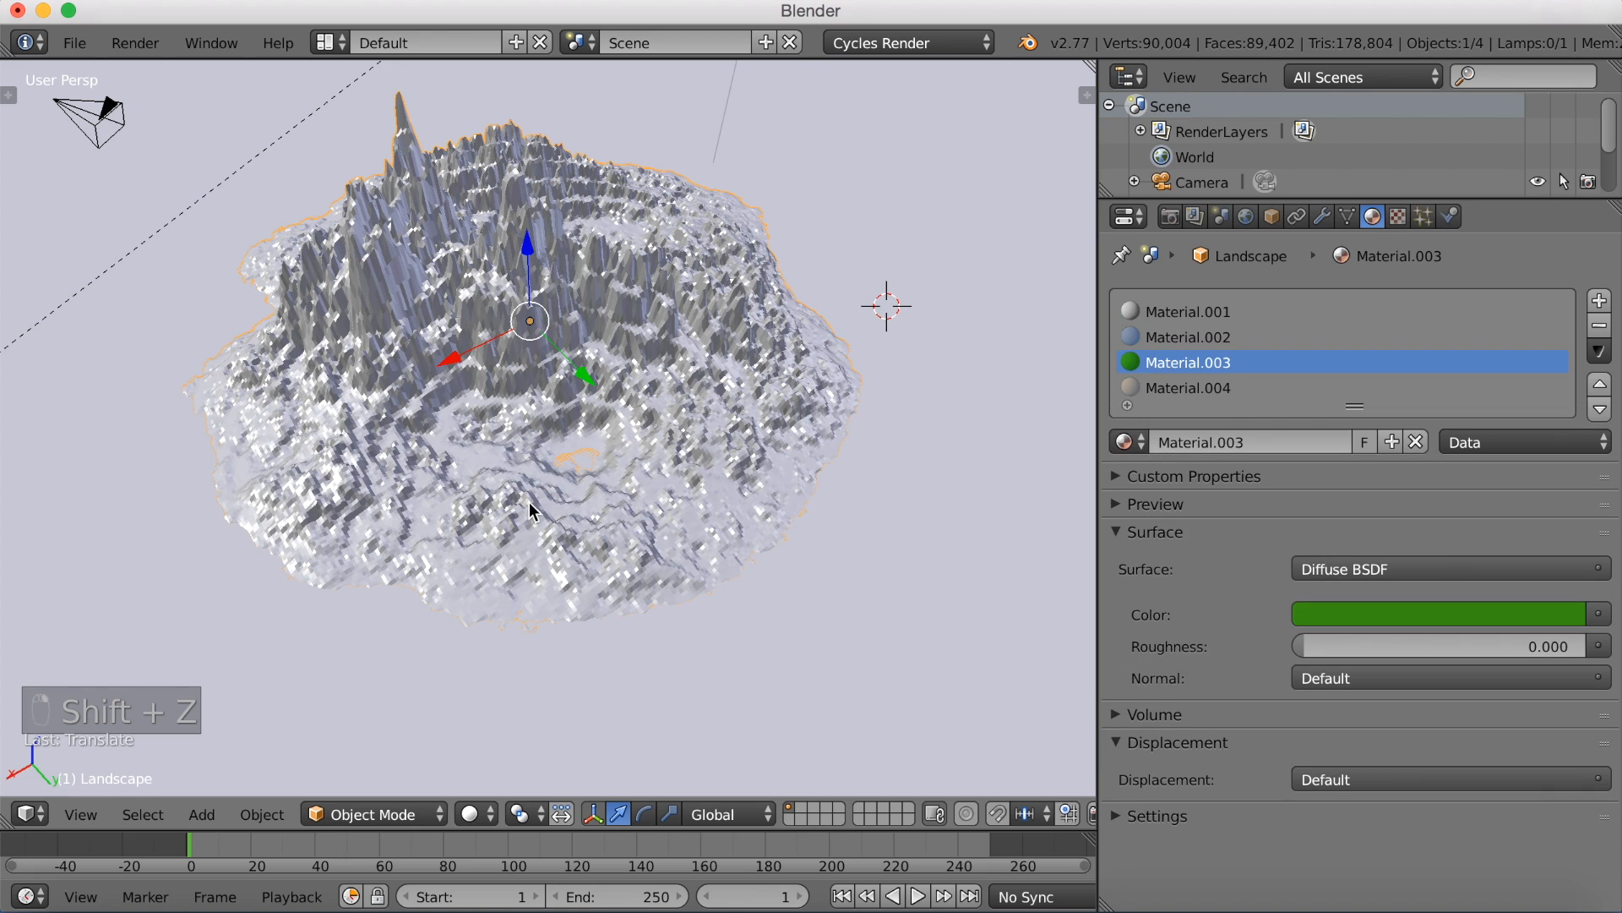
pyautogui.press('Tab')
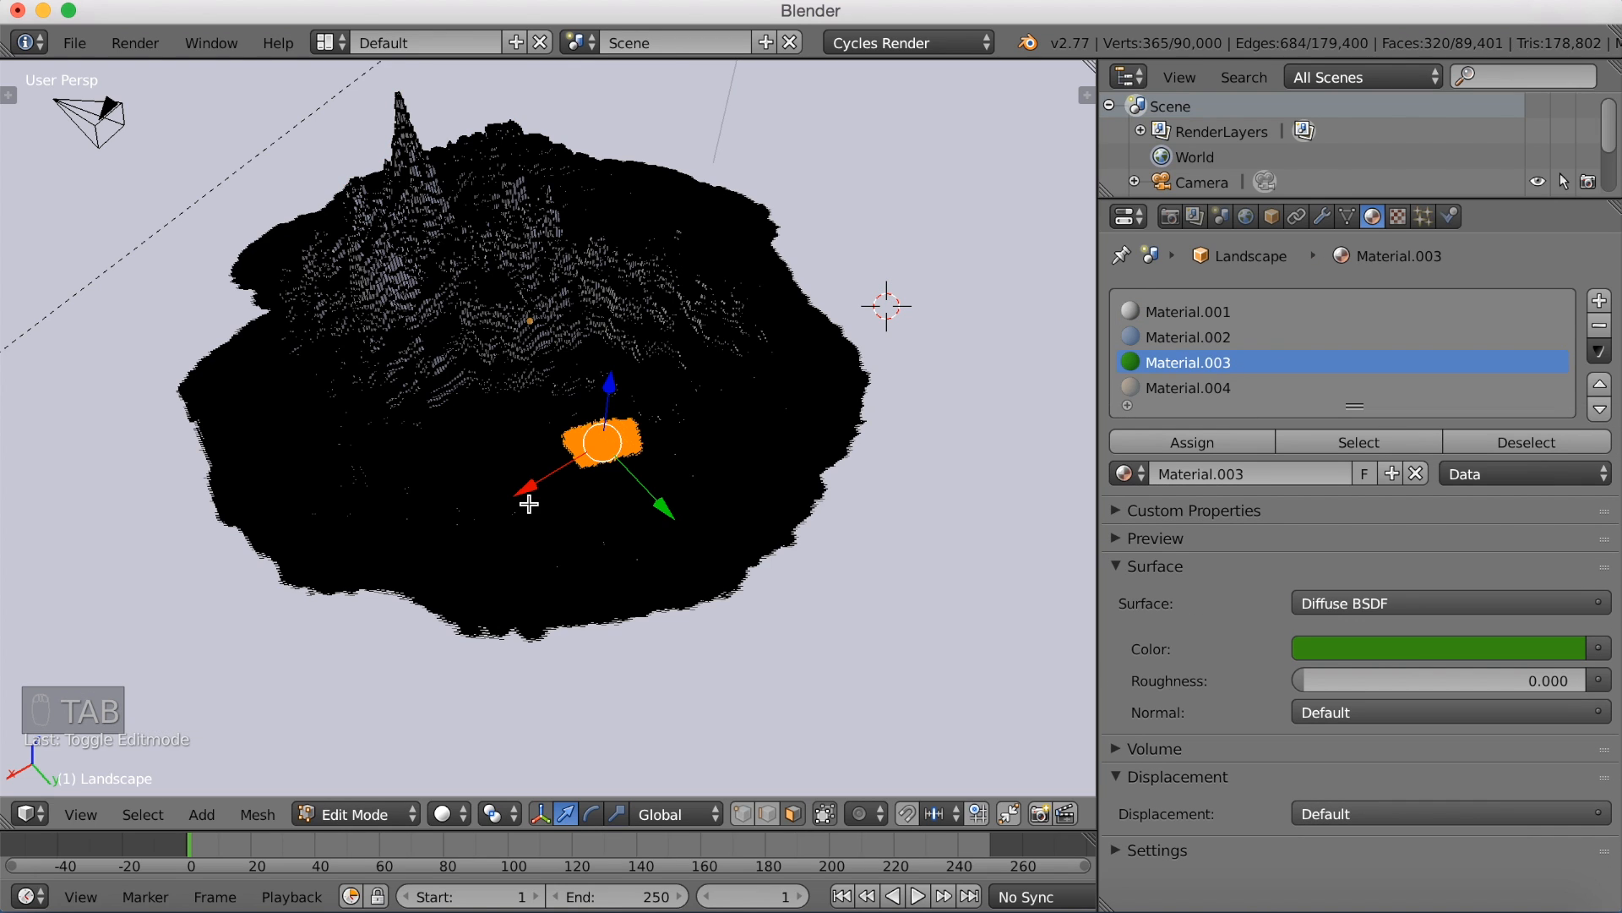
pyautogui.press('a')
pyautogui.press('a')
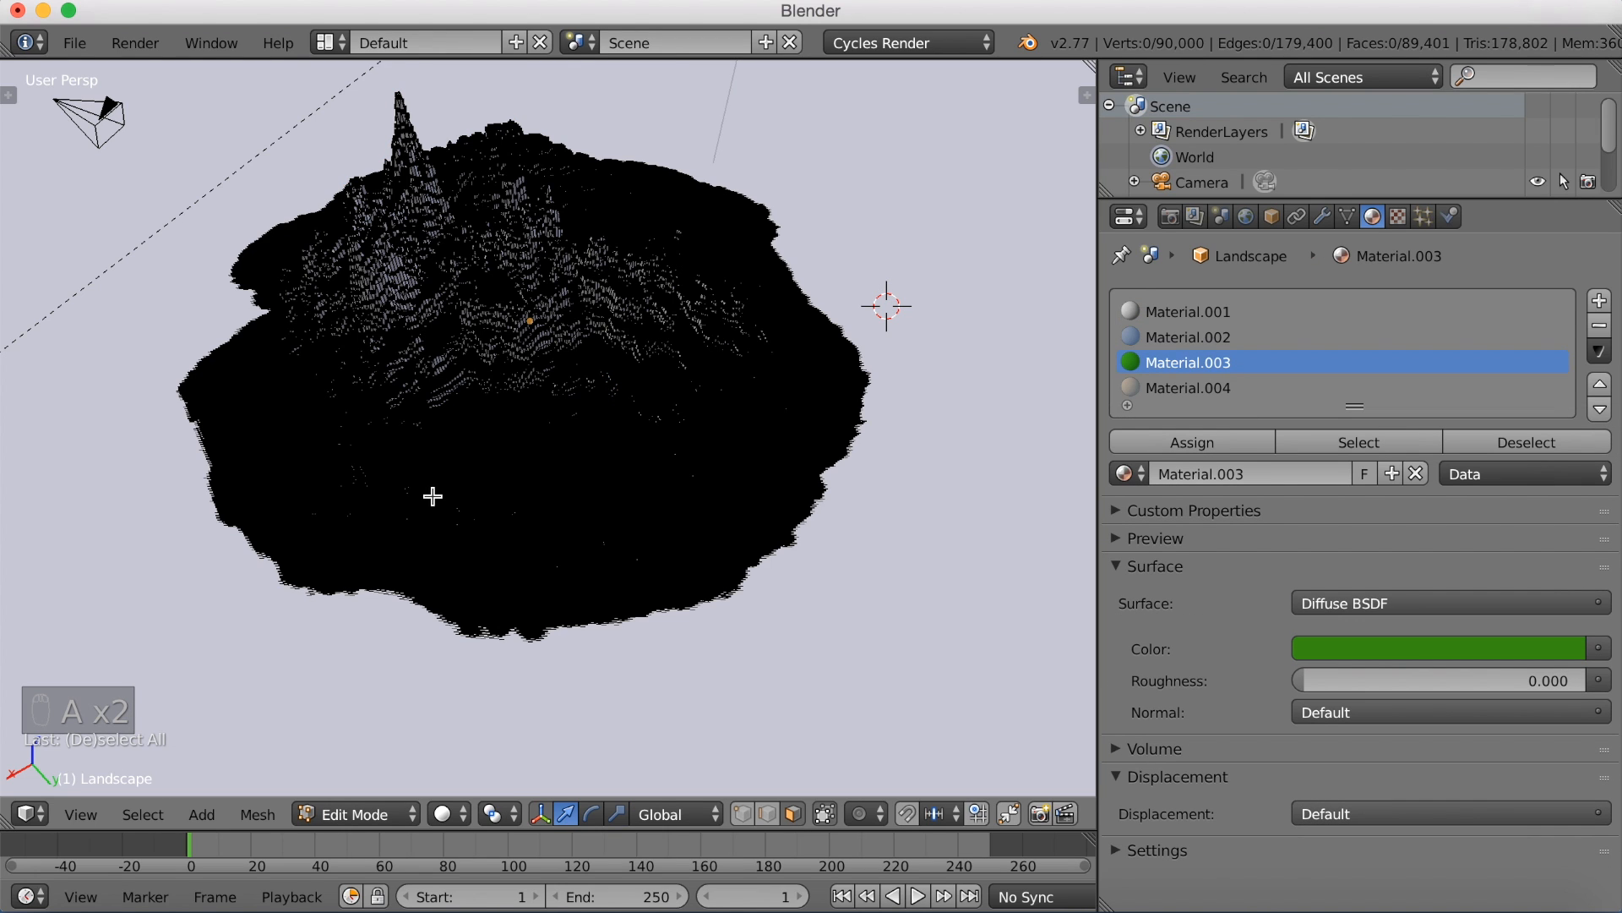
# Step: Circle-select the wide sand area around the small pond, assign the green Material.003, and preview it in Rendered shading
pyautogui.press('c')
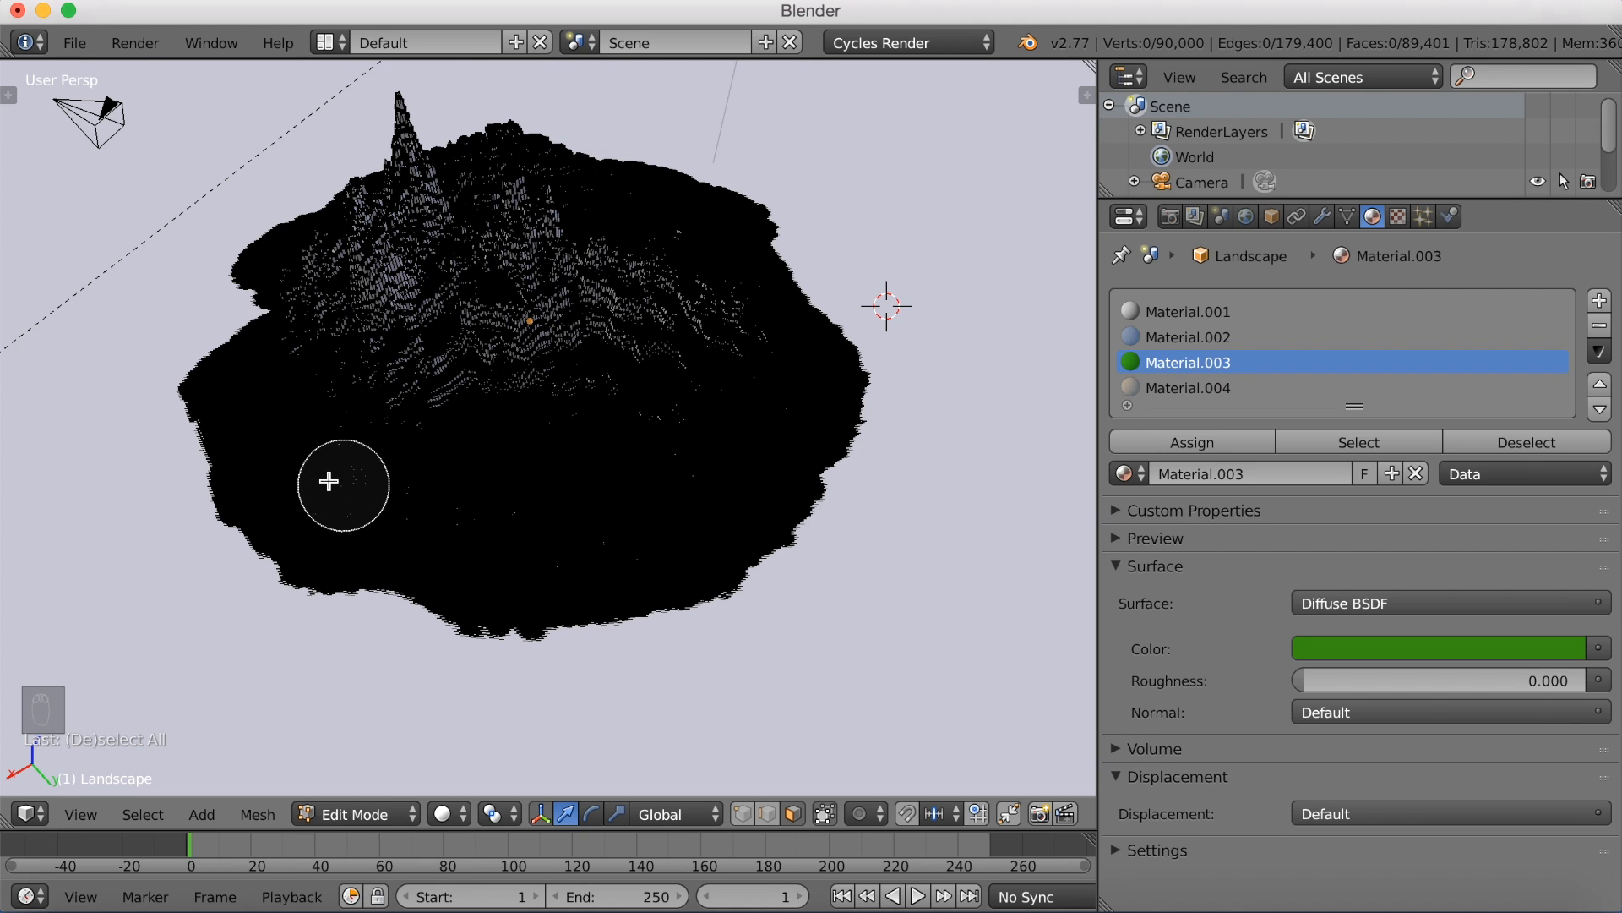
pyautogui.moveTo(323, 488)
pyautogui.mouseDown()
pyautogui.moveTo(433, 534)
pyautogui.moveTo(600, 538)
pyautogui.moveTo(727, 491)
pyautogui.moveTo(757, 423)
pyautogui.moveTo(732, 442)
pyautogui.moveTo(572, 460)
pyautogui.moveTo(334, 454)
pyautogui.mouseUp()
pyautogui.moveTo(443, 494); pyautogui.dragTo(516, 449, button='middle')
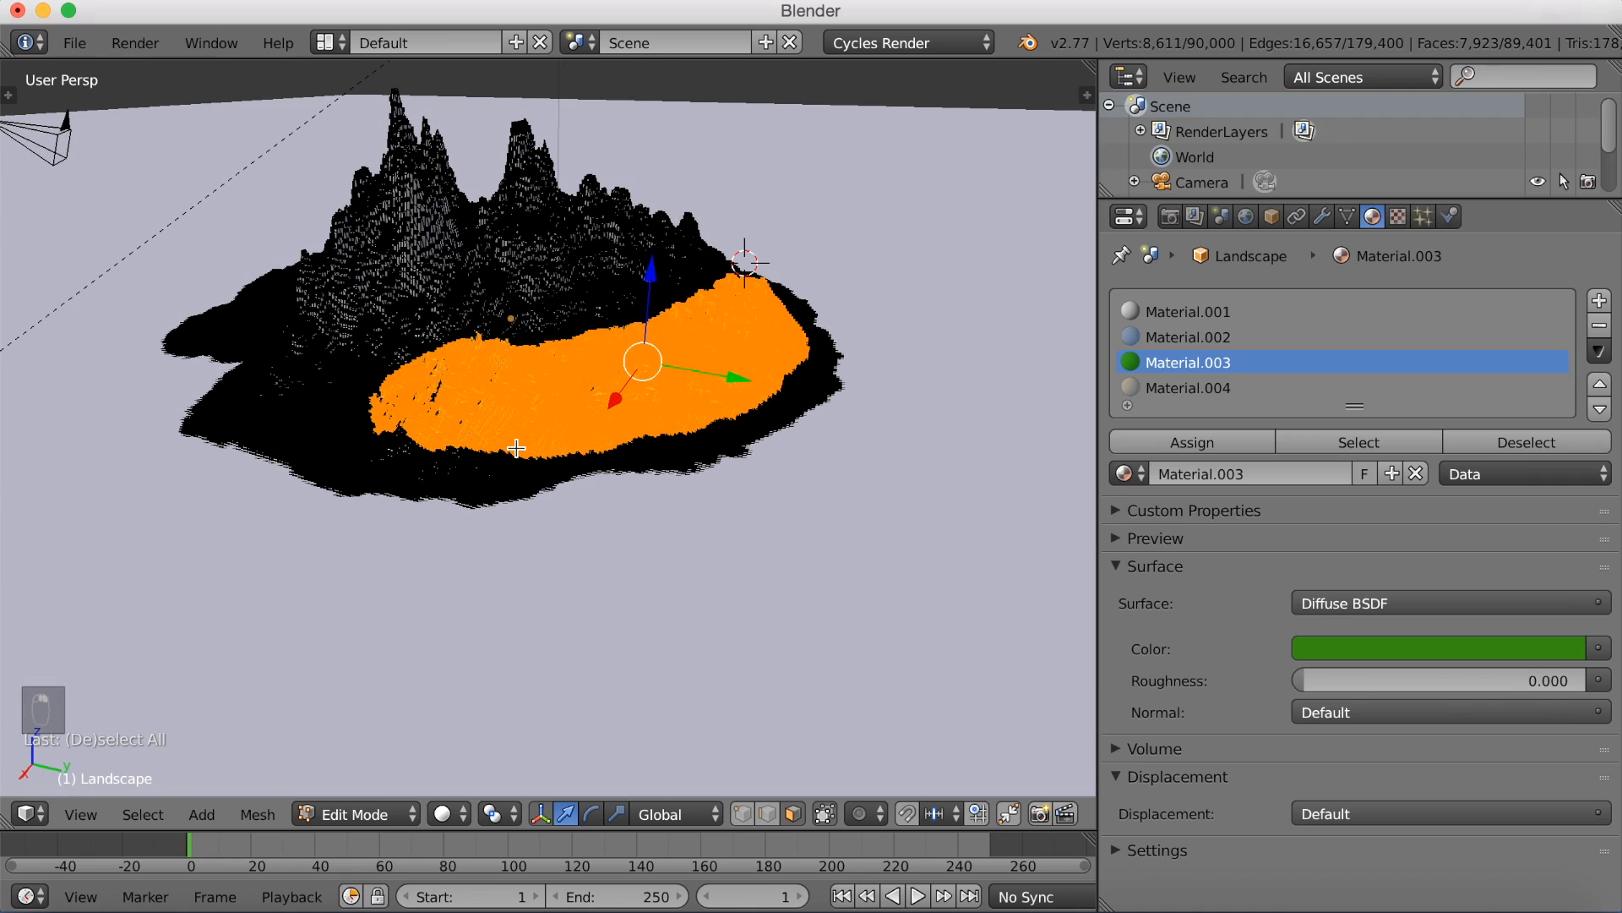
pyautogui.click(1208, 442)
pyautogui.hotkey('shift', 'z')
pyautogui.moveTo(677, 414); pyautogui.dragTo(585, 428, button='middle')
pyautogui.moveTo(813, 430); pyautogui.dragTo(747, 444, button='middle')
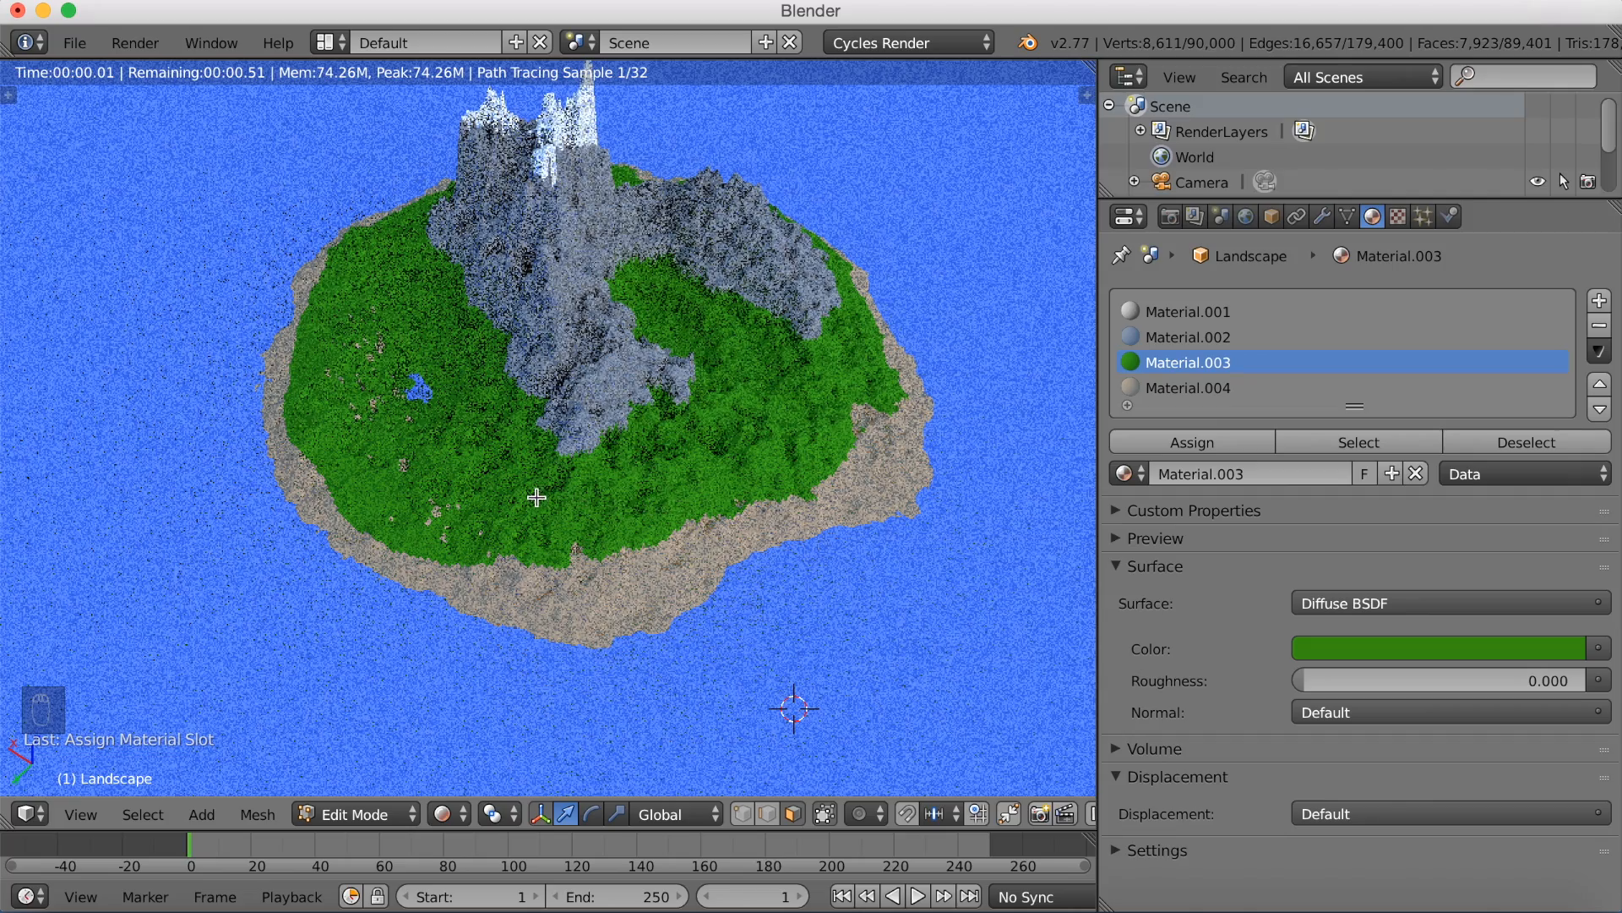
pyautogui.moveTo(572, 498); pyautogui.dragTo(621, 525, button='middle')
pyautogui.scroll(5, 618, 519)
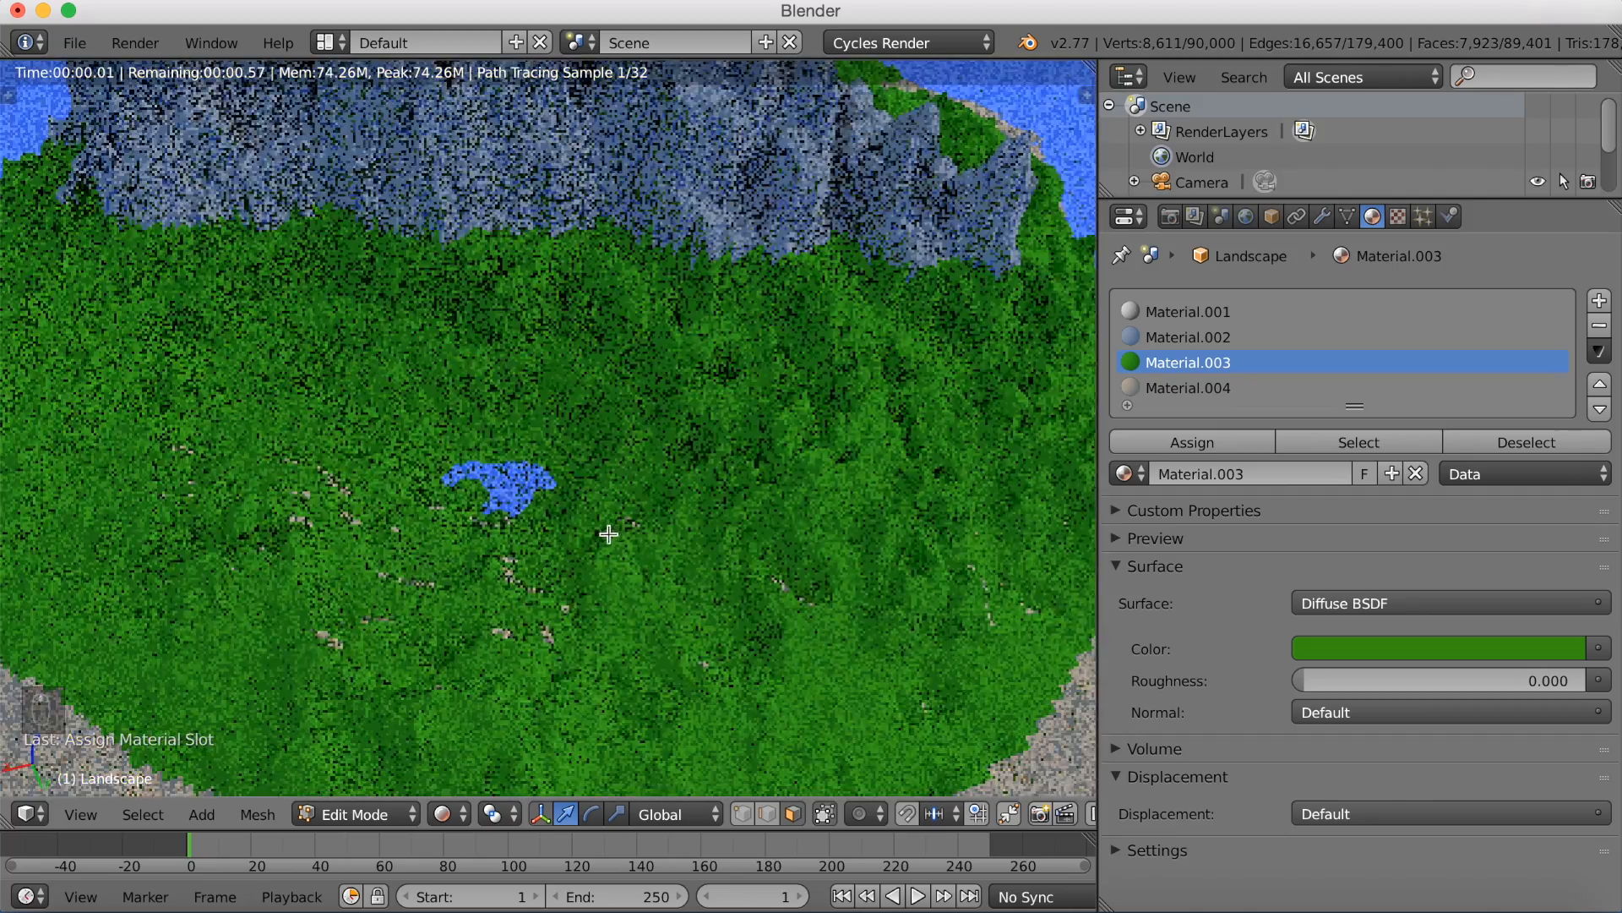
# Step: Add the missed faces around the pond to the selection in Wireframe view, assign Material.003, and preview in Rendered shading
pyautogui.hotkey('shift', 'z')
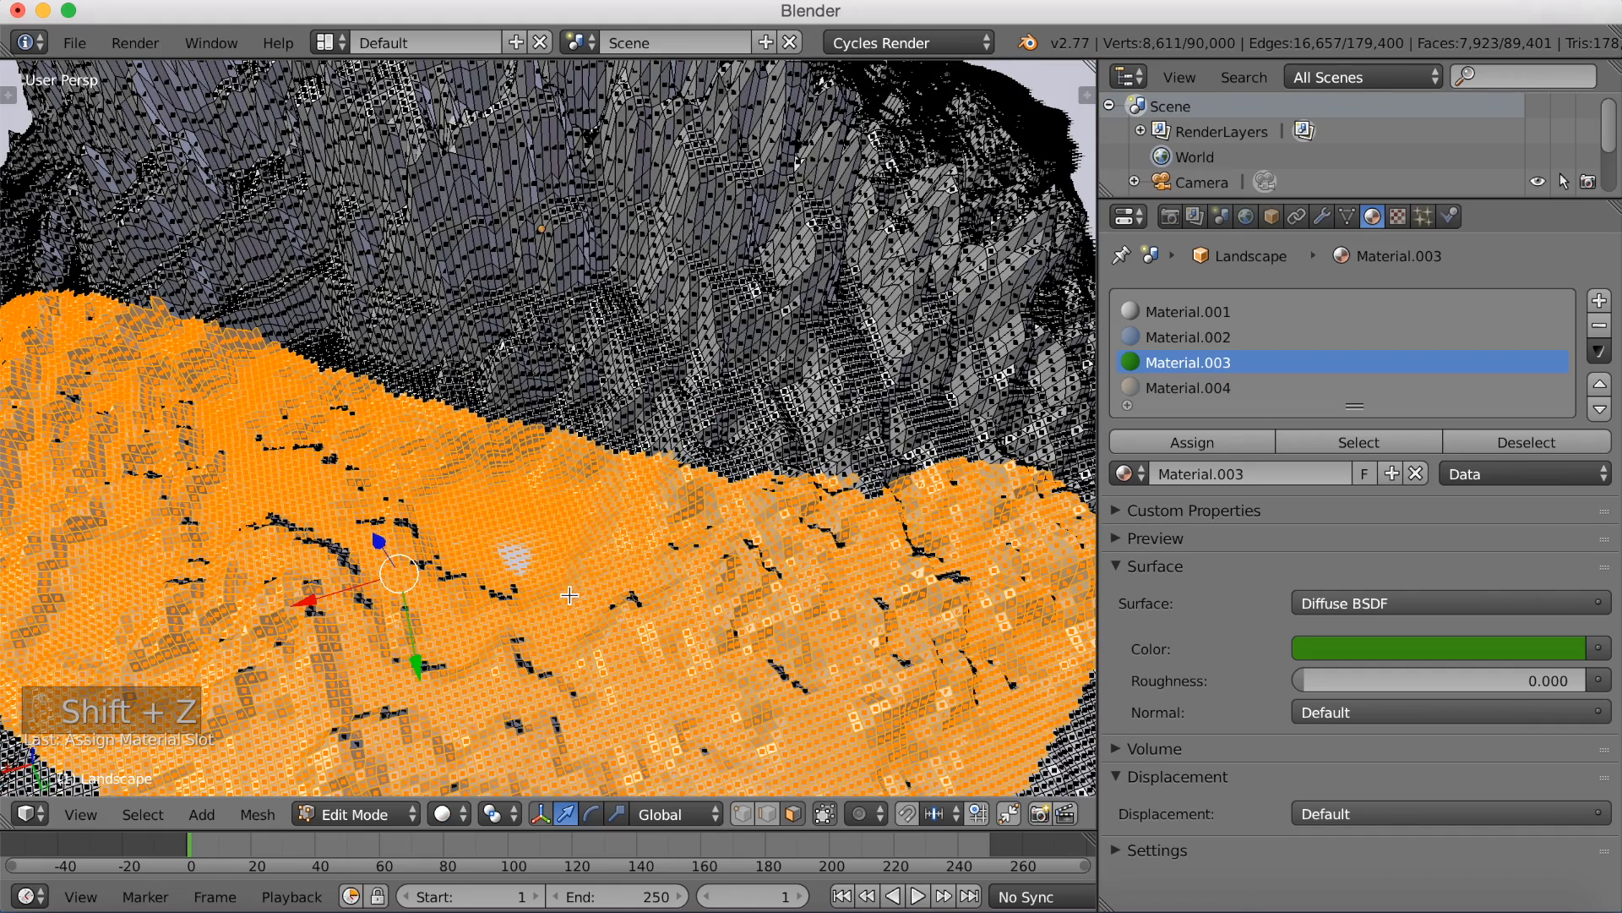
pyautogui.scroll(-2, 570, 596)
pyautogui.press('z')
pyautogui.moveTo(564, 596)
pyautogui.mouseDown(button='middle')
pyautogui.moveTo(596, 603)
pyautogui.moveTo(547, 621)
pyautogui.mouseUp(button='middle')
pyautogui.moveTo(212, 629)
pyautogui.mouseDown()
pyautogui.moveTo(163, 663)
pyautogui.moveTo(188, 586)
pyautogui.moveTo(239, 564)
pyautogui.moveTo(224, 662)
pyautogui.moveTo(199, 681)
pyautogui.moveTo(406, 623)
pyautogui.moveTo(591, 662)
pyautogui.moveTo(718, 631)
pyautogui.moveTo(707, 688)
pyautogui.moveTo(622, 584)
pyautogui.moveTo(489, 532)
pyautogui.moveTo(312, 586)
pyautogui.moveTo(482, 648)
pyautogui.moveTo(859, 549)
pyautogui.moveTo(923, 496)
pyautogui.moveTo(901, 518)
pyautogui.moveTo(927, 409)
pyautogui.moveTo(831, 493)
pyautogui.moveTo(737, 528)
pyautogui.moveTo(811, 466)
pyautogui.moveTo(821, 498)
pyautogui.moveTo(935, 462)
pyautogui.moveTo(922, 475)
pyautogui.mouseUp()
pyautogui.rightClick(919, 476)
pyautogui.click(1173, 449)
pyautogui.moveTo(987, 454); pyautogui.dragTo(672, 448, button='middle')
pyautogui.hotkey('shift', 'z')
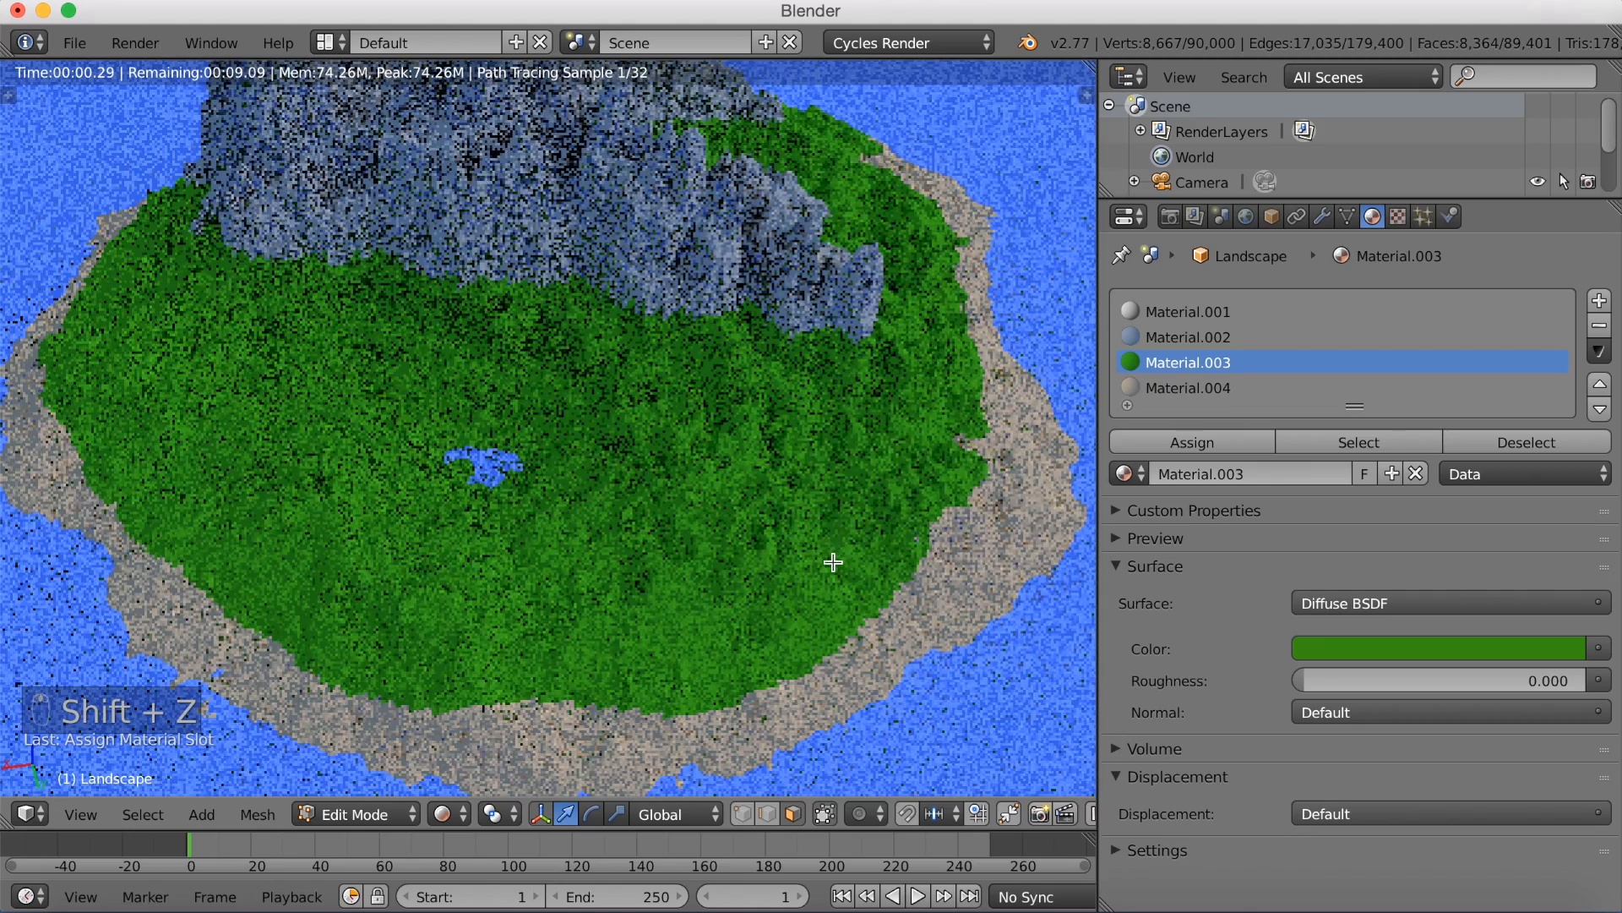
# Step: Circle-select the adjoining sand strip around the island's end, leaving a narrow beach, and assign the green Material.003
pyautogui.moveTo(833, 562); pyautogui.dragTo(596, 594, button='middle')
pyautogui.hotkey('shift', 'z')
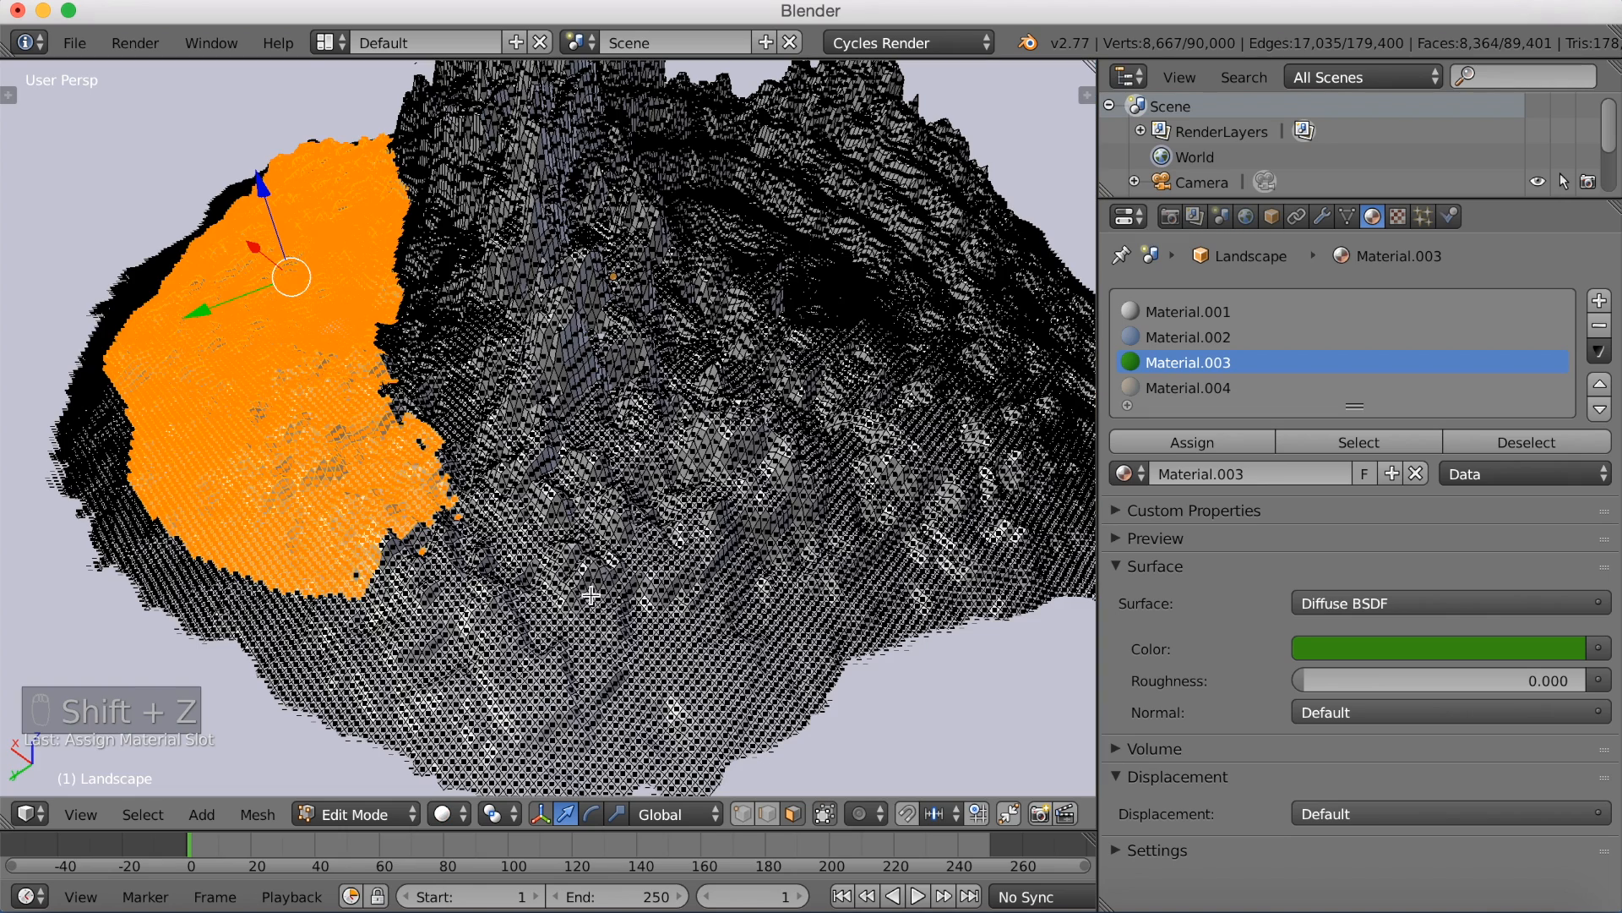
pyautogui.press('c')
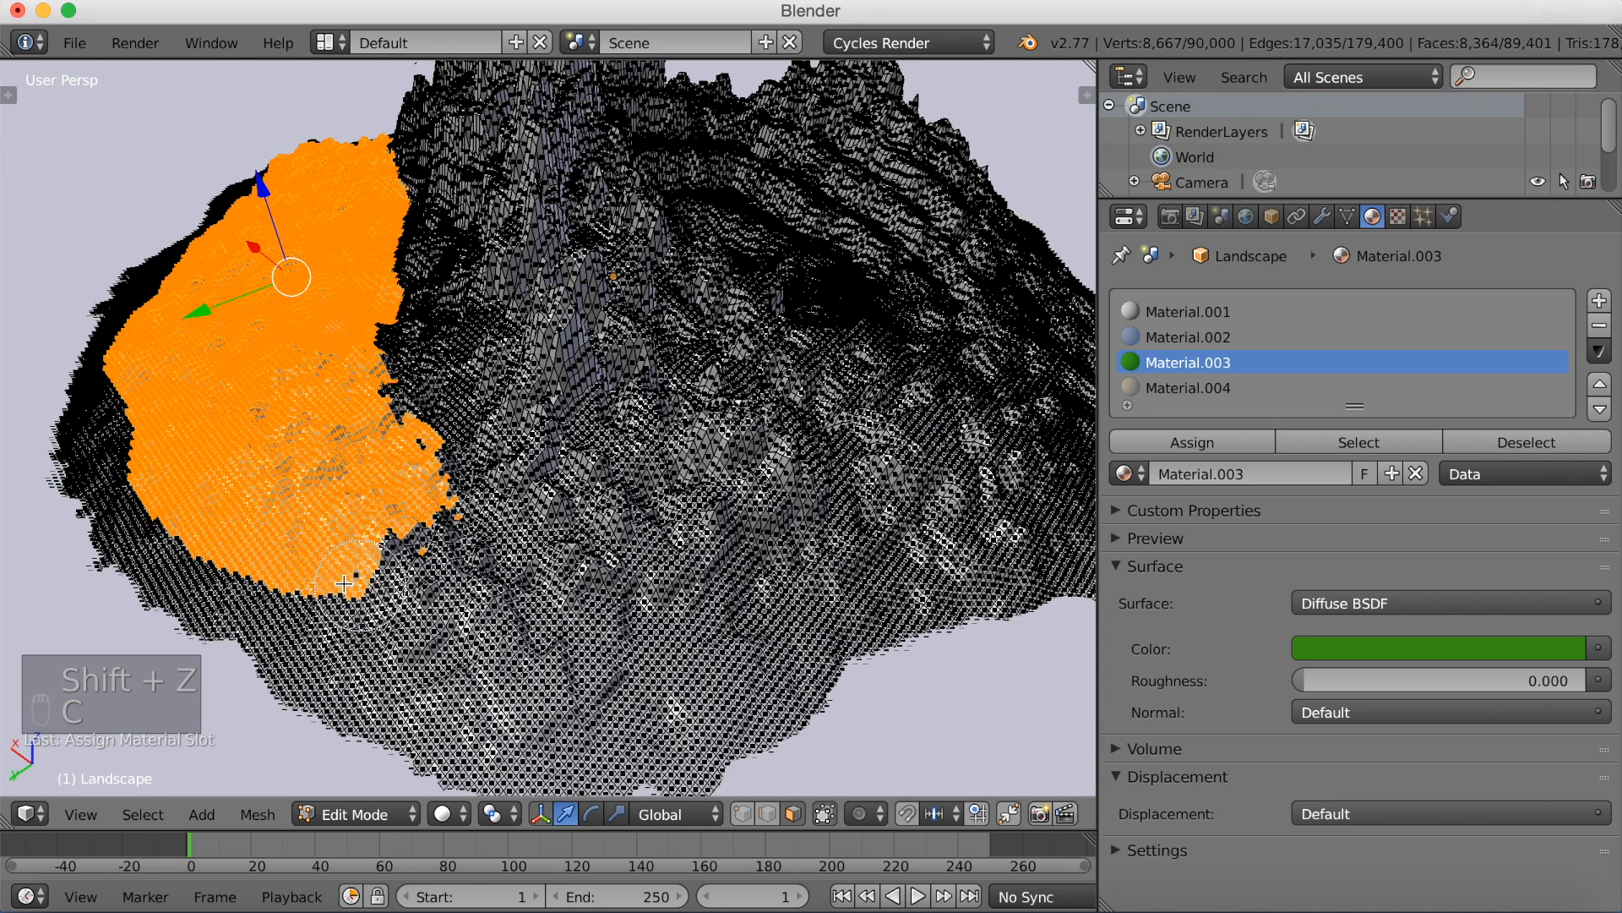
pyautogui.moveTo(333, 581)
pyautogui.mouseDown()
pyautogui.moveTo(398, 607)
pyautogui.moveTo(413, 568)
pyautogui.mouseUp()
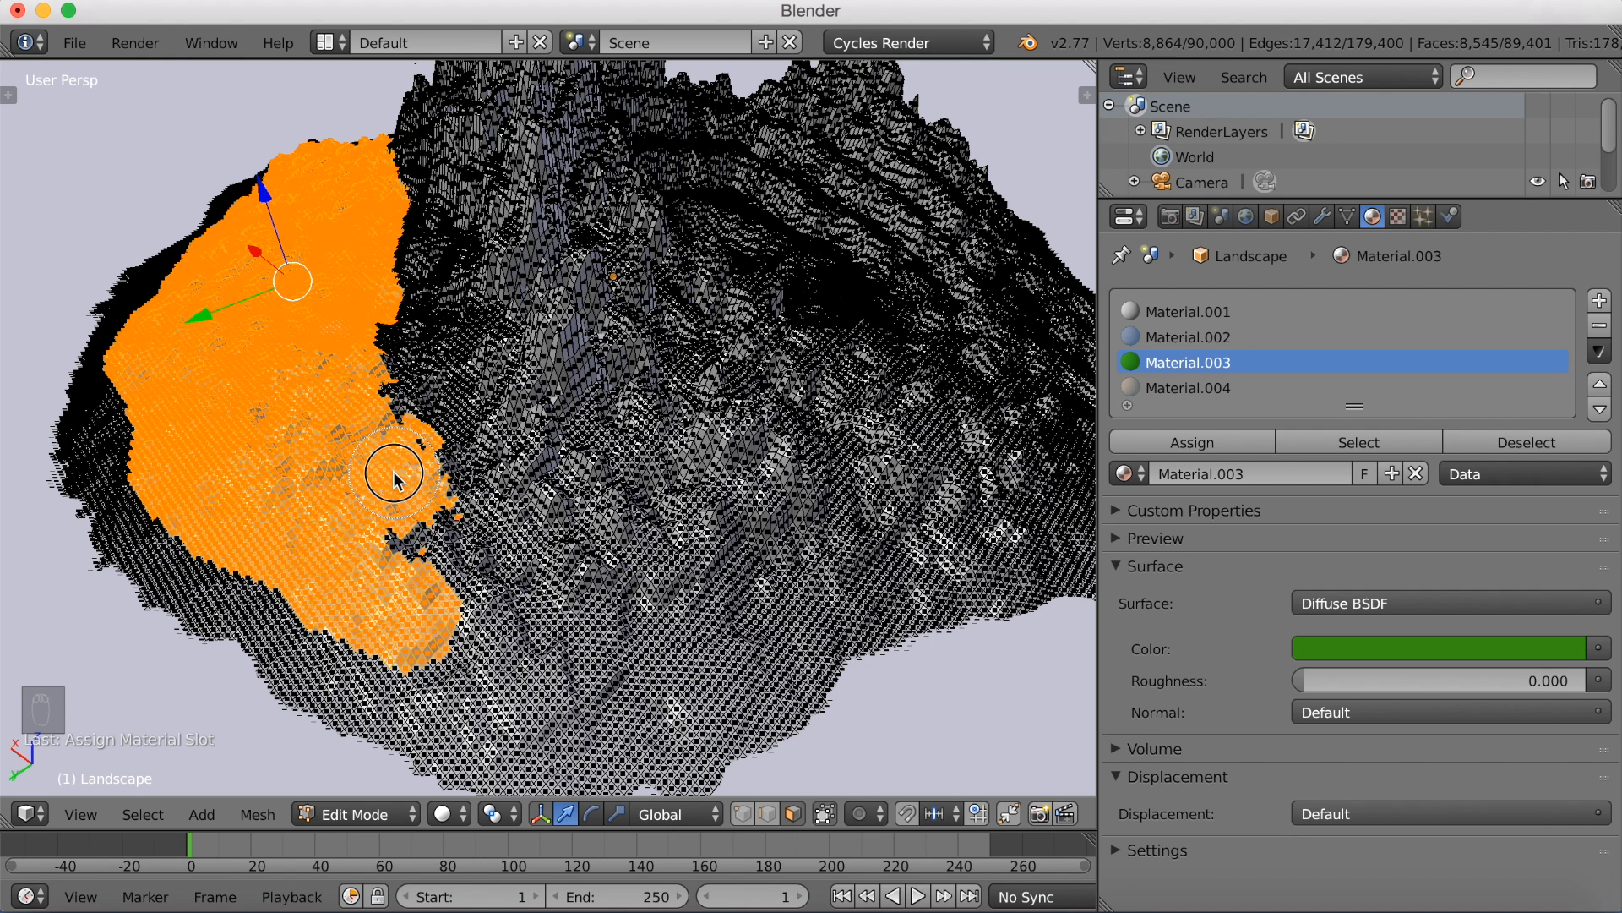
pyautogui.moveTo(393, 476)
pyautogui.mouseDown()
pyautogui.moveTo(404, 541)
pyautogui.moveTo(463, 642)
pyautogui.moveTo(420, 660)
pyautogui.moveTo(366, 622)
pyautogui.moveTo(442, 673)
pyautogui.moveTo(661, 698)
pyautogui.moveTo(776, 627)
pyautogui.mouseUp()
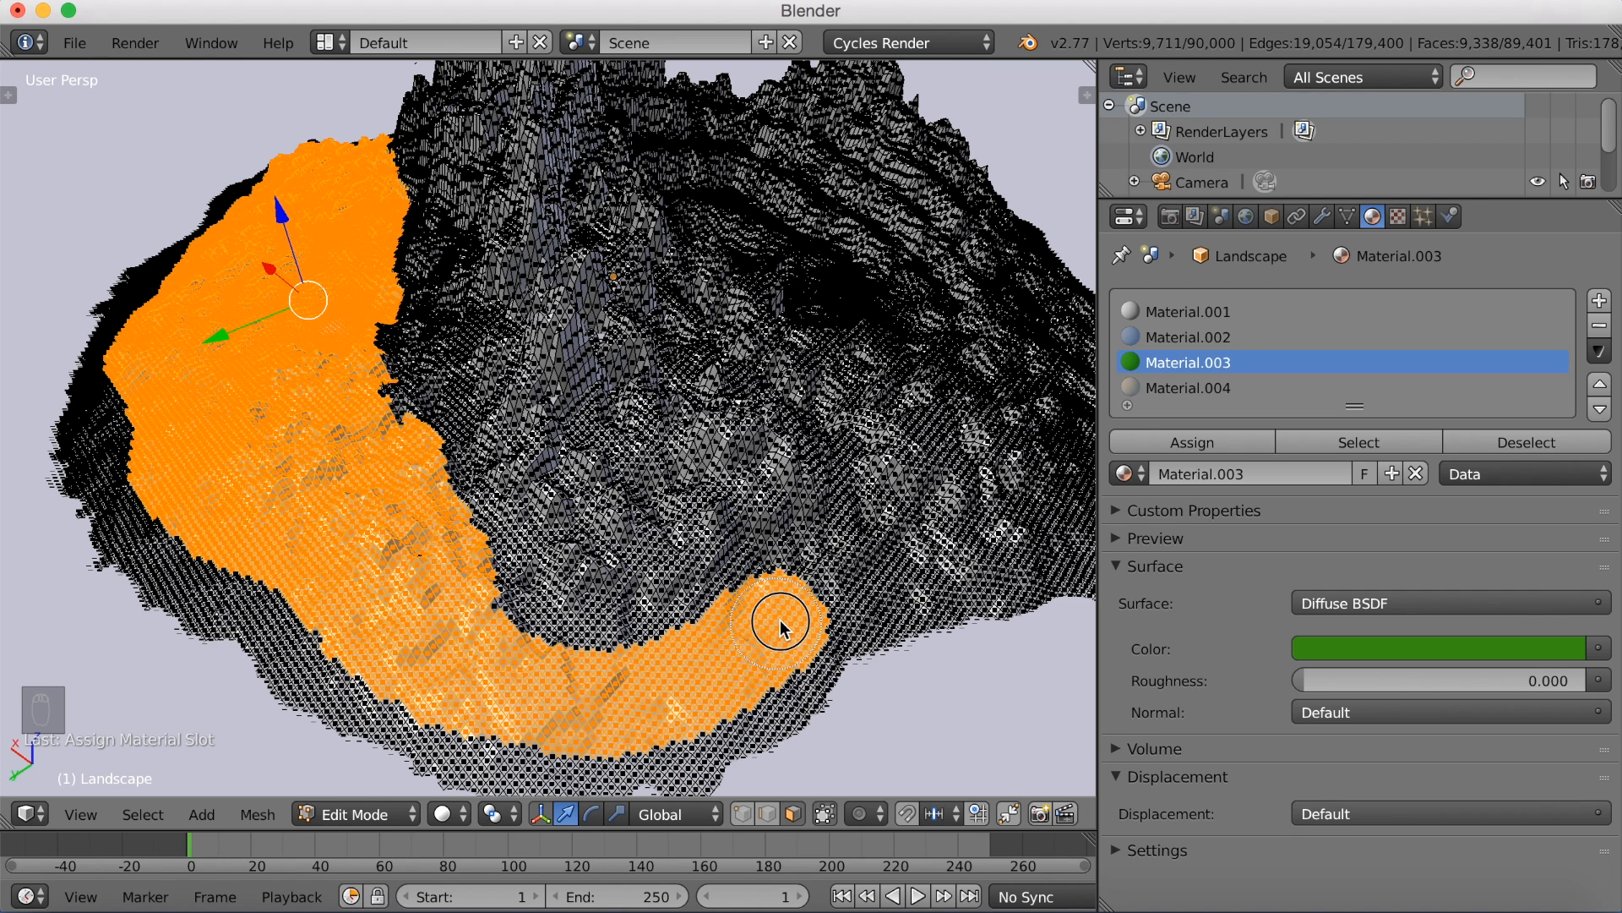
pyautogui.press('Escape')
pyautogui.click(1193, 452)
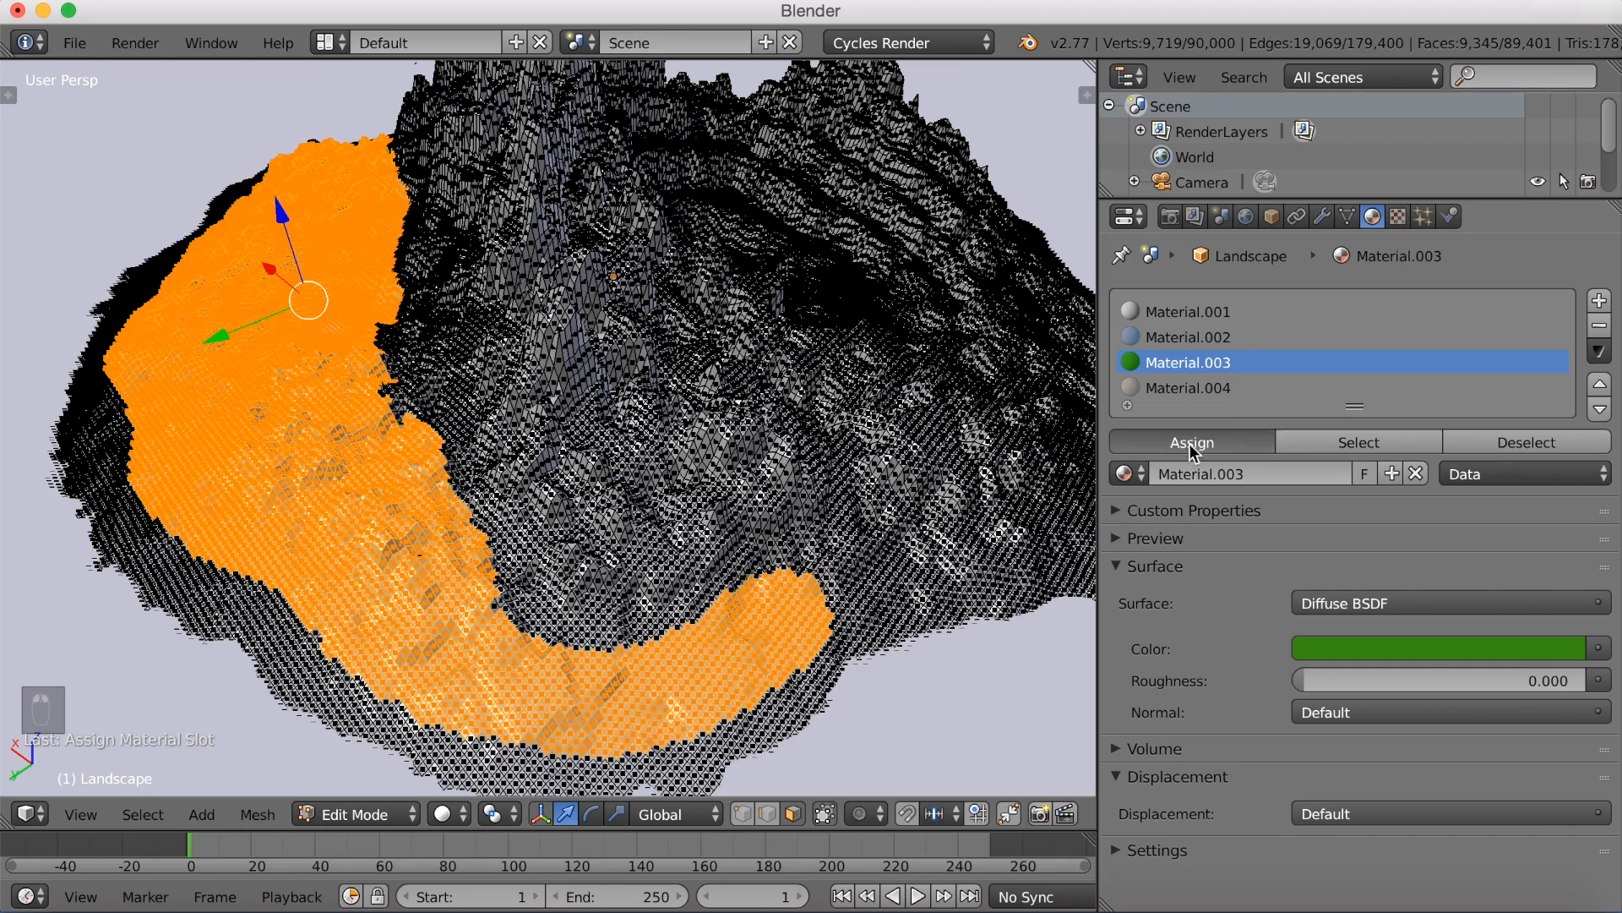
pyautogui.moveTo(686, 526); pyautogui.dragTo(643, 519, button='middle')
pyautogui.hotkey('shift', 'z')
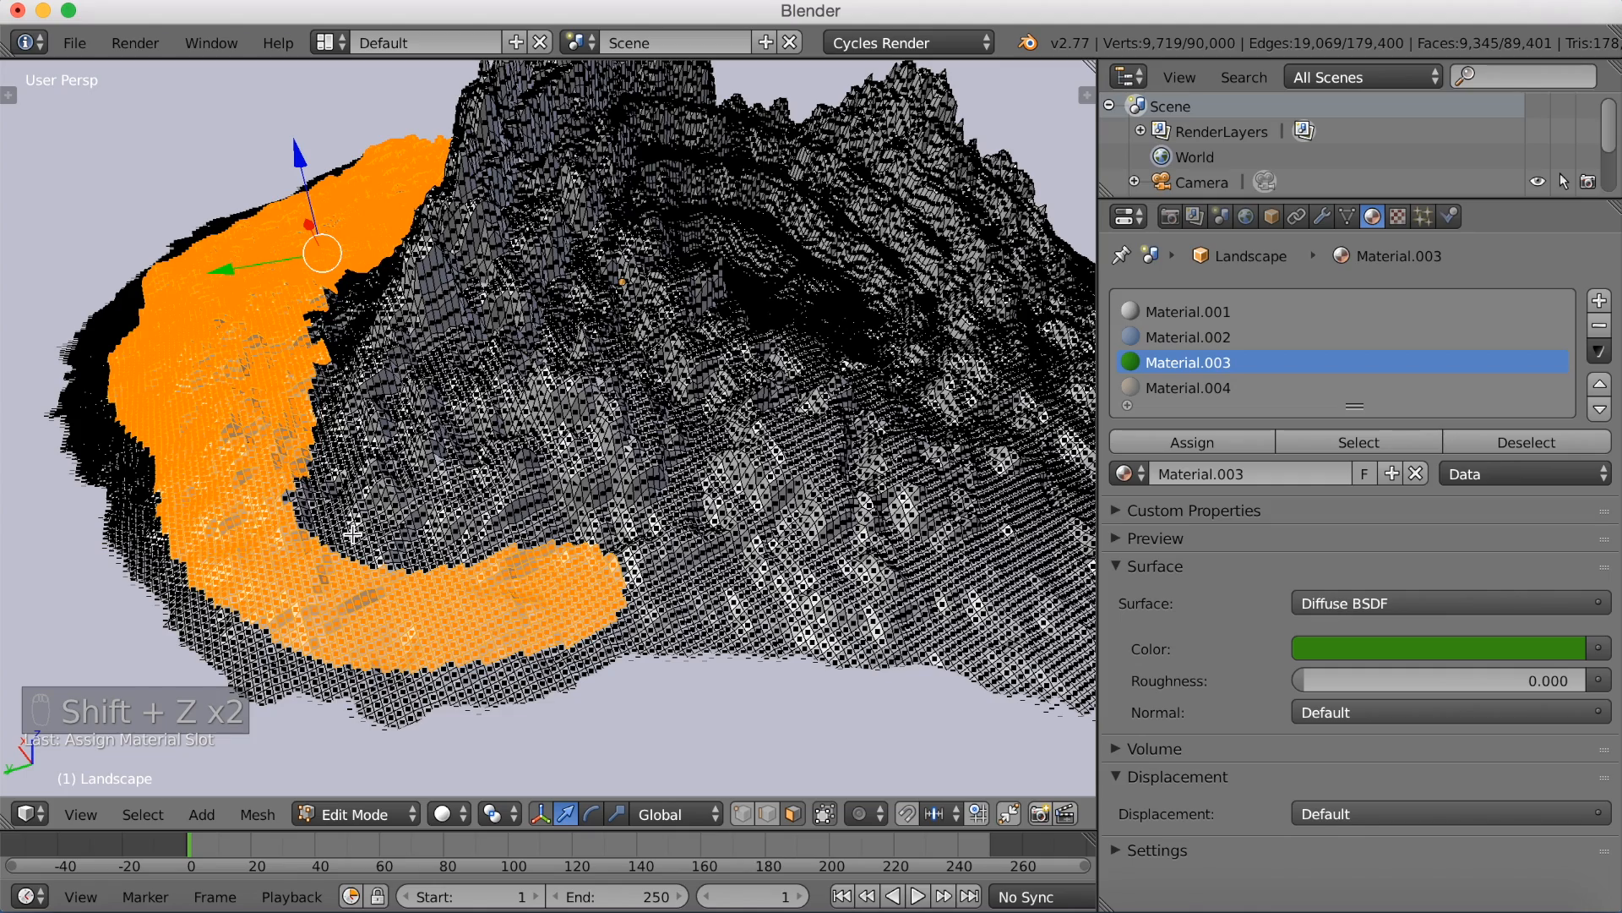
# Step: Circle-select the remaining sand gap between the new strip and the upper grass, assign Material.003, and preview in Rendered shading
pyautogui.press('c')
pyautogui.moveTo(324, 517)
pyautogui.mouseDown()
pyautogui.moveTo(355, 507)
pyautogui.moveTo(308, 463)
pyautogui.moveTo(464, 572)
pyautogui.moveTo(536, 586)
pyautogui.moveTo(548, 572)
pyautogui.moveTo(479, 566)
pyautogui.mouseUp()
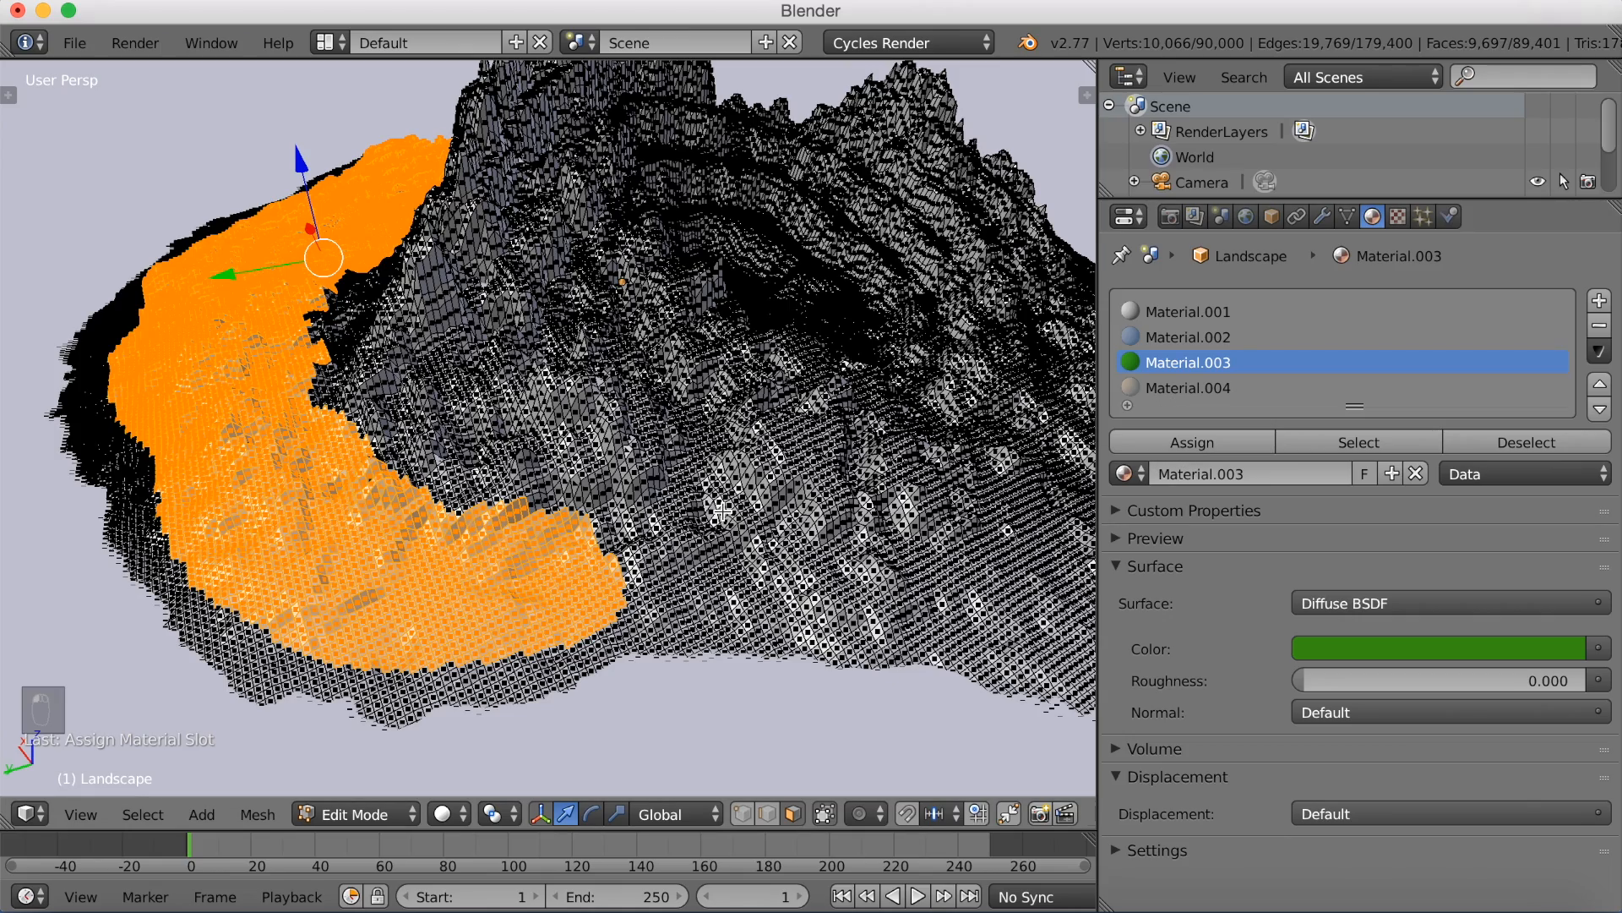
pyautogui.hotkey('shift', 'z')
pyautogui.scroll(-5, 723, 511)
pyautogui.scroll(-8, 735, 525)
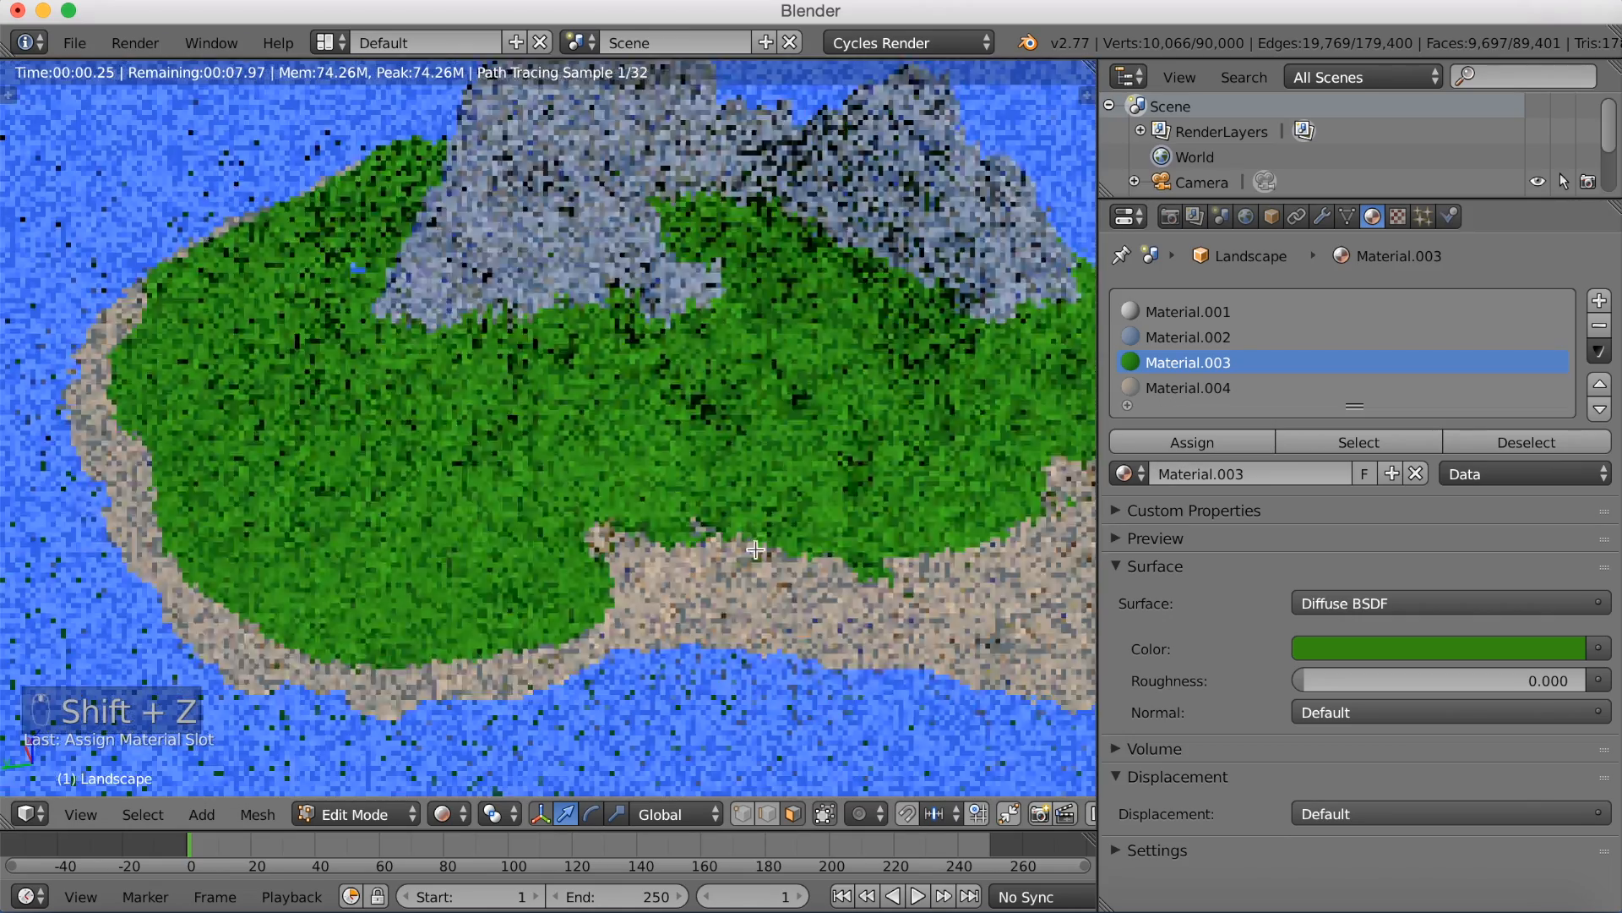
# Step: Circle-select the broad sand area below the crater side's grass edge, assign Material.003, and preview in Rendered shading
pyautogui.scroll(6, 744, 547)
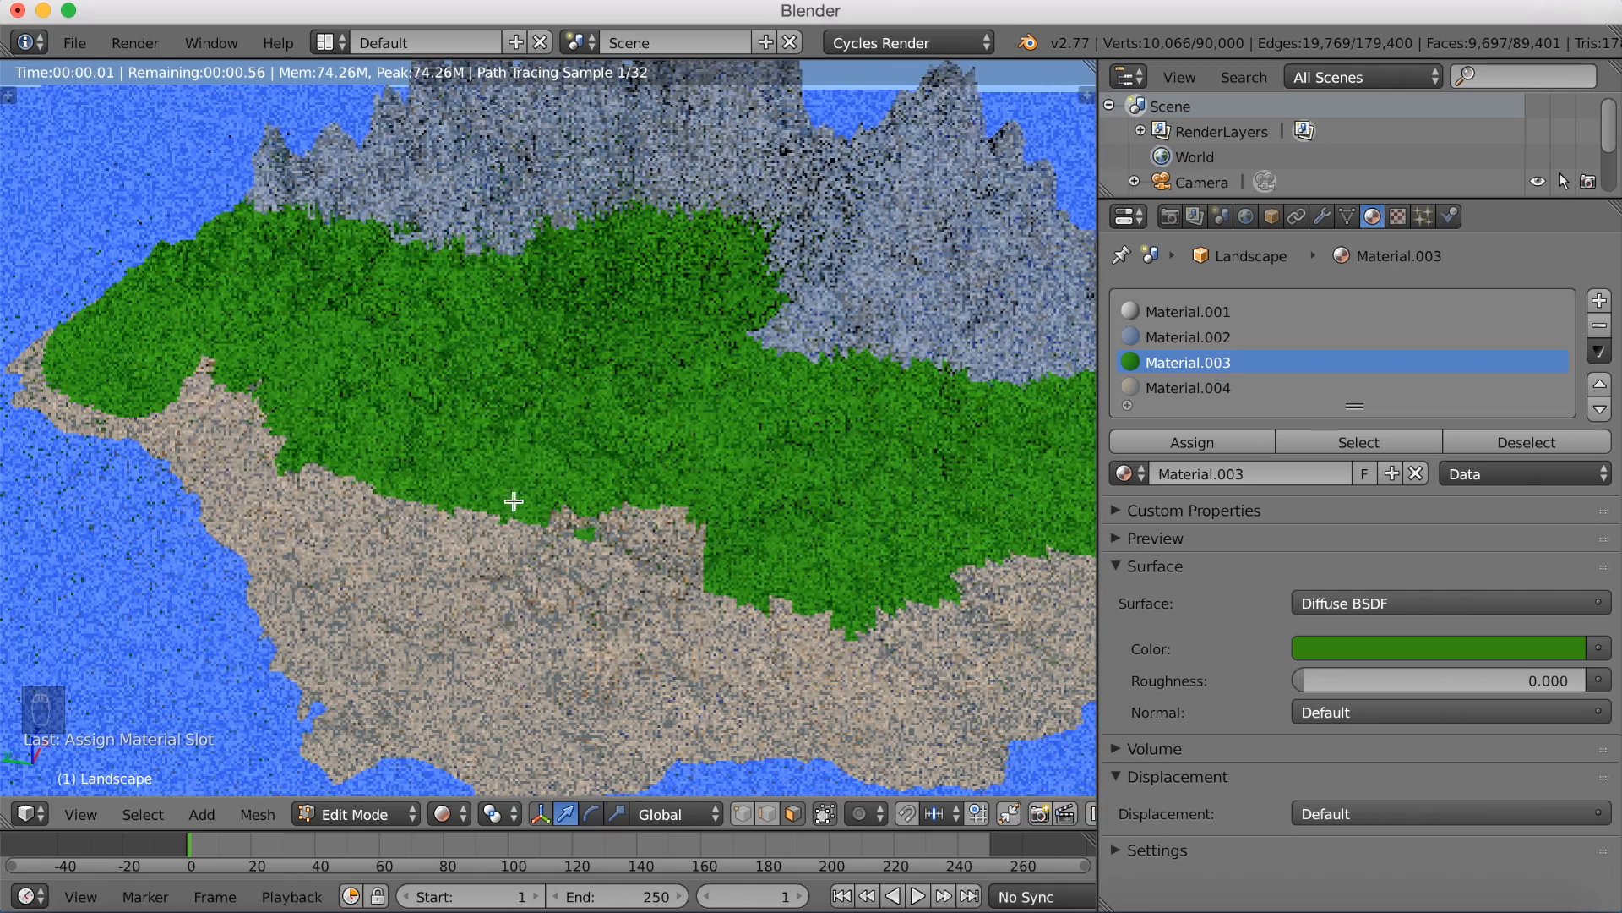
pyautogui.hotkey('shift', 'z')
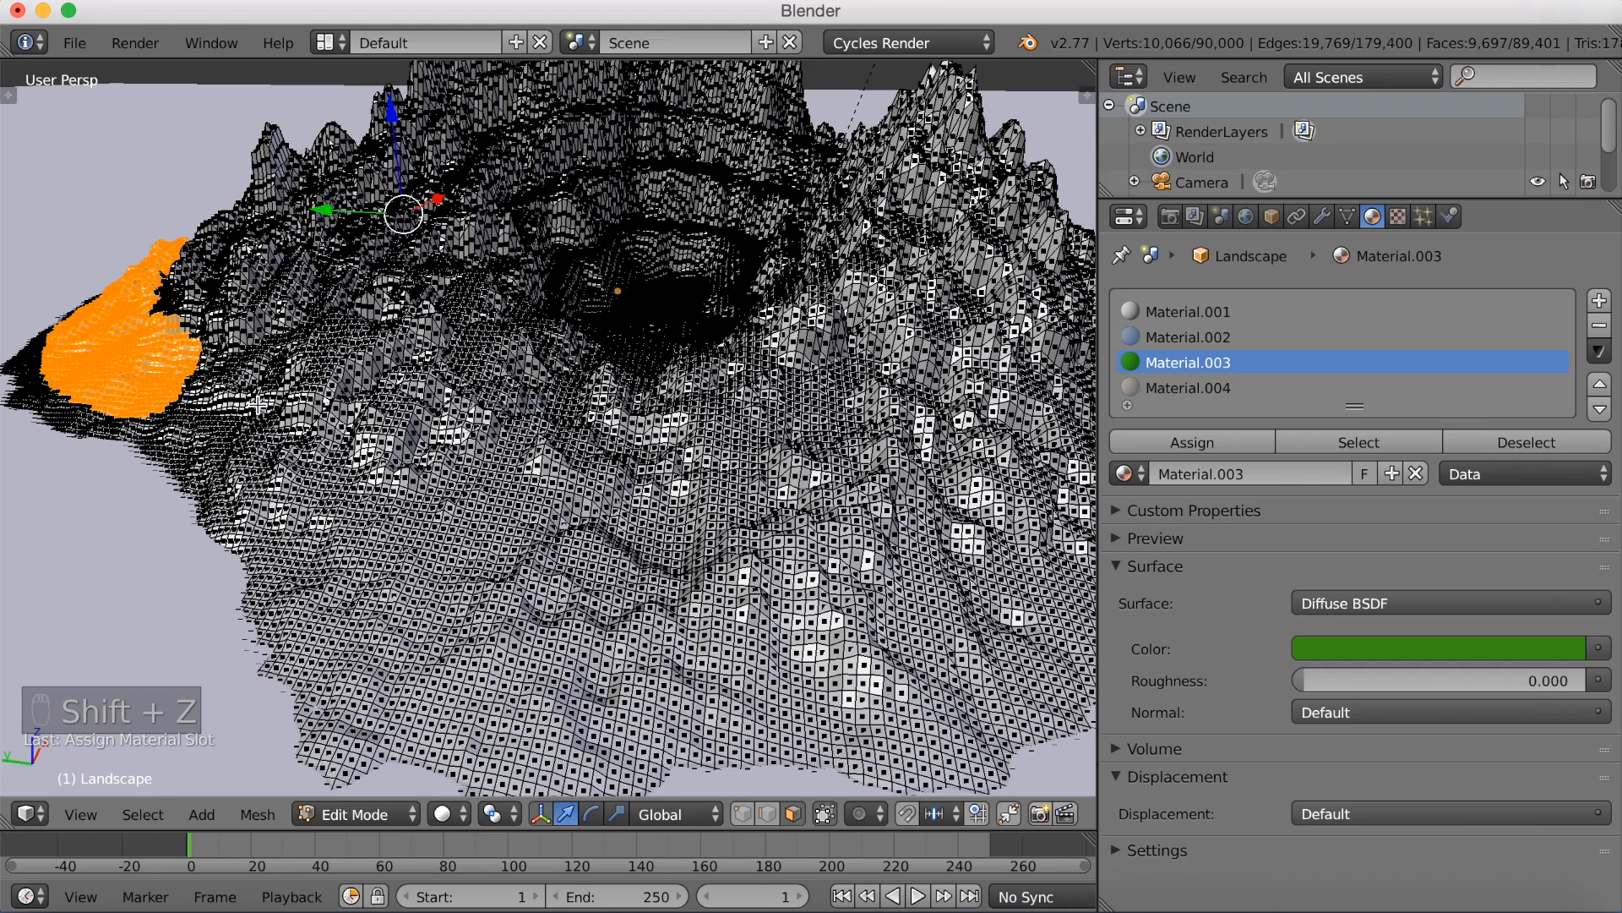
pyautogui.press('z')
pyautogui.press('z')
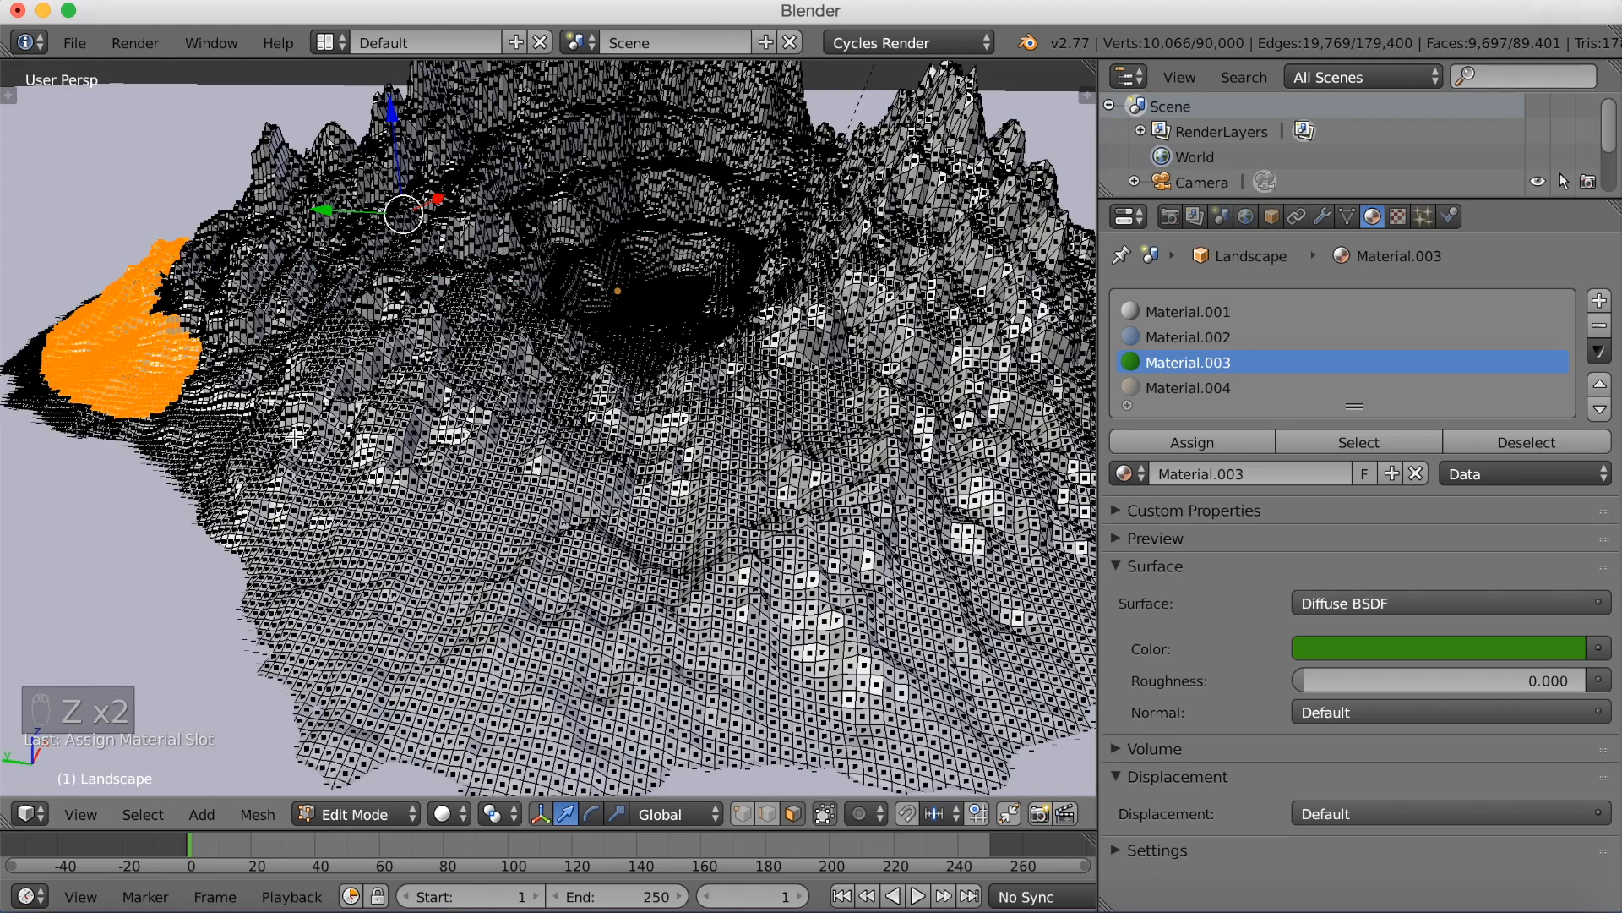
pyautogui.hotkey('shift', 'z')
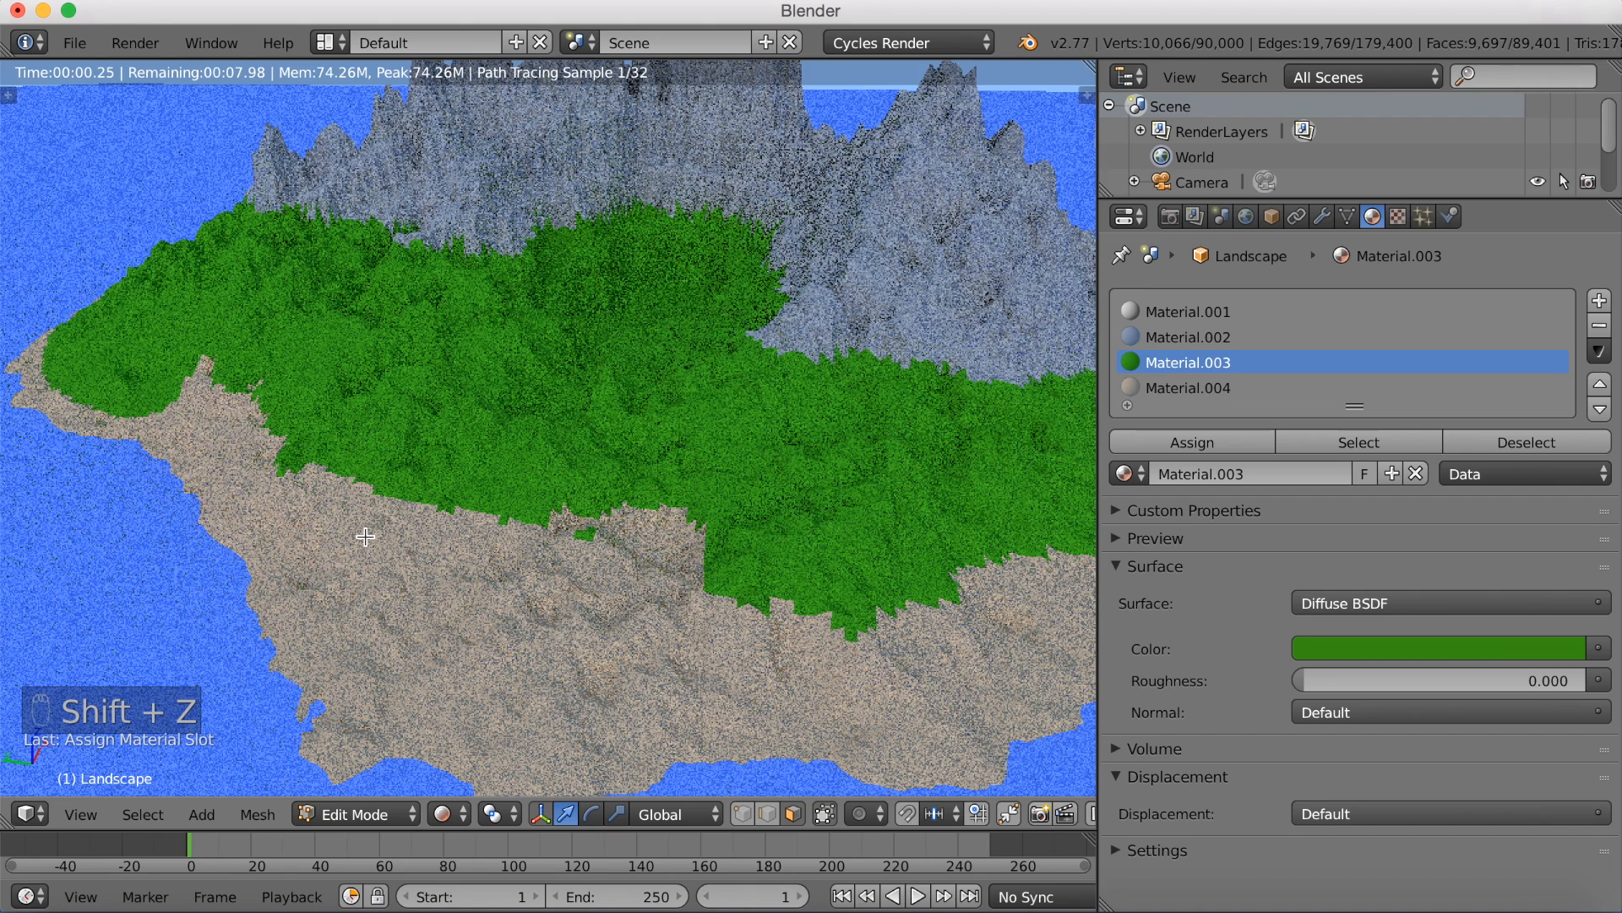
pyautogui.hotkey('shift', 'z')
pyautogui.press('c')
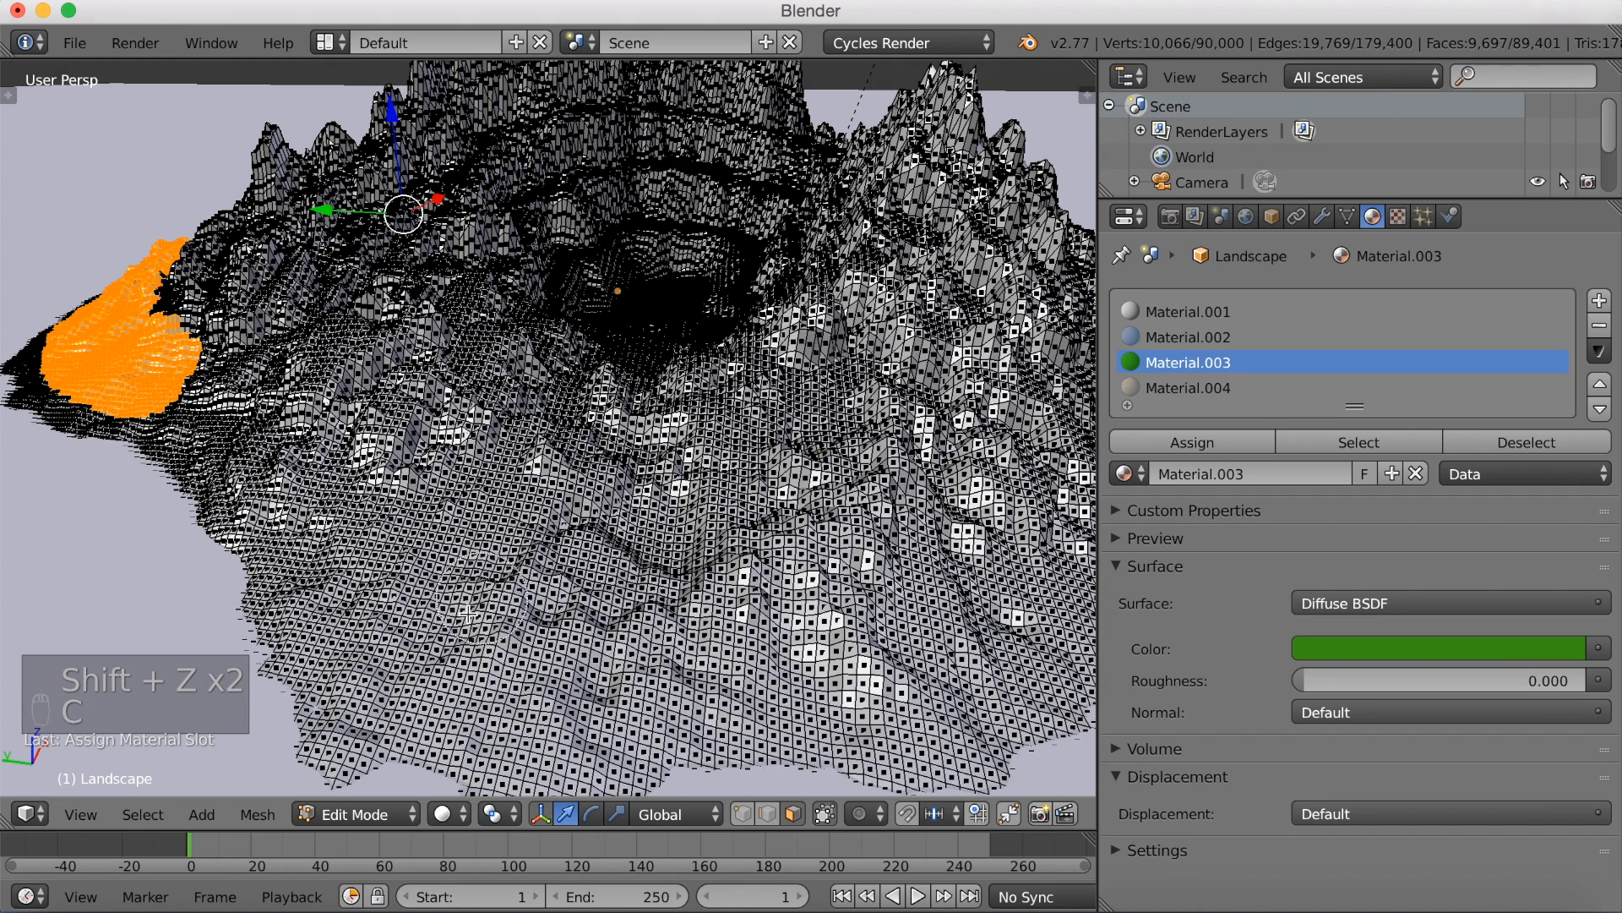
pyautogui.moveTo(342, 530)
pyautogui.mouseDown()
pyautogui.moveTo(337, 551)
pyautogui.moveTo(401, 630)
pyautogui.moveTo(517, 677)
pyautogui.moveTo(919, 655)
pyautogui.mouseUp()
pyautogui.moveTo(749, 619)
pyautogui.mouseDown()
pyautogui.moveTo(616, 598)
pyautogui.moveTo(470, 543)
pyautogui.moveTo(411, 495)
pyautogui.moveTo(525, 583)
pyautogui.moveTo(645, 566)
pyautogui.moveTo(616, 536)
pyautogui.moveTo(548, 531)
pyautogui.moveTo(439, 463)
pyautogui.moveTo(702, 561)
pyautogui.moveTo(872, 596)
pyautogui.moveTo(929, 583)
pyautogui.moveTo(617, 480)
pyautogui.moveTo(460, 471)
pyautogui.moveTo(530, 463)
pyautogui.mouseUp()
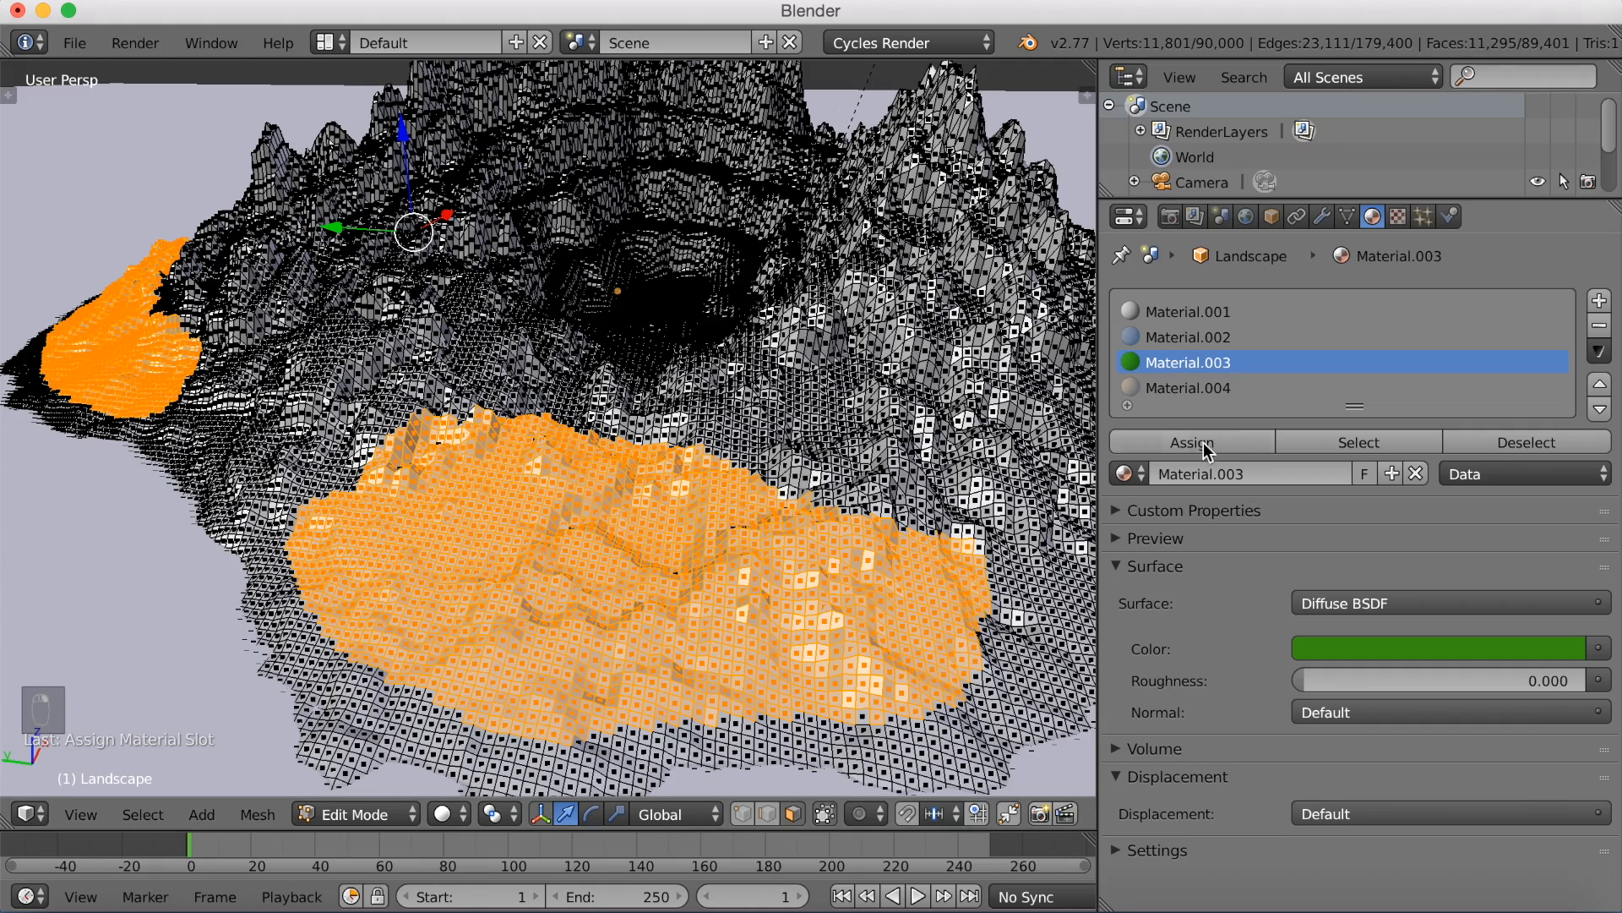
pyautogui.hotkey('shift', 'z')
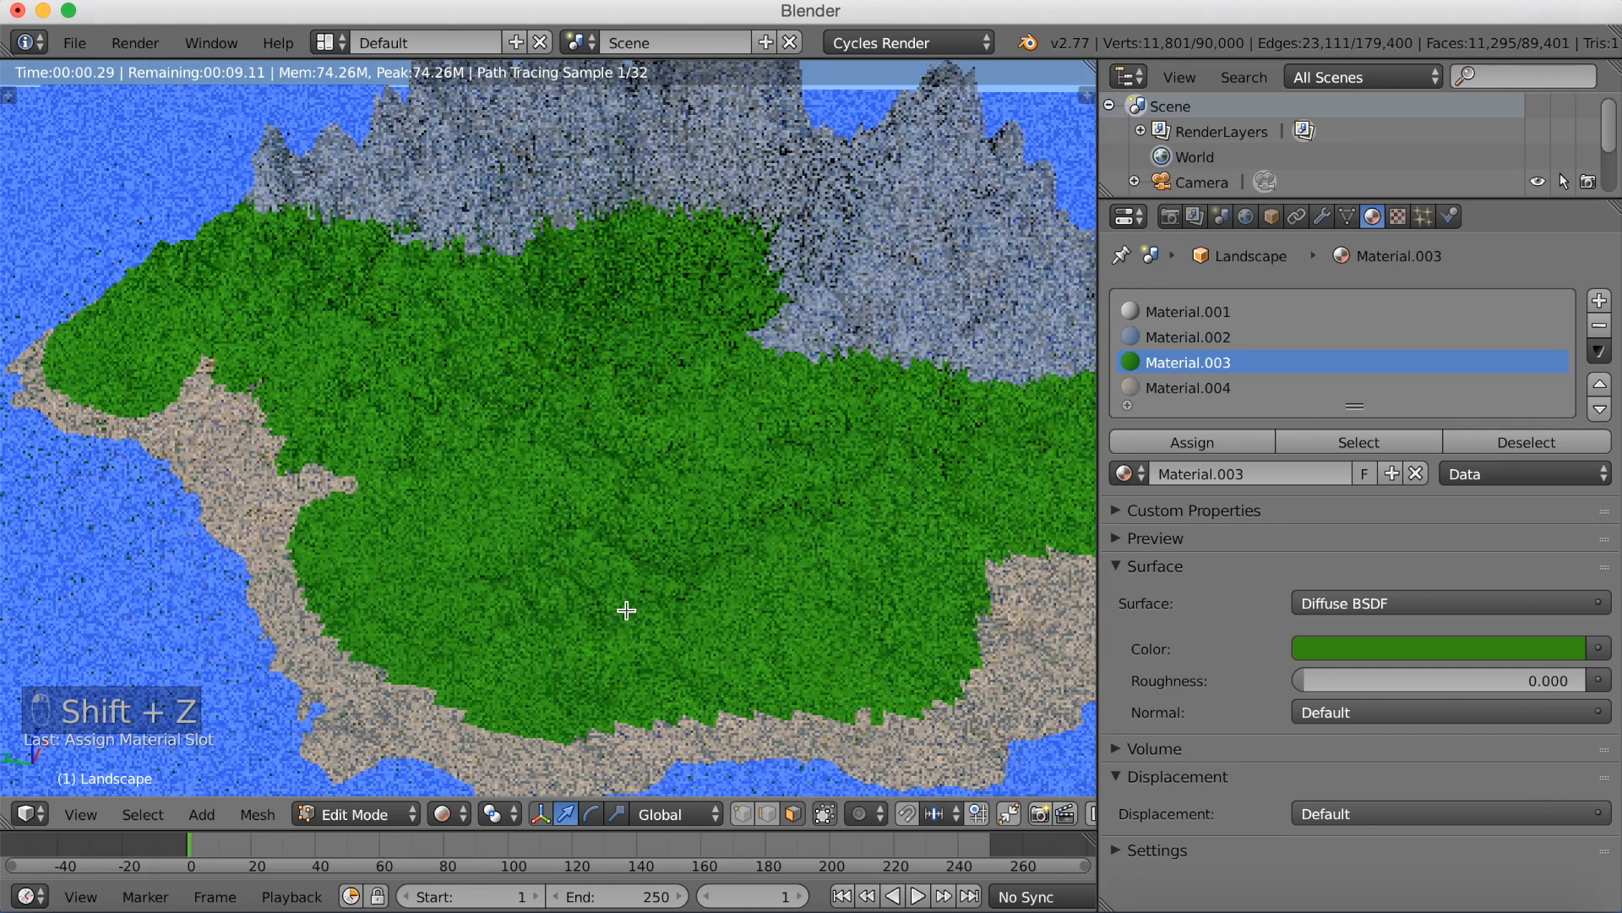
# Step: Circle-select the sand between the two selected green patches, assign Material.003 to join them, and preview in Rendered shading
pyautogui.moveTo(532, 575); pyautogui.dragTo(569, 549, button='middle')
pyautogui.hotkey('shift', 'z')
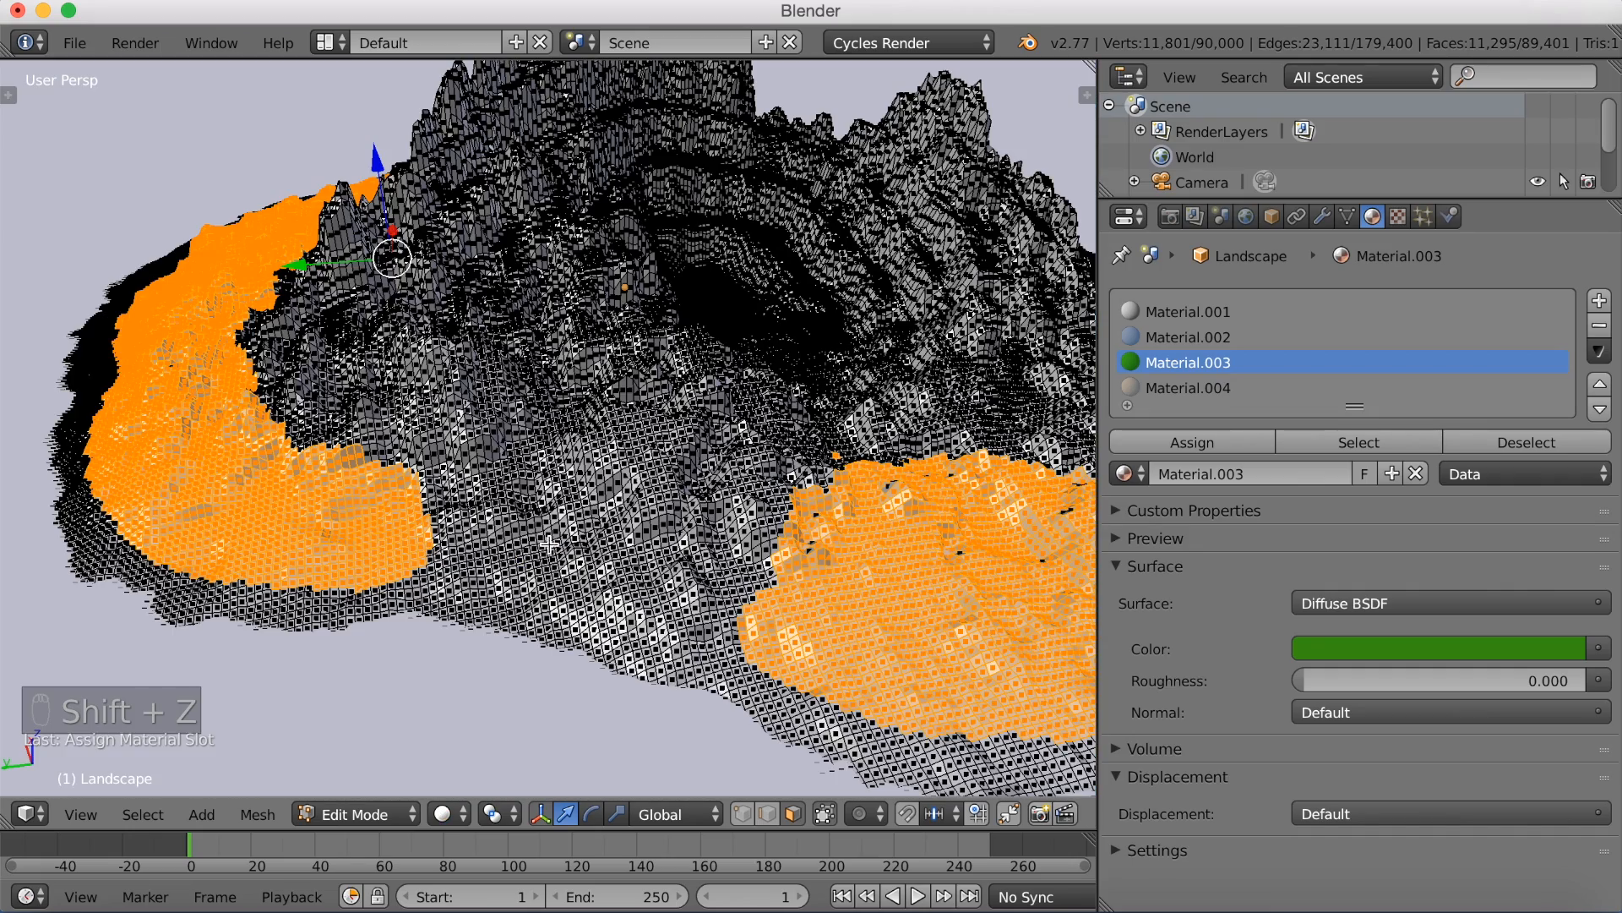
pyautogui.press('c')
pyautogui.moveTo(409, 532)
pyautogui.mouseDown()
pyautogui.moveTo(765, 598)
pyautogui.moveTo(808, 572)
pyautogui.moveTo(757, 532)
pyautogui.moveTo(681, 518)
pyautogui.moveTo(376, 507)
pyautogui.mouseUp()
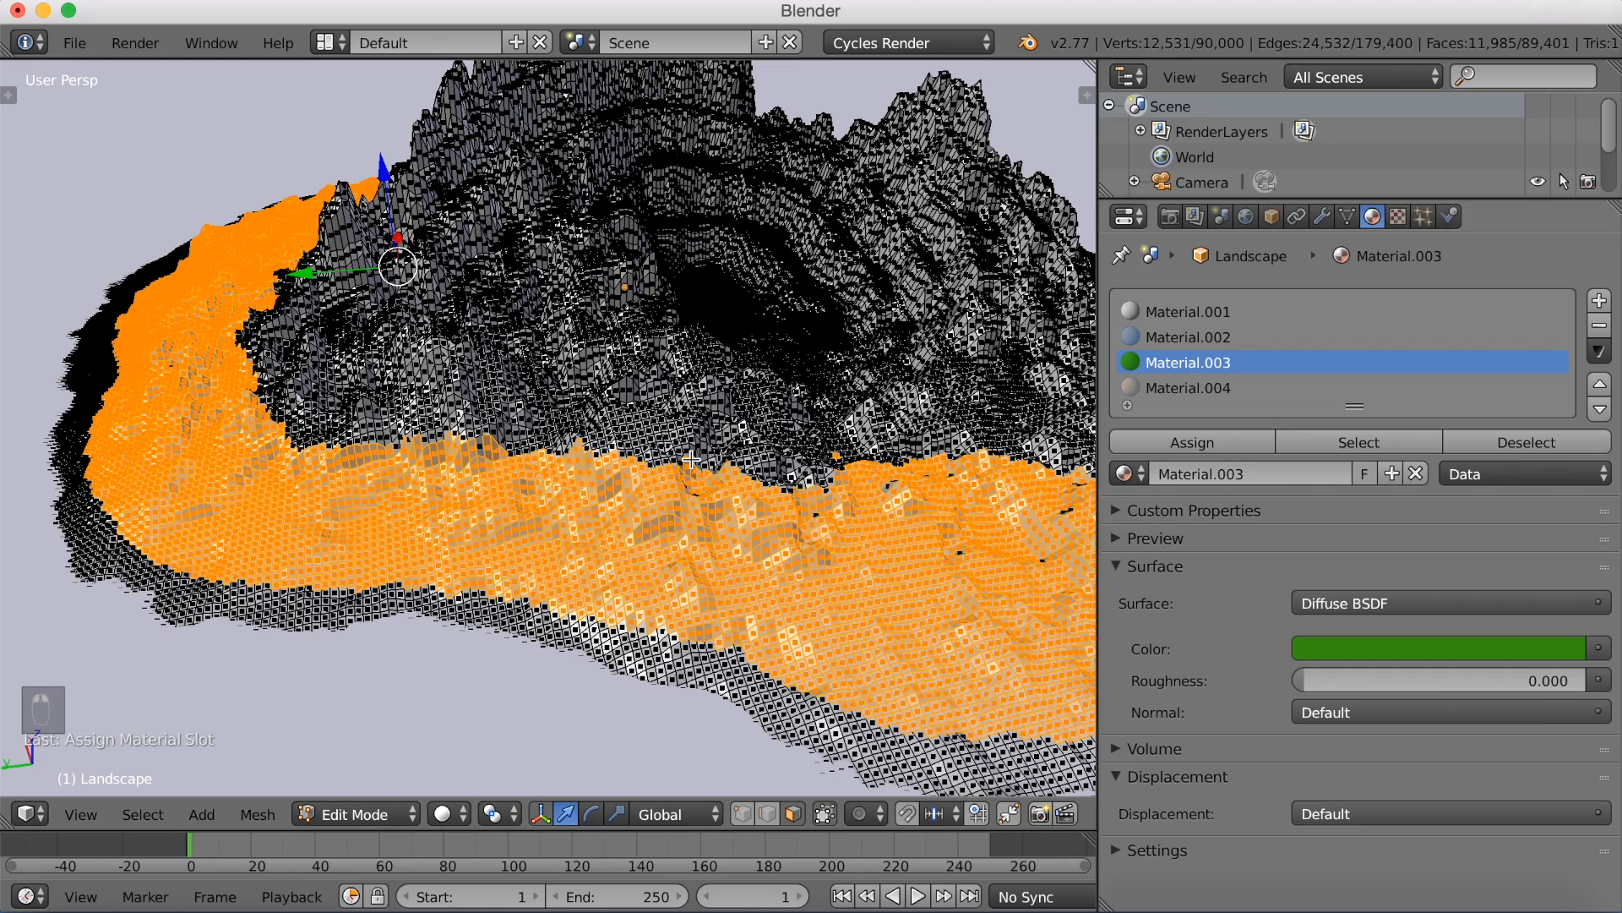
pyautogui.hotkey('shift', 'z')
# Step: Circle-select the remaining wide sand strip below the grass, extending the existing selection along the shore and leaving a narrow beach
pyautogui.moveTo(715, 480); pyautogui.dragTo(641, 500, button='middle')
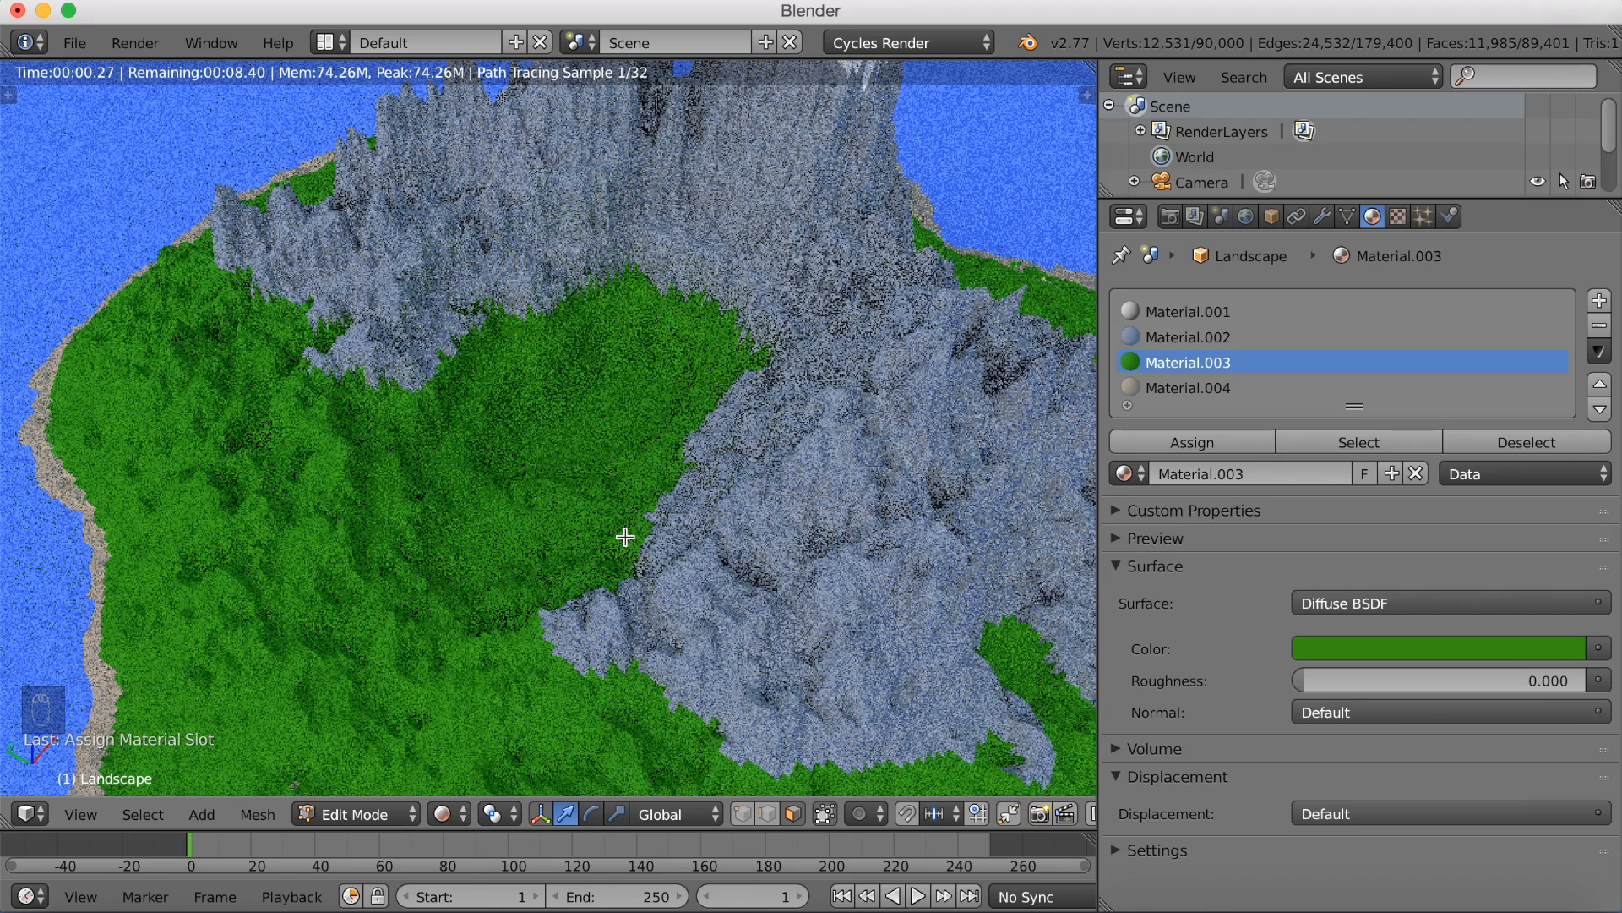
pyautogui.moveTo(642, 562); pyautogui.dragTo(537, 528, button='middle')
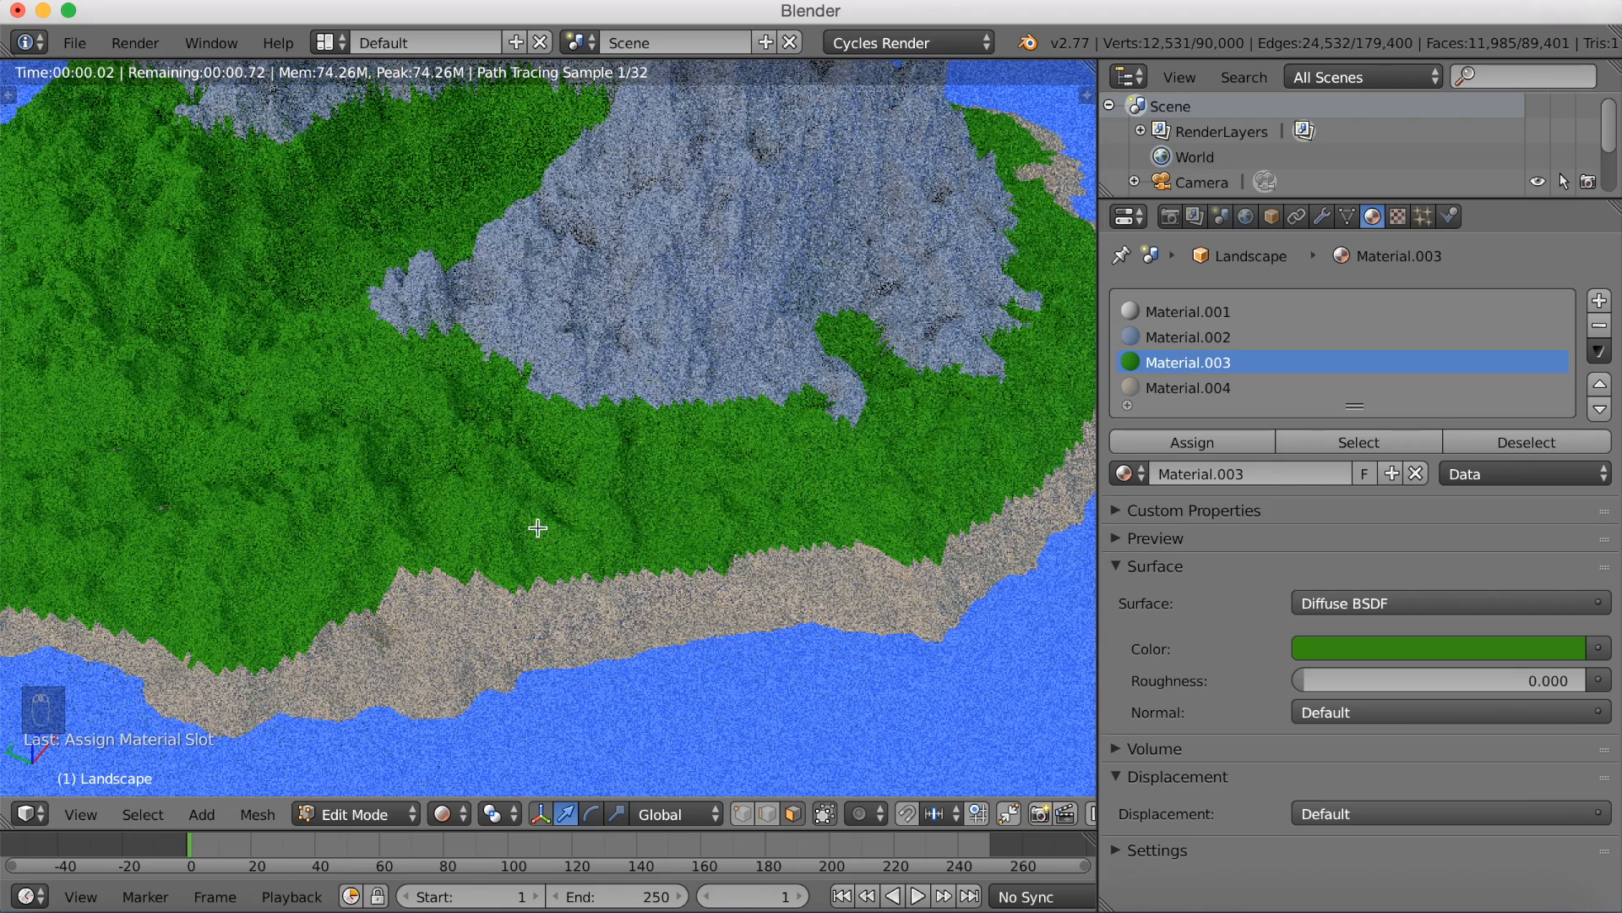
pyautogui.hotkey('shift', 'z')
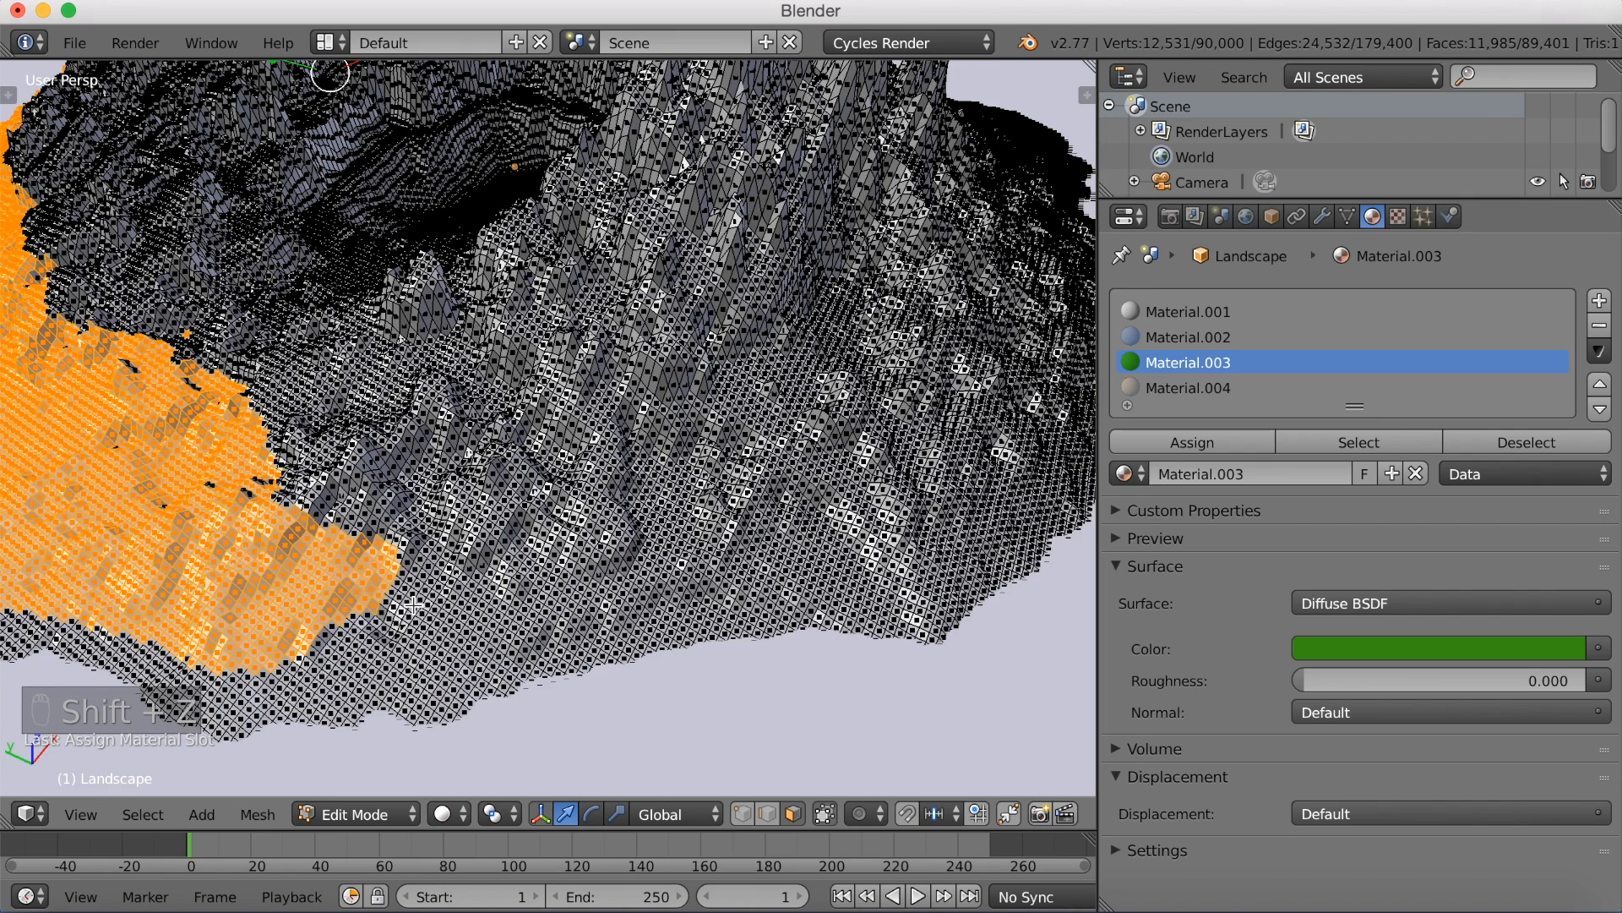
pyautogui.press('c')
pyautogui.moveTo(324, 629)
pyautogui.mouseDown()
pyautogui.moveTo(794, 553)
pyautogui.moveTo(471, 543)
pyautogui.moveTo(210, 501)
pyautogui.moveTo(137, 514)
pyautogui.mouseUp()
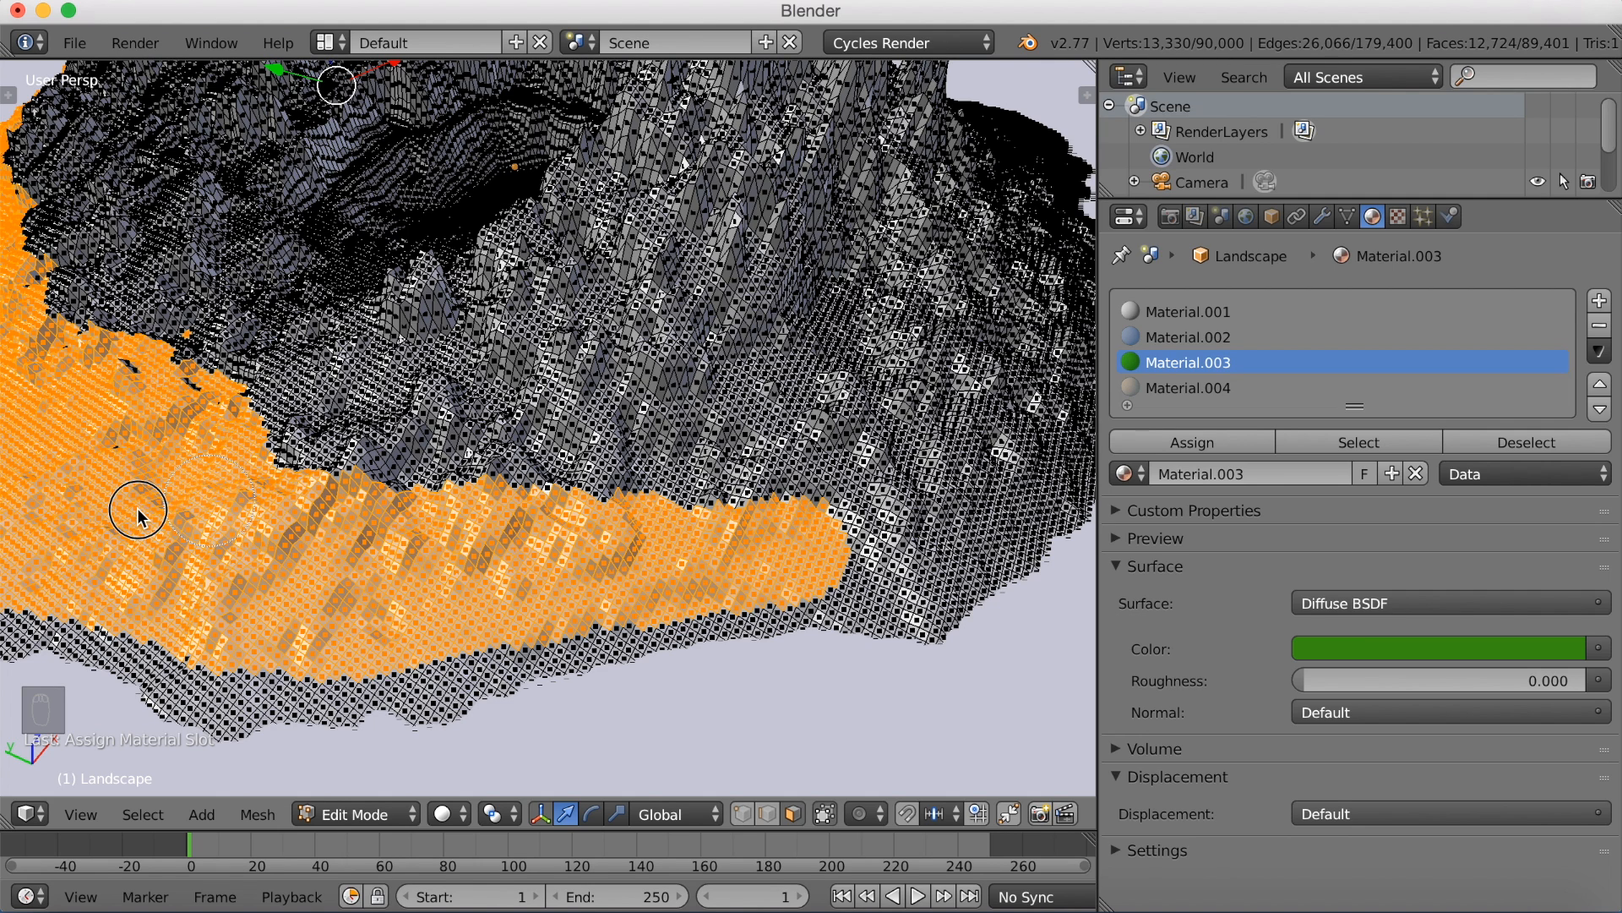
pyautogui.moveTo(142, 506); pyautogui.dragTo(260, 515, button='middle')
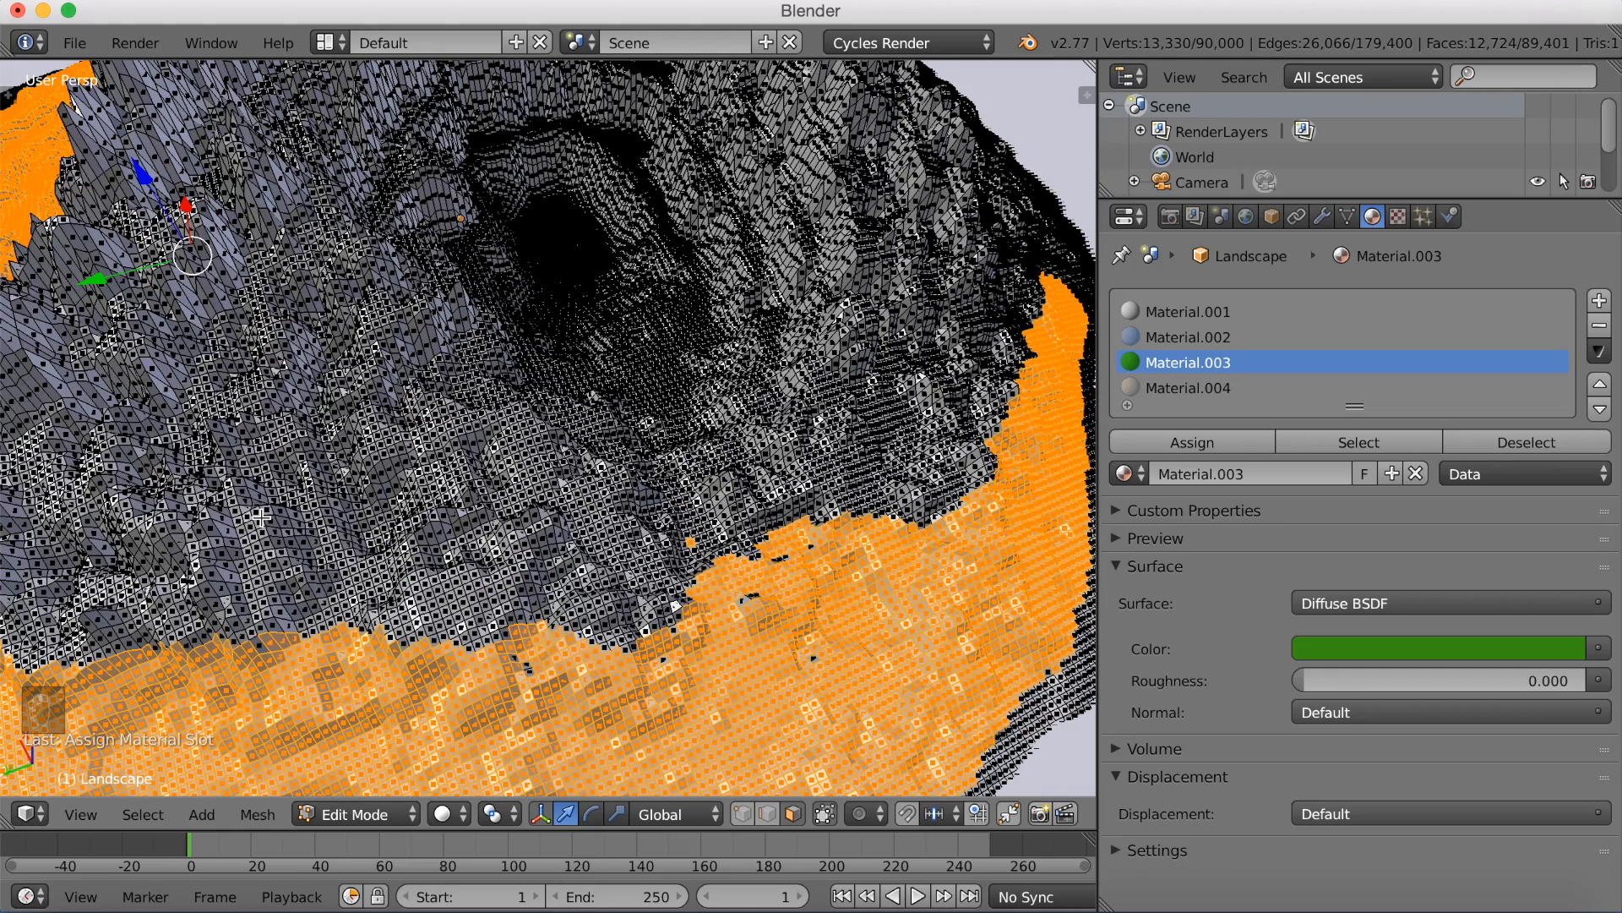
# Step: Circle-select the missed spots inside the selected strip, assign the green Material.003, and preview in Rendered shading
pyautogui.press('c')
pyautogui.moveTo(805, 665)
pyautogui.mouseDown()
pyautogui.moveTo(777, 602)
pyautogui.moveTo(807, 580)
pyautogui.moveTo(772, 638)
pyautogui.mouseUp()
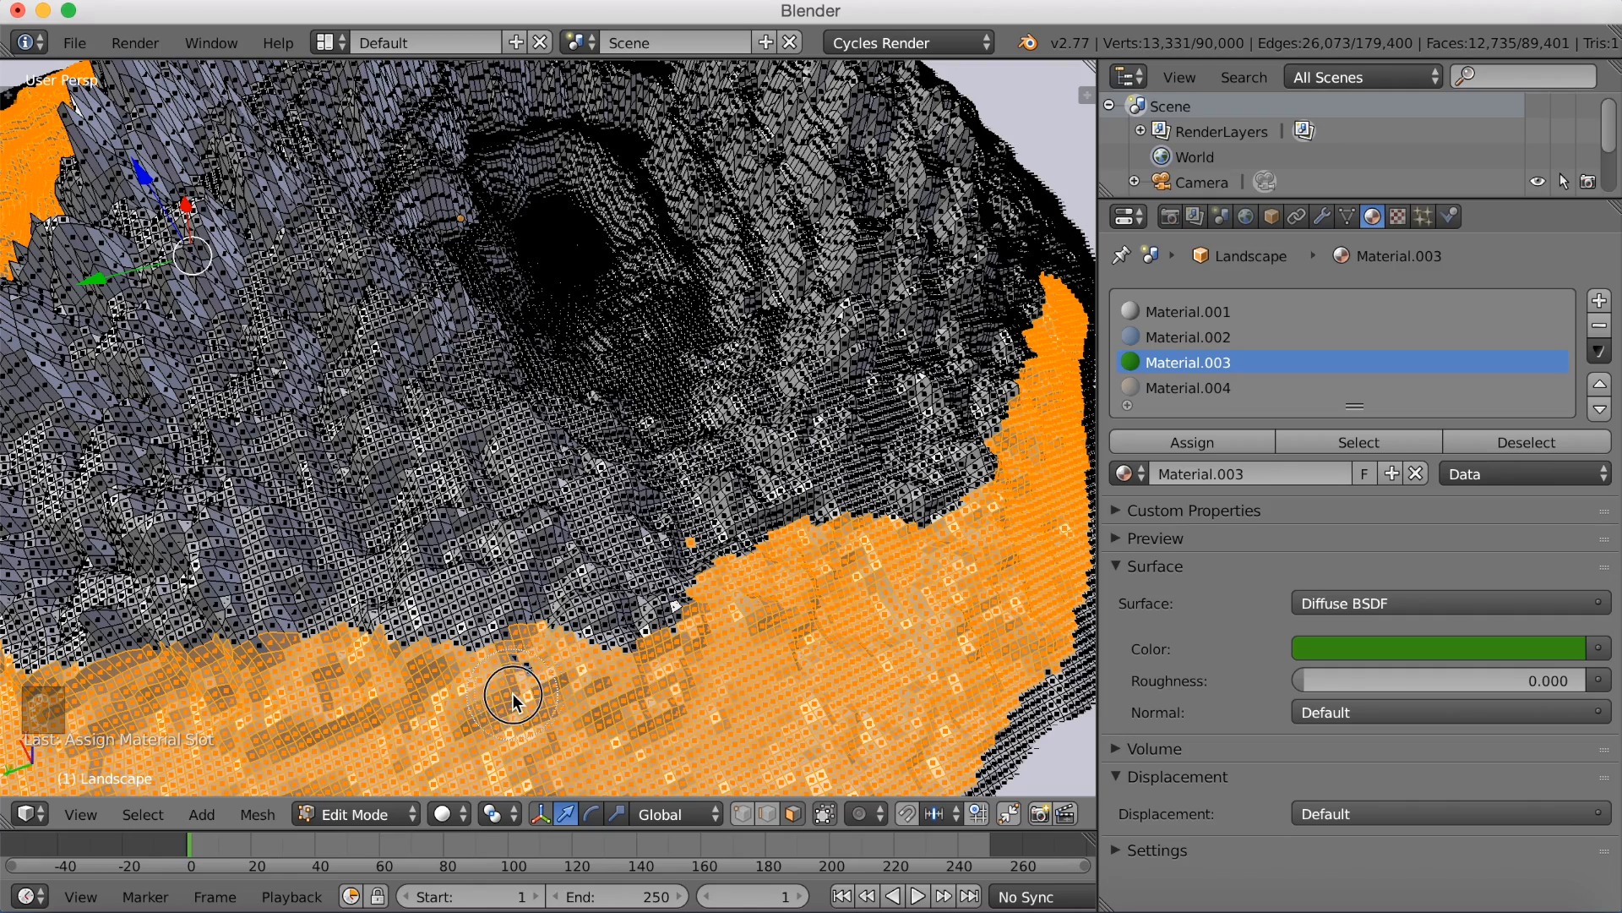
pyautogui.moveTo(649, 534); pyautogui.dragTo(507, 529, button='middle')
pyautogui.click(1204, 447)
pyautogui.moveTo(505, 414); pyautogui.dragTo(592, 414, button='middle')
pyautogui.hotkey('shift', 'z')
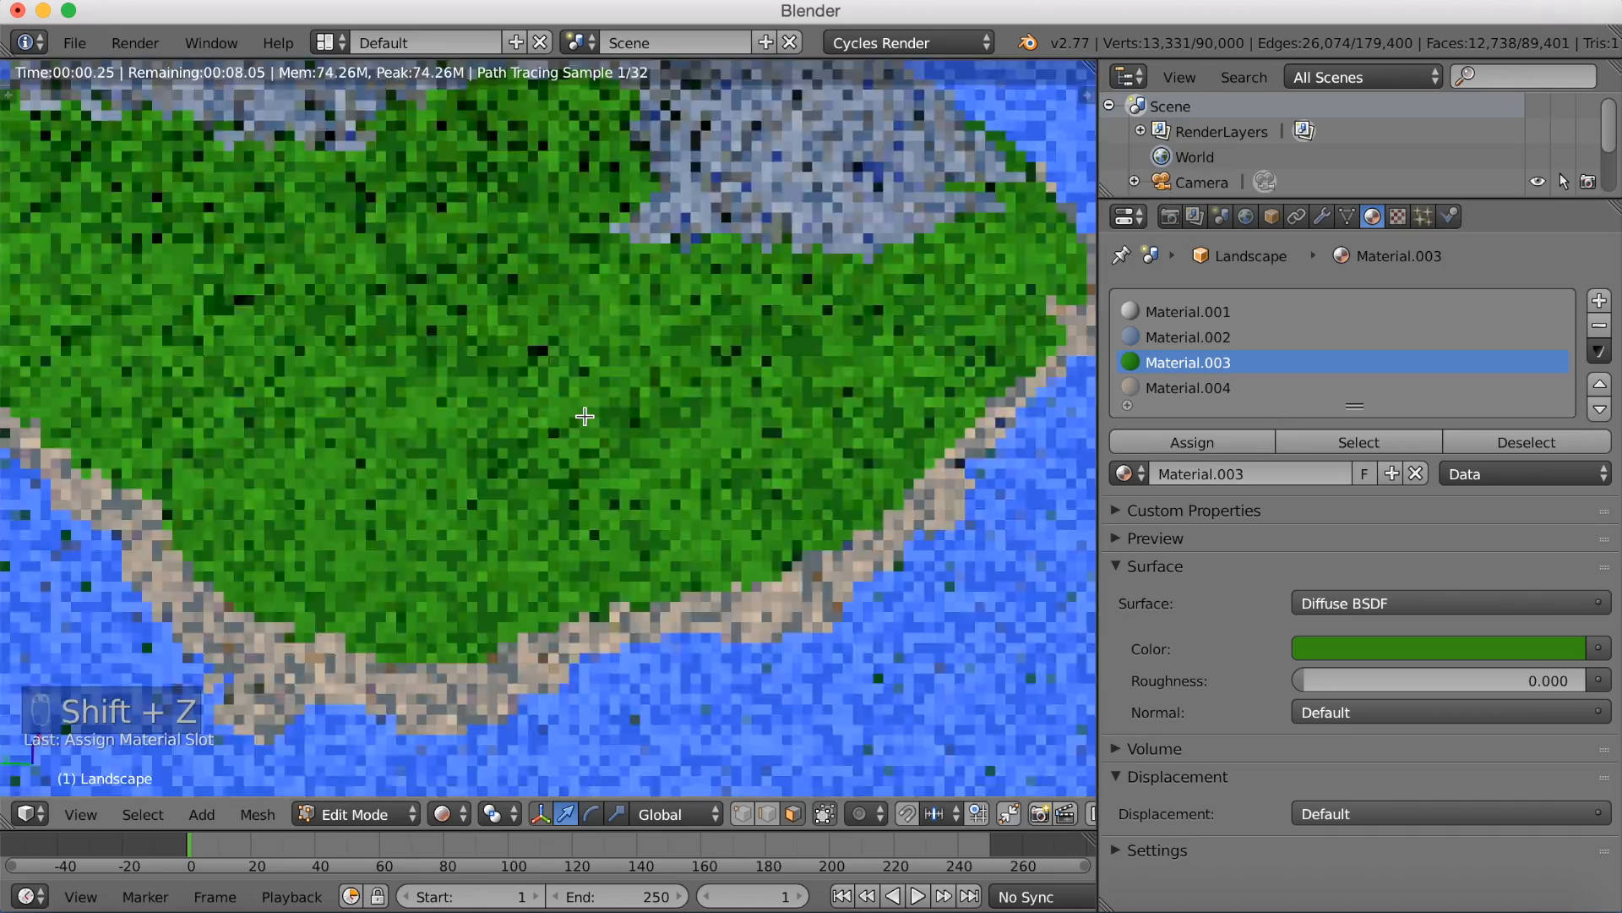
# Step: Check the rendered island from all around, then leave Rendered shading and switch the landscape to Object Mode
pyautogui.moveTo(789, 441); pyautogui.dragTo(588, 433, button='middle')
pyautogui.scroll(5, 588, 435)
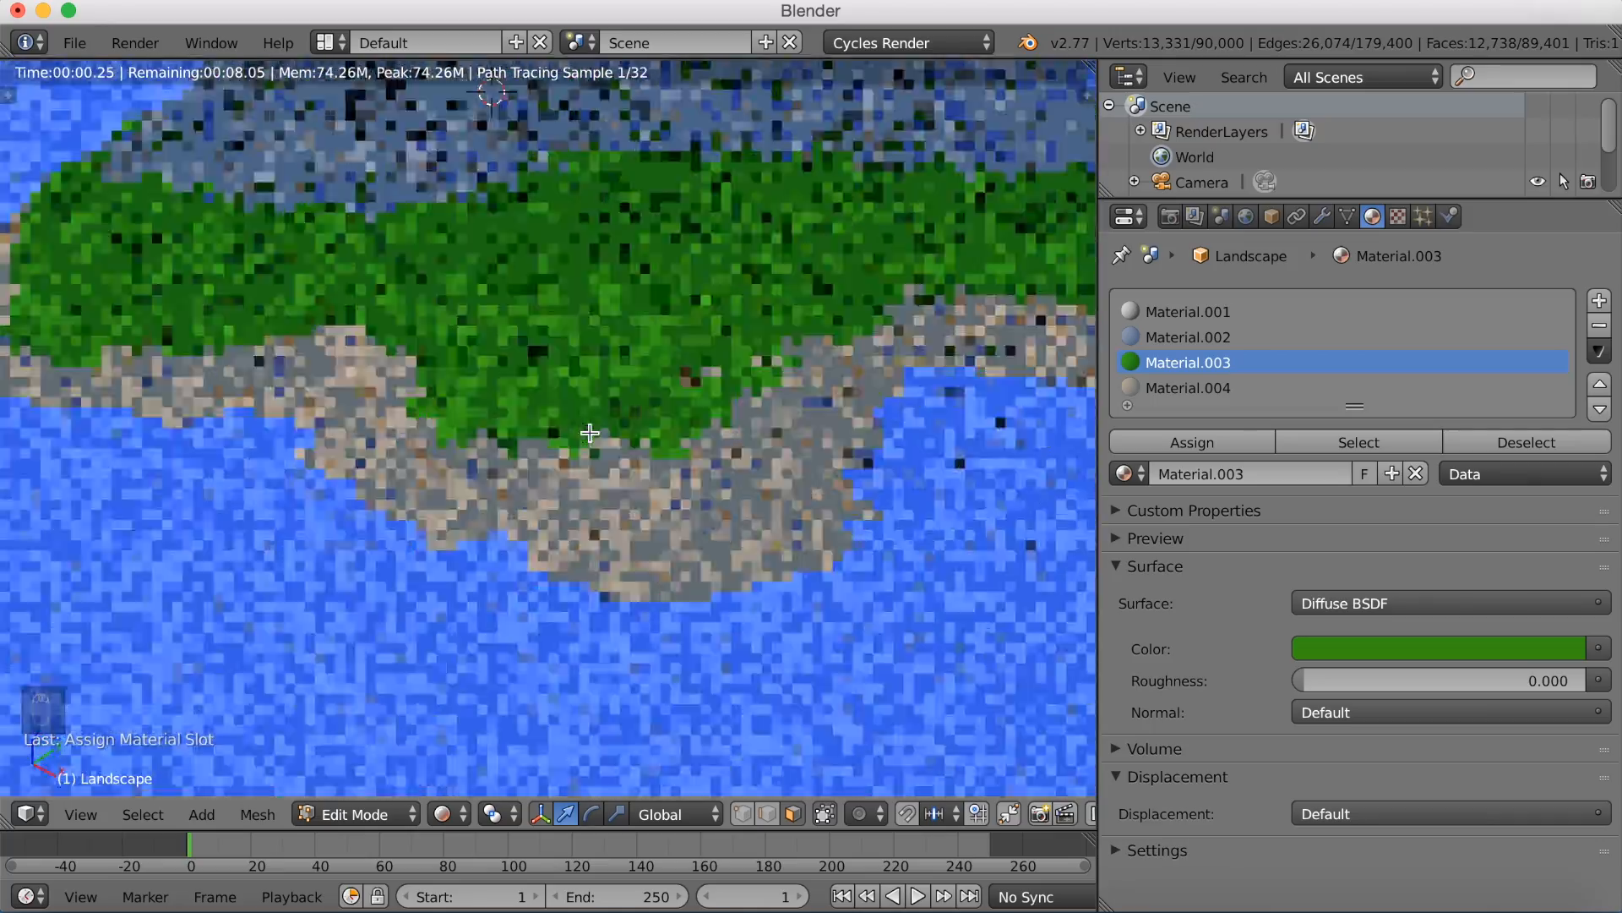
pyautogui.scroll(-6, 628, 513)
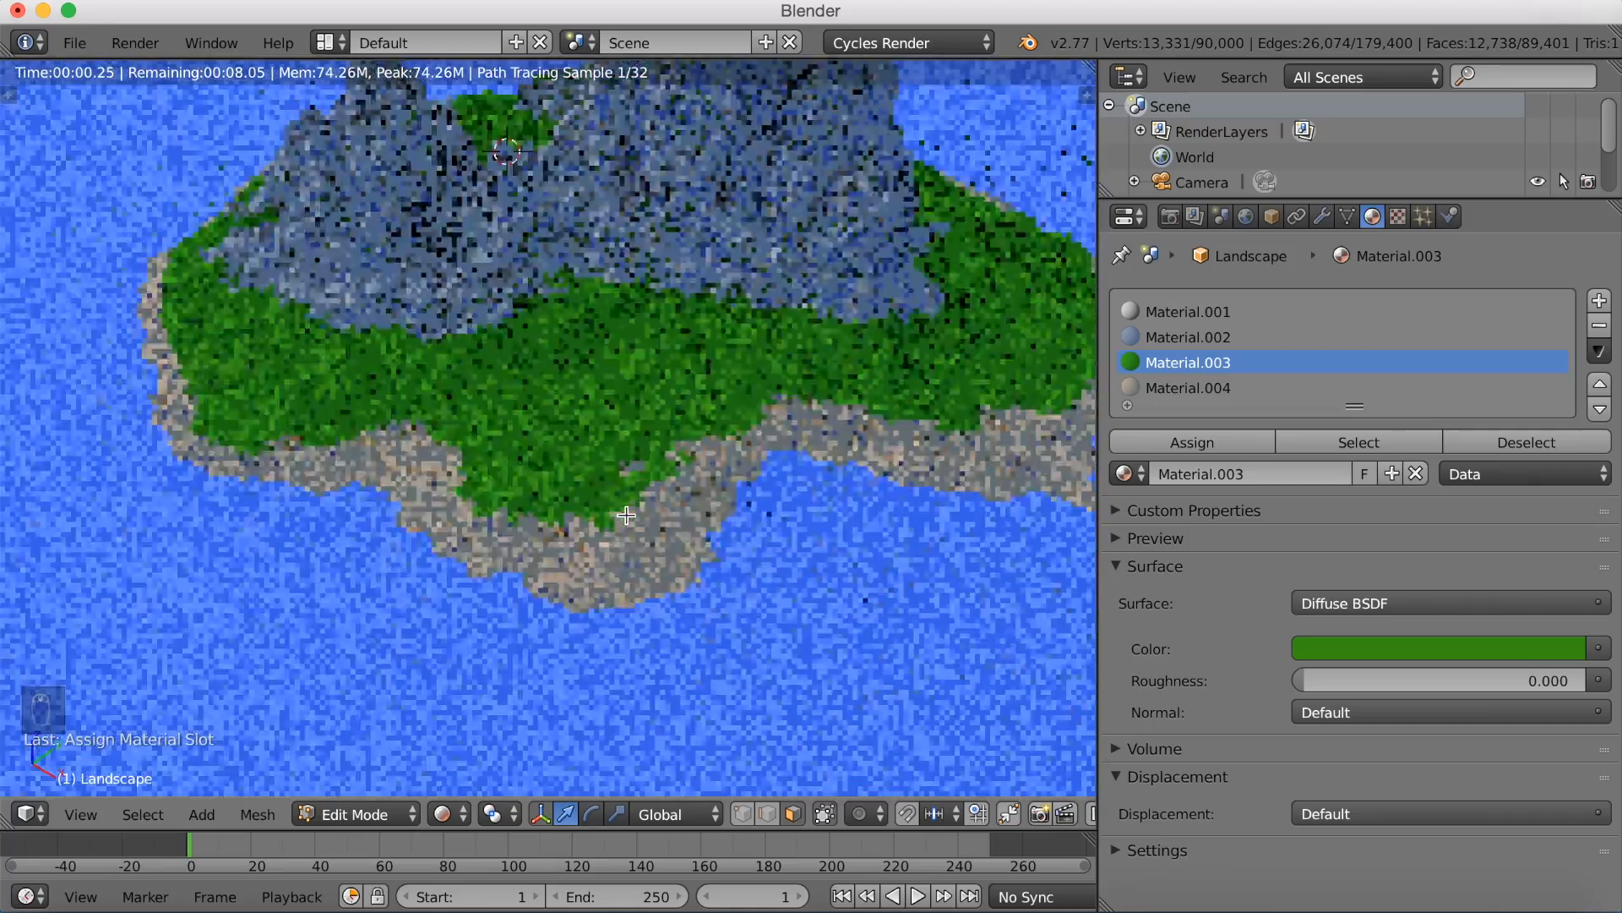
pyautogui.moveTo(499, 537); pyautogui.dragTo(691, 519, button='middle')
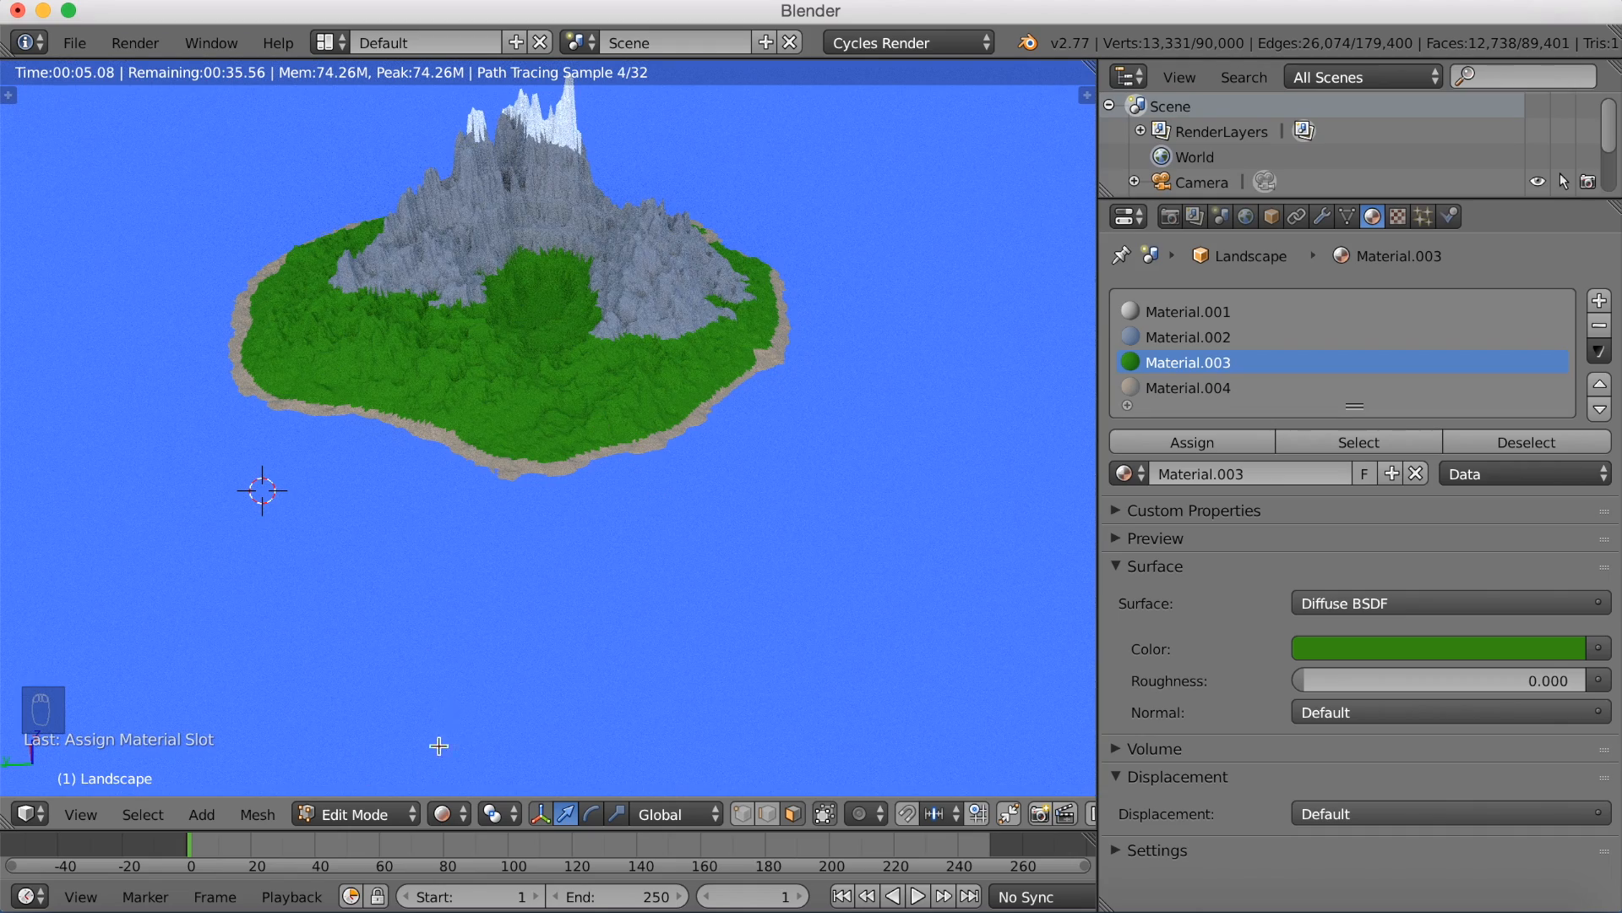
pyautogui.hotkey('shift', 'z')
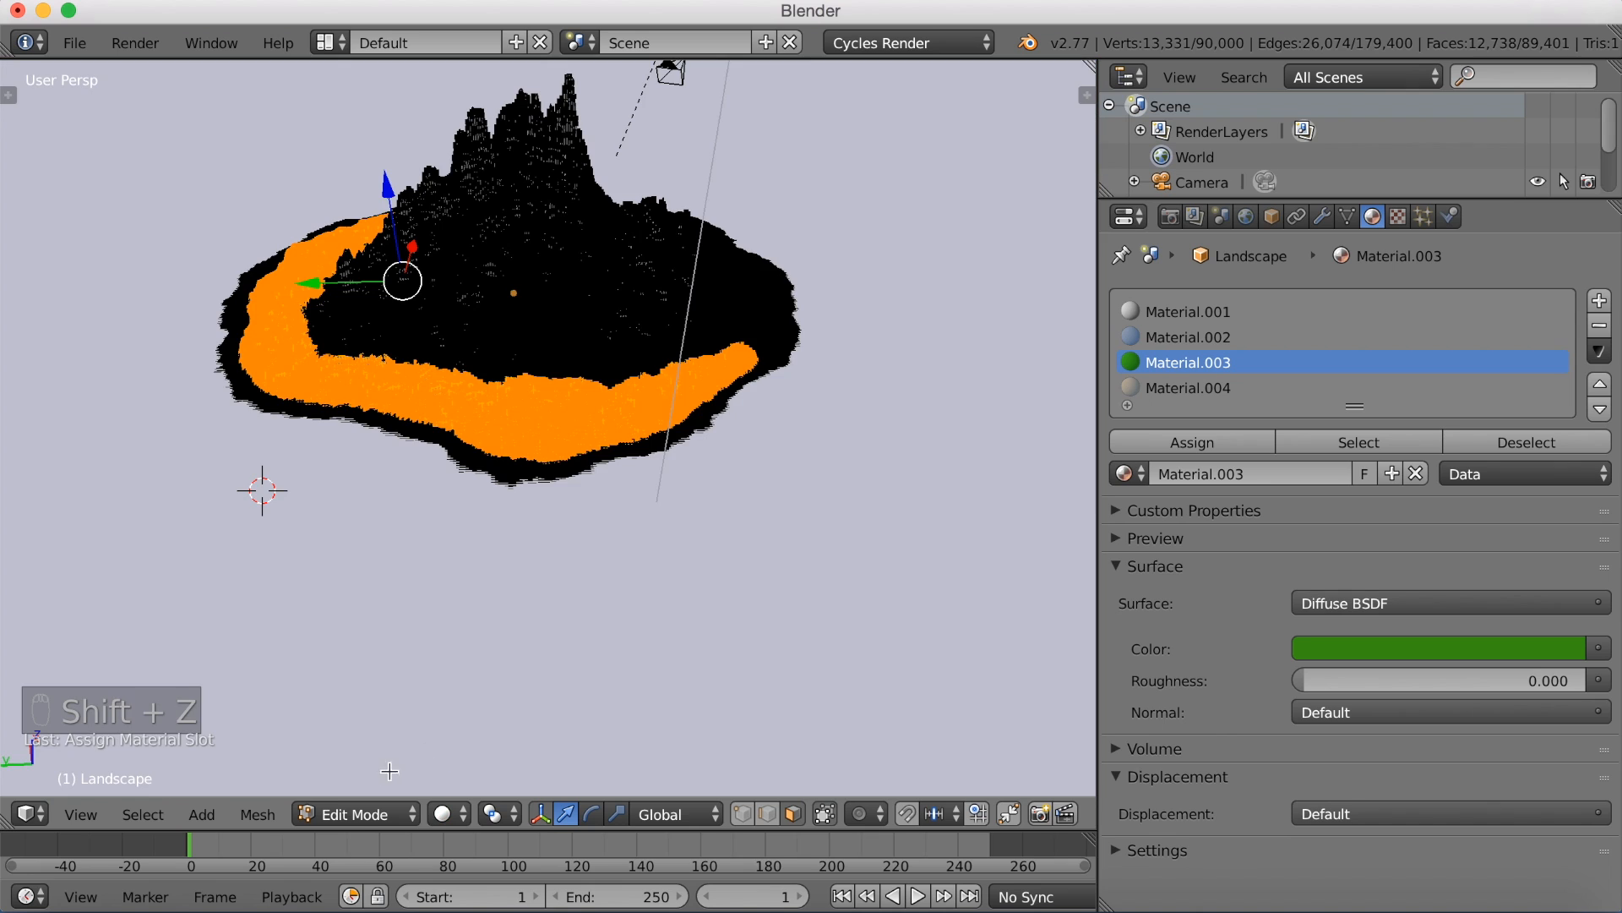
pyautogui.click(359, 813)
pyautogui.click(358, 782)
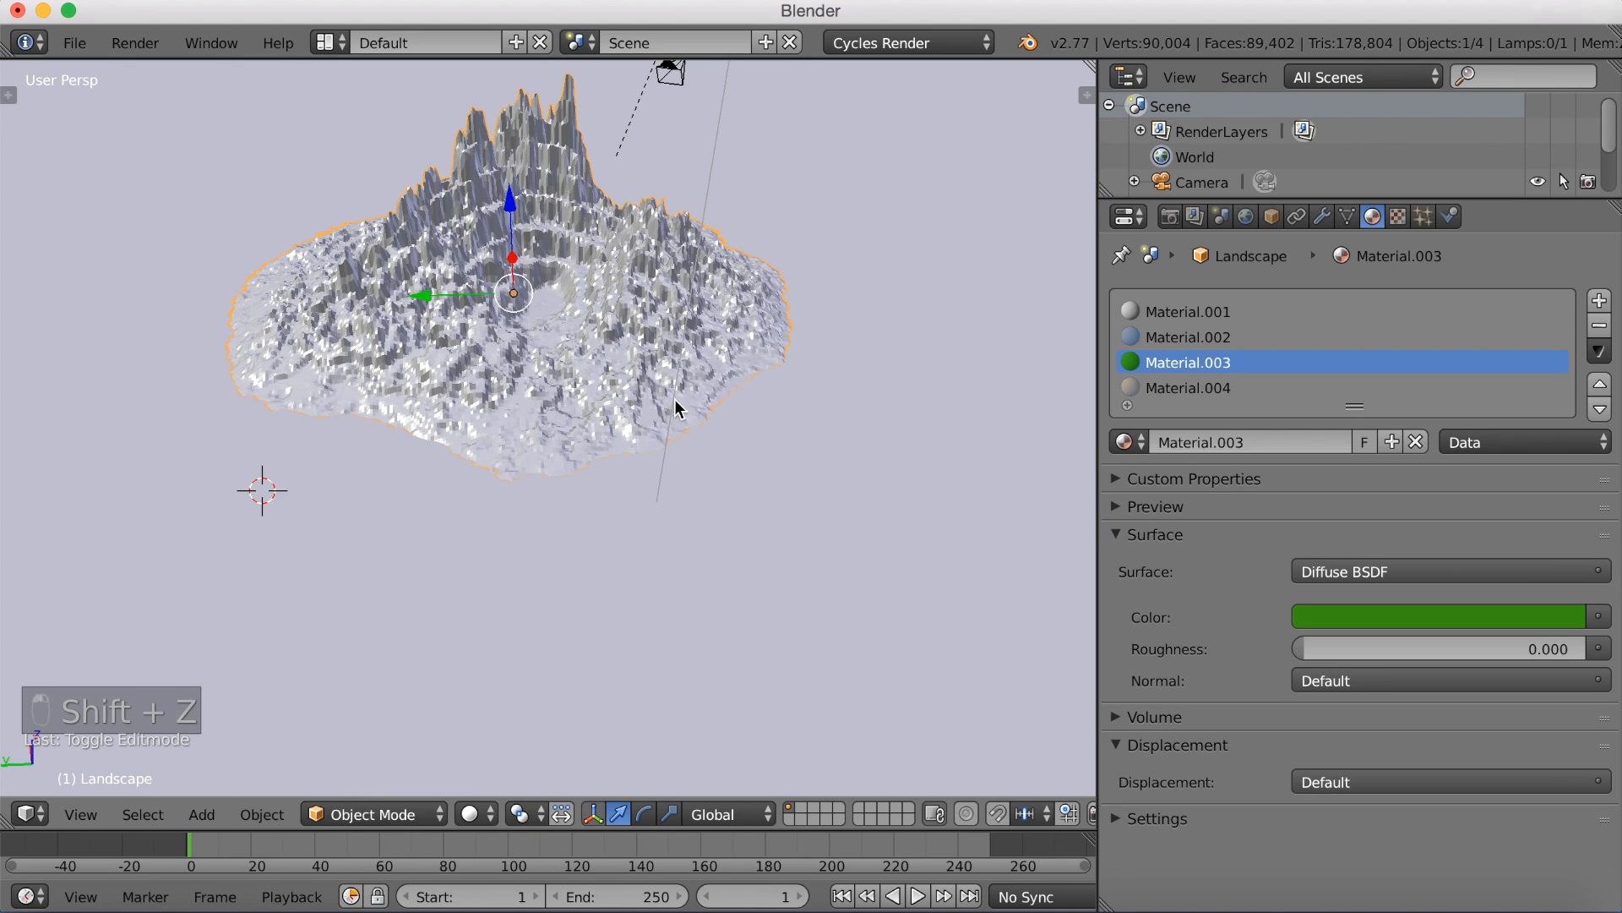
# Step: In camera view, select the camera and reposition it with fly navigation so the whole island fits inside the frame
pyautogui.moveTo(512, 534); pyautogui.dragTo(720, 393, button='middle')
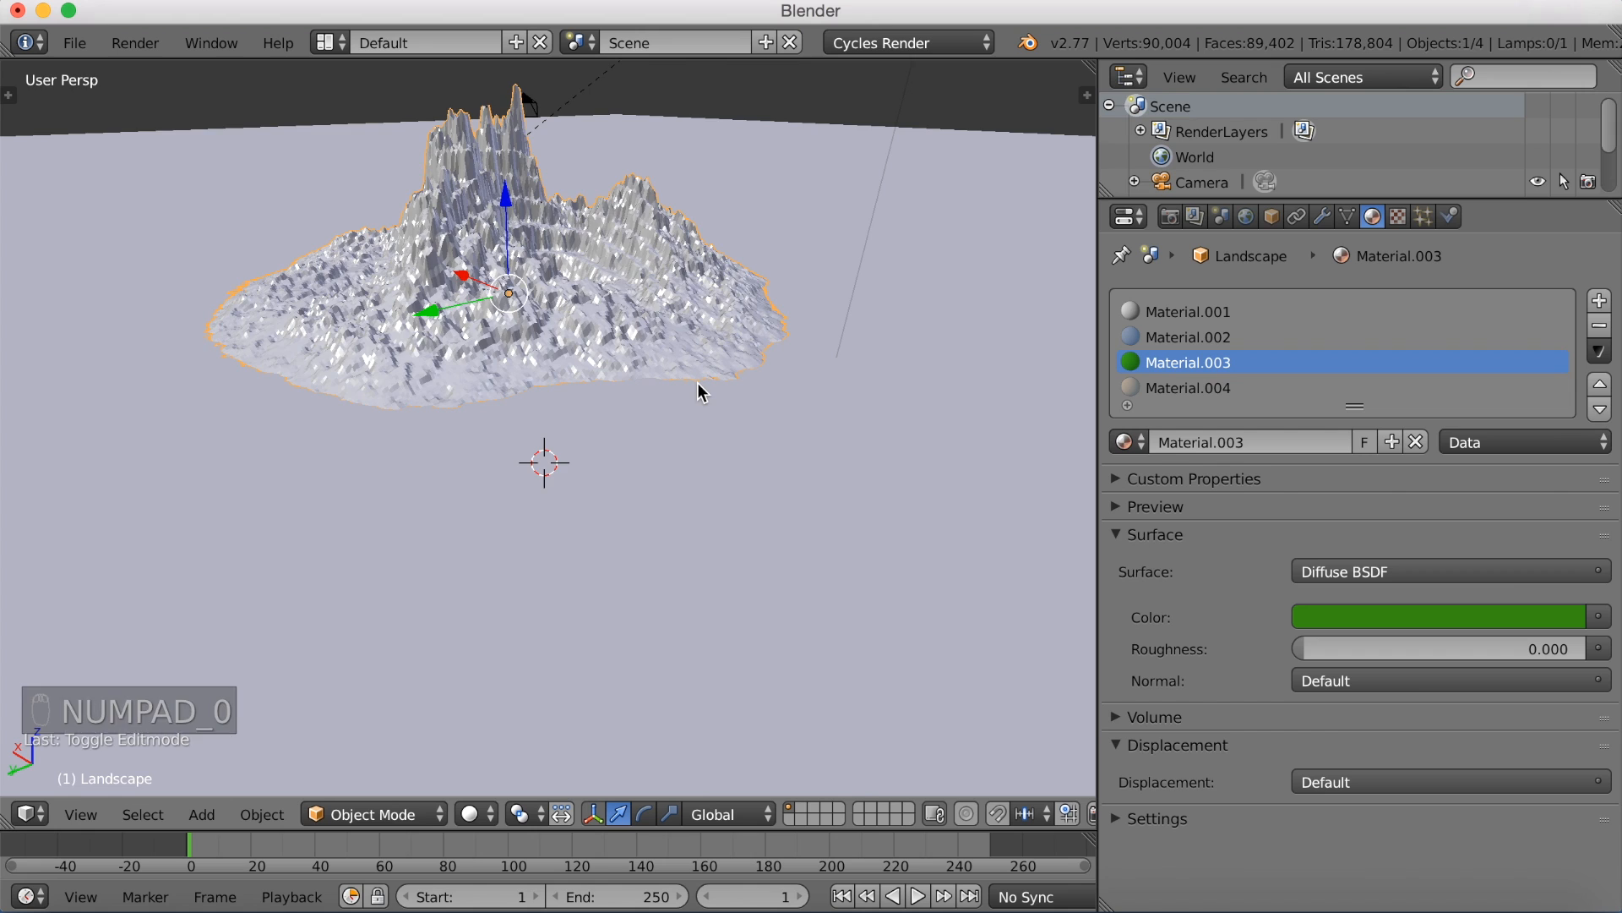
pyautogui.press('KP_0')
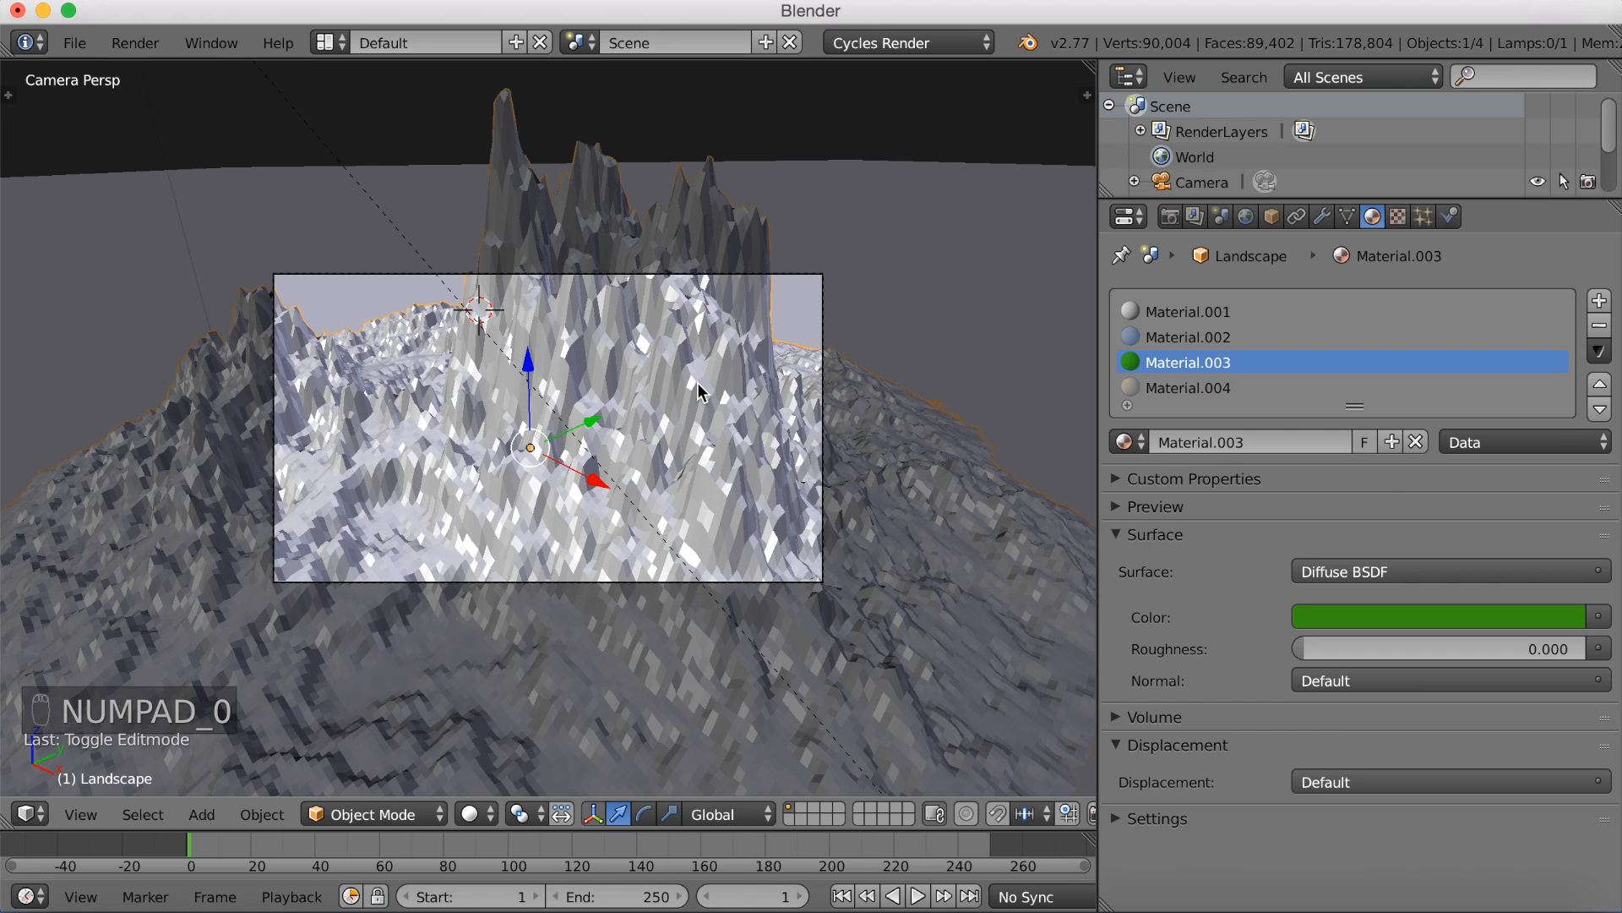
pyautogui.rightClick(674, 583)
pyautogui.hotkey('shift', 'f')
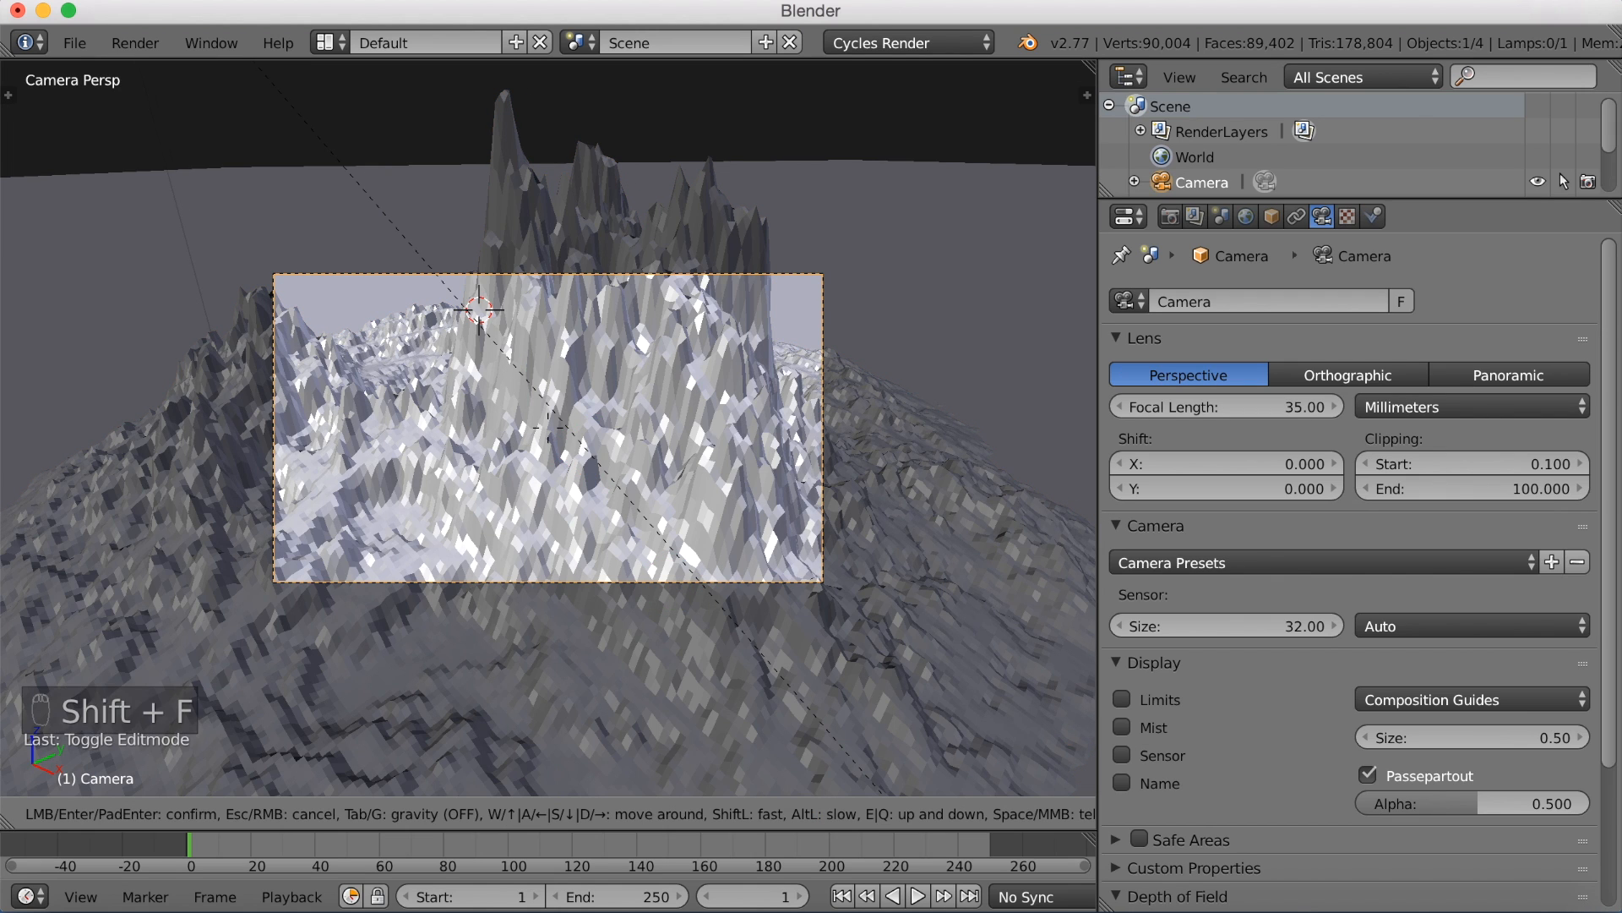
pyautogui.press('s')
pyautogui.press('a')
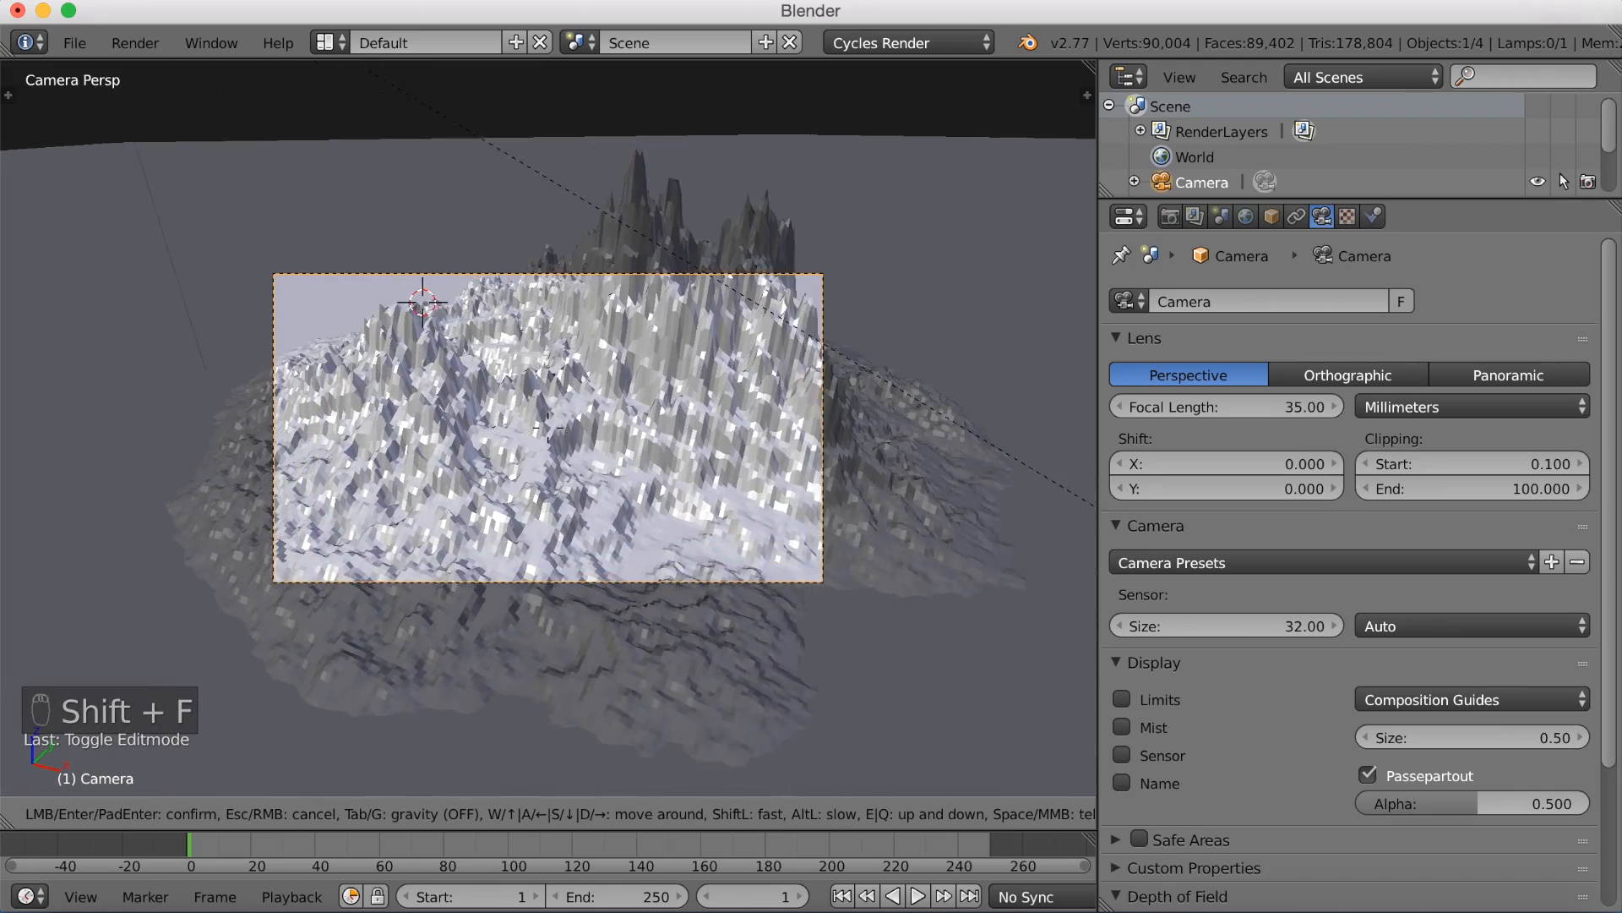
pyautogui.press('w')
pyautogui.press('w')
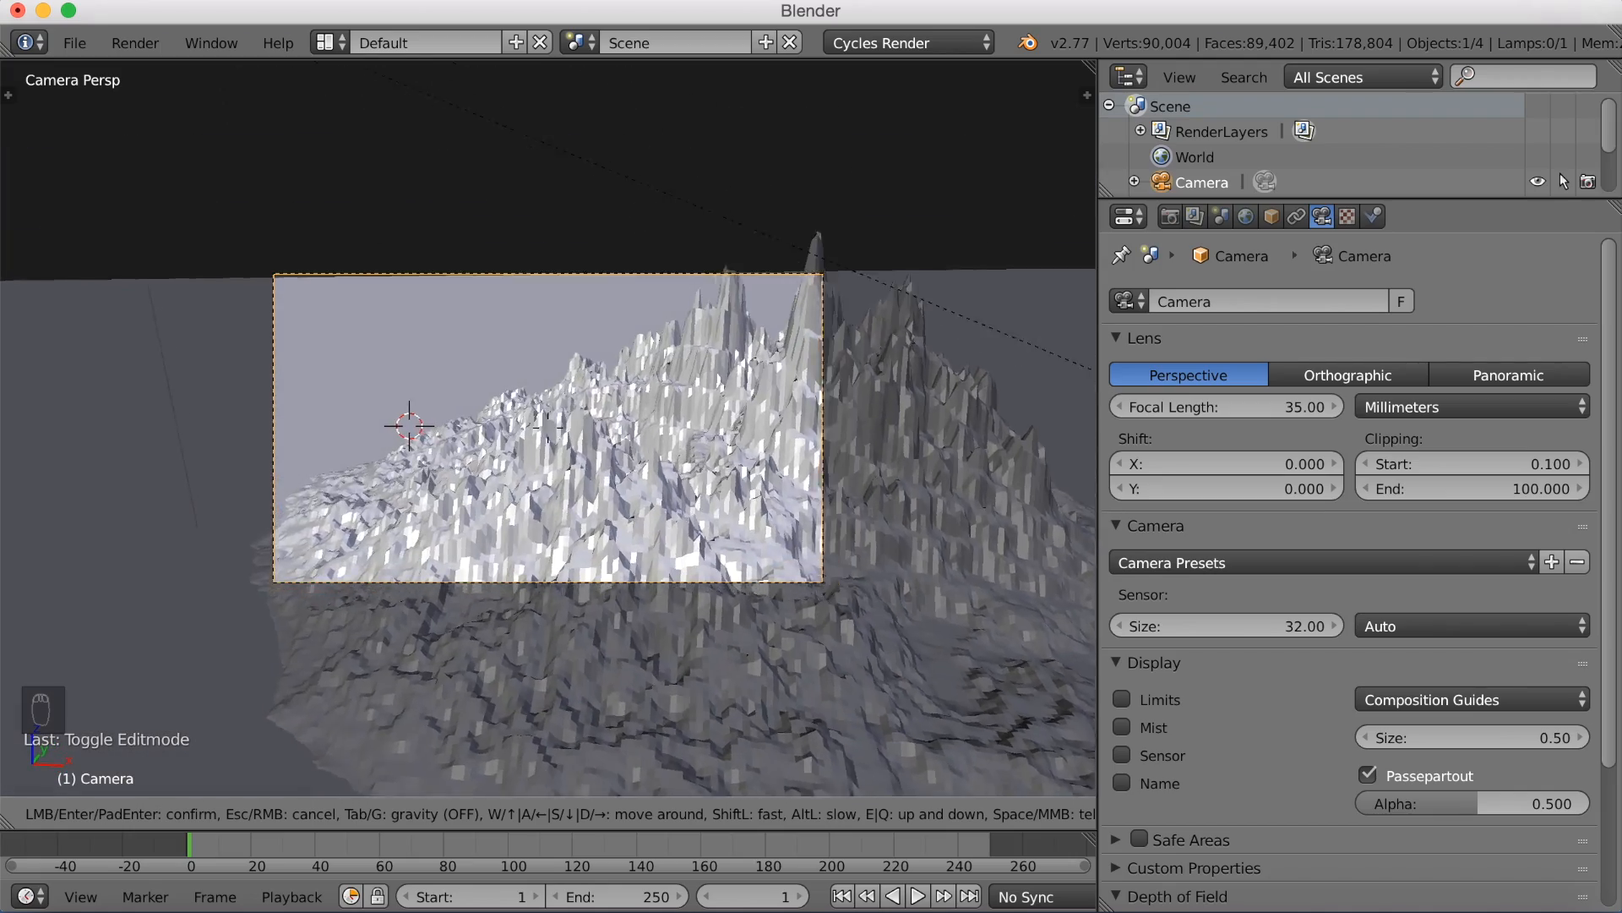
pyautogui.press('a')
pyautogui.press('w')
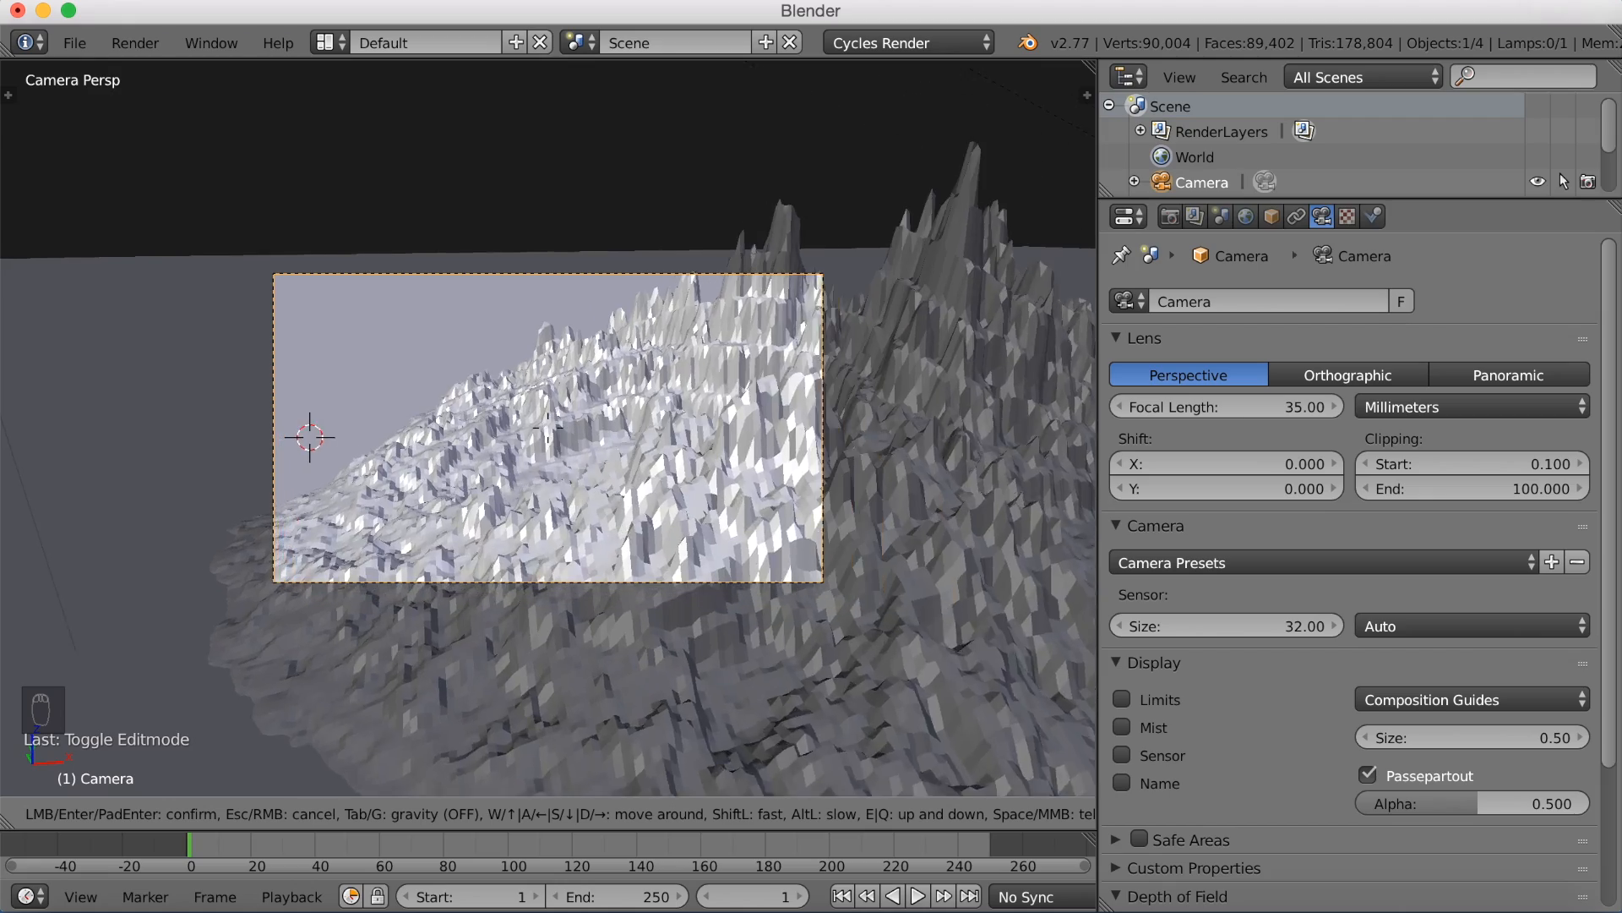
pyautogui.press('s')
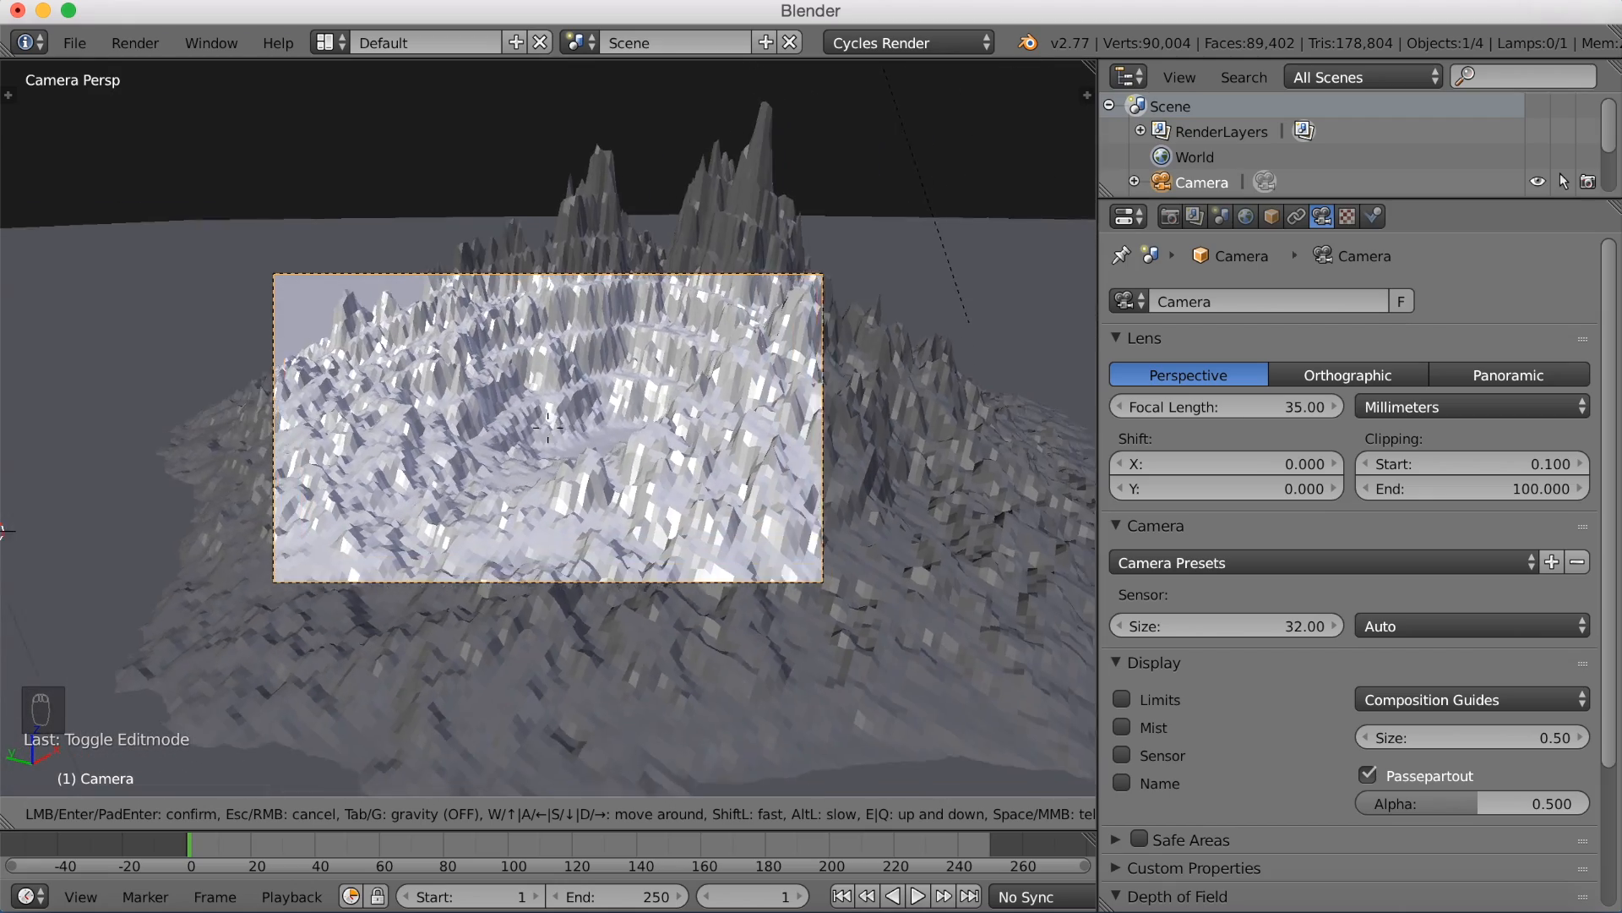
pyautogui.press('s')
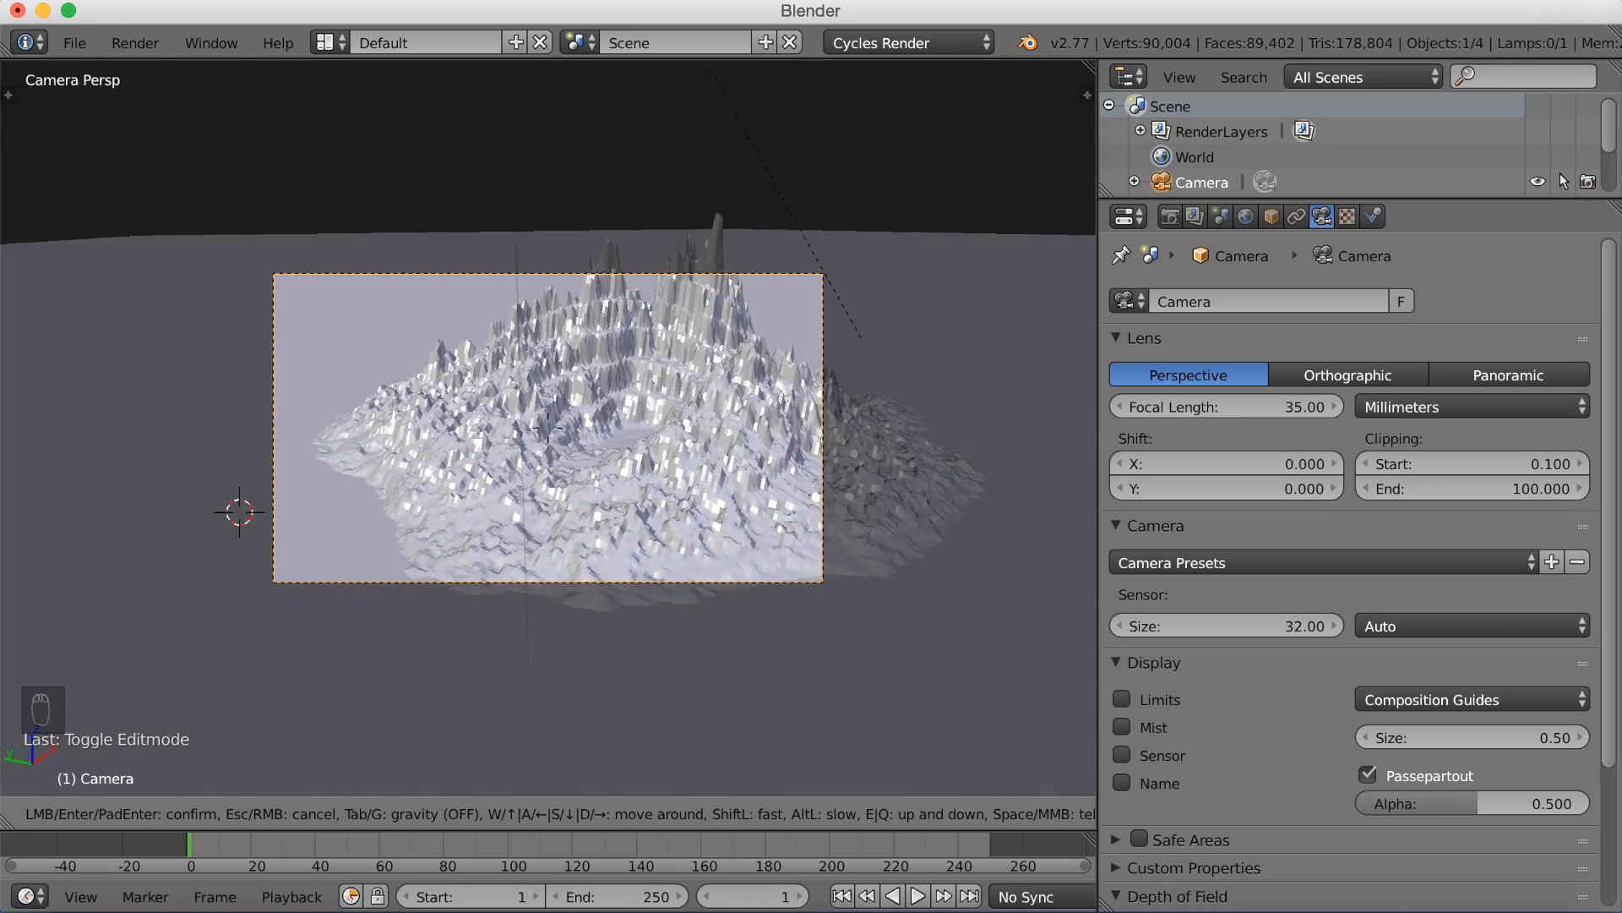
pyautogui.press('s')
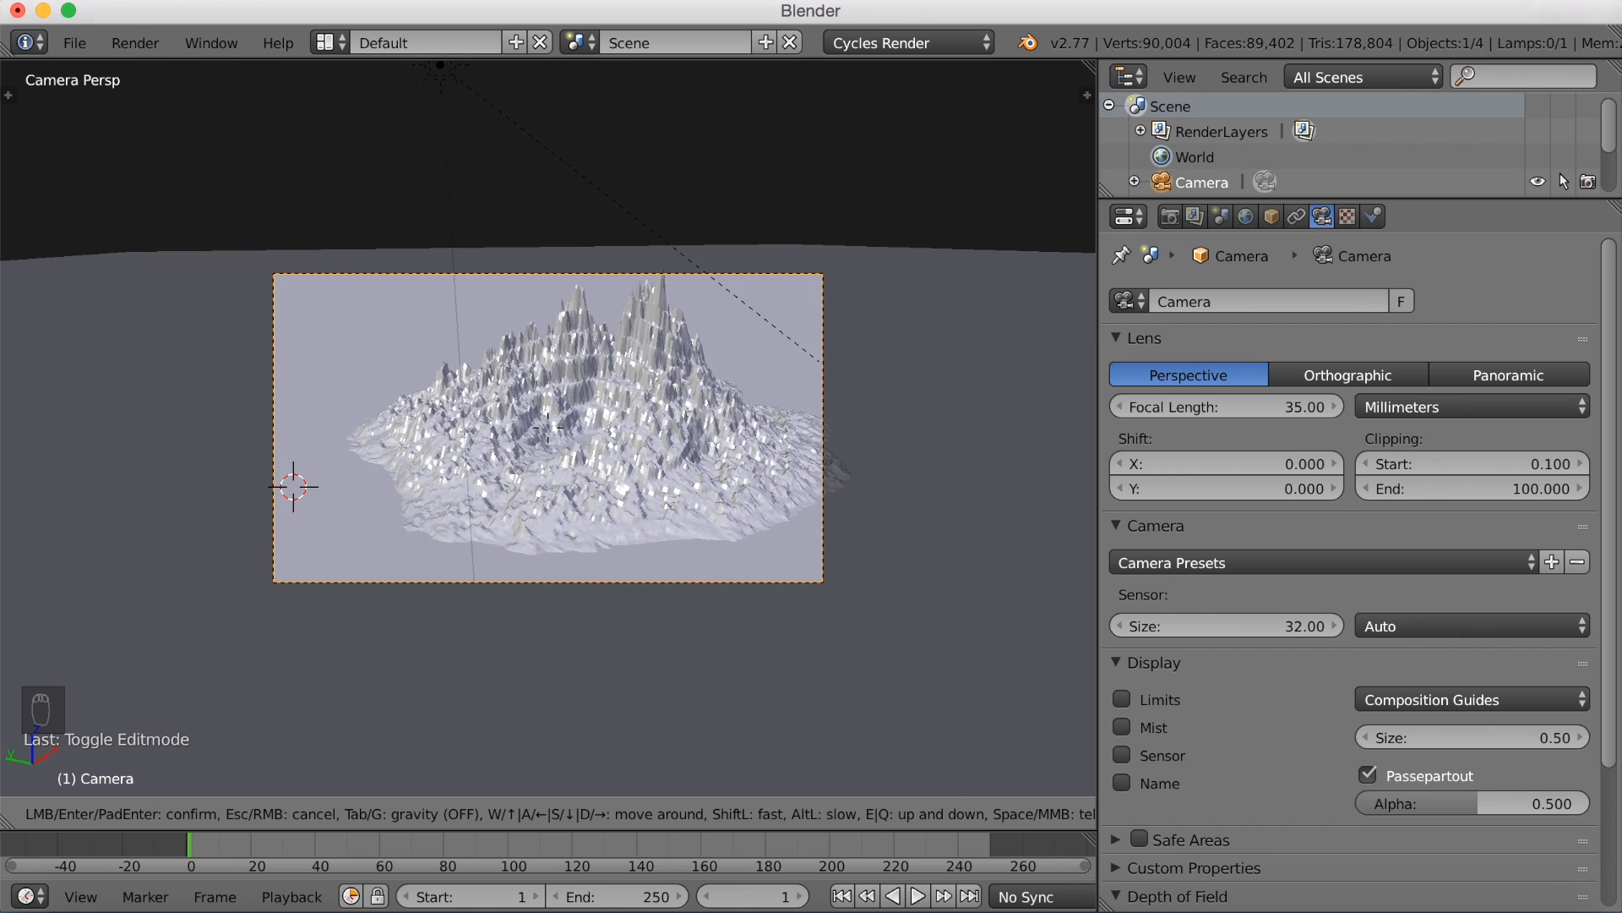
pyautogui.press('s')
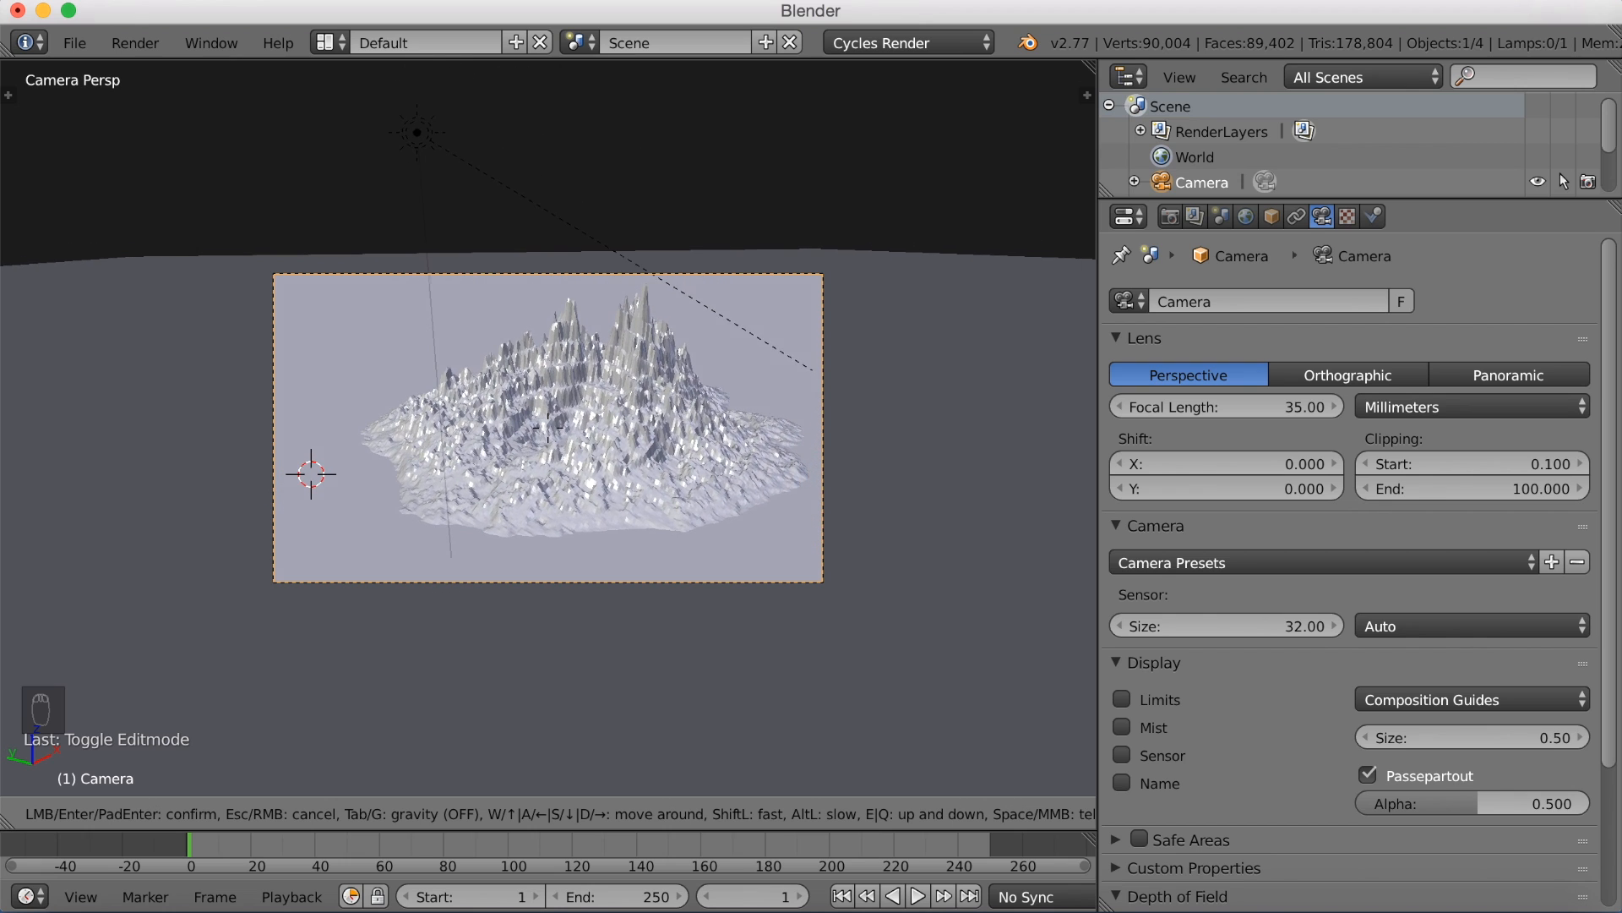
pyautogui.press('s')
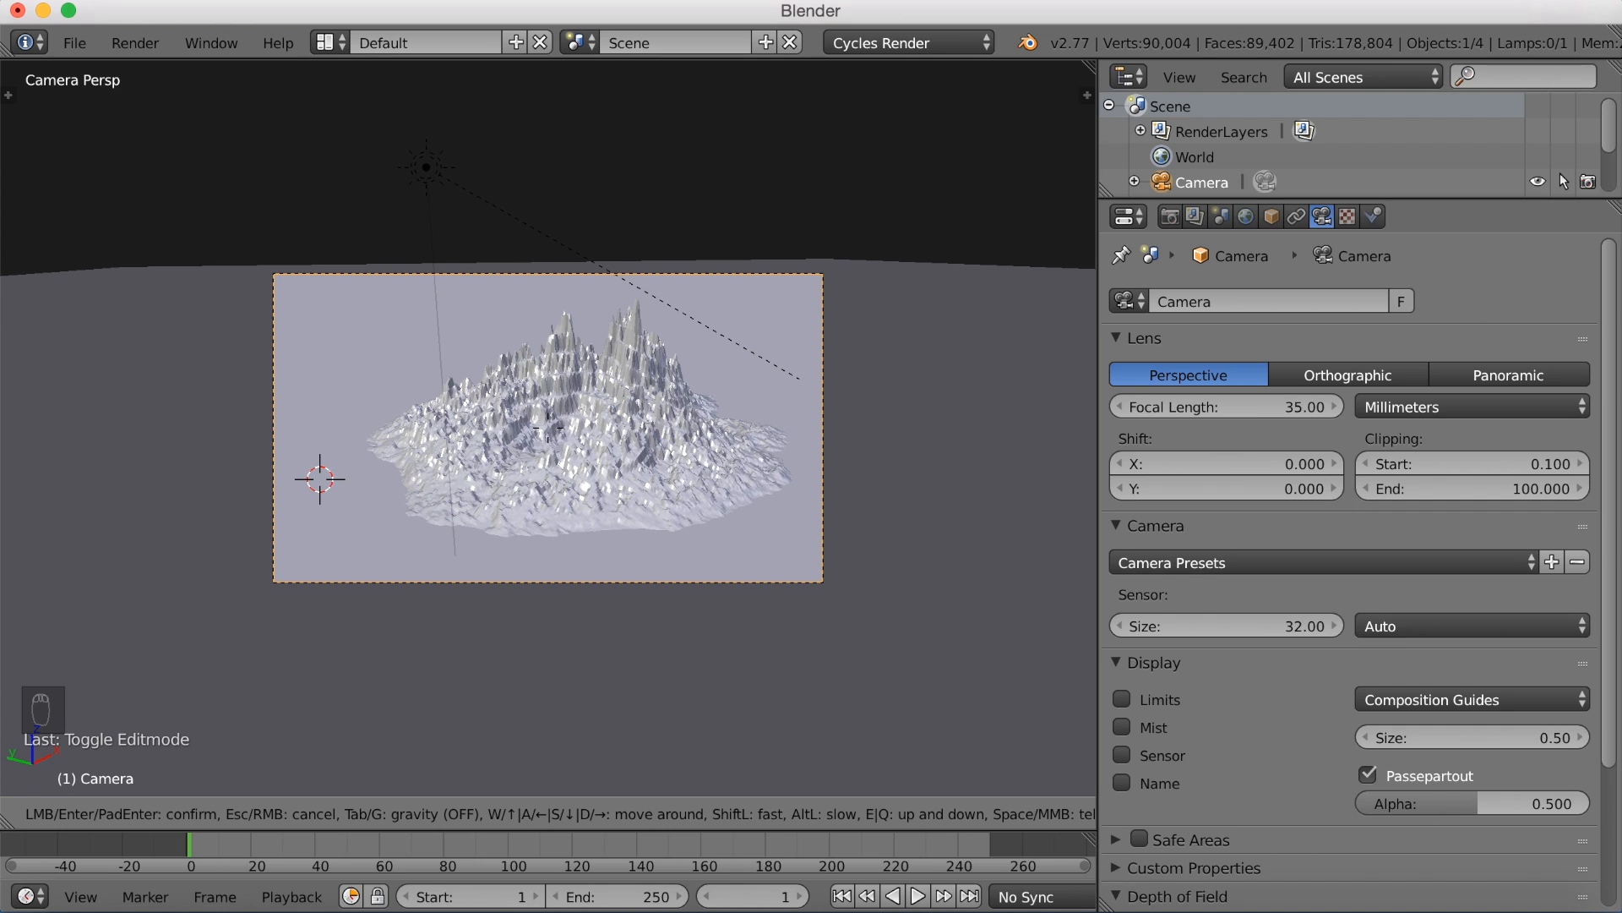
pyautogui.click(550, 436)
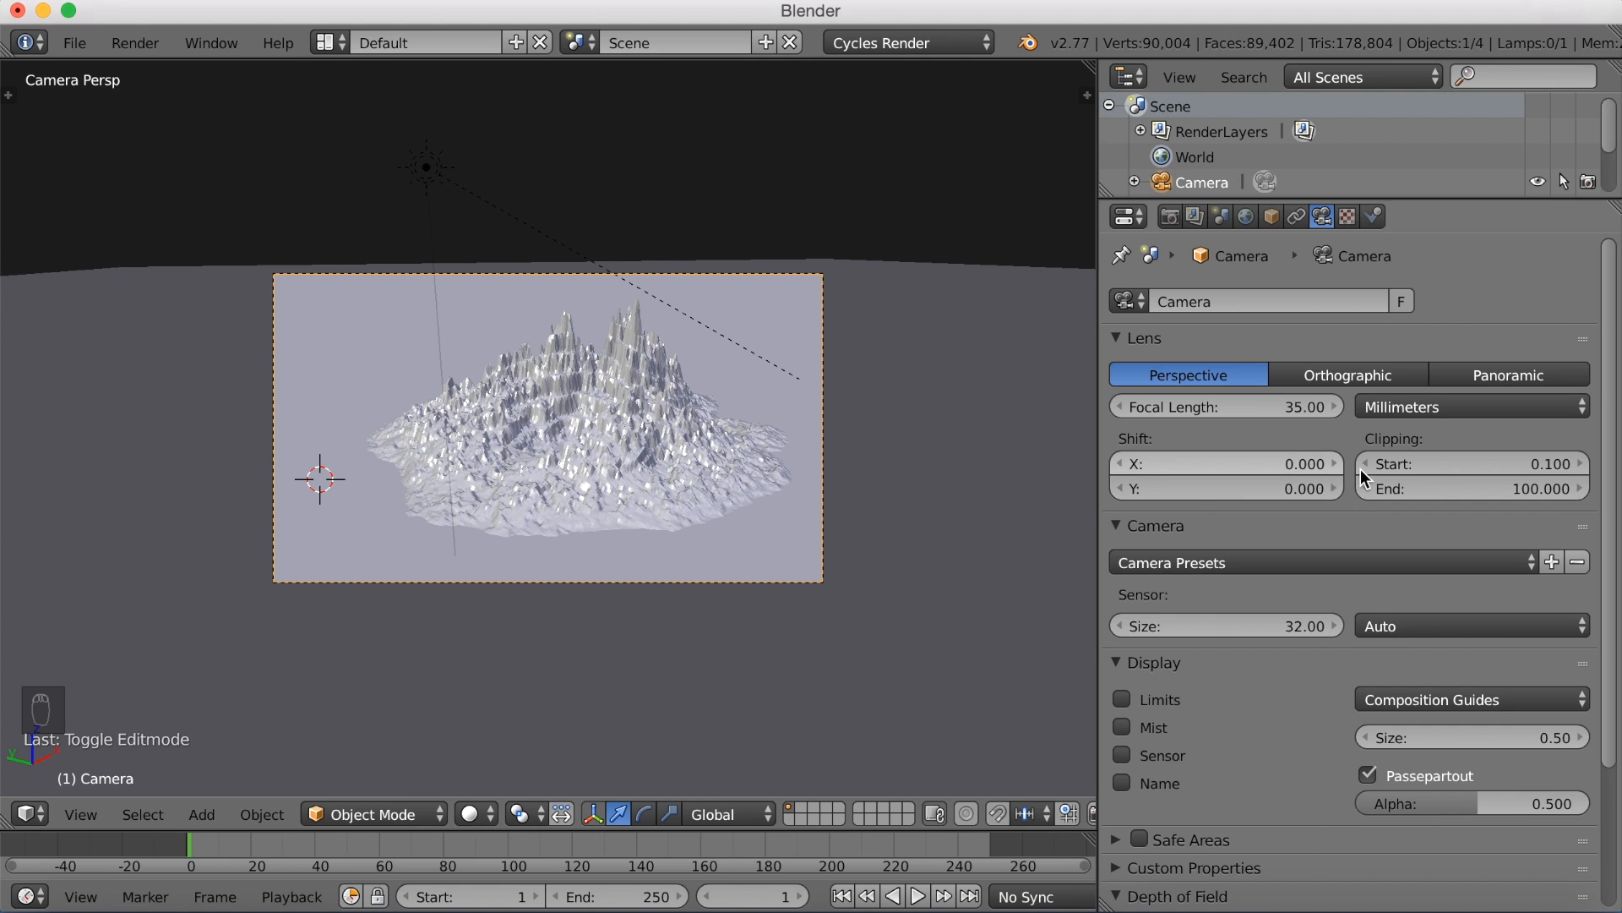
# Step: Set the camera's clipping end to 1000
pyautogui.click(1403, 491)
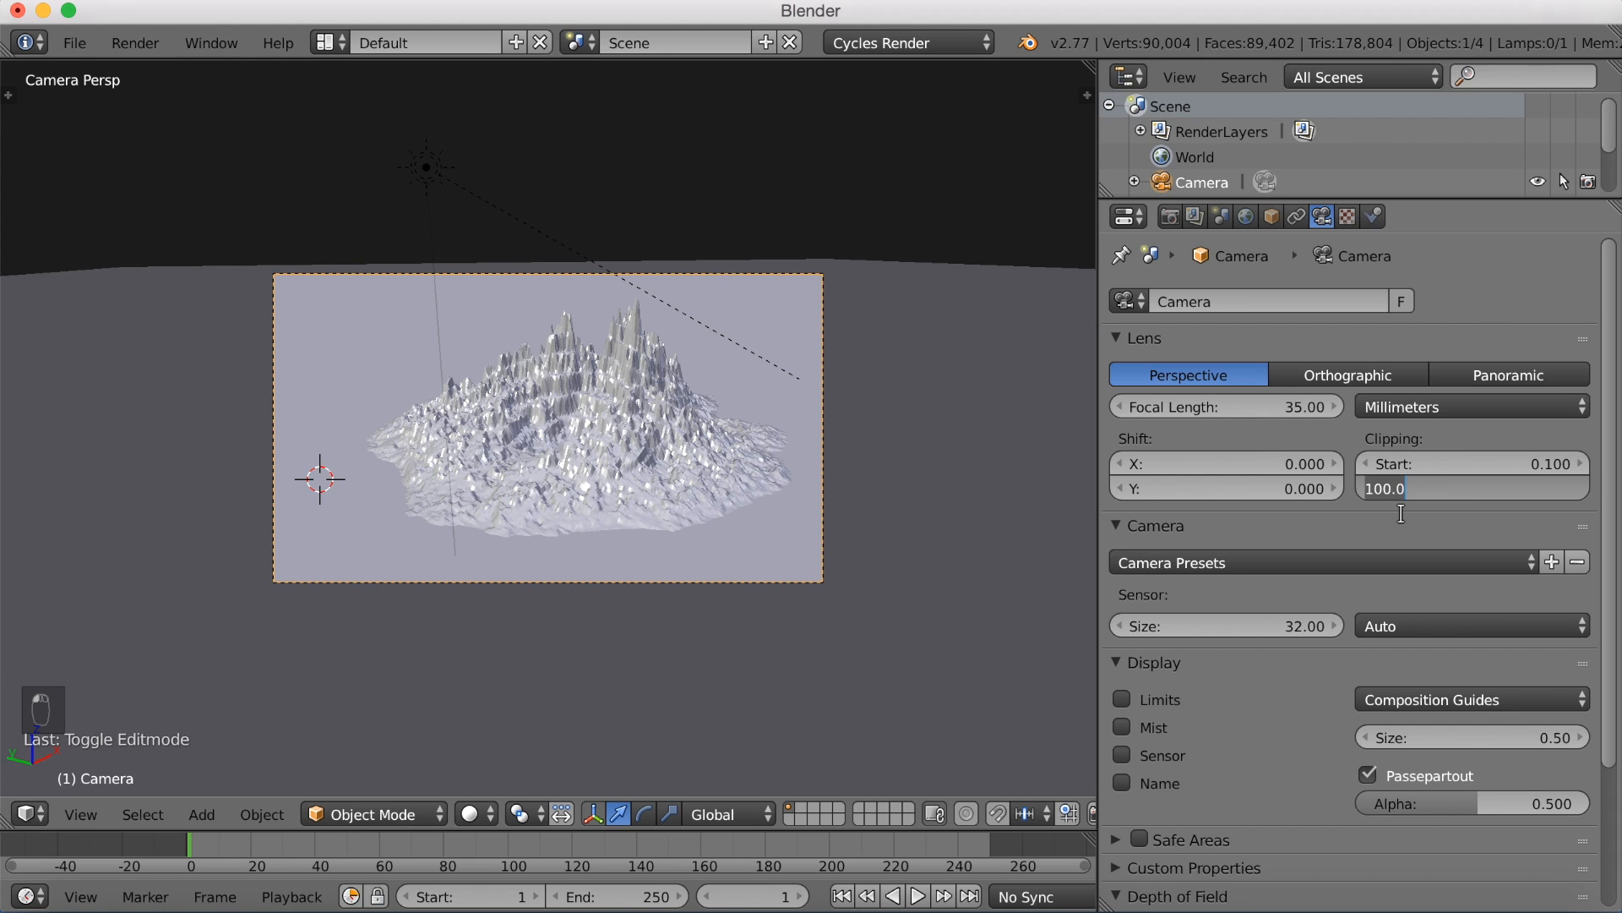
pyautogui.write('00')
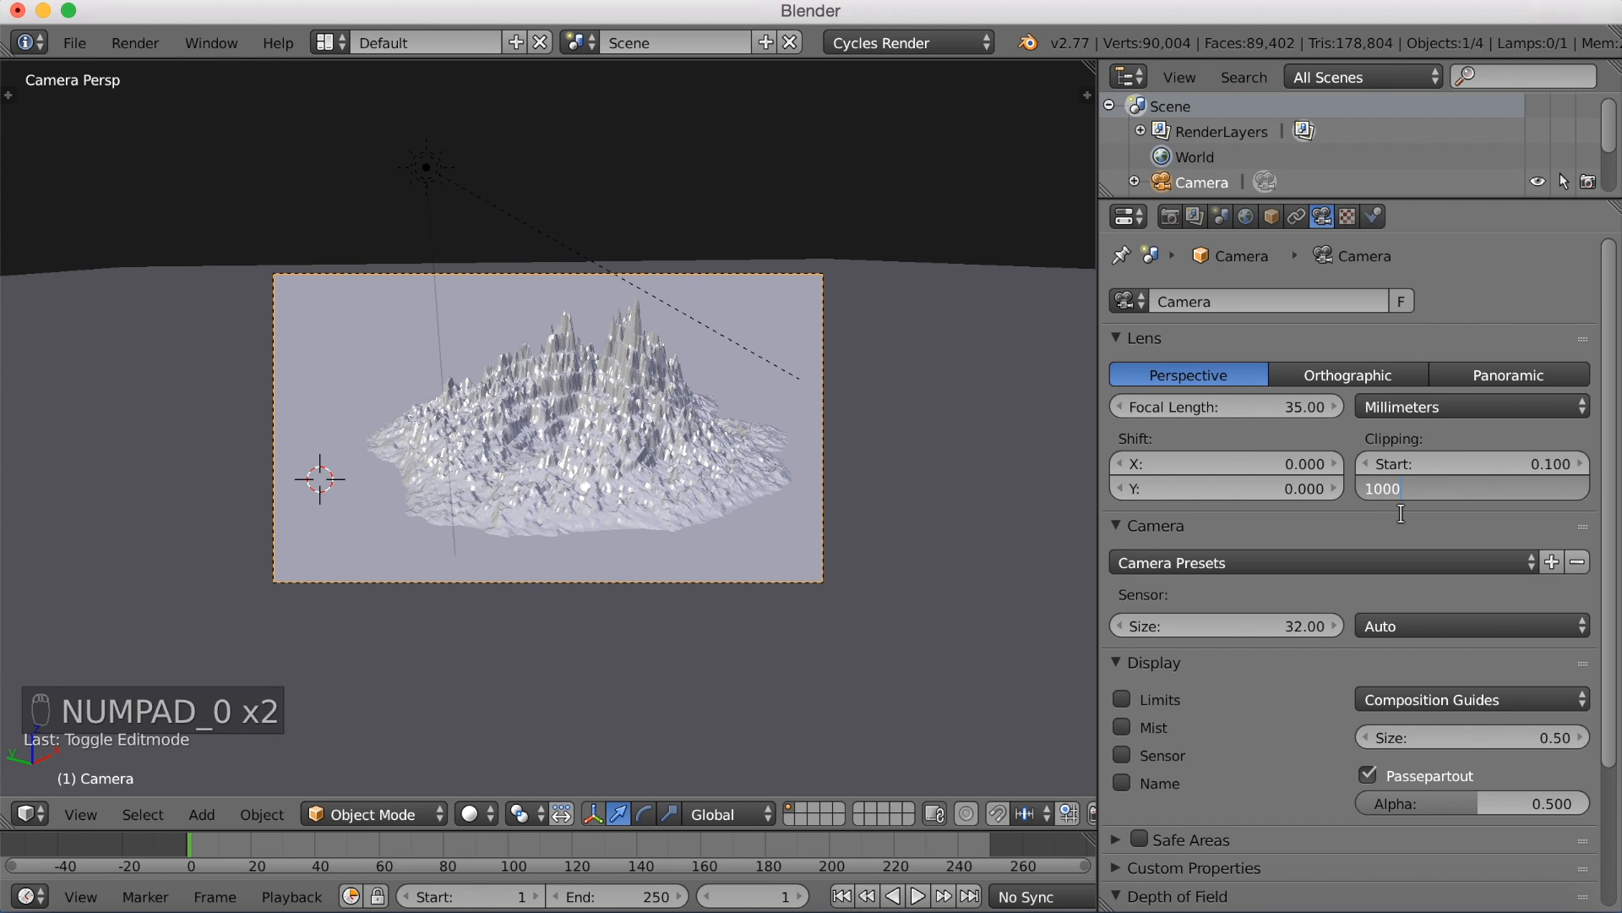
pyautogui.press('Return')
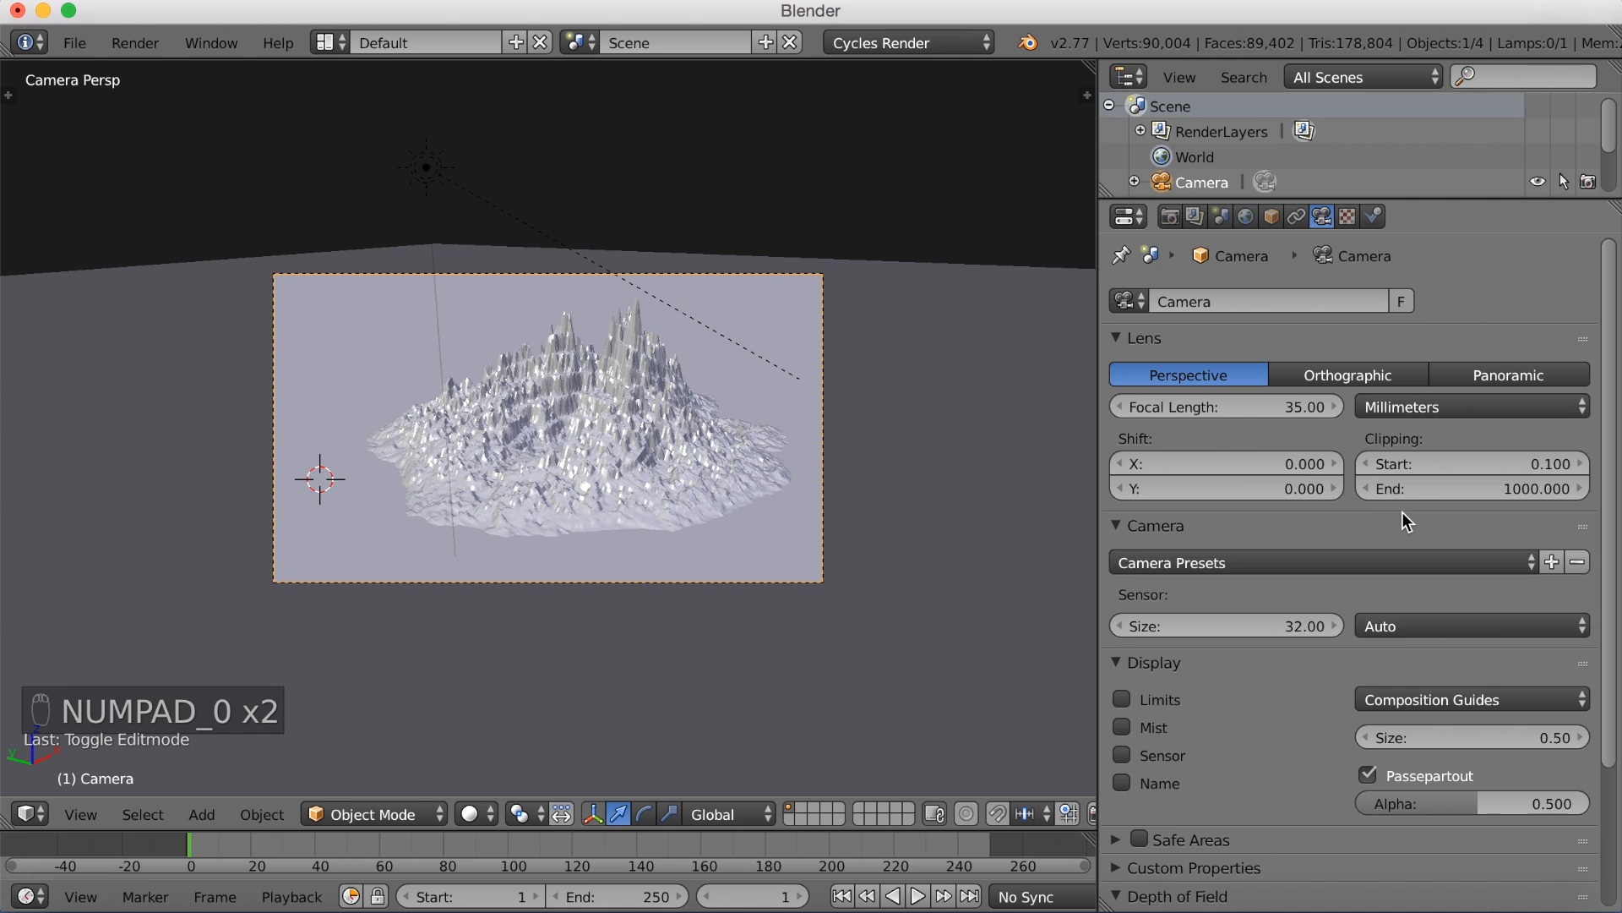
# Step: Set the render resolution scale to 100%
pyautogui.click(1171, 218)
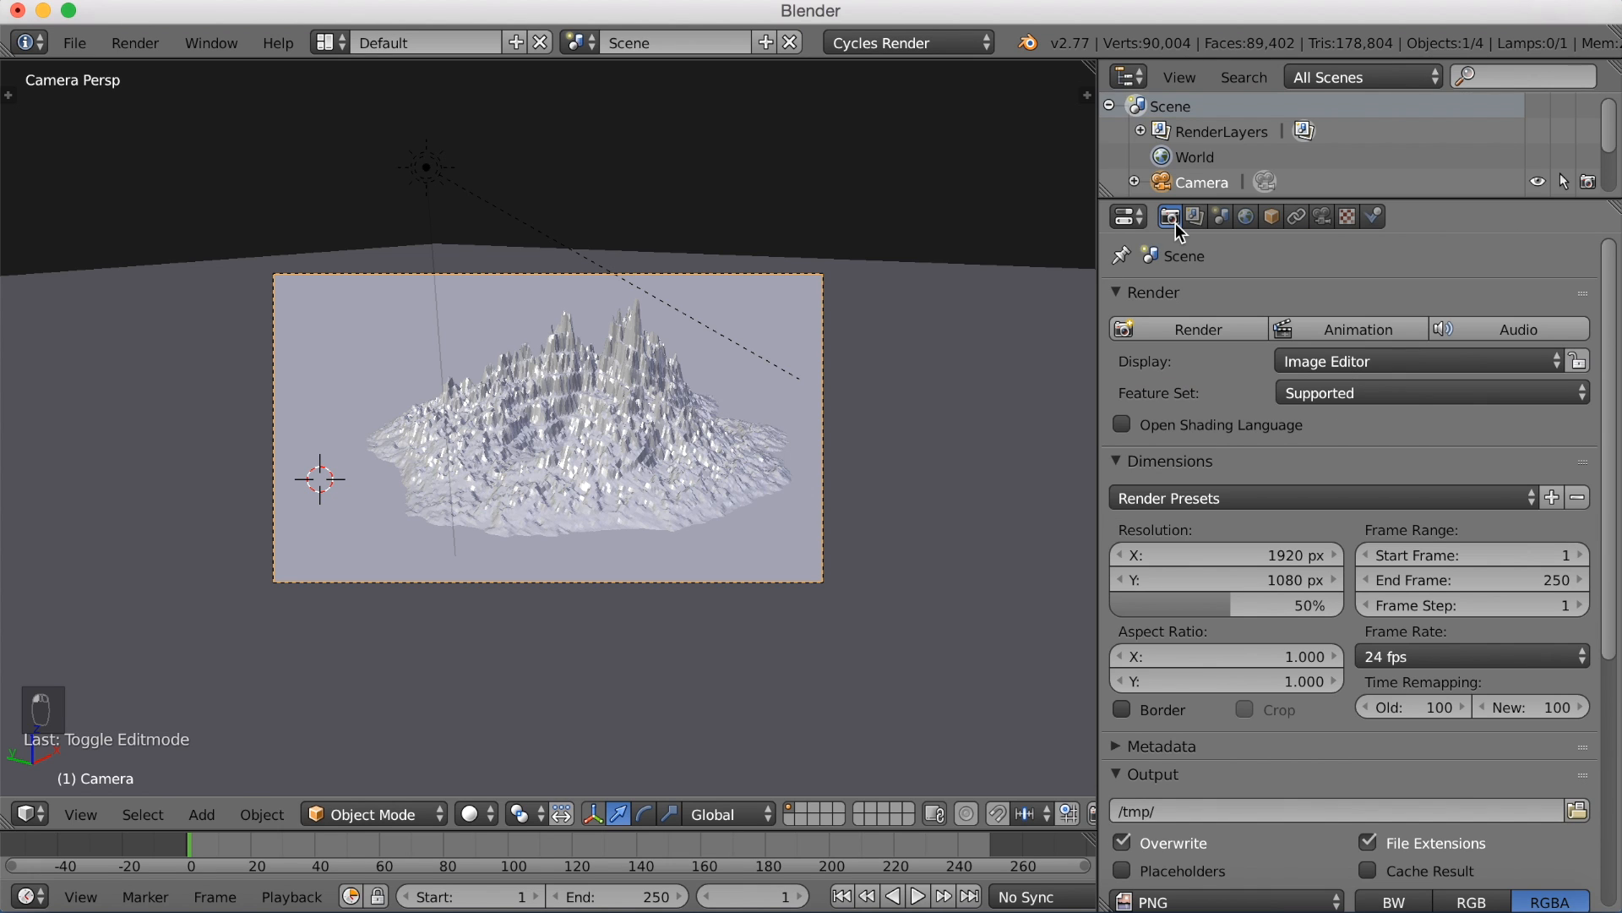
pyautogui.click(1233, 603)
pyautogui.write('10')
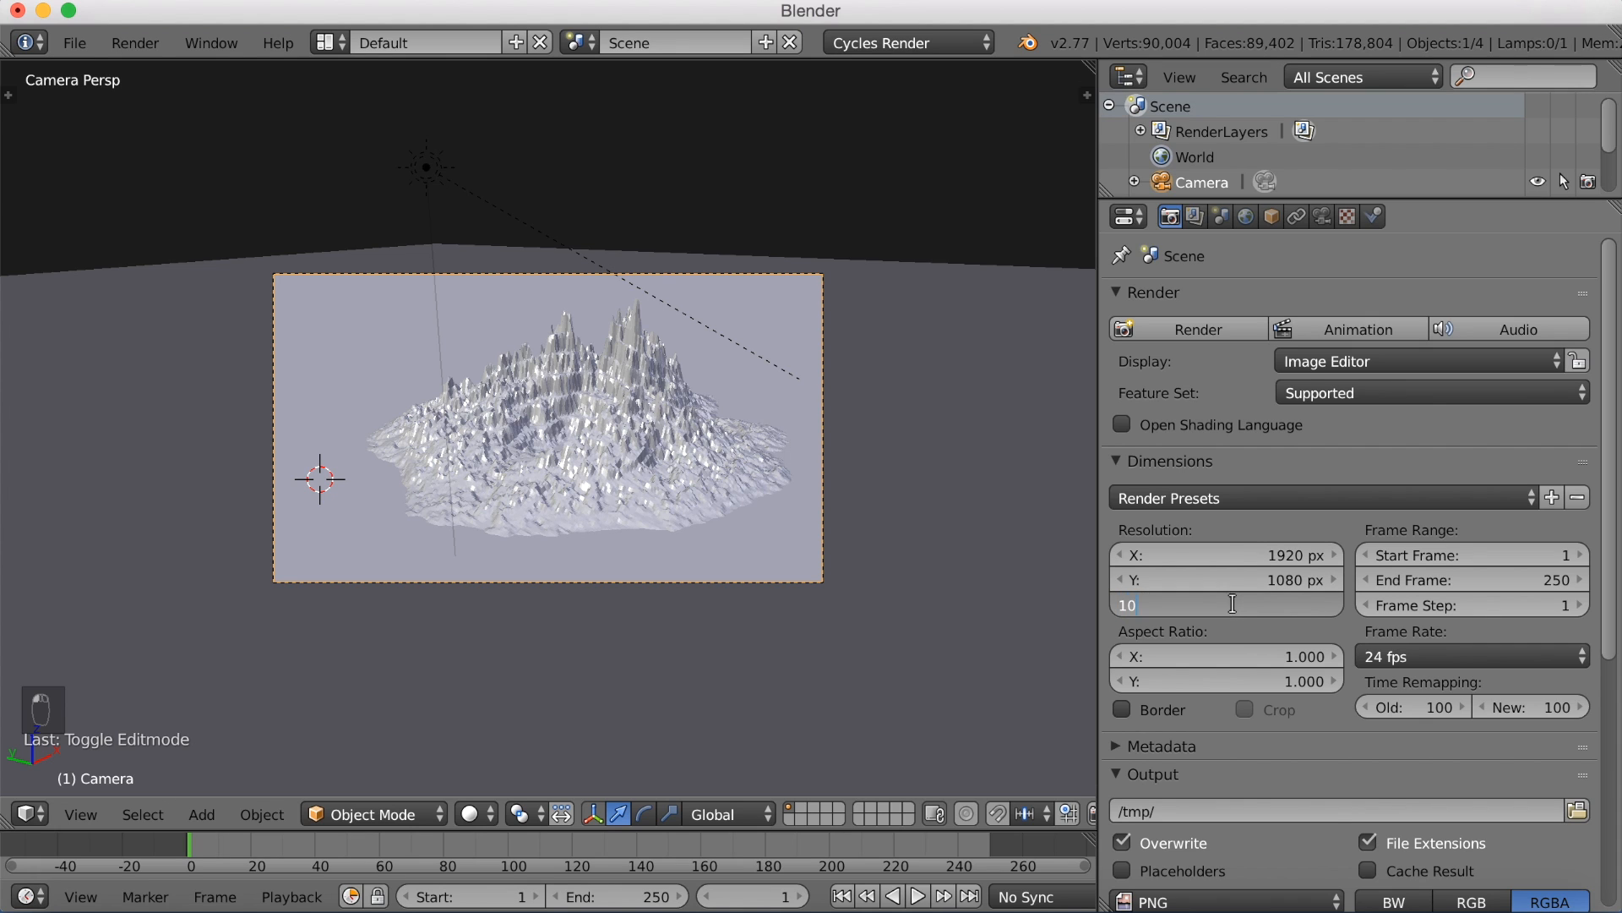
pyautogui.write('0')
pyautogui.press('Return')
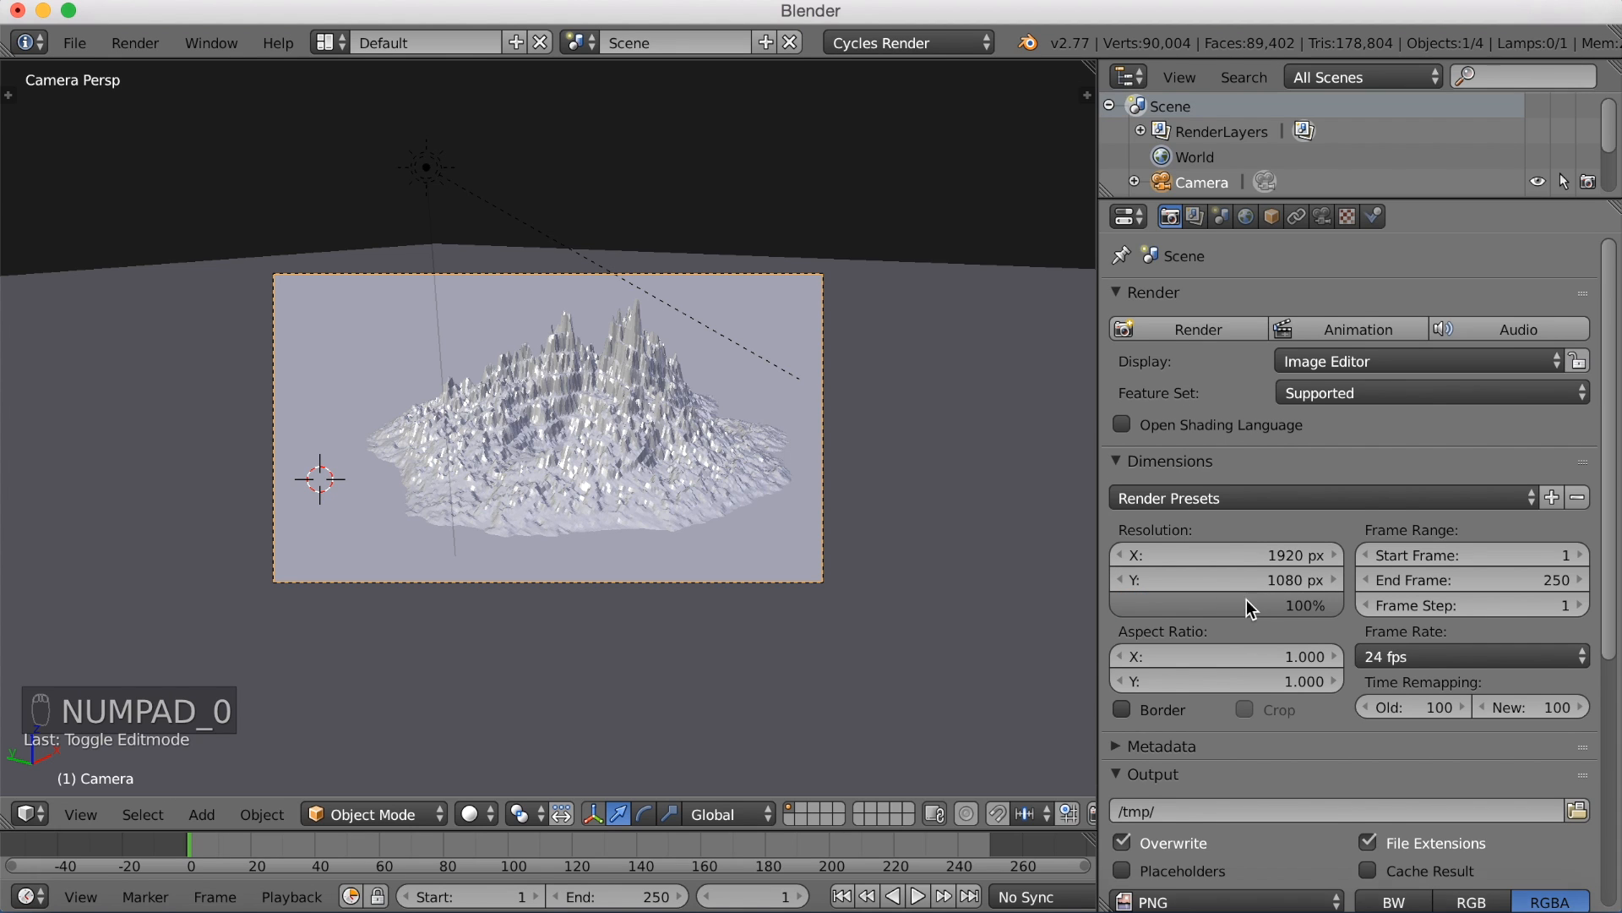
# Step: Set the Cycles render samples to 250 and preview the camera view in Rendered shading
pyautogui.scroll(-4, 1246, 600)
pyautogui.scroll(-3, 1293, 585)
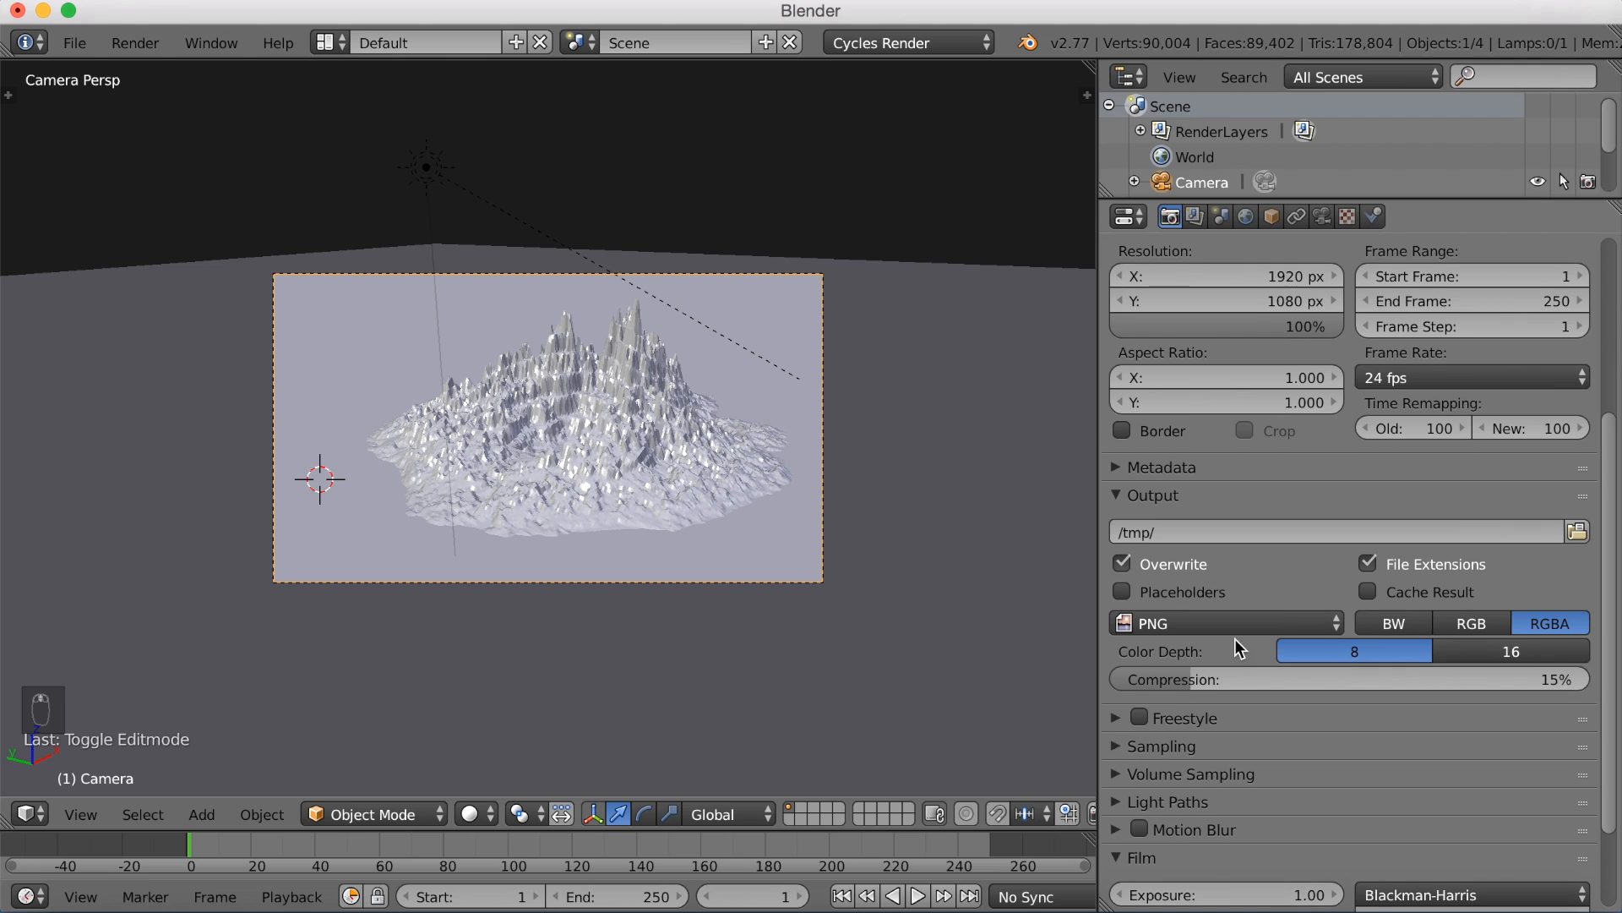
pyautogui.click(1167, 742)
pyautogui.scroll(-3, 1318, 717)
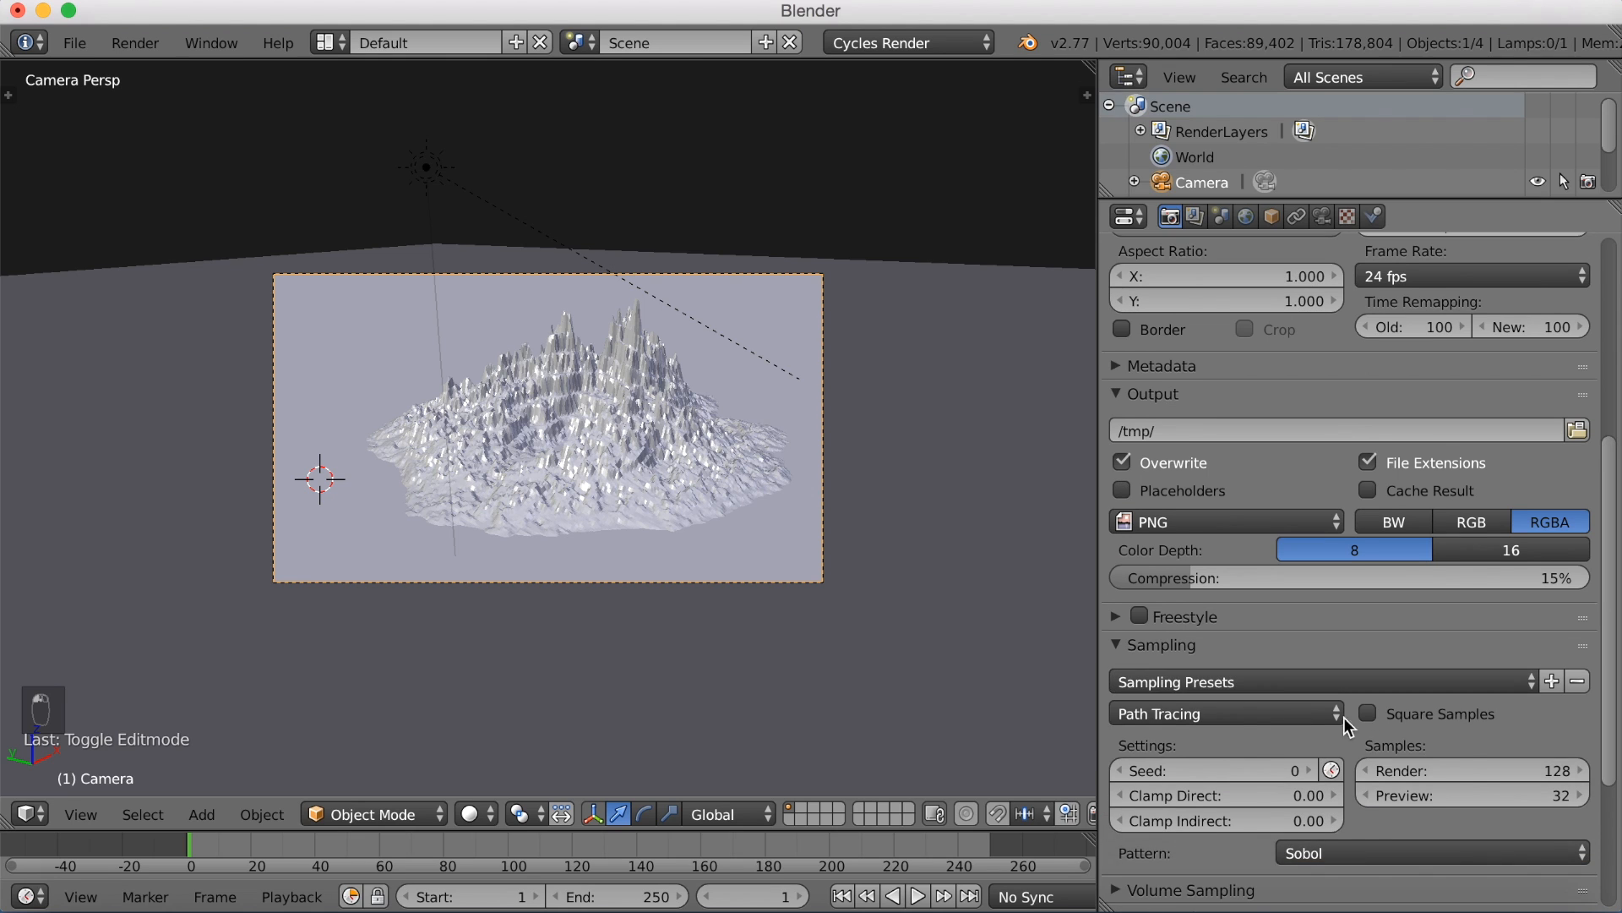
pyautogui.click(1423, 772)
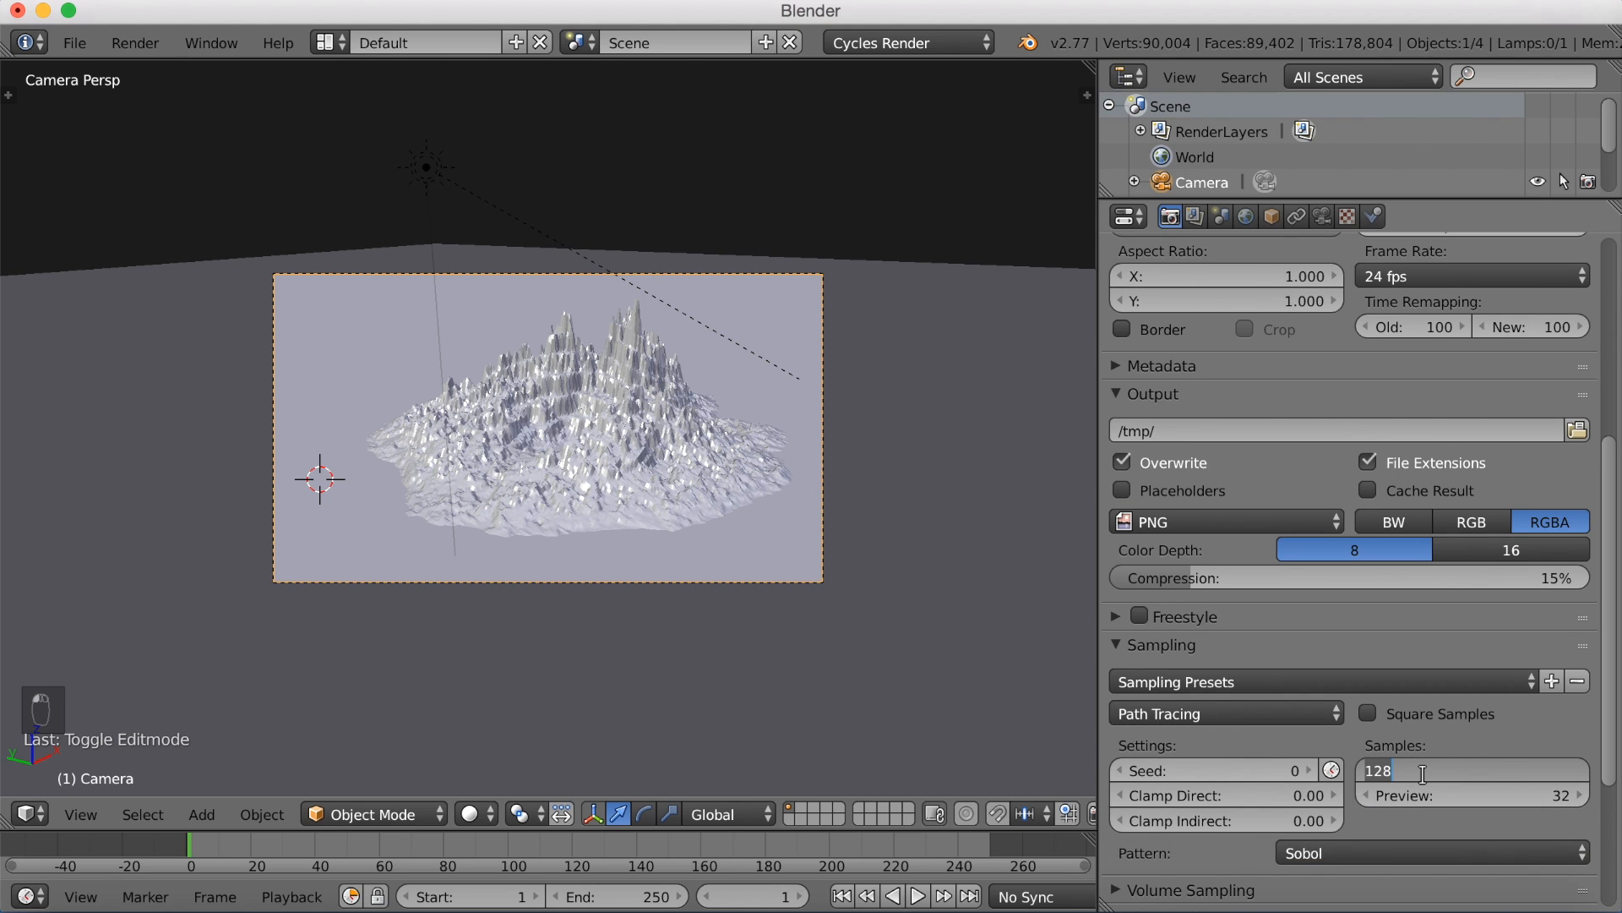
pyautogui.write('250')
pyautogui.press('Return')
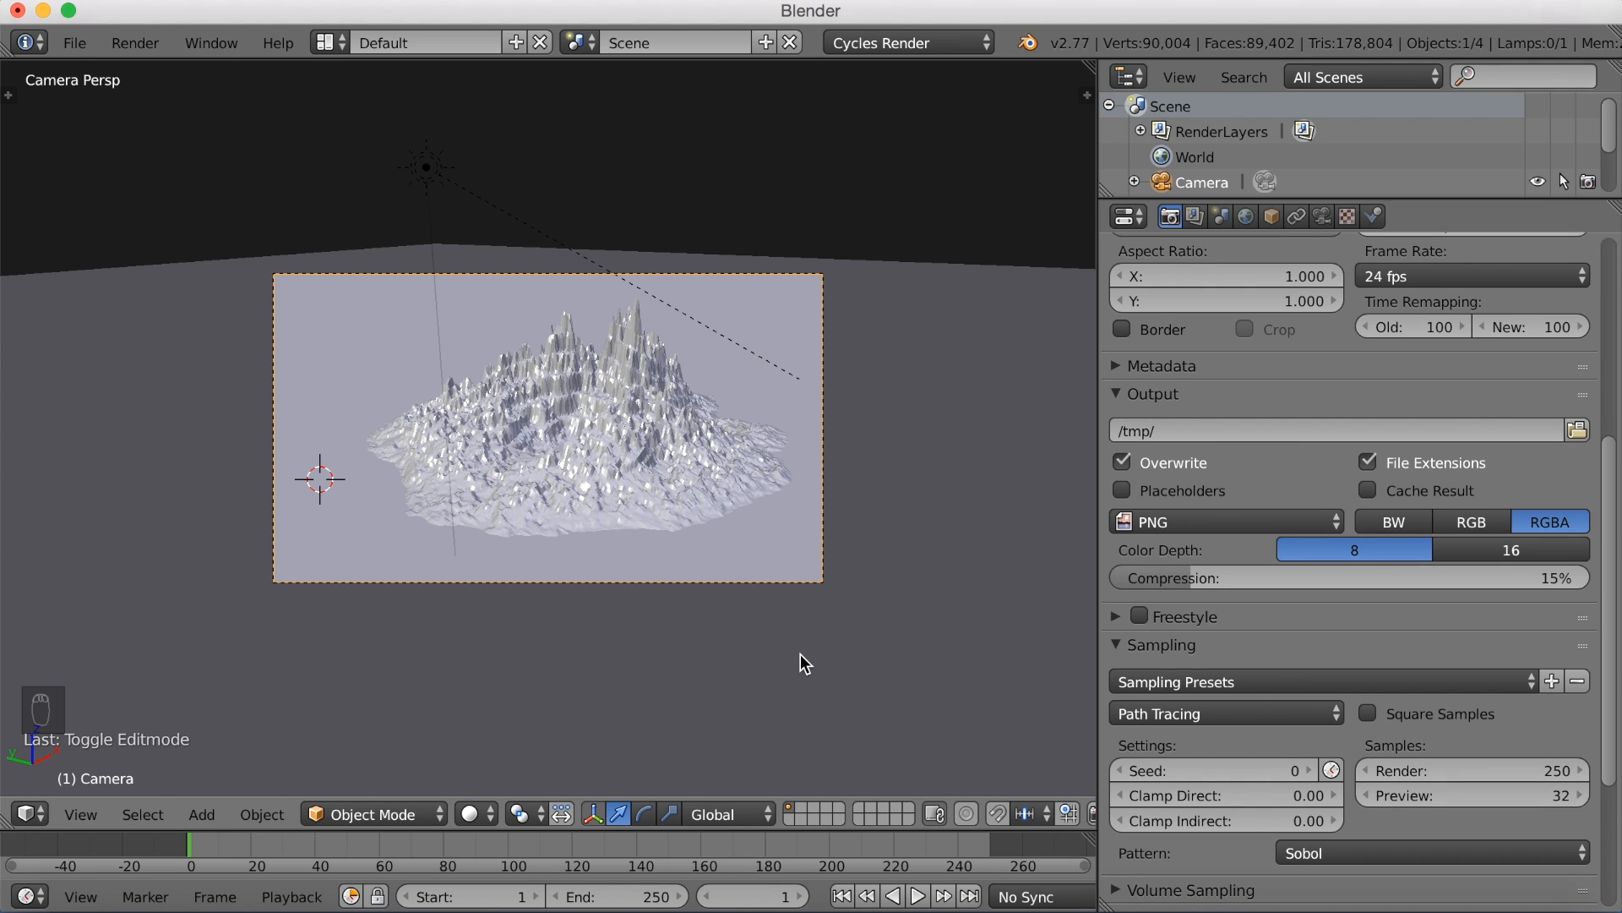
pyautogui.click(469, 815)
pyautogui.click(506, 642)
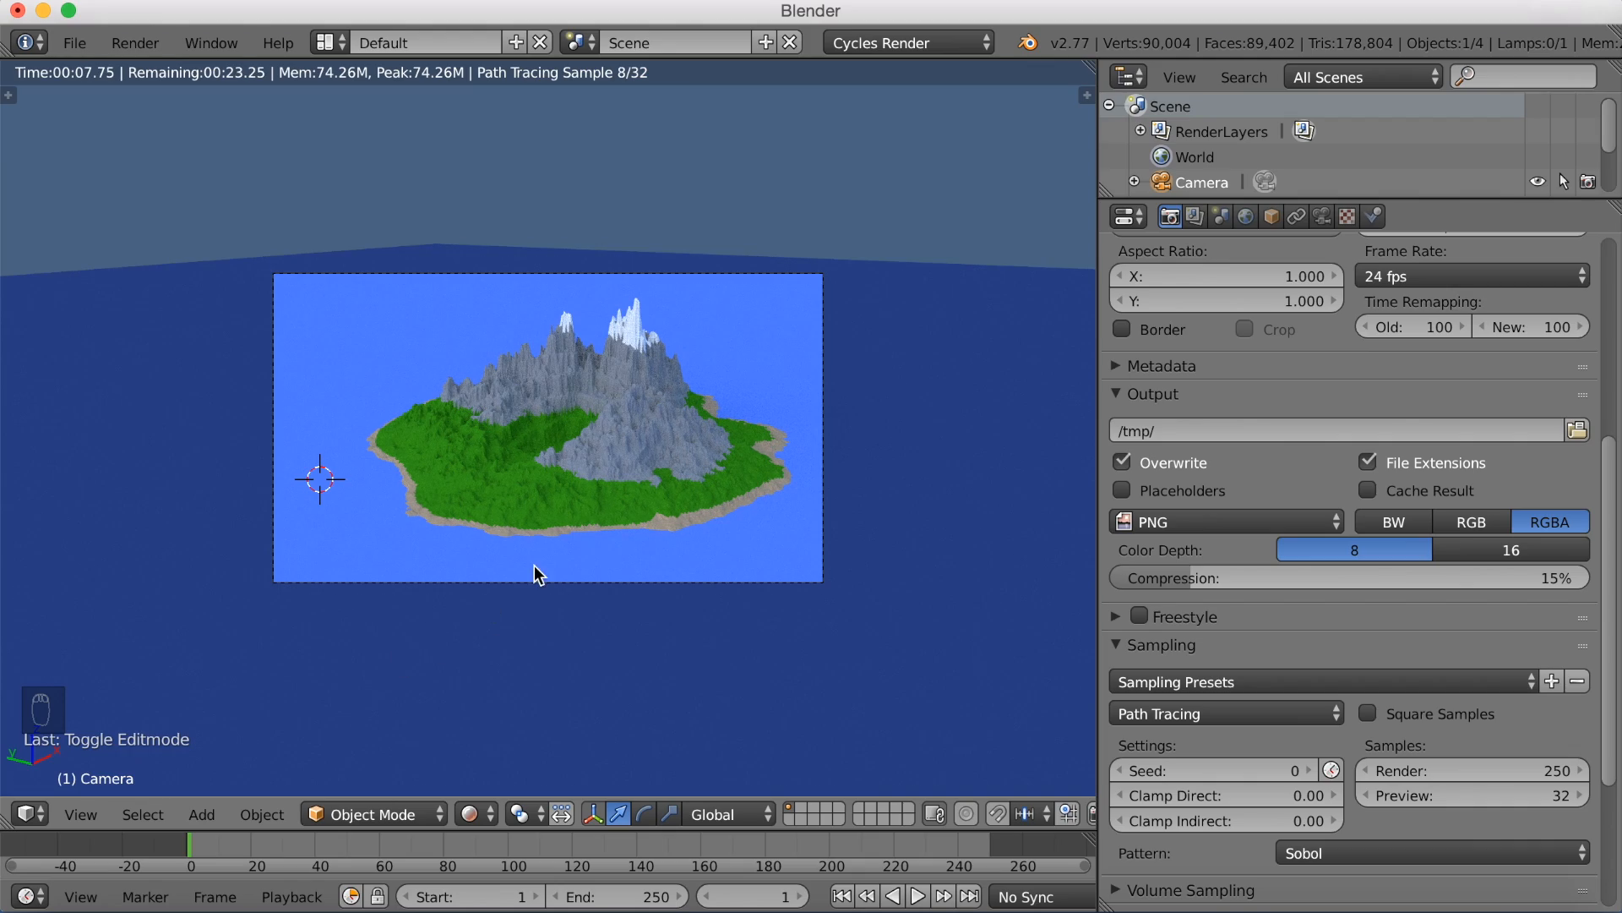
# Step: Switch from Rendered to Solid shading, select the landscape, and enter Edit Mode with its material slots displayed
pyautogui.scroll(4, 534, 565)
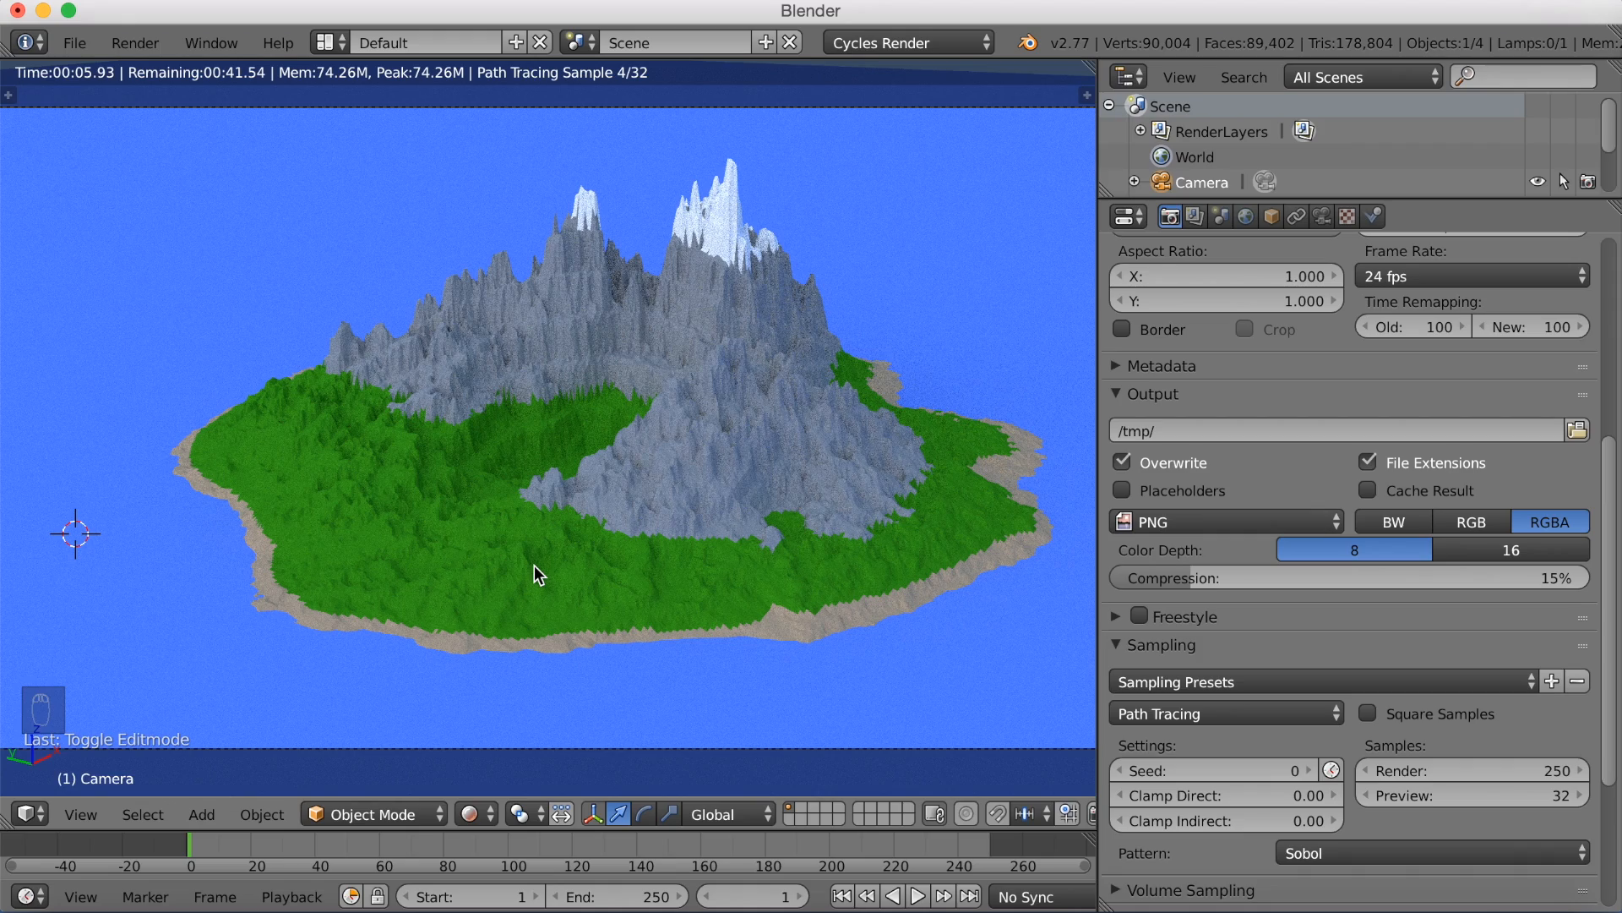
pyautogui.scroll(-2, 534, 565)
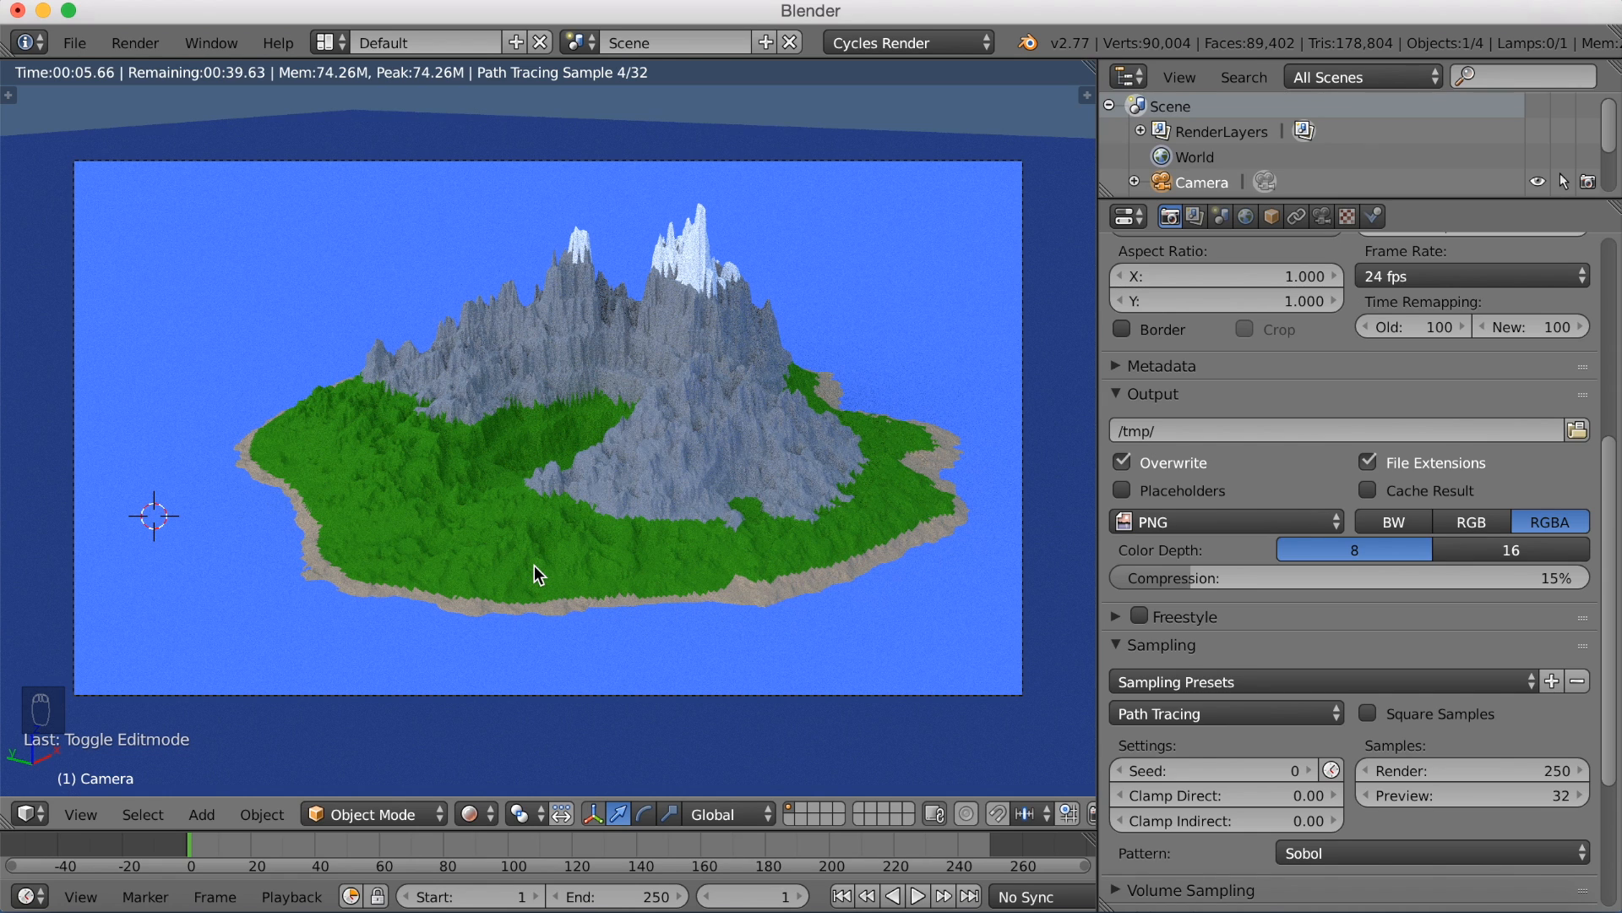
pyautogui.hotkey('shift', 'z')
pyautogui.moveTo(561, 580); pyautogui.dragTo(542, 583, button='middle')
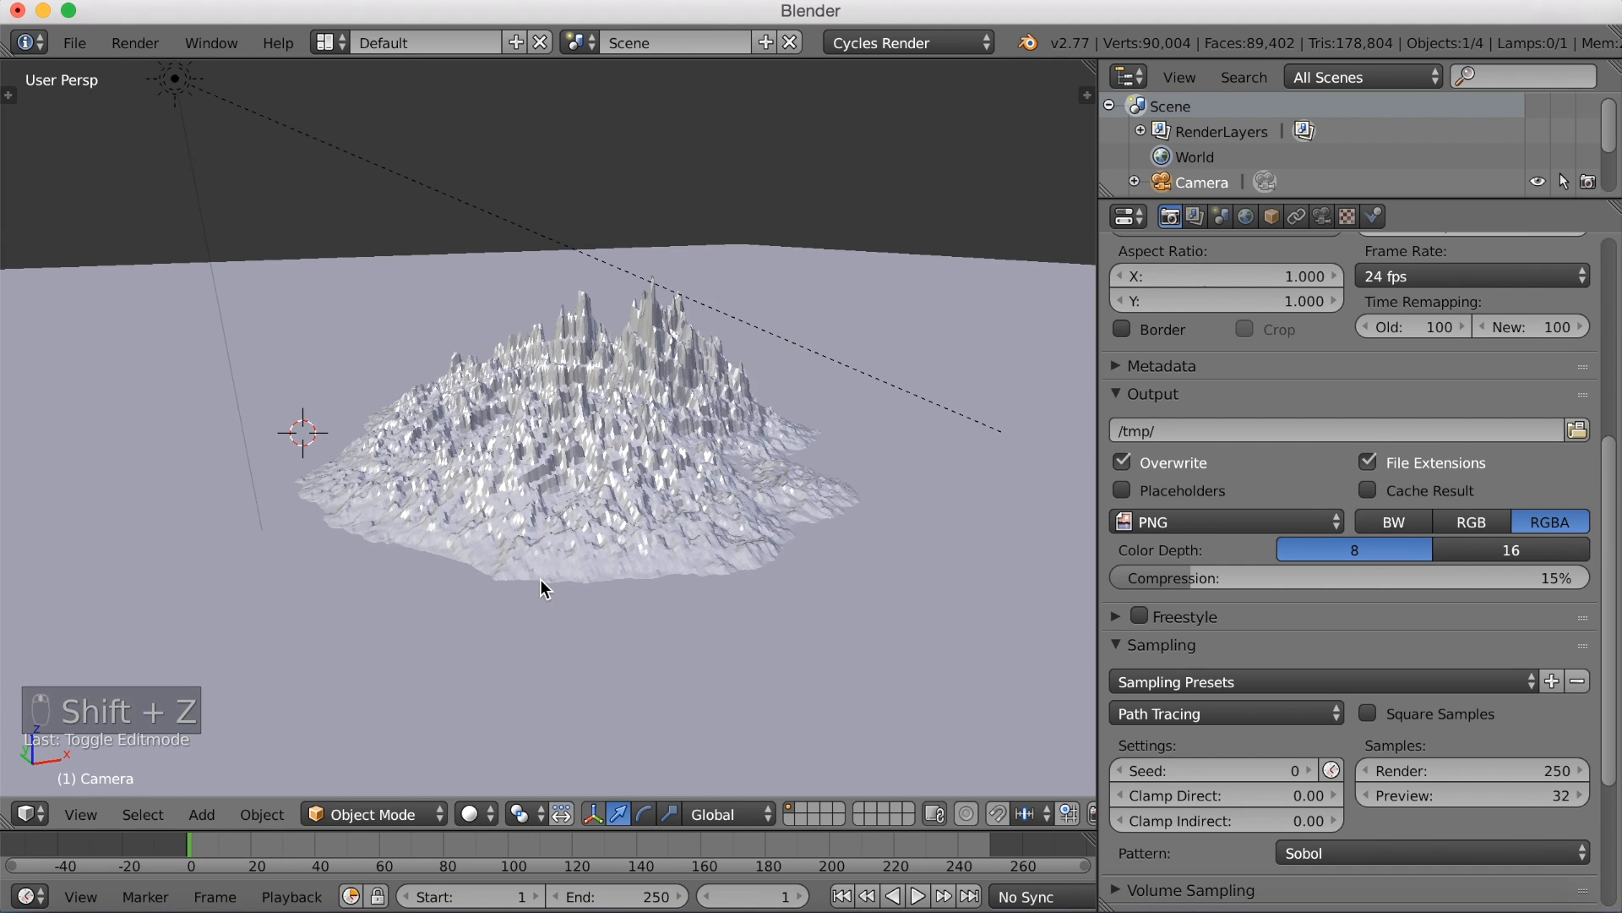
pyautogui.scroll(3, 540, 580)
pyautogui.rightClick(618, 658)
pyautogui.scroll(-5, 619, 650)
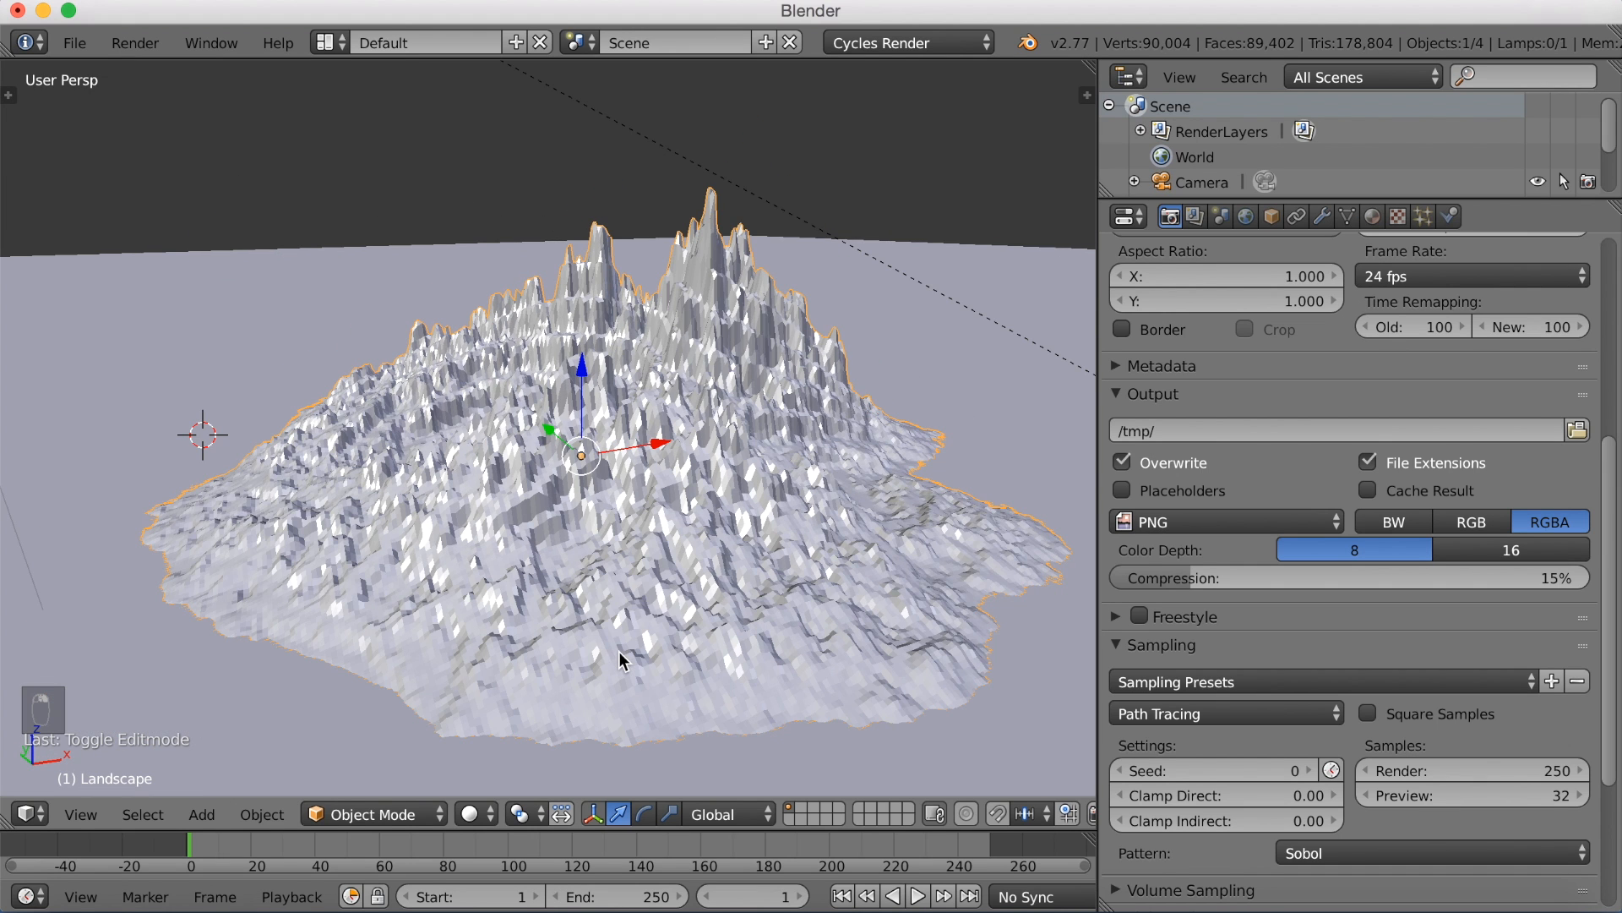
pyautogui.scroll(2, 620, 656)
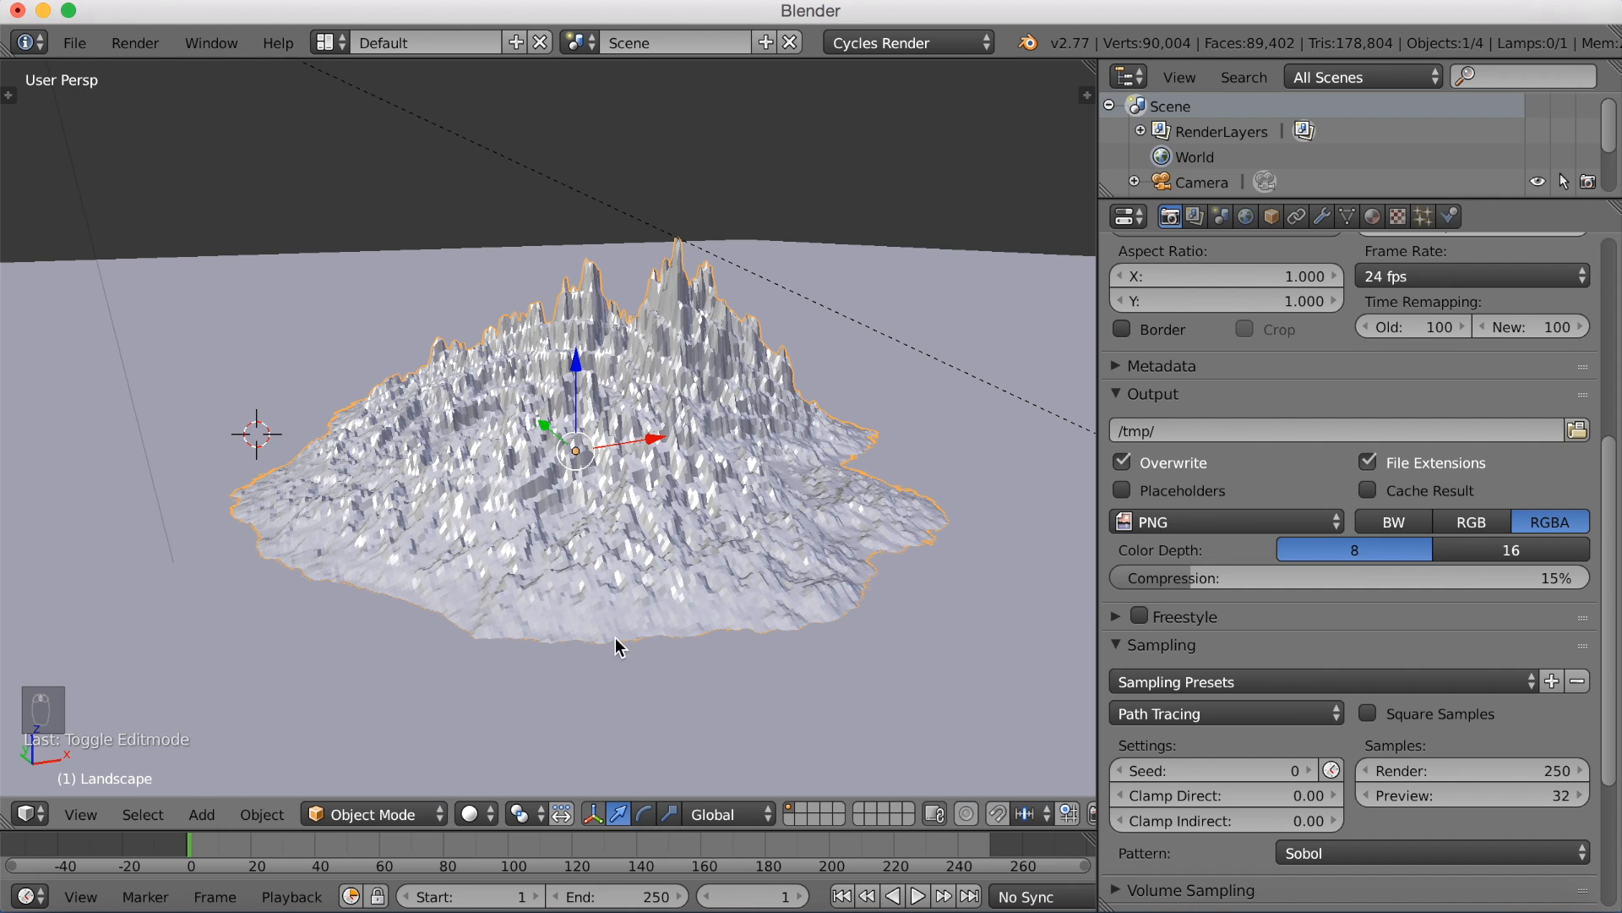
pyautogui.scroll(5, 603, 575)
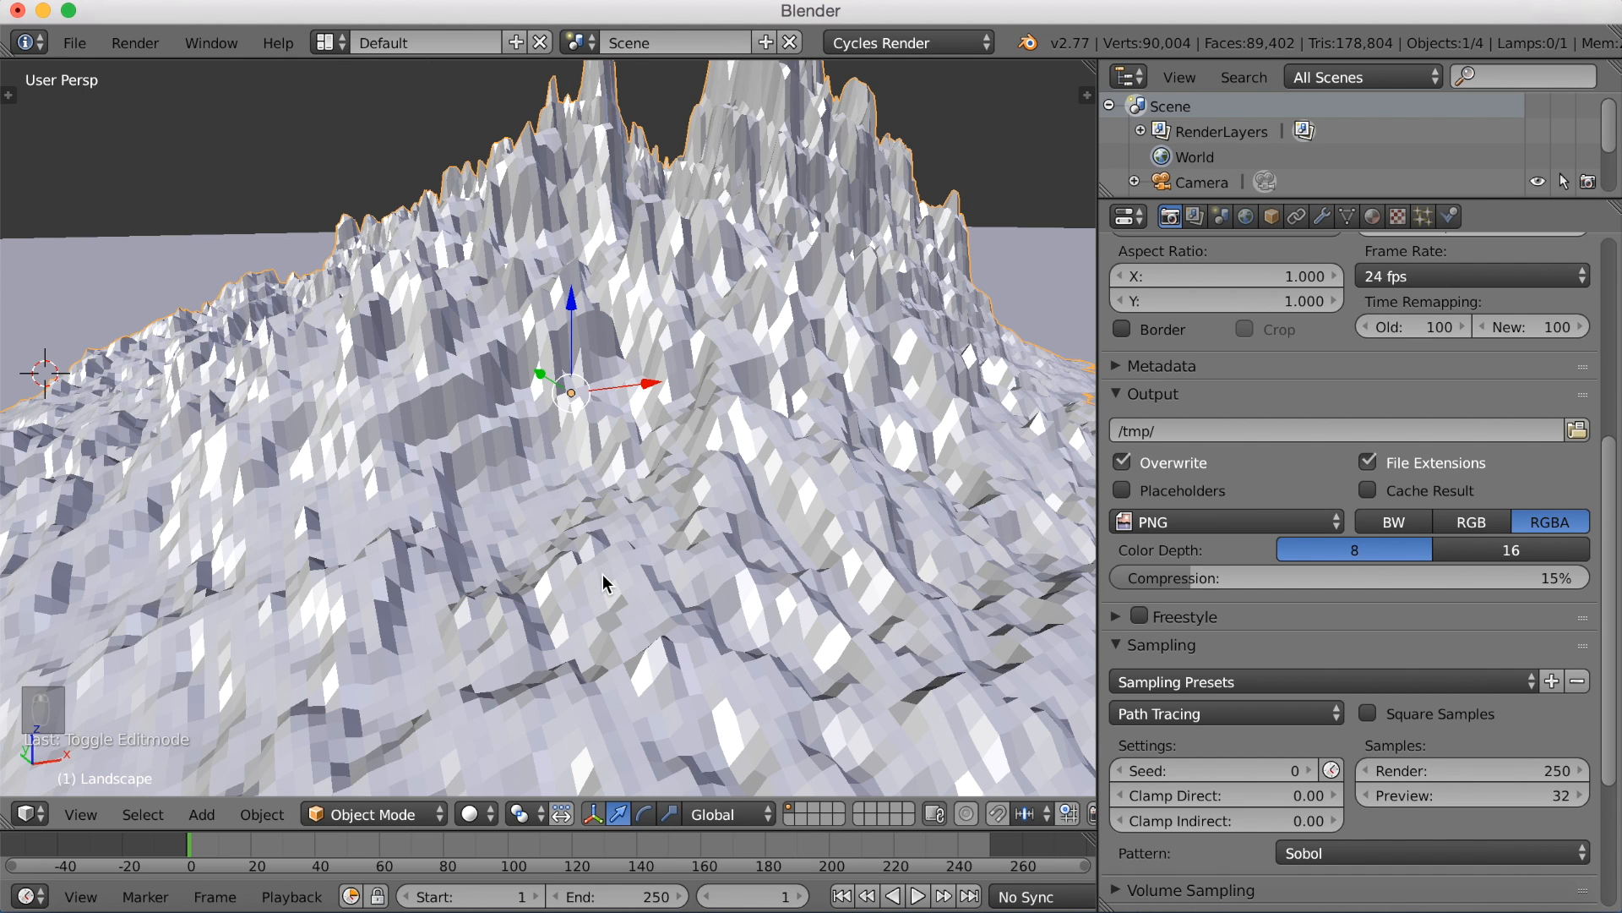
pyautogui.scroll(-5, 603, 589)
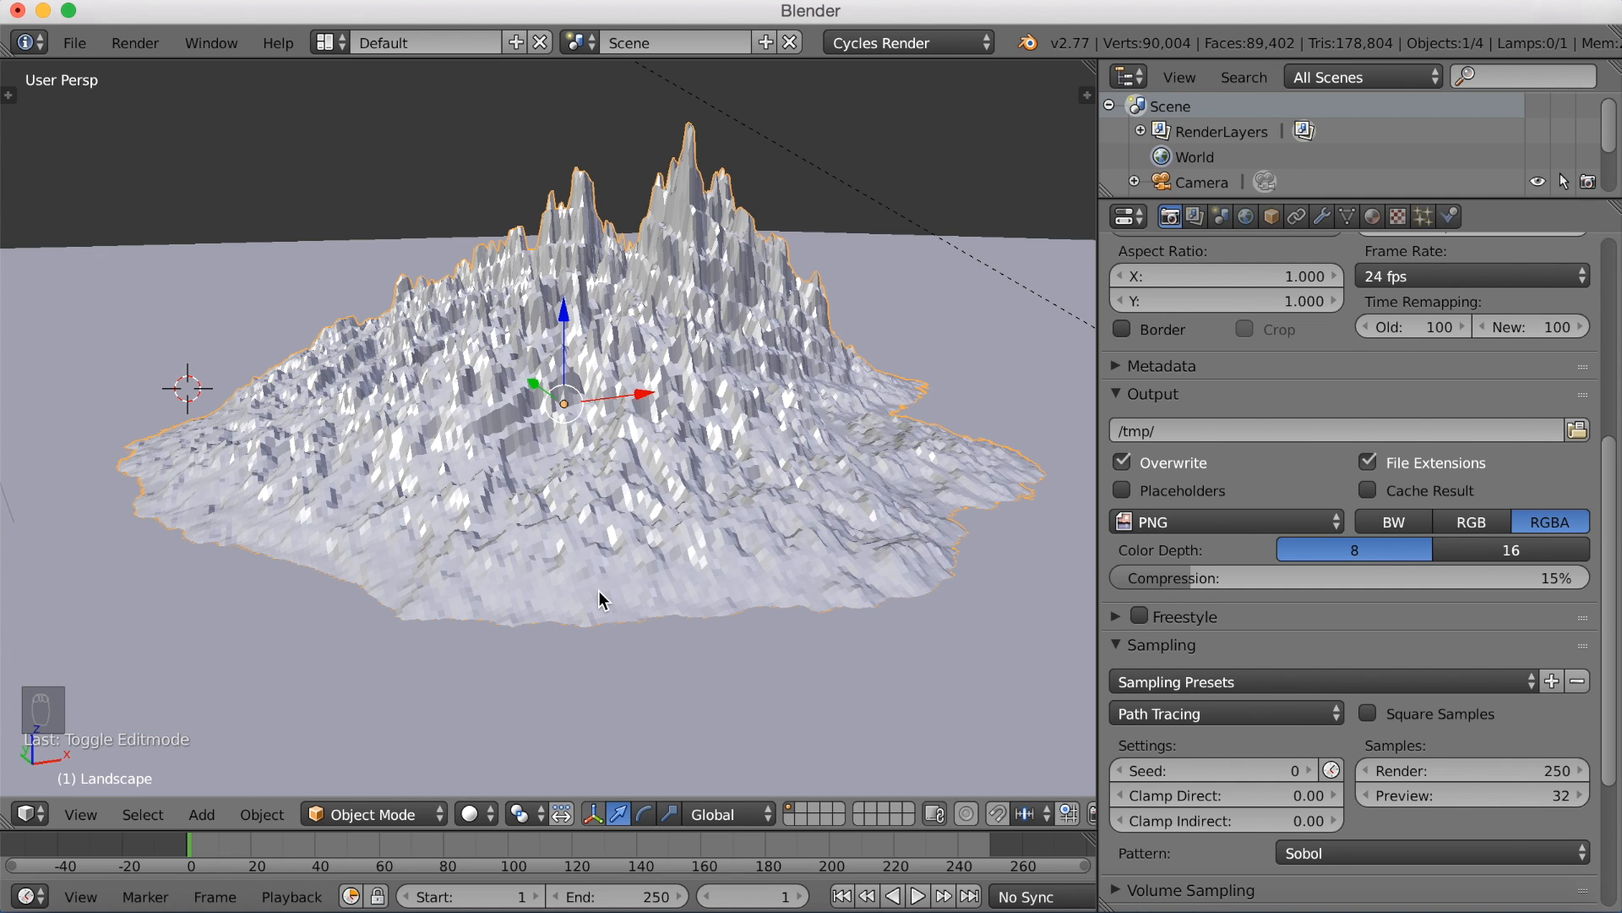
pyautogui.press('Tab')
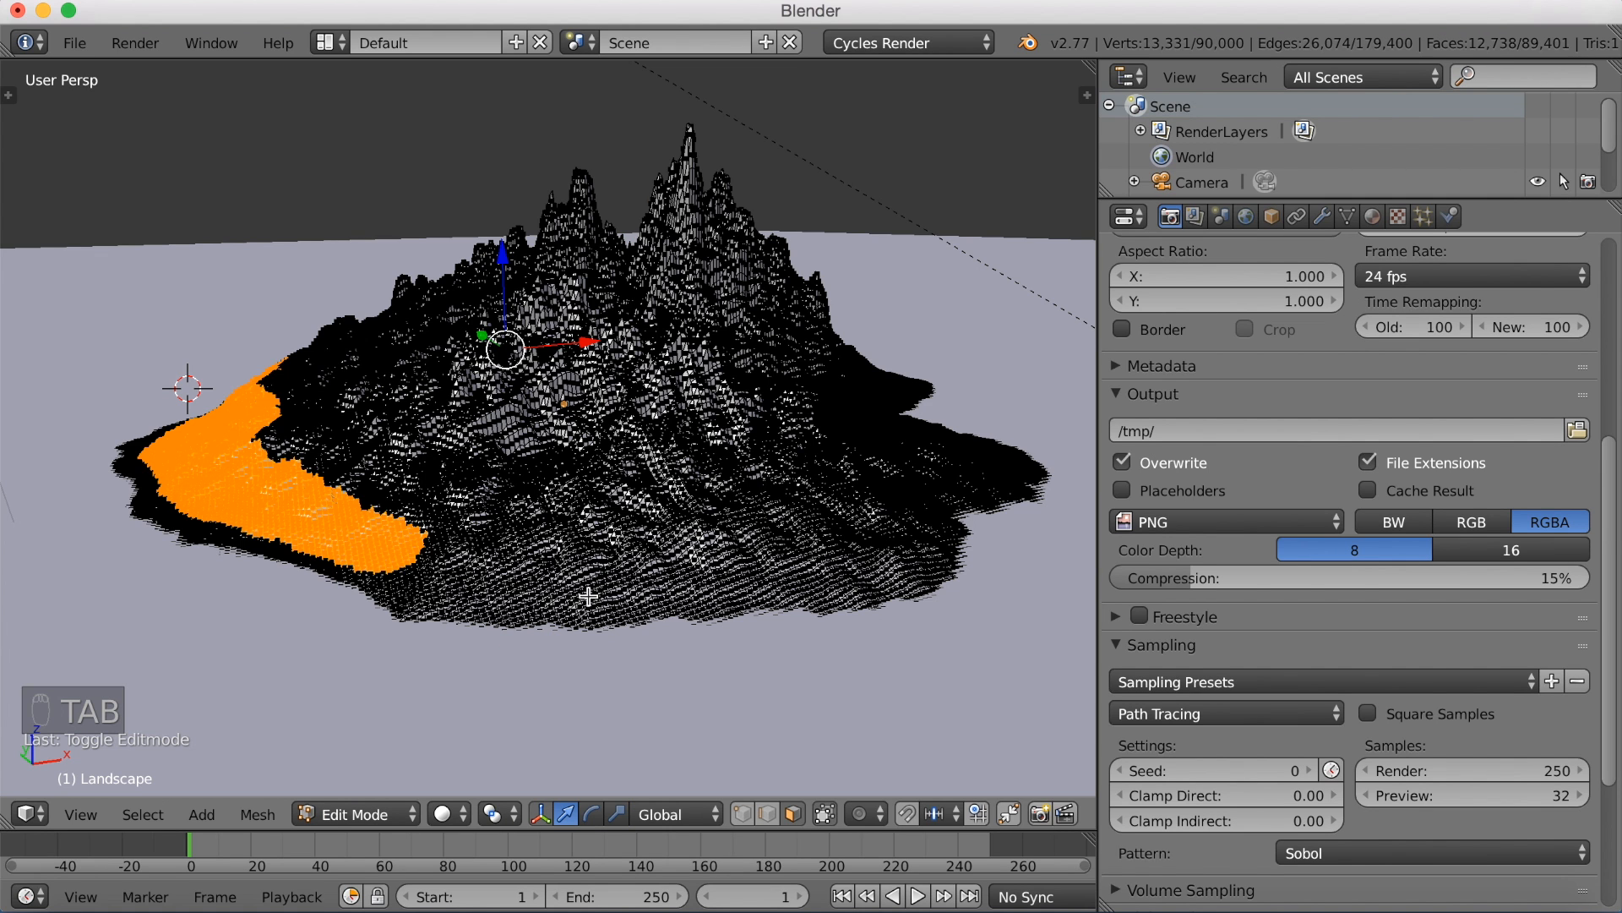
pyautogui.click(1372, 216)
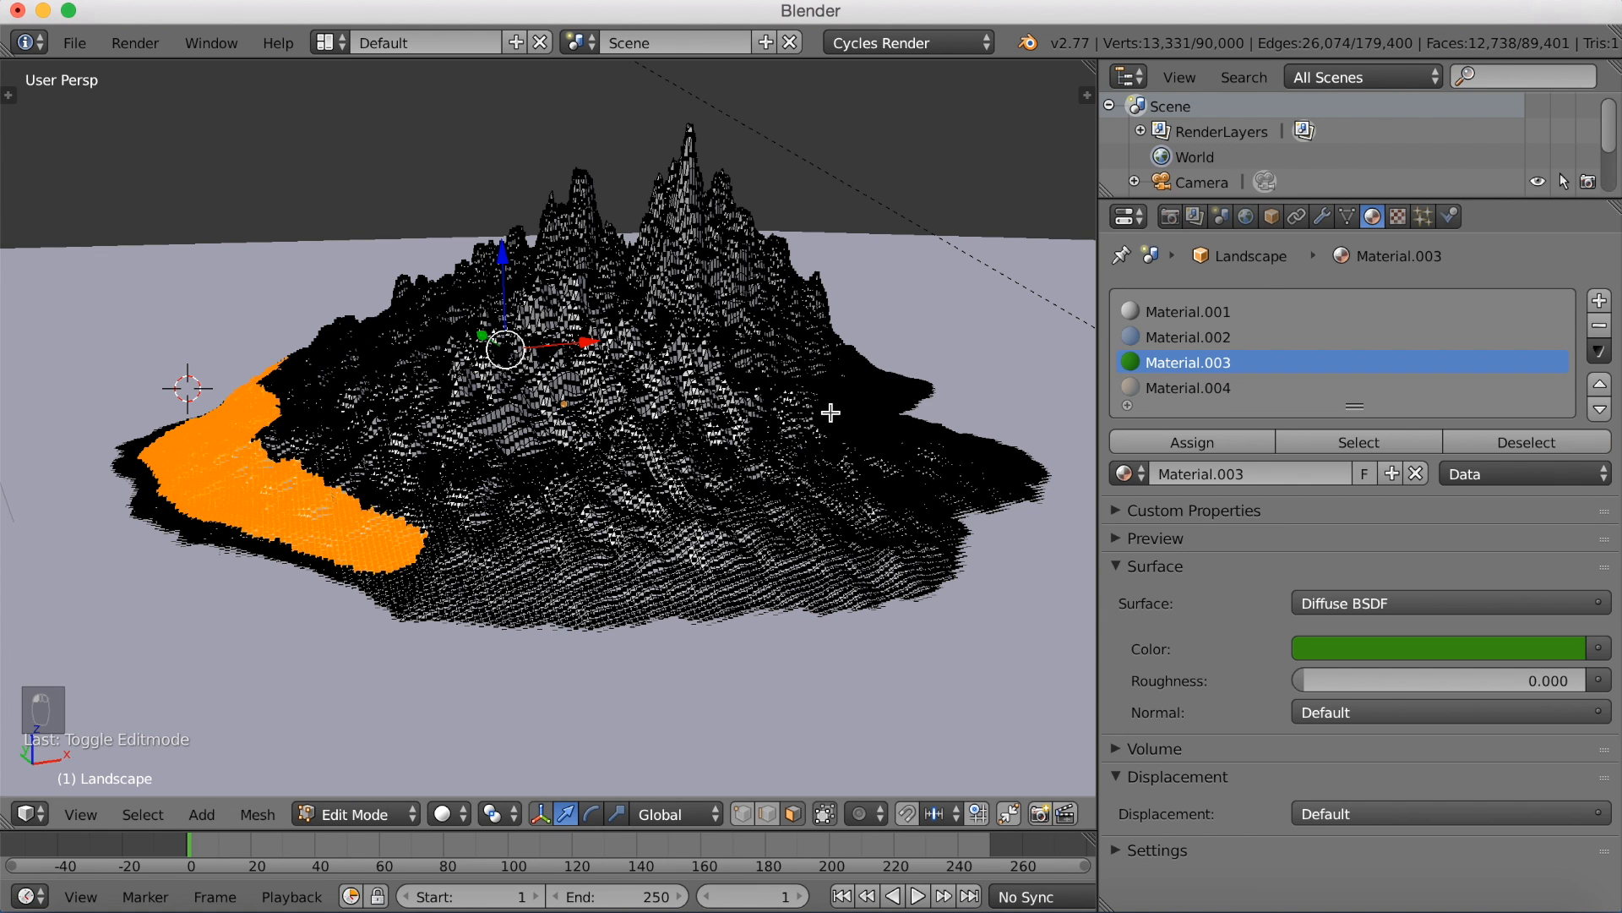
# Step: Add the wide beach area along the island's front shore to the selection with Circle Select and assign the green Material.003
pyautogui.scroll(1, 753, 513)
pyautogui.scroll(-1, 753, 513)
pyautogui.scroll(1, 736, 520)
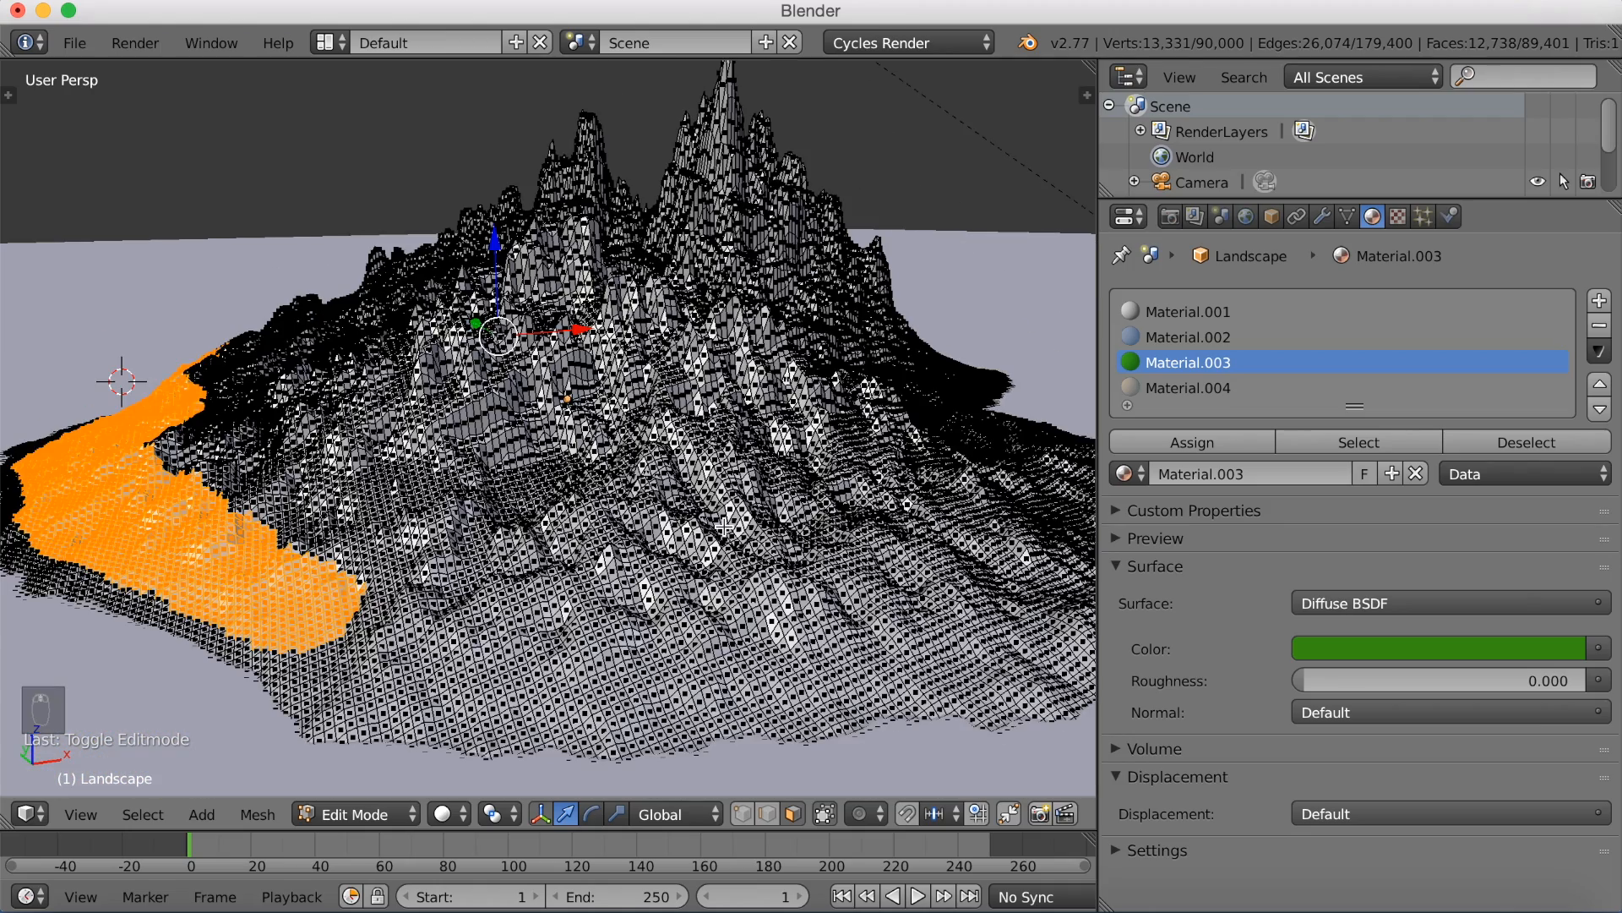
pyautogui.hotkey('shift', 'z')
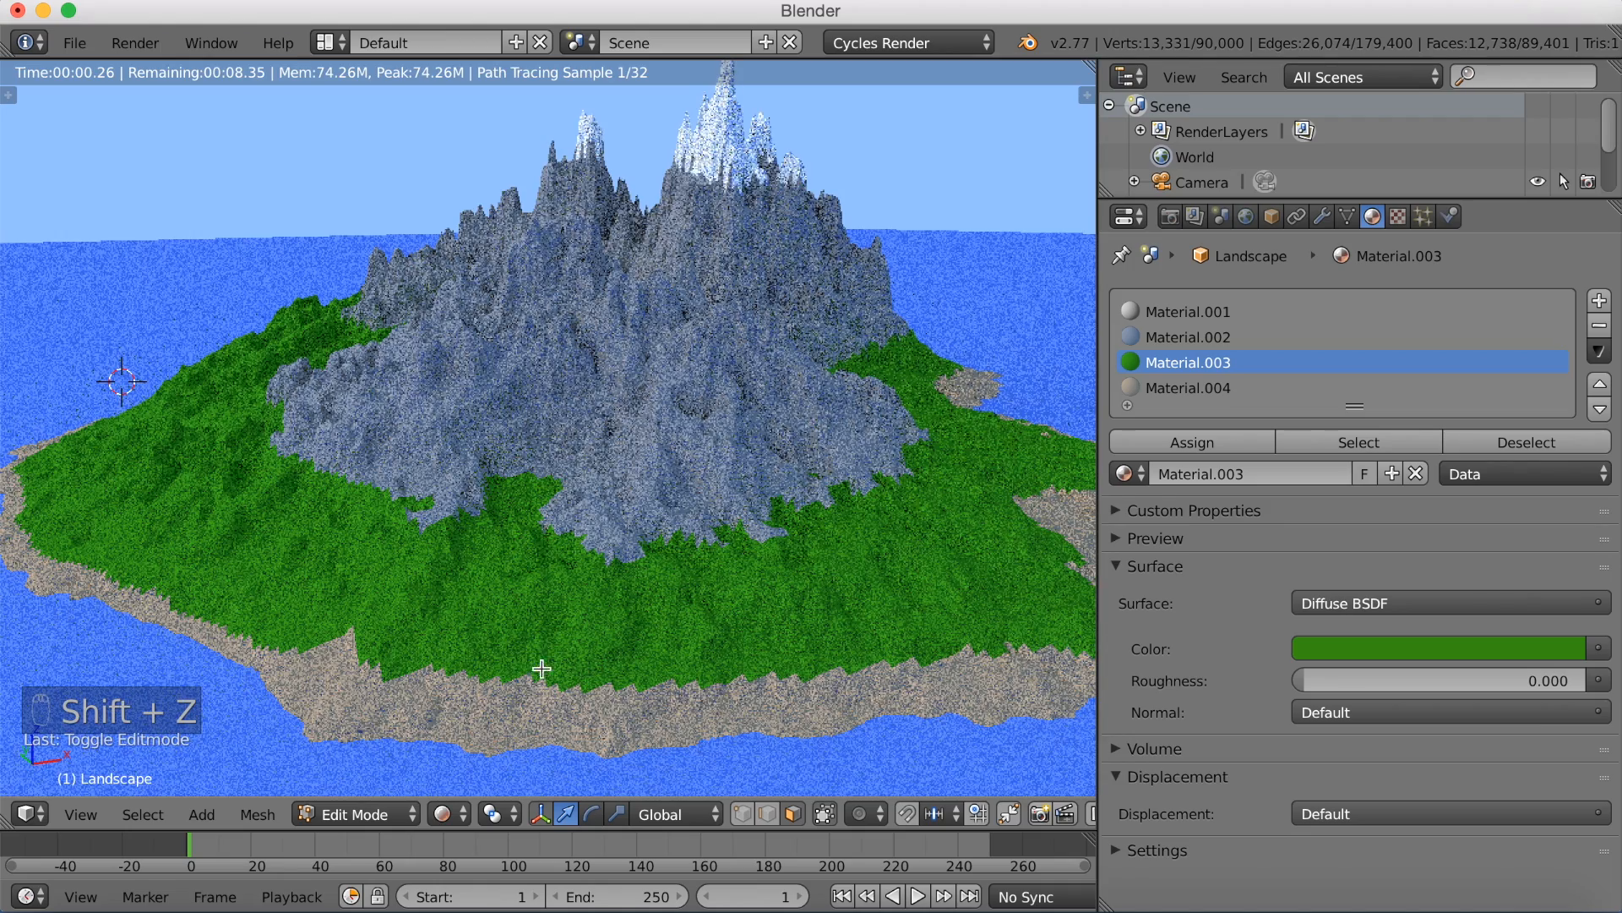
pyautogui.moveTo(393, 651); pyautogui.dragTo(570, 627, button='middle')
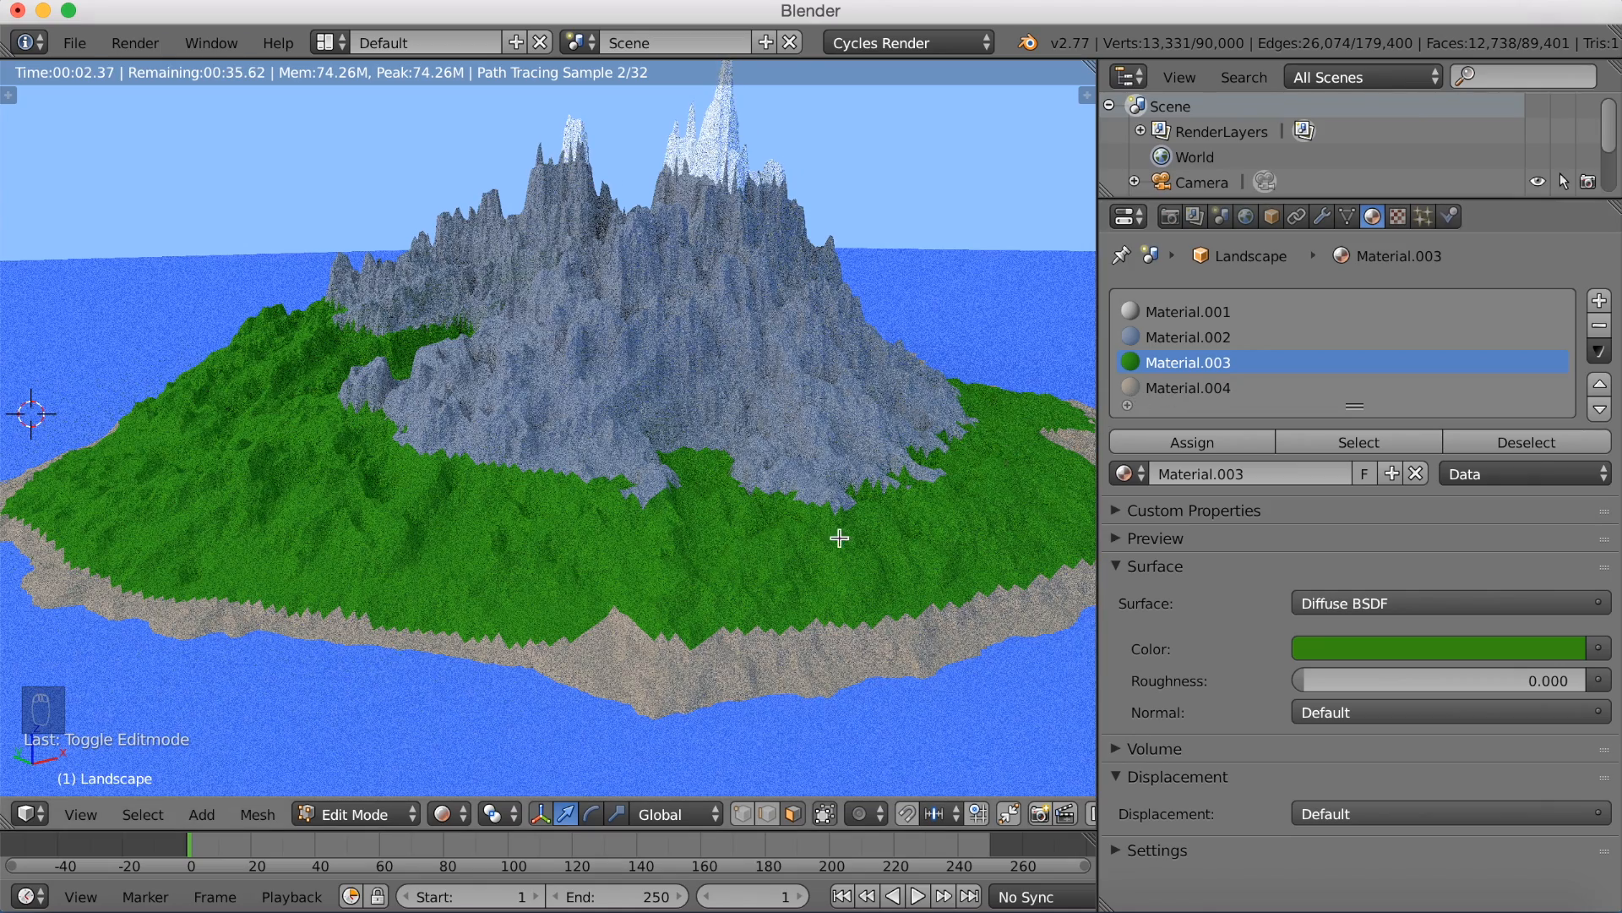
pyautogui.hotkey('shift', 'z')
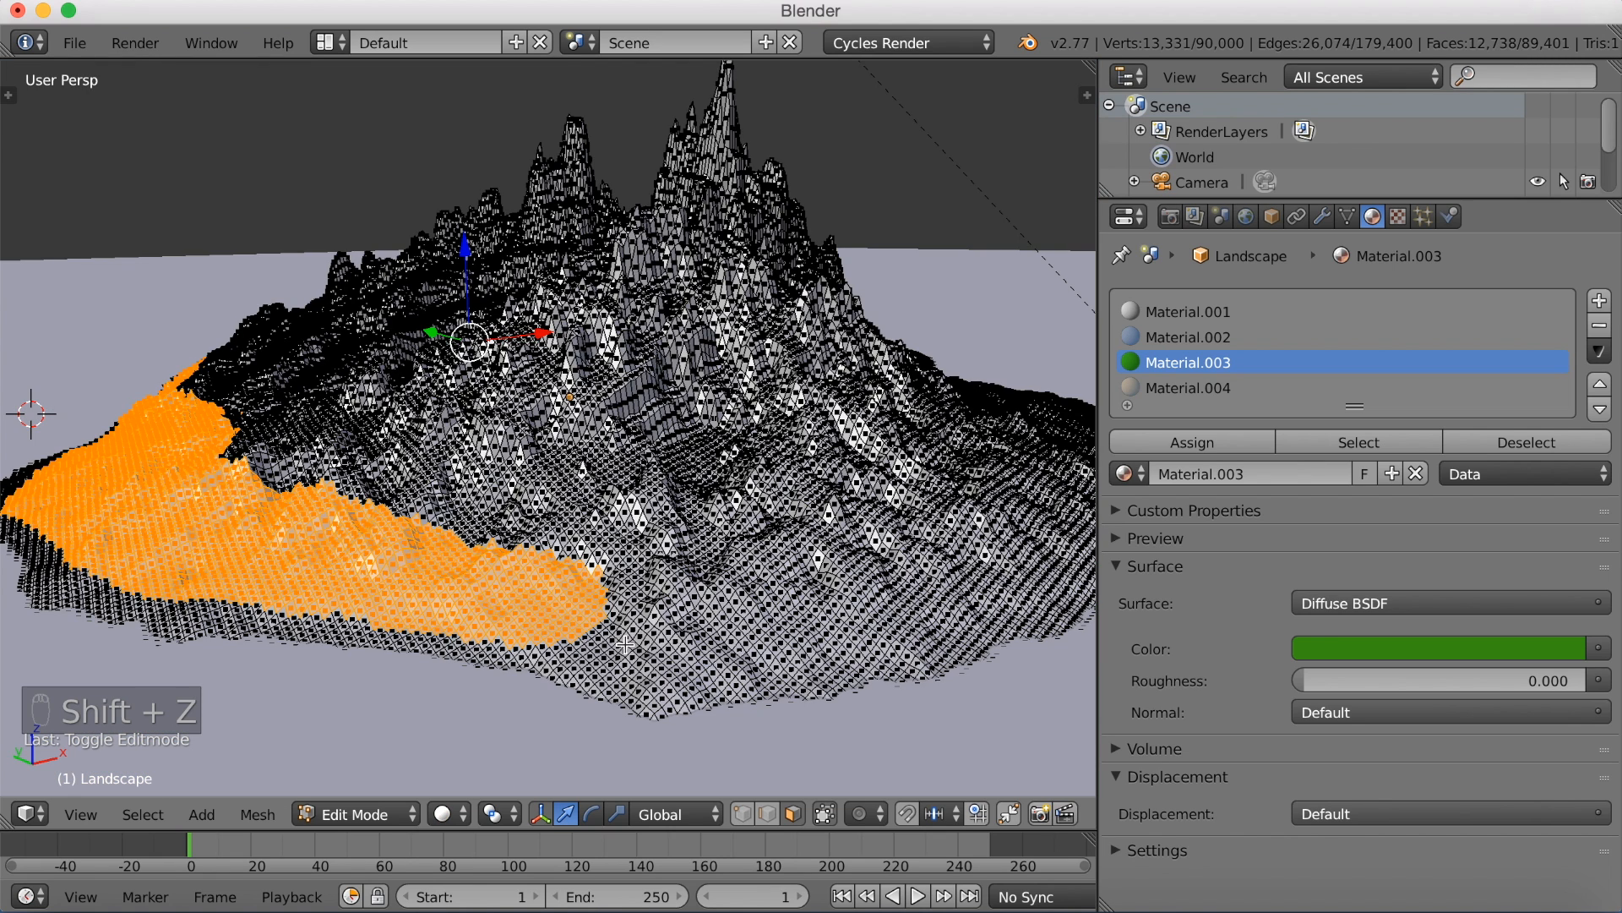
pyautogui.press('c')
pyautogui.moveTo(596, 621)
pyautogui.mouseDown()
pyautogui.moveTo(583, 601)
pyautogui.moveTo(647, 621)
pyautogui.moveTo(911, 596)
pyautogui.mouseUp()
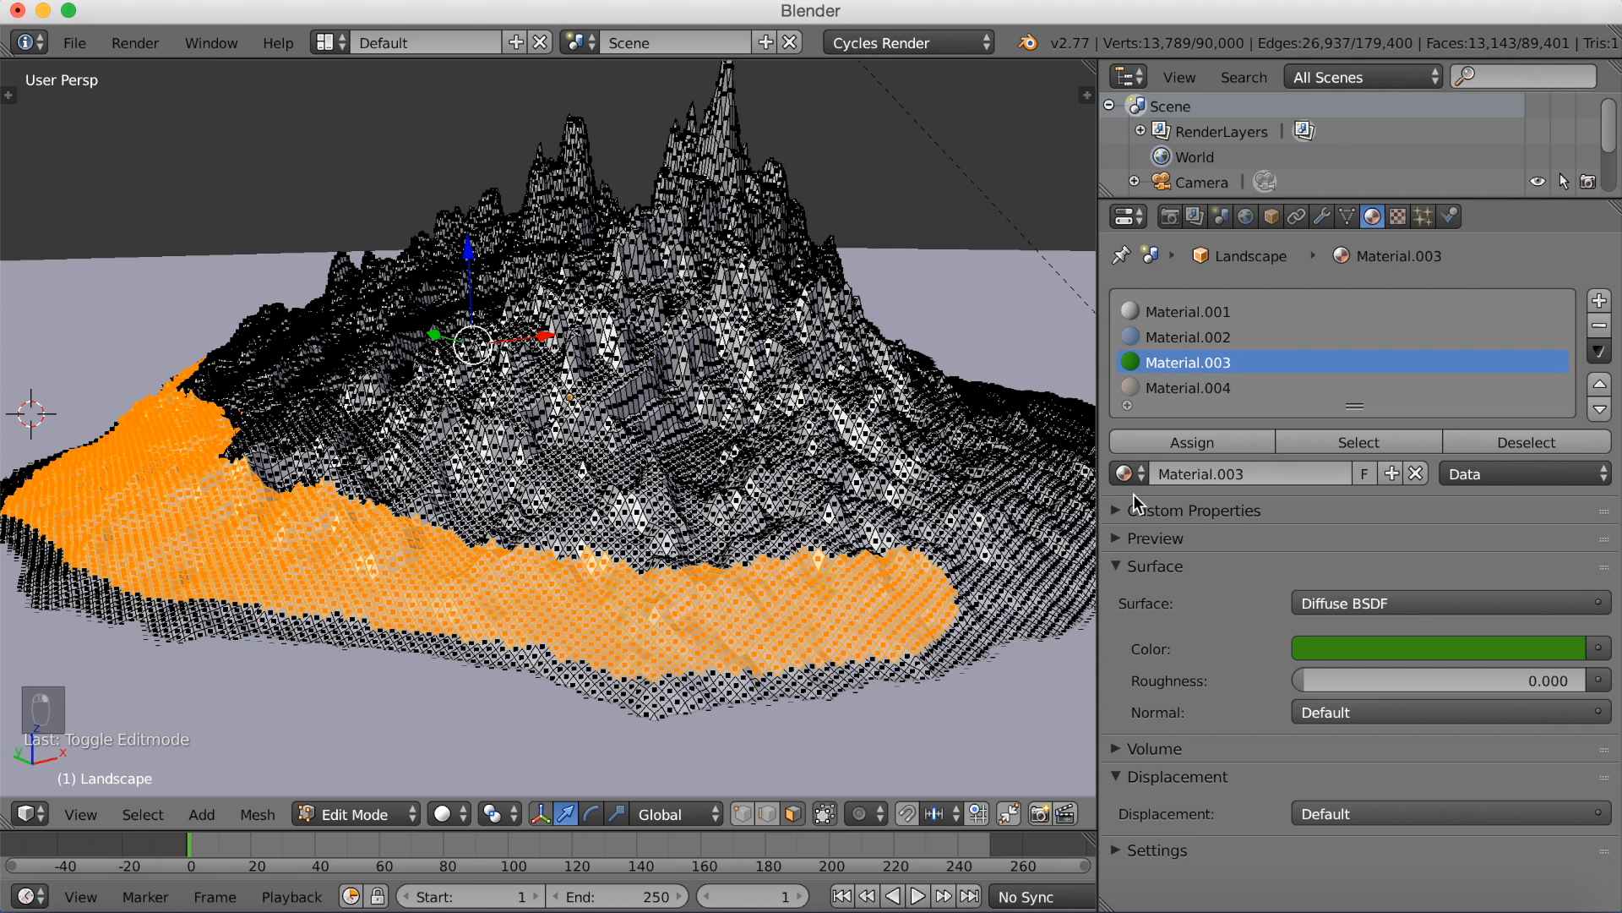
pyautogui.click(1166, 443)
# Step: Inspect the narrowed beach in Rendered shading, finishing with the view through the camera
pyautogui.hotkey('shift', 'z')
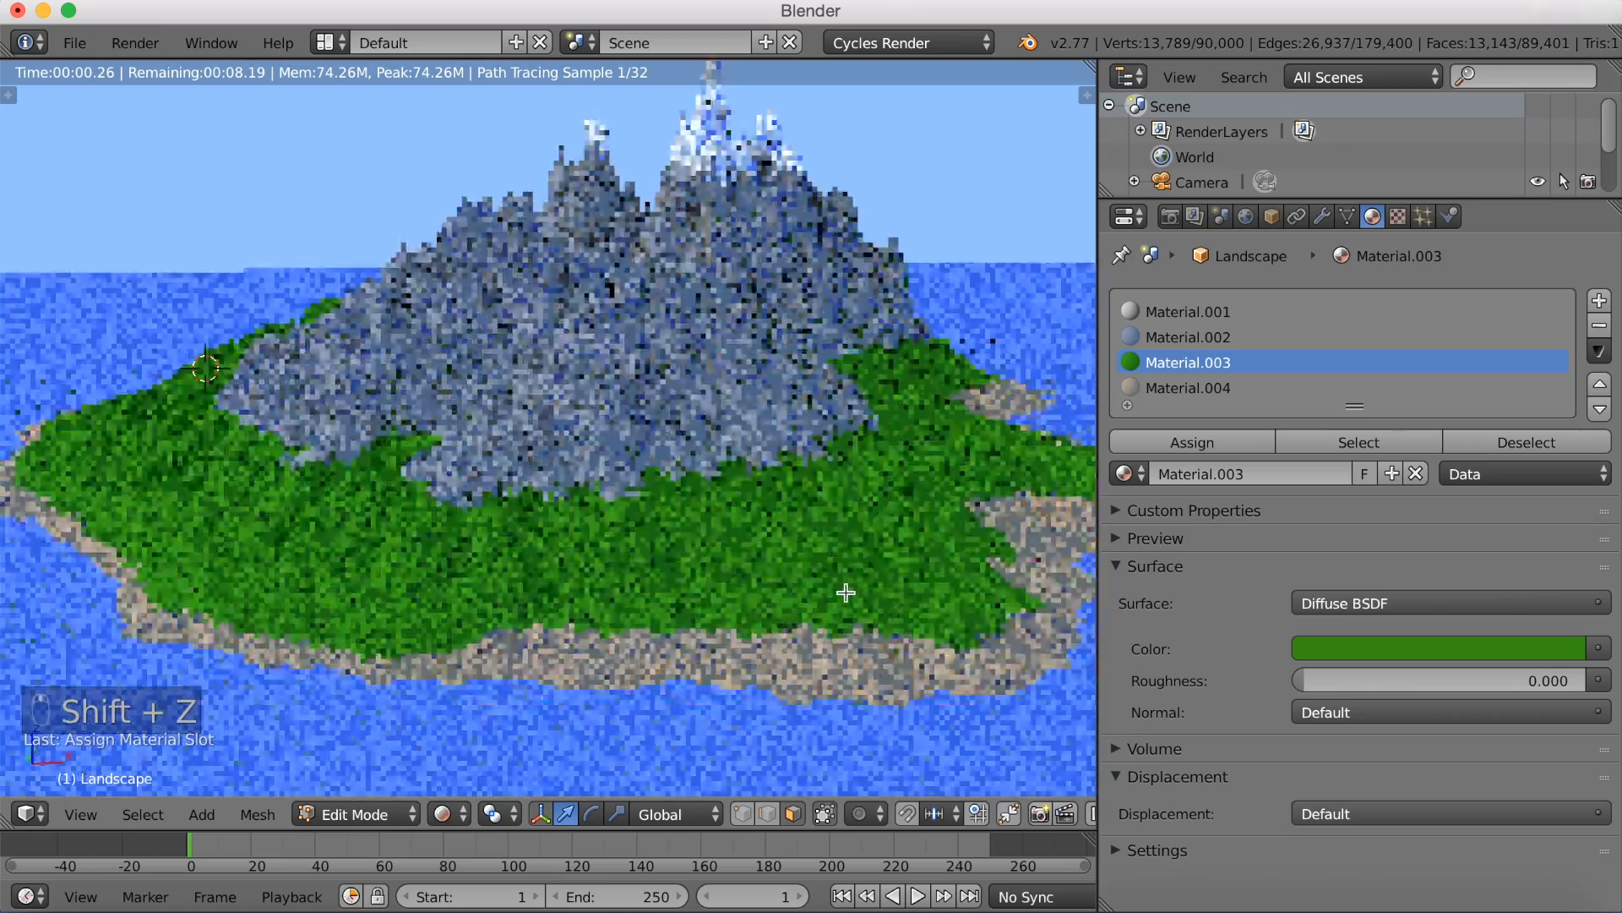
pyautogui.moveTo(846, 592); pyautogui.dragTo(826, 610, button='middle')
pyautogui.scroll(-5, 888, 600)
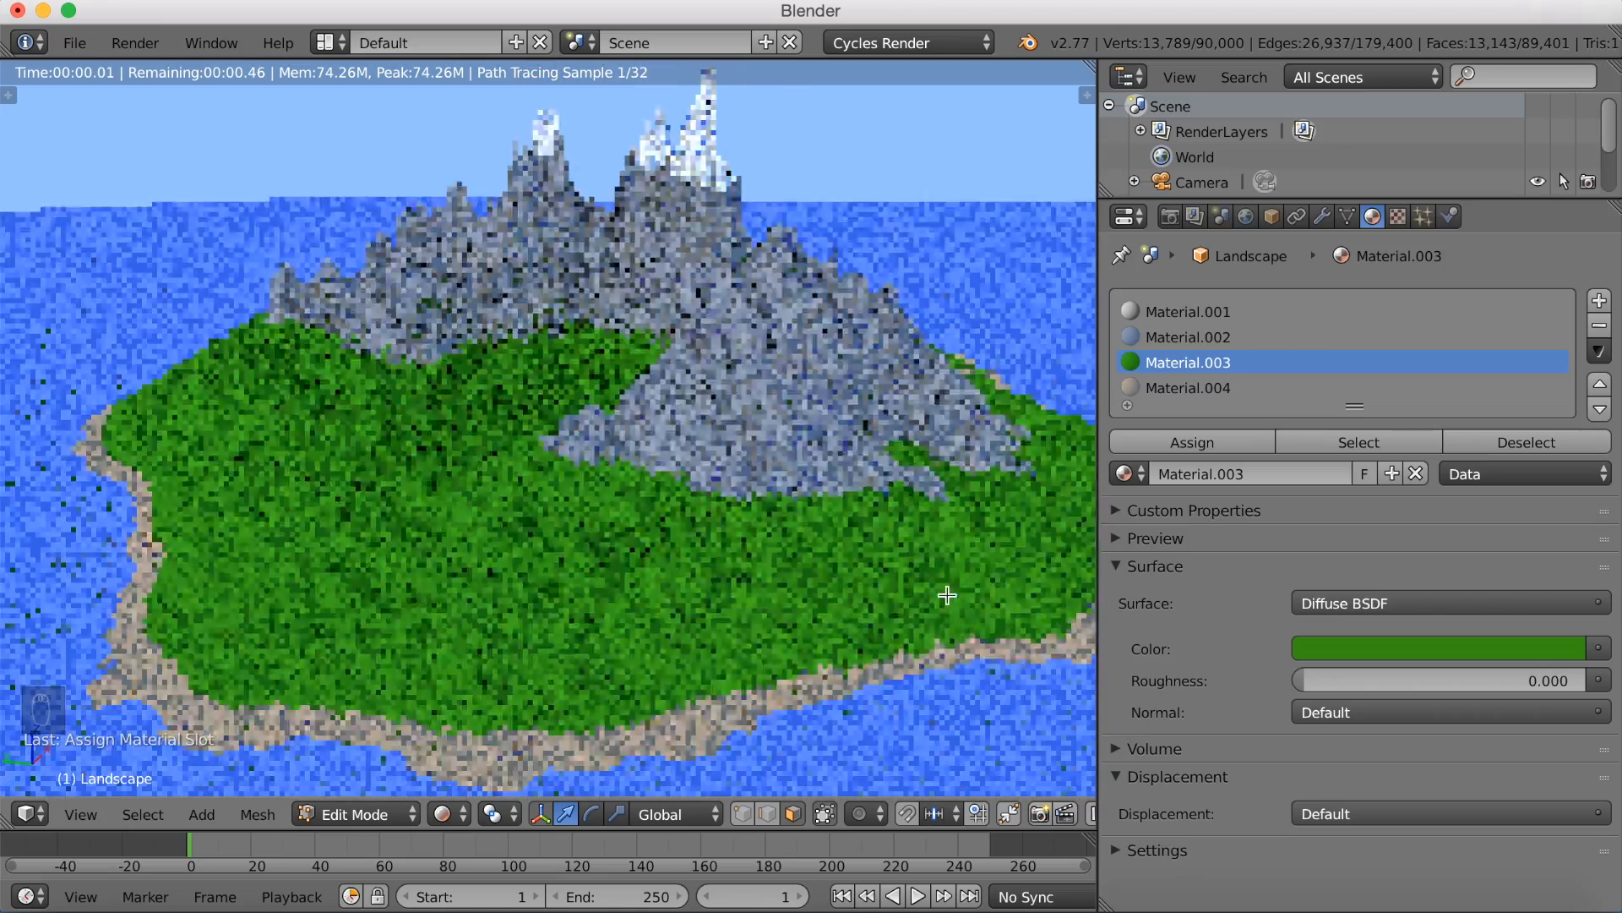
pyautogui.press('KP_0')
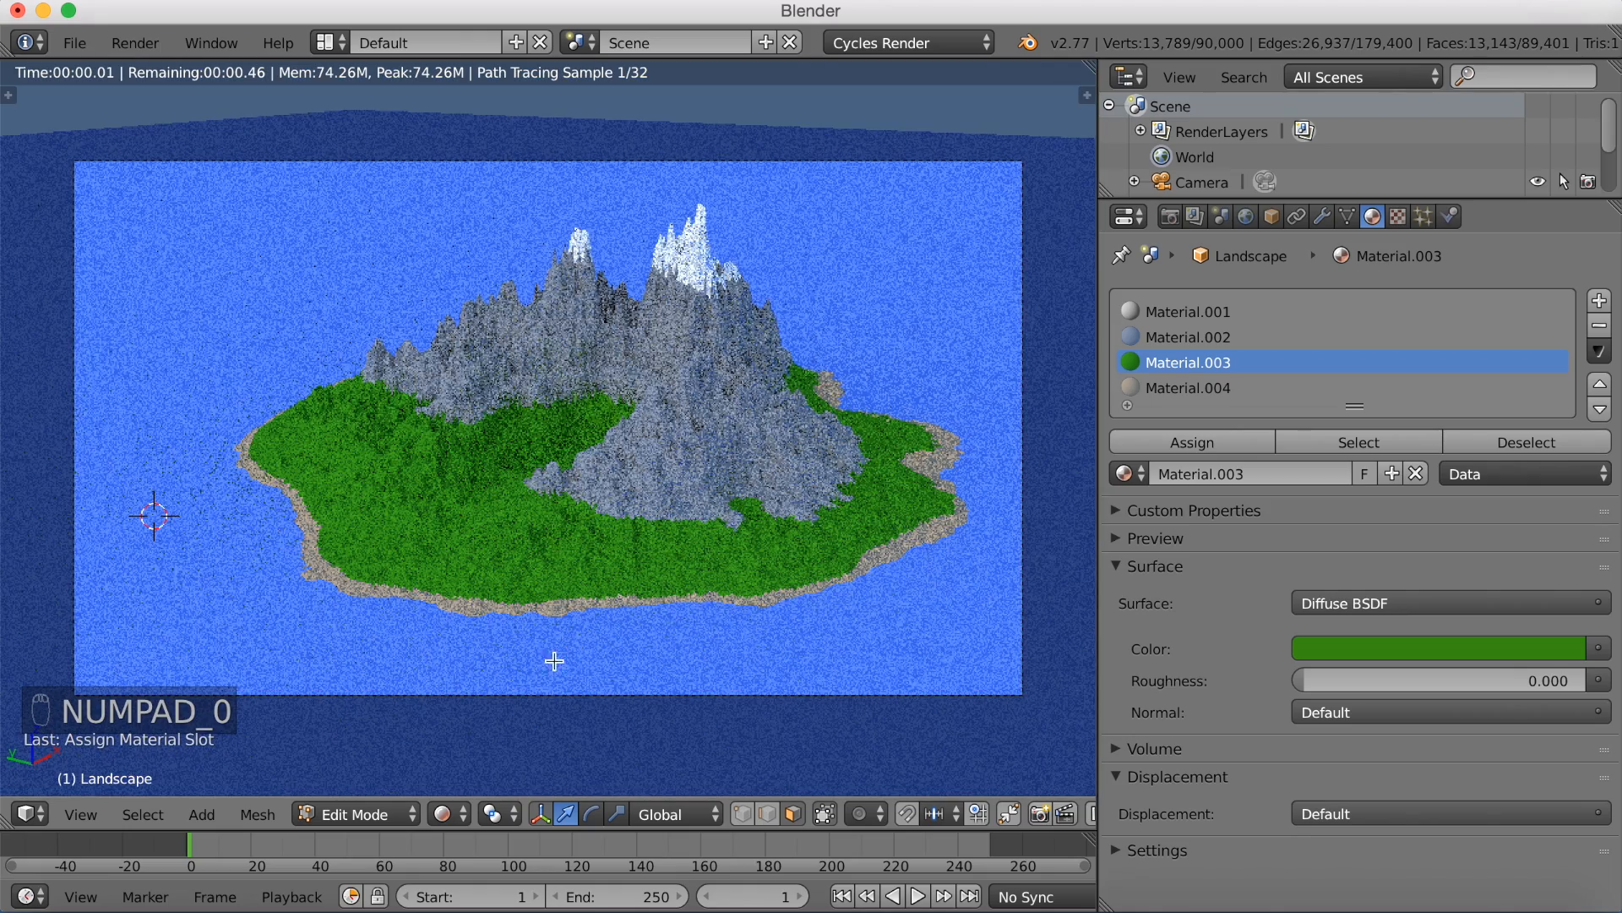
# Step: Return the landscape to Object Mode and set the viewport shading to Solid
pyautogui.click(387, 814)
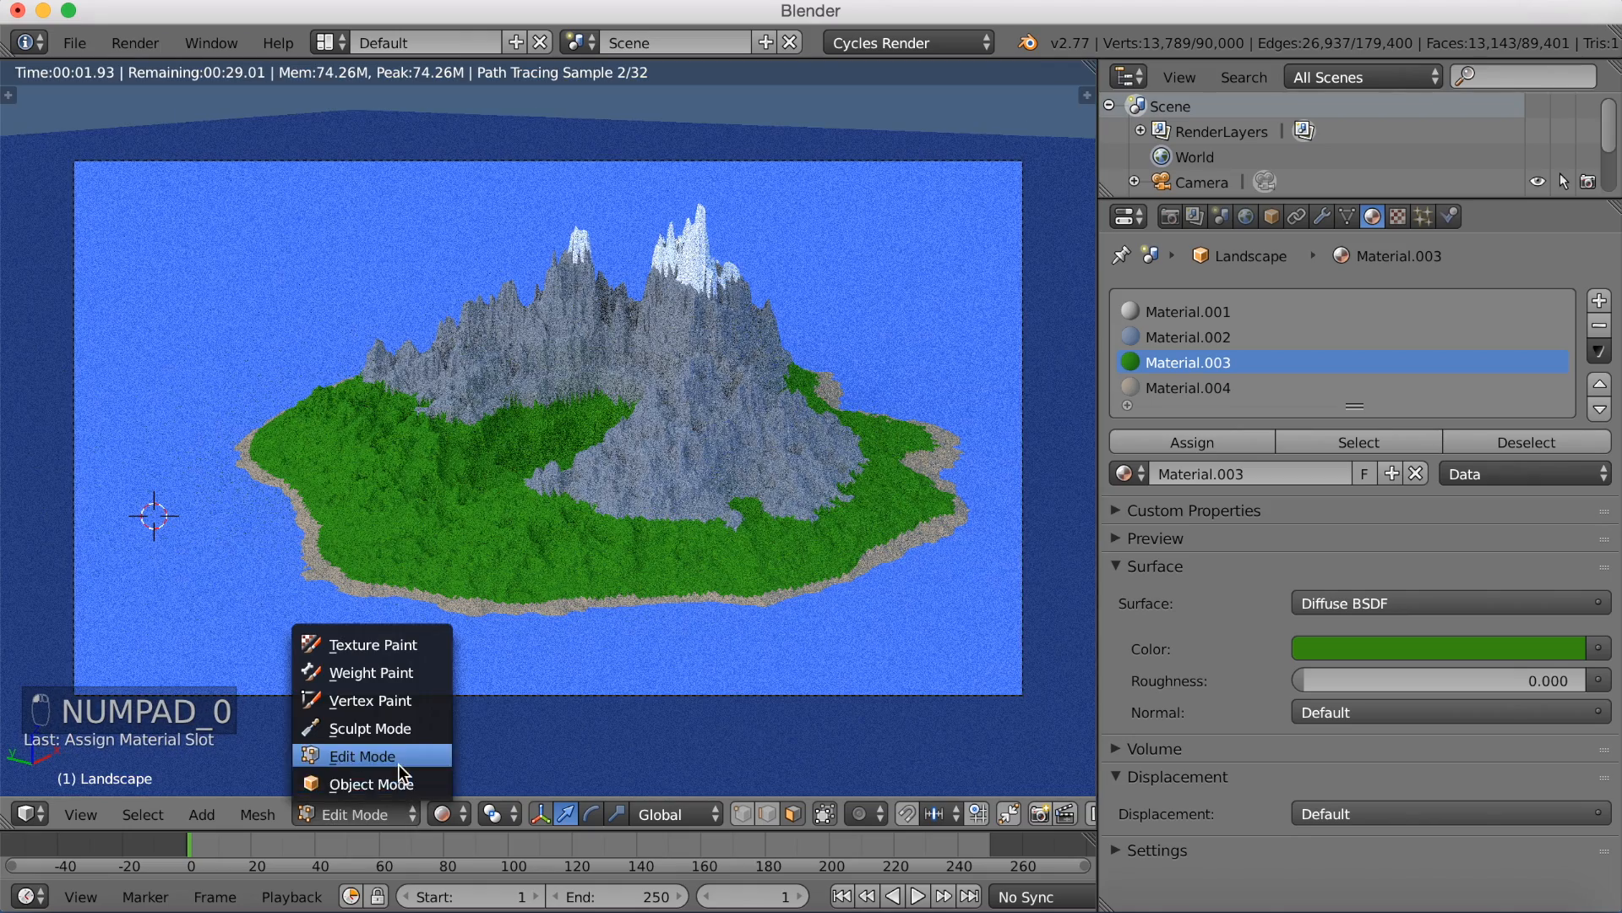
pyautogui.click(414, 788)
pyautogui.click(490, 812)
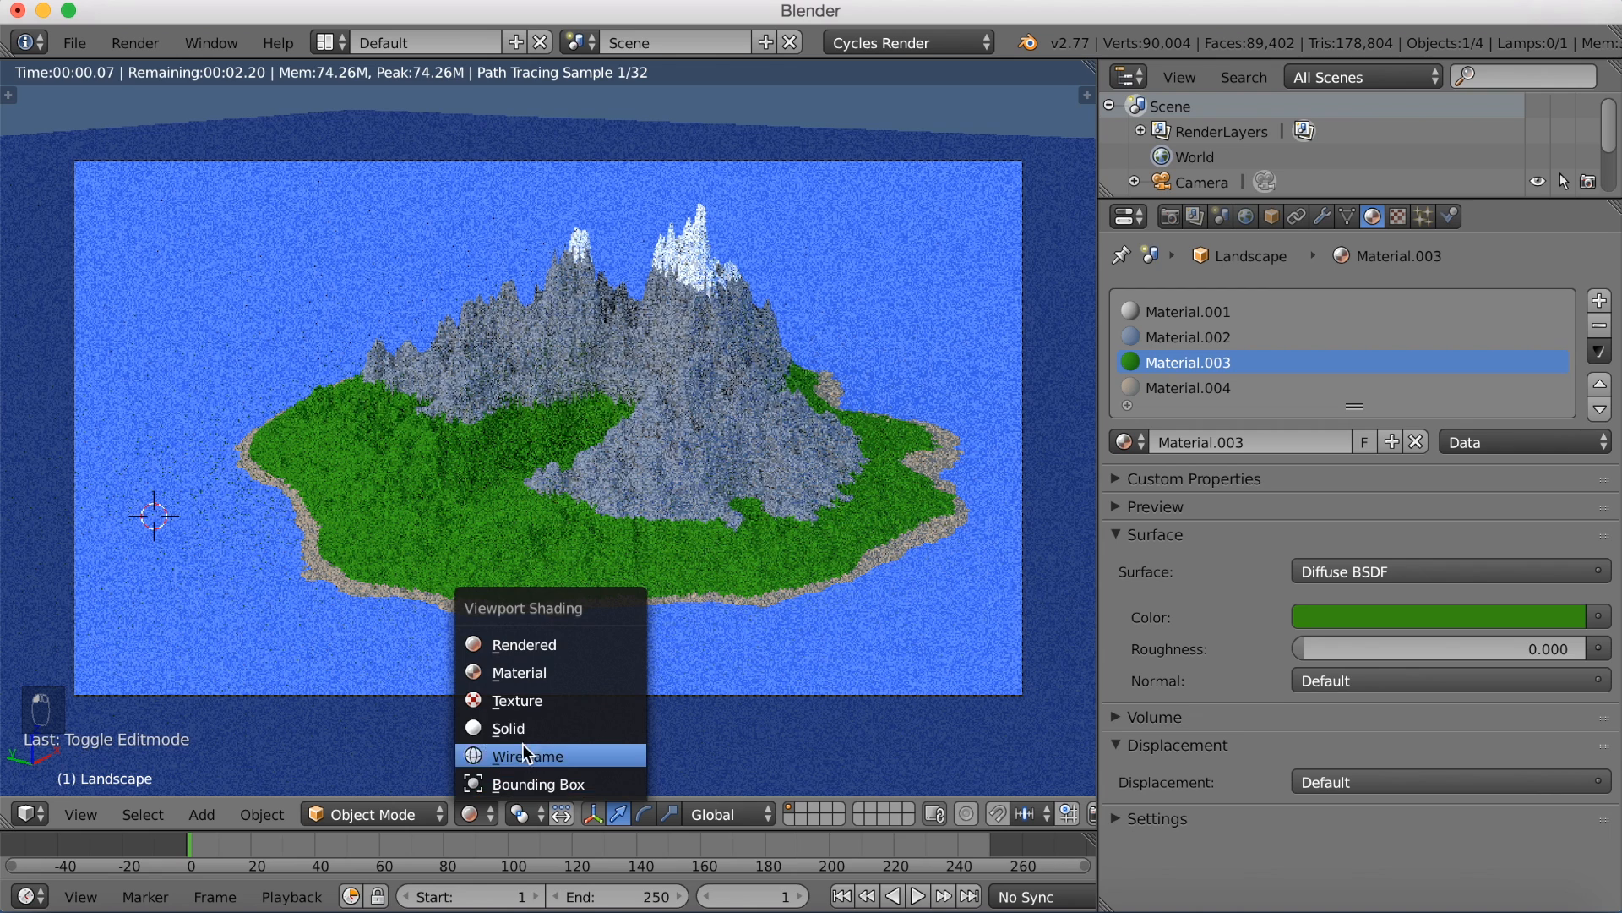
pyautogui.click(525, 730)
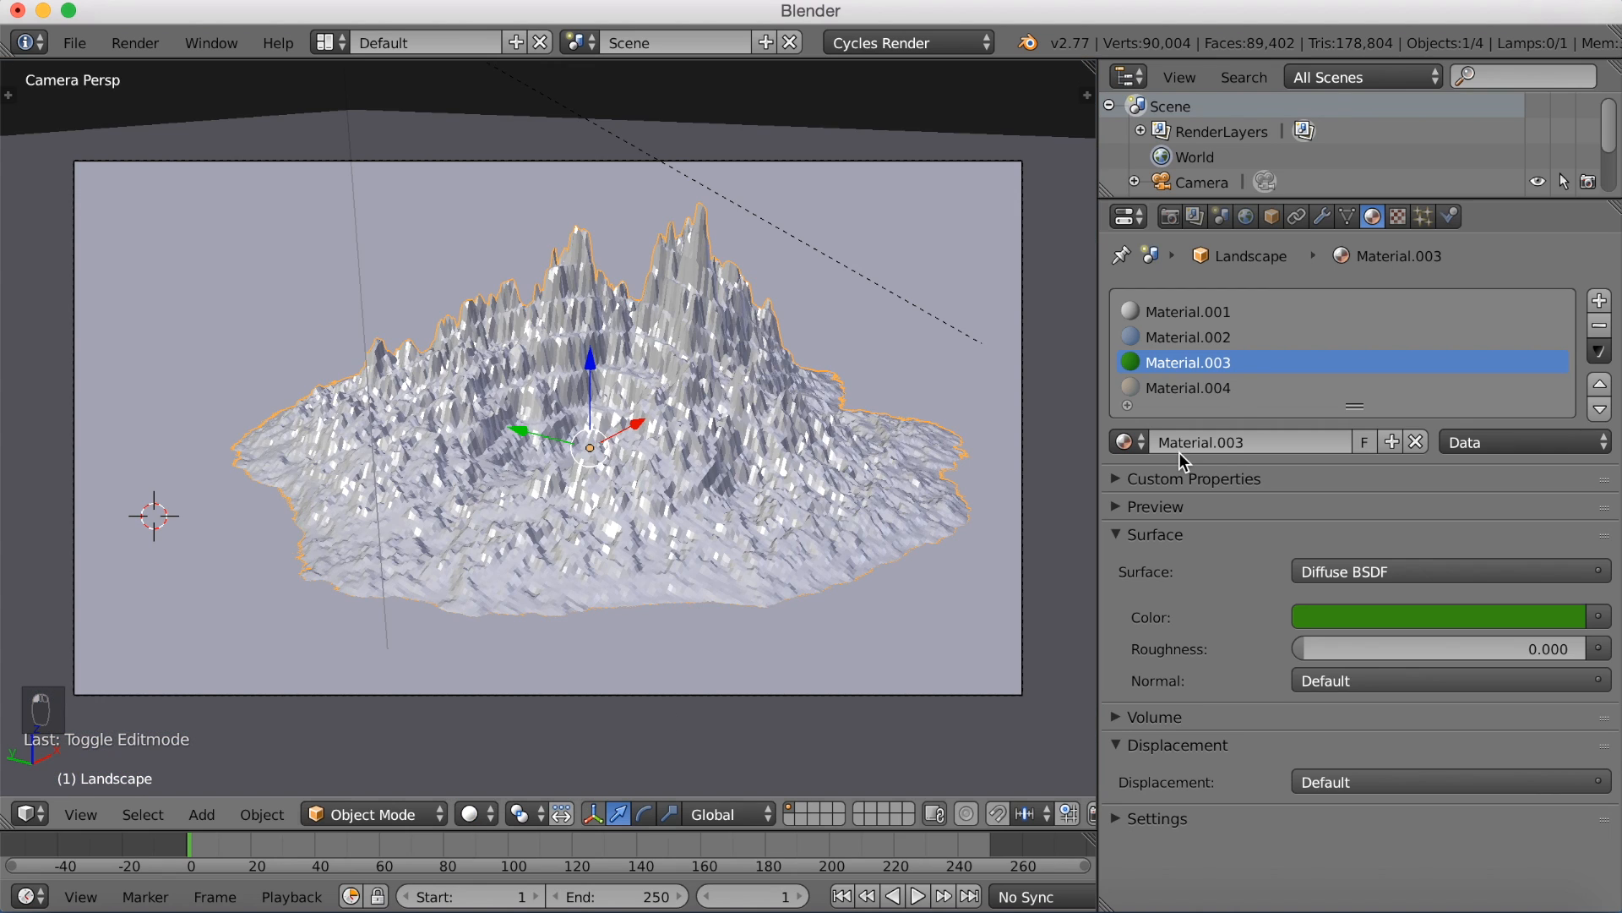
# Step: Try a Decimate modifier with a ratio of 0.1 on the landscape in Rendered shading, and remove the modifier again
pyautogui.click(1323, 217)
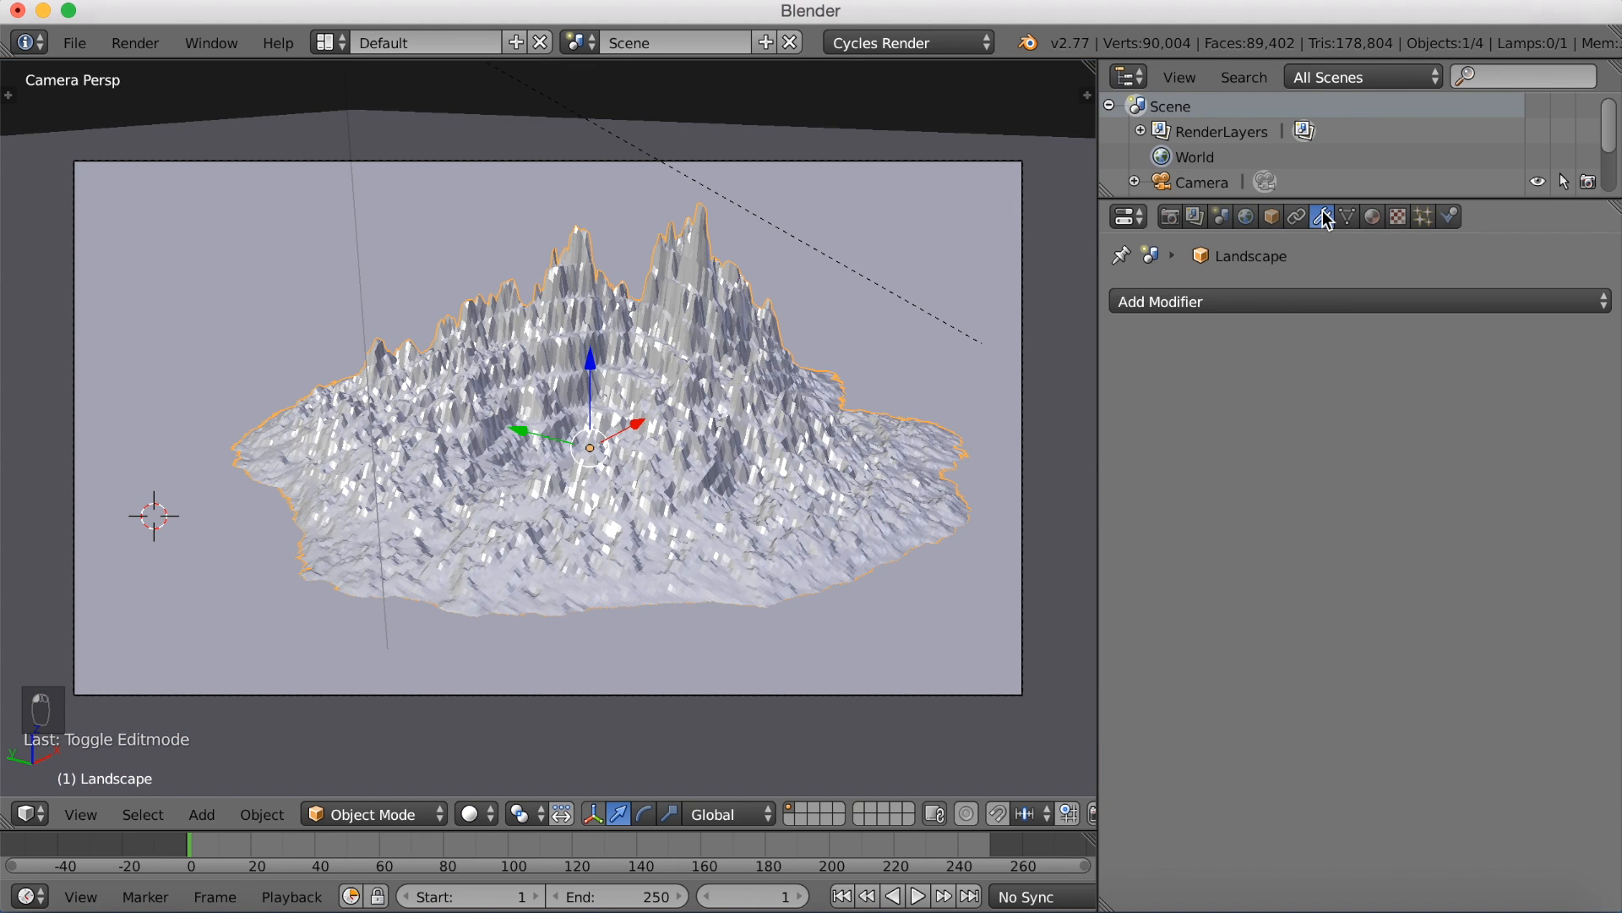
pyautogui.click(1249, 306)
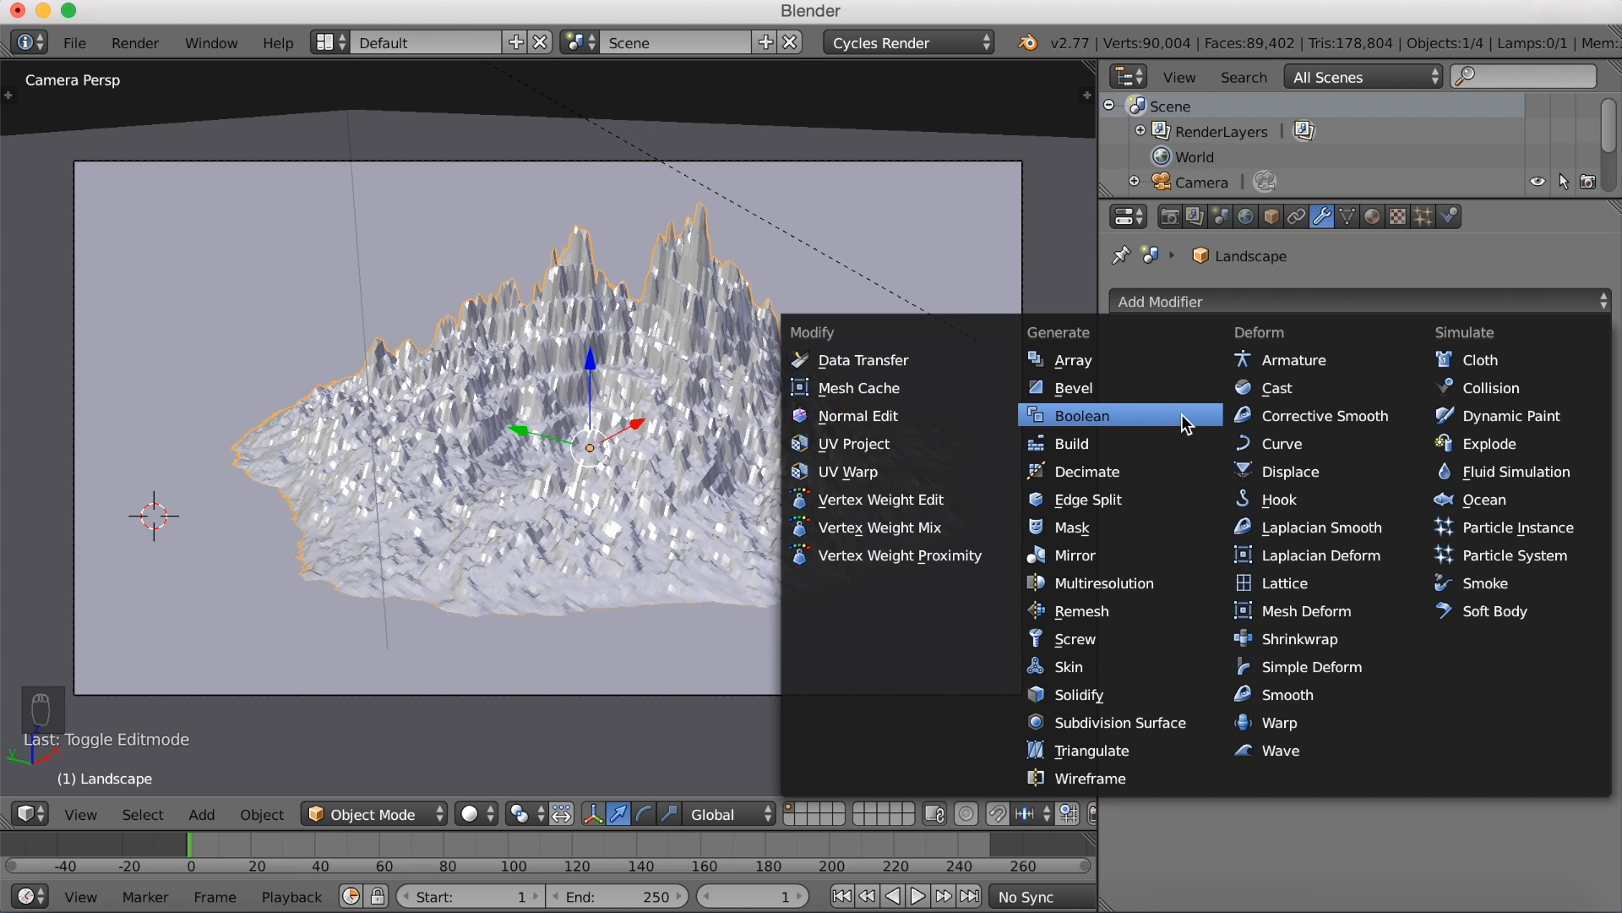
pyautogui.click(1146, 478)
pyautogui.click(1331, 449)
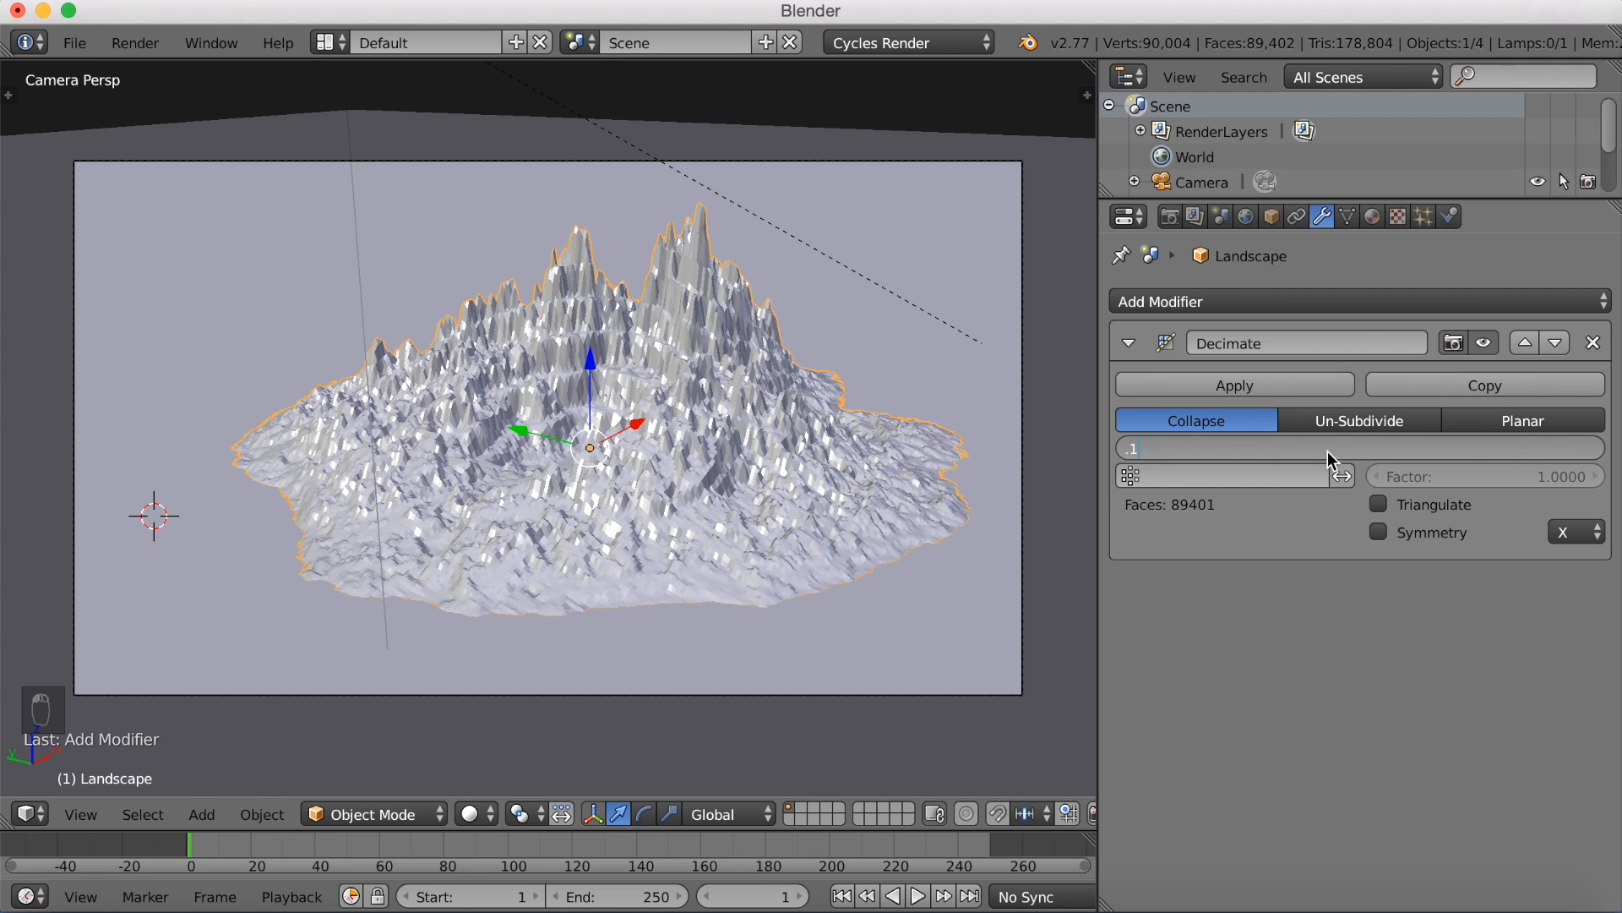
pyautogui.press('Return')
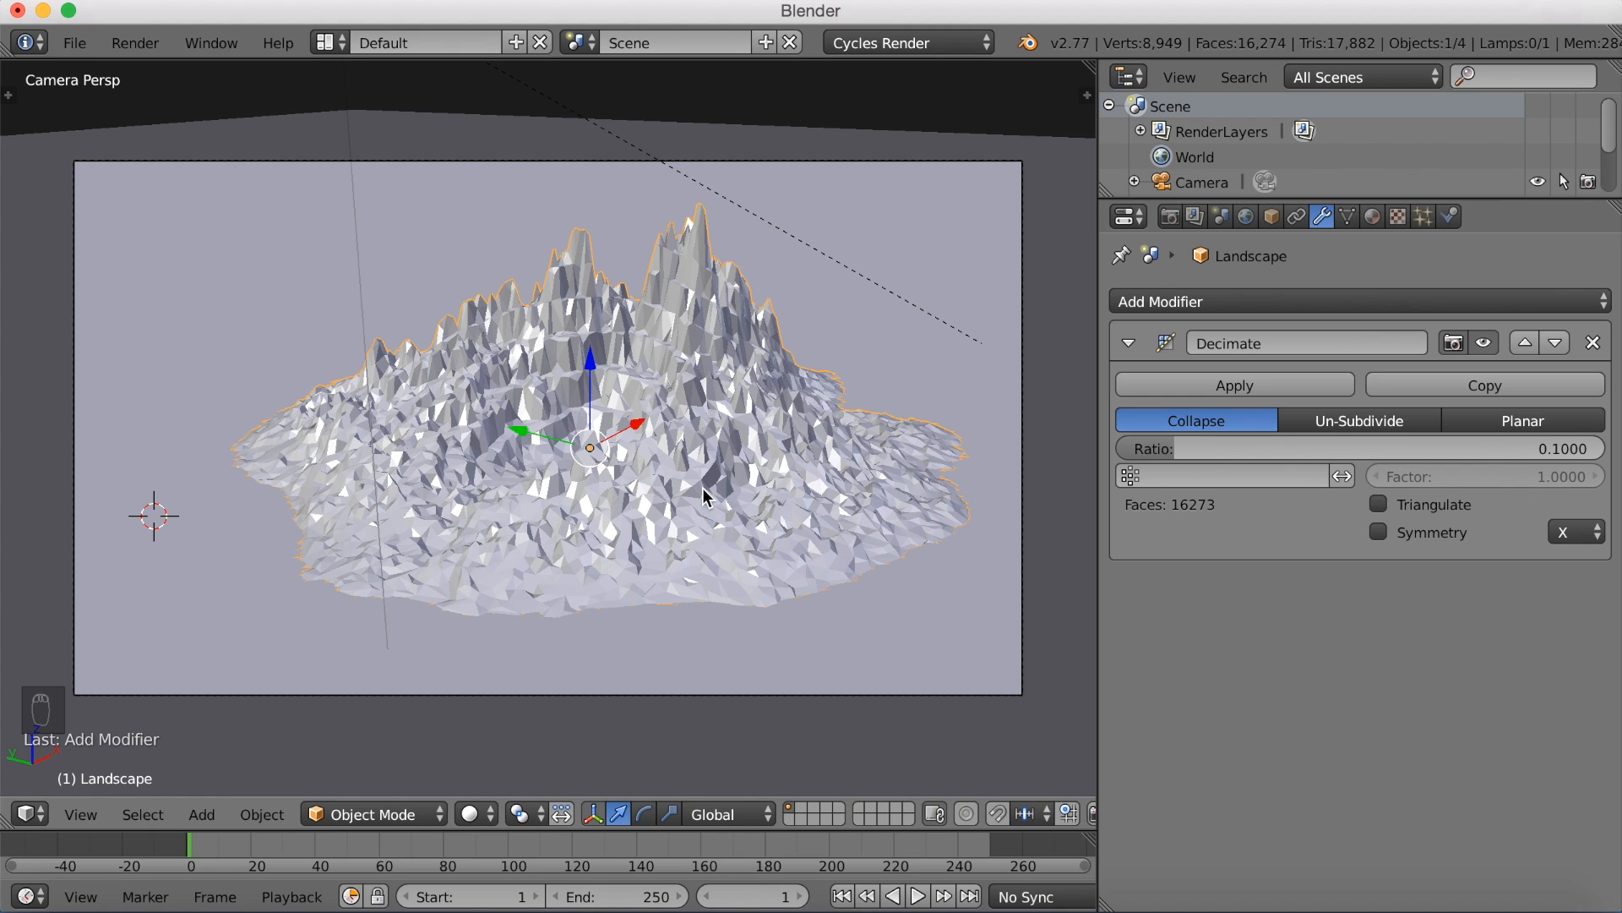
pyautogui.hotkey('shift', 'z')
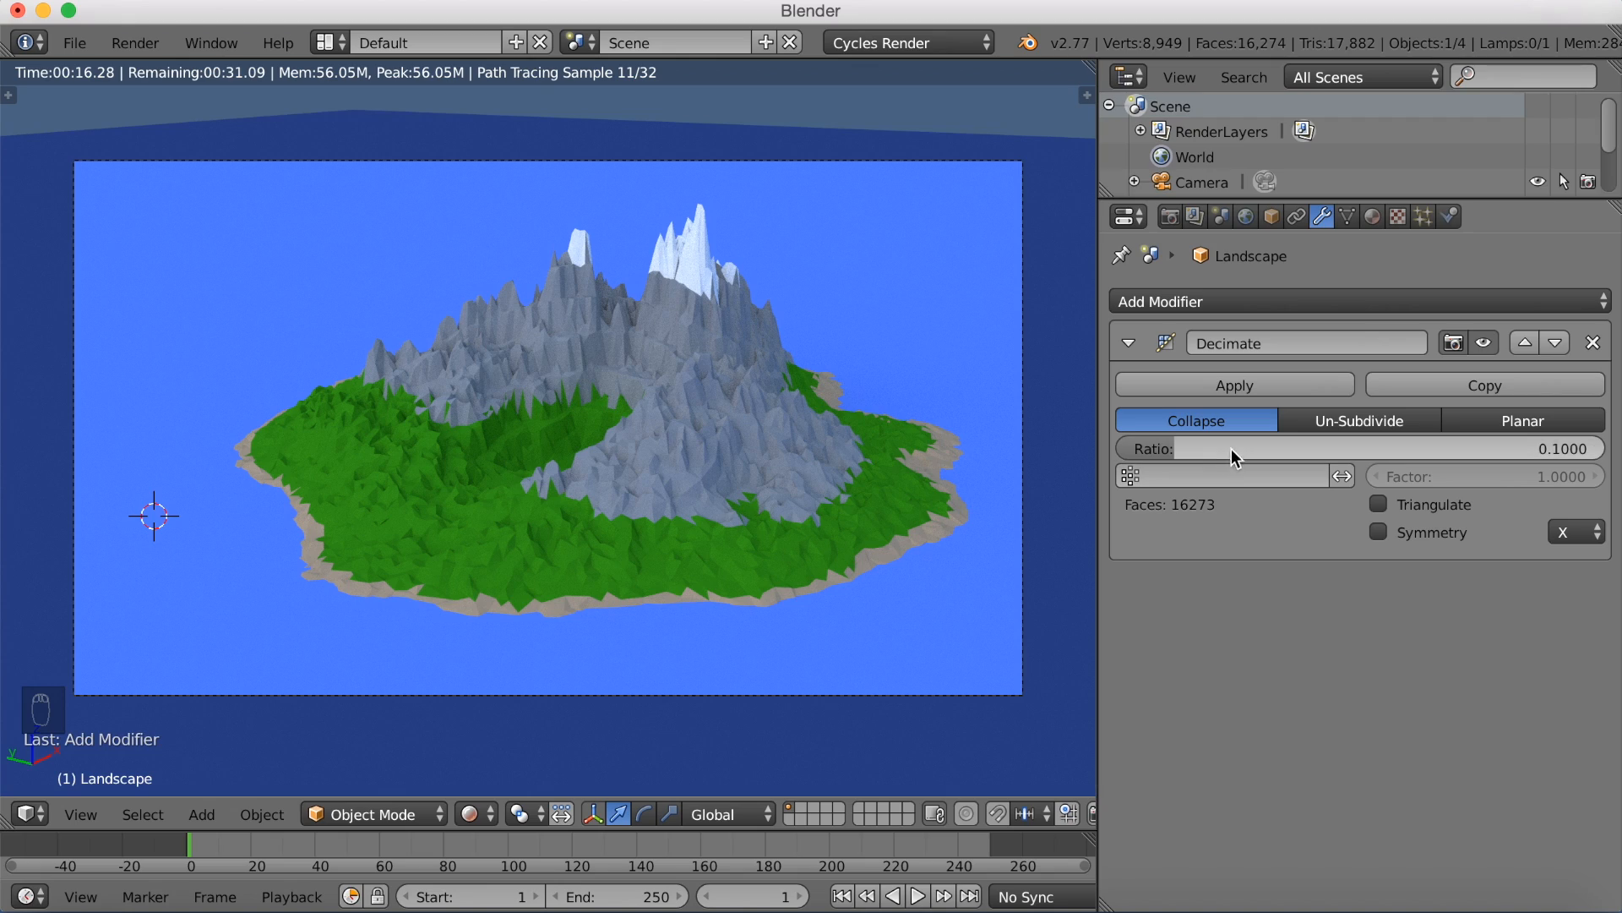
pyautogui.click(1594, 343)
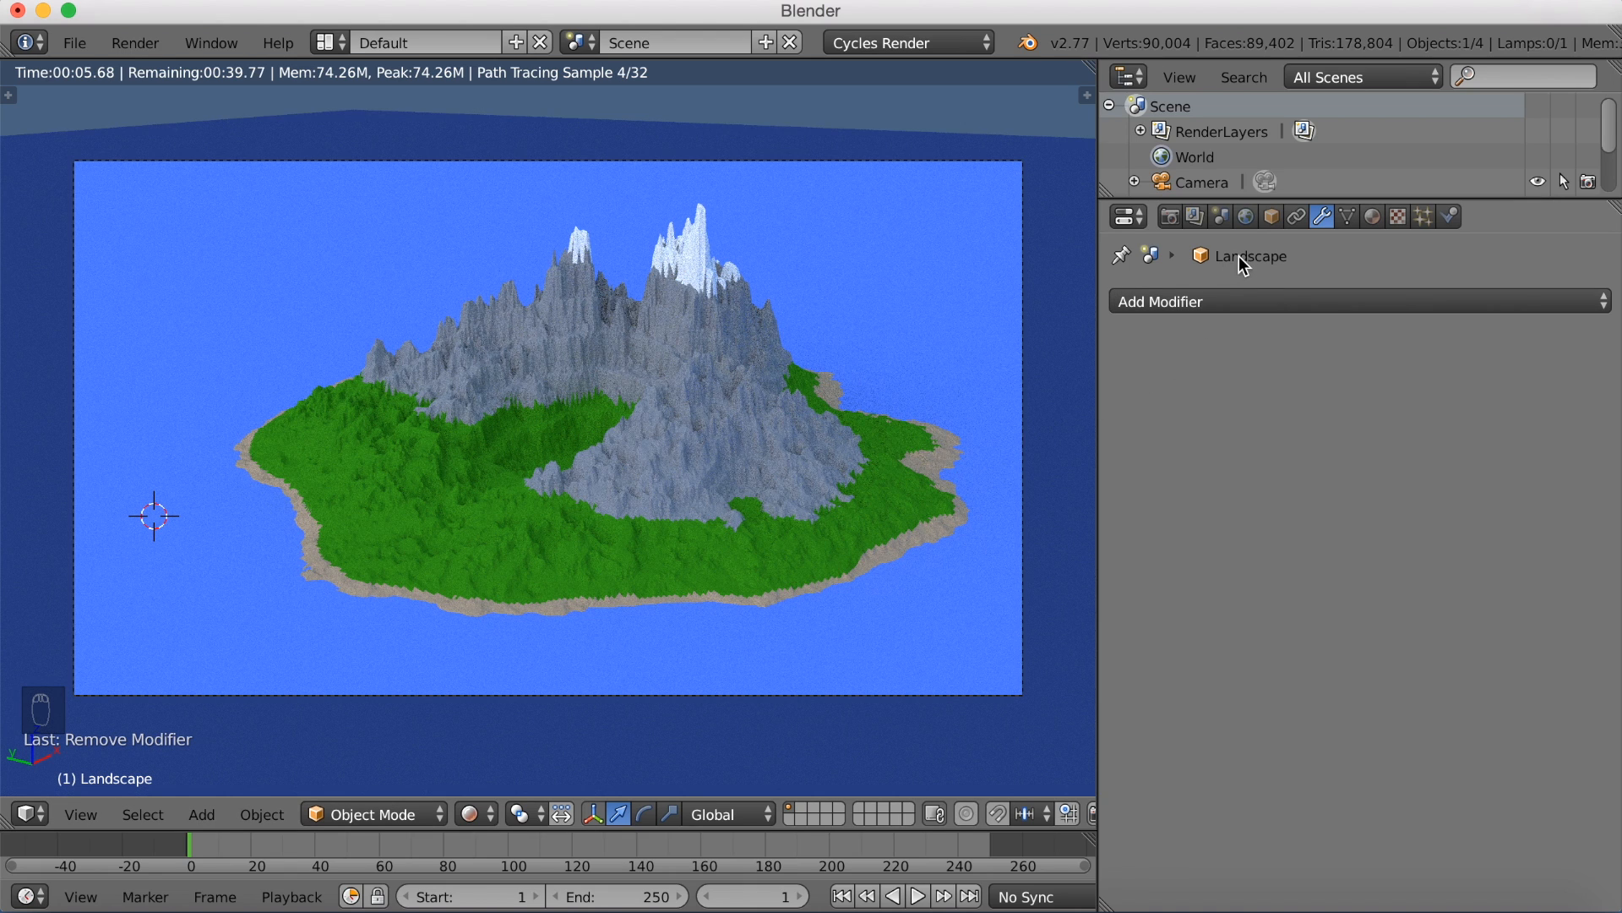
# Step: Start the final still-image render of the island from the render settings
pyautogui.click(1171, 216)
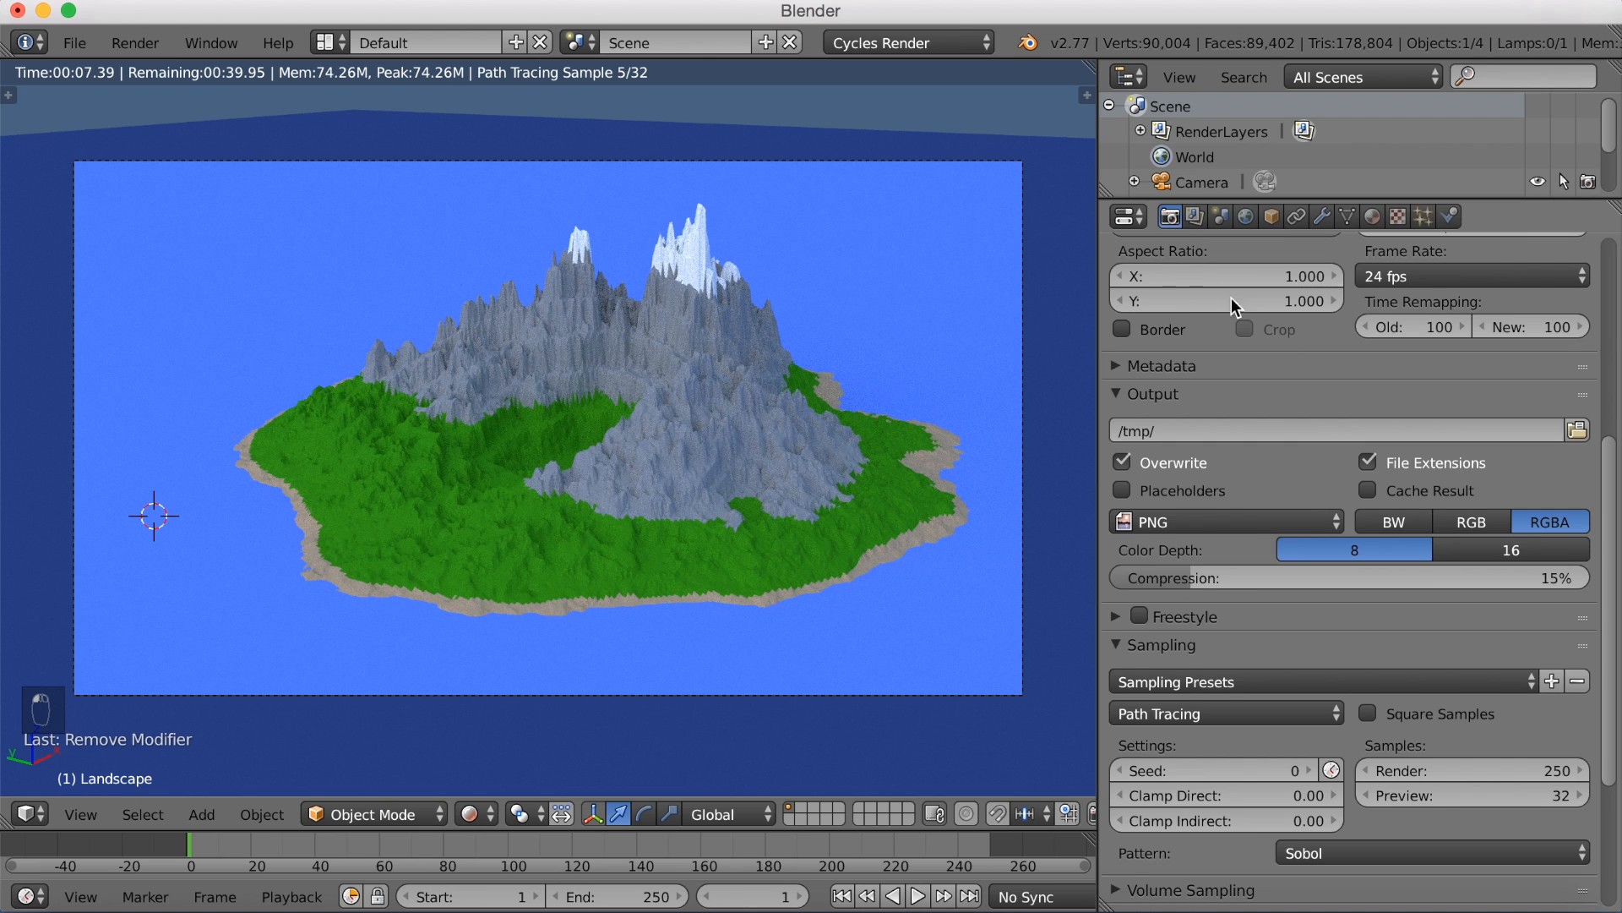
pyautogui.scroll(9, 1306, 503)
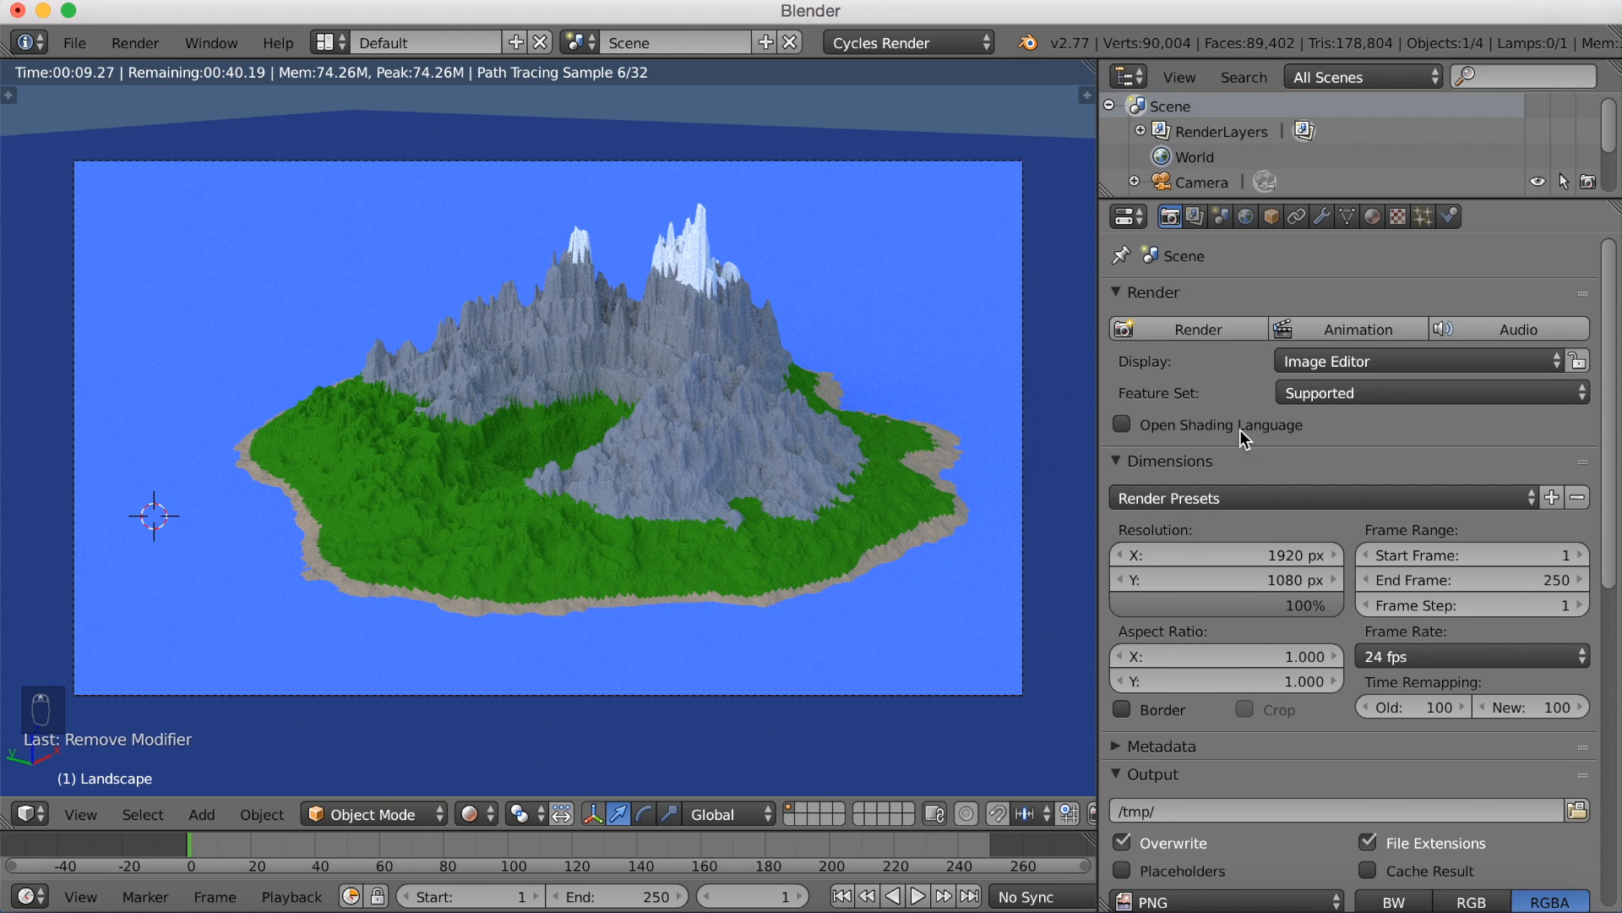
pyautogui.click(1199, 329)
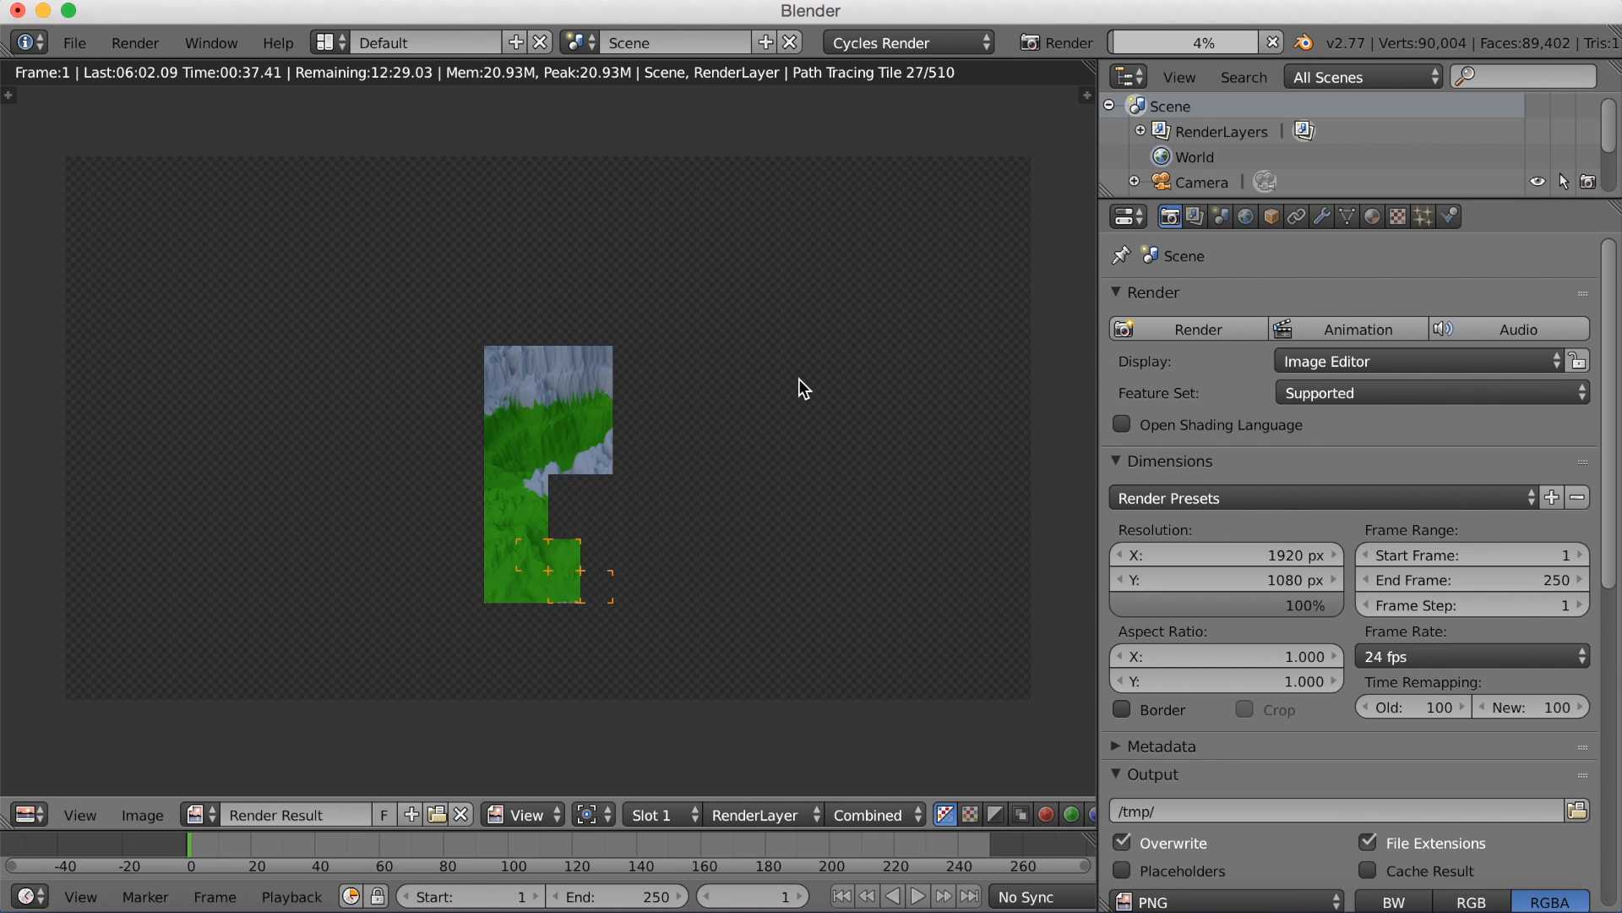